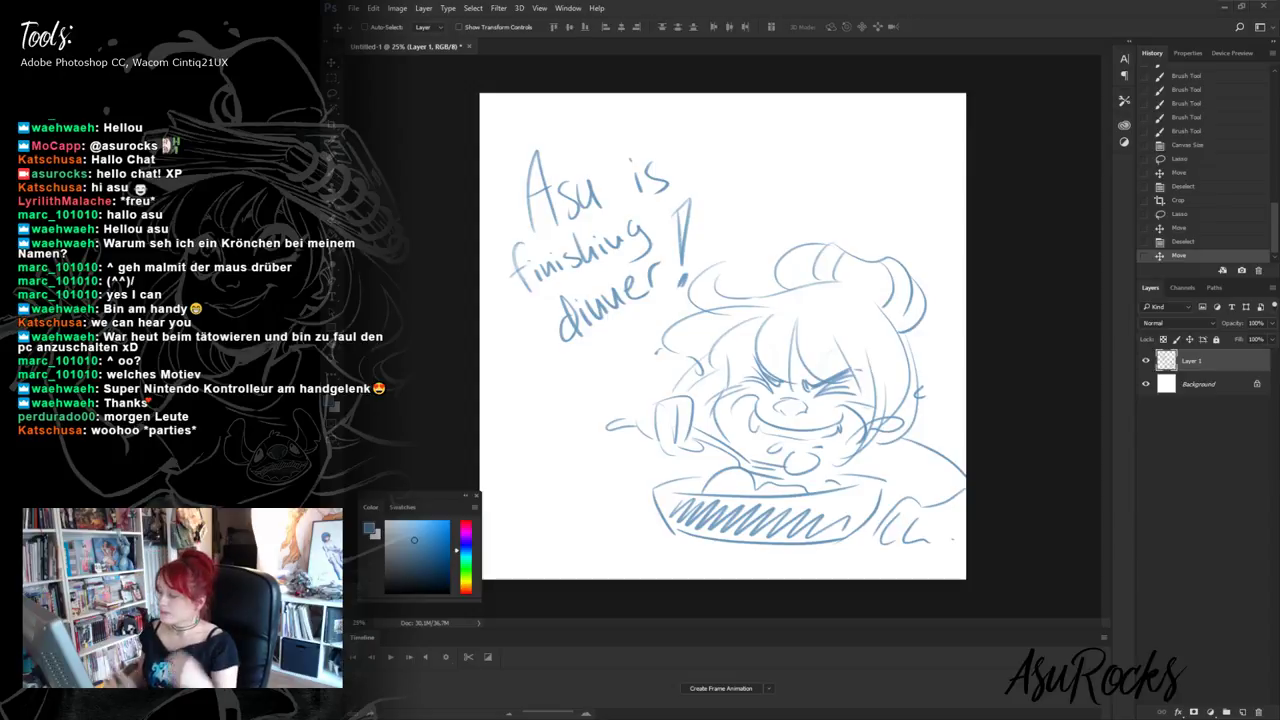
- Hide the Layer 1 dinner sketch and add a new empty layer above it
left_click(1146, 361)
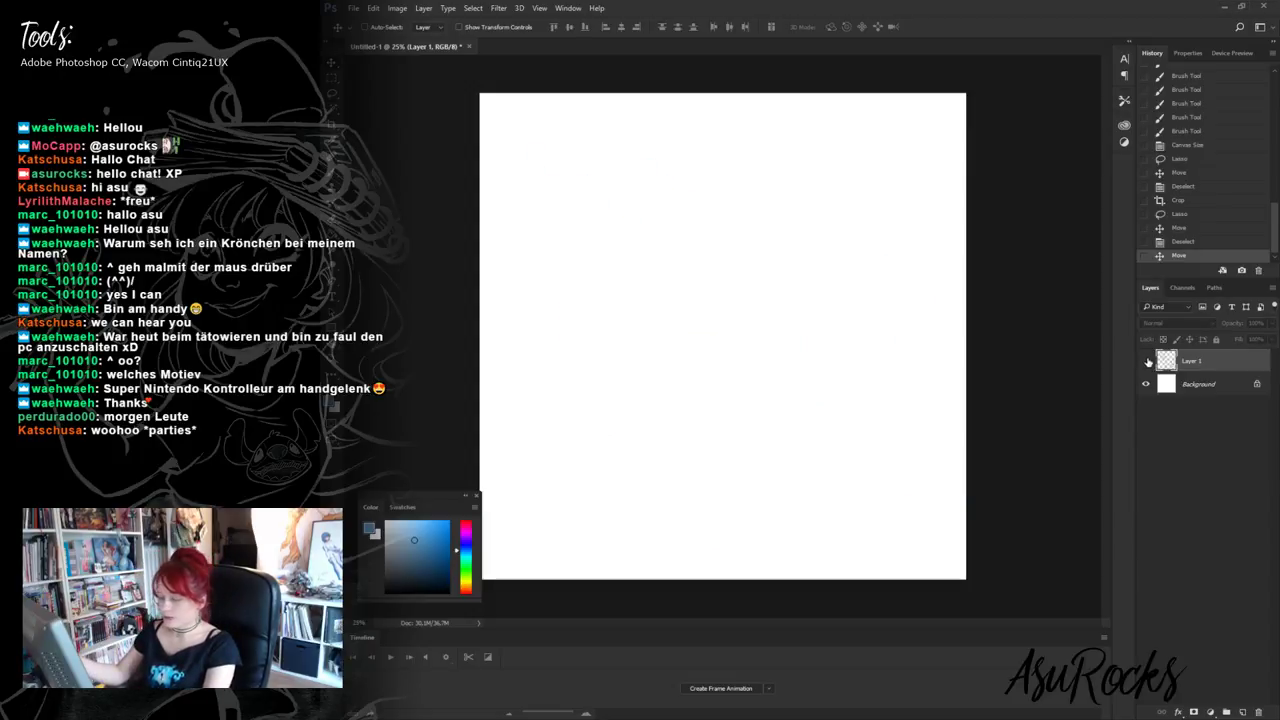
mouse_move(432, 496)
left_mouse_down()
mouse_move(423, 489)
mouse_move(426, 502)
left_mouse_up()
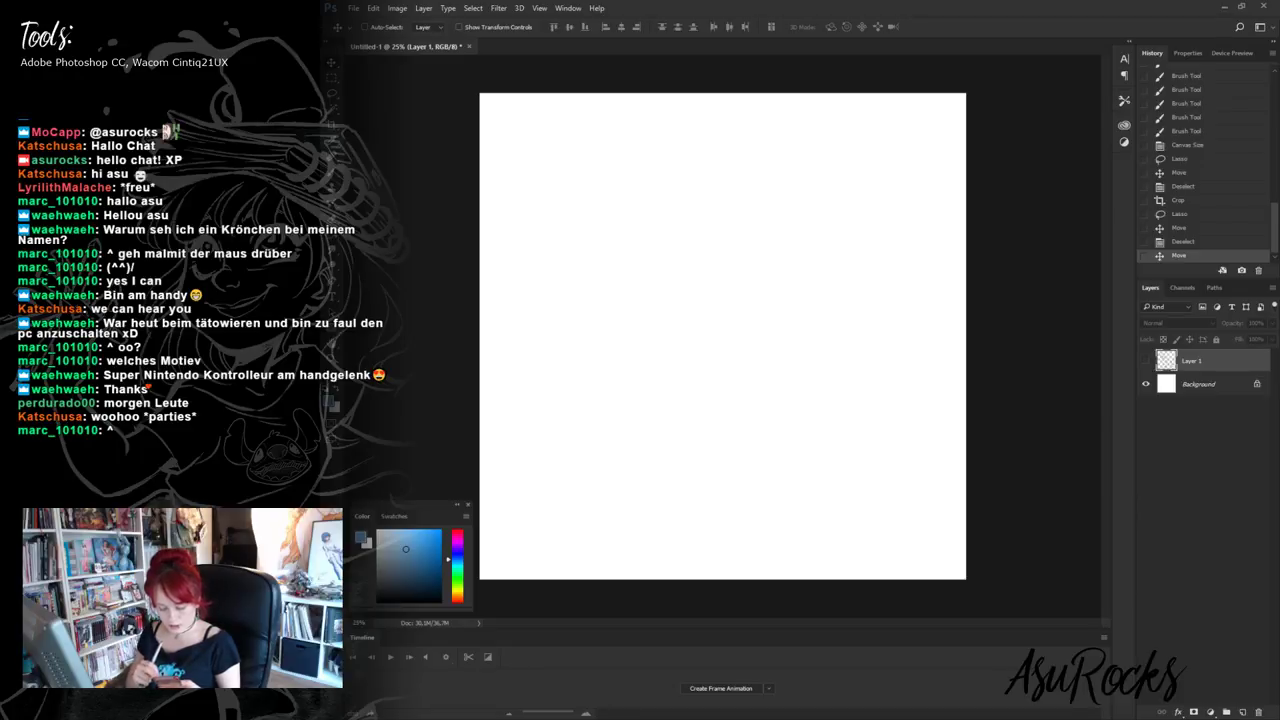
left_click(1146, 360)
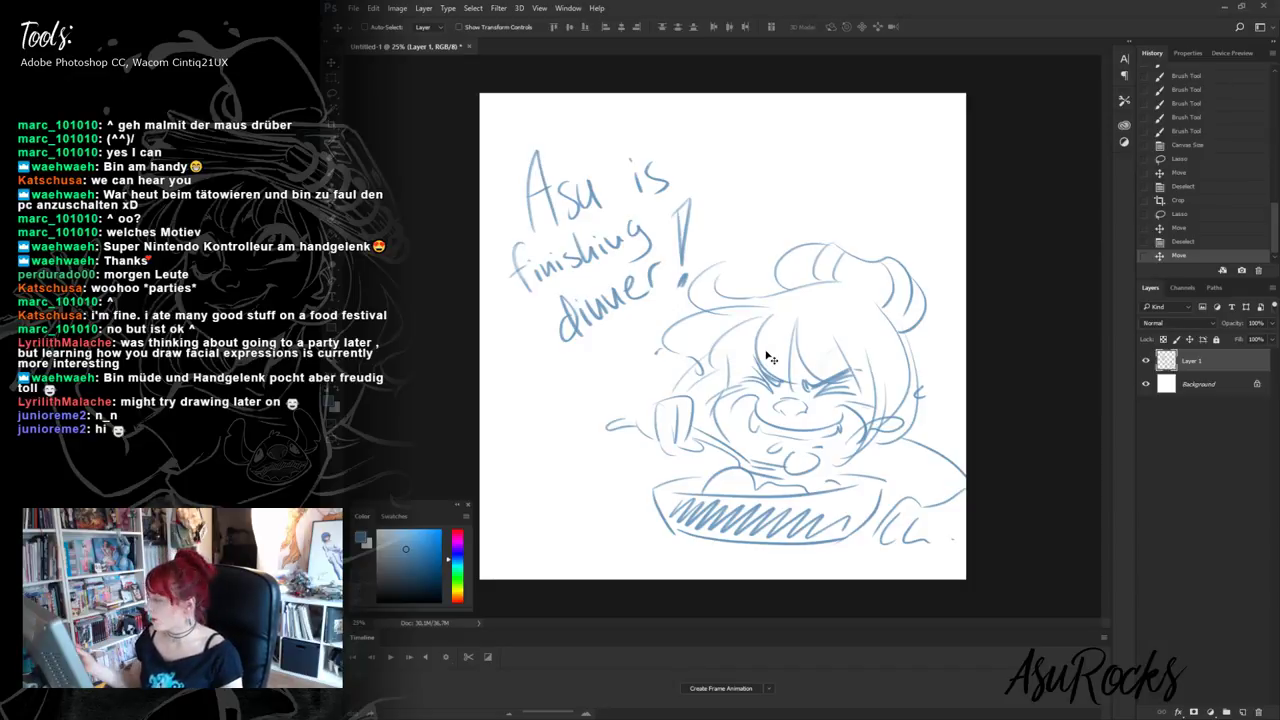
left_click(1147, 361)
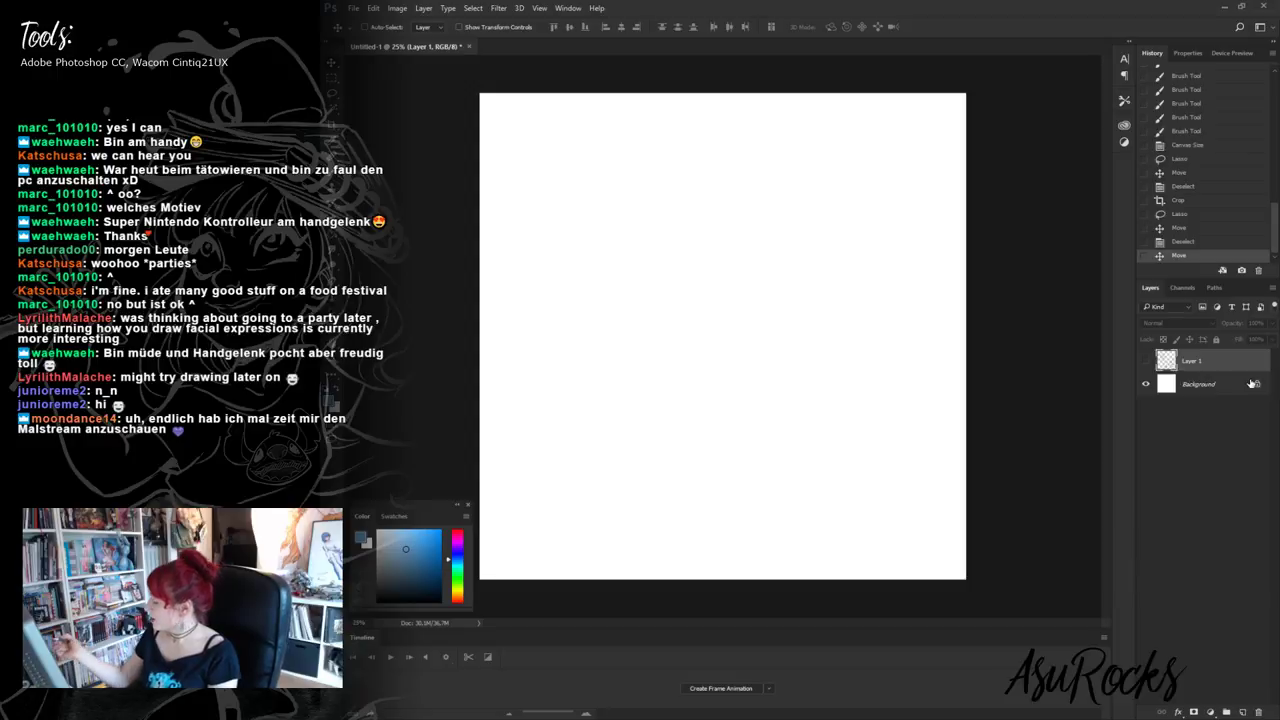
left_click(1240, 708)
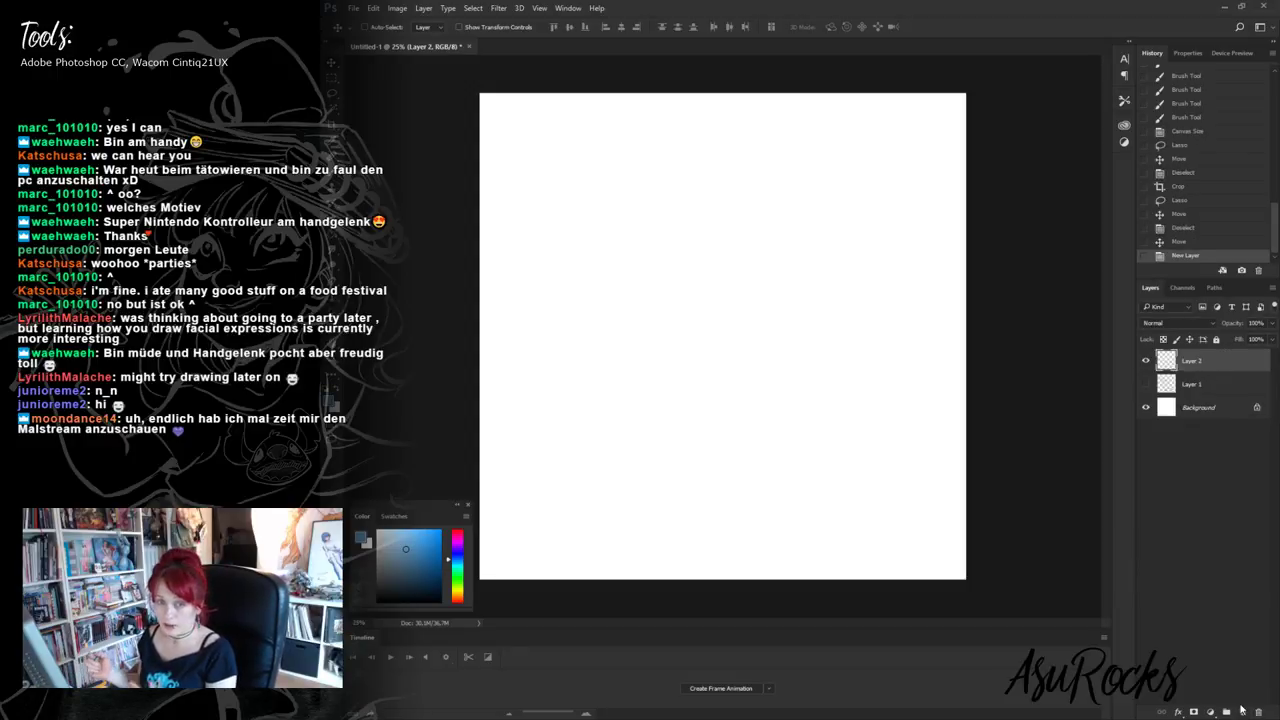
- Sketch the rounded top and left side of a head with the blue brush on Layer 2
key("b")
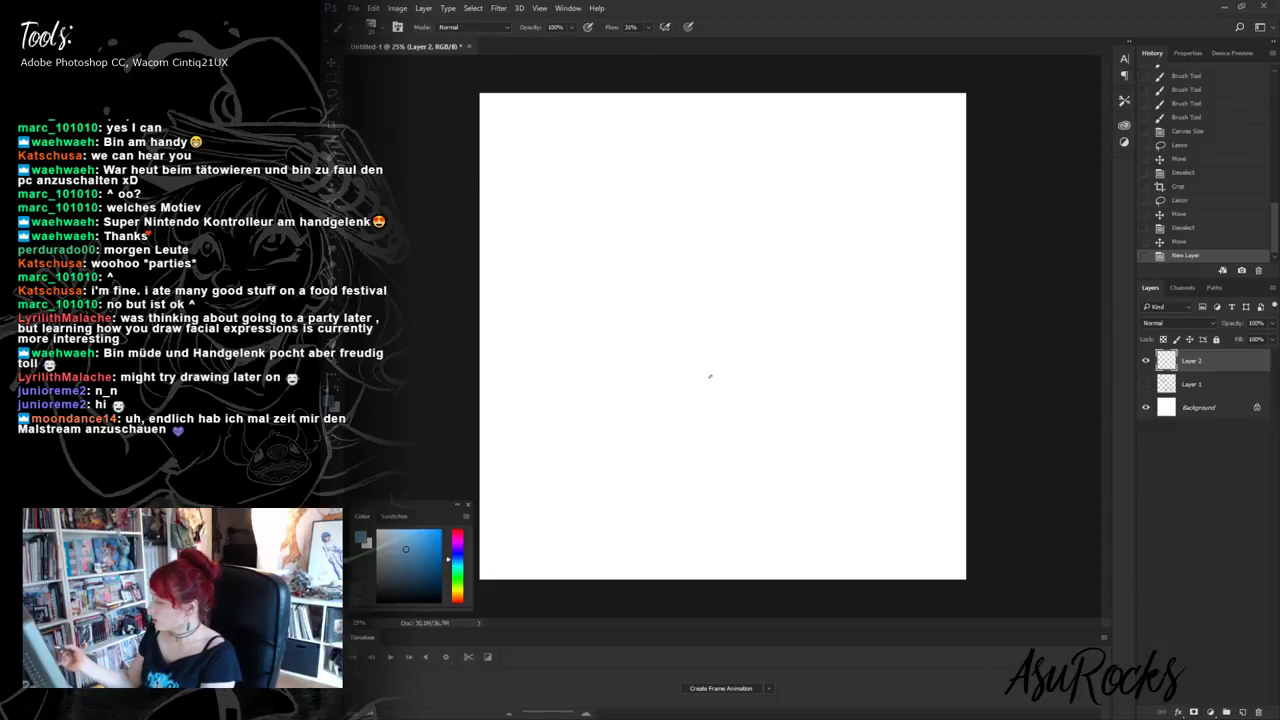
left_click_drag(625, 220, 766, 200)
mouse_move(686, 188)
left_mouse_down()
mouse_move(798, 219)
mouse_move(807, 241)
left_mouse_up()
left_click_drag(728, 181, 601, 241)
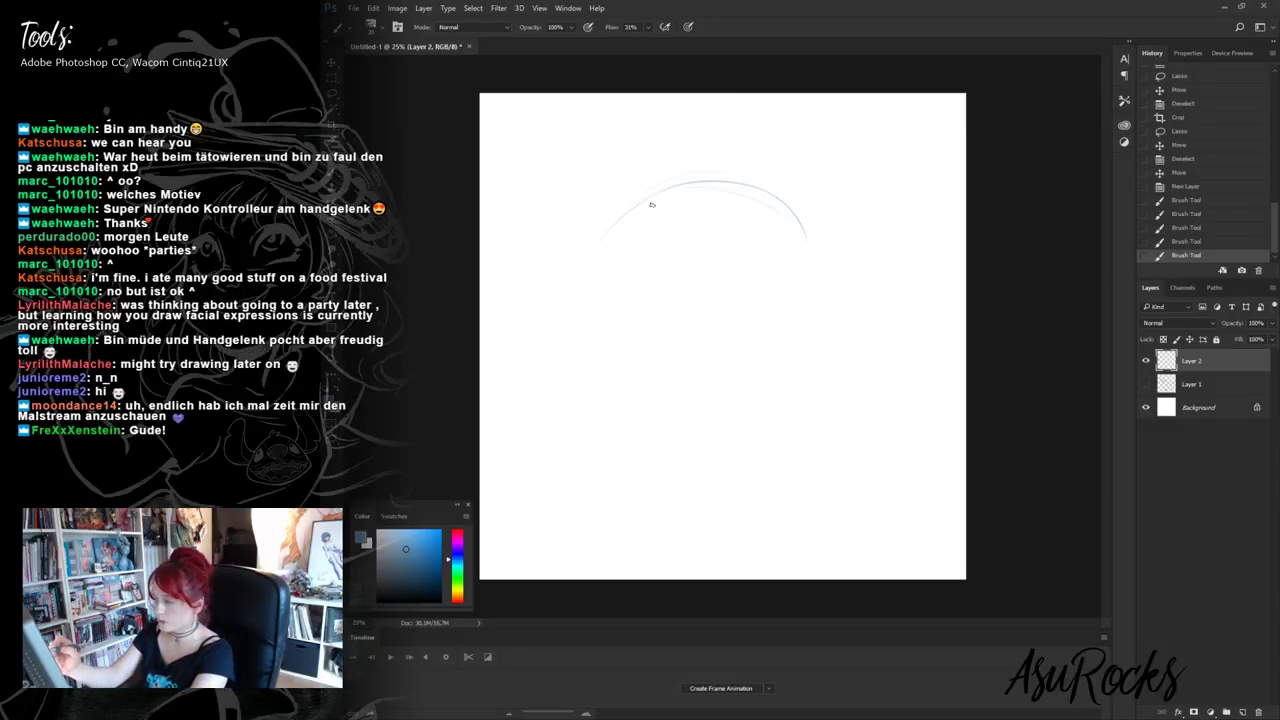
left_click_drag(671, 185, 589, 320)
left_click_drag(598, 262, 604, 406)
mouse_move(592, 355)
left_mouse_down()
mouse_move(738, 195)
mouse_move(817, 329)
left_mouse_up()
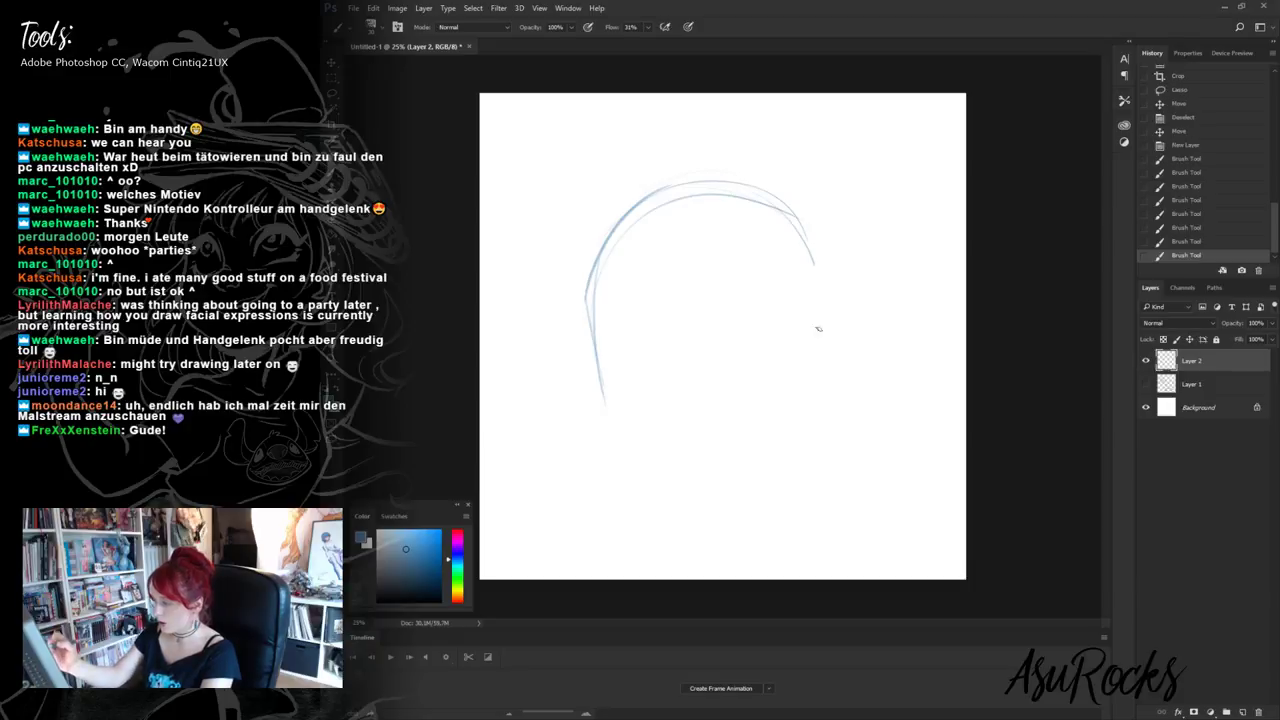
- Complete the head outline with the right side, jaw and pointed chin, and shift the sketch slightly up and right
mouse_move(785, 228)
left_mouse_down()
mouse_move(811, 389)
mouse_move(603, 340)
left_mouse_up()
mouse_move(619, 210)
left_mouse_down()
mouse_move(613, 428)
mouse_move(697, 505)
mouse_move(800, 443)
mouse_move(829, 351)
mouse_move(698, 192)
mouse_move(614, 238)
left_mouse_up()
mouse_move(736, 192)
left_mouse_down()
mouse_move(791, 203)
mouse_move(830, 302)
left_mouse_up()
left_click_drag(744, 186, 608, 242)
left_click_drag(682, 188, 585, 360)
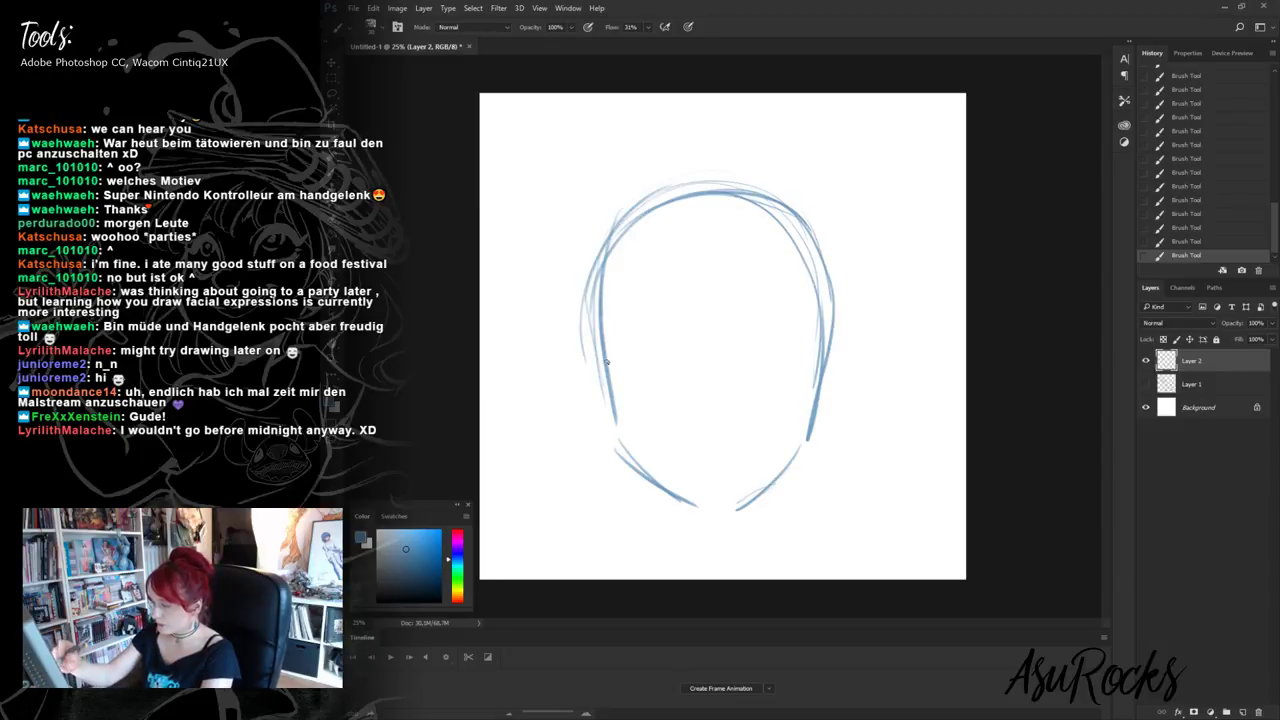
left_click_drag(600, 316, 620, 456)
mouse_move(610, 400)
left_mouse_down()
mouse_move(666, 484)
mouse_move(722, 514)
mouse_move(812, 436)
left_mouse_up()
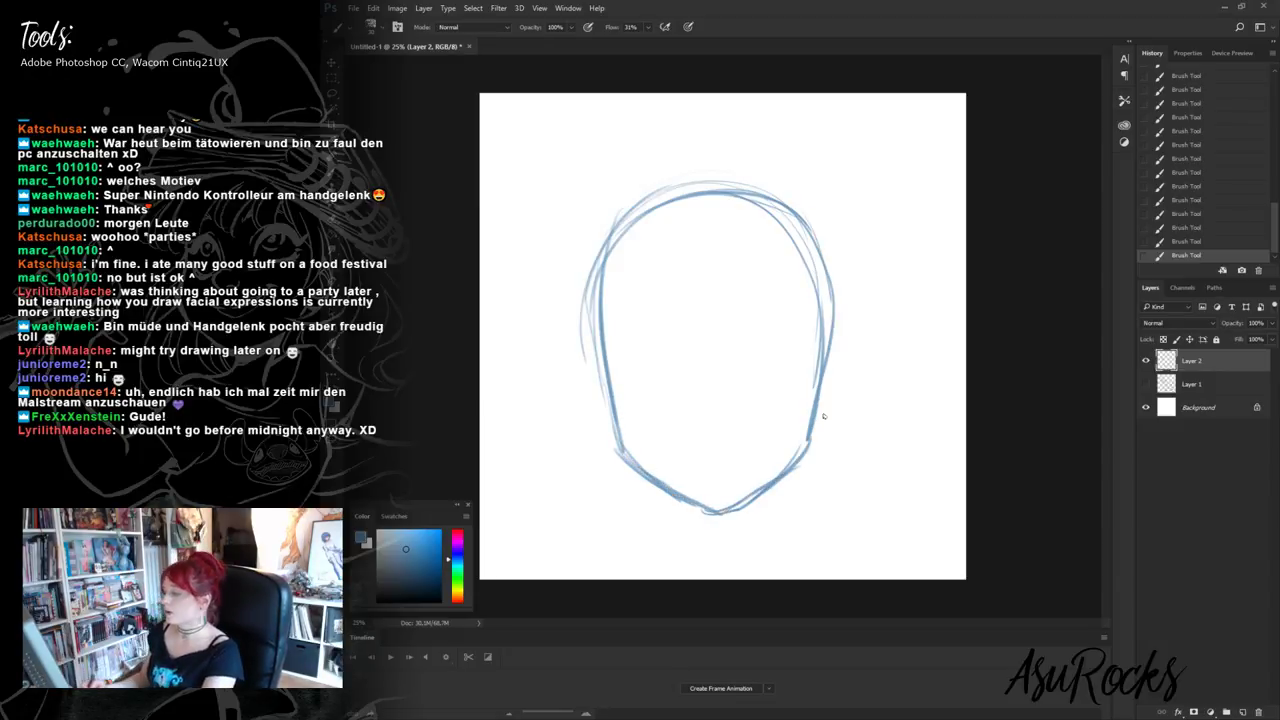
left_click(333, 63)
left_click_drag(805, 339, 815, 318)
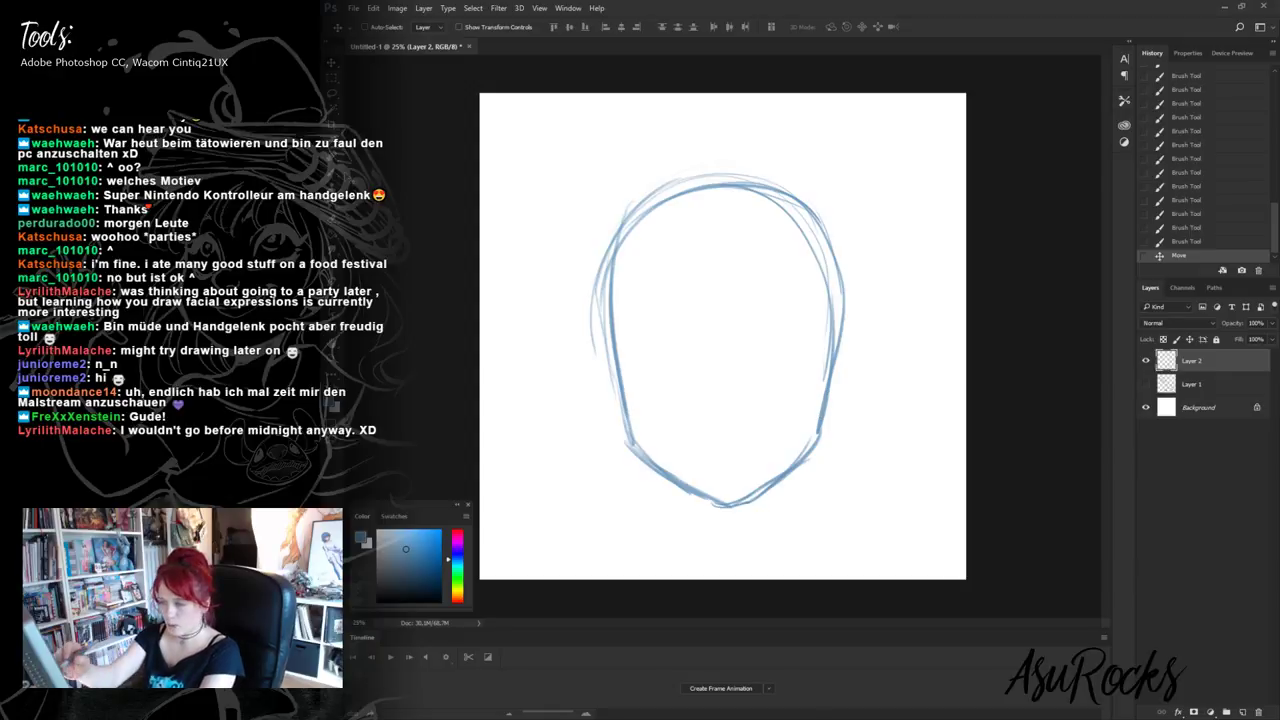
- Erase the rough chin lines and redraw the chin and both jaw corners with firmer strokes
key("b")
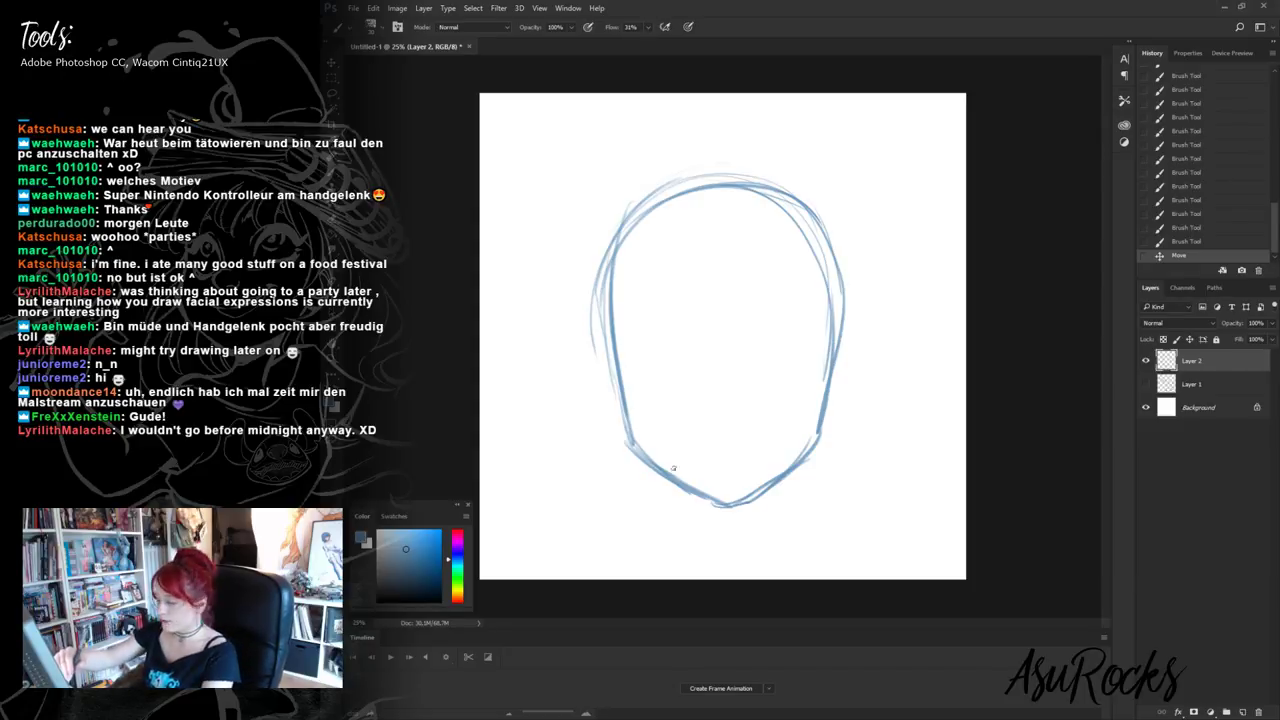
key("alt+shift+r")
mouse_move(667, 481)
left_mouse_down()
mouse_move(717, 502)
mouse_move(788, 478)
left_mouse_up()
key("alt+shift+n")
mouse_move(664, 478)
left_mouse_down()
mouse_move(722, 504)
mouse_move(754, 494)
mouse_move(818, 452)
mouse_move(816, 420)
left_mouse_up()
left_click_drag(619, 393, 637, 461)
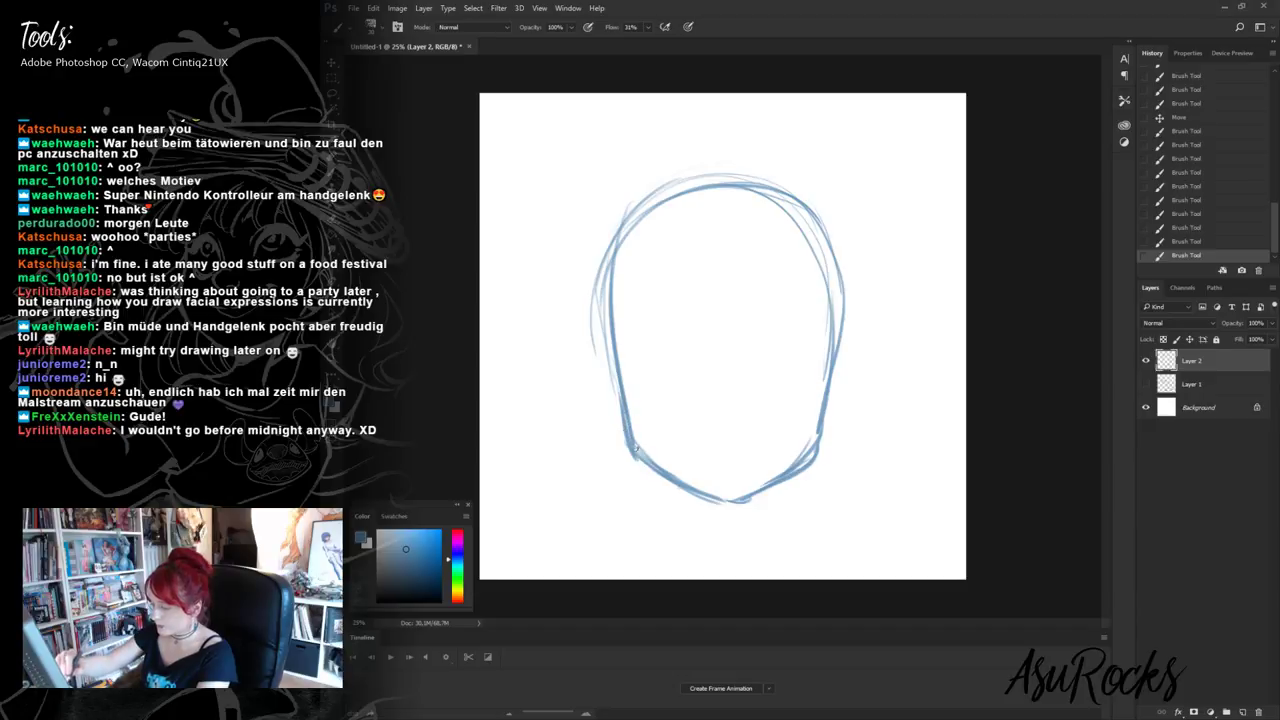
- Draw a curved horizontal eye line and a vertical centre line across the face, and sketch a small rounded nose
left_click_drag(626, 354, 802, 362)
left_click_drag(650, 372, 820, 362)
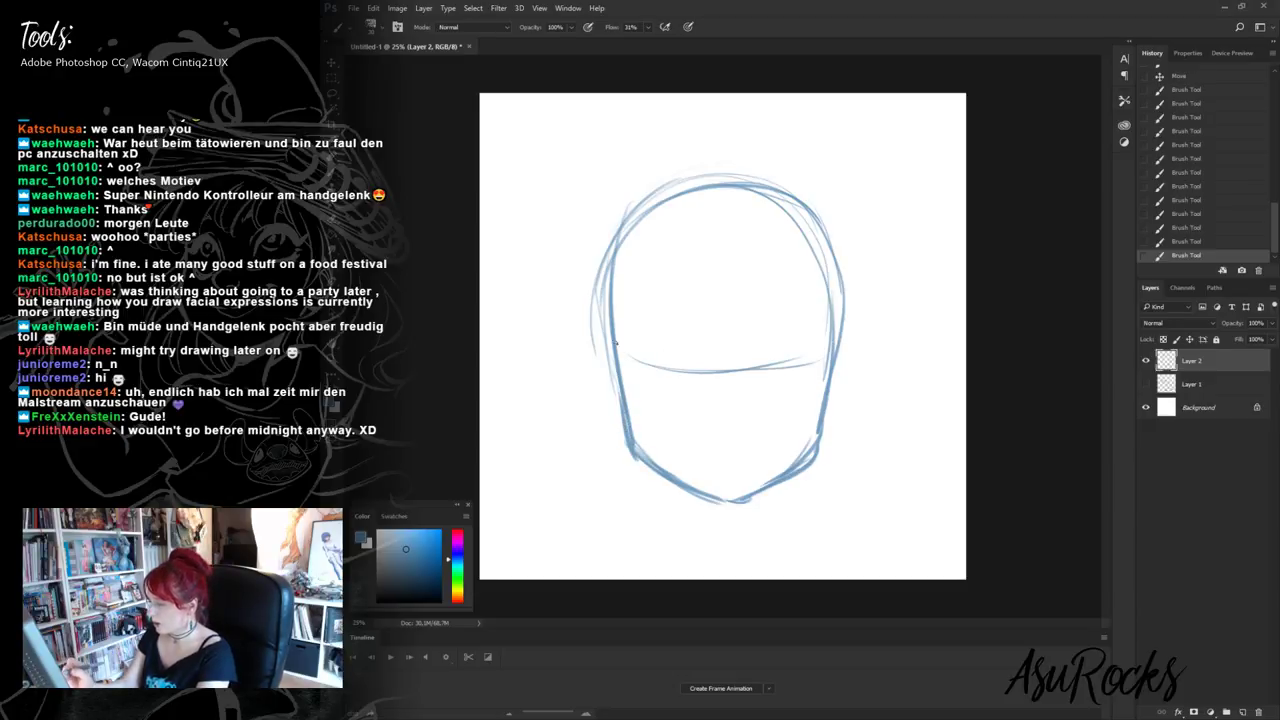
left_click_drag(719, 244, 725, 490)
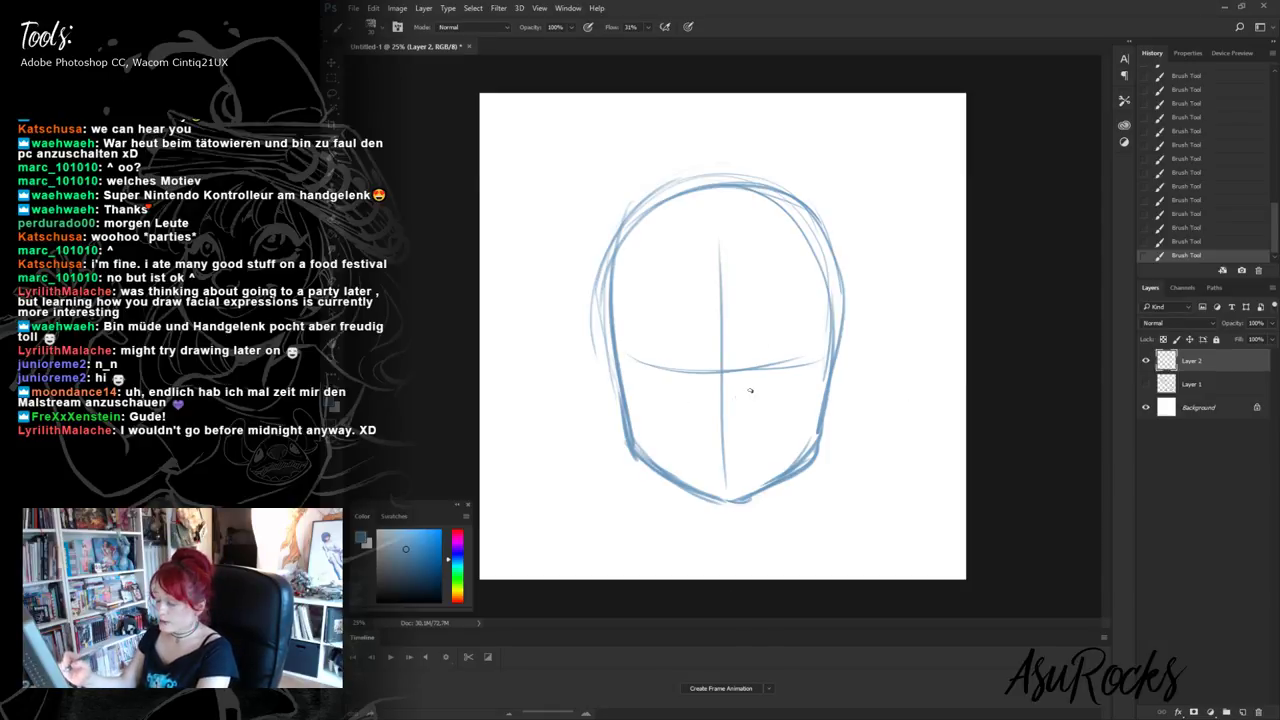
mouse_move(708, 416)
left_mouse_down()
mouse_move(729, 429)
mouse_move(728, 410)
mouse_move(742, 428)
mouse_move(730, 429)
left_mouse_up()
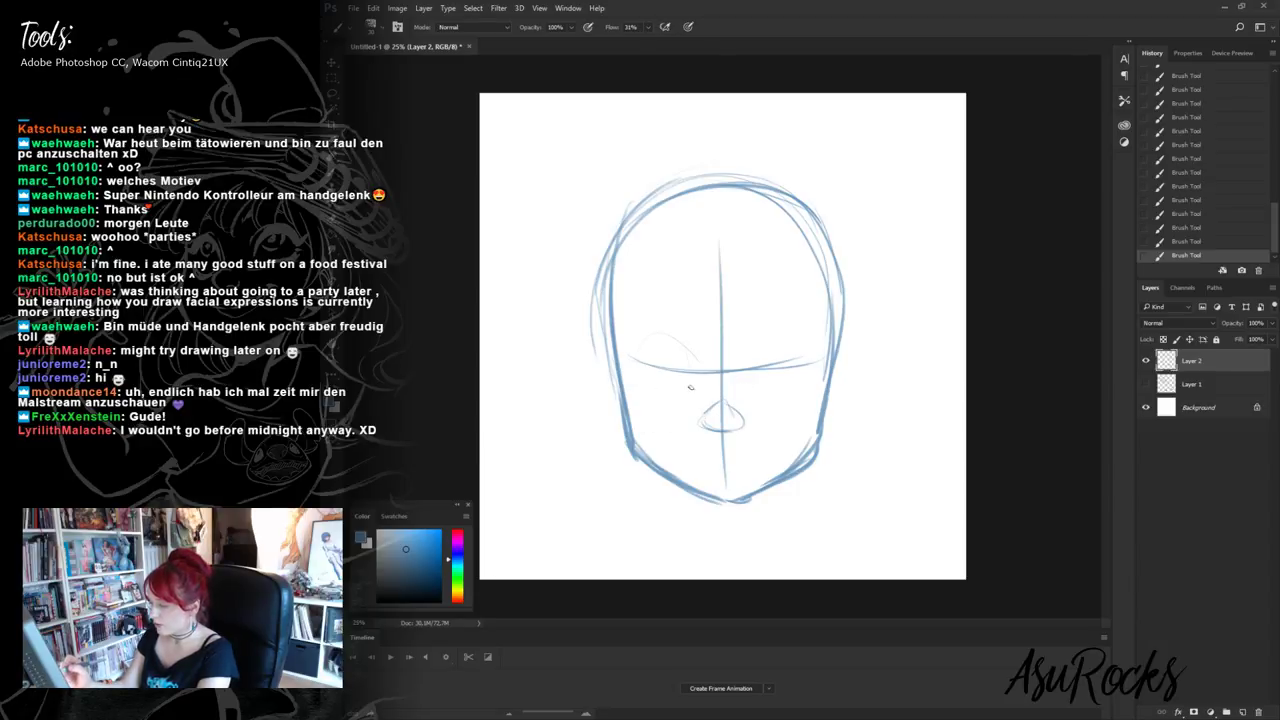
- Sketch light round eye shapes on the eye line, one on each side of the centre line
mouse_move(688, 372)
left_mouse_down()
mouse_move(633, 351)
mouse_move(652, 327)
mouse_move(680, 392)
left_mouse_up()
mouse_move(773, 328)
left_mouse_down()
mouse_move(824, 362)
mouse_move(790, 392)
mouse_move(820, 340)
left_mouse_up()
mouse_move(692, 336)
left_mouse_down()
mouse_move(674, 372)
mouse_move(684, 324)
mouse_move(694, 396)
left_mouse_up()
mouse_move(782, 326)
left_mouse_down()
mouse_move(754, 384)
mouse_move(767, 390)
left_mouse_up()
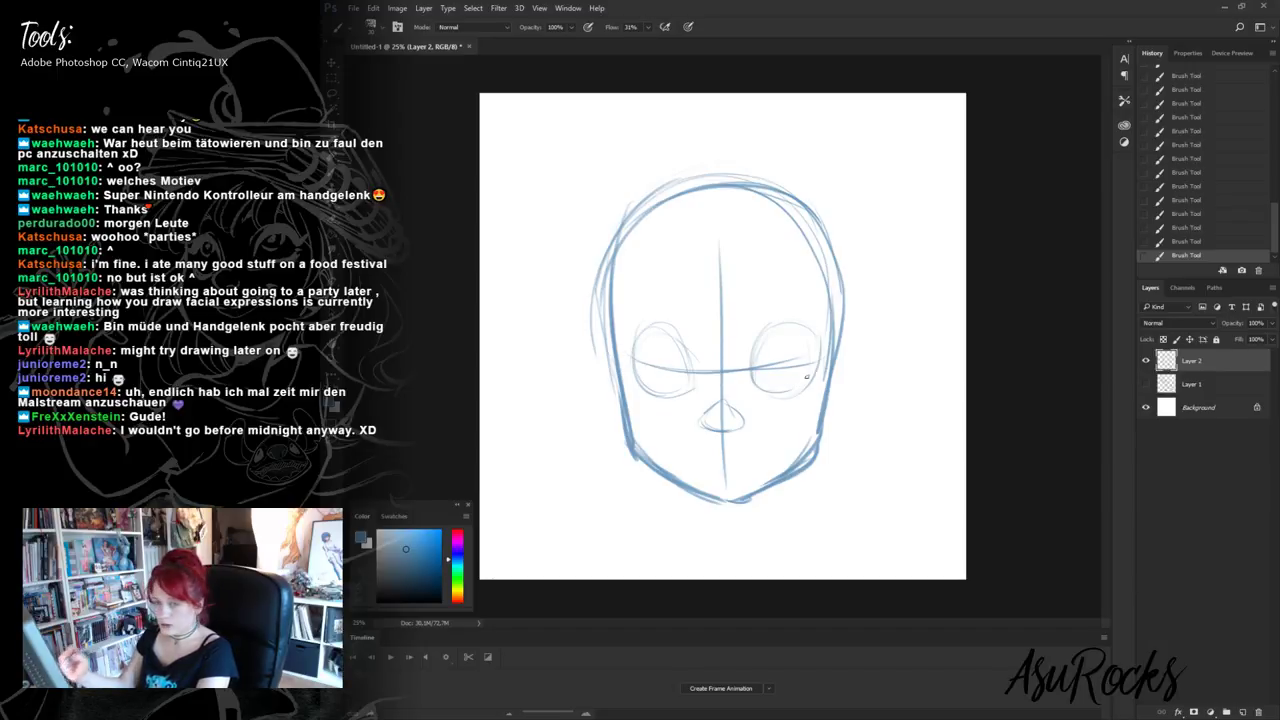
left_click_drag(815, 345, 788, 394)
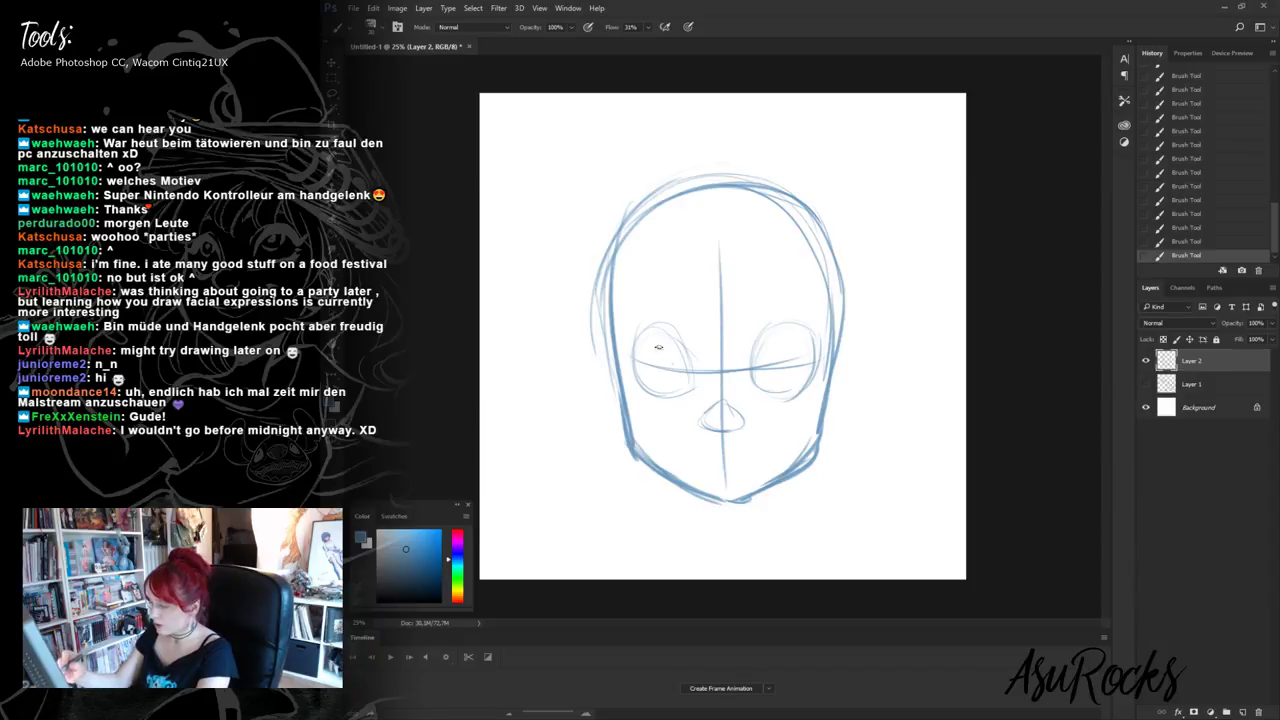
mouse_move(676, 338)
left_mouse_down()
mouse_move(699, 383)
mouse_move(655, 336)
left_mouse_up()
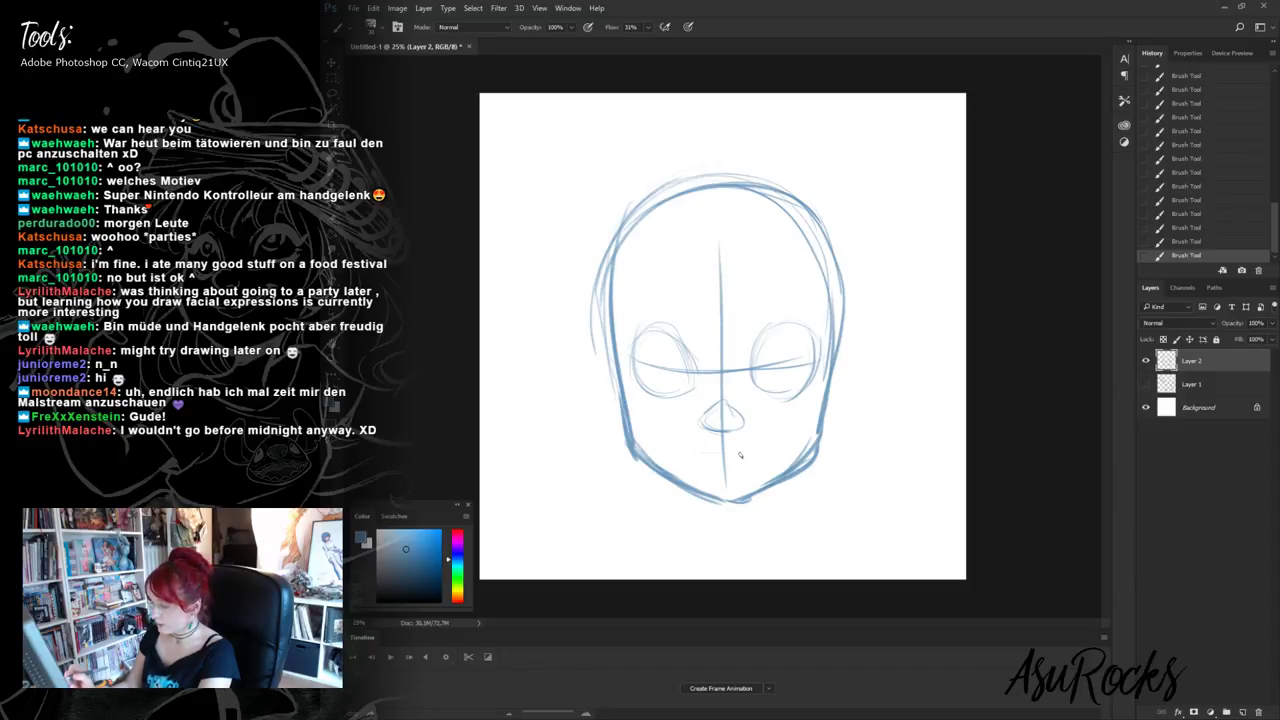
- Draw a short mouth line below the nose and add an ear on each side of the head
left_click_drag(756, 452, 685, 449)
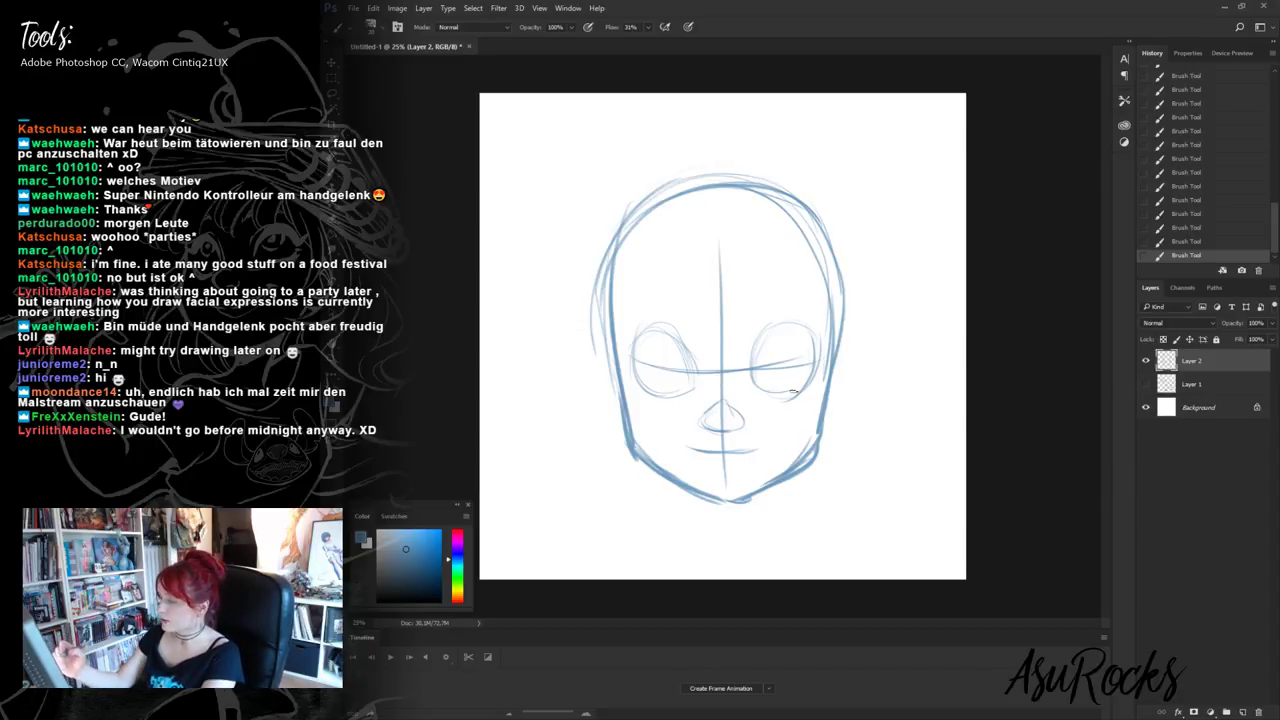
left_click_drag(596, 336, 616, 404)
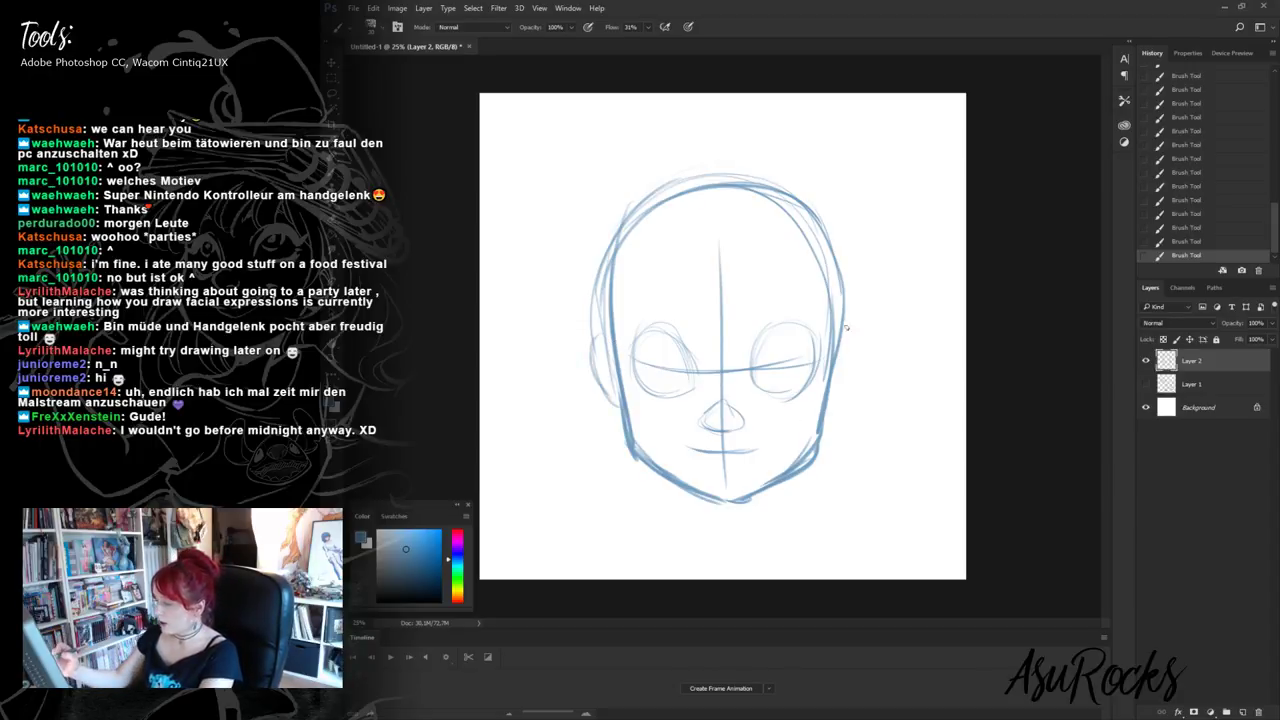
mouse_move(845, 326)
left_mouse_down()
mouse_move(848, 388)
mouse_move(814, 414)
left_mouse_up()
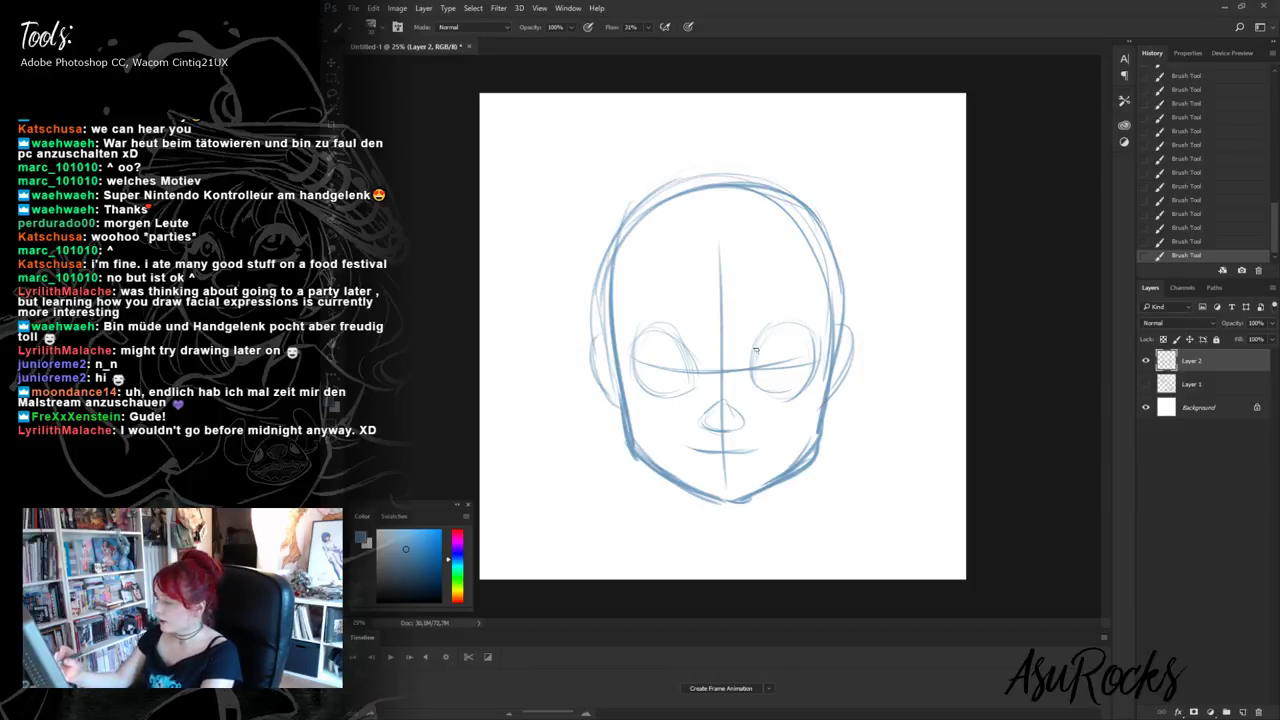
- Define both eyes with bold upper lids, outlines and round irises
mouse_move(755, 354)
left_mouse_down()
mouse_move(795, 328)
mouse_move(814, 336)
left_mouse_up()
mouse_move(752, 365)
left_mouse_down()
mouse_move(801, 338)
mouse_move(779, 338)
mouse_move(788, 331)
mouse_move(828, 342)
left_mouse_up()
mouse_move(760, 390)
left_mouse_down()
mouse_move(817, 359)
mouse_move(799, 394)
mouse_move(819, 347)
mouse_move(818, 367)
mouse_move(768, 350)
mouse_move(793, 377)
mouse_move(768, 377)
mouse_move(766, 344)
mouse_move(803, 349)
mouse_move(798, 369)
mouse_move(788, 343)
mouse_move(768, 381)
mouse_move(759, 352)
mouse_move(799, 338)
mouse_move(806, 374)
left_mouse_up()
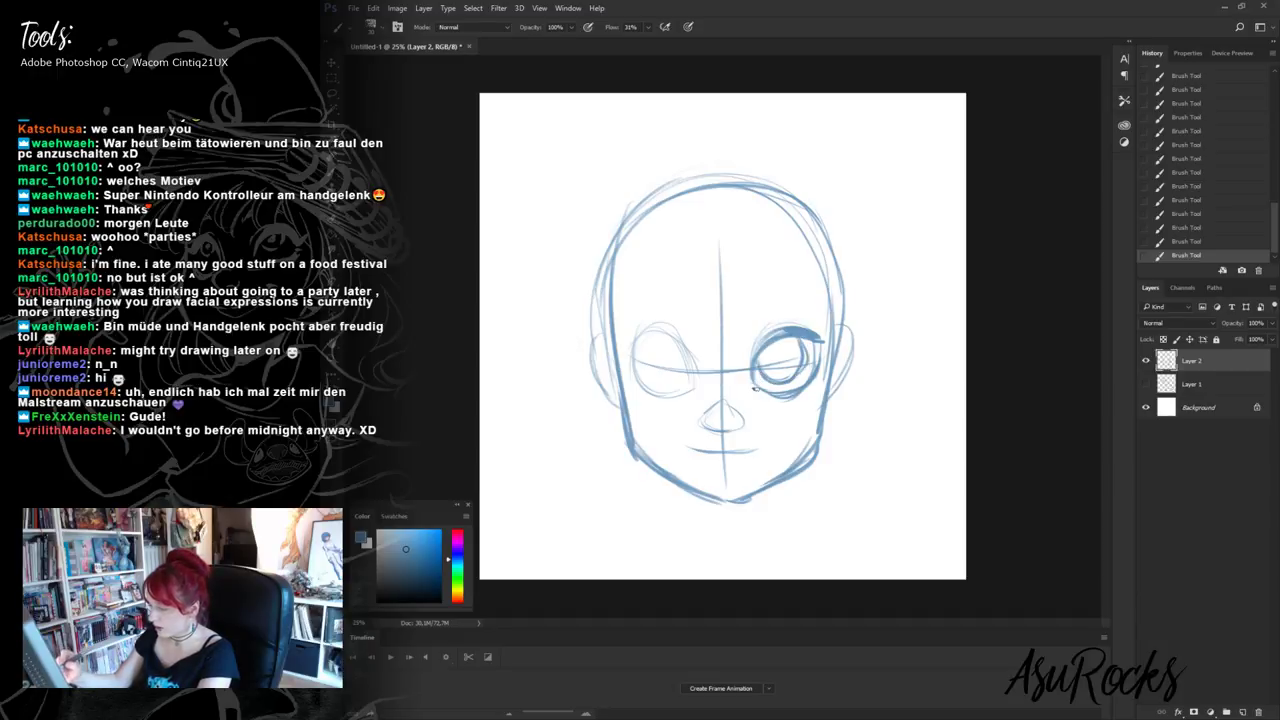
mouse_move(634, 350)
left_mouse_down()
mouse_move(685, 352)
mouse_move(633, 342)
mouse_move(663, 336)
mouse_move(697, 380)
left_mouse_up()
mouse_move(680, 330)
left_mouse_down()
mouse_move(630, 340)
mouse_move(678, 328)
mouse_move(666, 332)
mouse_move(682, 342)
left_mouse_up()
mouse_move(632, 346)
left_mouse_down()
mouse_move(680, 340)
mouse_move(664, 398)
mouse_move(680, 395)
mouse_move(656, 384)
mouse_move(684, 382)
mouse_move(660, 388)
mouse_move(656, 366)
mouse_move(658, 384)
mouse_move(630, 374)
left_mouse_up()
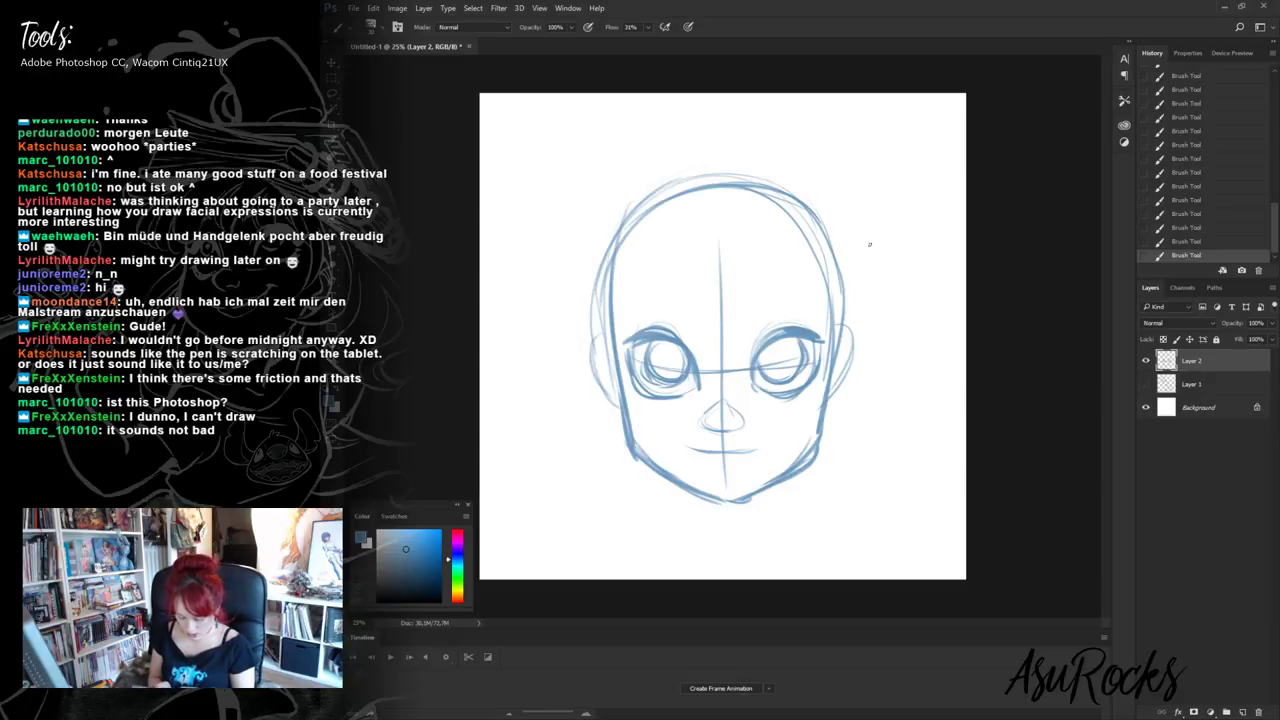
left_click_drag(870, 305, 893, 400)
mouse_move(800, 242)
left_mouse_down()
mouse_move(712, 330)
mouse_move(883, 293)
mouse_move(751, 328)
mouse_move(821, 364)
mouse_move(866, 448)
left_mouse_up()
left_click(1208, 242)
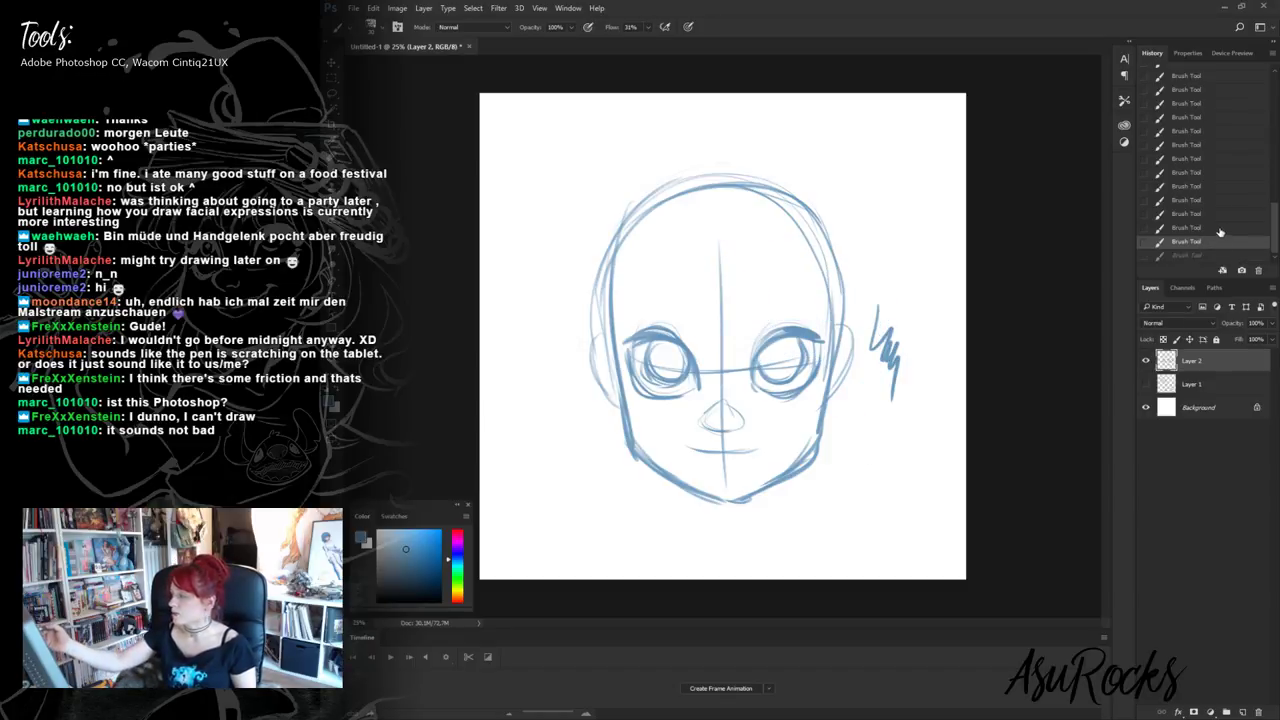
left_click(1213, 229)
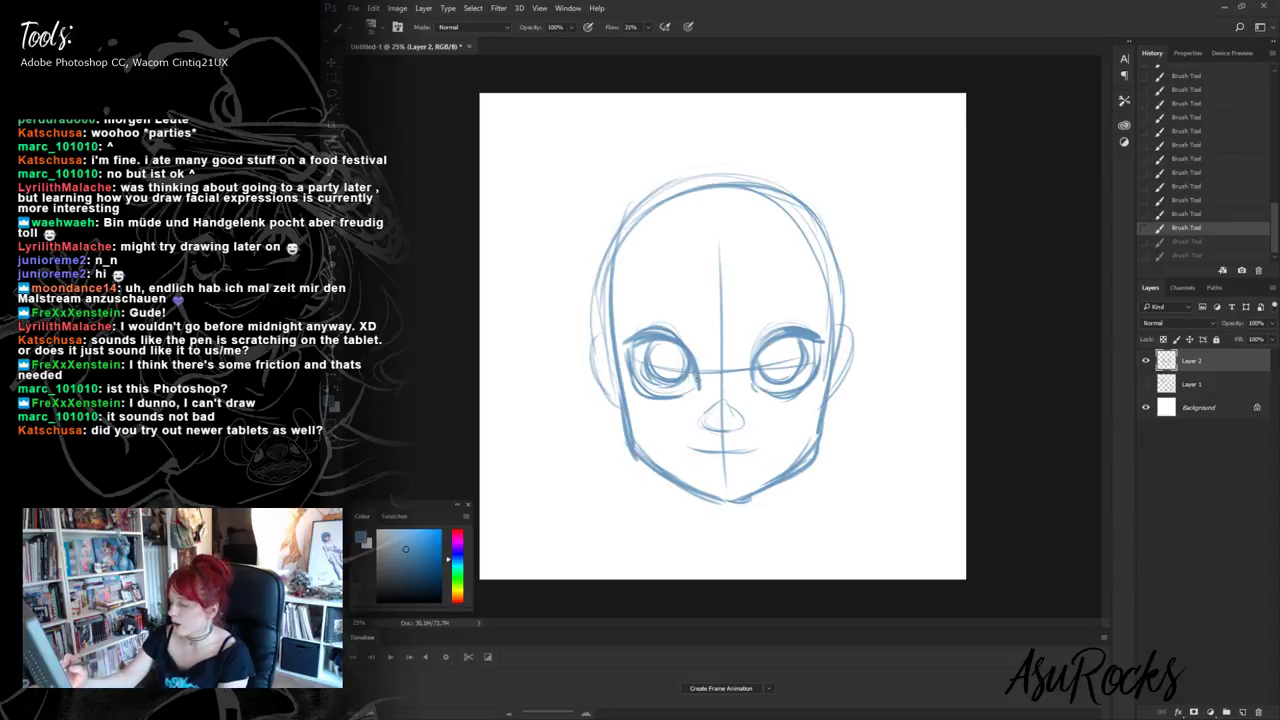
left_click(1190, 255)
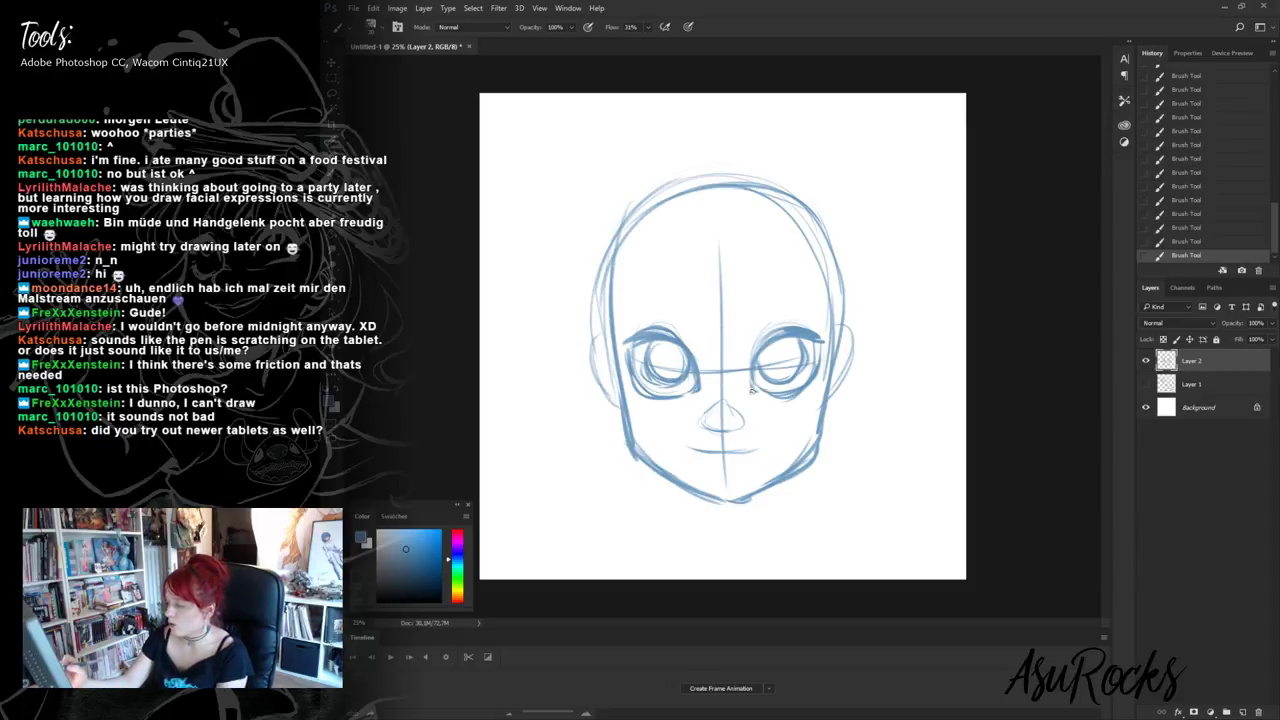
- Erase stray lines in and around the left eye and redraw its outline and upper lid more boldly
left_click_drag(806, 341, 818, 339)
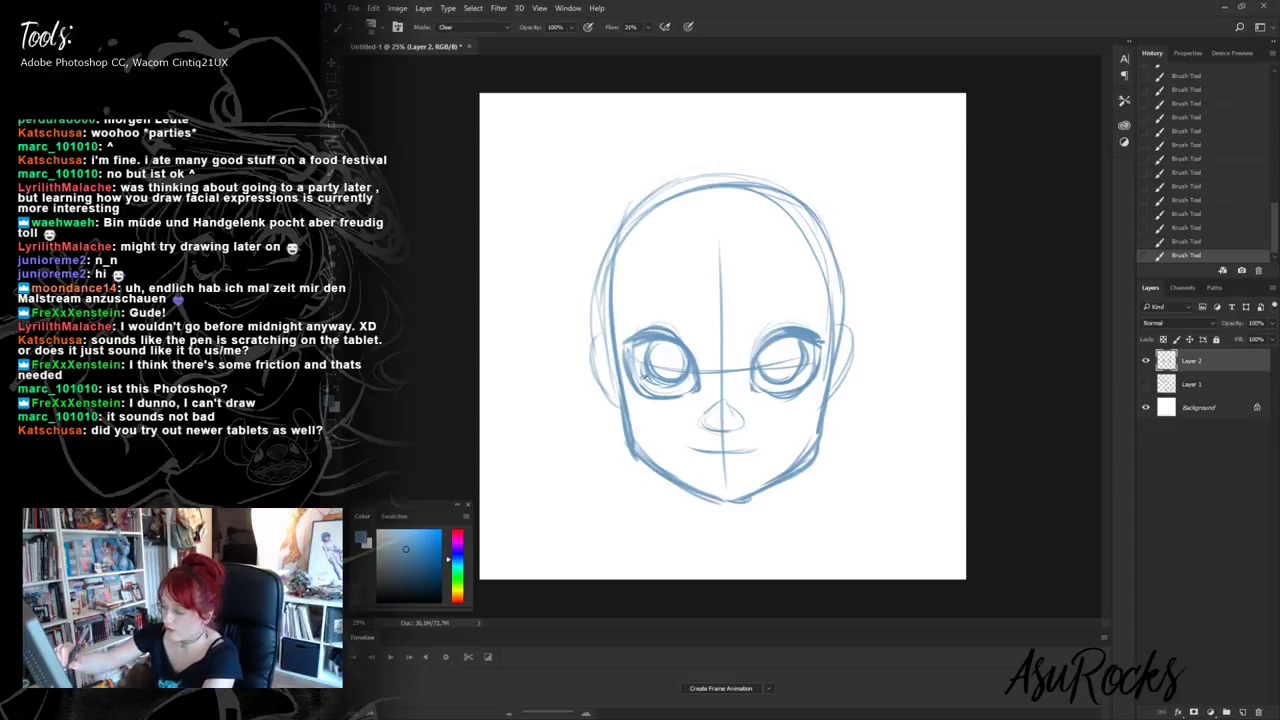
key("shift+alt+r")
left_click_drag(637, 354, 645, 380)
mouse_move(670, 326)
left_mouse_down()
mouse_move(636, 334)
mouse_move(671, 371)
mouse_move(645, 376)
mouse_move(683, 362)
left_mouse_up()
key("shift+alt+r")
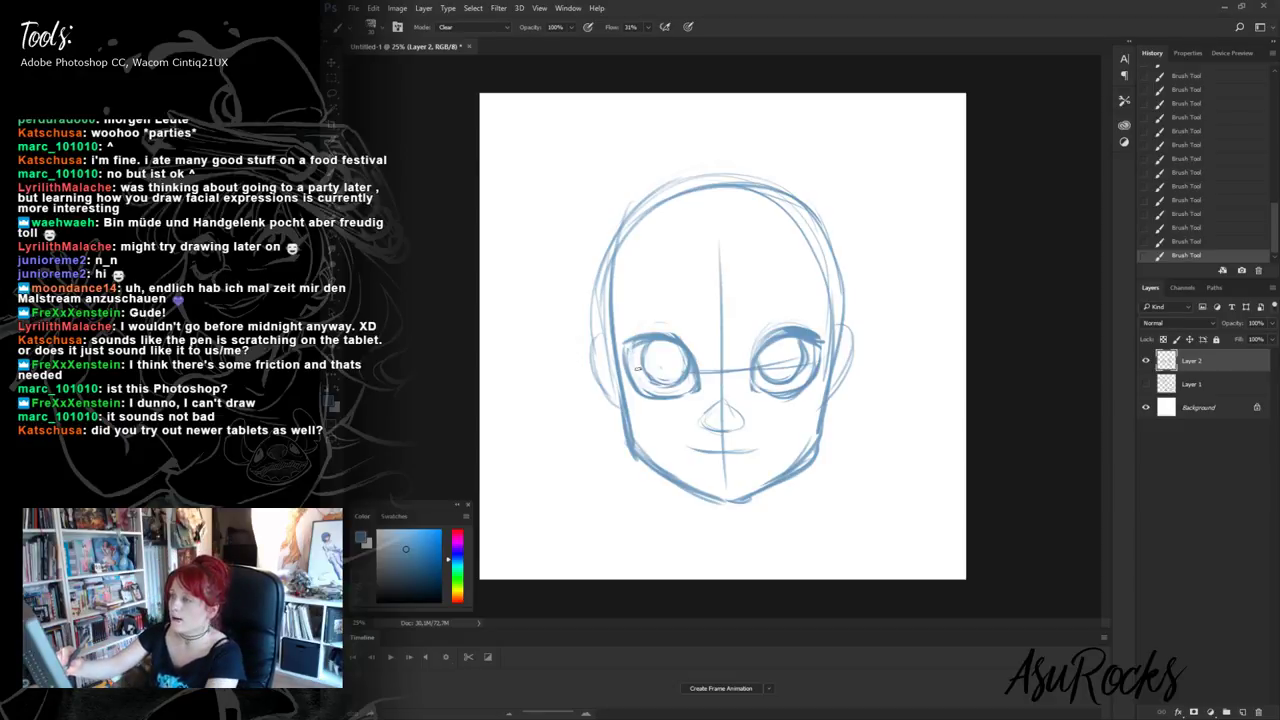
key("shift+alt+n")
mouse_move(630, 352)
left_mouse_down()
mouse_move(642, 392)
mouse_move(688, 392)
left_mouse_up()
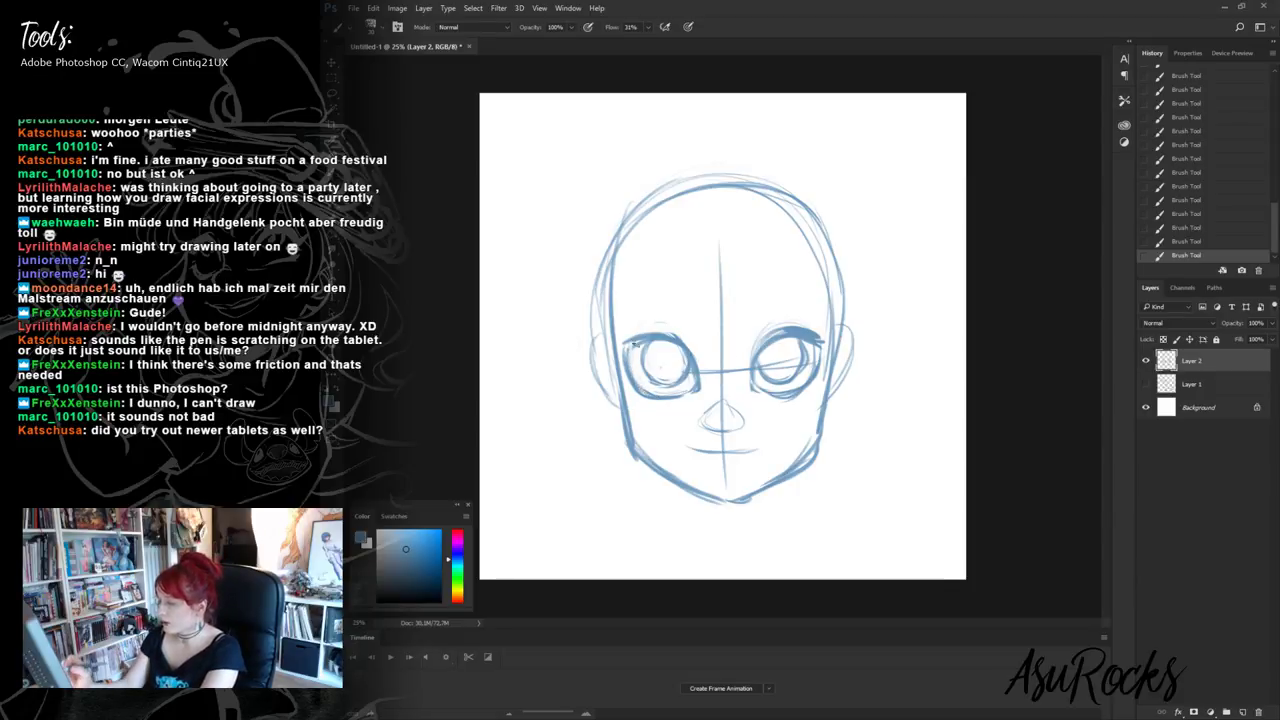
mouse_move(648, 338)
left_mouse_down()
mouse_move(709, 332)
mouse_move(688, 348)
mouse_move(679, 337)
mouse_move(698, 378)
left_mouse_up()
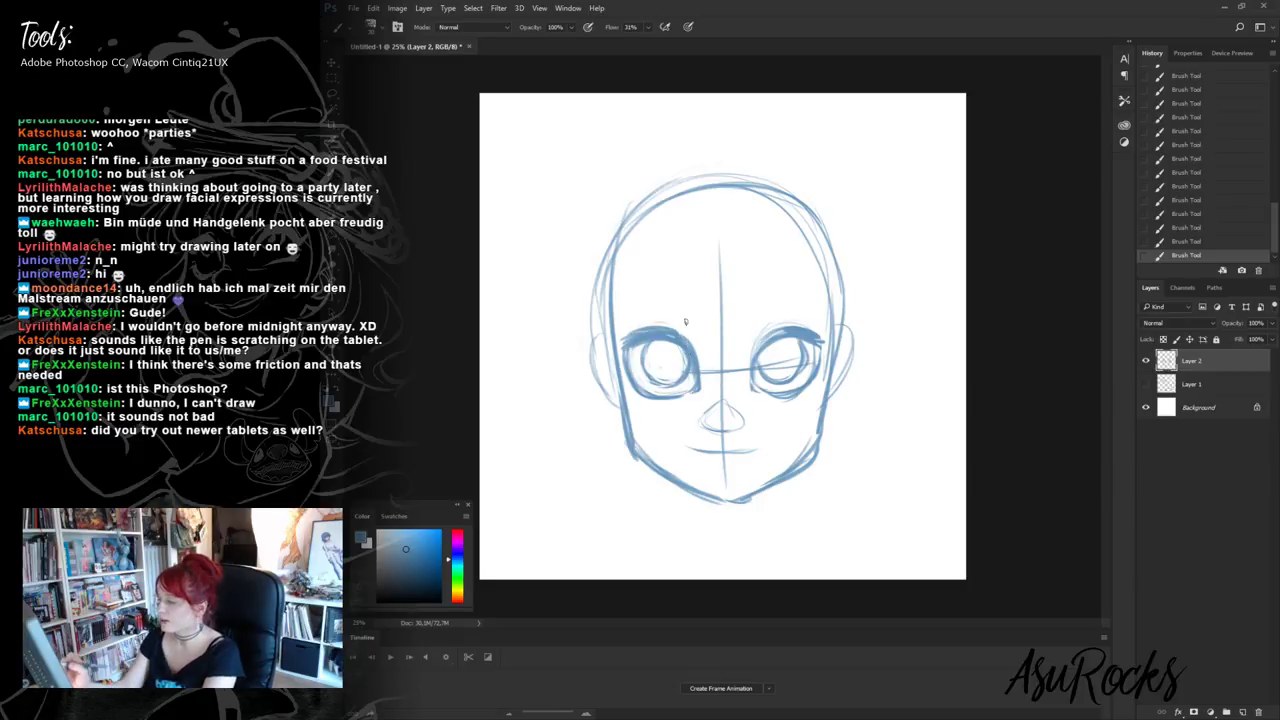
- Clean up the left eye by erasing excess strokes at its inner corner and along the lower lid
key("shift+alt+r")
mouse_move(676, 330)
left_mouse_down()
mouse_move(624, 334)
mouse_move(680, 341)
mouse_move(702, 364)
left_mouse_up()
key("shift+alt+n")
key("shift+alt+r")
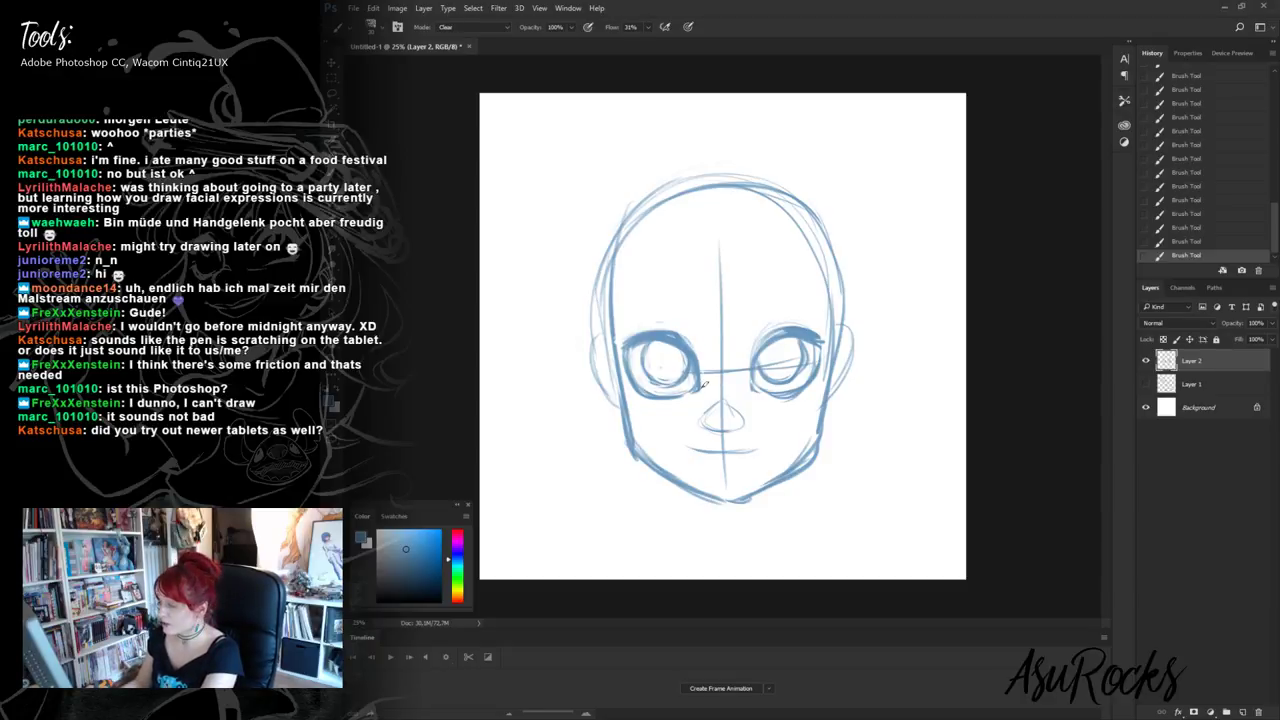
mouse_move(648, 397)
left_mouse_down()
mouse_move(688, 399)
mouse_move(637, 398)
left_mouse_up()
key("shift+alt+n")
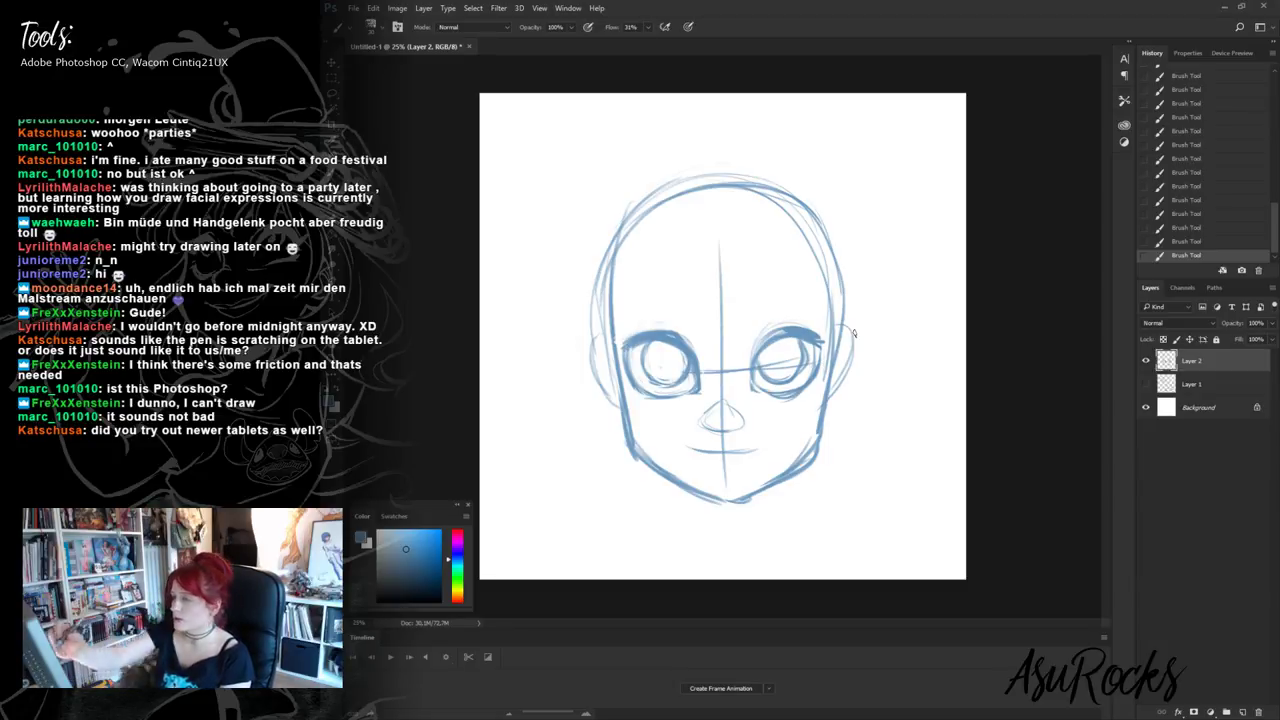
- Select the face area and use Liquify with a brush size of 777 to nudge the eyes and lower face into better symmetry
key("m")
mouse_move(539, 207)
left_mouse_down()
mouse_move(808, 486)
mouse_move(910, 544)
left_mouse_up()
left_click(473, 8)
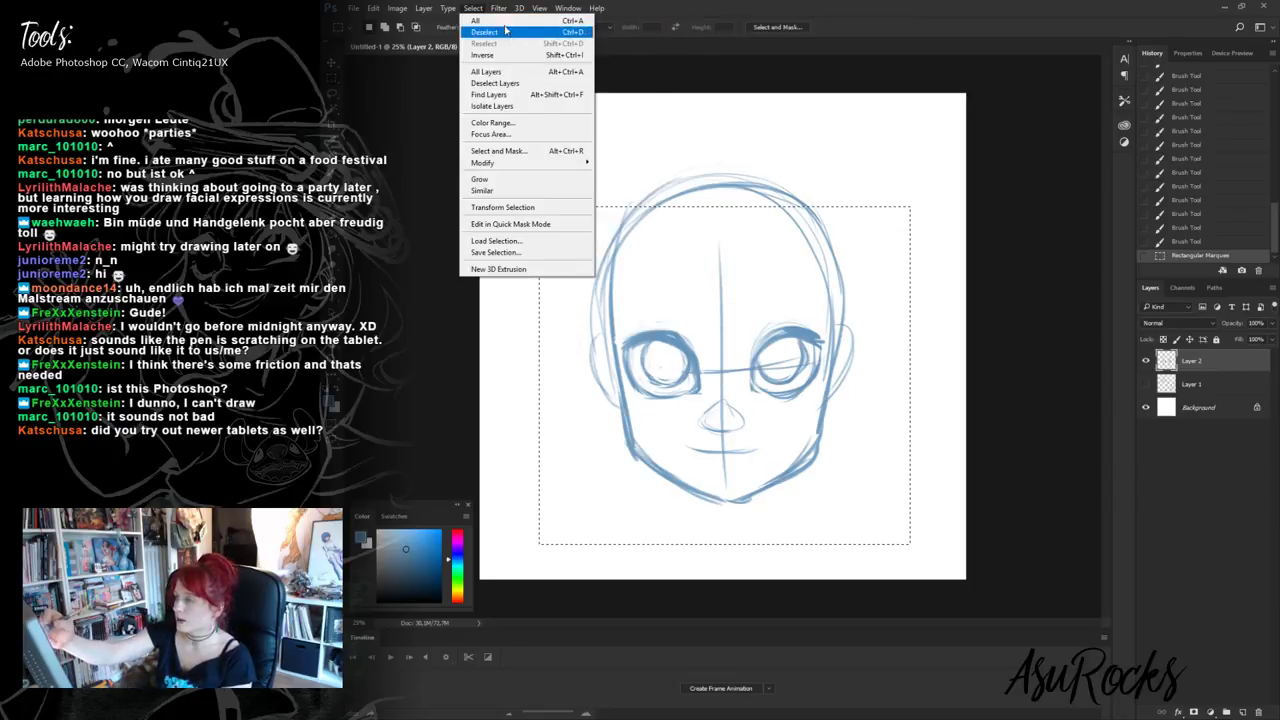
mouse_move(498, 8)
left_click(523, 105)
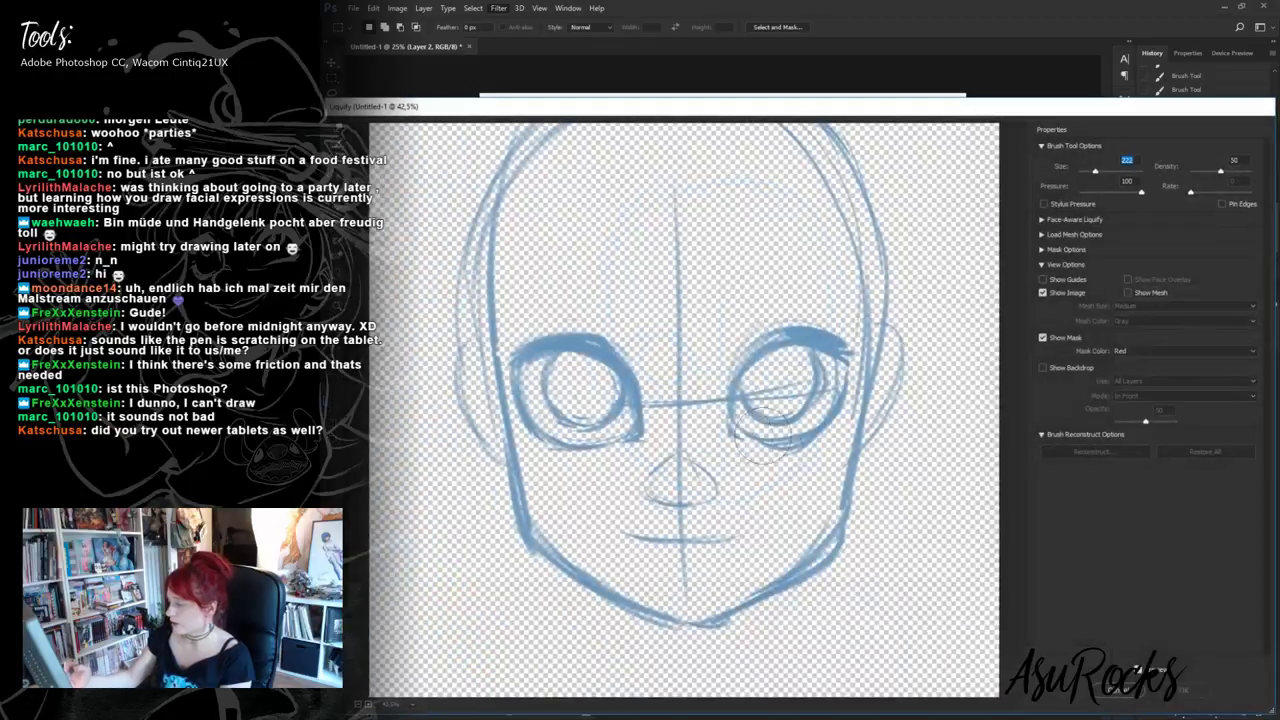
left_click_drag(1095, 171, 1104, 171)
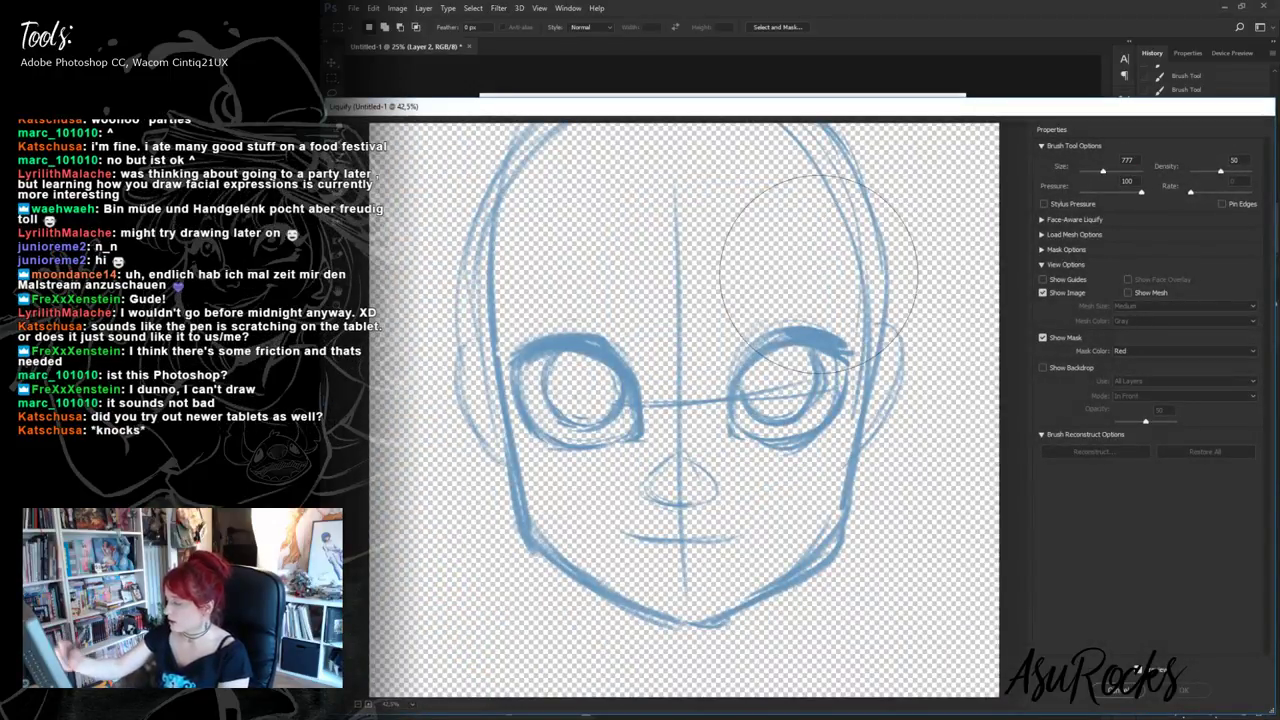
left_click_drag(568, 388, 563, 368)
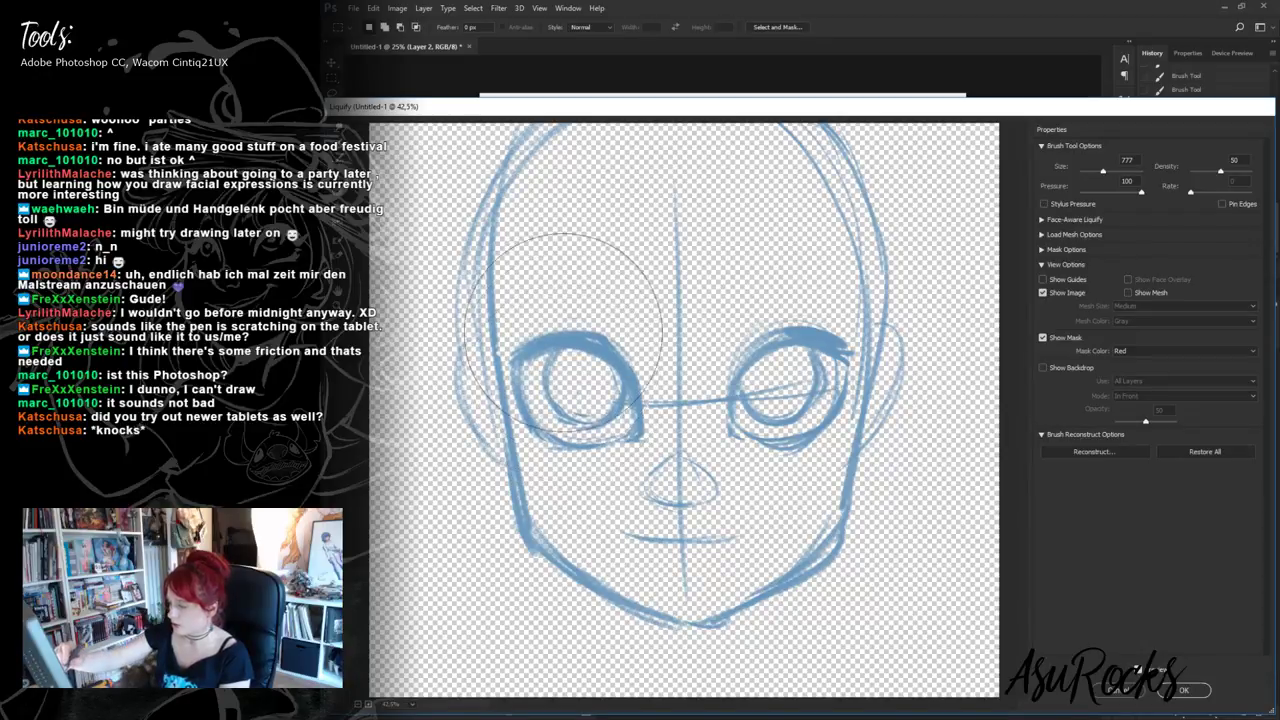
left_click_drag(572, 463, 570, 453)
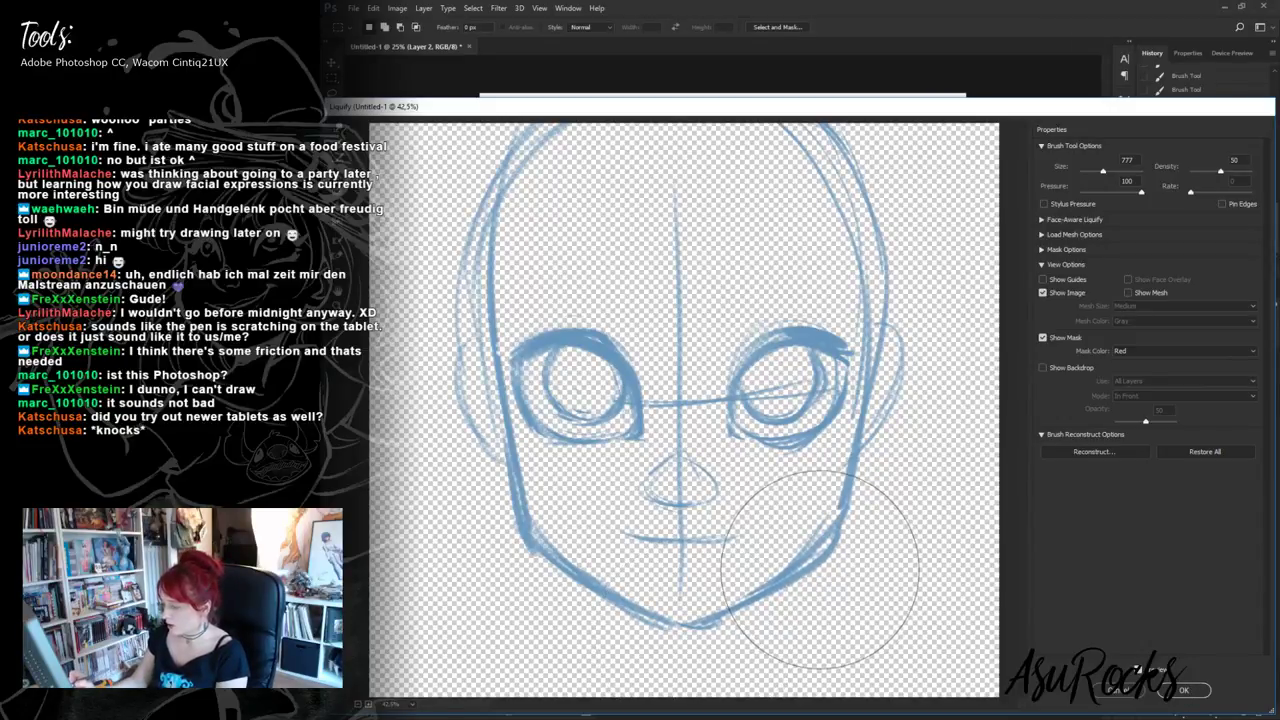
left_click(1182, 690)
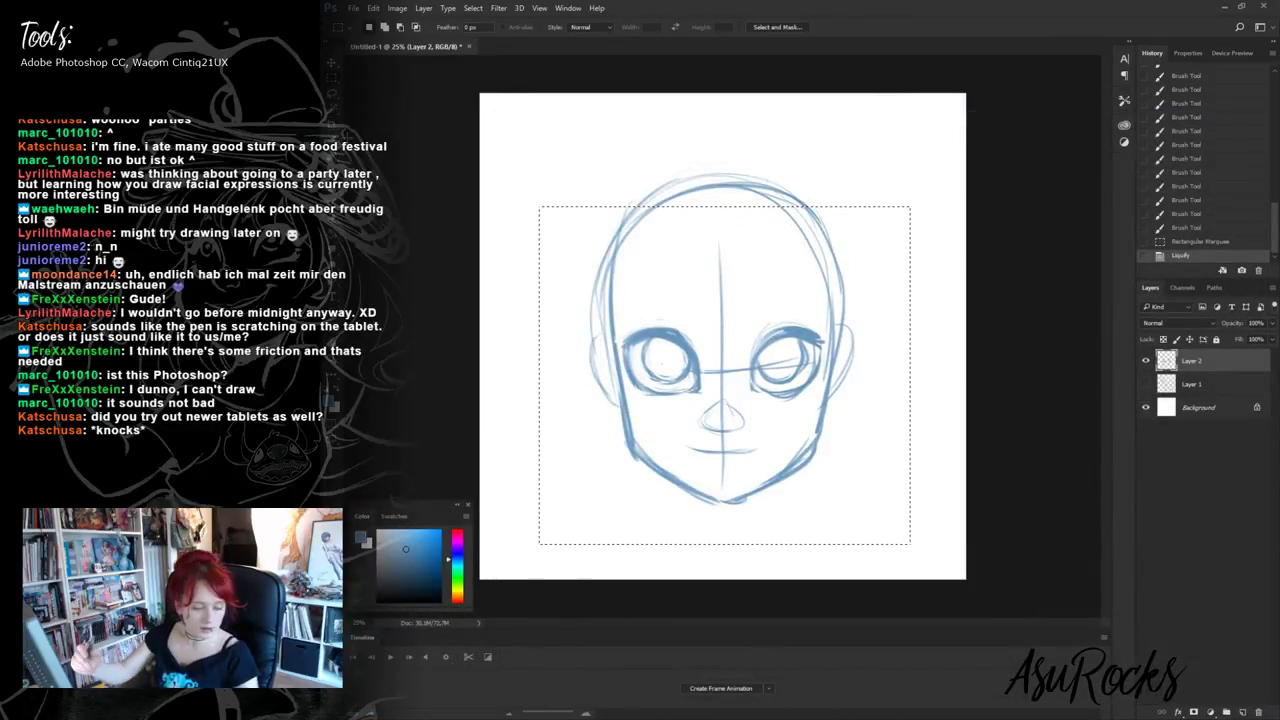
key("ctrl+d")
- Refine the nose by erasing its rough triangular sketch lines and drawing a rounded tip with nostrils
key("b")
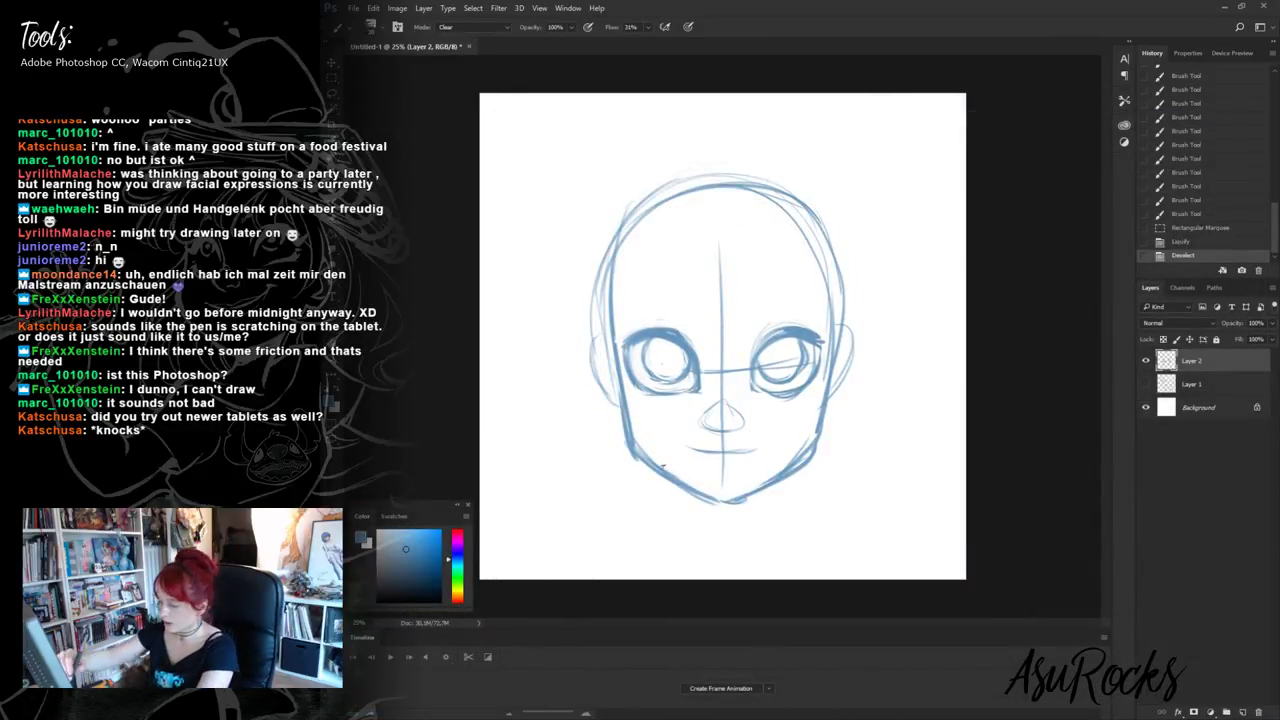
left_click(696, 500)
key("shift+alt+n")
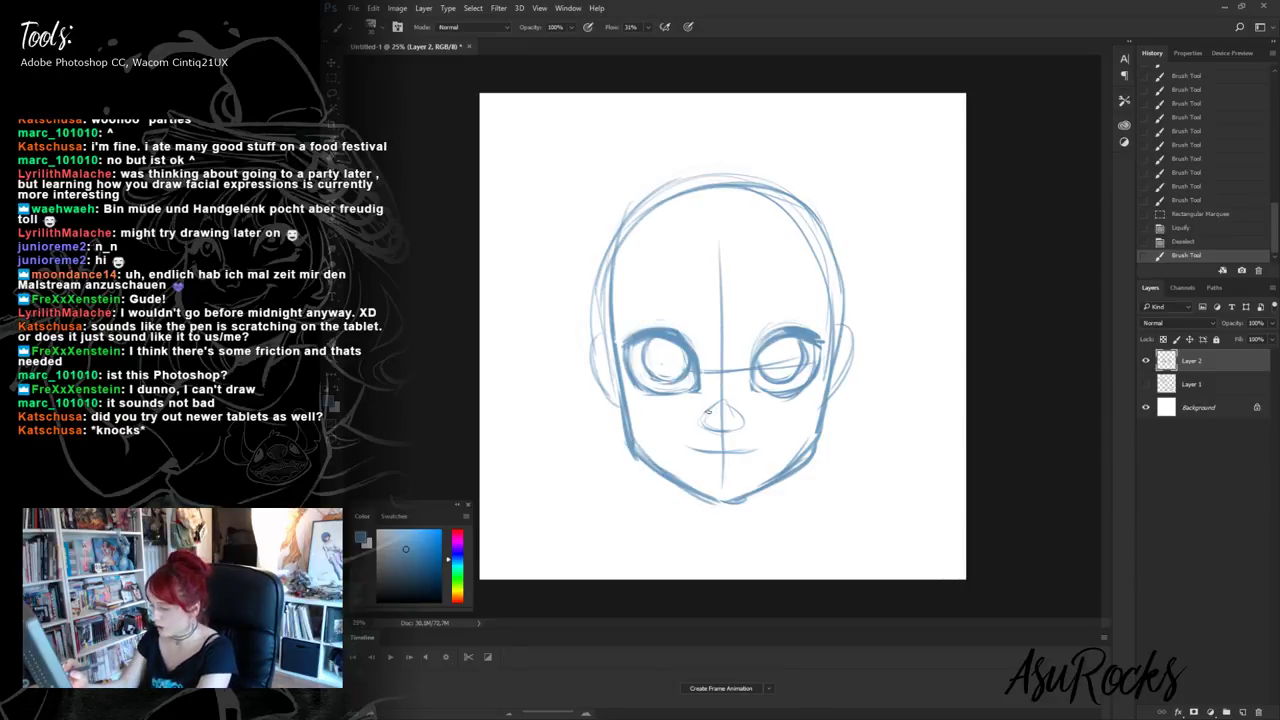
mouse_move(711, 410)
left_mouse_down()
mouse_move(702, 428)
mouse_move(708, 411)
mouse_move(745, 432)
mouse_move(741, 410)
mouse_move(738, 431)
mouse_move(722, 410)
left_mouse_up()
key("shift+alt+r")
mouse_move(718, 408)
left_mouse_down()
mouse_move(730, 414)
mouse_move(703, 424)
mouse_move(731, 432)
left_mouse_up()
key("shift+alt+n")
key("shift+alt+r")
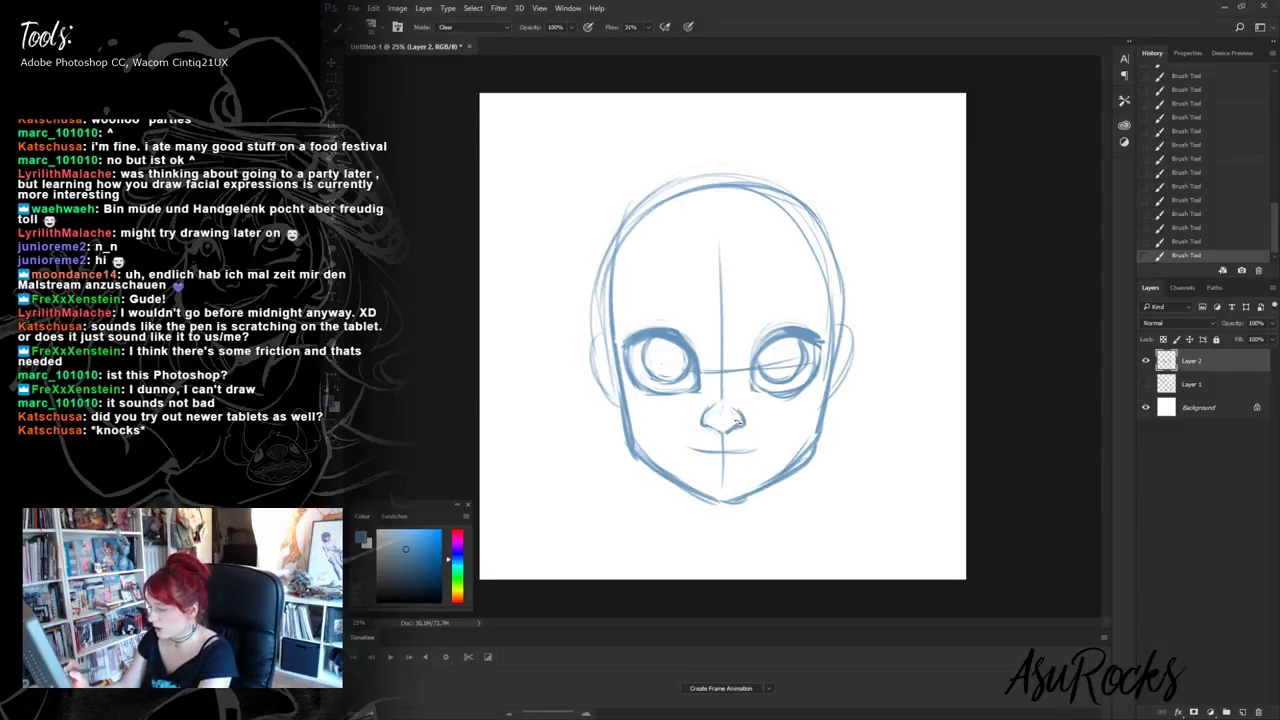
key("shift+alt+n")
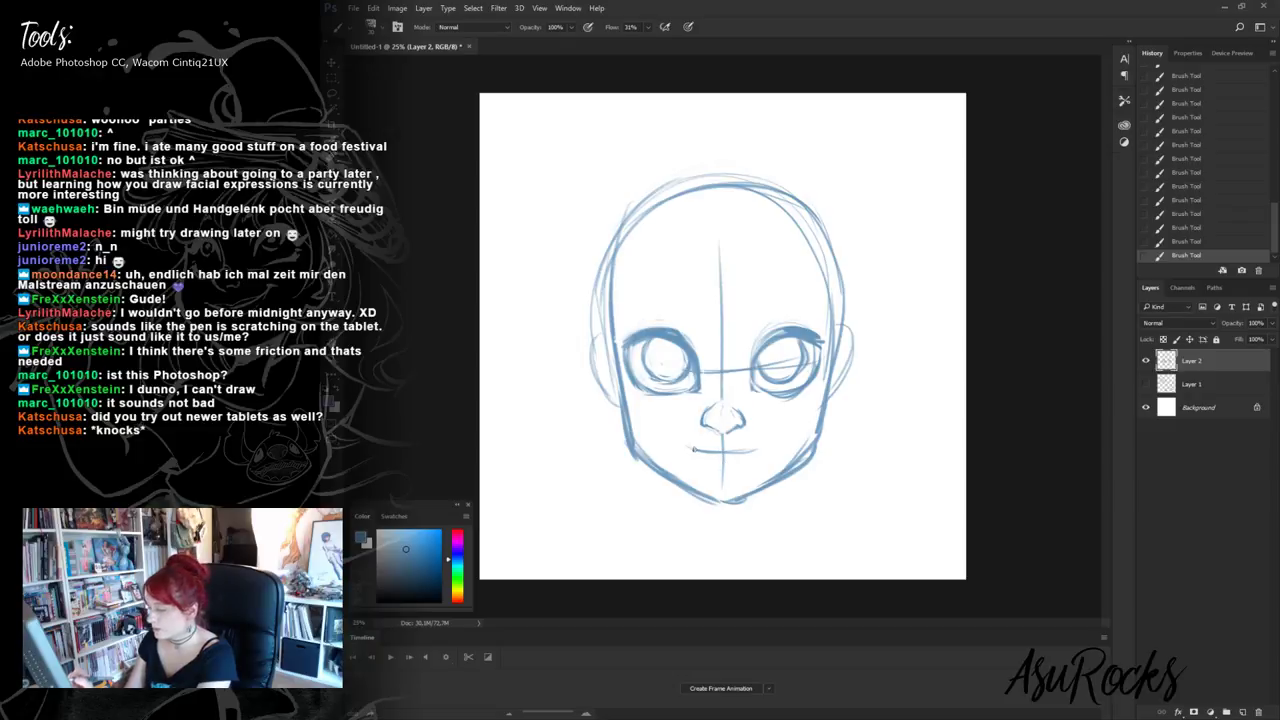
- Build the mouth line into full lips with a defined upper lip, parting line and lower lip
mouse_move(692, 452)
left_mouse_down()
mouse_move(756, 453)
mouse_move(726, 466)
mouse_move(748, 454)
mouse_move(692, 454)
mouse_move(752, 451)
mouse_move(740, 467)
mouse_move(694, 448)
mouse_move(732, 447)
mouse_move(752, 458)
mouse_move(740, 468)
mouse_move(753, 462)
left_mouse_up()
key("shift+alt+r")
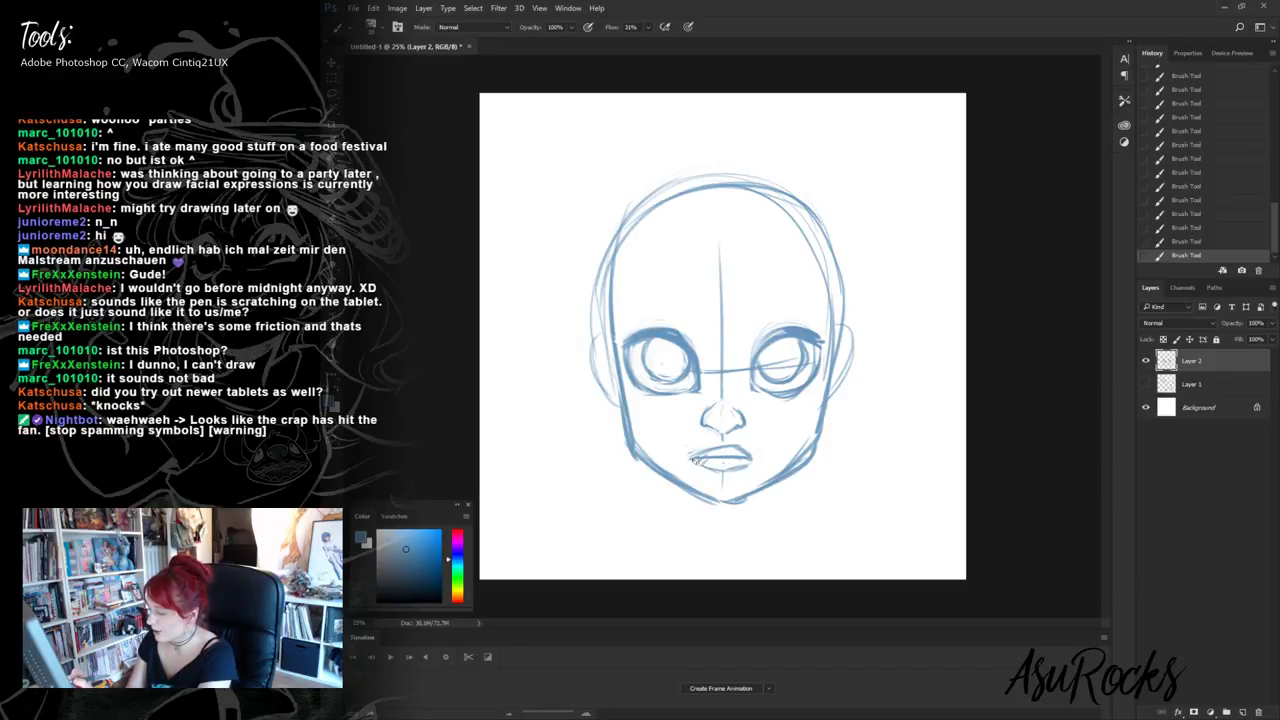
mouse_move(697, 463)
left_mouse_down()
mouse_move(748, 462)
mouse_move(686, 460)
mouse_move(757, 460)
left_mouse_up()
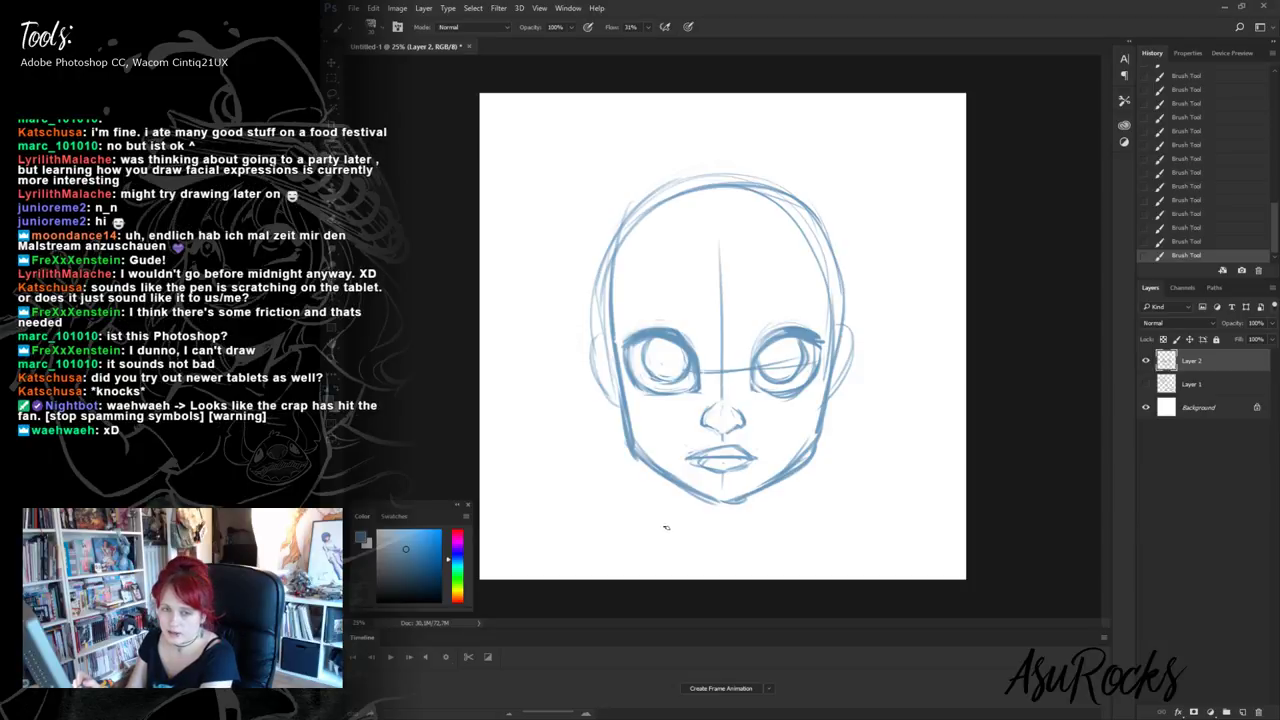
- Erase the vertical centre guideline and the horizontal guideline between the eyes
key("shift+alt+r")
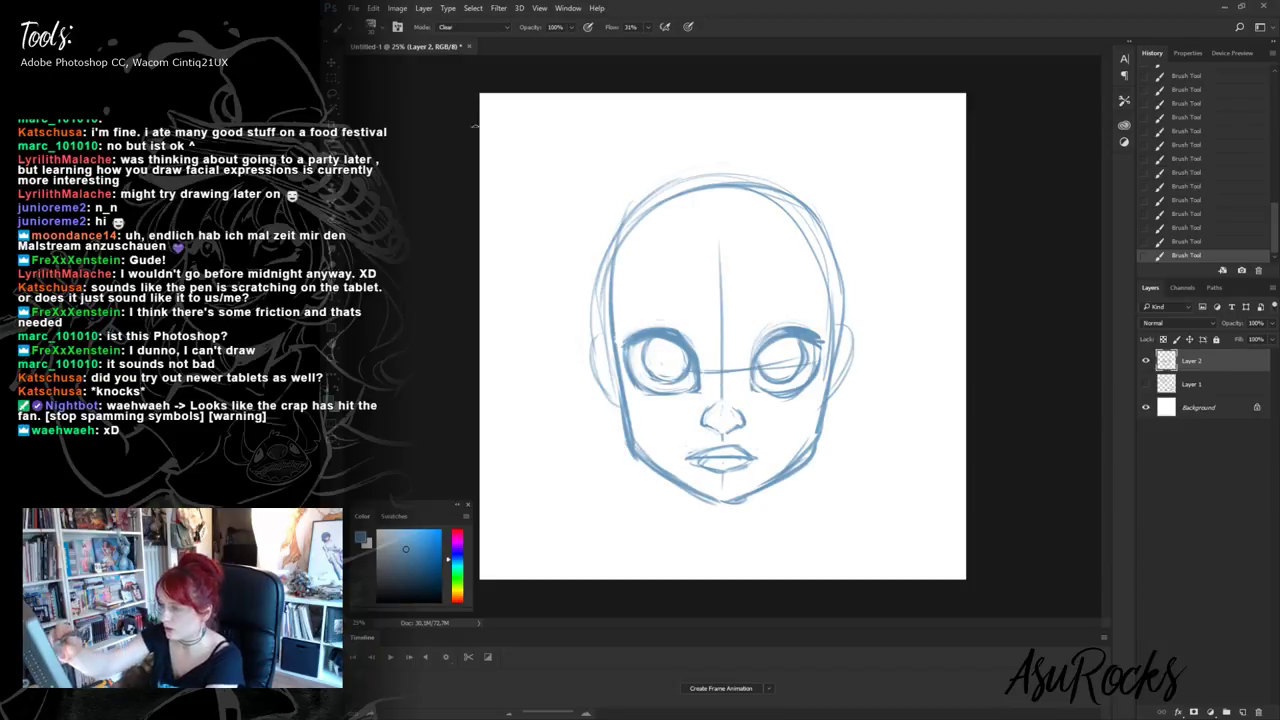
mouse_move(720, 240)
left_mouse_down()
mouse_move(716, 382)
mouse_move(703, 361)
mouse_move(730, 350)
mouse_move(723, 390)
mouse_move(750, 368)
left_mouse_up()
left_click_drag(722, 302, 721, 440)
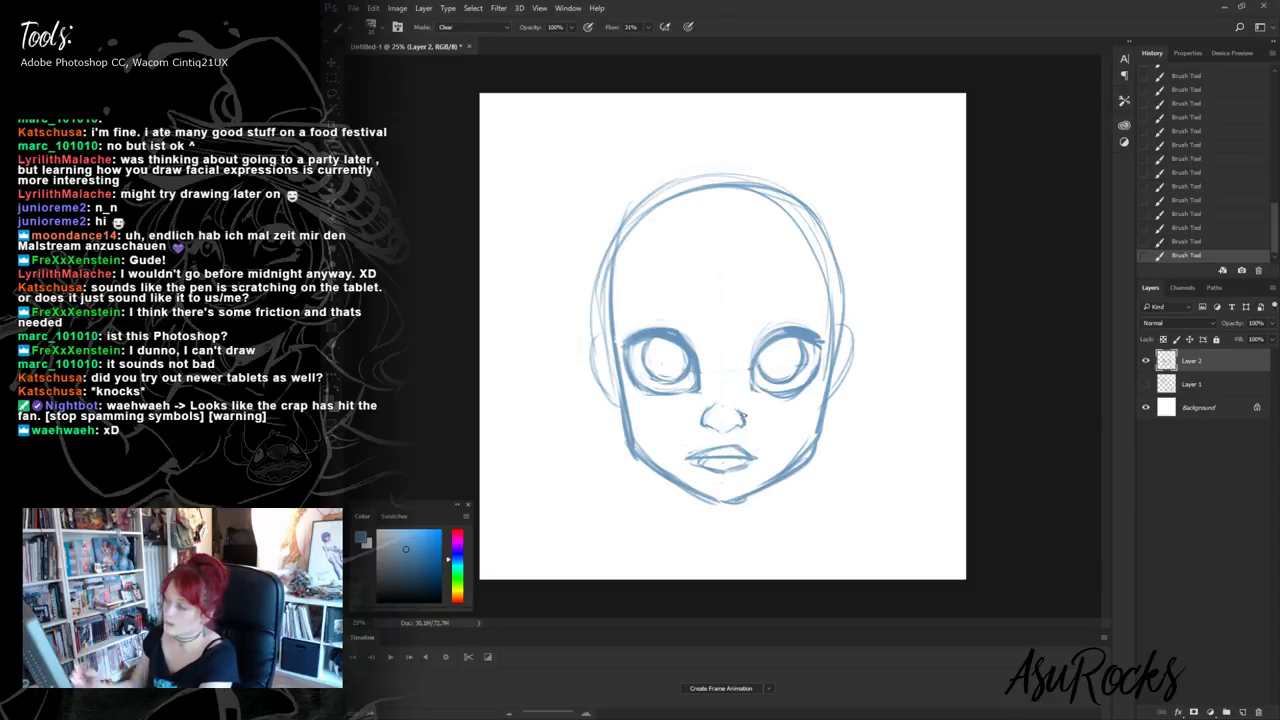
- Draw a thick, gently arched eyebrow above each eye, erasing excess strokes around the right brow
key("shift+alt+n")
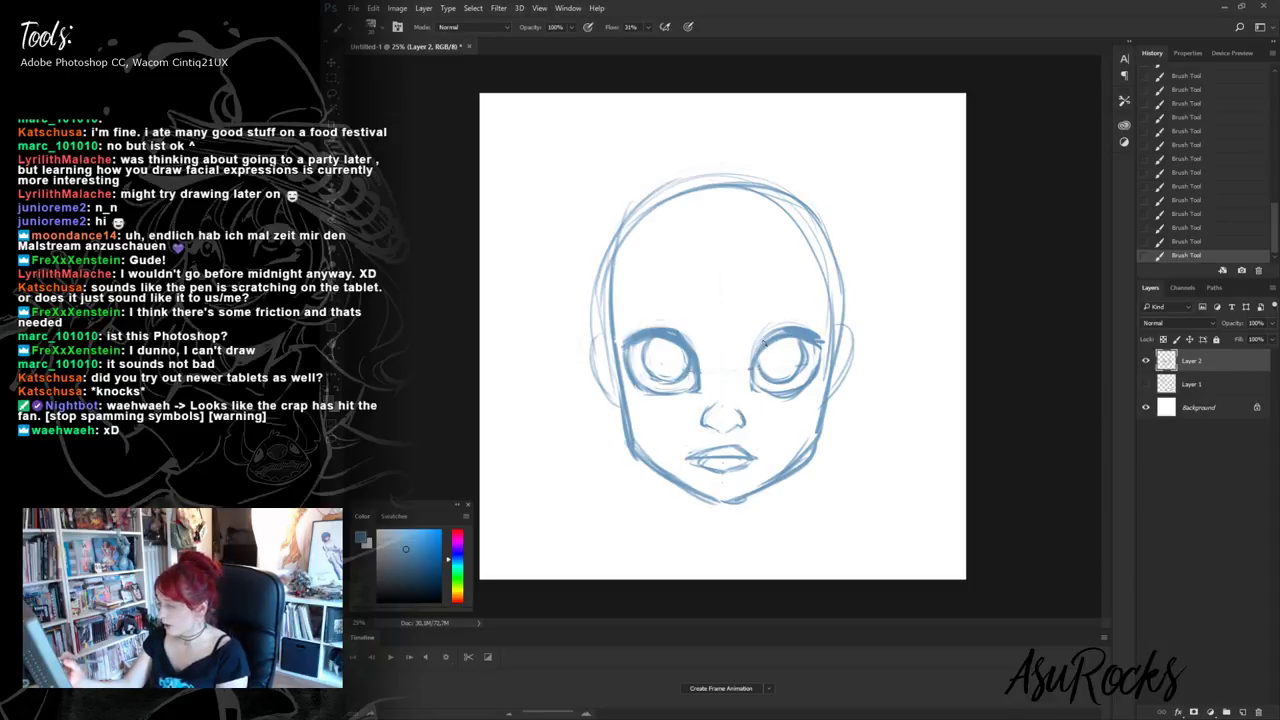
mouse_move(756, 314)
left_mouse_down()
mouse_move(812, 300)
mouse_move(818, 312)
mouse_move(798, 306)
left_mouse_up()
key("ctrl+alt+z")
key("ctrl+alt+z")
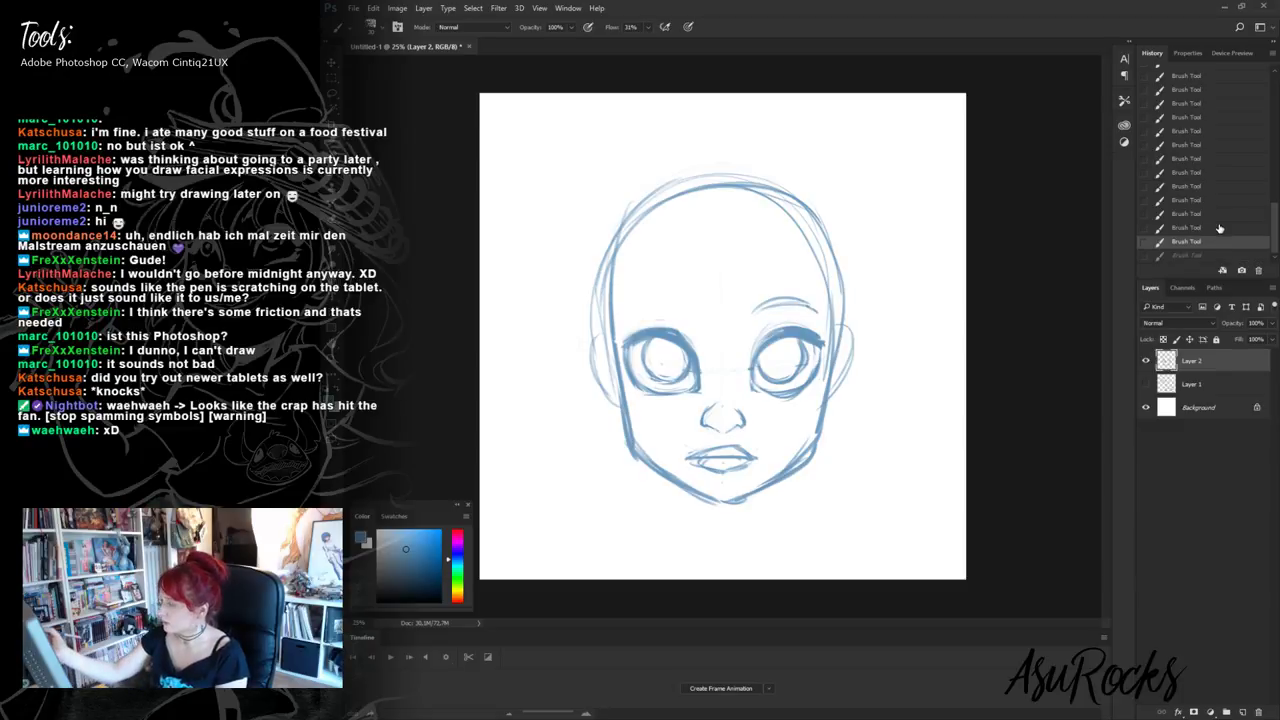
key("shift+alt+r")
mouse_move(769, 325)
left_mouse_down()
mouse_move(759, 338)
mouse_move(797, 325)
mouse_move(812, 300)
mouse_move(790, 298)
mouse_move(815, 313)
left_mouse_up()
key("shift+alt+n")
mouse_move(628, 322)
left_mouse_down()
mouse_move(686, 317)
mouse_move(622, 318)
left_mouse_up()
mouse_move(768, 310)
left_mouse_down()
mouse_move(754, 314)
mouse_move(822, 312)
left_mouse_up()
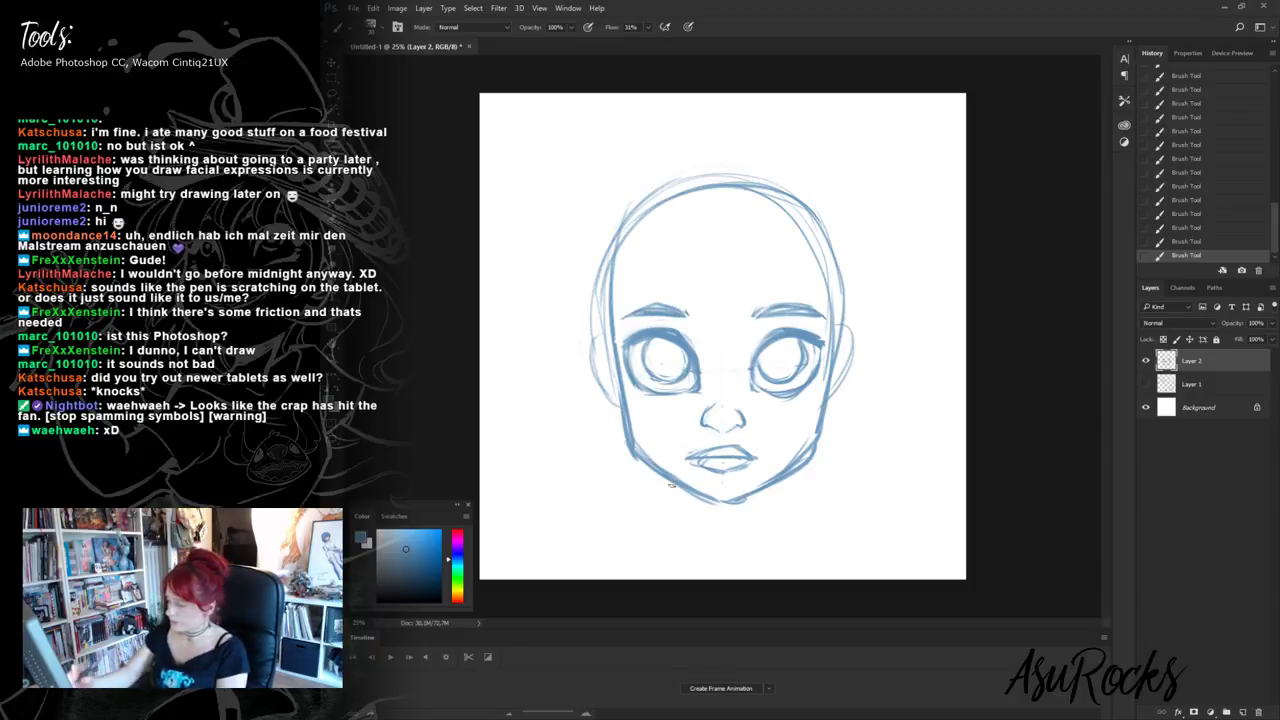
- Draw both sides of the neck with shading under the chin, and redraw the outlines of both ears
left_click_drag(688, 500, 685, 565)
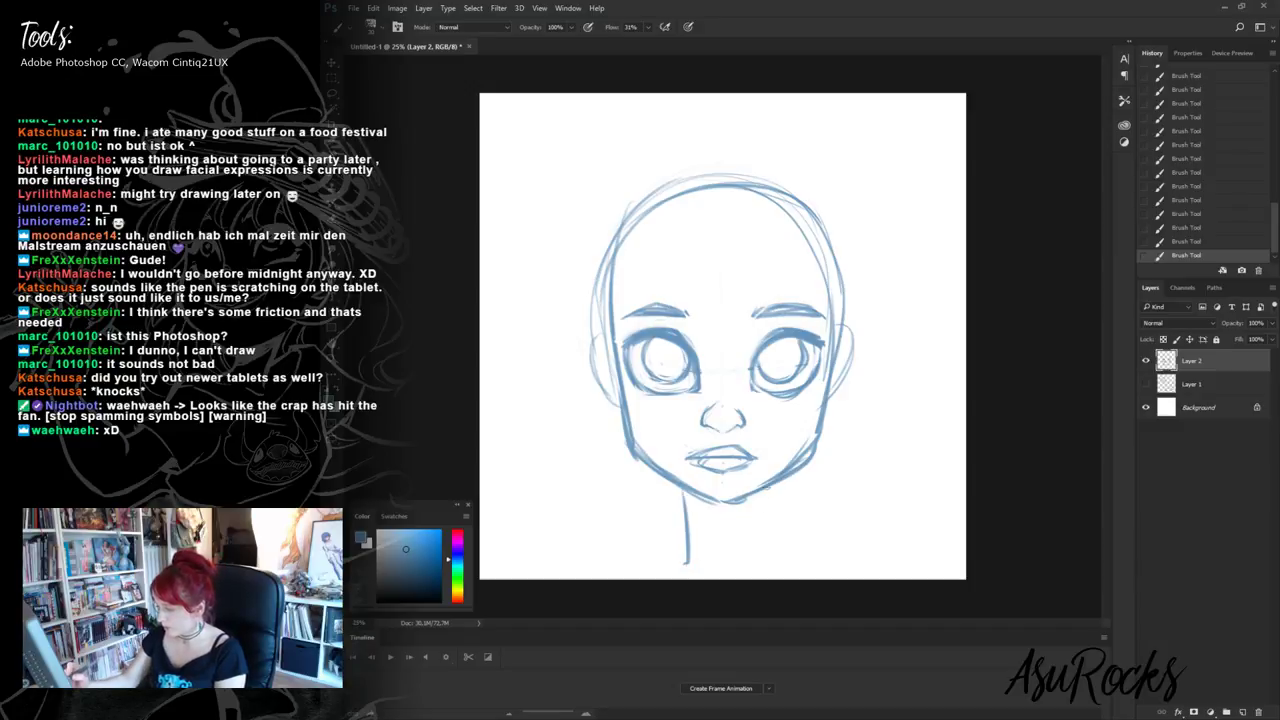
left_click_drag(758, 492, 762, 566)
mouse_move(684, 486)
left_mouse_down()
mouse_move(676, 558)
mouse_move(688, 490)
mouse_move(731, 530)
mouse_move(762, 494)
left_mouse_up()
mouse_move(606, 338)
left_mouse_down()
mouse_move(594, 348)
mouse_move(614, 398)
left_mouse_up()
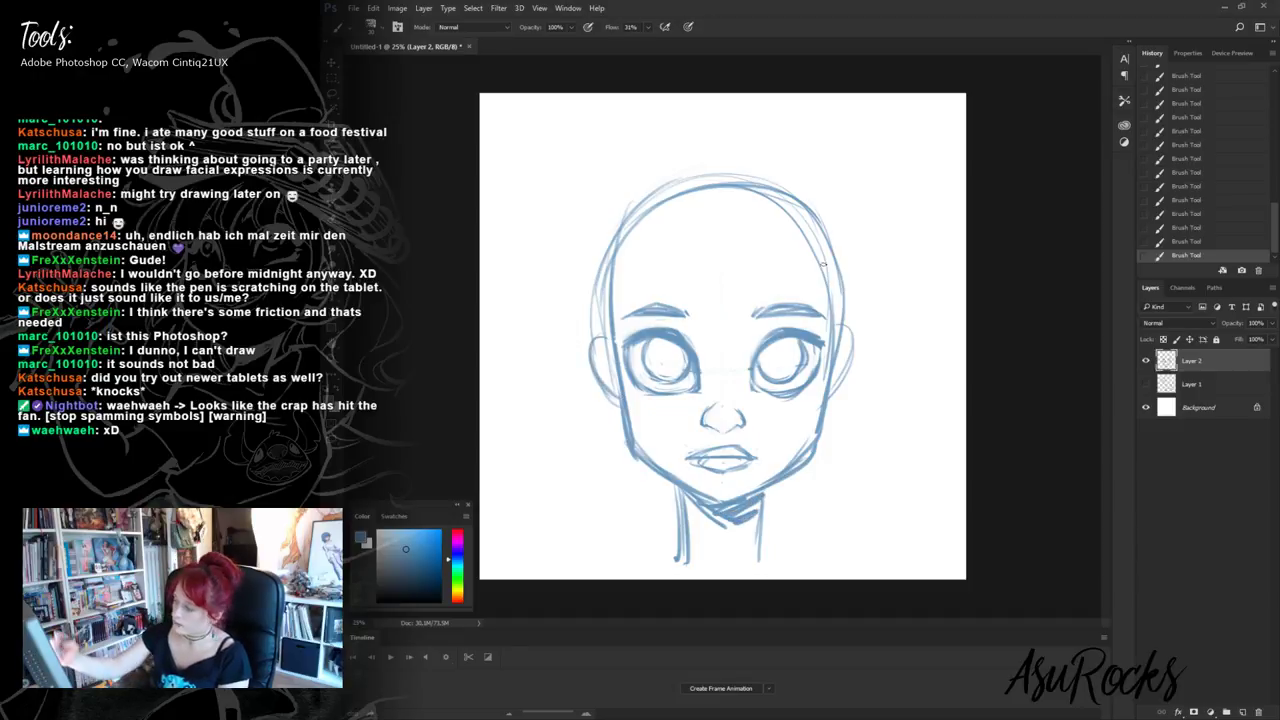
left_click_drag(848, 324, 838, 394)
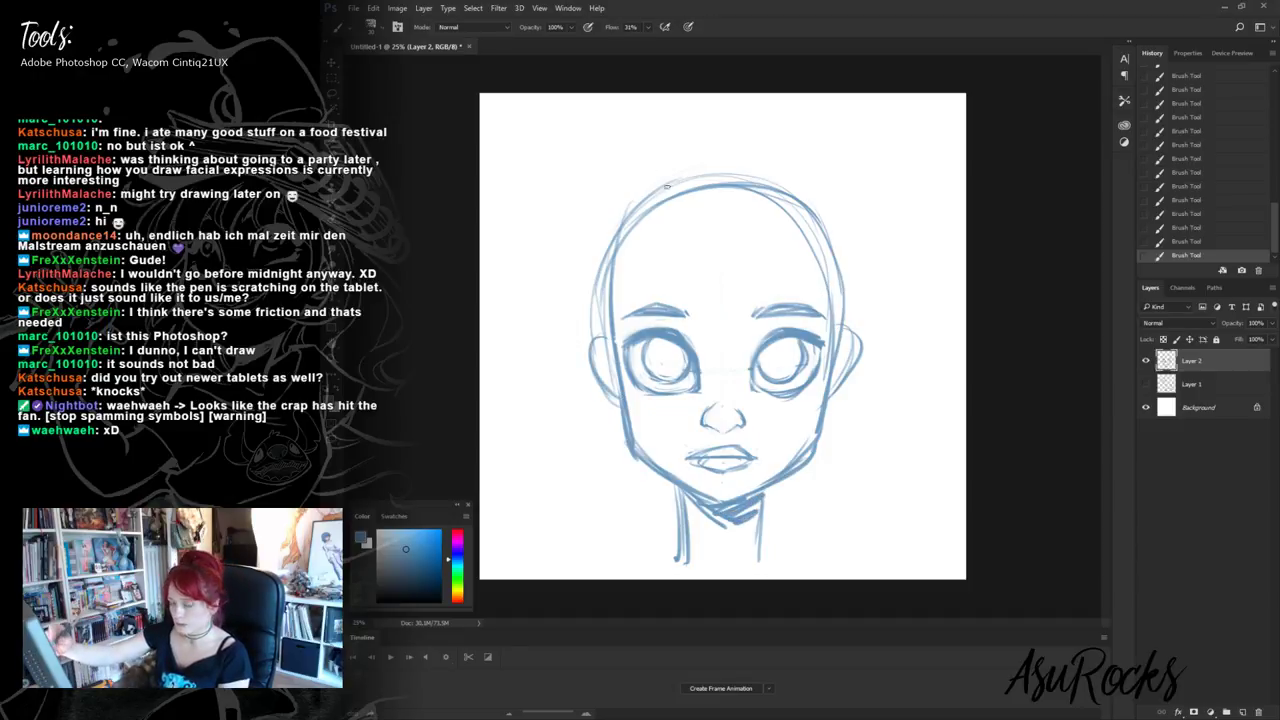
- Sketch side-swept bangs with curved strands falling across the forehead toward the right ear
left_click_drag(650, 192, 682, 296)
left_click_drag(650, 256, 698, 318)
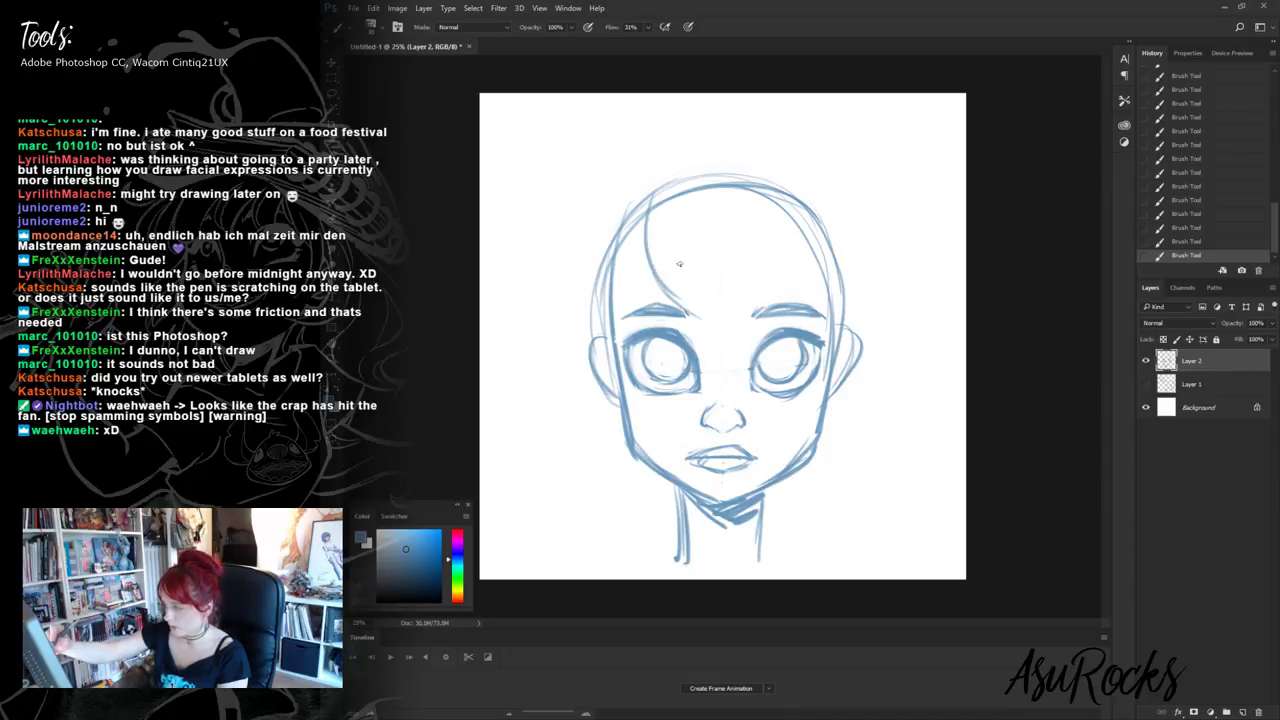
mouse_move(672, 228)
left_mouse_down()
mouse_move(702, 272)
mouse_move(778, 308)
left_mouse_up()
left_click_drag(710, 284, 796, 310)
left_click_drag(728, 222, 830, 328)
left_click_drag(821, 246, 842, 338)
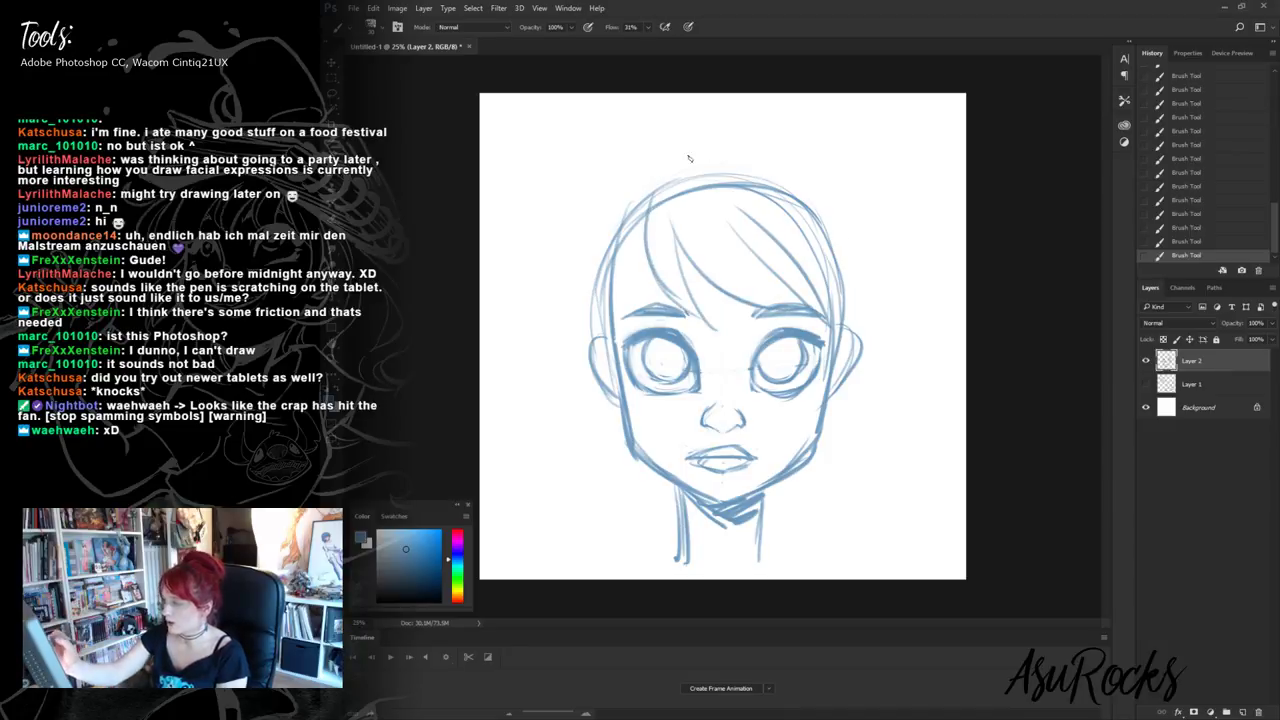
- Draw the outer hair contour over the top of the head and down the left side to shoulder level
mouse_move(640, 184)
left_mouse_down()
mouse_move(588, 226)
mouse_move(776, 135)
mouse_move(570, 240)
mouse_move(684, 144)
mouse_move(748, 136)
mouse_move(828, 156)
mouse_move(872, 216)
left_mouse_up()
left_click_drag(666, 142, 692, 136)
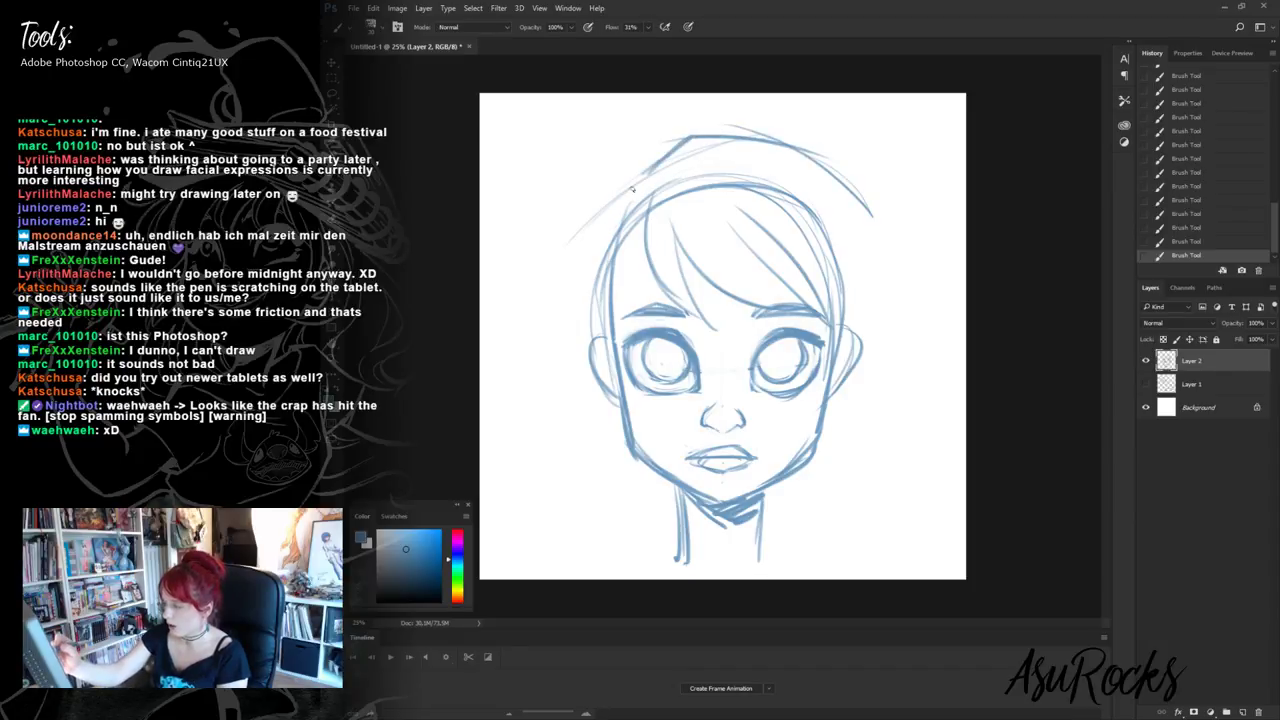
left_click_drag(632, 188, 556, 362)
mouse_move(588, 228)
left_mouse_down()
mouse_move(535, 397)
mouse_move(580, 498)
left_mouse_up()
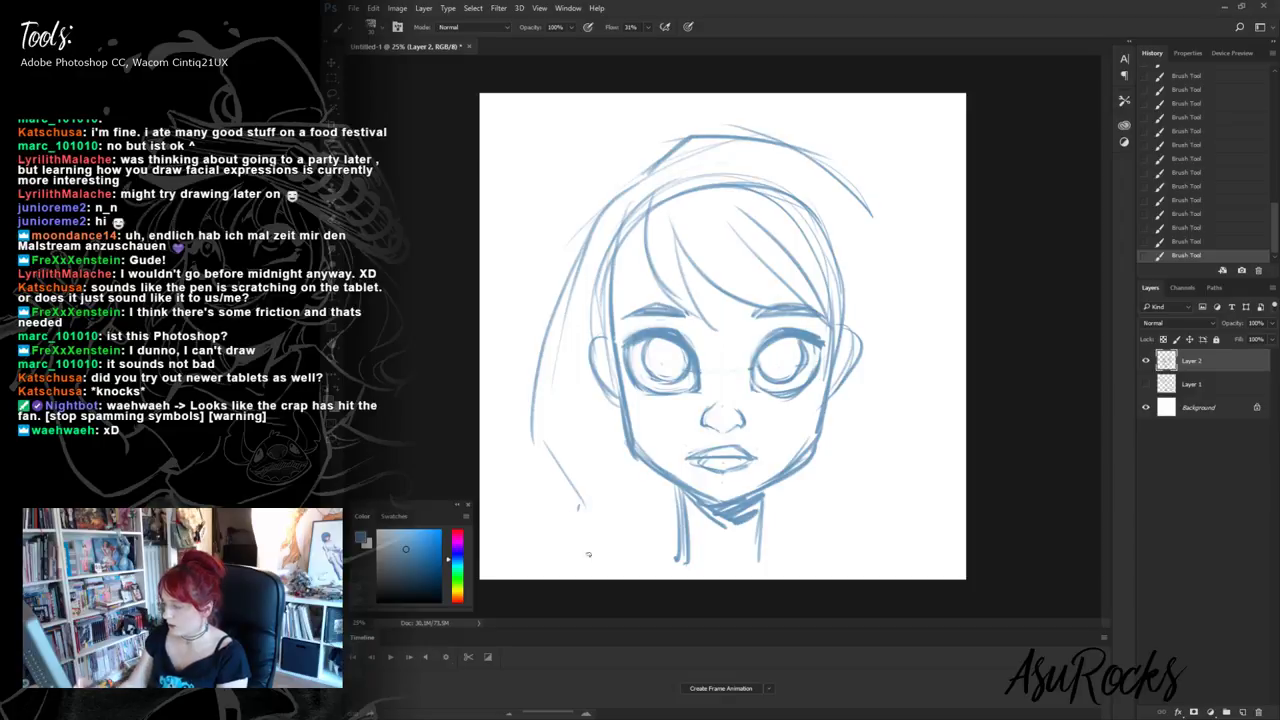
- Sketch the left shoulder line and a curled lock at the left end of the hair
left_click_drag(562, 556, 676, 566)
mouse_move(548, 466)
left_mouse_down()
mouse_move(586, 520)
mouse_move(578, 540)
left_mouse_up()
left_click_drag(556, 486, 576, 540)
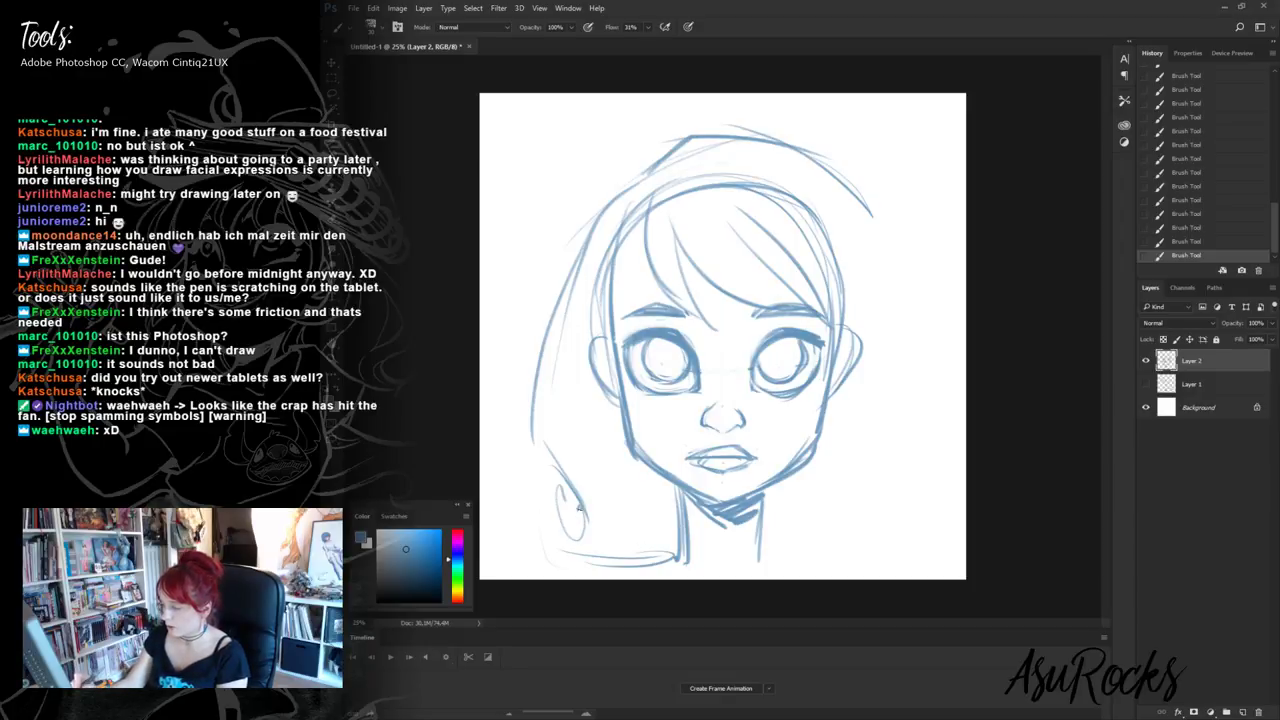
- Continue the hair contour down the right side to a pointed, curled end and draw the right shoulder line
mouse_move(830, 163)
left_mouse_down()
mouse_move(866, 206)
mouse_move(914, 340)
left_mouse_up()
left_click_drag(868, 208, 916, 336)
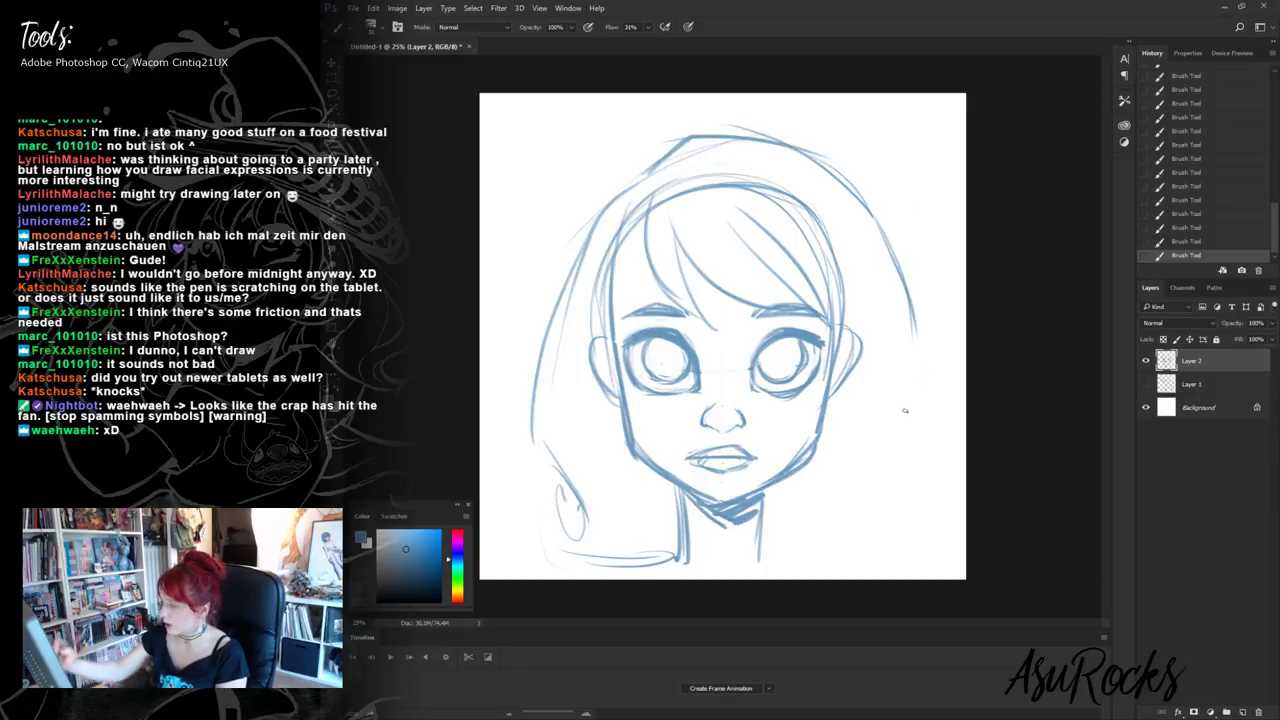
mouse_move(912, 388)
left_mouse_down()
mouse_move(851, 520)
mouse_move(887, 486)
mouse_move(890, 450)
mouse_move(920, 534)
left_mouse_up()
mouse_move(766, 551)
left_mouse_down()
mouse_move(858, 573)
mouse_move(914, 550)
left_mouse_up()
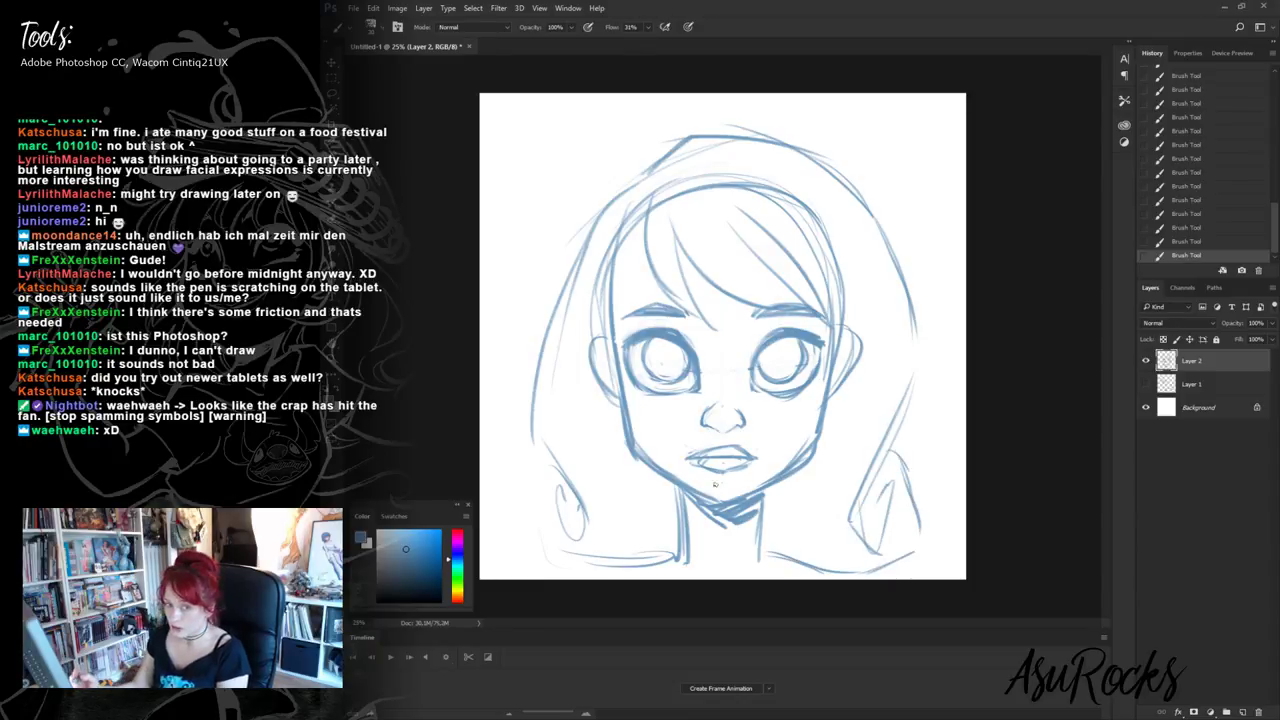
- Strengthen the left hair end and shoulder line, and add hair strands along the left temple down to the ear
mouse_move(562, 468)
left_mouse_down()
mouse_move(531, 546)
mouse_move(565, 564)
mouse_move(538, 538)
mouse_move(576, 564)
mouse_move(642, 561)
mouse_move(558, 557)
mouse_move(575, 574)
mouse_move(620, 556)
mouse_move(578, 567)
mouse_move(668, 560)
left_mouse_up()
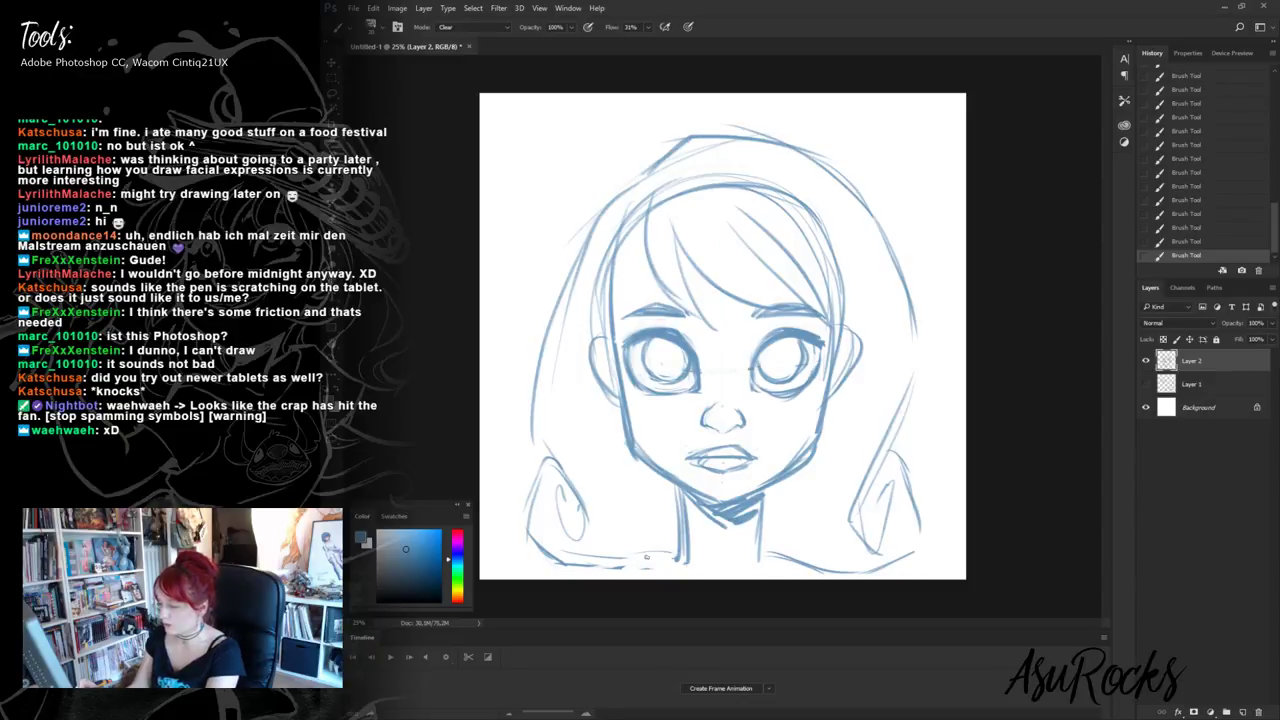
left_click_drag(565, 566, 680, 556)
left_click_drag(549, 318, 559, 462)
left_click_drag(636, 234, 596, 336)
left_click_drag(600, 256, 588, 338)
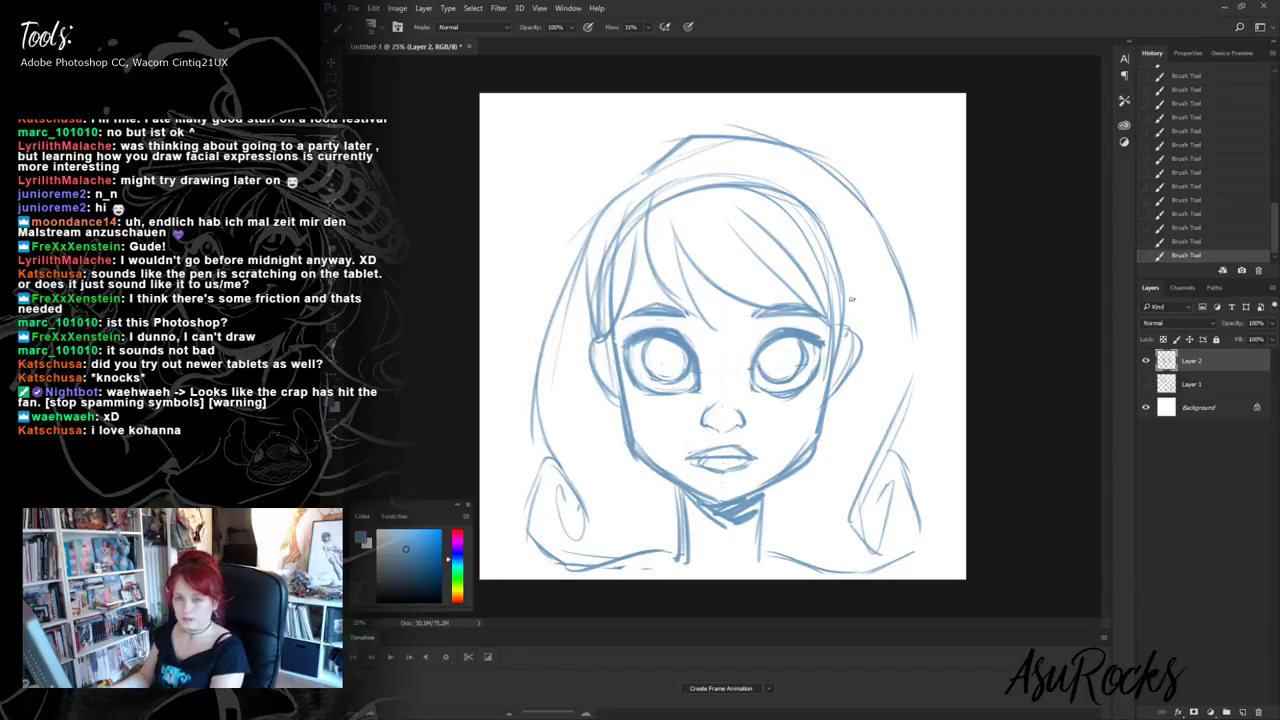
- Nudge the whole head sketch slightly up and to the right on the canvas
left_click(332, 63)
key("Up")
key("Up")
key("Up")
key("Up")
key("Up")
key("Up")
key("Up")
key("Up")
key("Up")
key("Up")
key("Up")
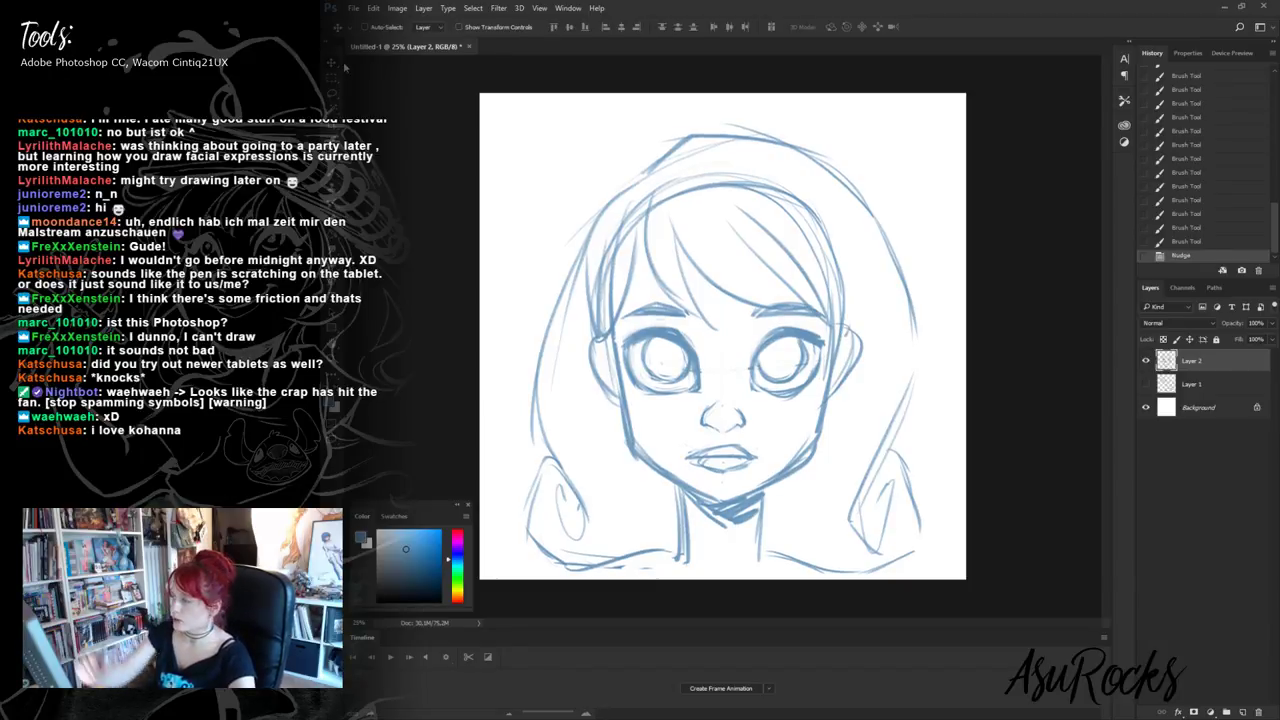
key("Right")
key("Right")
key("Right")
key("Right")
key("Right")
key("Right")
key("Right")
key("Right")
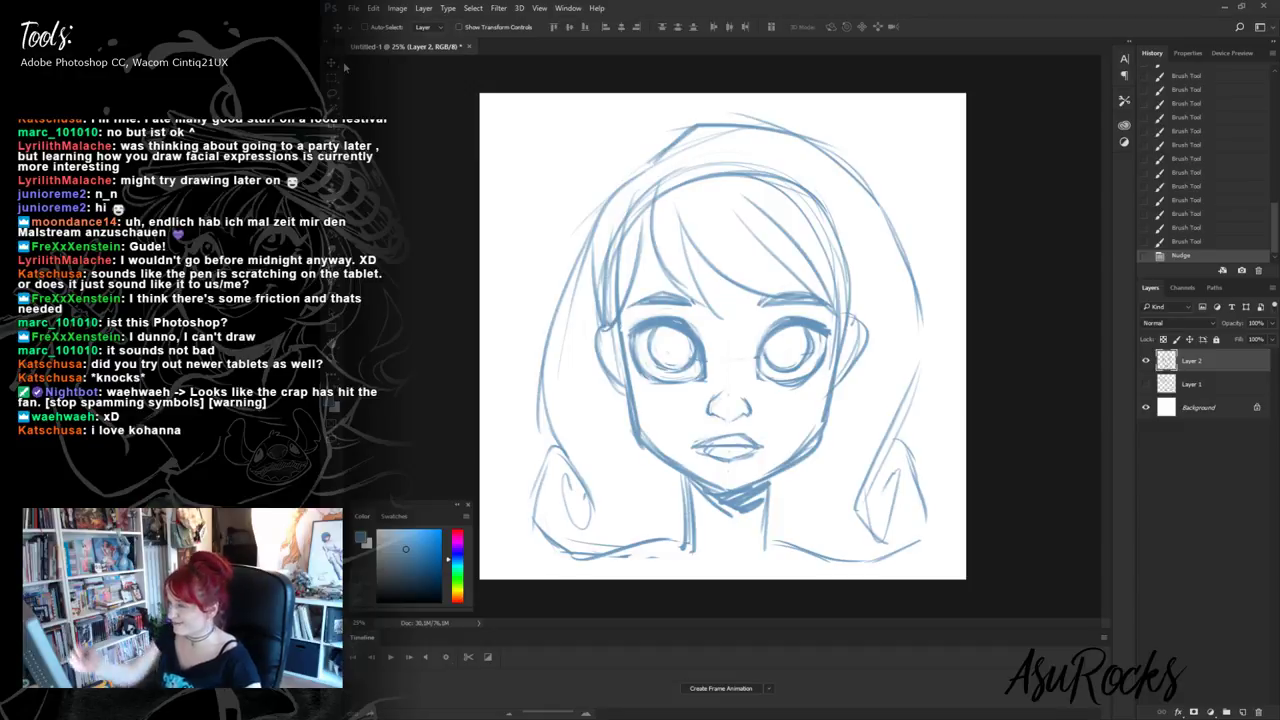
- Select the whole canvas and use Liquify with a brush size of 777 to reshape the hair on the left side
left_click(333, 81)
left_click_drag(469, 88, 978, 522)
left_click(498, 8)
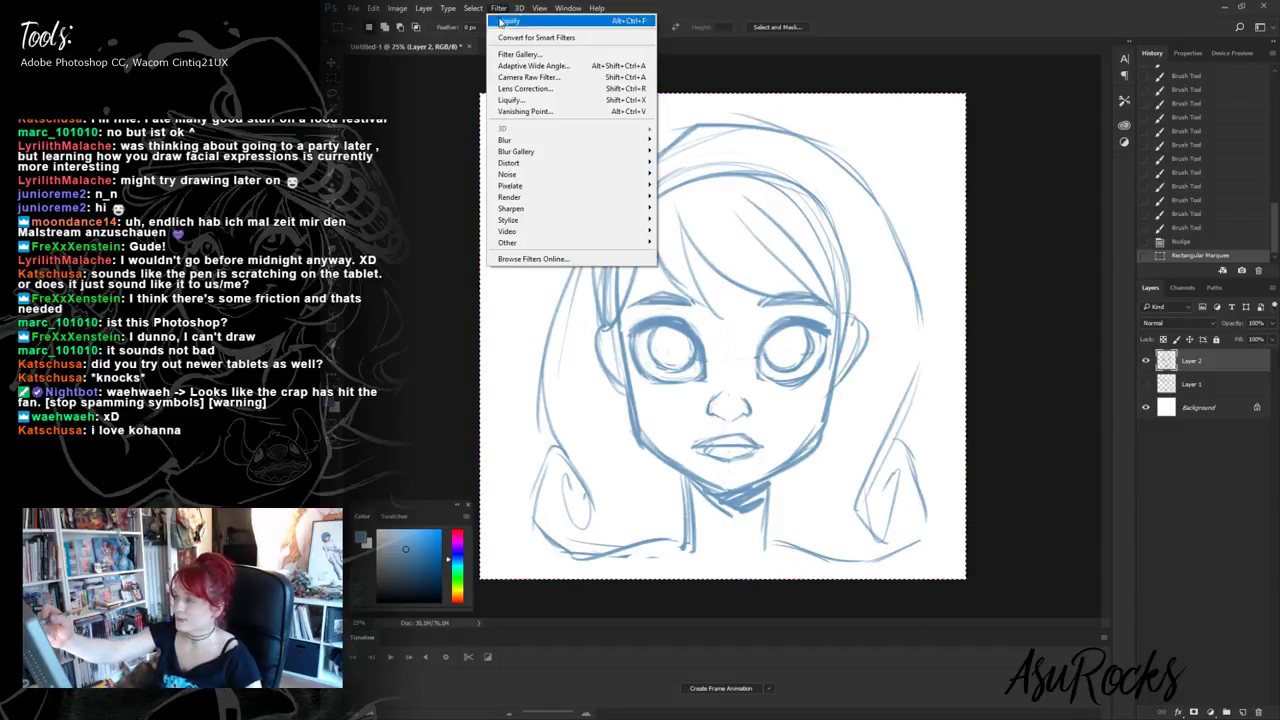
left_click(521, 104)
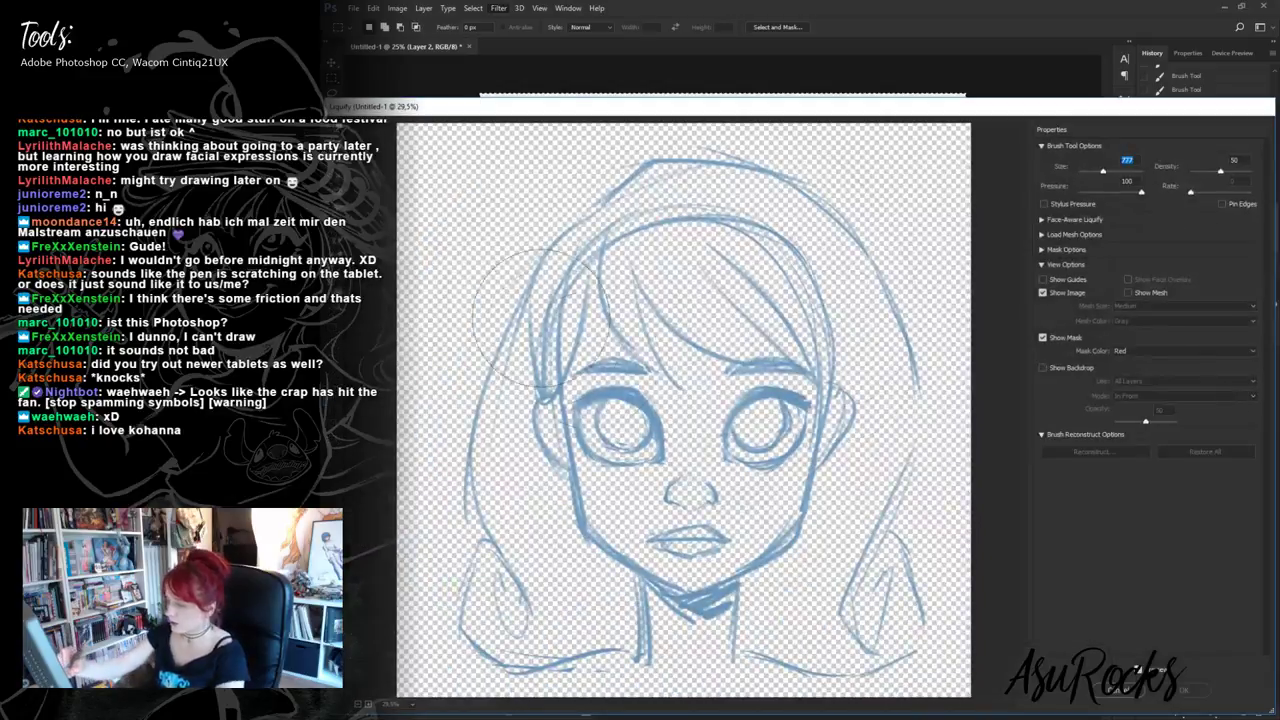
mouse_move(517, 306)
left_mouse_down()
mouse_move(515, 370)
mouse_move(483, 356)
left_mouse_up()
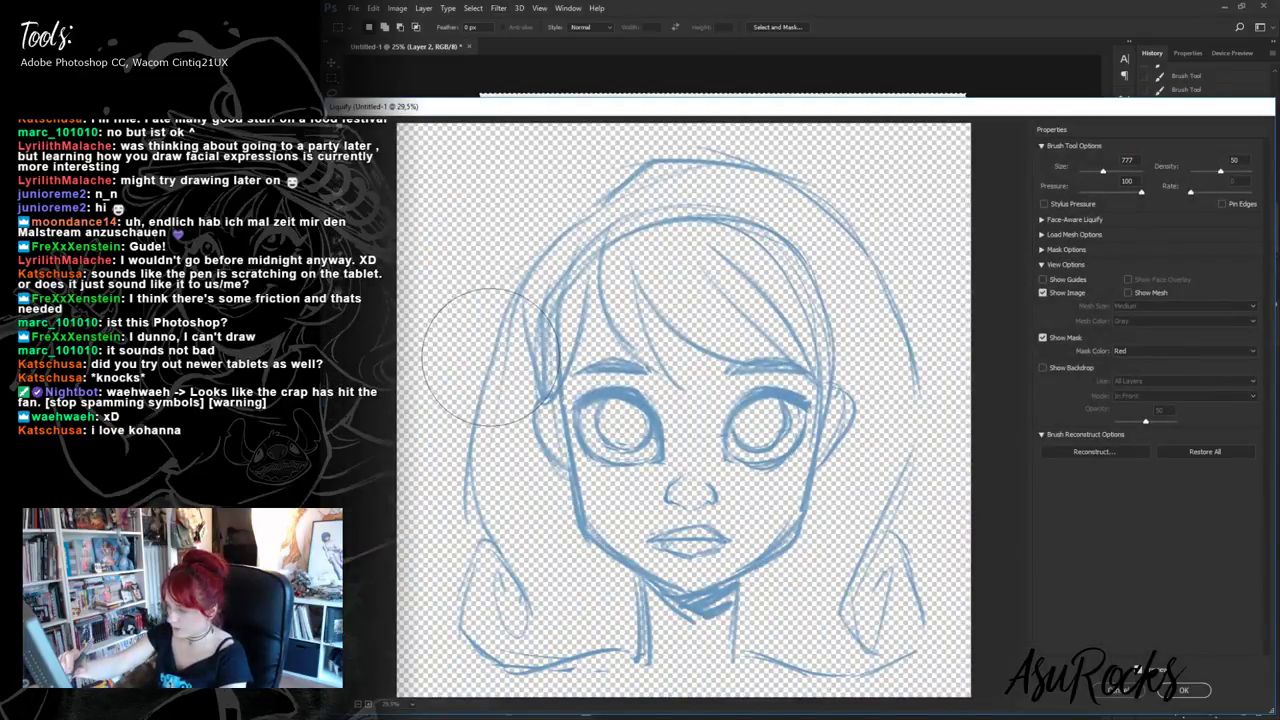
left_click(1184, 691)
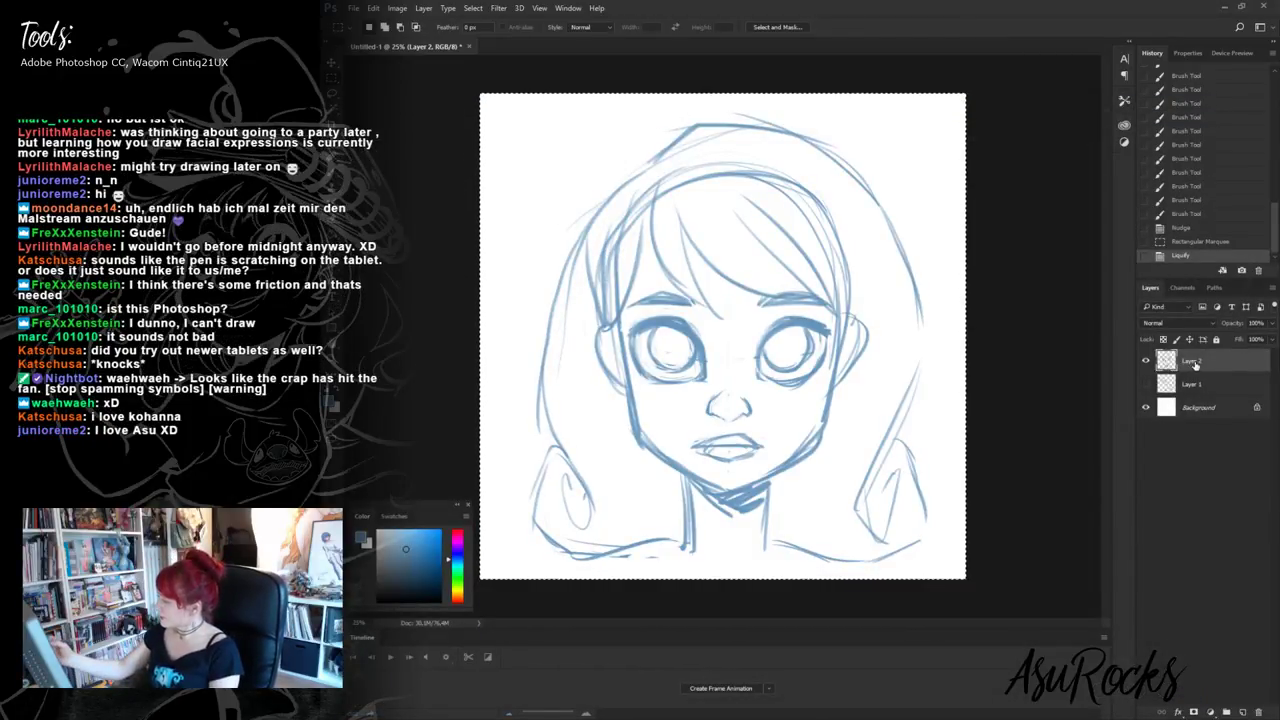
- Rename the sketch layer as scribble and clear the canvas selection
double_click(1194, 362)
type("scr")
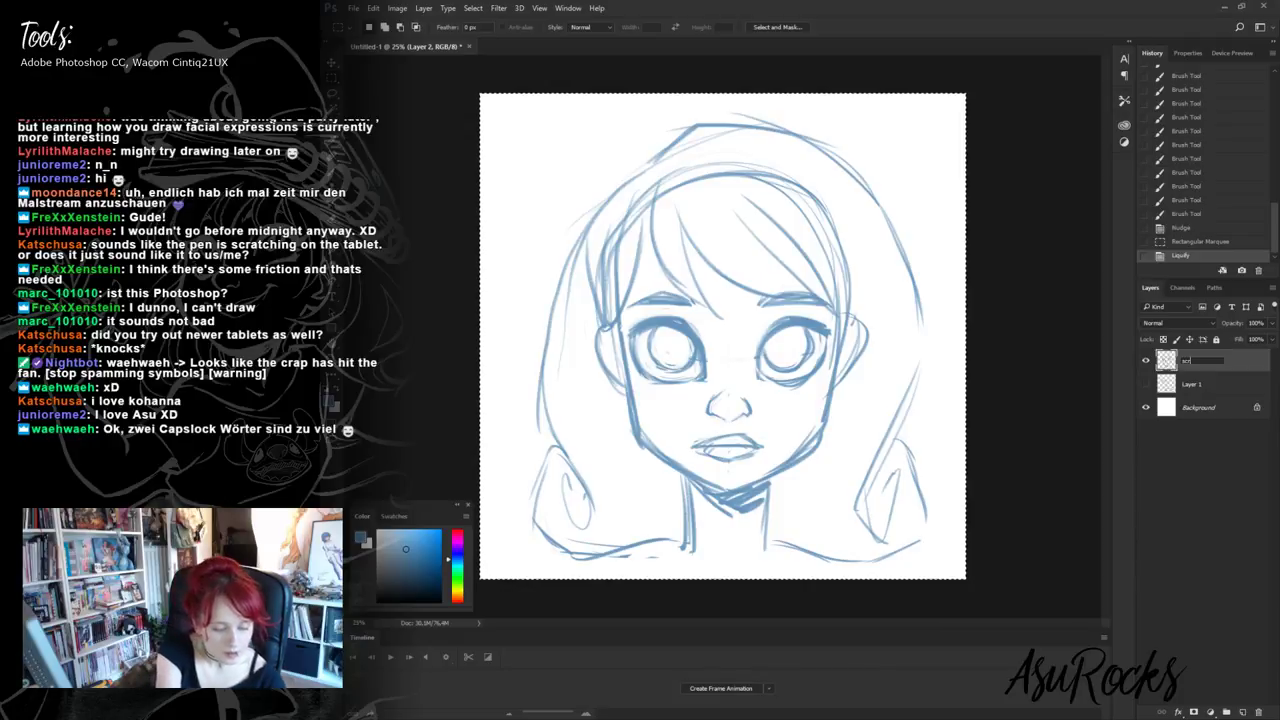
type("ribble")
key("Return")
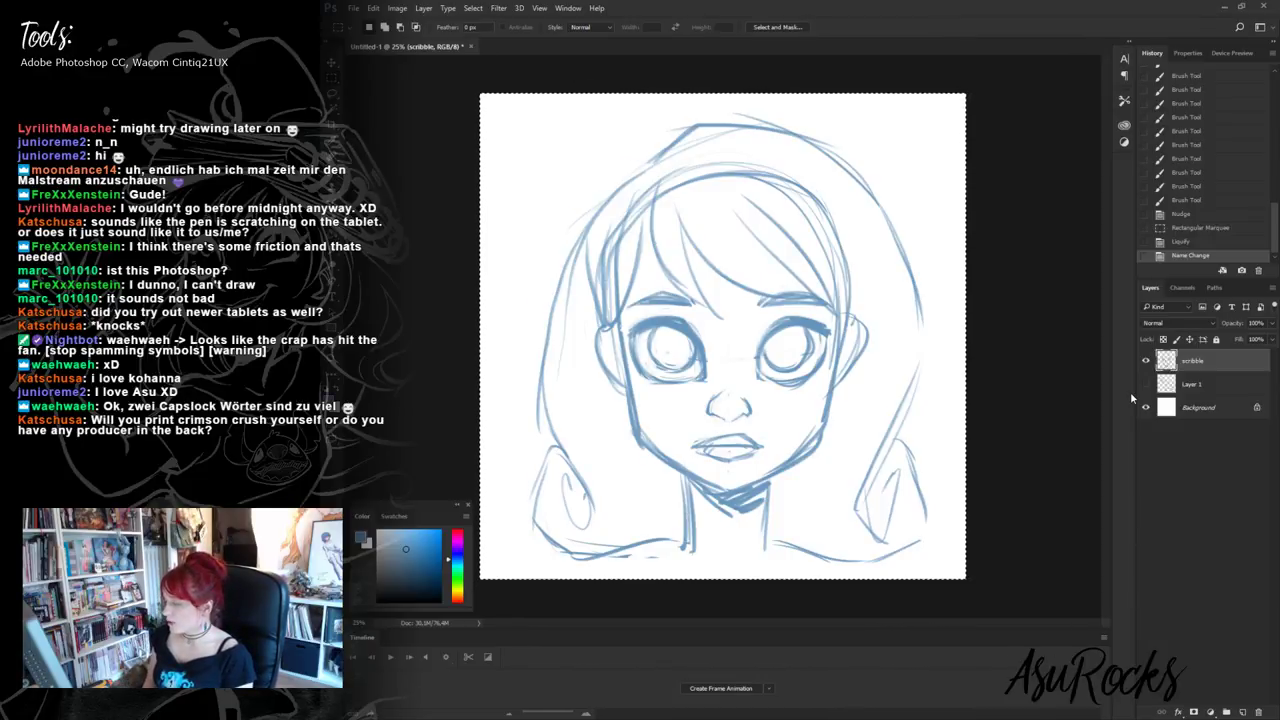
key("ctrl+d")
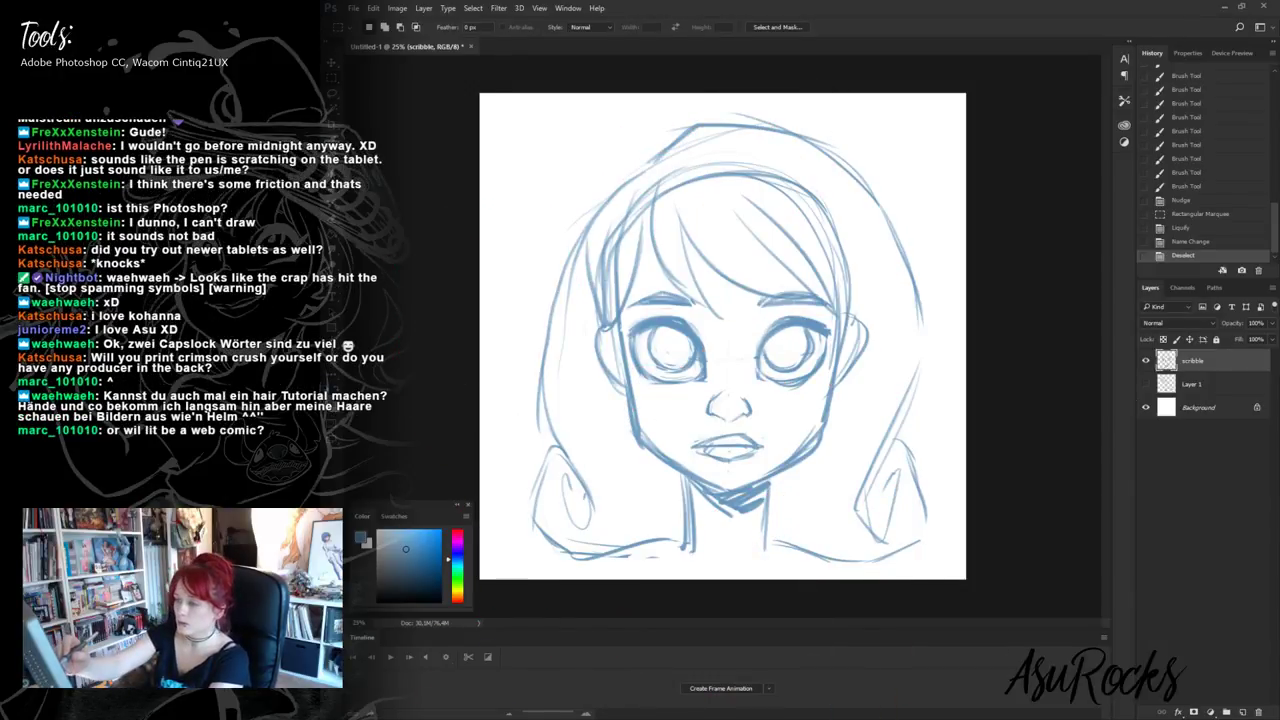
- Erase the rough edges along the lower left jaw and redraw the jawline around the chin to the right cheek
key("b")
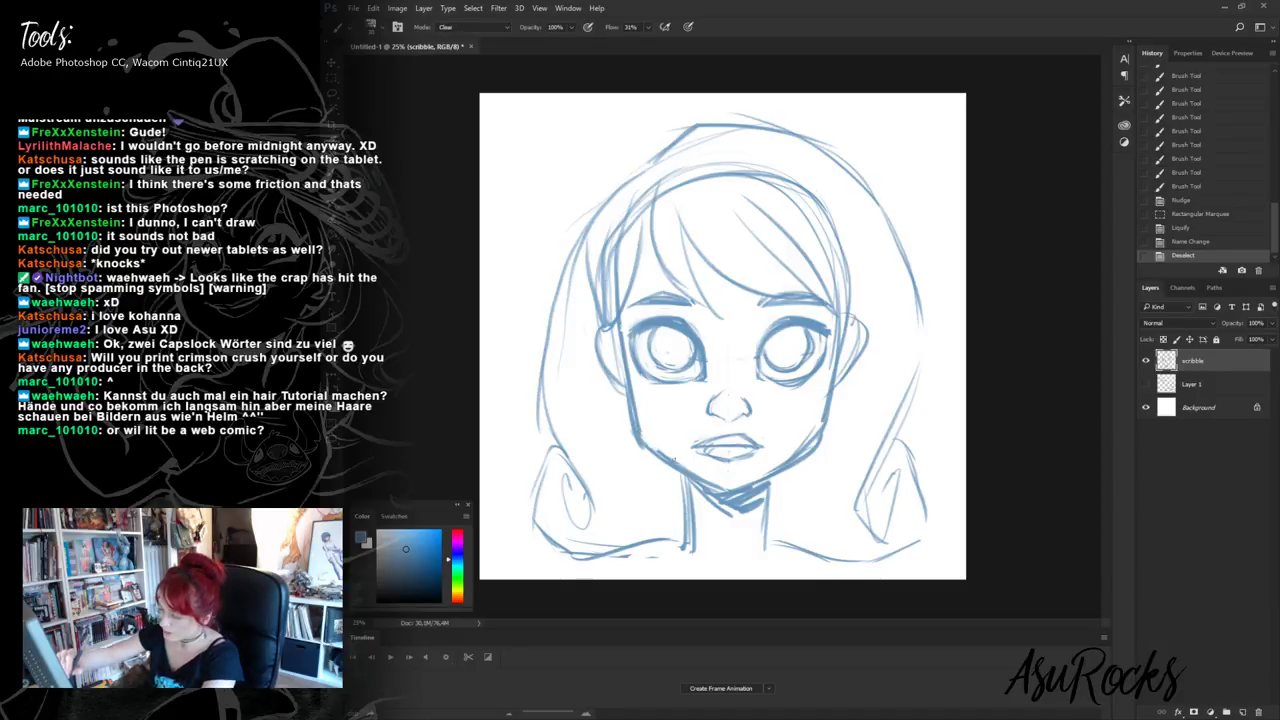
left_click_drag(675, 459, 700, 478)
mouse_move(650, 448)
left_mouse_down()
mouse_move(685, 470)
mouse_move(658, 458)
left_mouse_up()
key("shift+alt+n")
mouse_move(648, 454)
left_mouse_down()
mouse_move(724, 488)
mouse_move(788, 461)
mouse_move(814, 432)
left_mouse_up()
key("shift+alt+r")
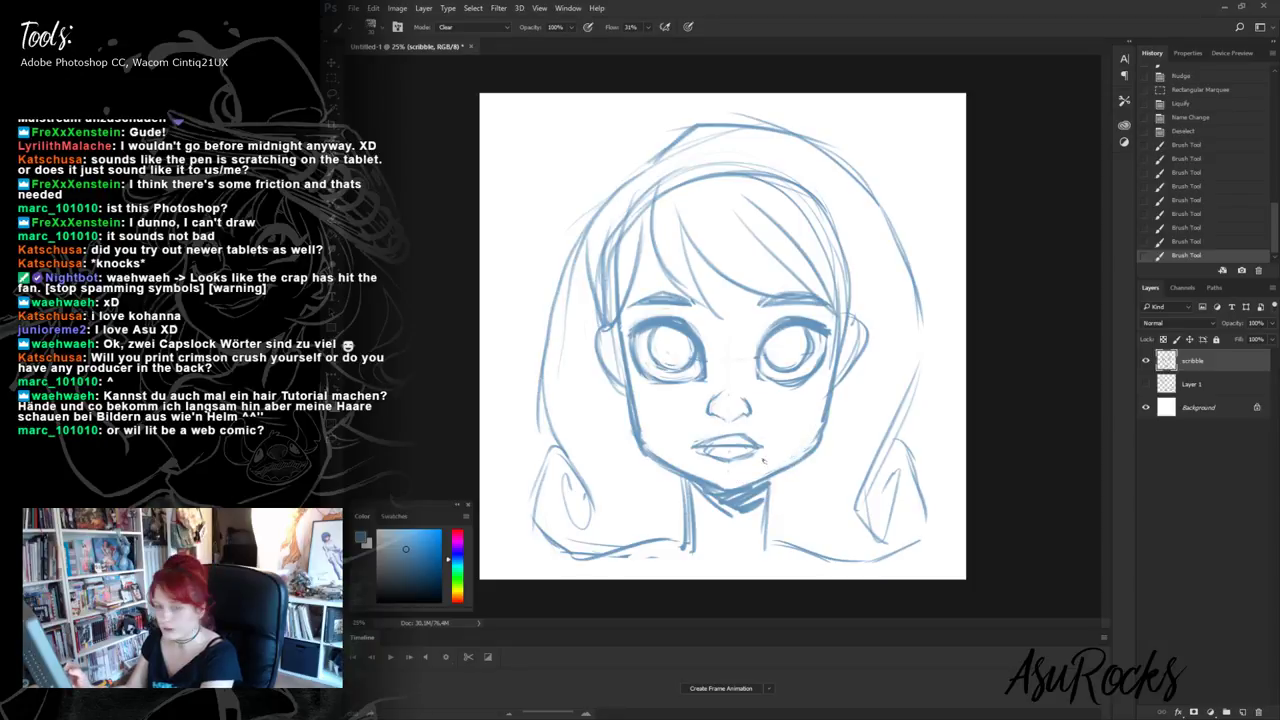
- Thicken the neck lines and chin shadow, retrace the left jaw down to the chin, and trim its inner edge
key("shift+alt+n")
left_click_drag(680, 472, 686, 544)
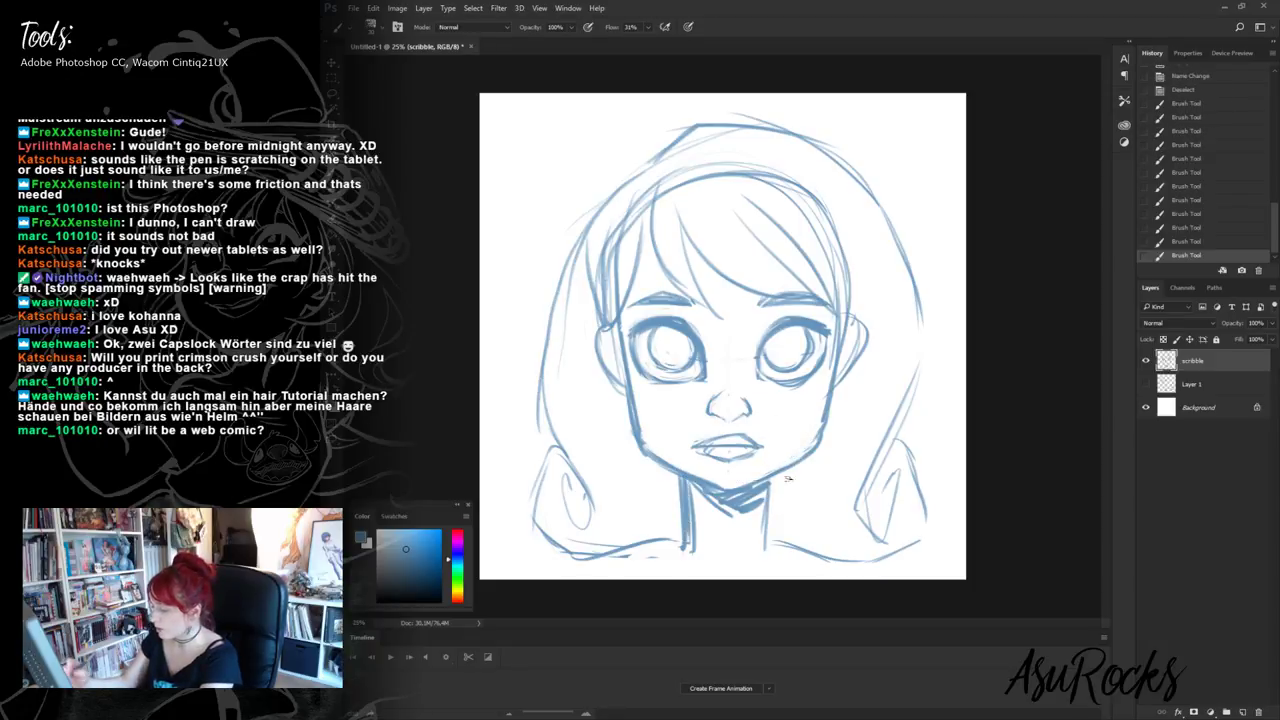
mouse_move(773, 480)
left_mouse_down()
mouse_move(768, 548)
mouse_move(826, 414)
mouse_move(718, 490)
left_mouse_up()
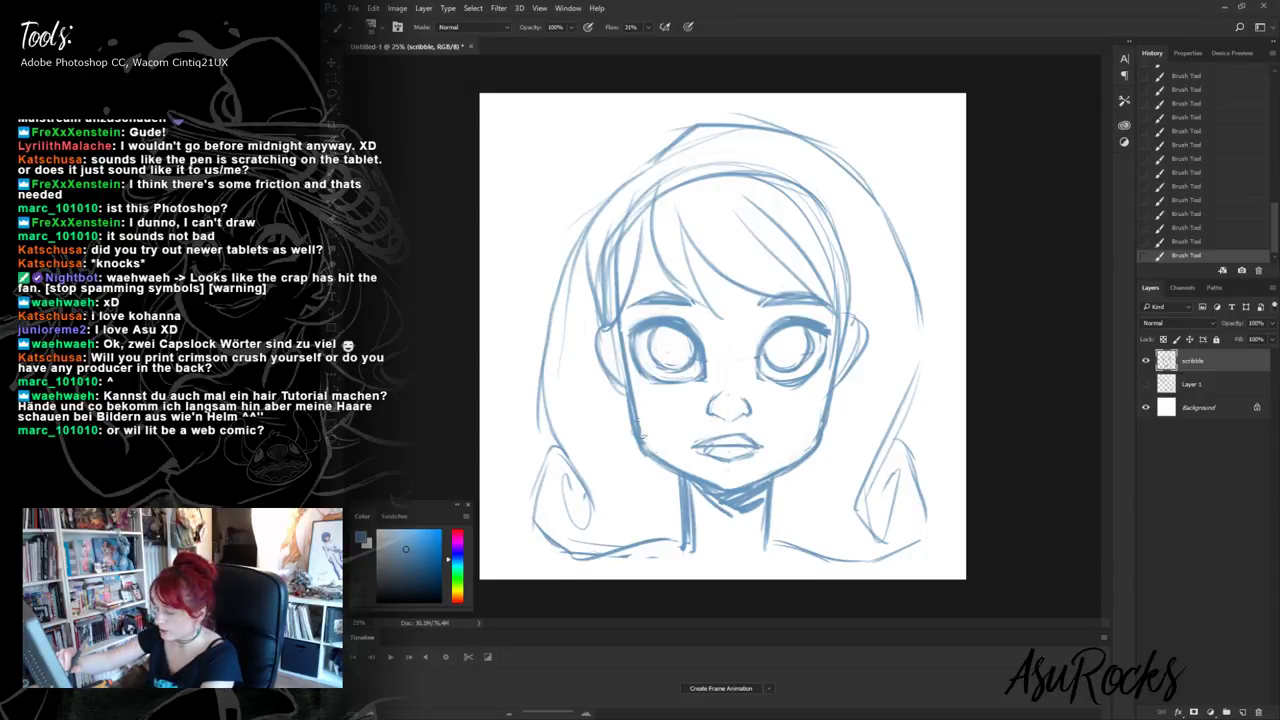
mouse_move(628, 396)
left_mouse_down()
mouse_move(656, 460)
mouse_move(740, 492)
mouse_move(668, 467)
mouse_move(736, 489)
left_mouse_up()
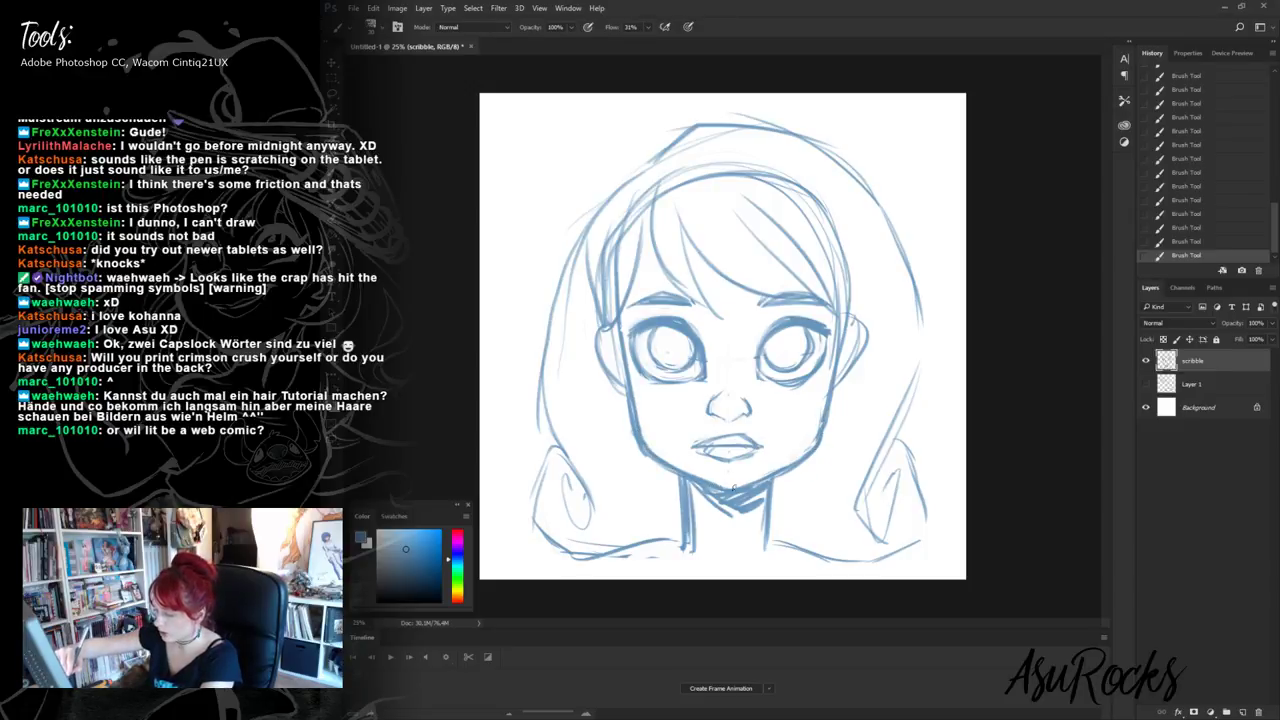
key("shift+alt+r")
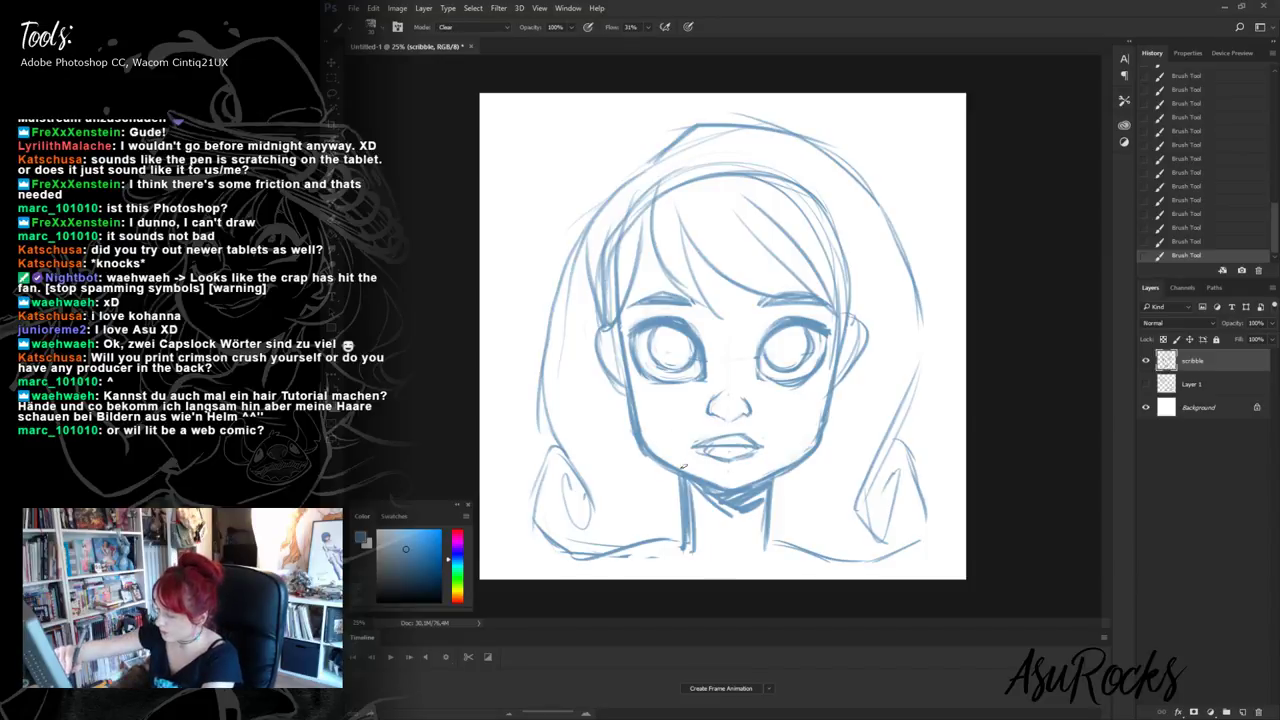
left_click_drag(669, 462, 724, 486)
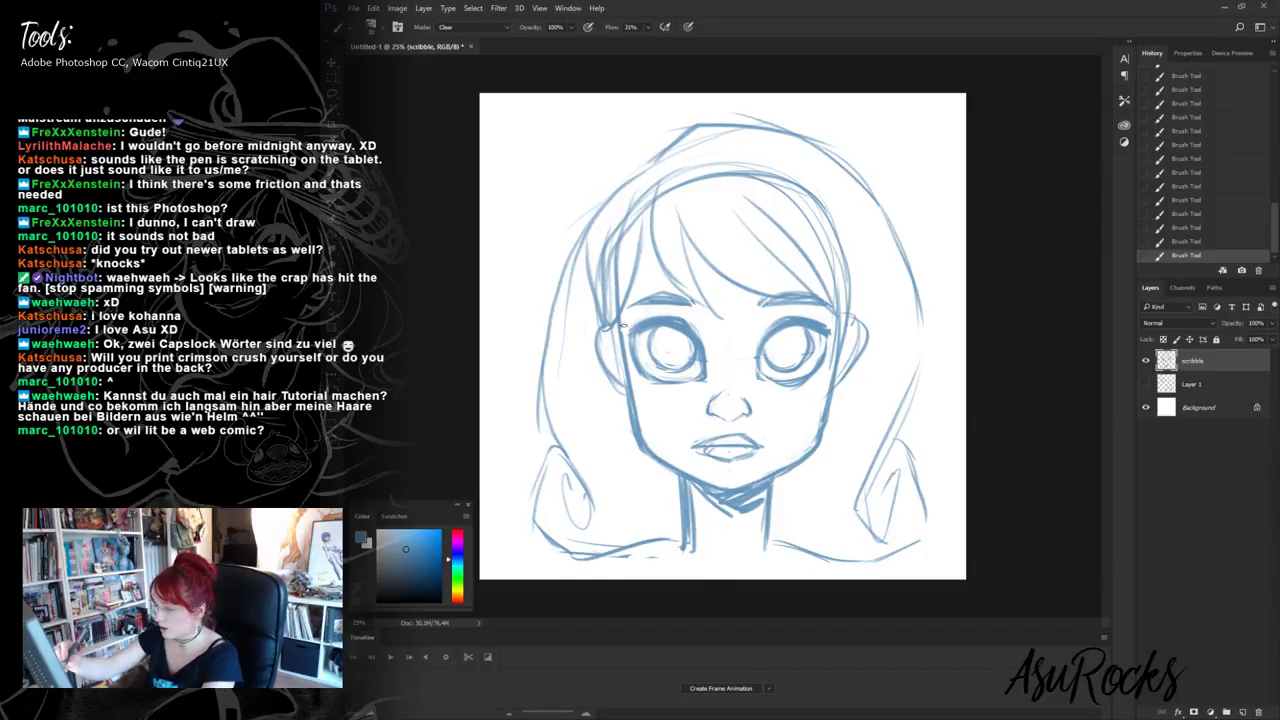
- Strengthen the outer contours of both ears with darker brush strokes
key("shift+alt+n")
mouse_move(614, 328)
left_mouse_down()
mouse_move(599, 372)
mouse_move(626, 404)
left_mouse_up()
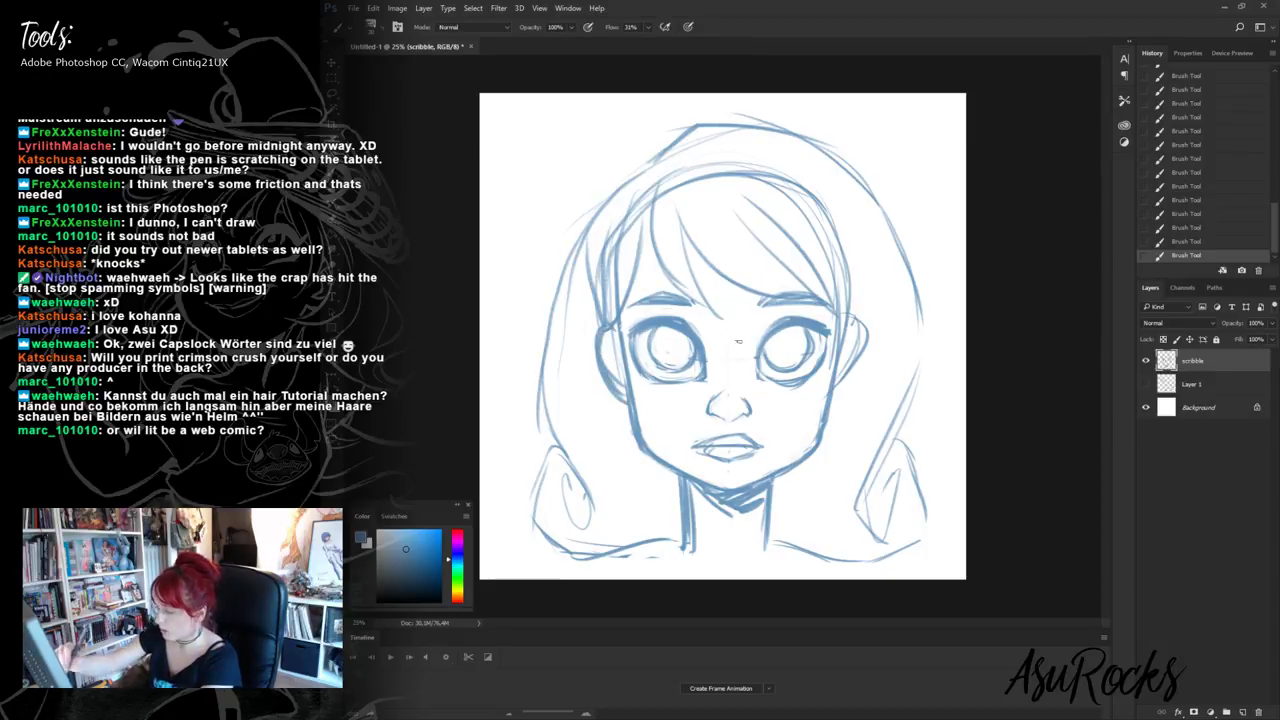
left_click_drag(858, 326, 836, 400)
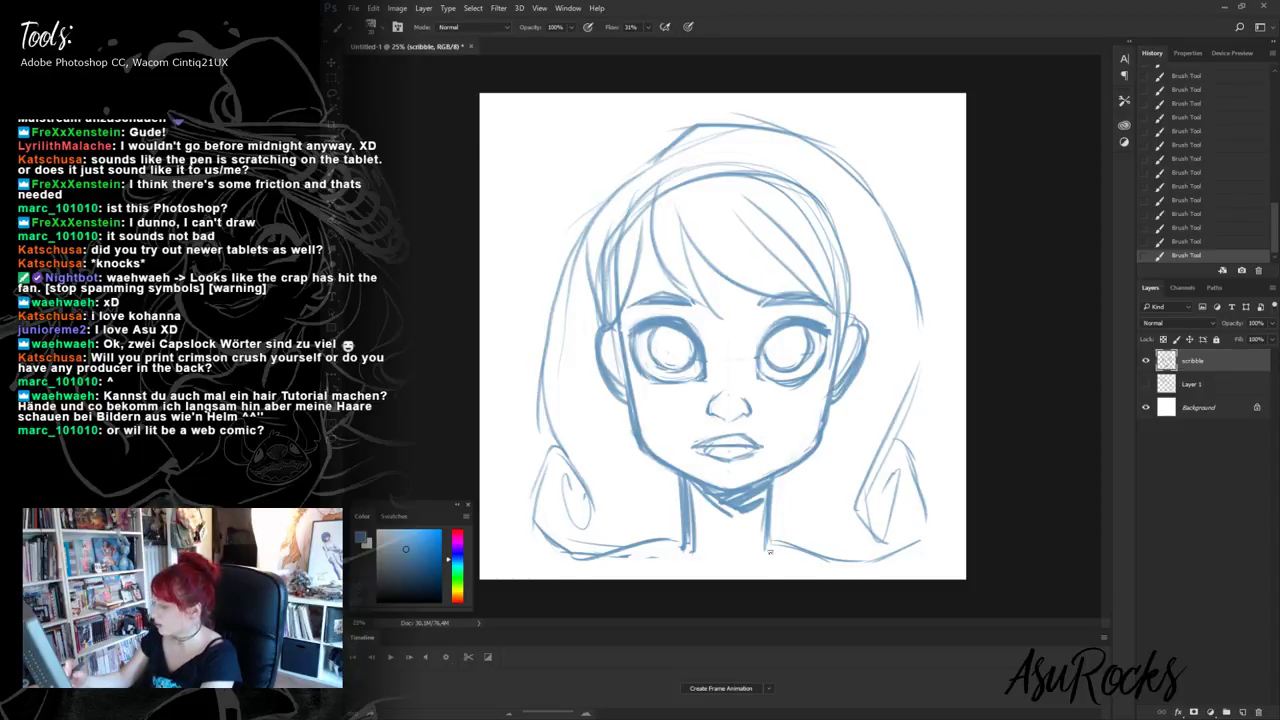
- Fade the scribble layer to 49% opacity and recolour its lines a brighter blue using a temporary transparency lock
mouse_move(1274, 330)
left_mouse_down()
mouse_move(1232, 346)
mouse_move(1244, 340)
left_mouse_up()
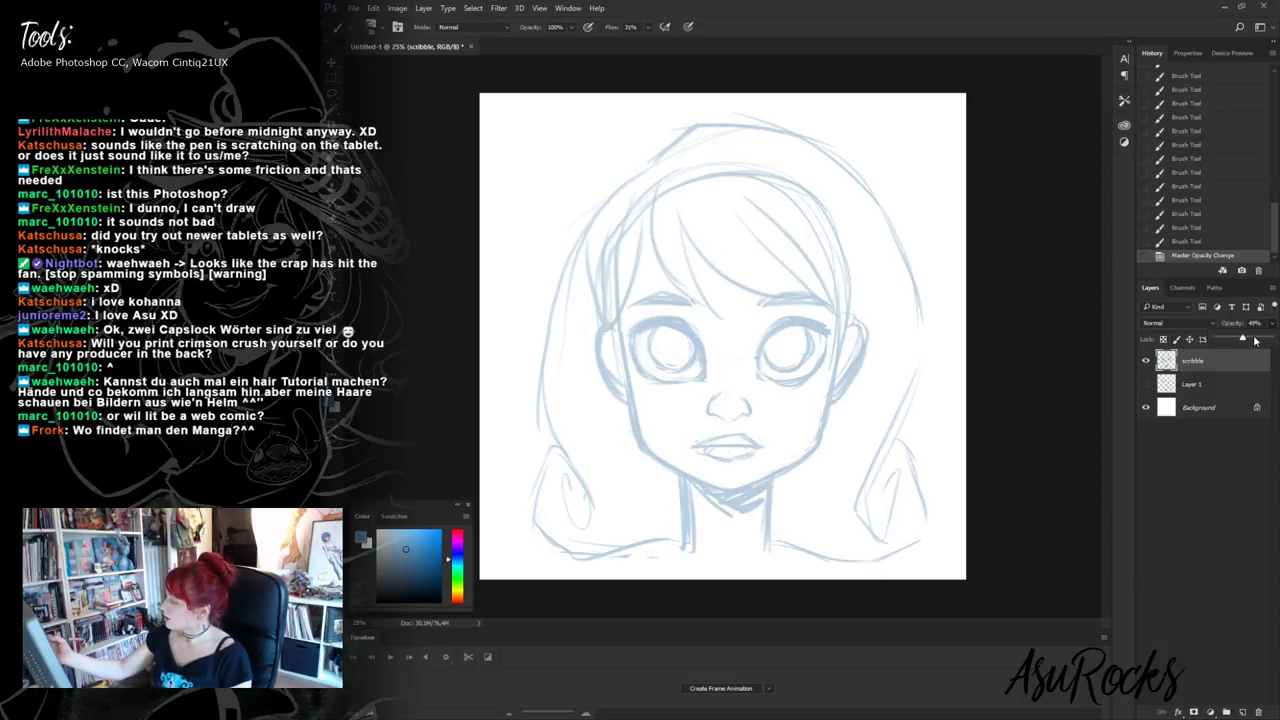
left_click(1163, 340)
left_click(412, 536)
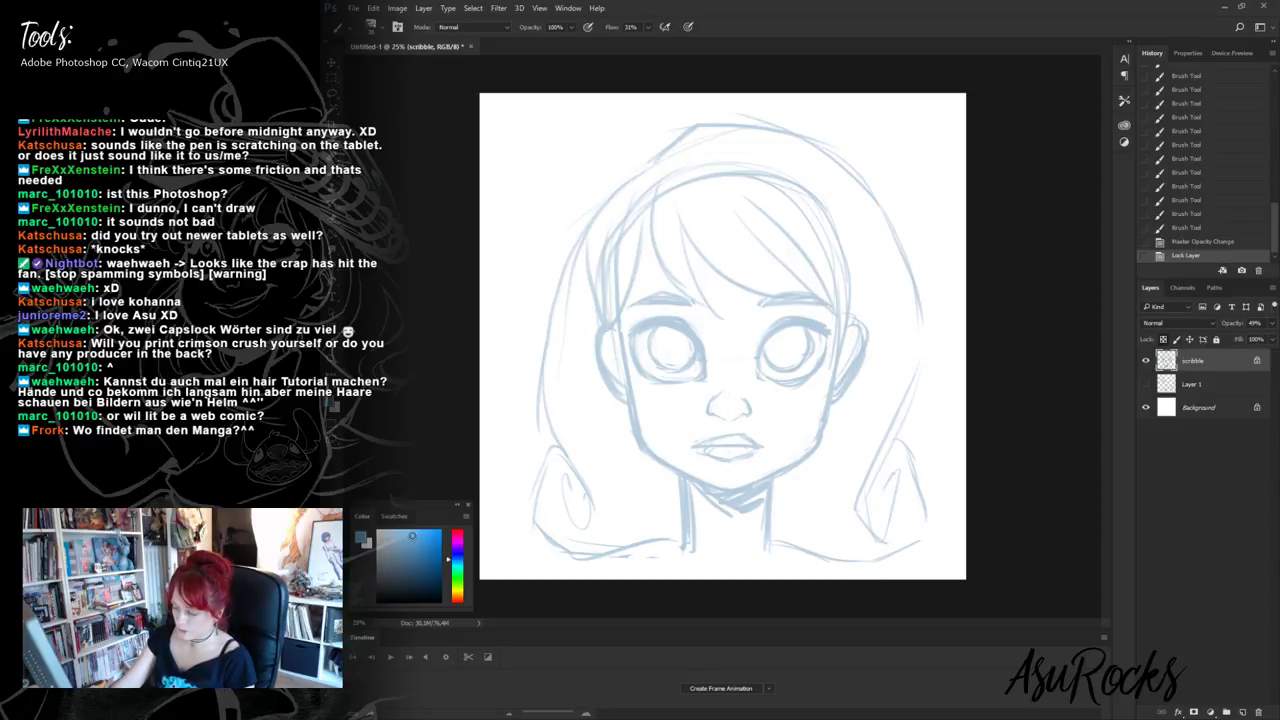
key("alt+BackSpace")
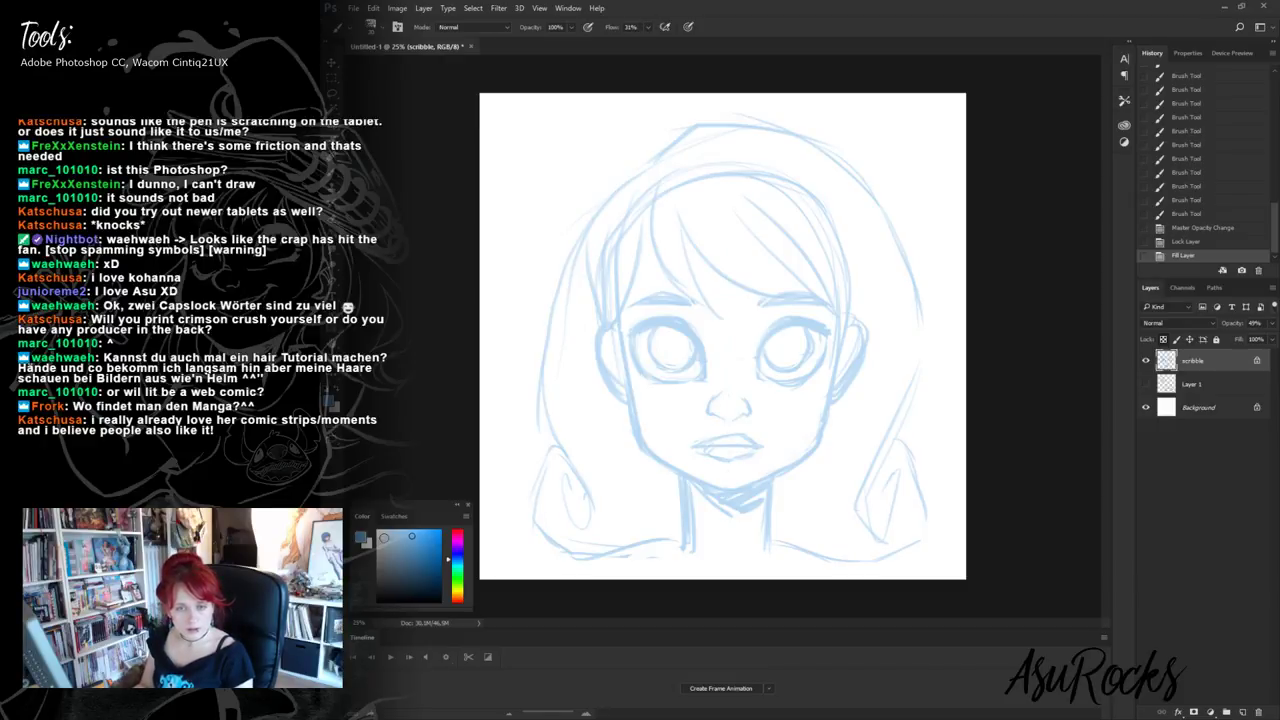
left_click(1164, 340)
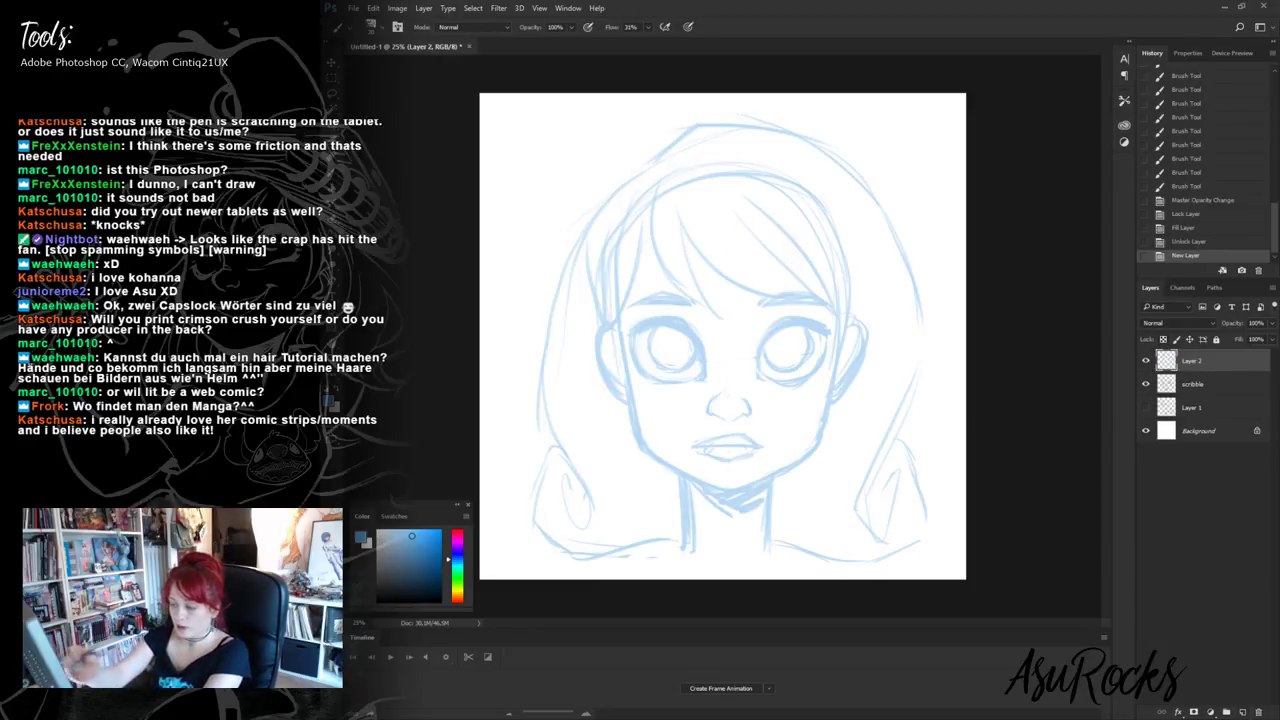
- On a new layer above scribble, ink the right eye in near-black with upper lid, lashes, iris, pupil and lower lid
left_click_drag(430, 578, 405, 590)
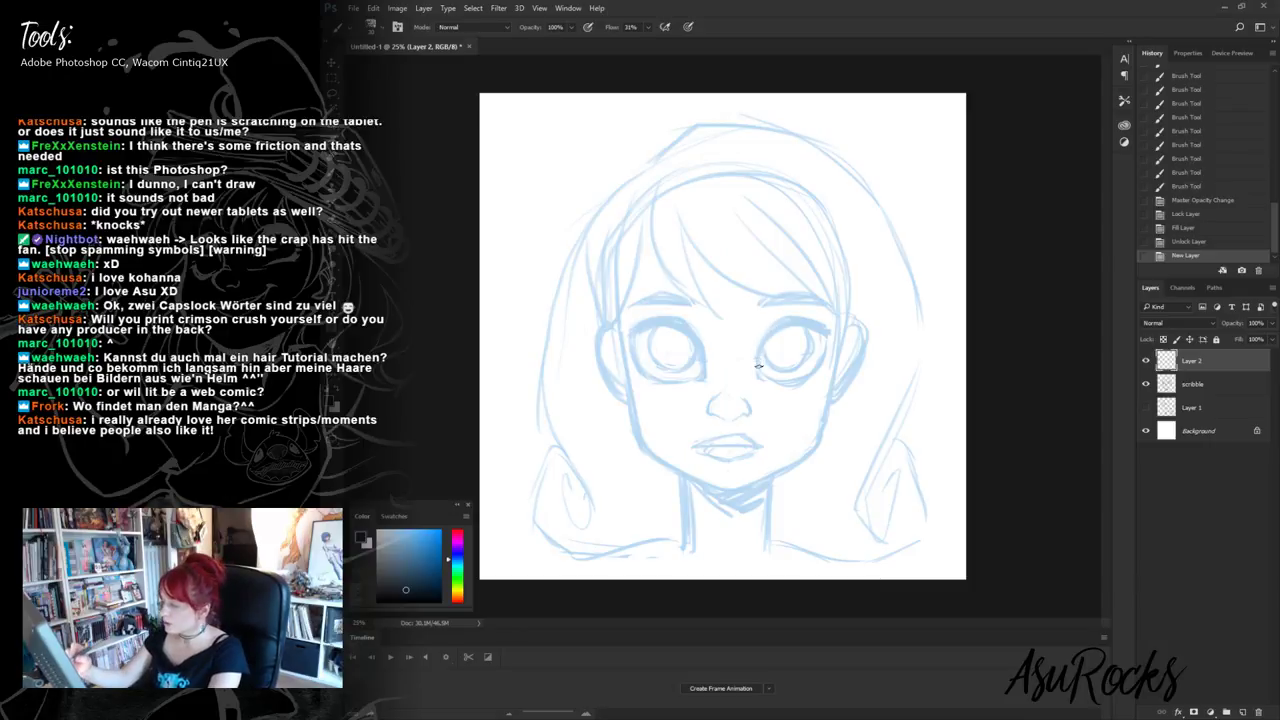
mouse_move(759, 367)
left_mouse_down()
mouse_move(770, 328)
mouse_move(813, 327)
mouse_move(800, 322)
left_mouse_up()
left_click_drag(780, 326, 842, 340)
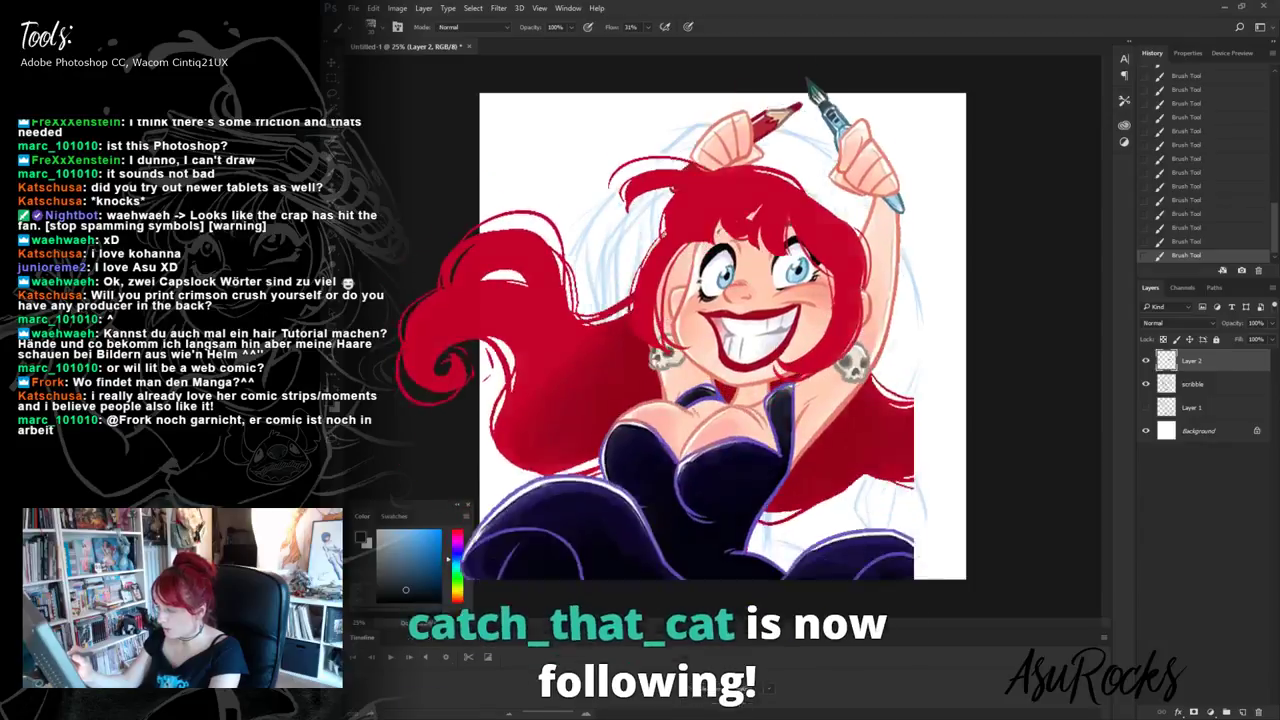
mouse_move(763, 347)
left_mouse_down()
mouse_move(790, 371)
mouse_move(806, 336)
mouse_move(810, 360)
mouse_move(775, 340)
mouse_move(789, 350)
left_mouse_up()
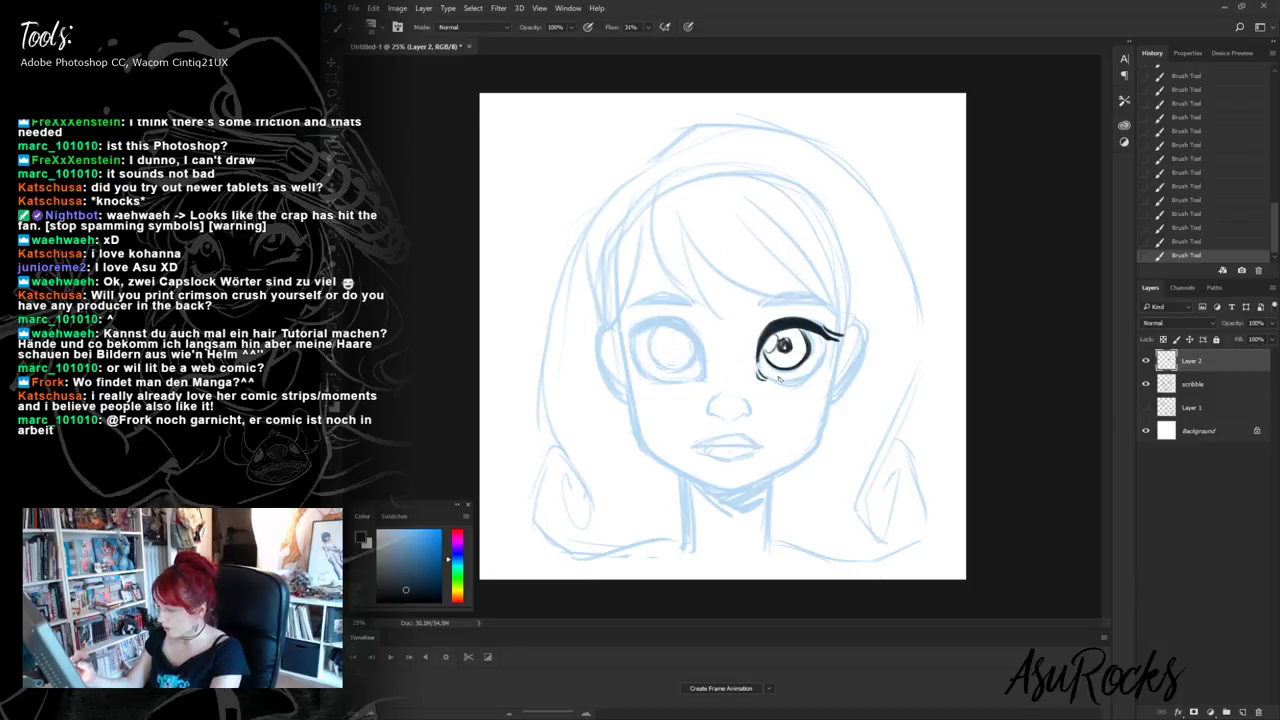
mouse_move(770, 380)
left_mouse_down()
mouse_move(828, 346)
mouse_move(806, 380)
mouse_move(830, 346)
left_mouse_up()
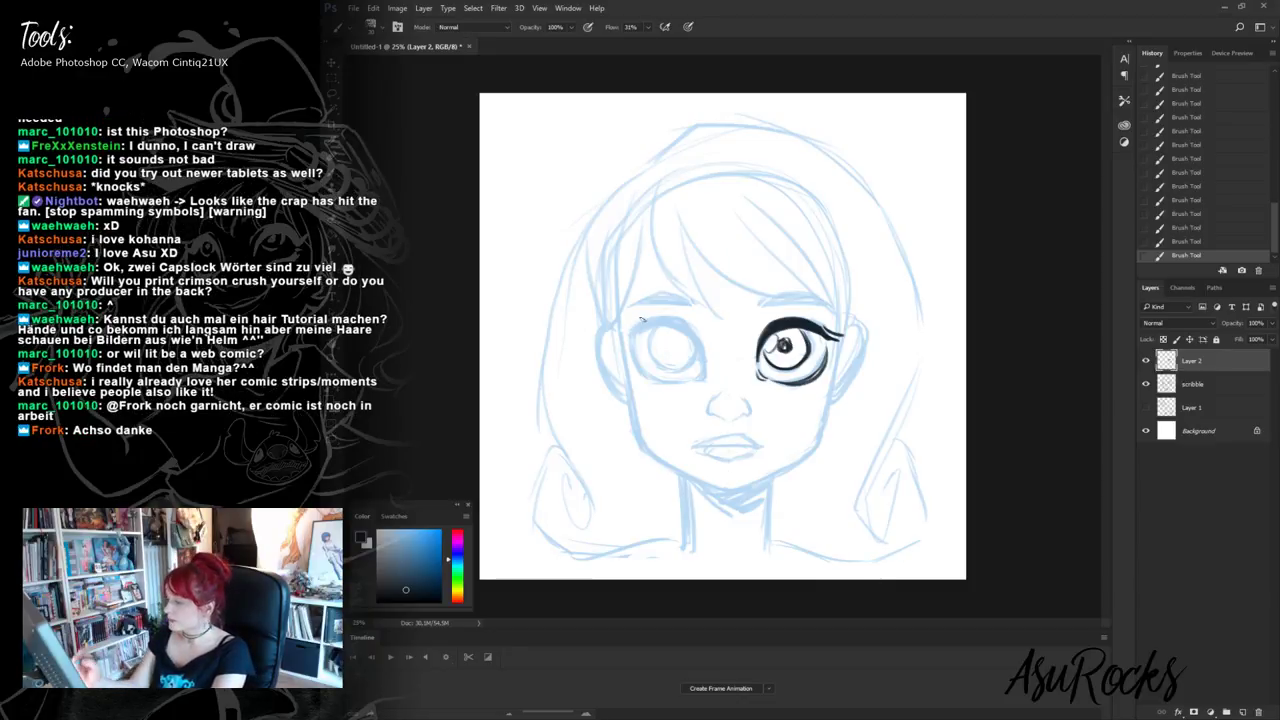
- Ink the left eye's thick upper lid and its outer winged lashes to match the right eye
mouse_move(630, 332)
left_mouse_down()
mouse_move(683, 334)
mouse_move(634, 334)
mouse_move(681, 333)
mouse_move(672, 326)
mouse_move(708, 374)
left_mouse_up()
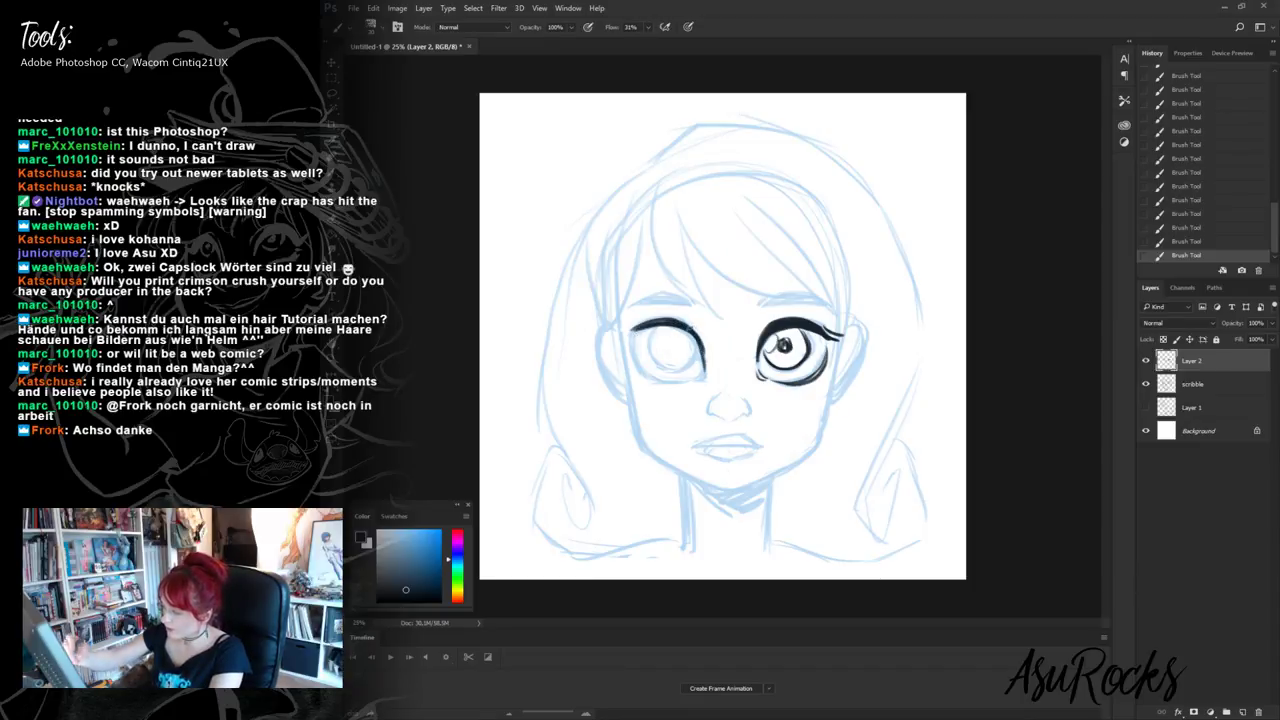
mouse_move(678, 324)
left_mouse_down()
mouse_move(705, 346)
mouse_move(705, 370)
left_mouse_up()
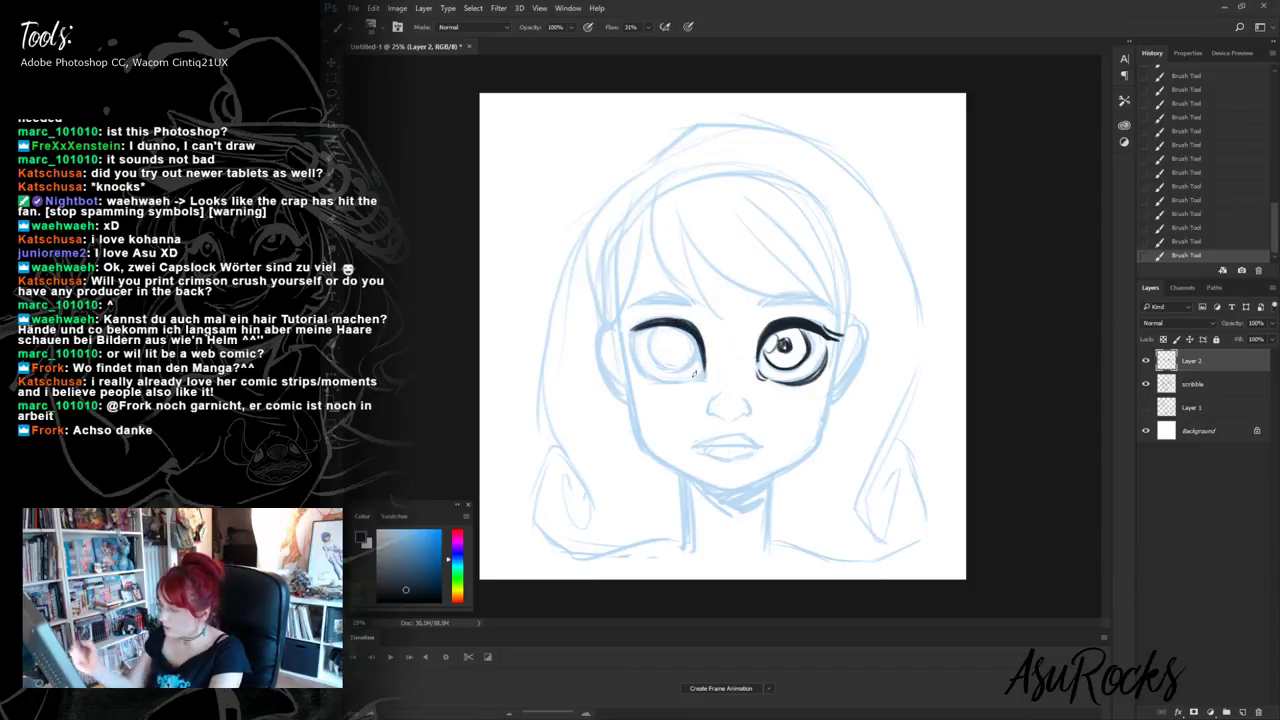
mouse_move(633, 332)
left_mouse_down()
mouse_move(667, 334)
mouse_move(615, 335)
left_mouse_up()
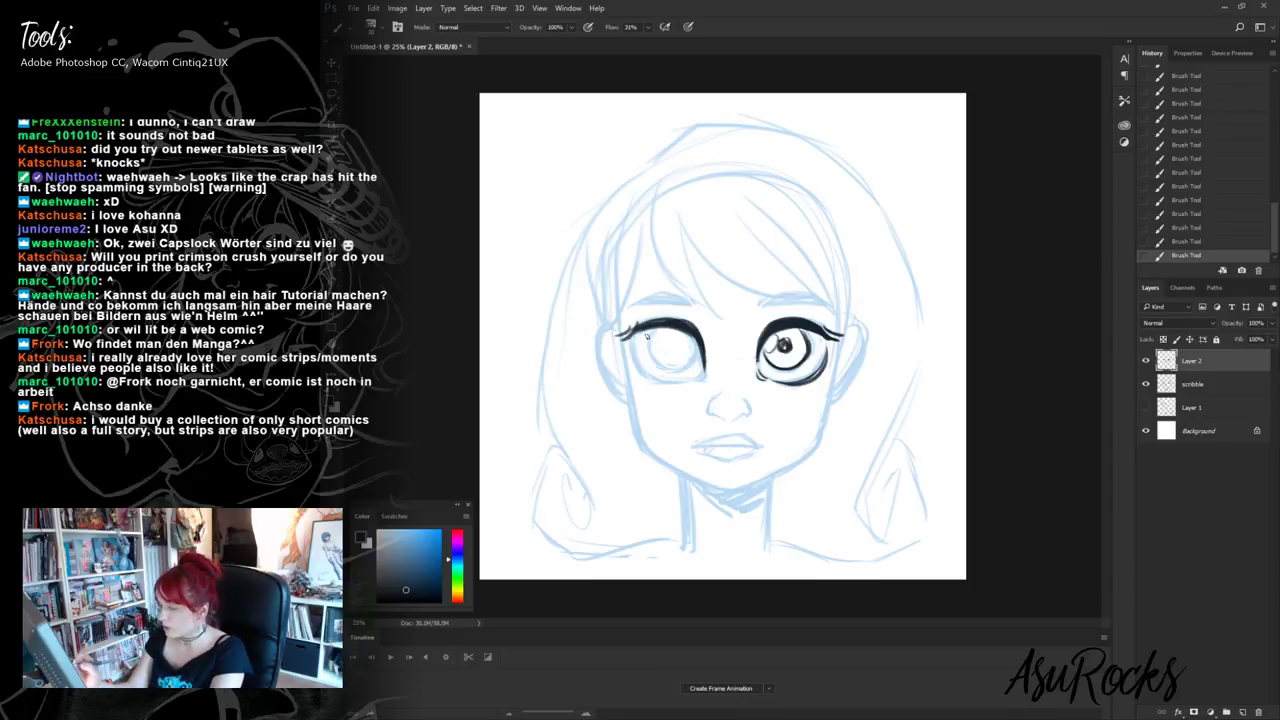
left_click_drag(632, 352, 663, 384)
key("shift+alt+r")
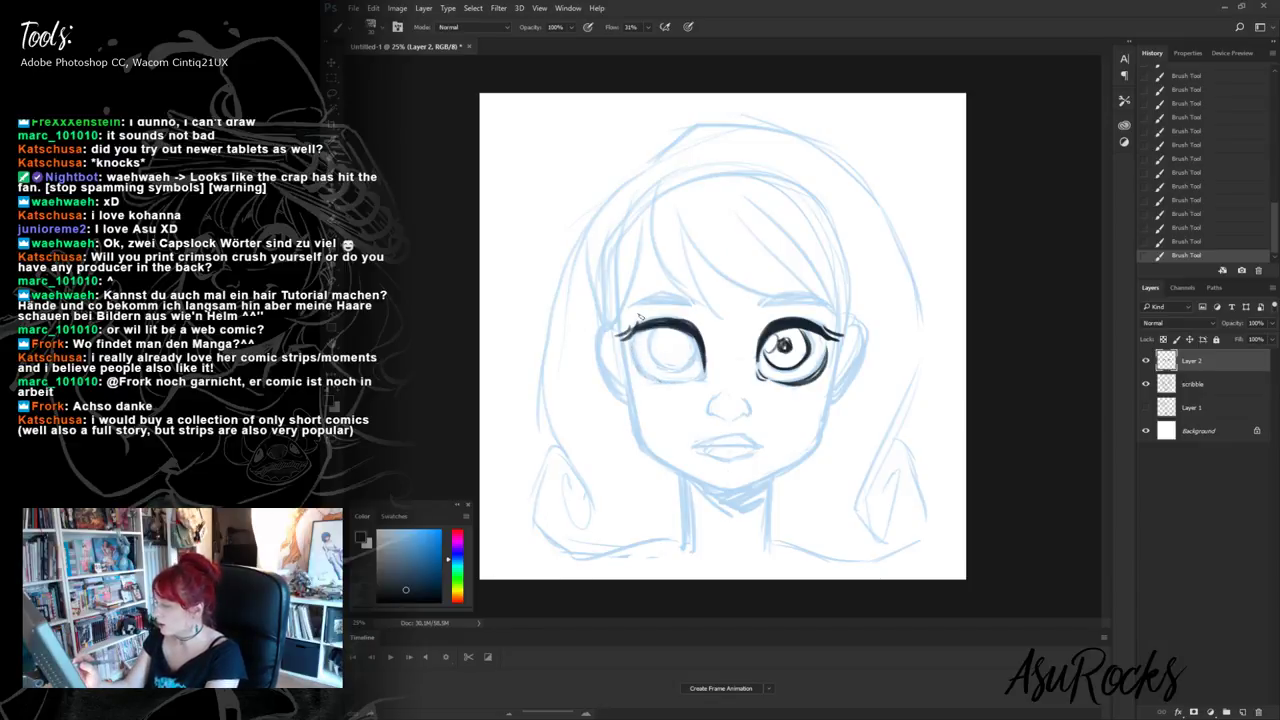
left_click_drag(637, 318, 603, 344)
key("ctrl+z")
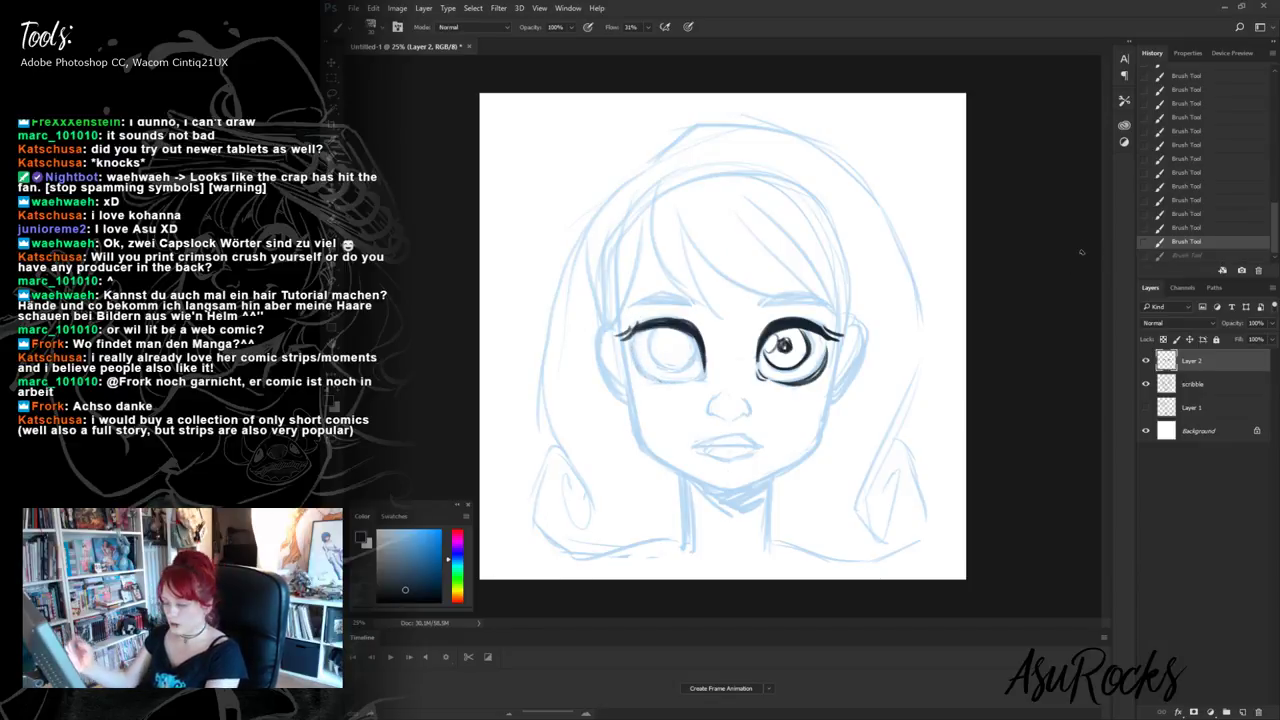
key("shift+alt+r")
key("shift+alt+n")
mouse_move(606, 345)
left_mouse_down()
mouse_move(669, 314)
mouse_move(615, 340)
left_mouse_up()
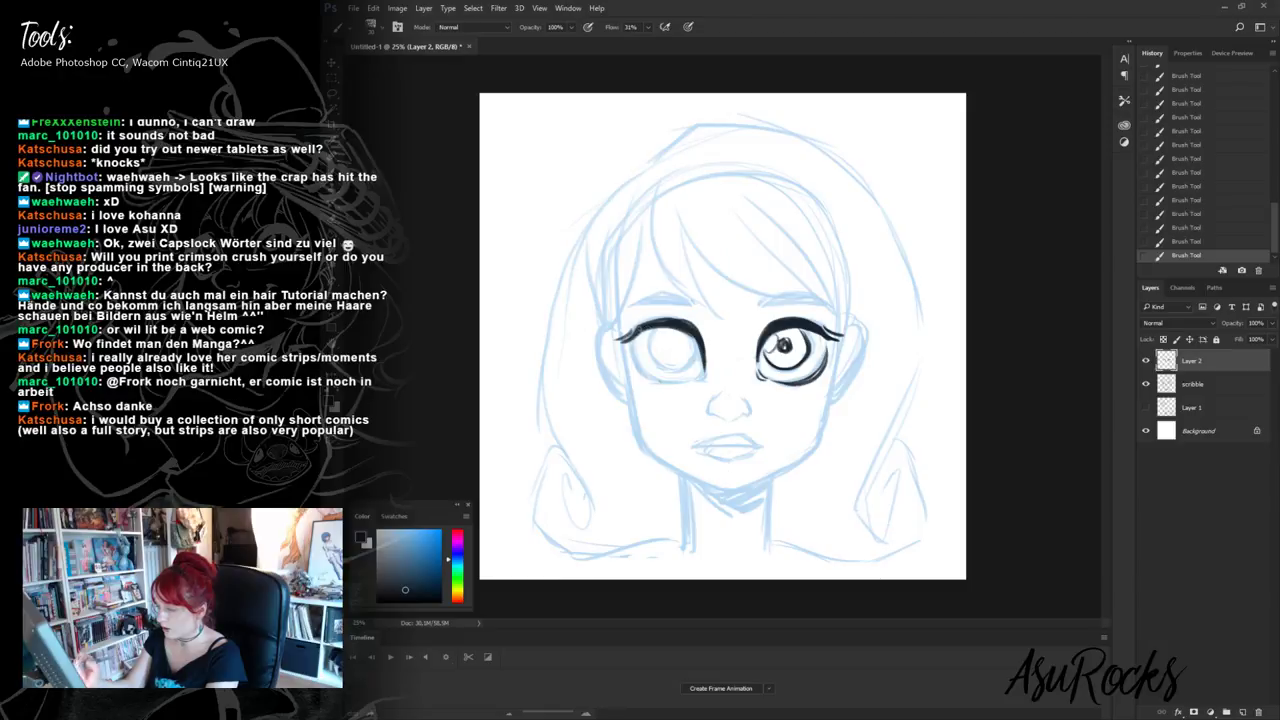
- Ink the left eye's lower lid, iris and pupil, and touch up the right eye's details
key("shift+alt+r")
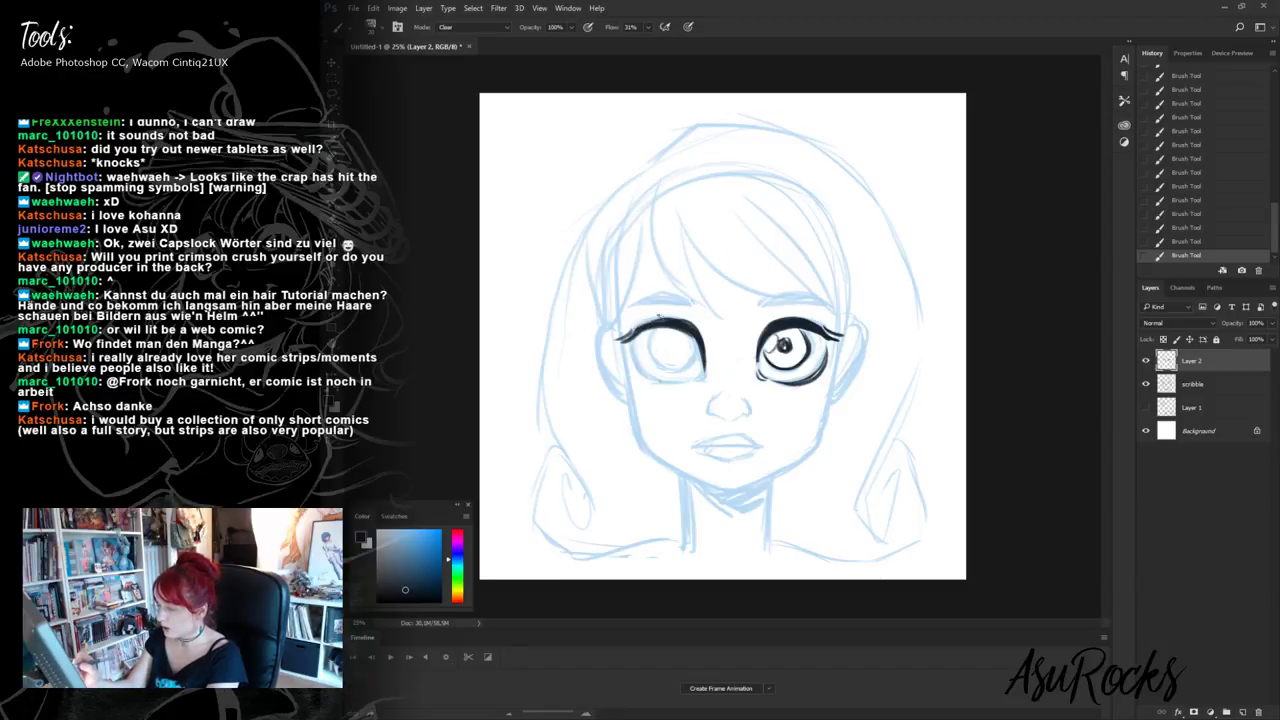
mouse_move(630, 336)
left_mouse_down()
mouse_move(680, 318)
mouse_move(658, 378)
mouse_move(696, 384)
left_mouse_up()
left_click_drag(631, 342, 650, 381)
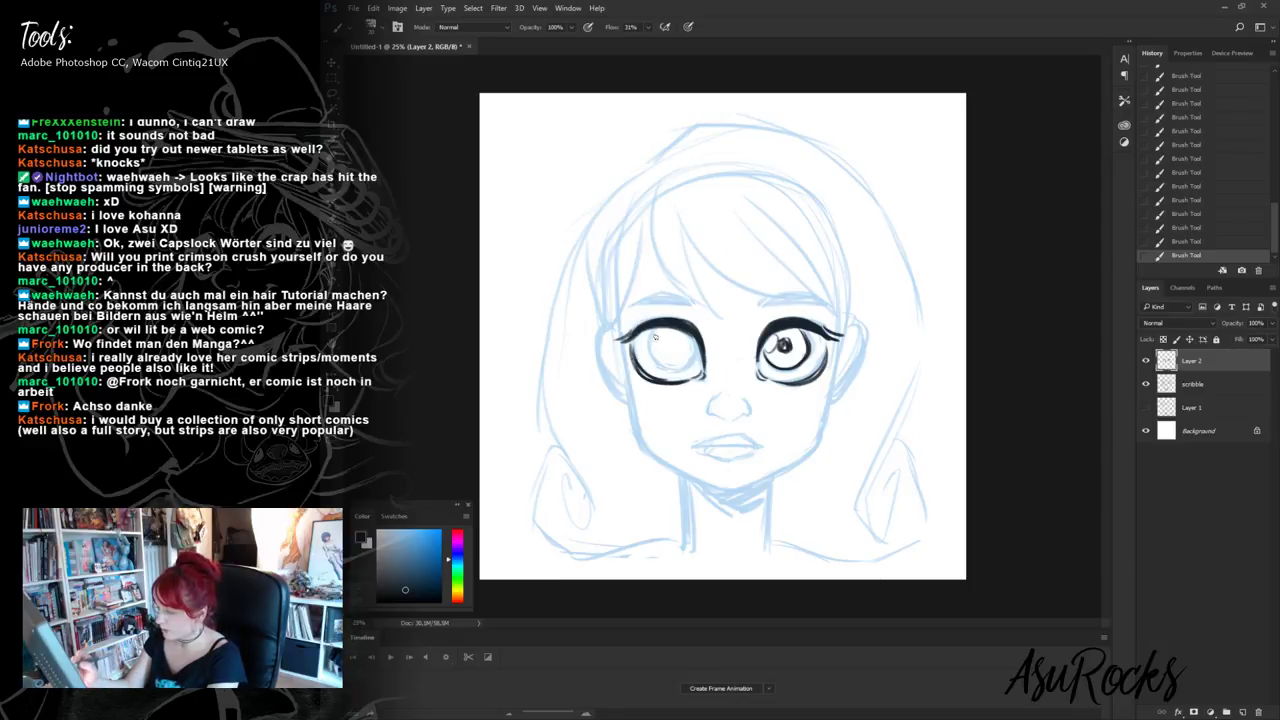
mouse_move(655, 337)
left_mouse_down()
mouse_move(650, 362)
mouse_move(680, 334)
mouse_move(688, 364)
mouse_move(664, 333)
mouse_move(672, 346)
left_mouse_up()
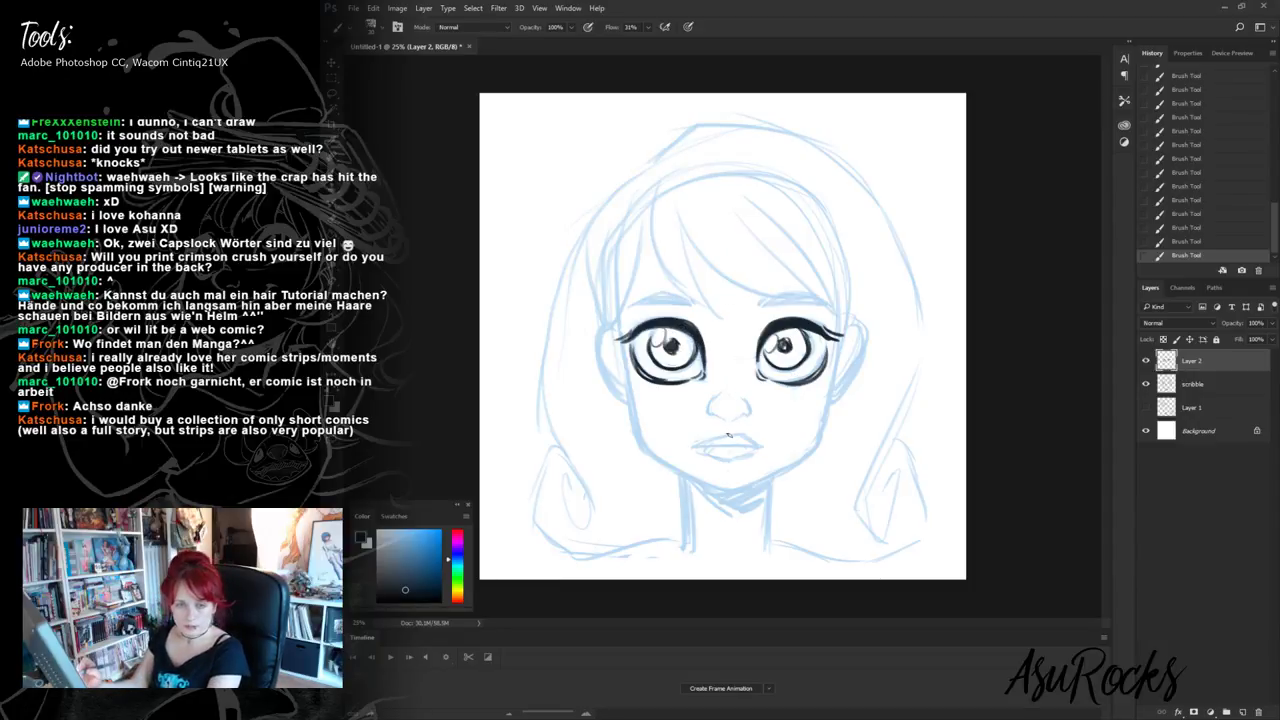
key("]")
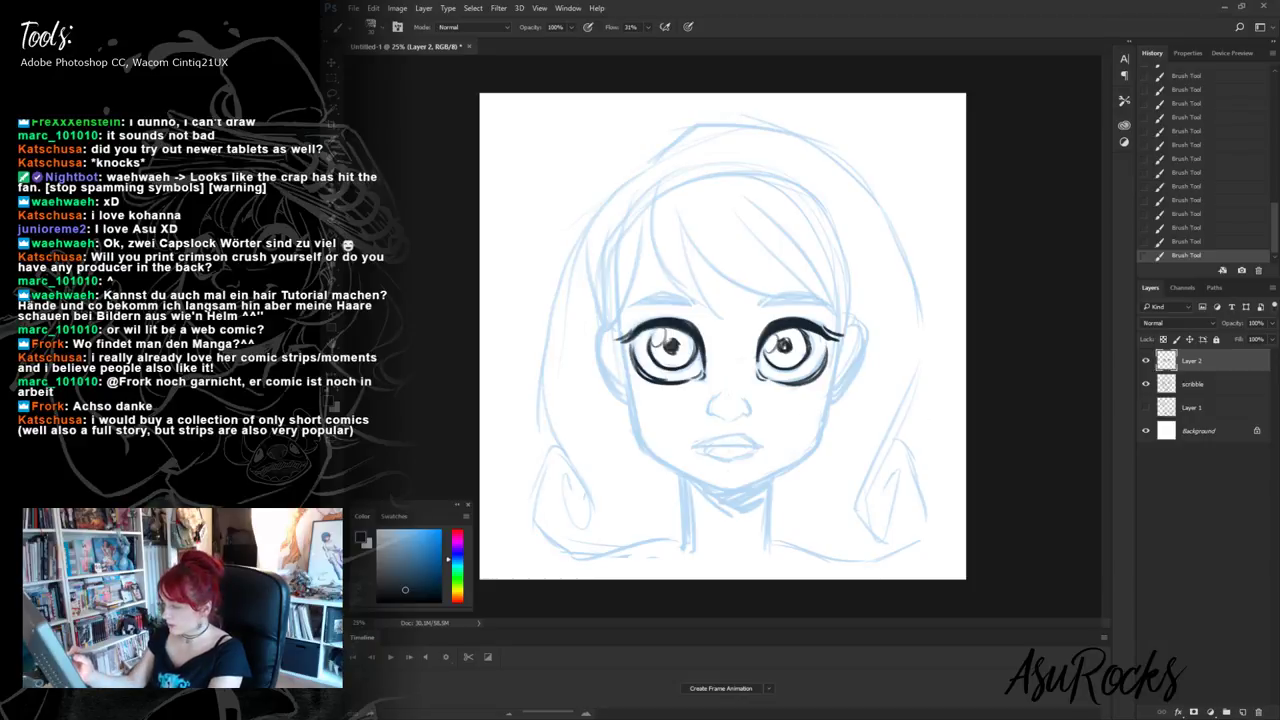
left_click_drag(798, 330, 808, 346)
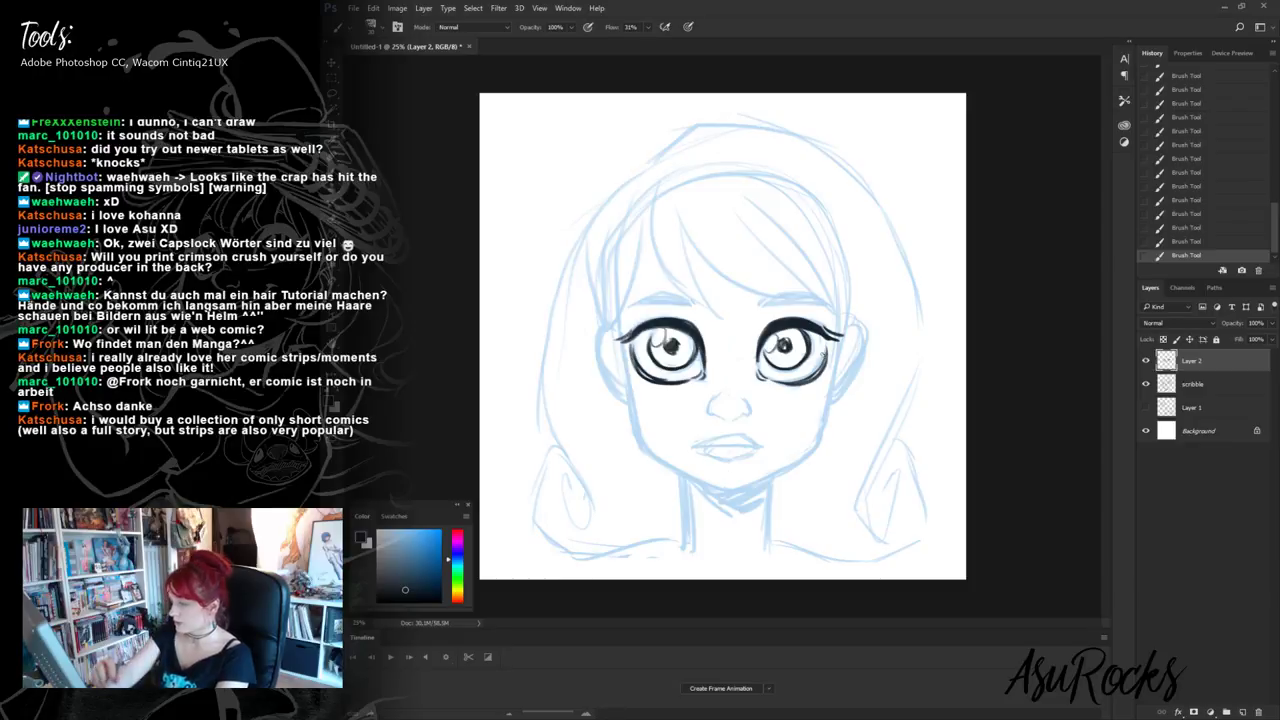
- Select both inked eyes, squash them vertically to 96.86% with Free Transform, nudge them slightly down, and deselect
left_click(338, 90)
mouse_move(596, 279)
left_mouse_down()
mouse_move(732, 318)
mouse_move(868, 410)
mouse_move(862, 420)
left_mouse_up()
key("ctrl+t")
left_click_drag(728, 421, 728, 416)
key("Down")
key("Down")
key("Down")
key("Down")
key("Down")
key("Down")
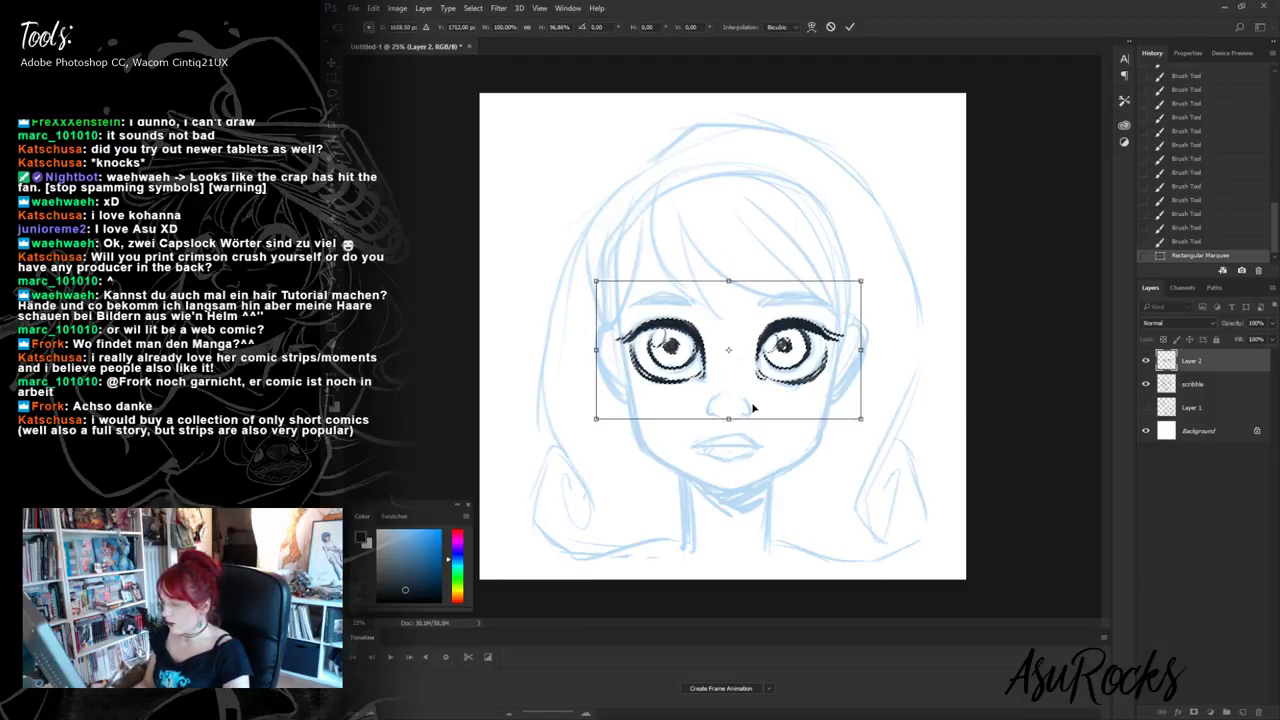
key("Return")
key("ctrl+d")
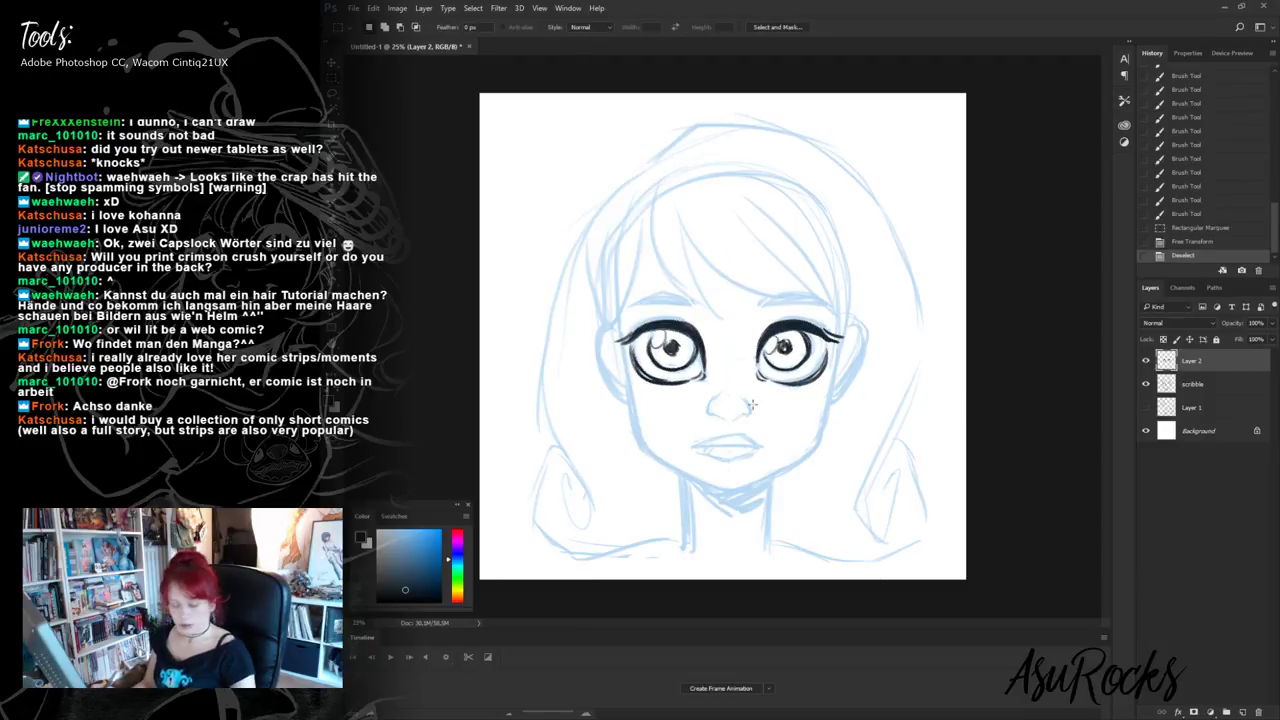
key("b")
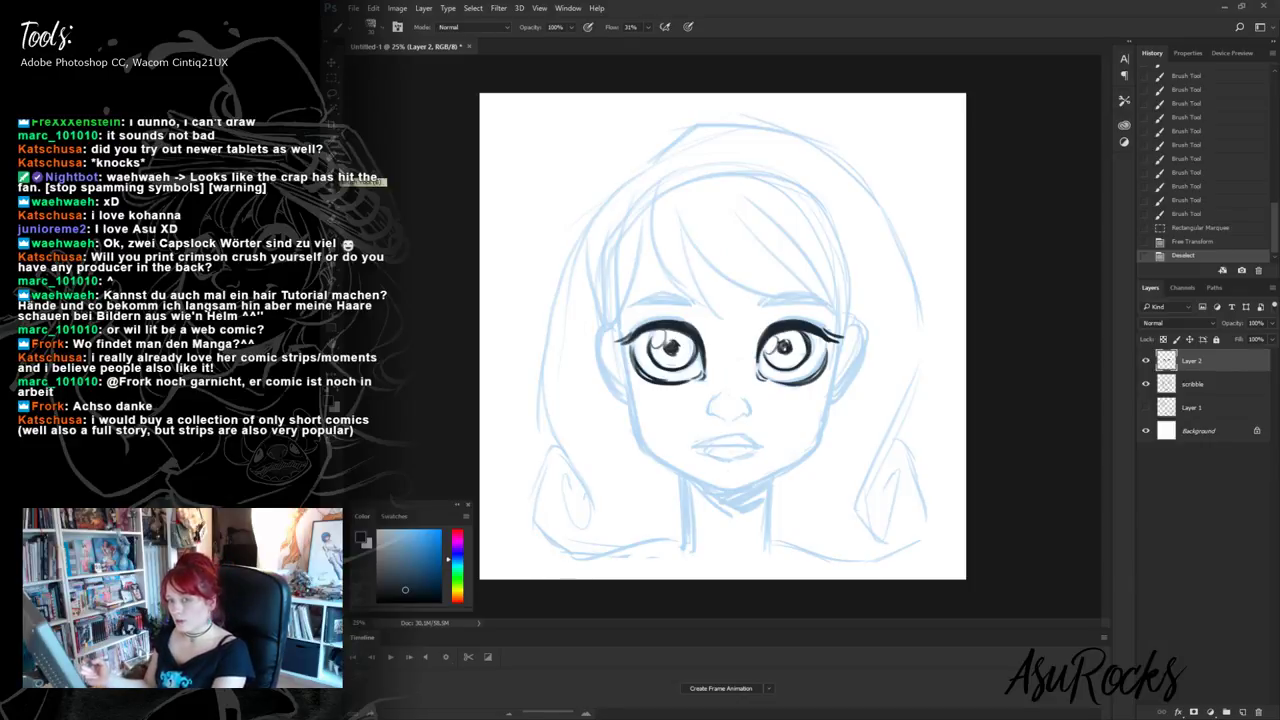
key("m")
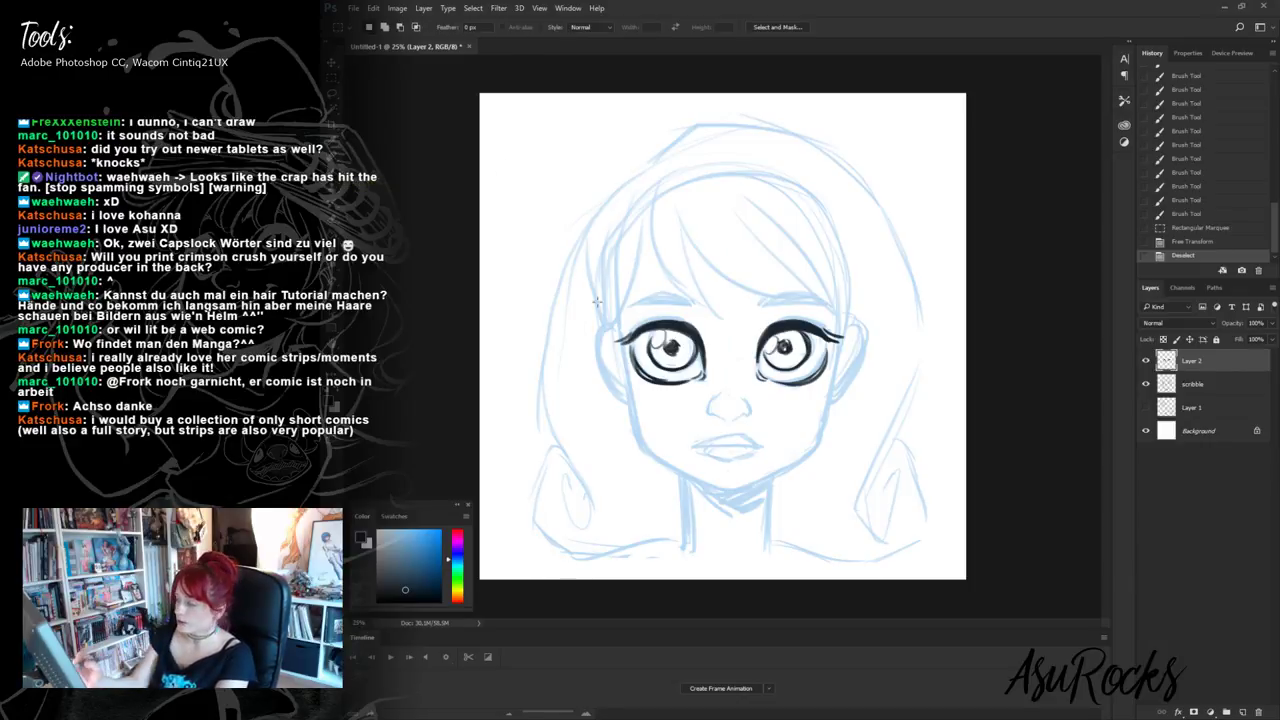
- Select both inked eyes, shrink them slightly to about 96% in width and height with Free Transform, and deselect
mouse_move(597, 301)
left_mouse_down()
mouse_move(728, 413)
mouse_move(855, 403)
left_mouse_up()
key("ctrl+t")
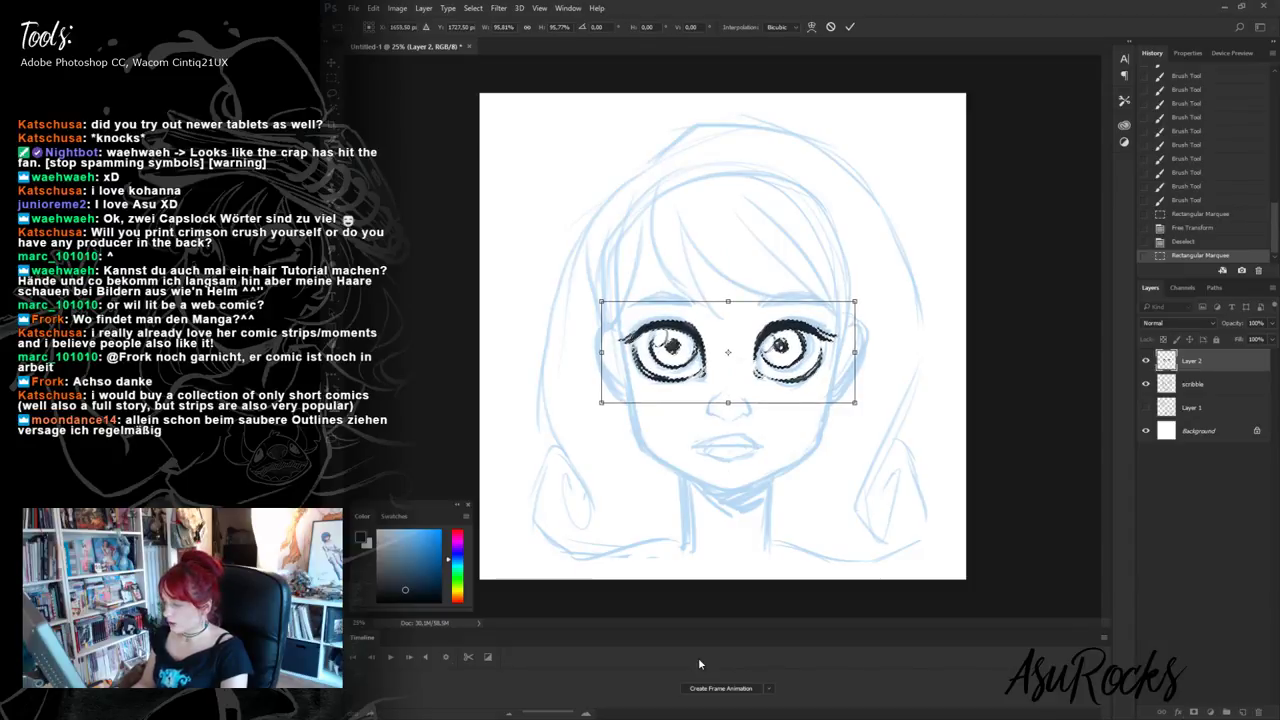
key("Return")
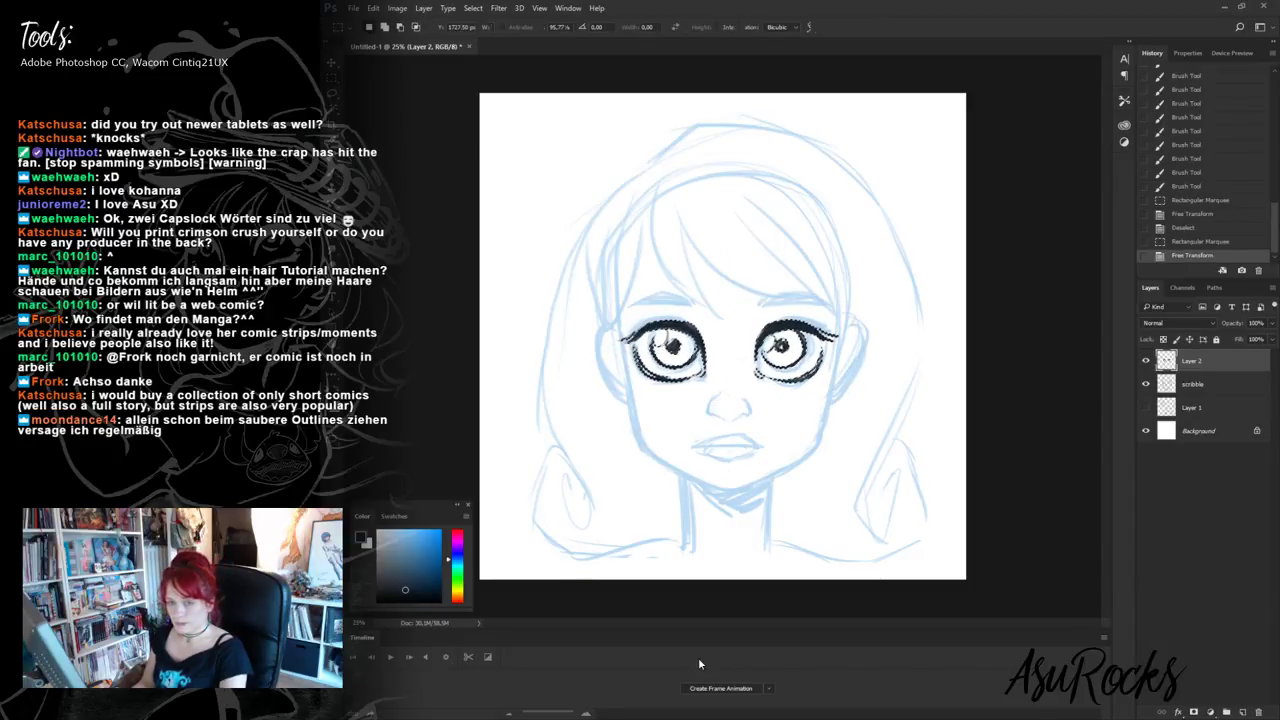
key("ctrl+d")
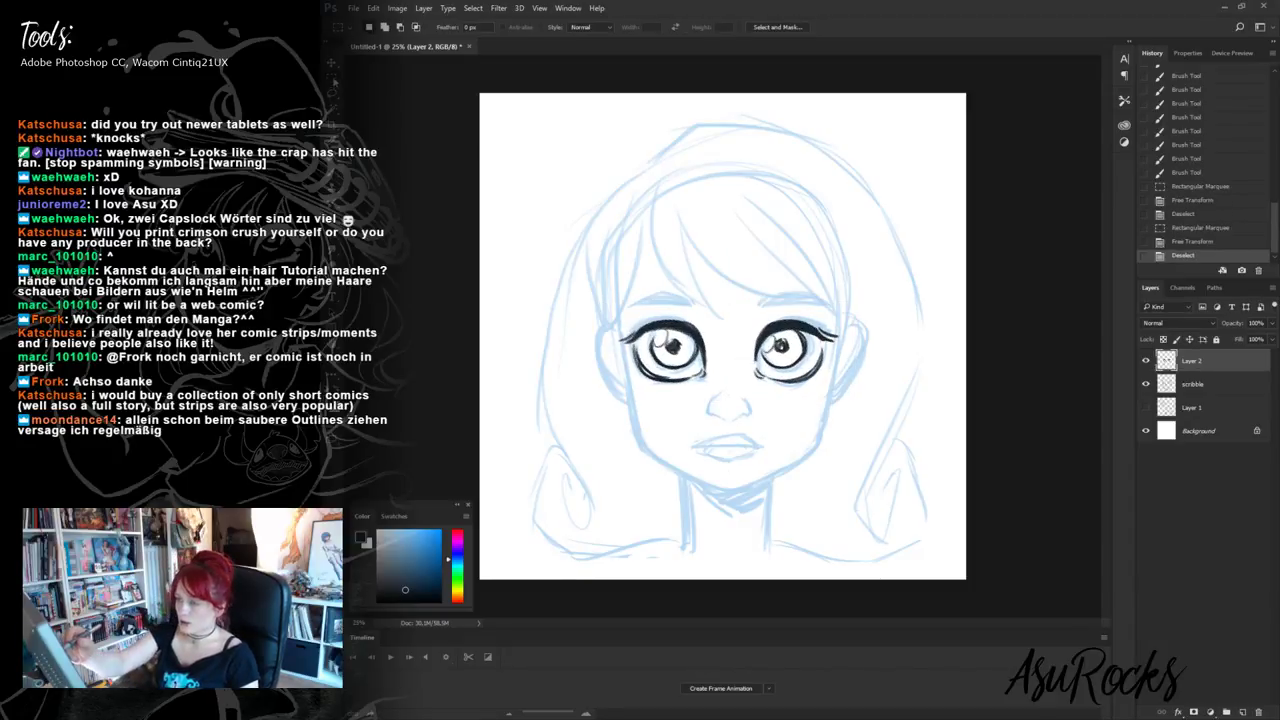
- Select the right-hand inked eye with a rectangular marquee and nudge it slightly outward, away from the nose
left_click_drag(877, 290, 737, 420)
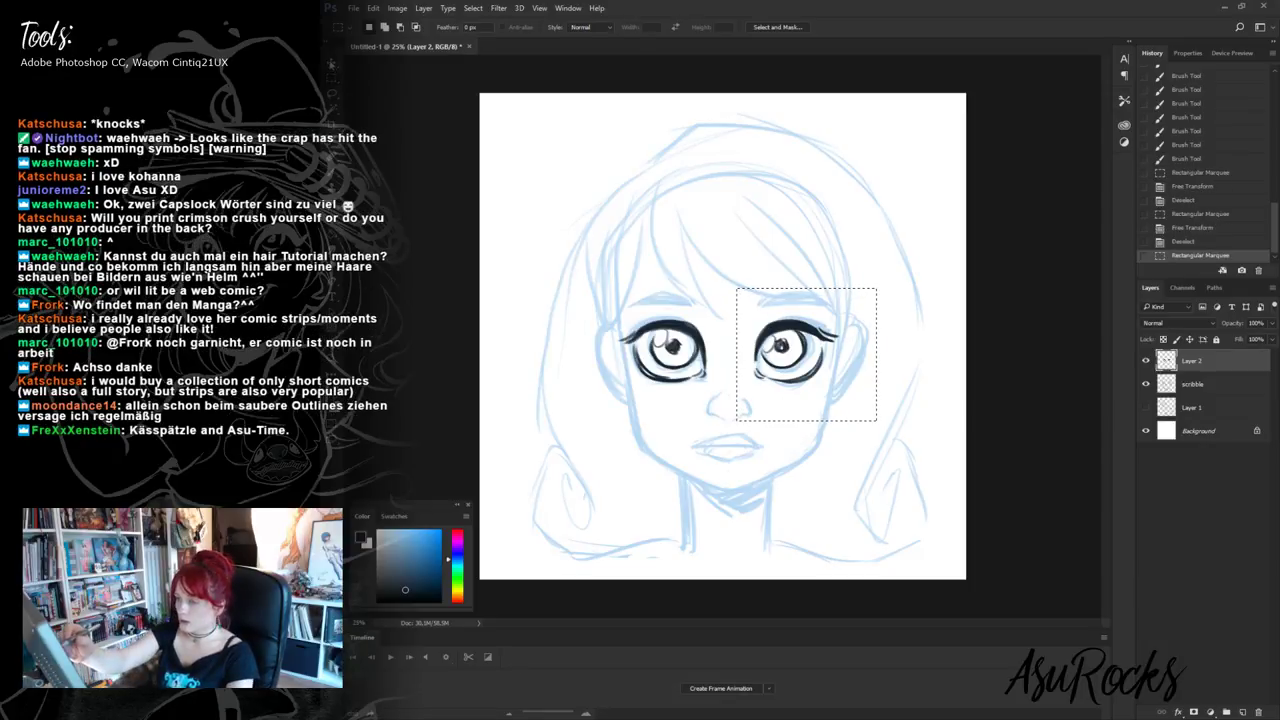
left_click(332, 64)
key("Right")
key("Right")
key("Right")
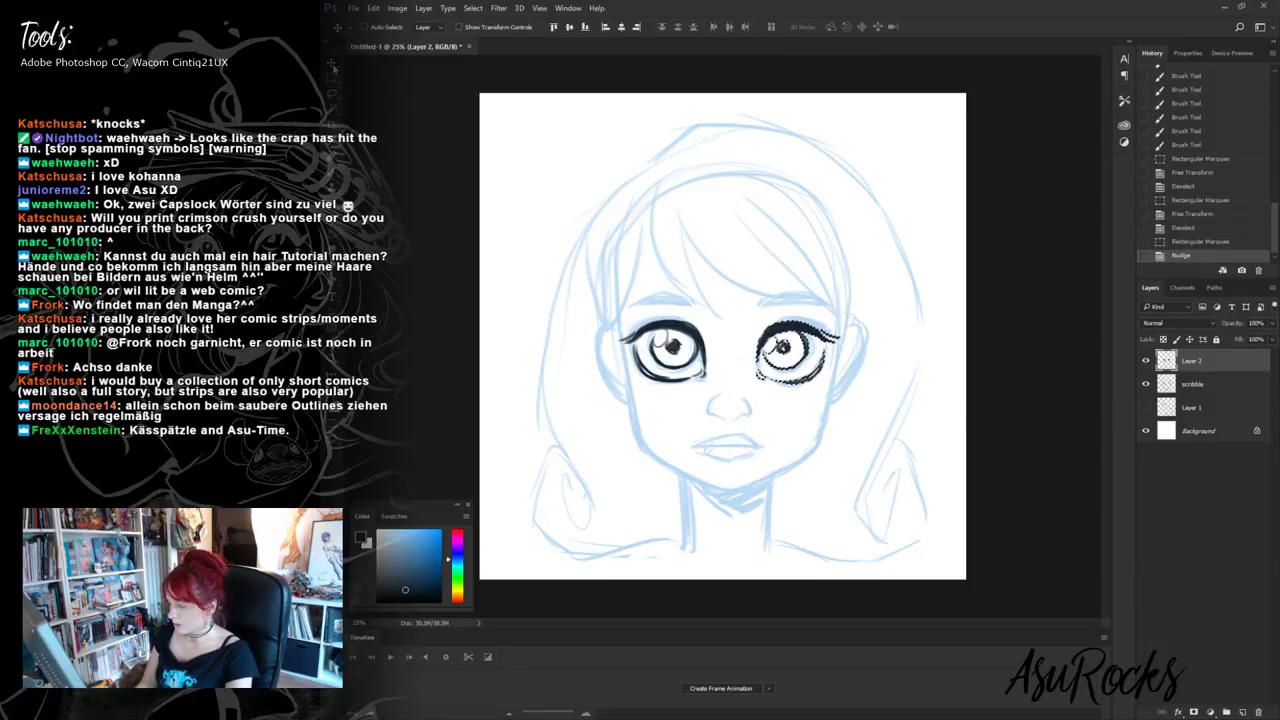
- Select the left-hand inked eye with a rectangular marquee, nudge it slightly outward to widen the eye spacing, and deselect
key("m")
left_click_drag(578, 293, 718, 423)
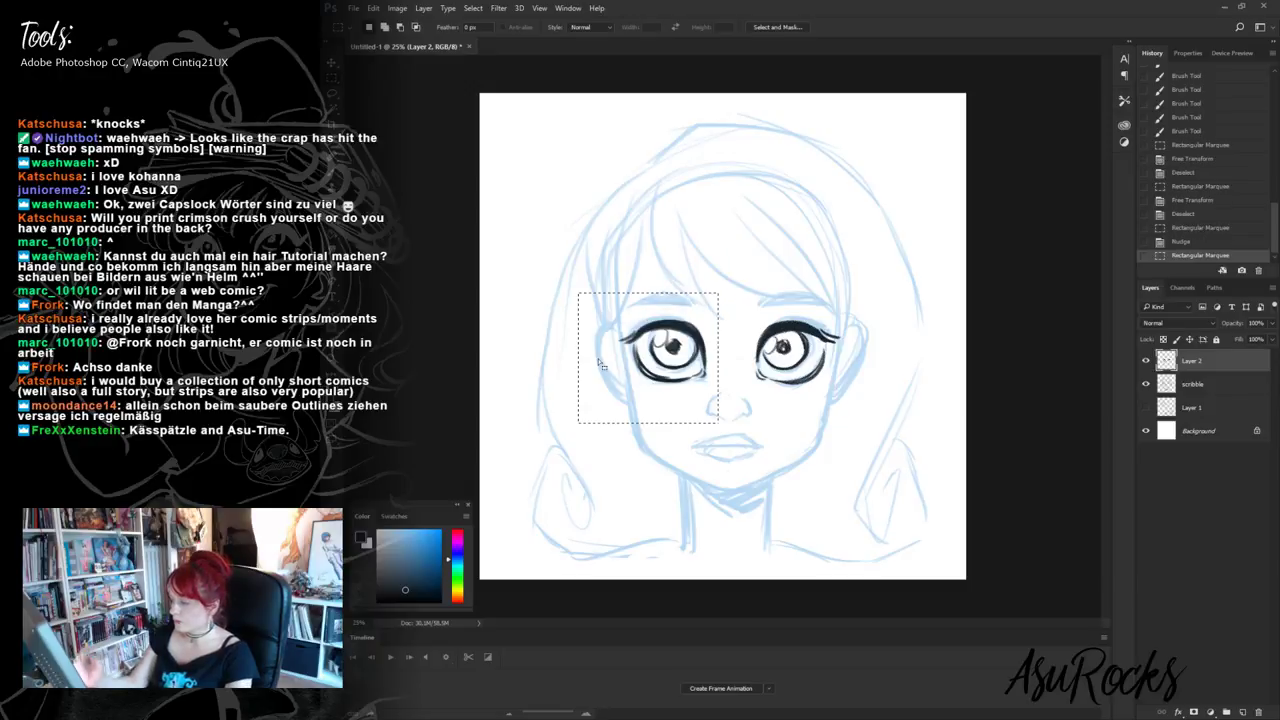
left_click(332, 64)
key("Left")
key("Left")
key("Left")
key("Left")
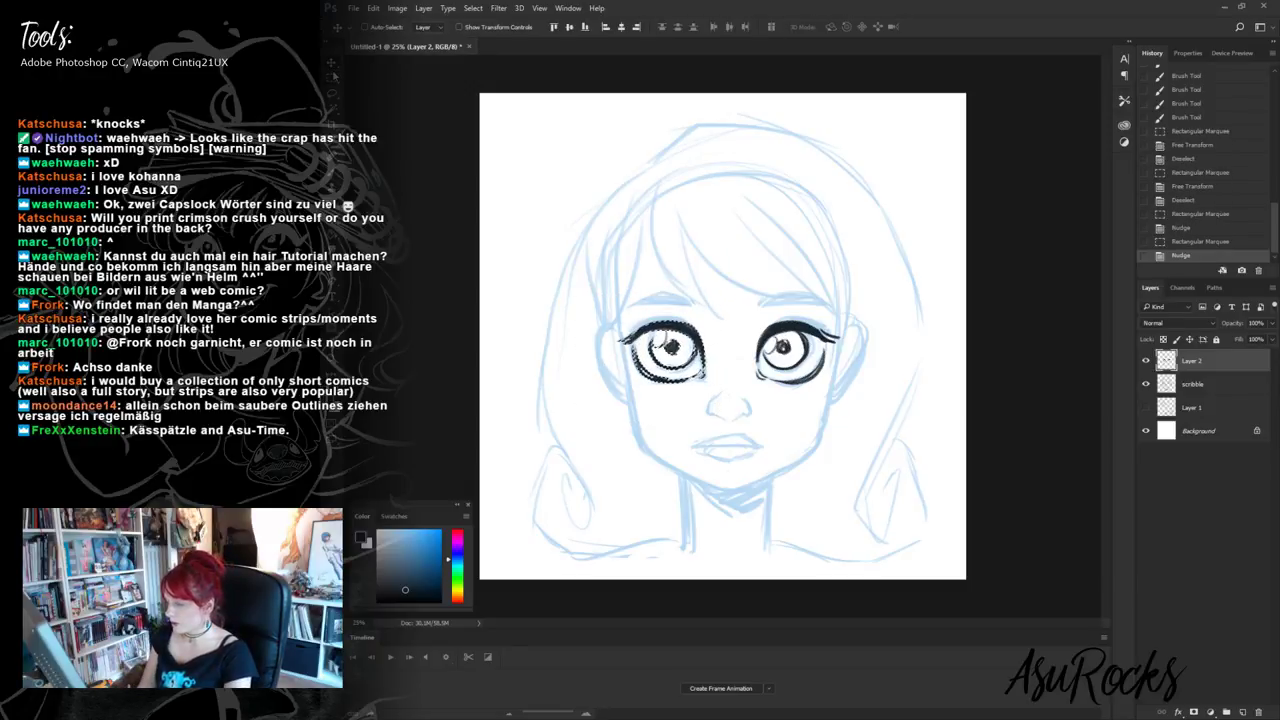
key("ctrl+d")
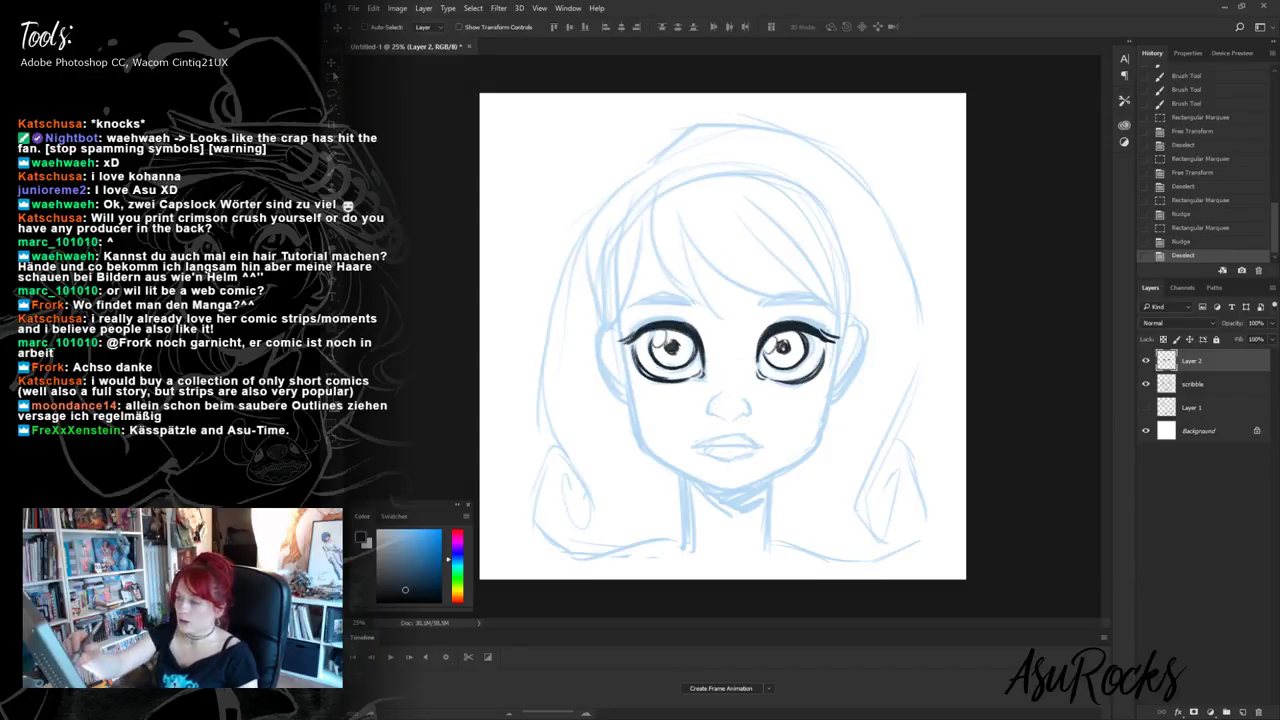
- Ink the face contour with the Brush, following the sketch from both cheeks down along the jaw to the chin
key("b")
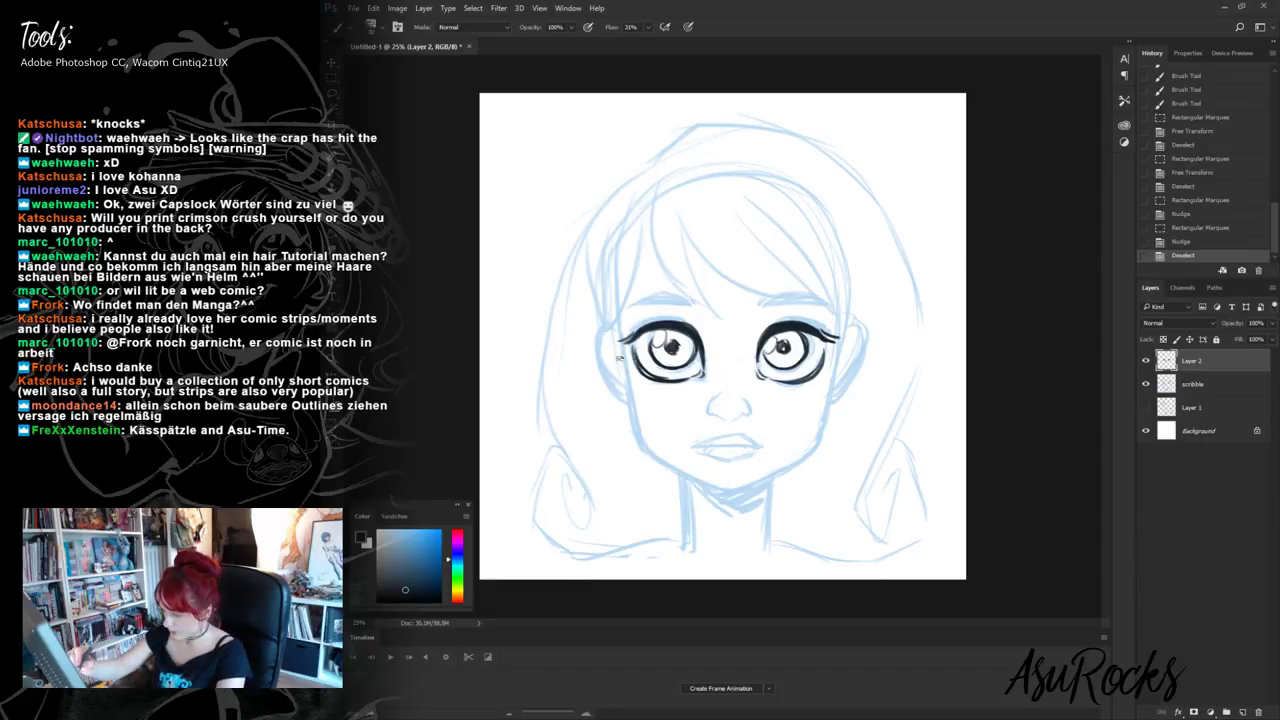
left_click_drag(621, 352, 638, 450)
left_click_drag(630, 406, 652, 456)
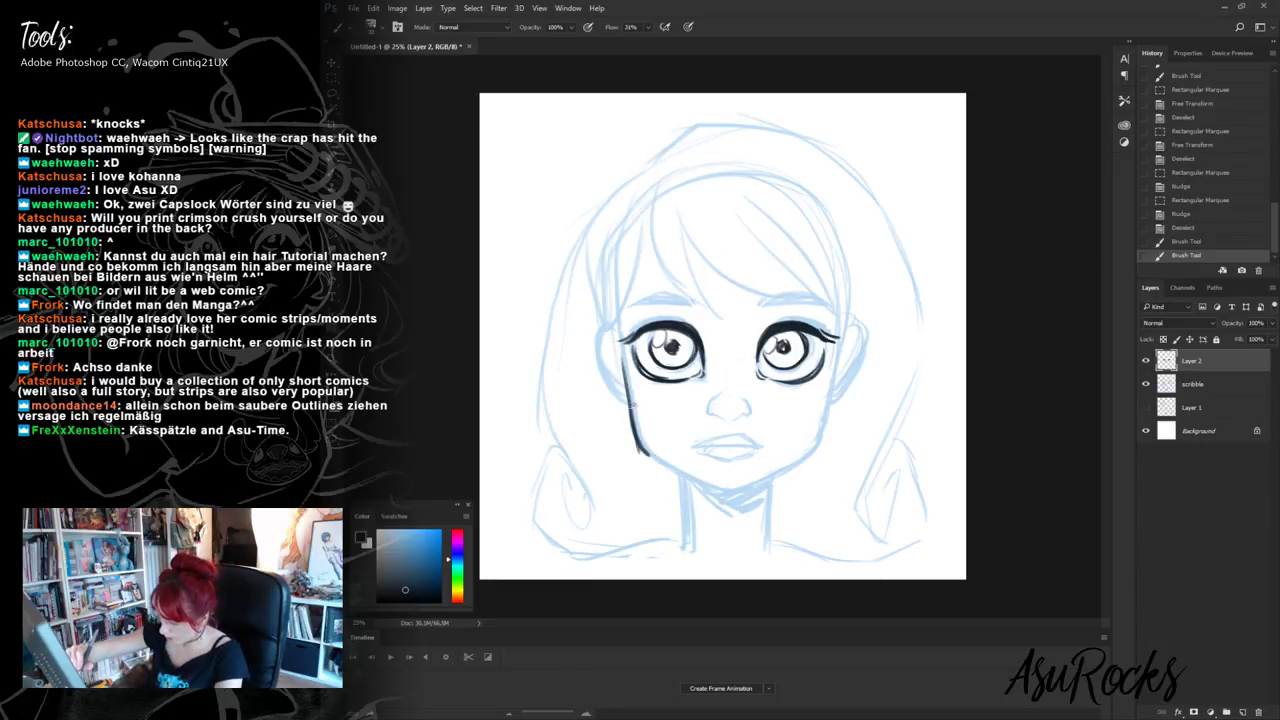
left_click_drag(628, 398, 646, 452)
mouse_move(630, 406)
left_mouse_down()
mouse_move(654, 458)
mouse_move(726, 491)
mouse_move(818, 452)
mouse_move(828, 412)
left_mouse_up()
mouse_move(806, 458)
left_mouse_down()
mouse_move(843, 331)
mouse_move(819, 455)
mouse_move(835, 400)
mouse_move(770, 484)
left_mouse_up()
- Clean the jawline edges with the brush in Clear mode and restroke the jaw contour in Normal mode
key("shift+alt+r")
left_click_drag(631, 430, 641, 453)
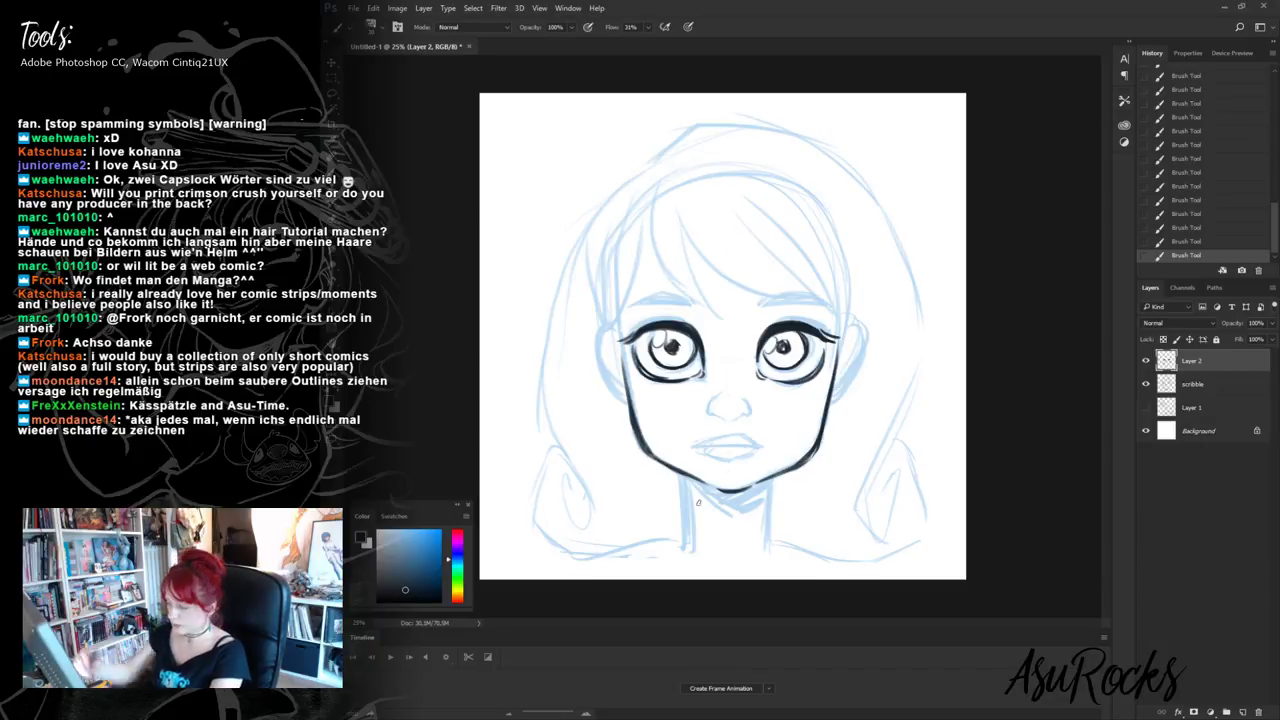
key("shift+alt+n")
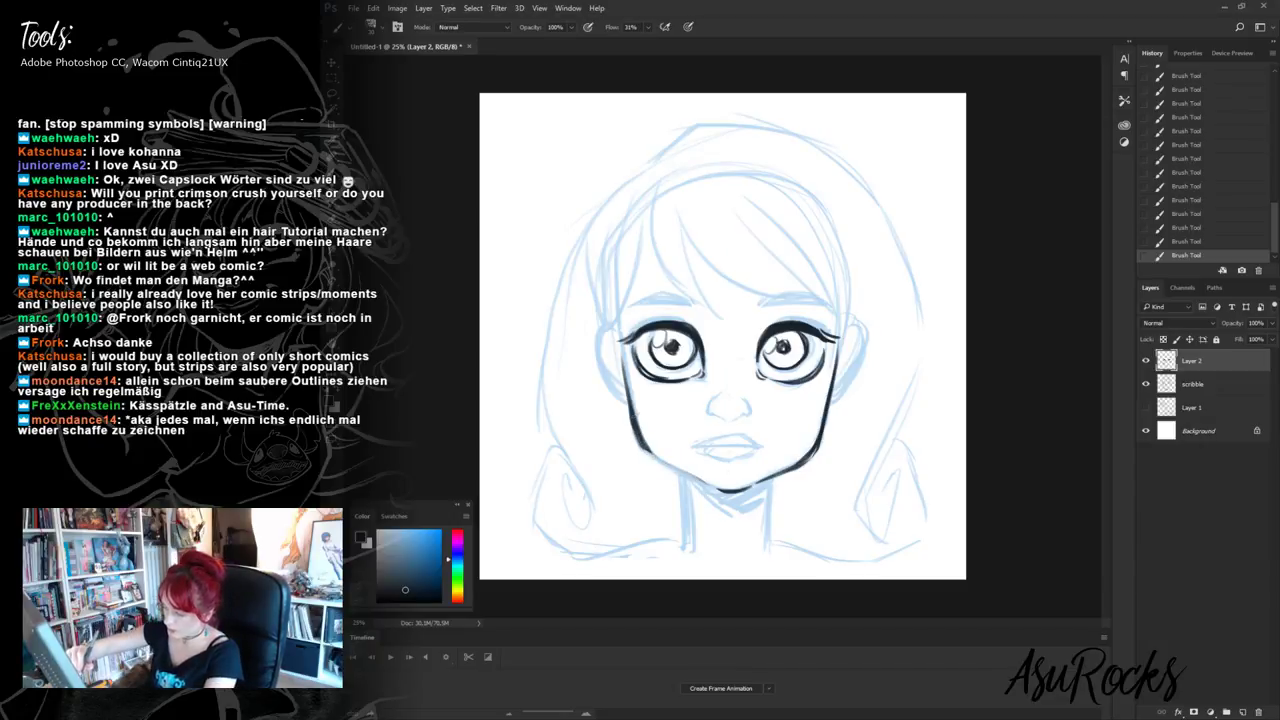
mouse_move(632, 422)
left_mouse_down()
mouse_move(645, 450)
mouse_move(726, 492)
mouse_move(822, 450)
mouse_move(778, 474)
left_mouse_up()
key("shift+alt+r")
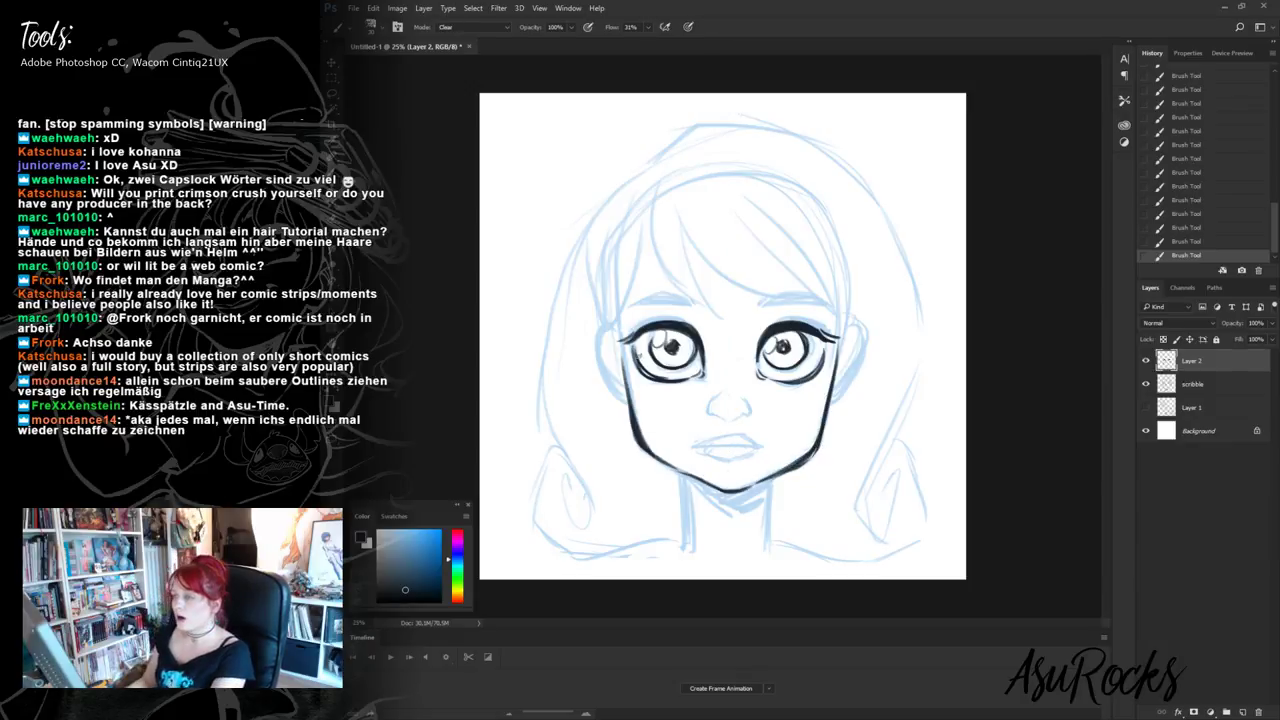
key("shift+alt+n")
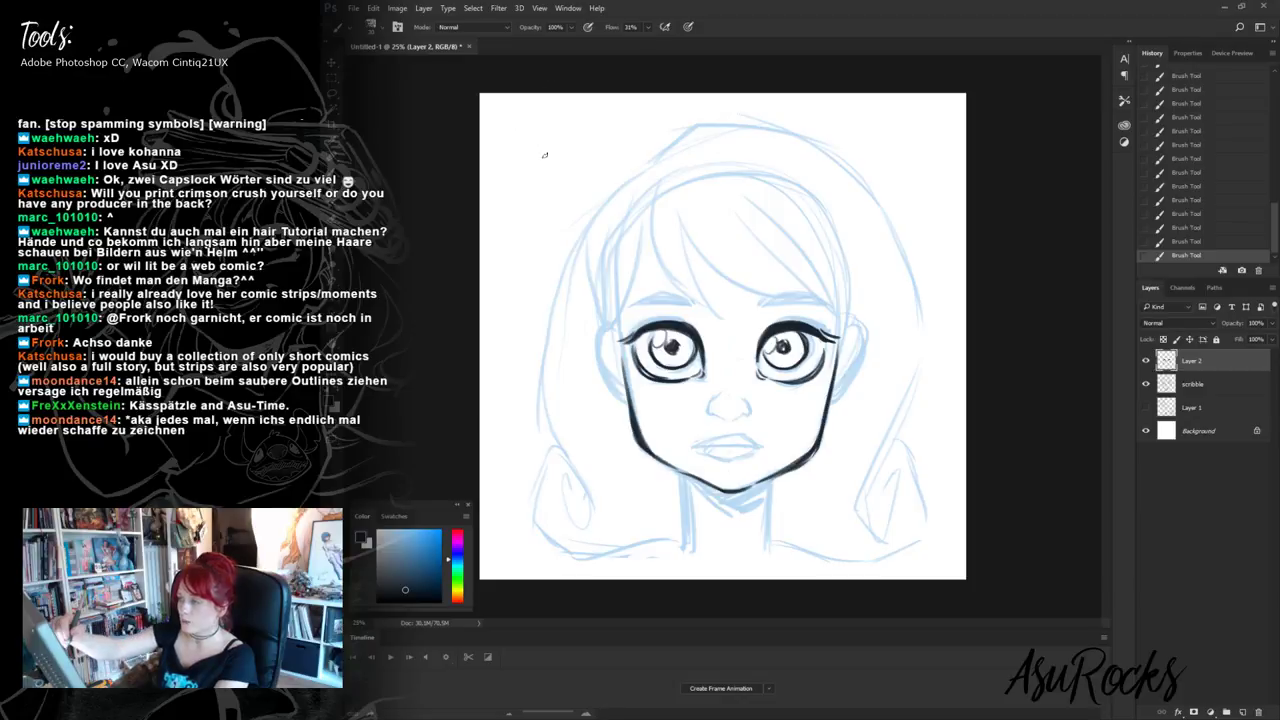
- Scribble a dark zigzag test stroke in Normal brush mode on the blank area beside the hair's upper left
left_click(506, 29)
left_click(506, 30)
left_click(506, 30)
left_click(506, 30)
left_click(506, 28)
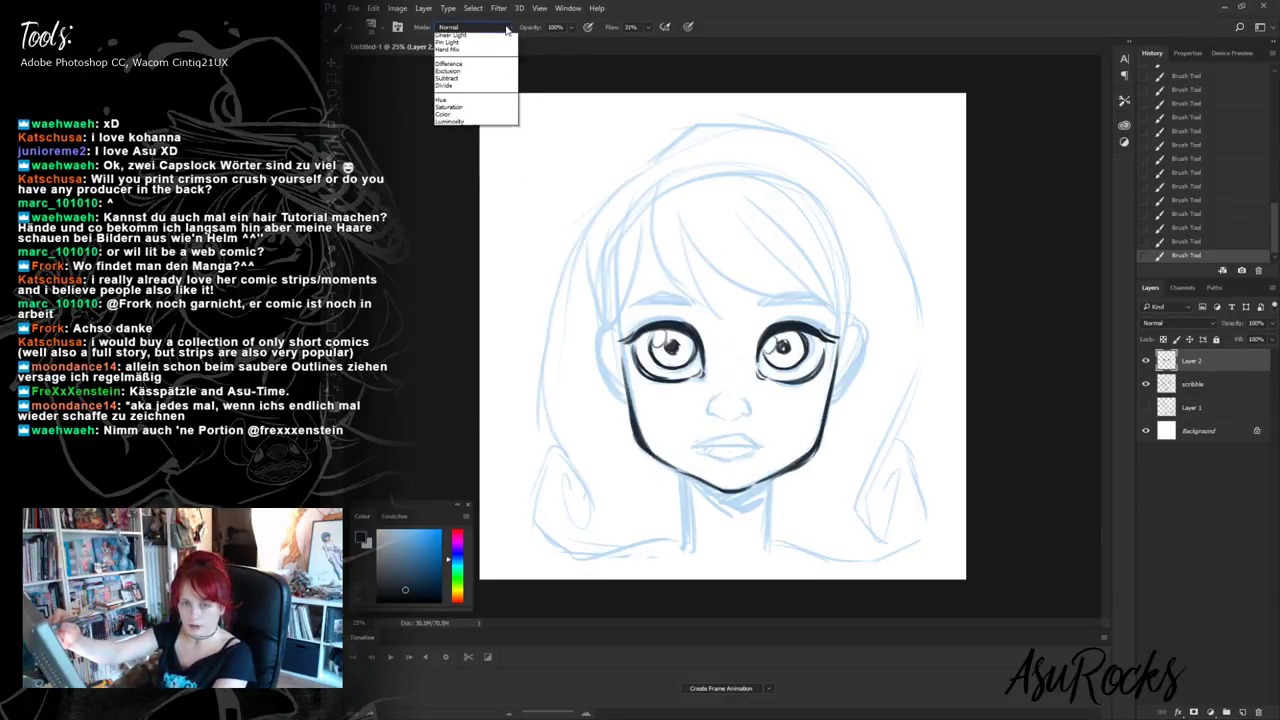
left_click(506, 28)
mouse_move(545, 145)
left_mouse_down()
mouse_move(542, 207)
mouse_move(569, 187)
mouse_move(560, 312)
left_mouse_up()
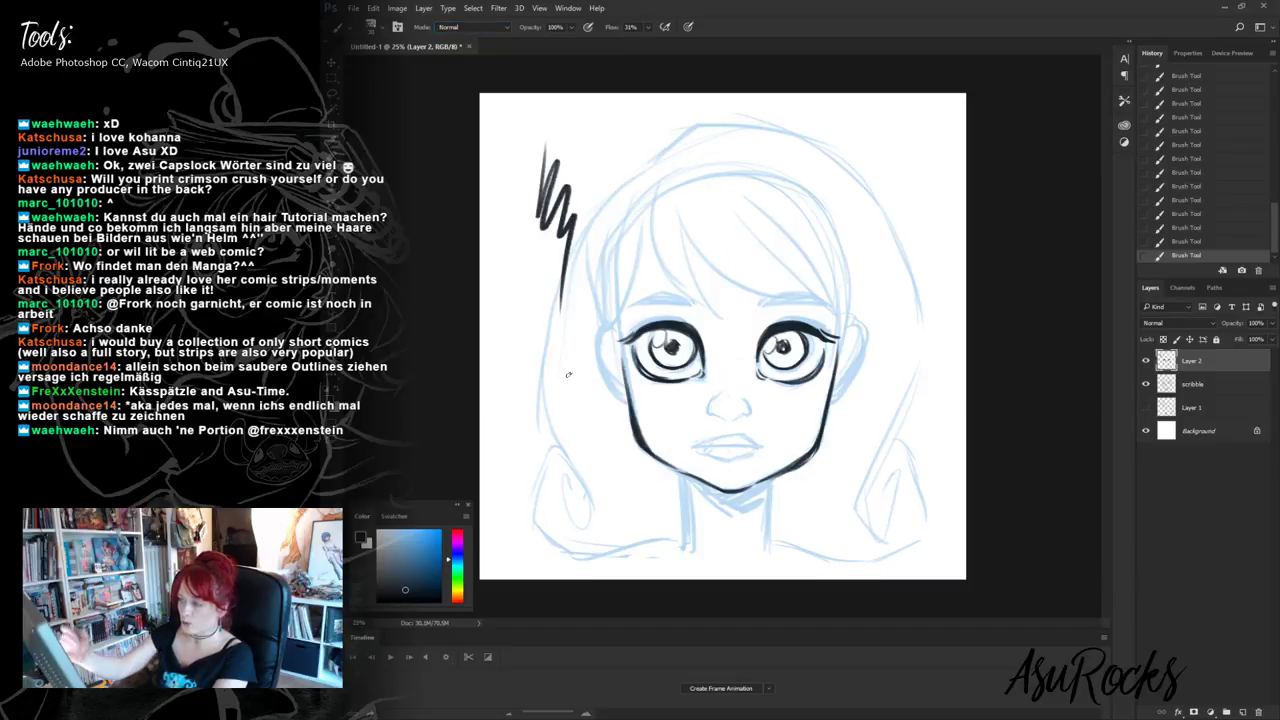
- Set the brush's blending mode to Clear and erase parts of the zigzag test scribble with it
left_click(503, 27)
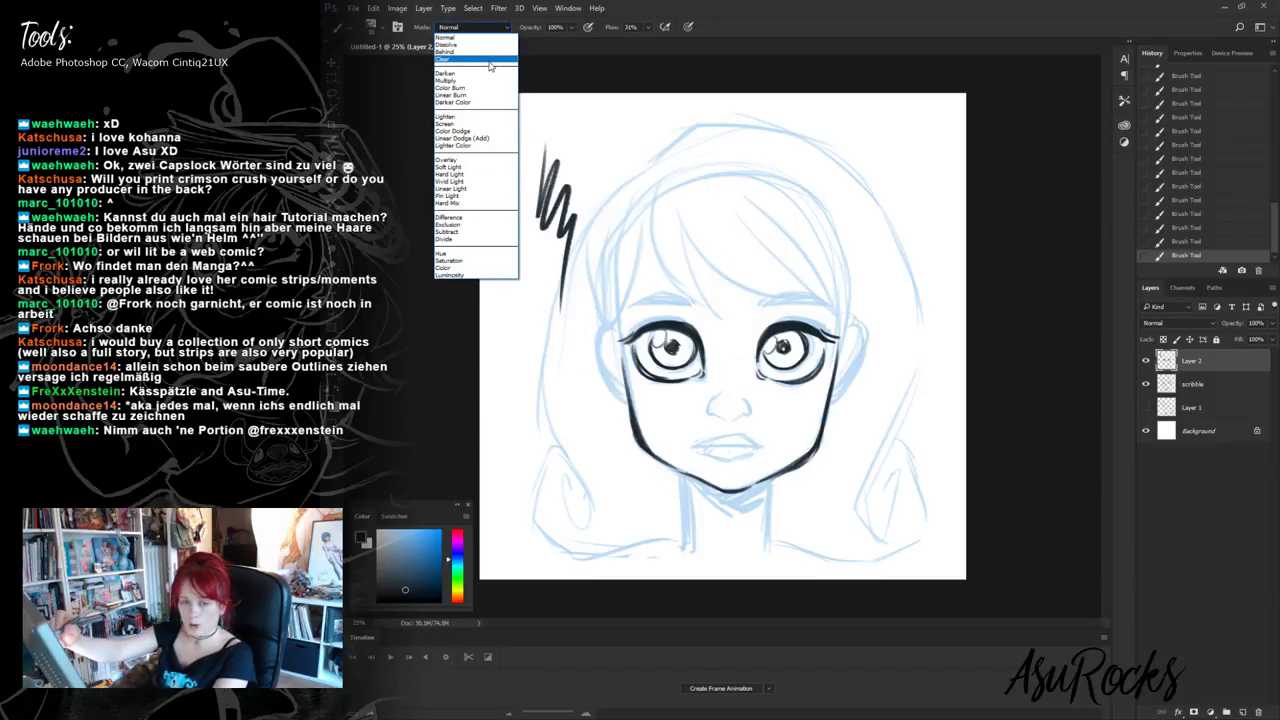
left_click(488, 61)
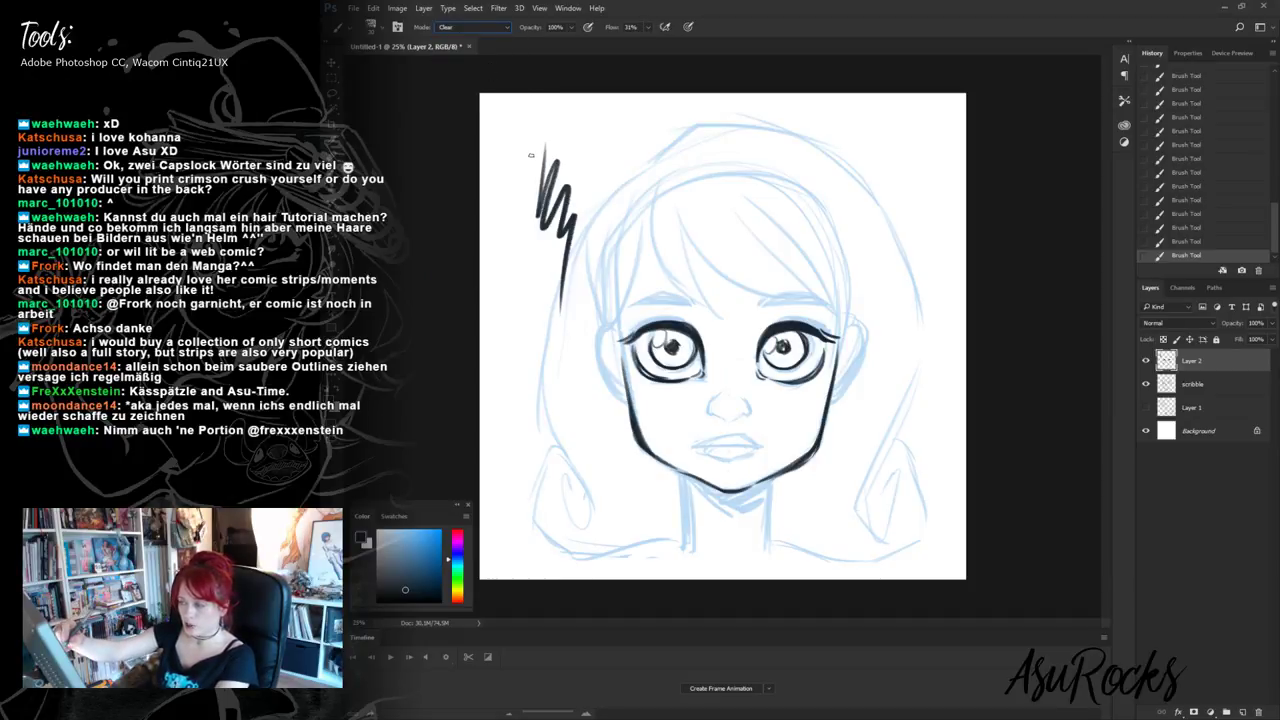
mouse_move(531, 155)
left_mouse_down()
mouse_move(566, 250)
mouse_move(548, 180)
mouse_move(554, 126)
left_mouse_up()
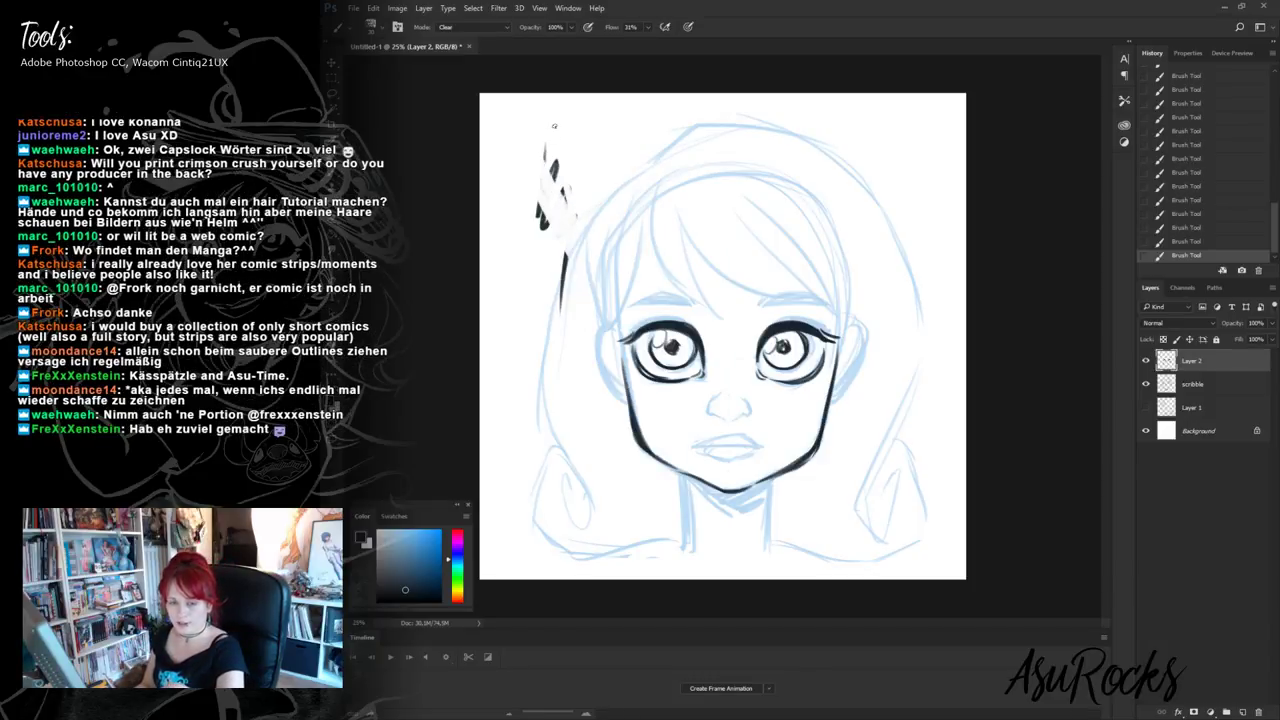
- Lasso the remains of the test scribble beside the hair, delete them, and deselect
key("l")
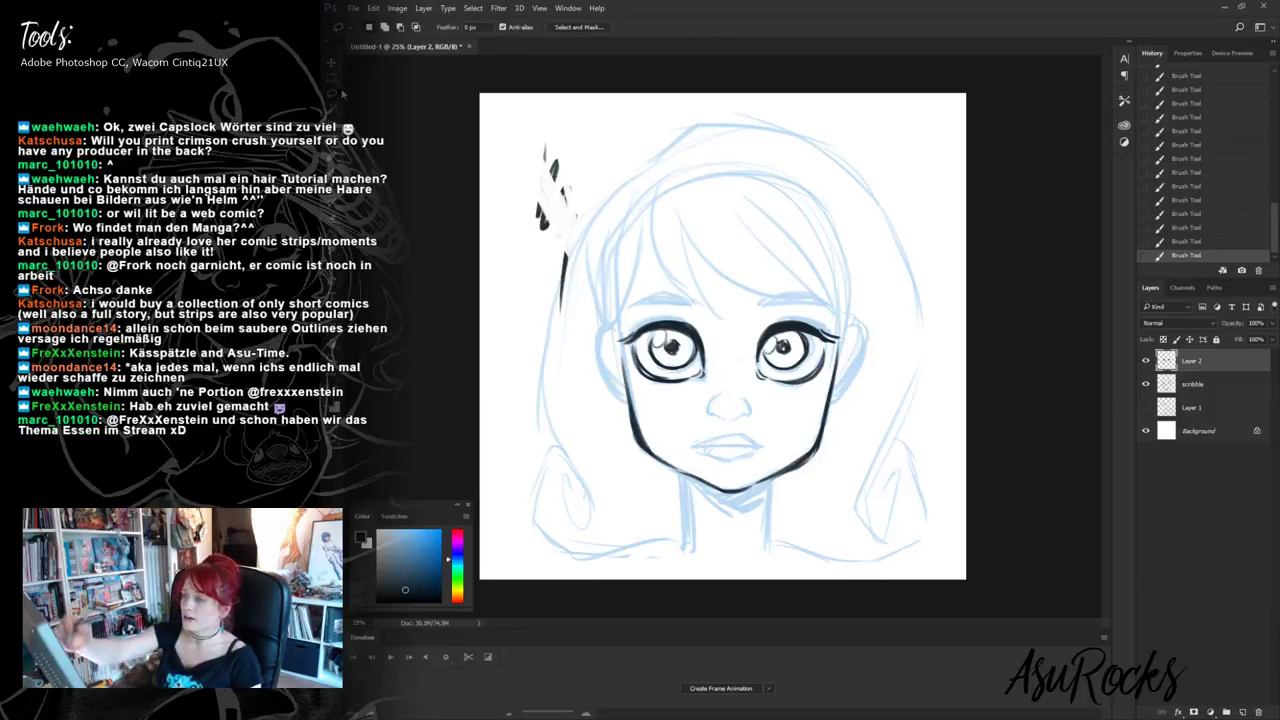
mouse_move(626, 162)
left_mouse_down()
mouse_move(560, 390)
mouse_move(636, 122)
left_mouse_up()
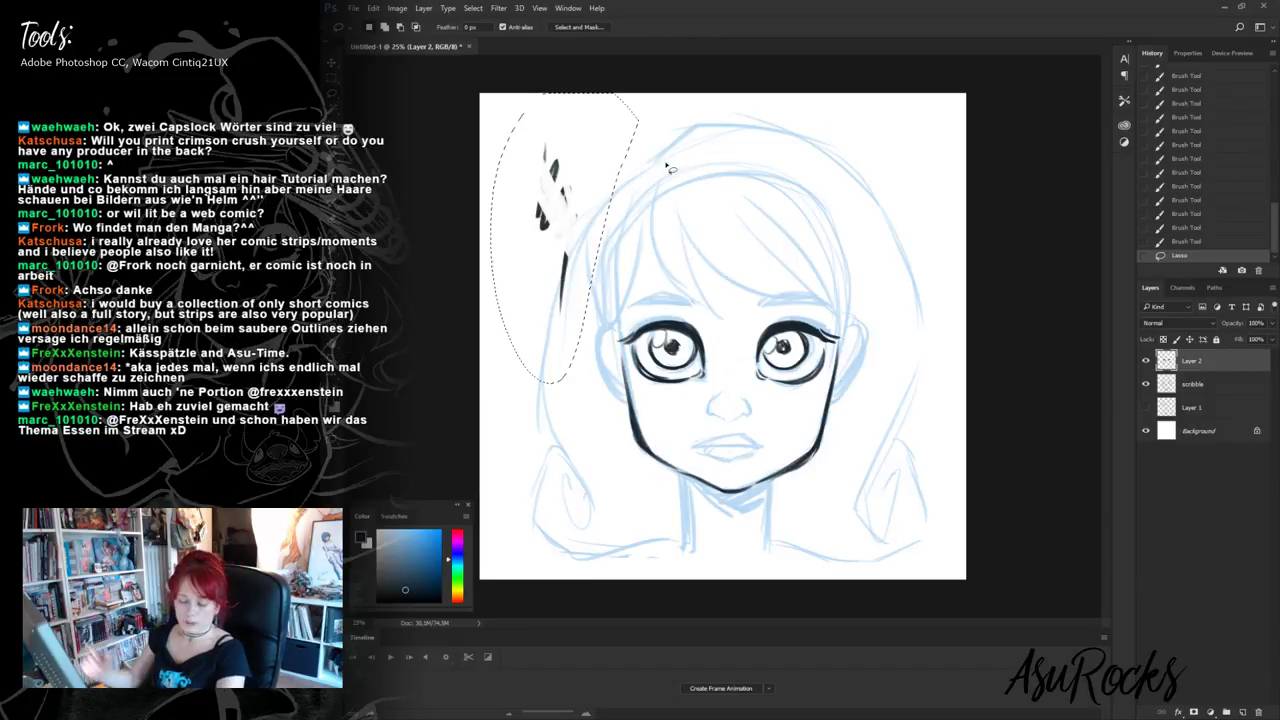
key("Delete")
key("ctrl+d")
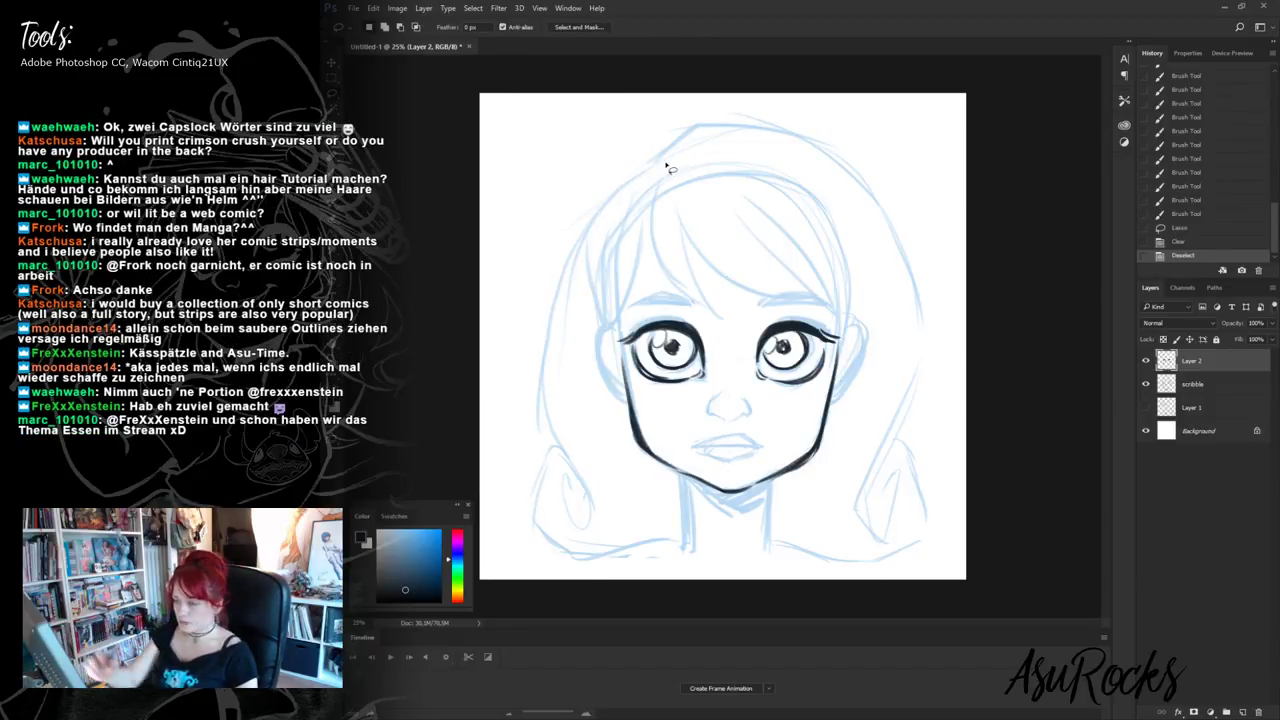
- Thin and smooth the inked cheek and jaw lines on both sides with the brush in Clear mode
key("b")
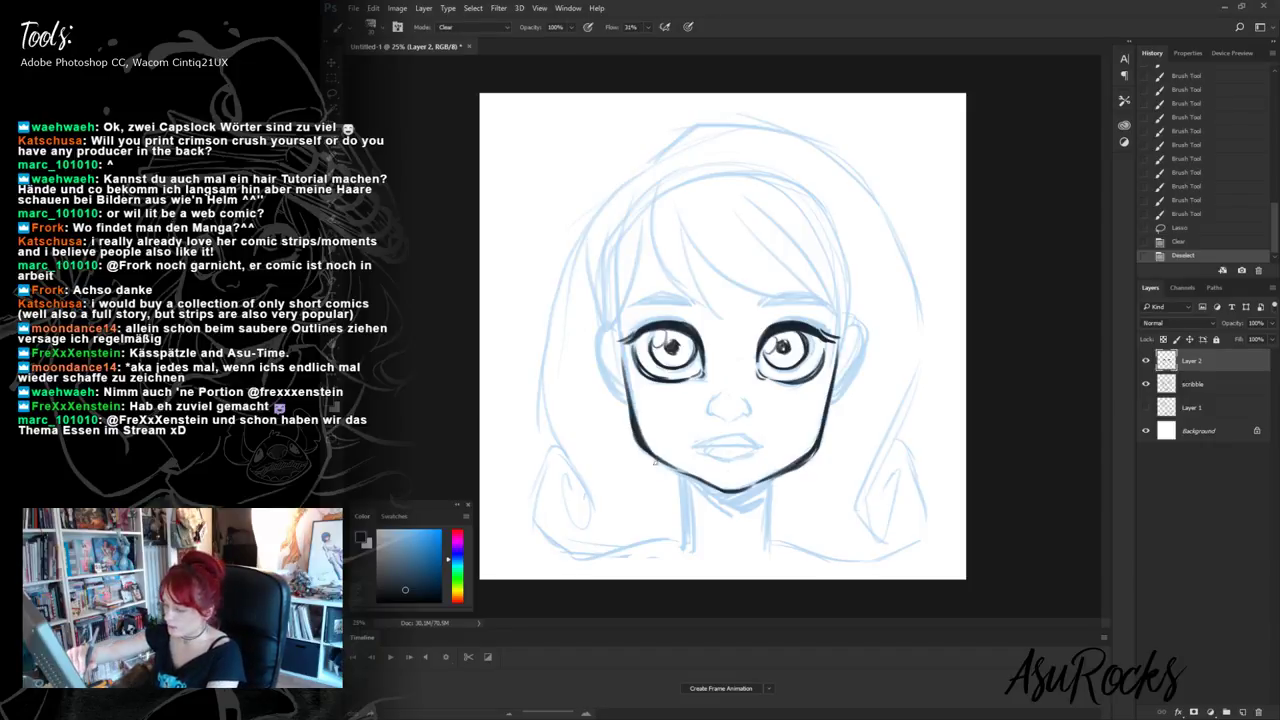
mouse_move(654, 459)
left_mouse_down()
mouse_move(700, 487)
mouse_move(800, 466)
left_mouse_up()
left_click_drag(828, 433, 824, 442)
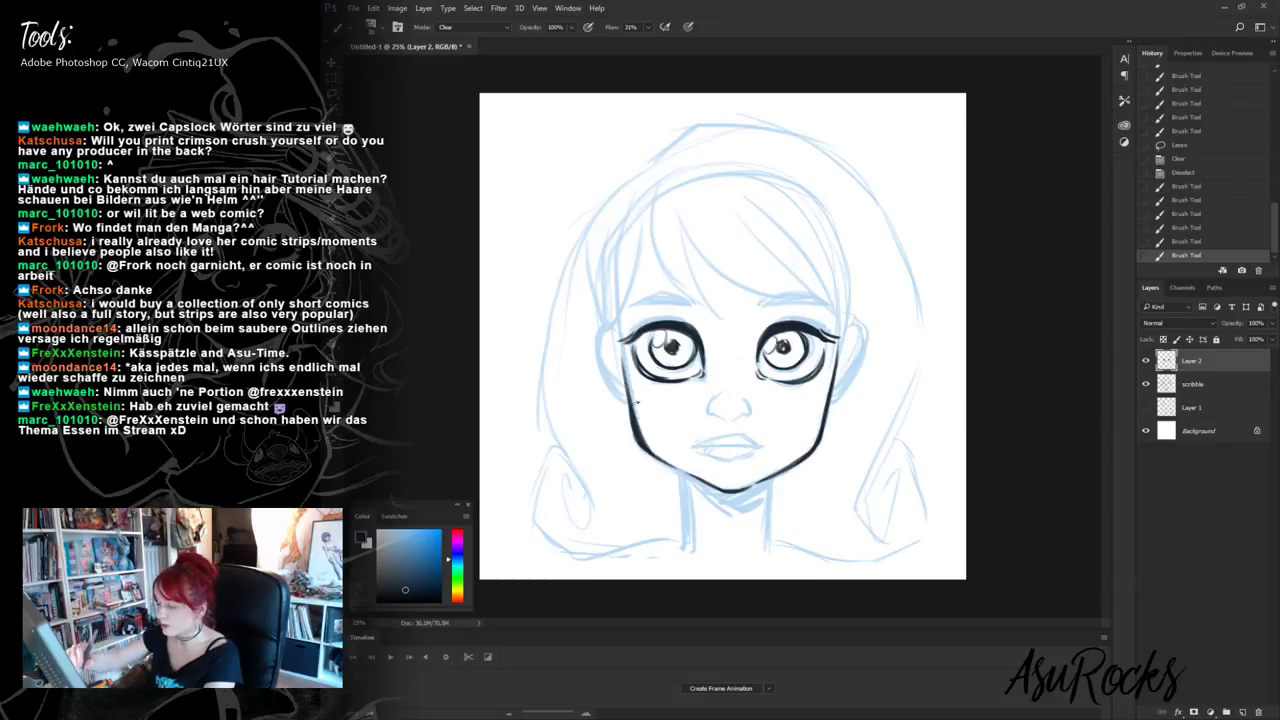
left_click_drag(636, 402, 641, 447)
left_click_drag(642, 446, 680, 468)
- Ink both sides of the neck in Normal brush mode and fill a dark shadow beneath the chin
key("shift+alt+n")
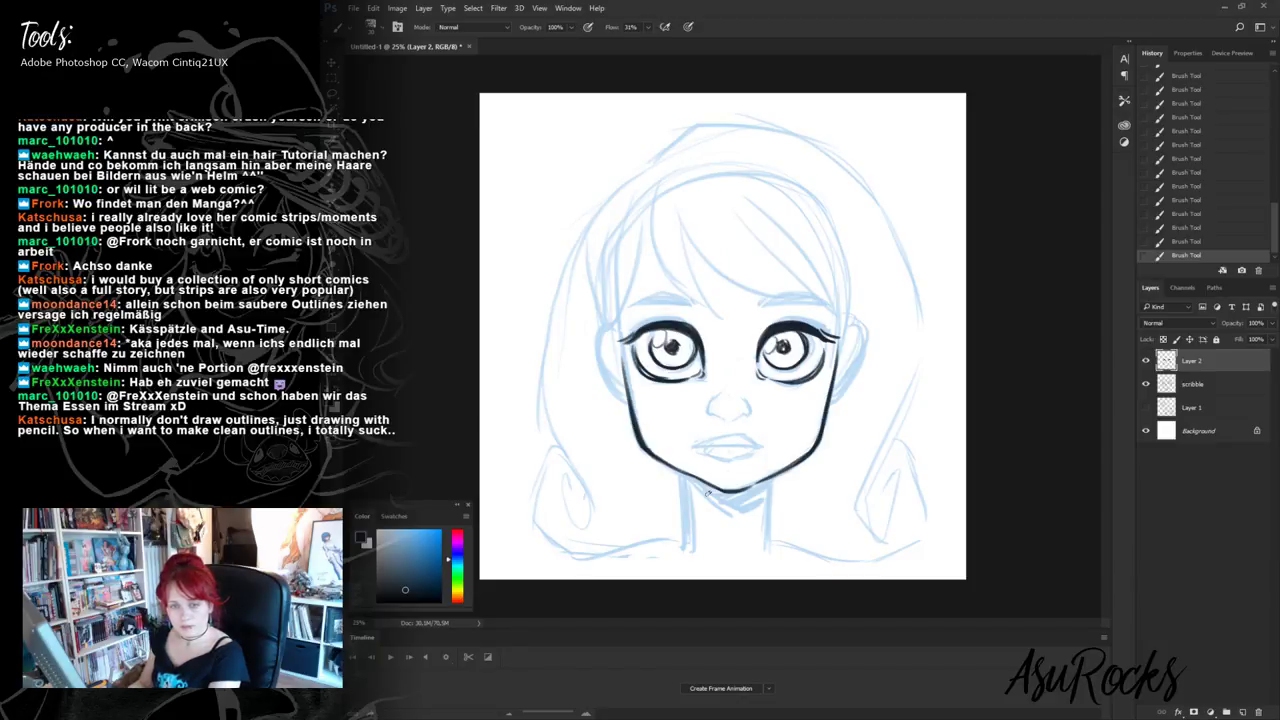
left_click_drag(686, 476, 680, 562)
left_click_drag(768, 483, 775, 558)
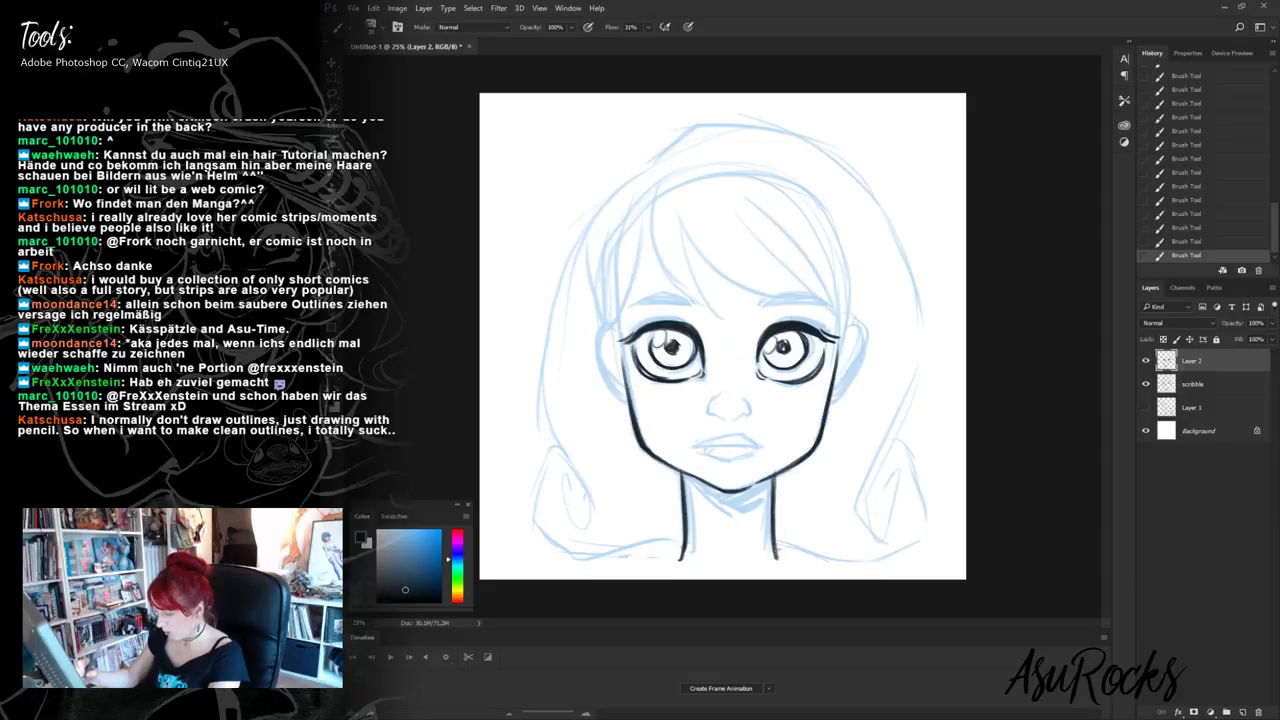
mouse_move(688, 478)
left_mouse_down()
mouse_move(740, 506)
mouse_move(772, 478)
mouse_move(778, 490)
mouse_move(758, 503)
left_mouse_up()
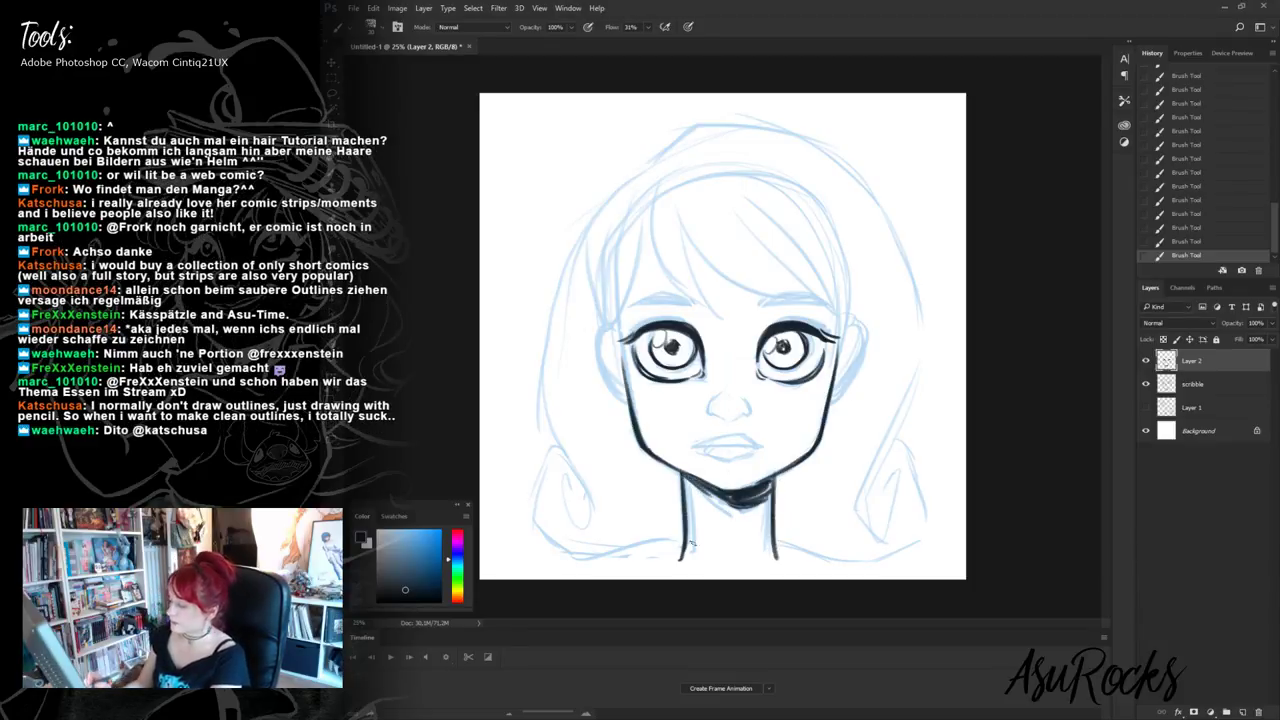
- Erase the lower ends of both neck lines in Clear mode and redraw them flaring out toward the shoulders
key("shift+alt+r")
left_click_drag(682, 546, 679, 563)
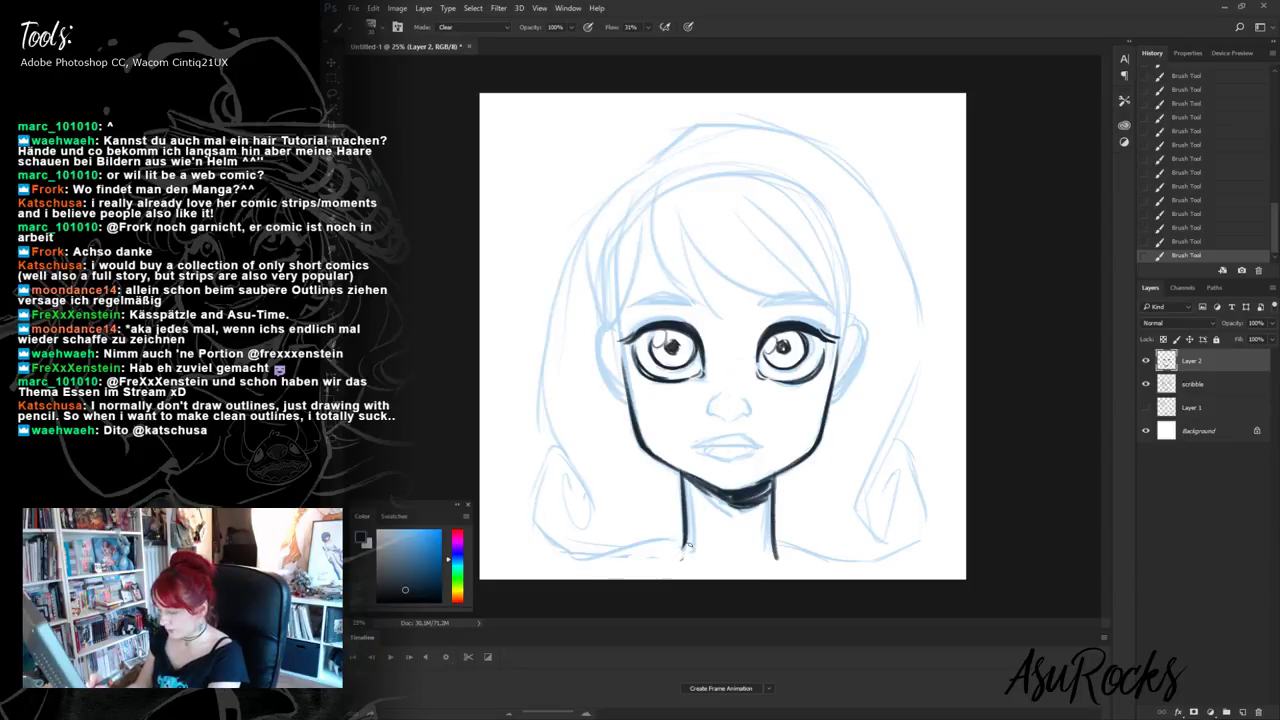
left_click_drag(776, 560, 763, 527)
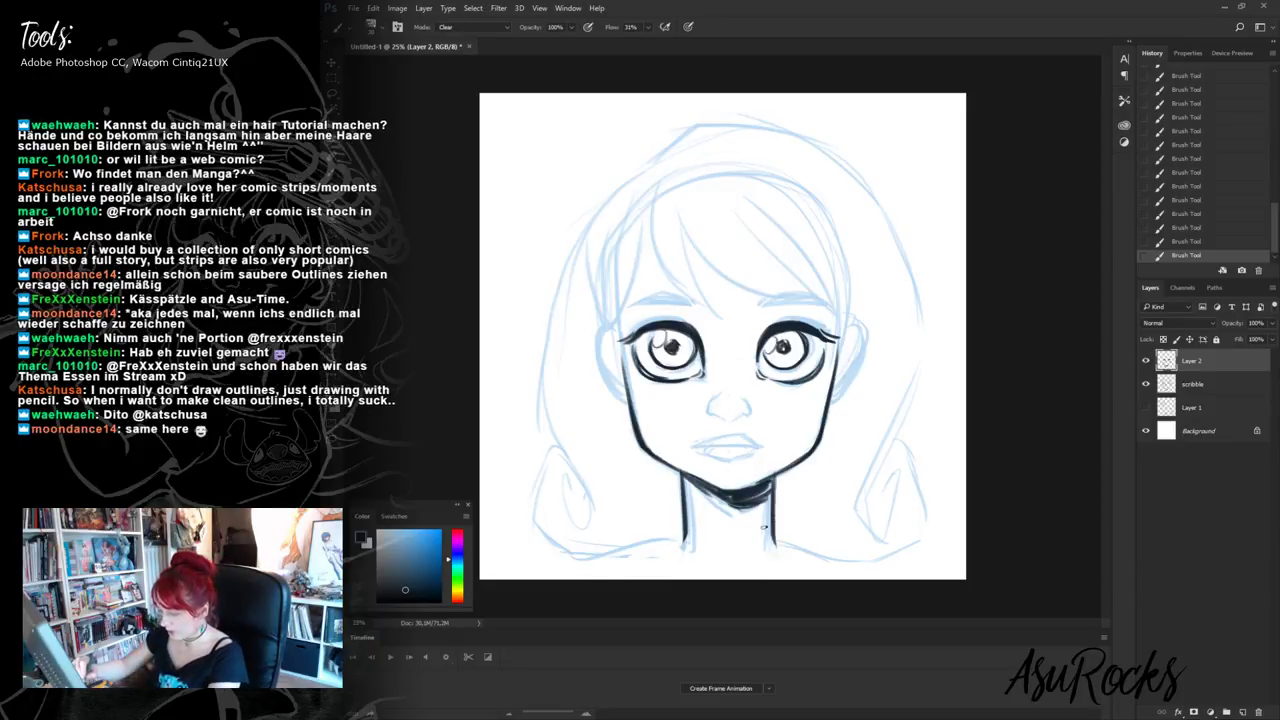
key("shift+alt+n")
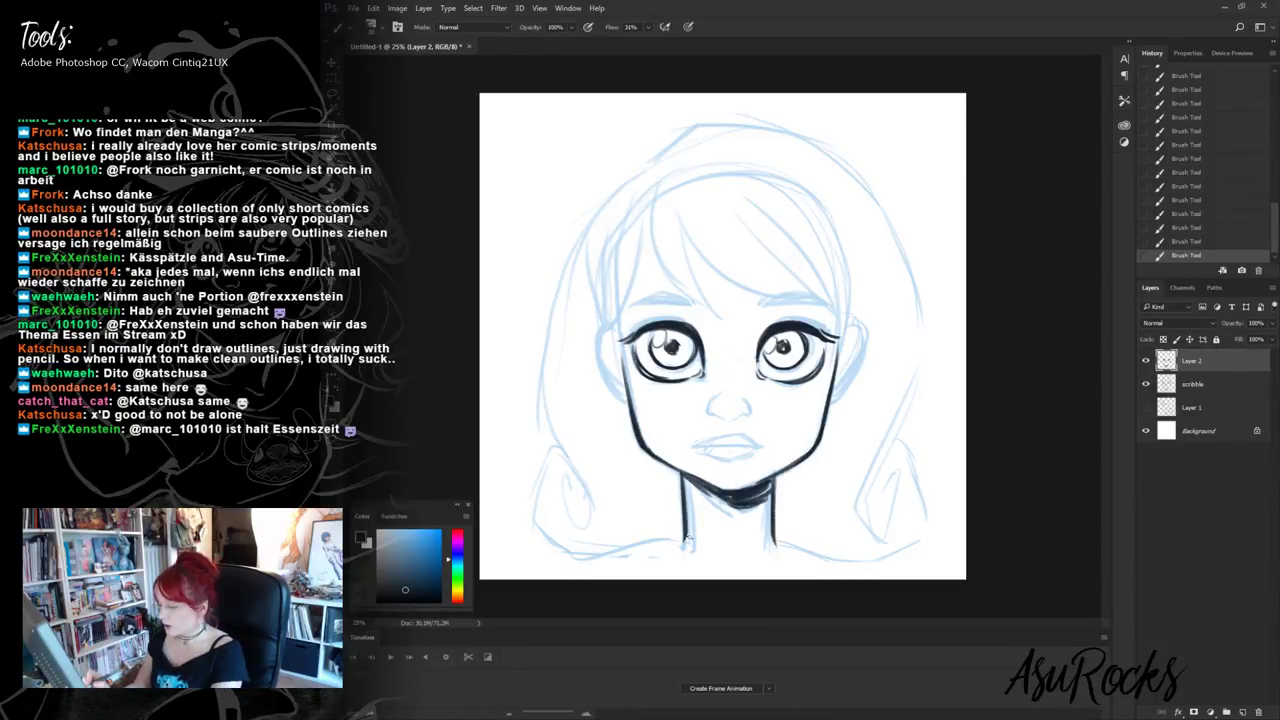
left_click_drag(685, 522, 672, 549)
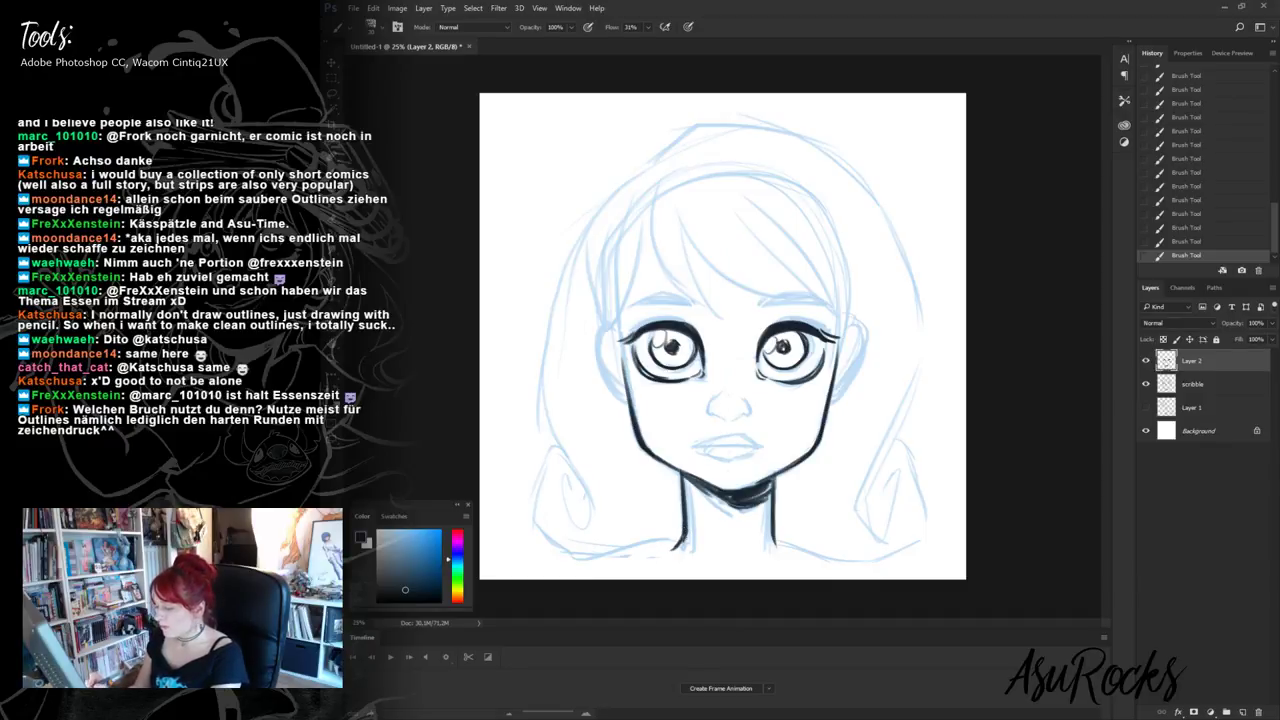
left_click_drag(774, 530, 780, 548)
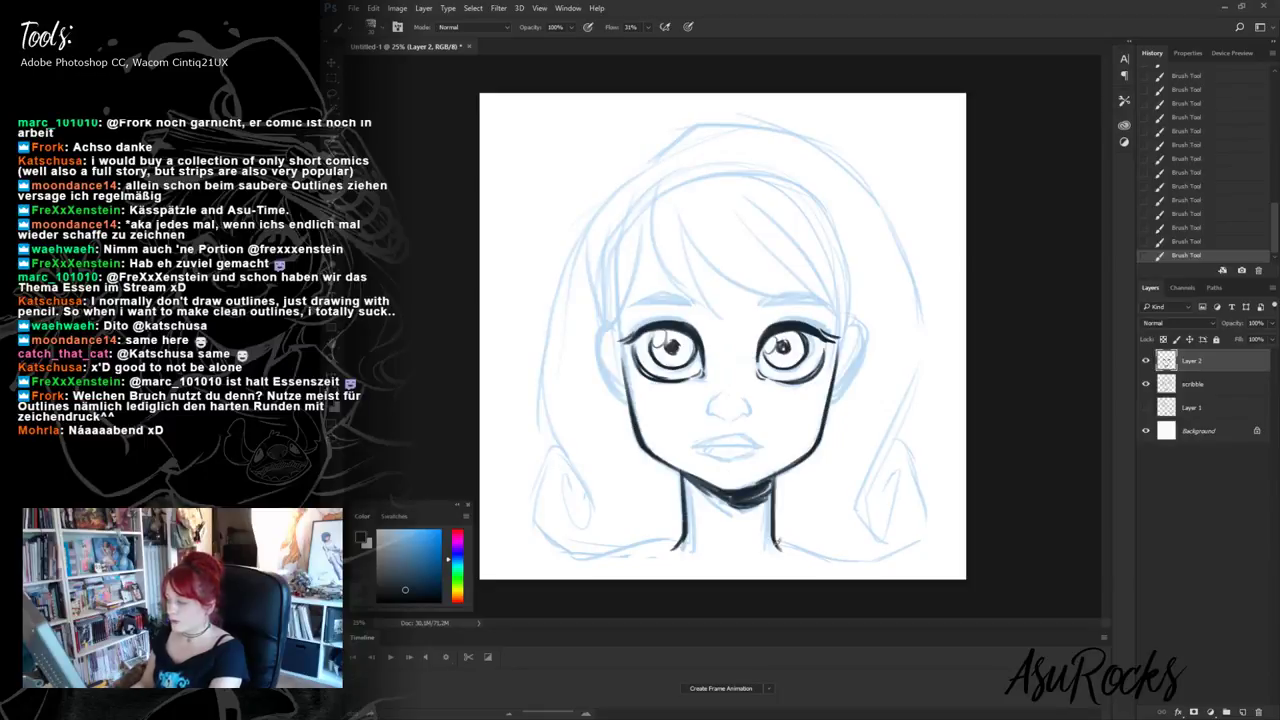
- Ink the nose with its nostrils and the slightly parted lips over the blue sketch
mouse_move(706, 400)
left_mouse_down()
mouse_move(737, 418)
mouse_move(754, 404)
mouse_move(750, 416)
left_mouse_up()
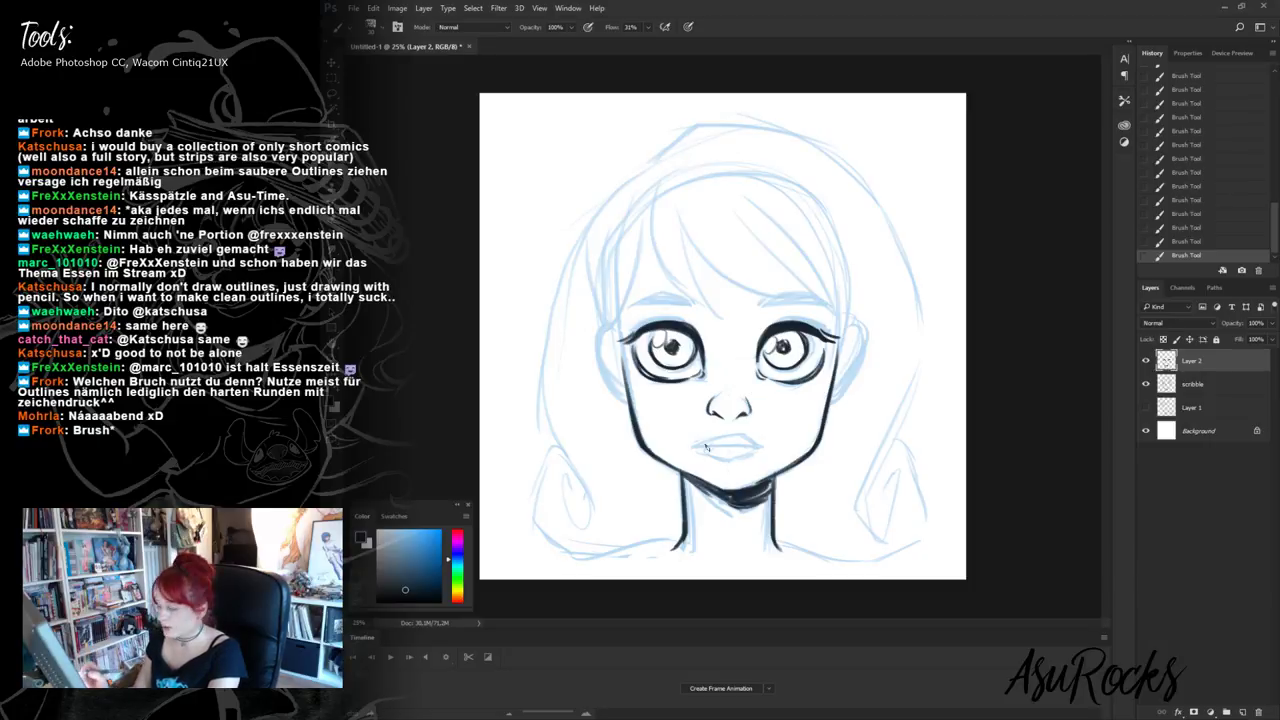
mouse_move(694, 450)
left_mouse_down()
mouse_move(767, 446)
mouse_move(734, 436)
mouse_move(760, 446)
mouse_move(730, 458)
mouse_move(760, 450)
mouse_move(713, 456)
left_mouse_up()
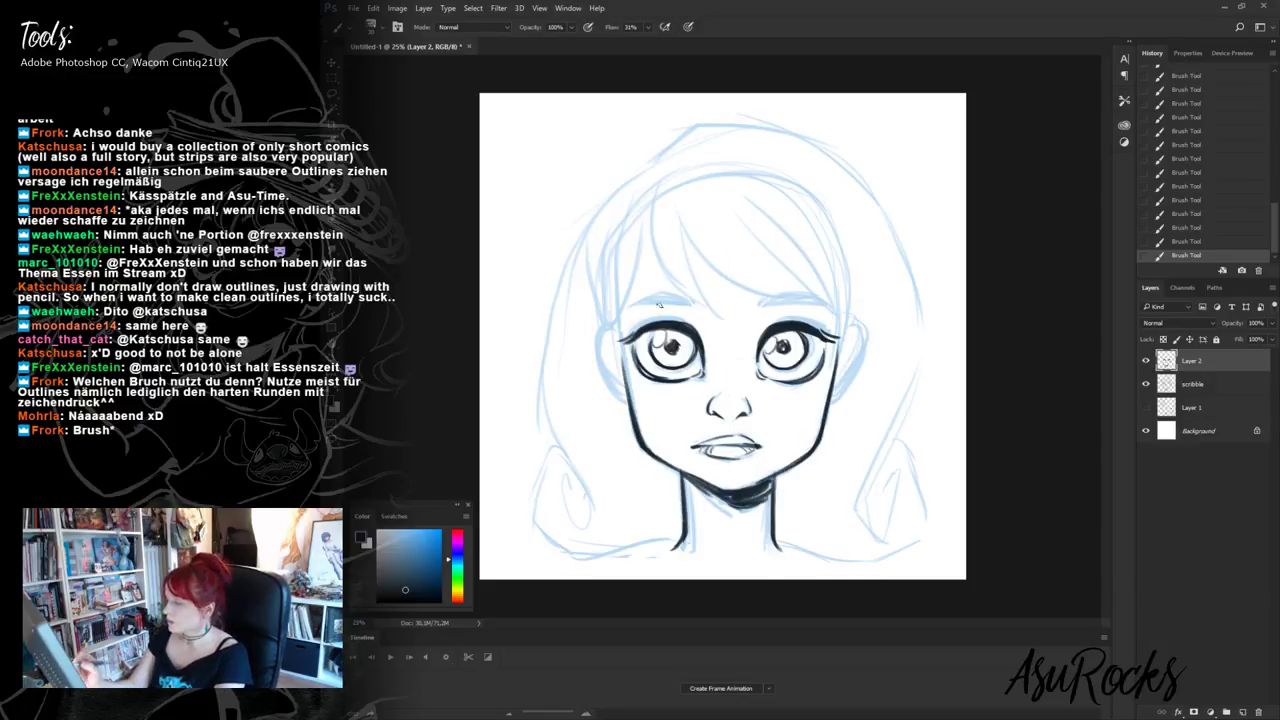
- Ink both eyebrows as thick, dark tapered arches over the sketched brows
mouse_move(628, 310)
left_mouse_down()
mouse_move(676, 298)
mouse_move(696, 312)
mouse_move(636, 305)
left_mouse_up()
mouse_move(756, 308)
left_mouse_down()
mouse_move(812, 300)
mouse_move(834, 312)
left_mouse_up()
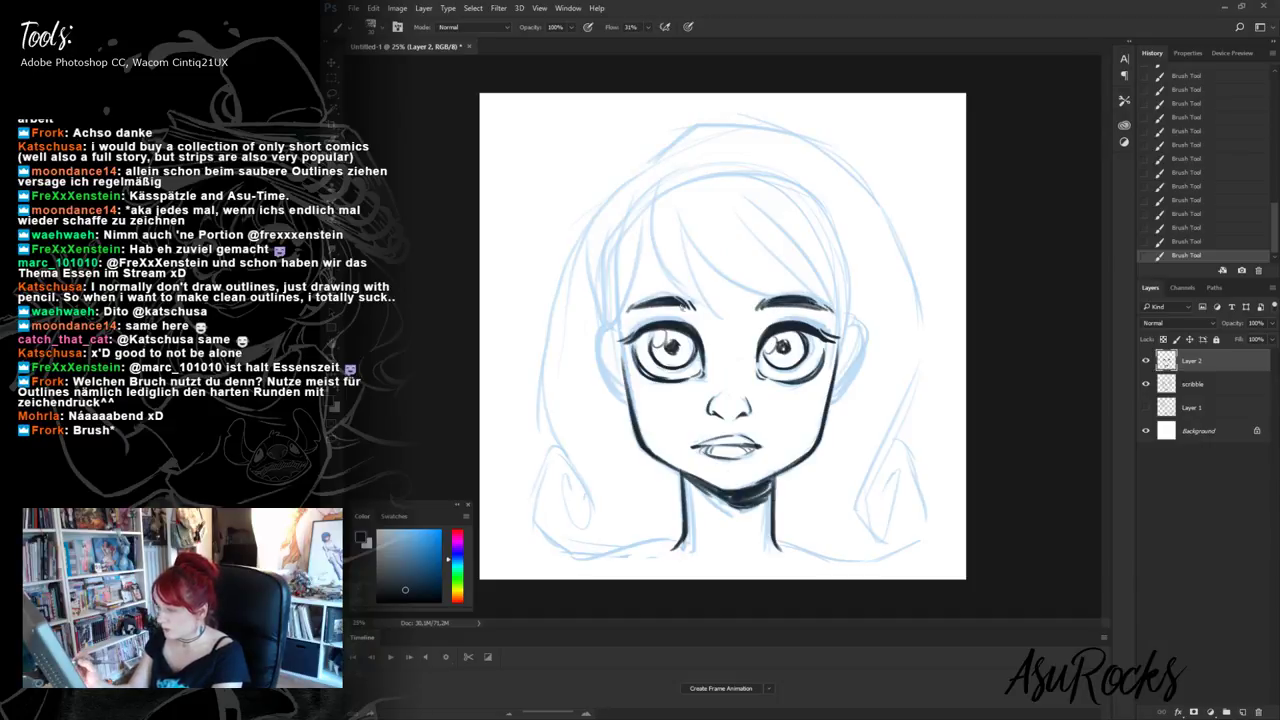
- Darken the left eyebrow and ink the outline of the left ear, redoing its lower curve where it meets the face
left_click_drag(686, 306, 650, 310)
left_click_drag(652, 308, 624, 314)
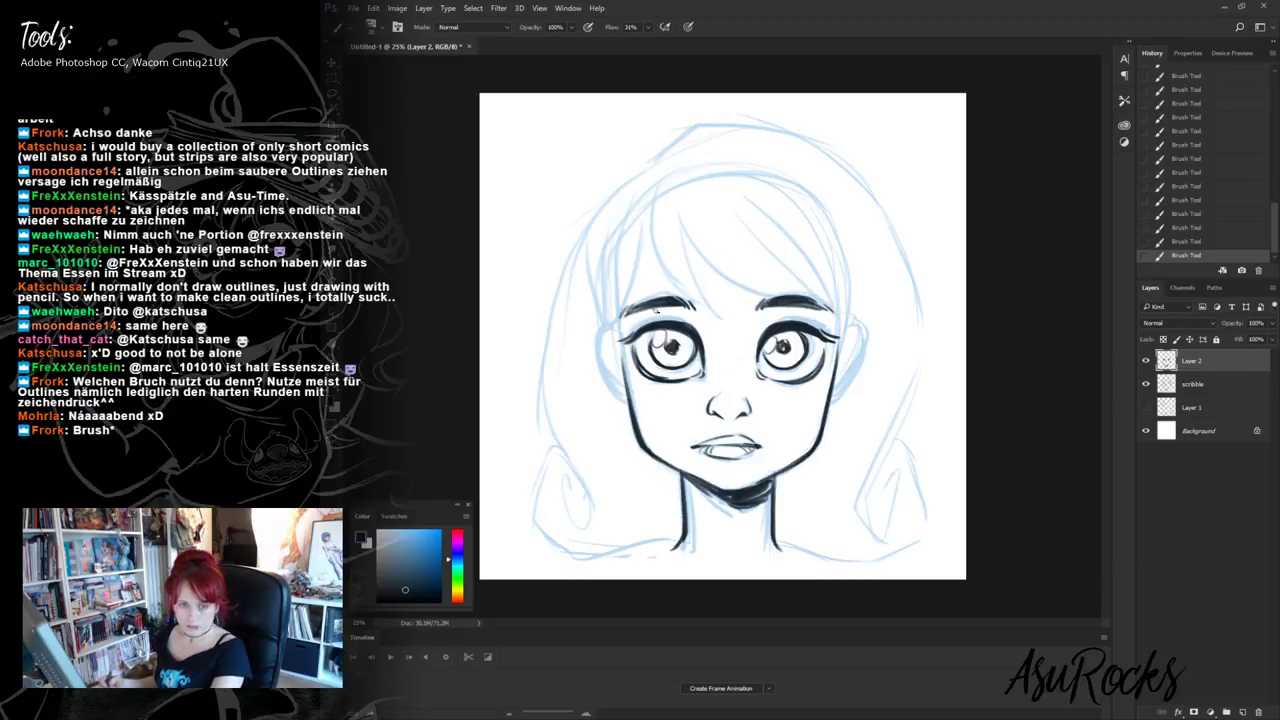
mouse_move(614, 334)
left_mouse_down()
mouse_move(603, 363)
mouse_move(626, 402)
left_mouse_up()
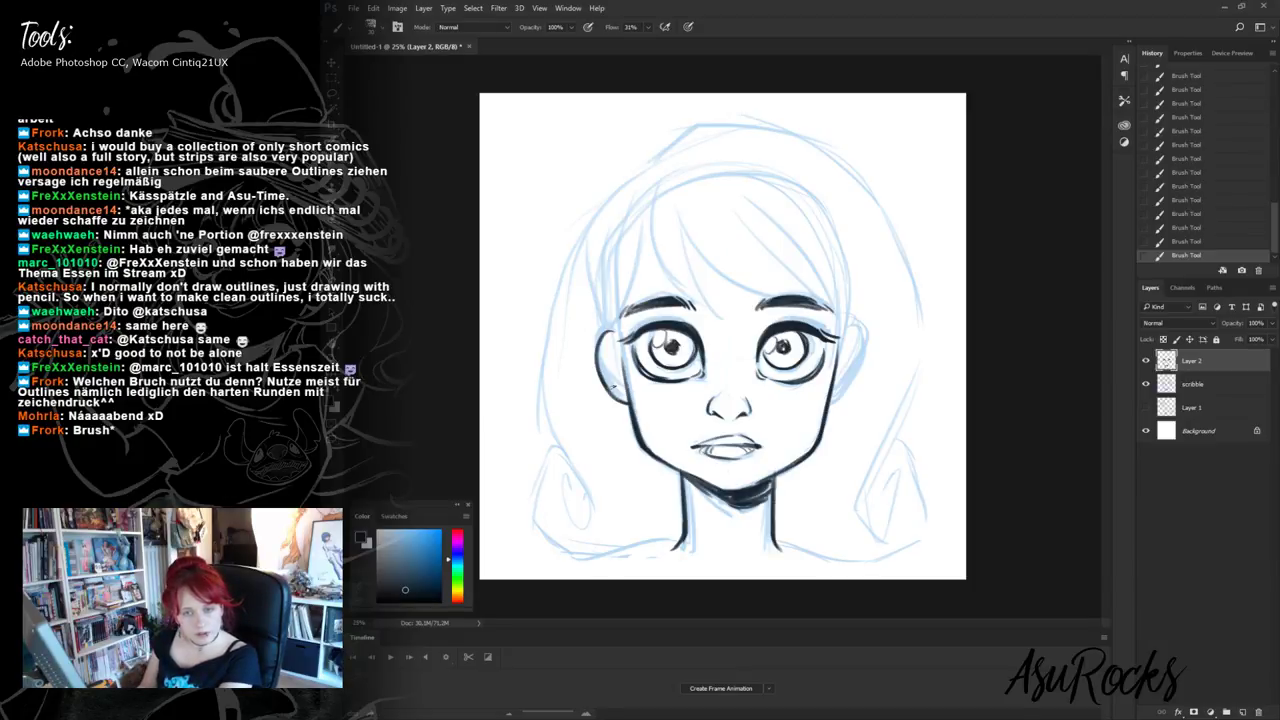
left_click(1146, 243)
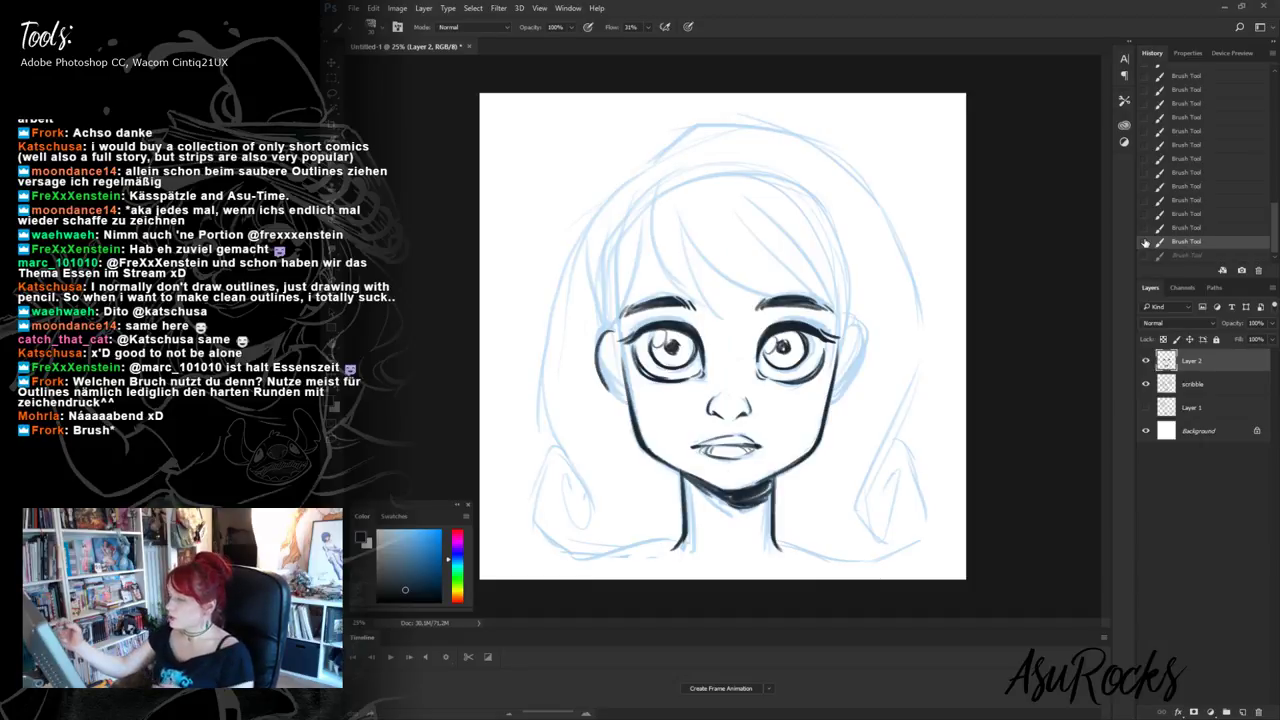
left_click_drag(604, 382, 630, 406)
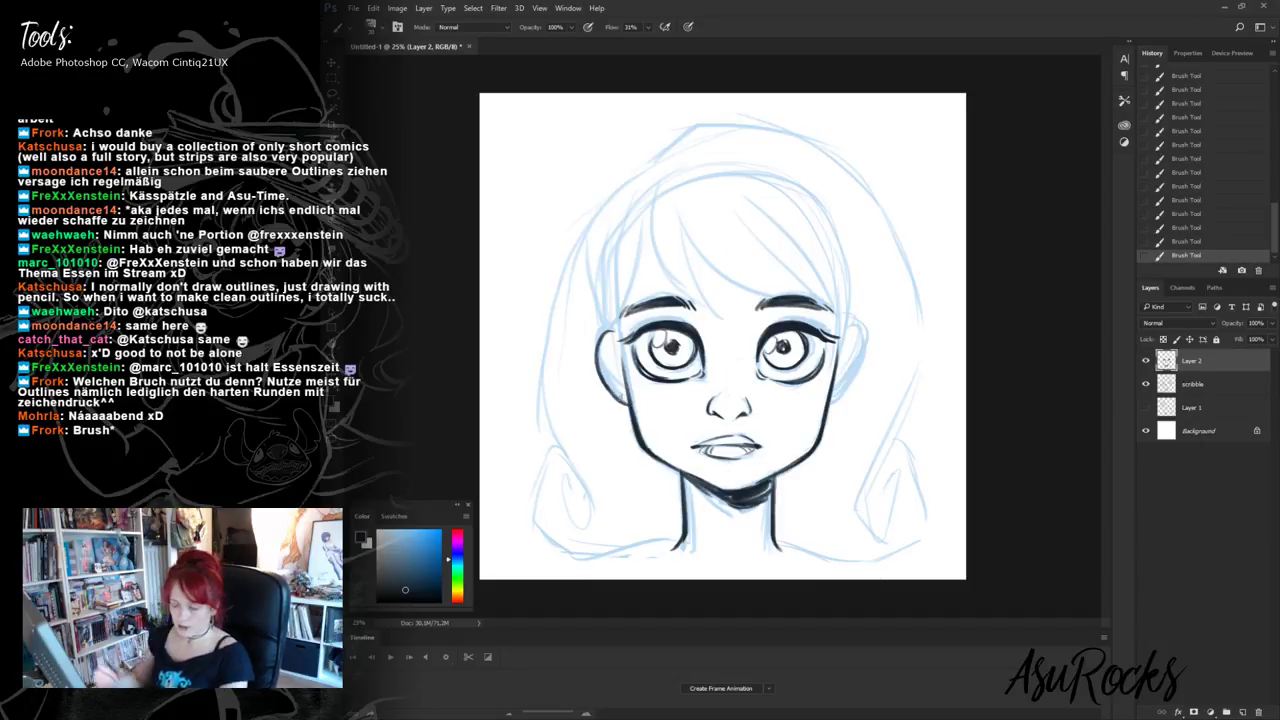
- Examine the brush texture of the inked lines around the left eye at close range
key("ctrl+plus")
key("ctrl+plus")
key("ctrl+plus")
key("ctrl+plus")
key("ctrl+plus")
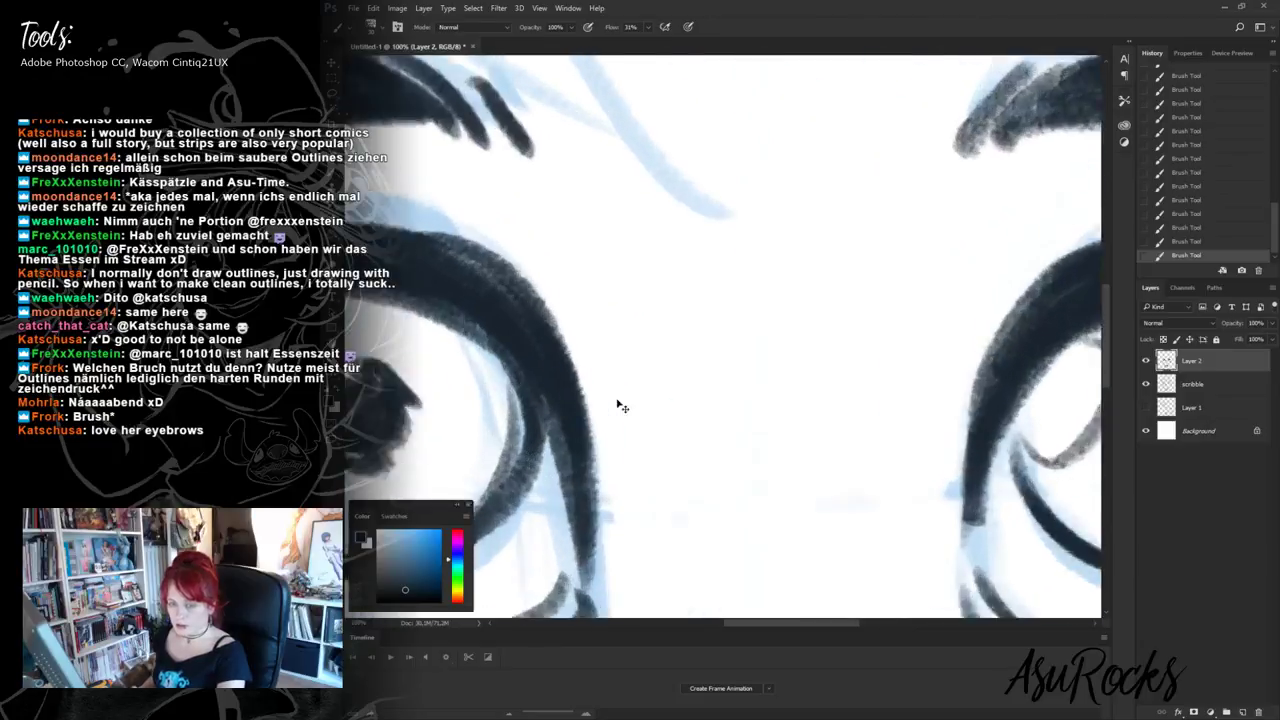
left_click_drag(631, 383, 895, 371)
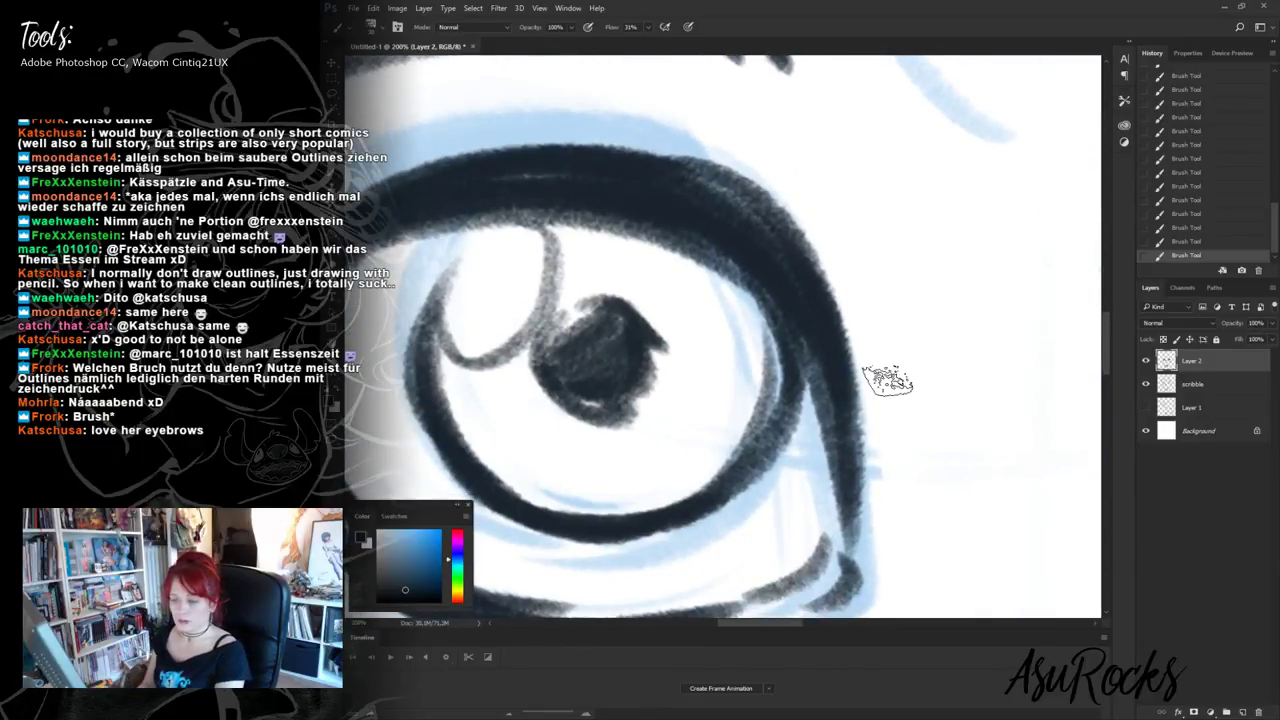
scroll(887, 380, "down", 1)
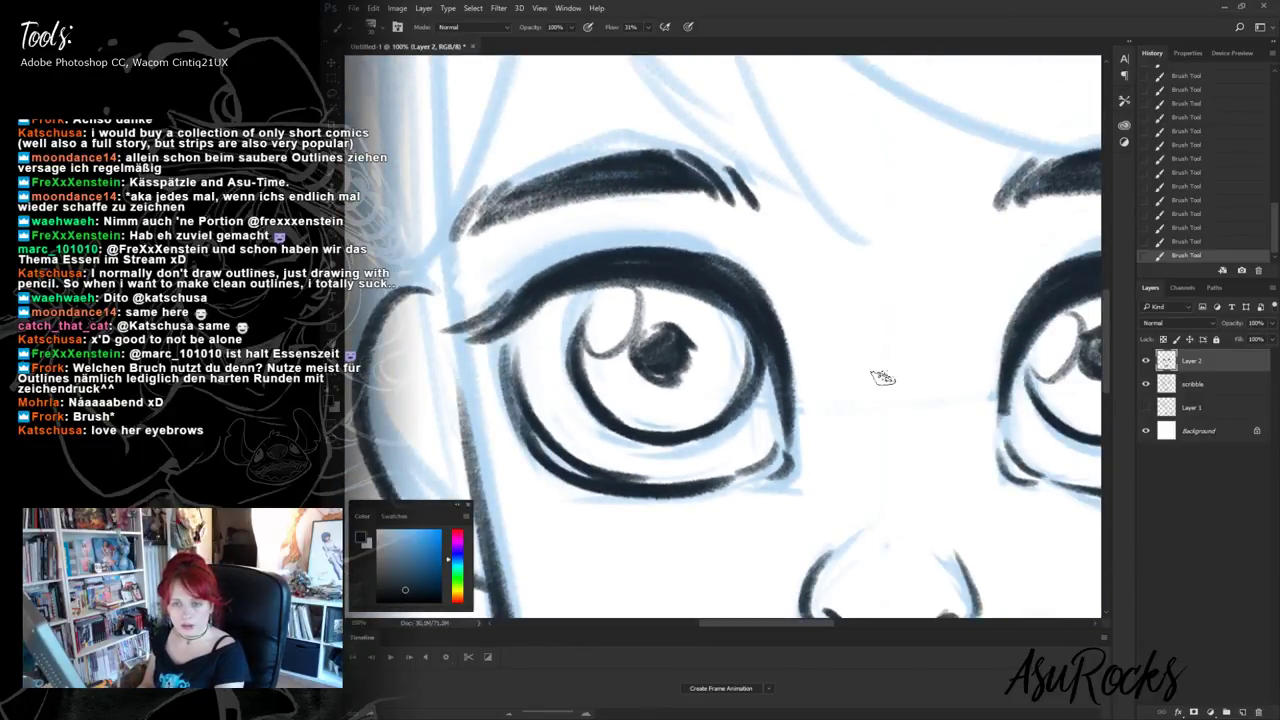
scroll(882, 377, "down", 4)
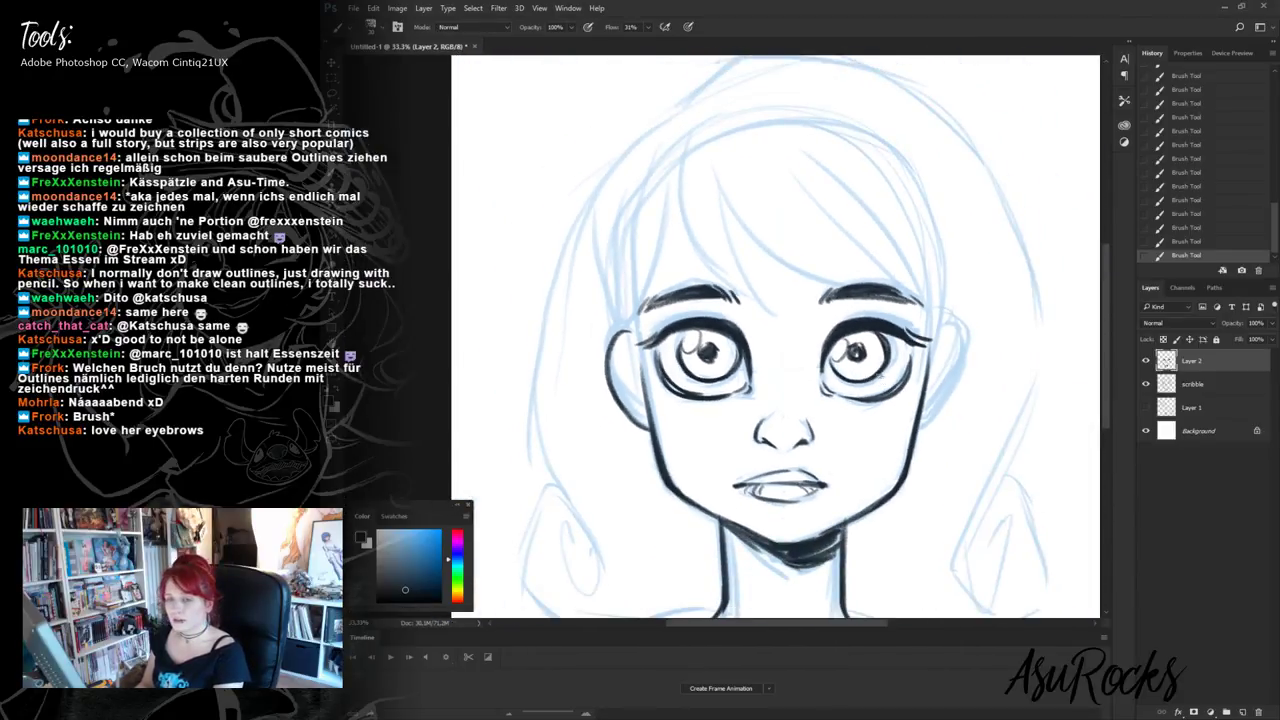
scroll(878, 375, "down", 1)
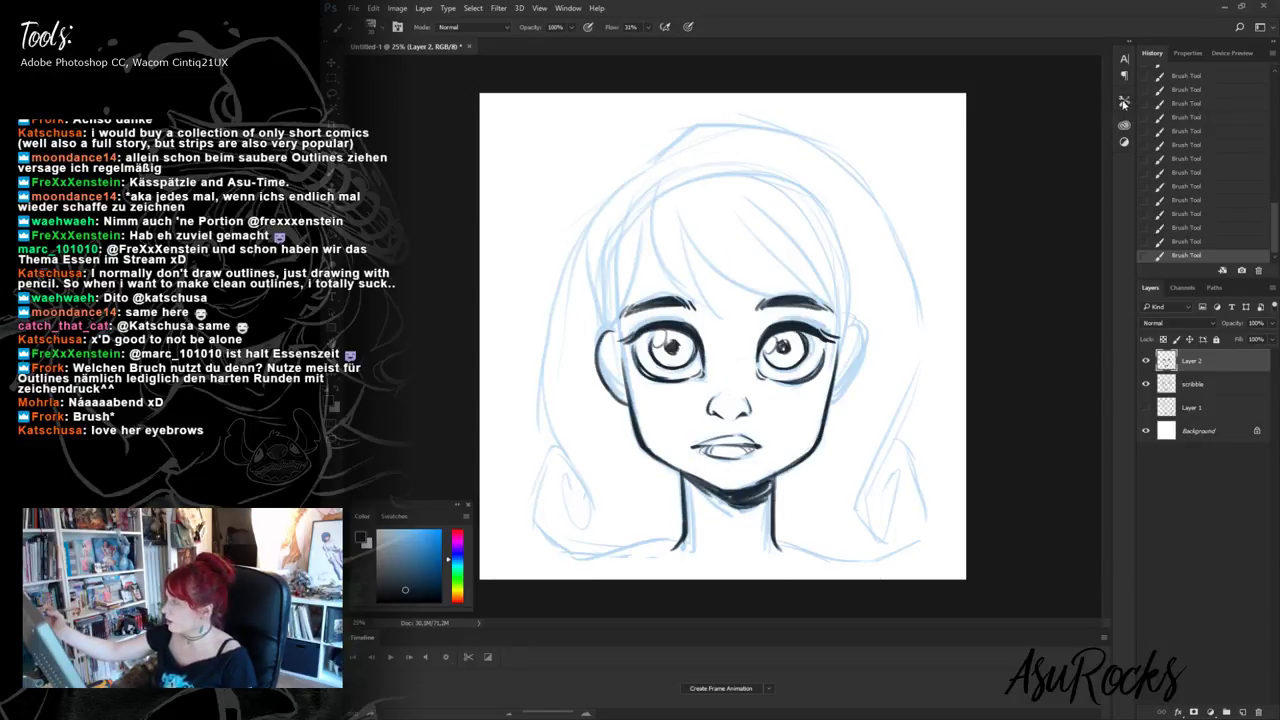
- Test the BASIC Ink brush preset with a long stroke down the middle of the face and undo it
left_click(1124, 100)
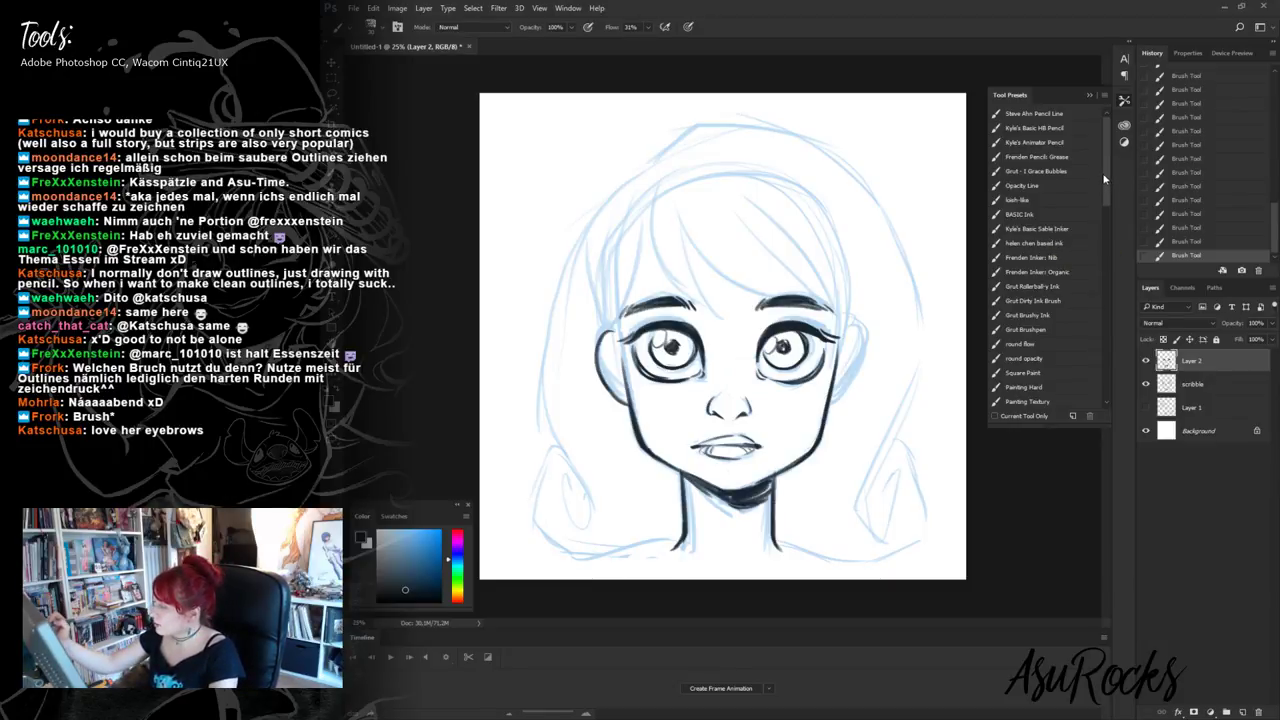
left_click(1045, 214)
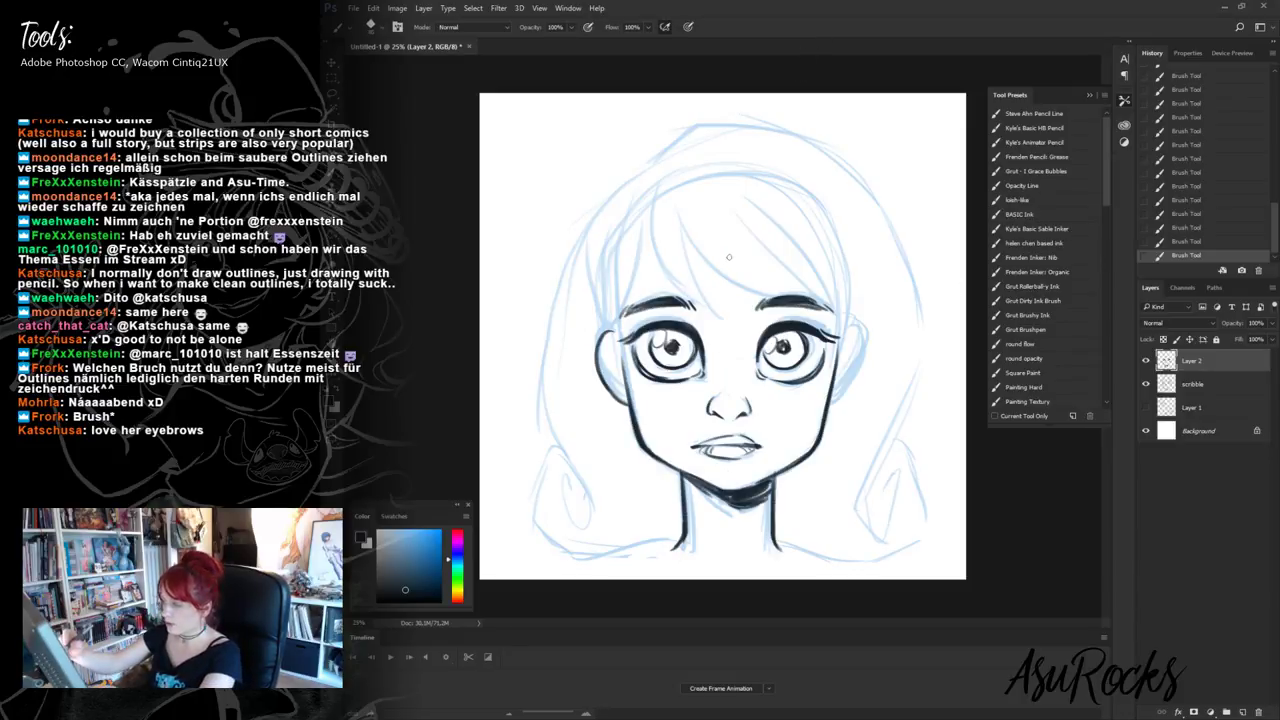
left_click_drag(711, 207, 729, 345)
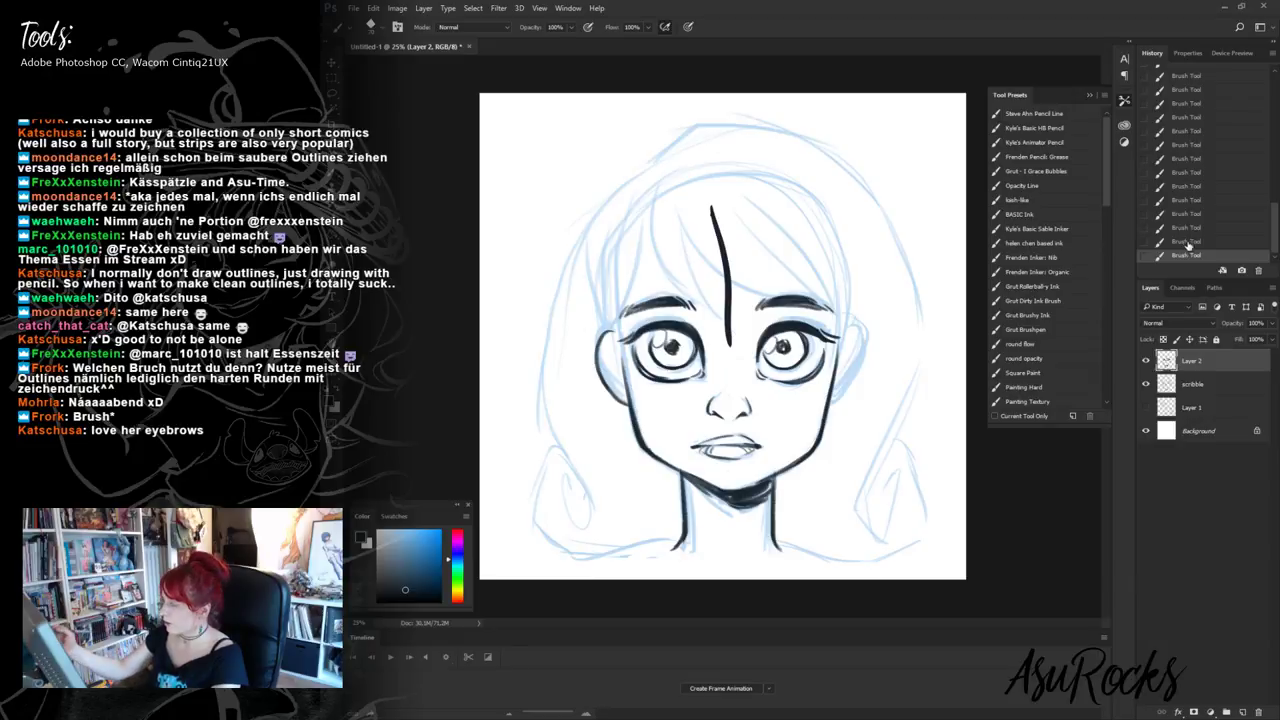
key("ctrl+z")
left_click_drag(688, 197, 737, 415)
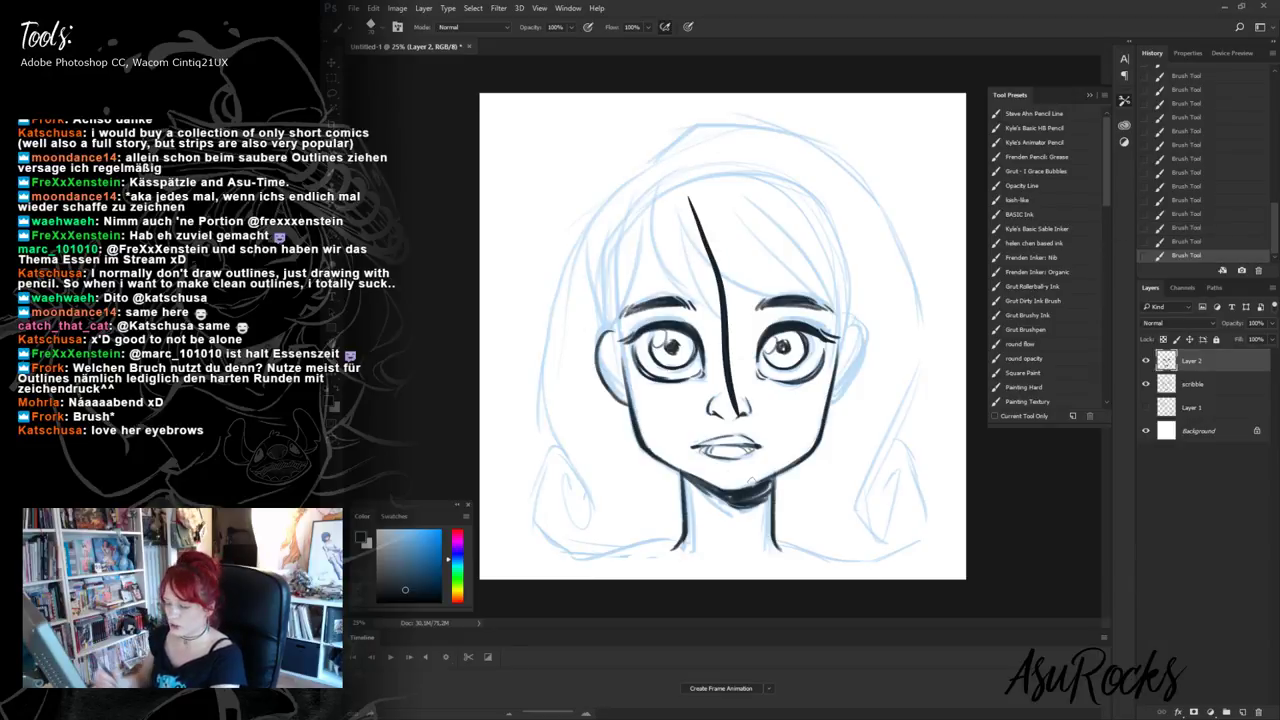
key("ctrl+plus")
key("ctrl+plus")
key("ctrl+plus")
key("ctrl+plus")
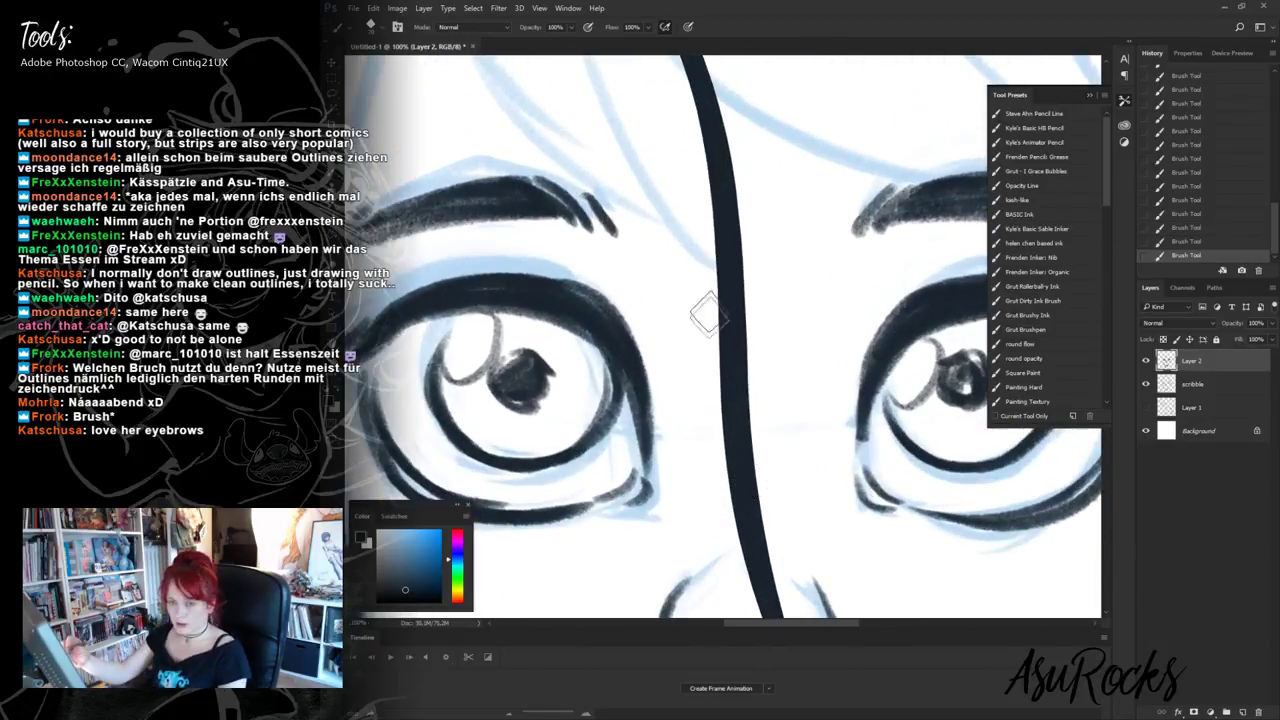
scroll(725, 388, "down", 3)
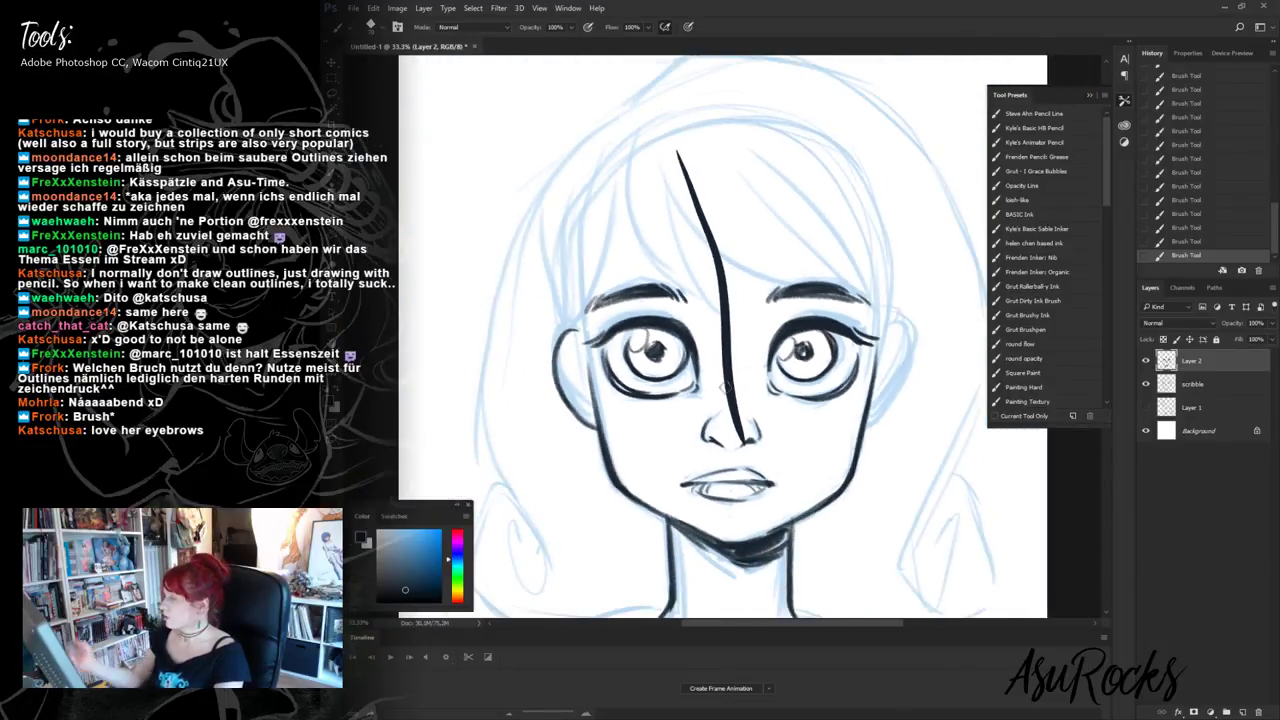
key("ctrl+z")
key("ctrl+minus")
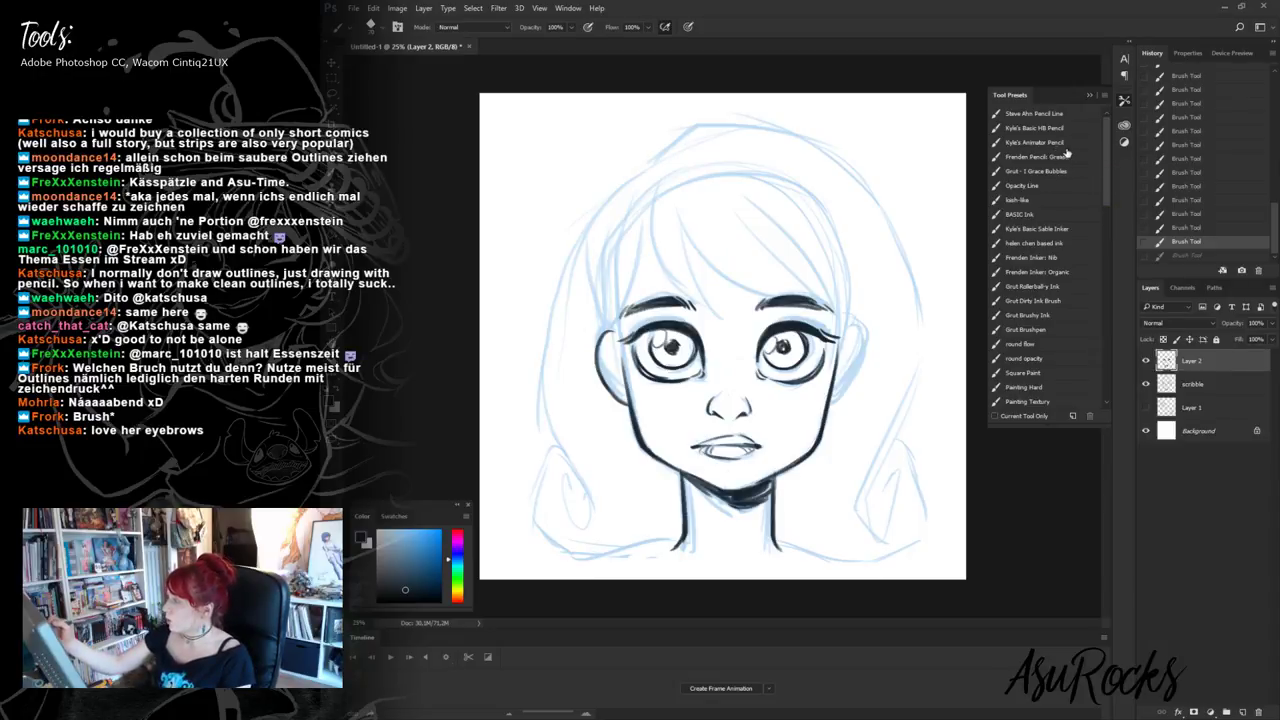
- Test the Steve Ahn Pencil Line preset with a cluster of long tapered strokes over the left side of the hair
left_click(1057, 115)
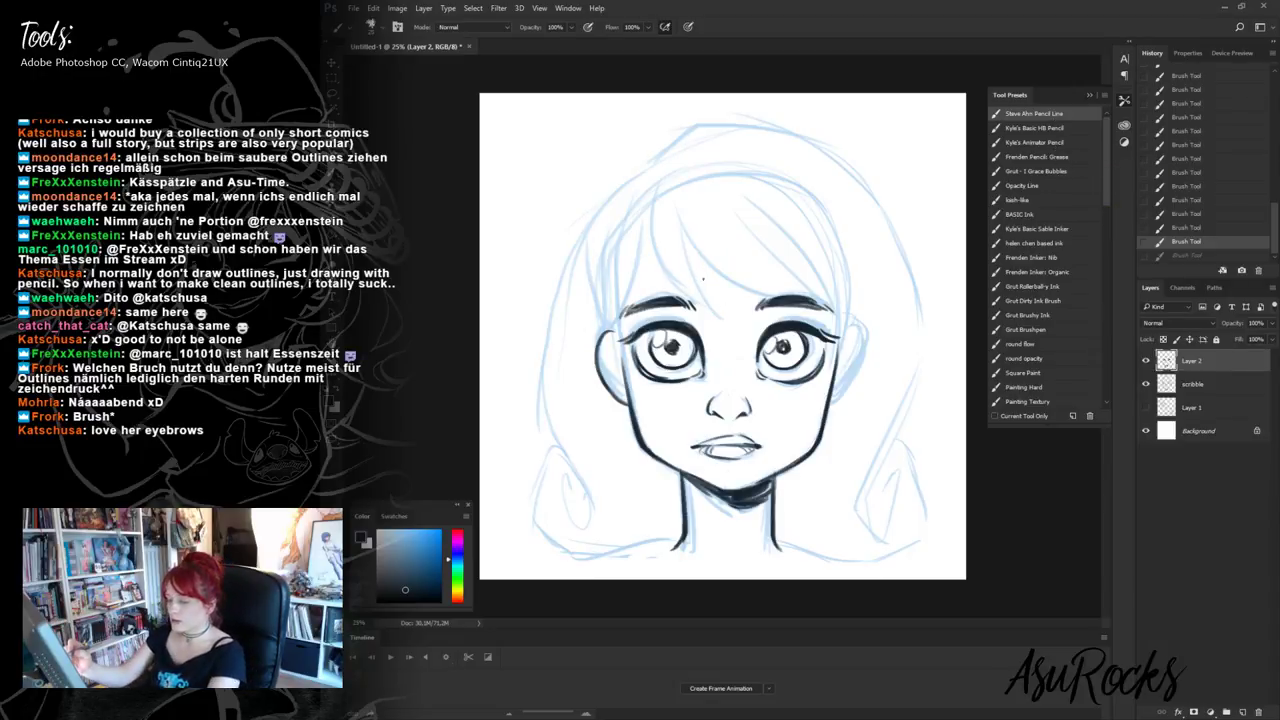
mouse_move(578, 258)
left_mouse_down()
mouse_move(527, 378)
mouse_move(542, 412)
left_mouse_up()
mouse_move(572, 286)
left_mouse_down()
mouse_move(556, 452)
mouse_move(570, 422)
left_mouse_up()
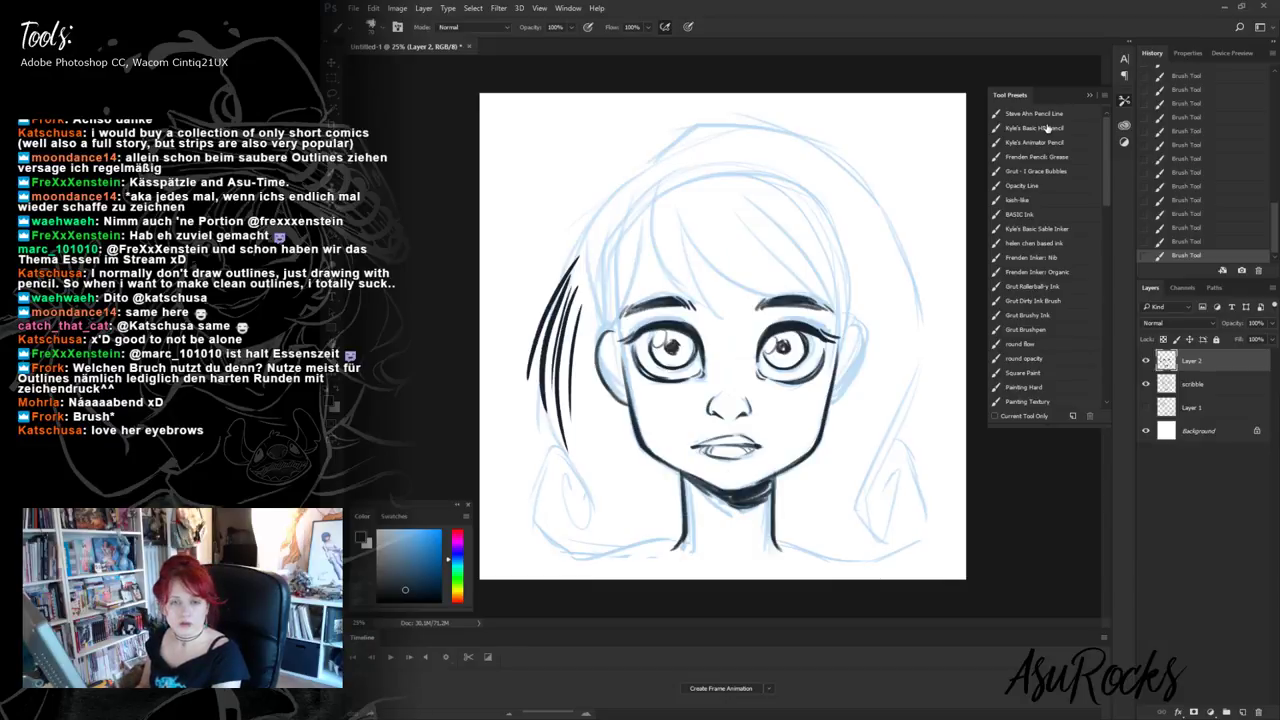
key("ctrl+plus")
key("ctrl+plus")
left_click_drag(530, 358, 773, 370)
key("ctrl+minus")
key("ctrl+minus")
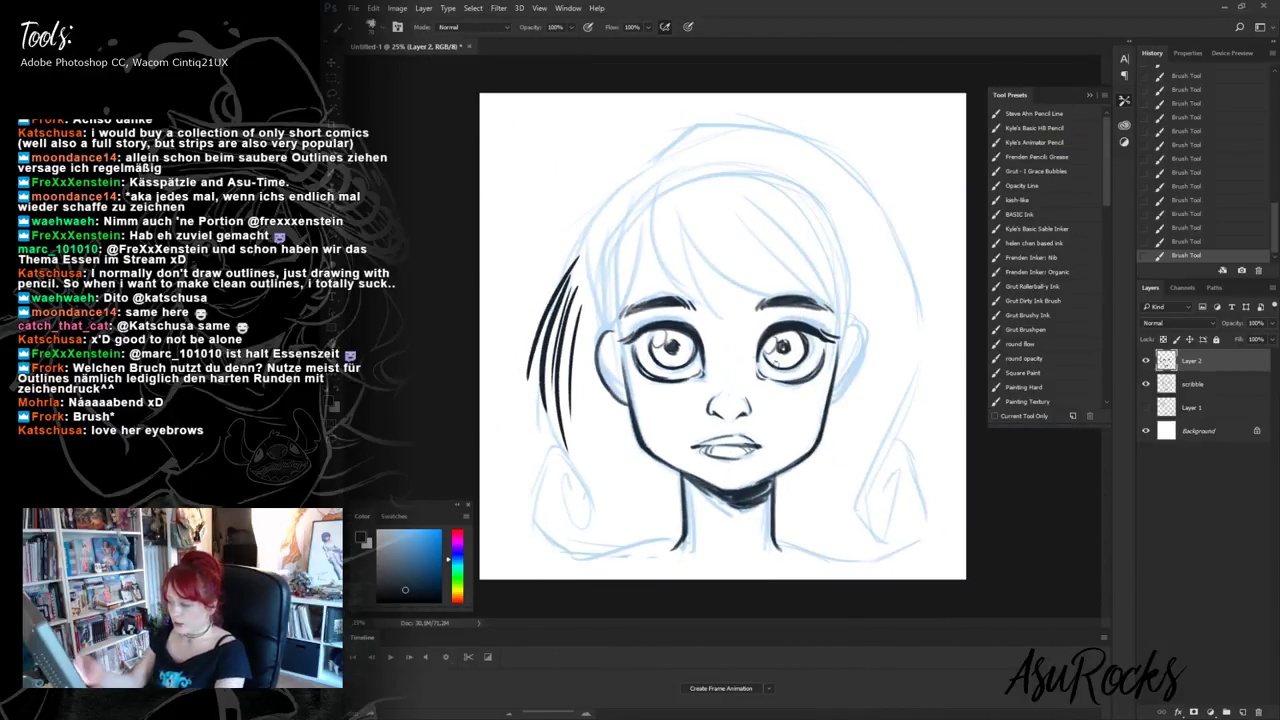
- Add more curved, tapered test strokes just outside the left edge of the sketched hair
key("ctrl+plus")
key("ctrl+plus")
key("ctrl+plus")
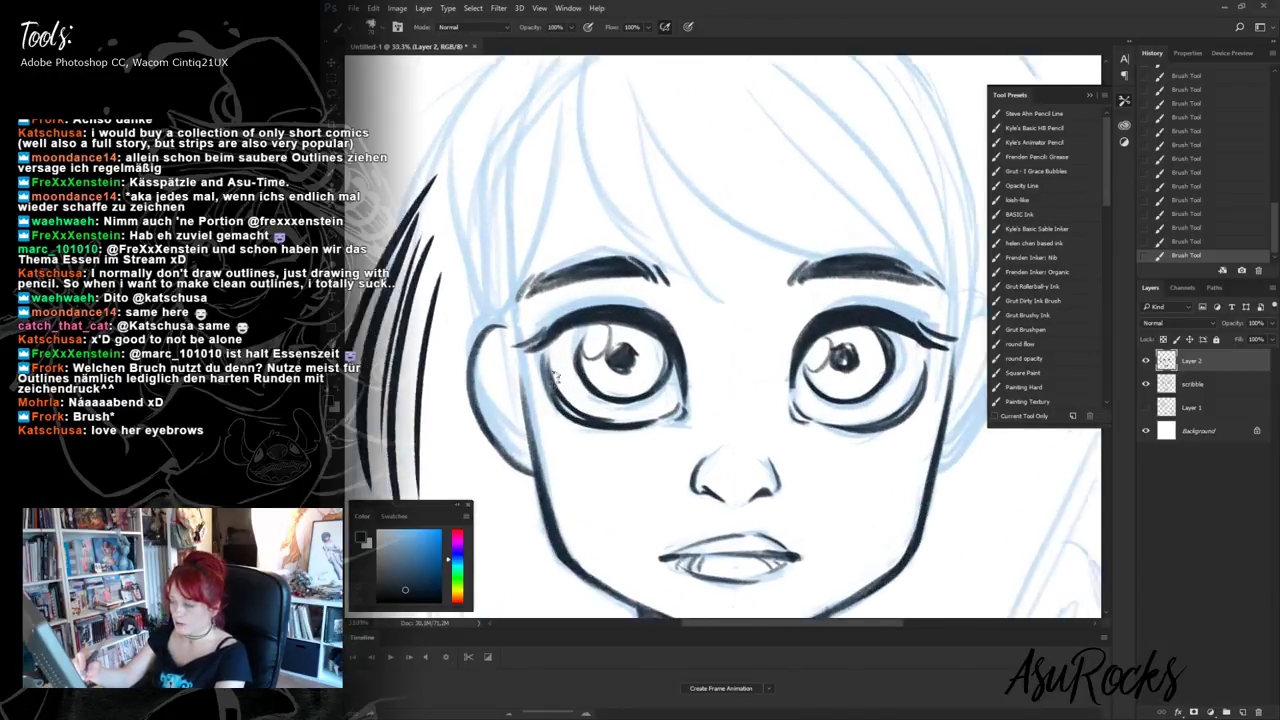
mouse_move(517, 329)
left_mouse_down()
mouse_move(731, 319)
mouse_move(768, 297)
mouse_move(622, 324)
left_mouse_up()
left_click_drag(611, 200, 551, 420)
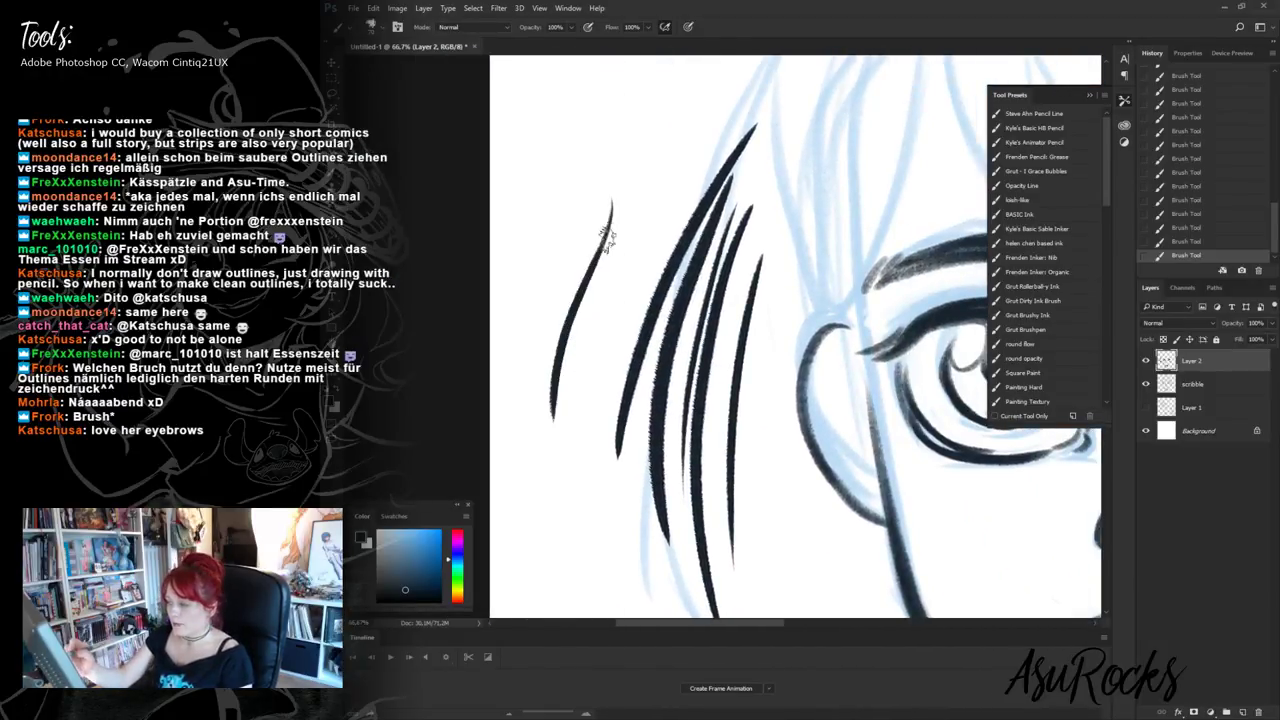
mouse_move(606, 228)
left_mouse_down()
mouse_move(572, 365)
mouse_move(594, 529)
left_mouse_up()
left_click_drag(548, 380, 597, 557)
left_click_drag(537, 446, 630, 598)
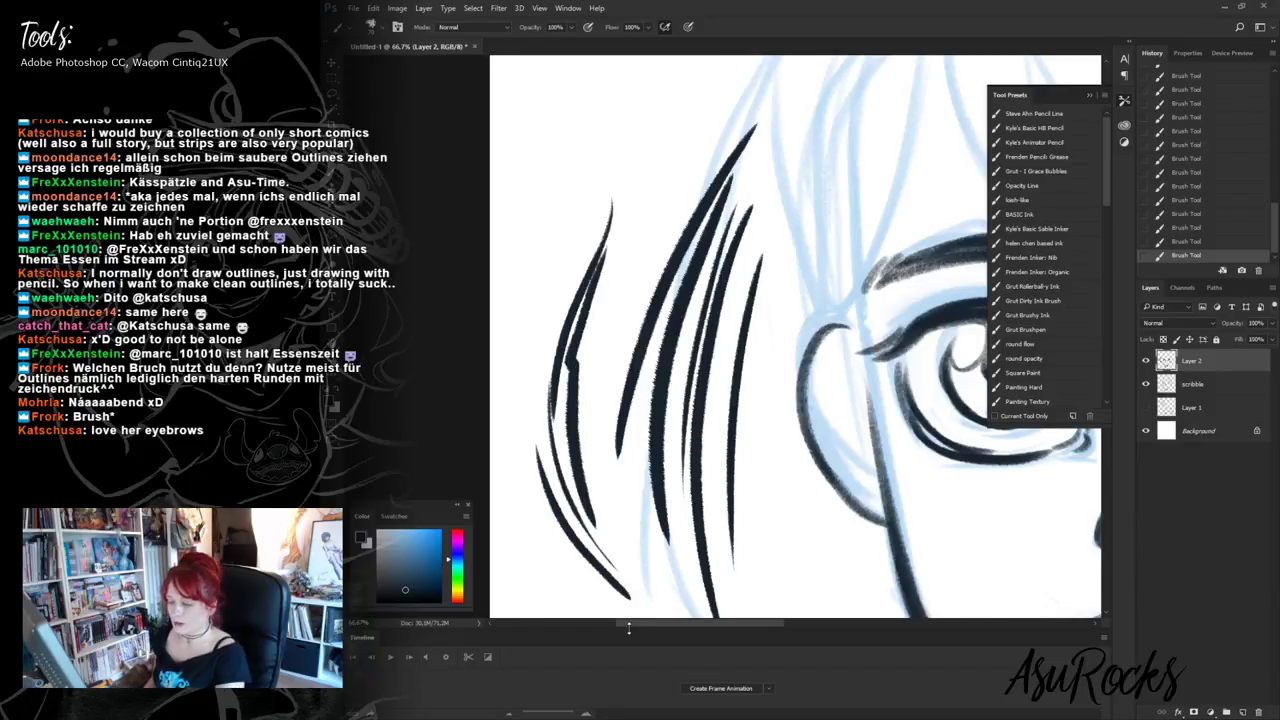
key("ctrl+minus")
key("ctrl+minus")
key("ctrl+minus")
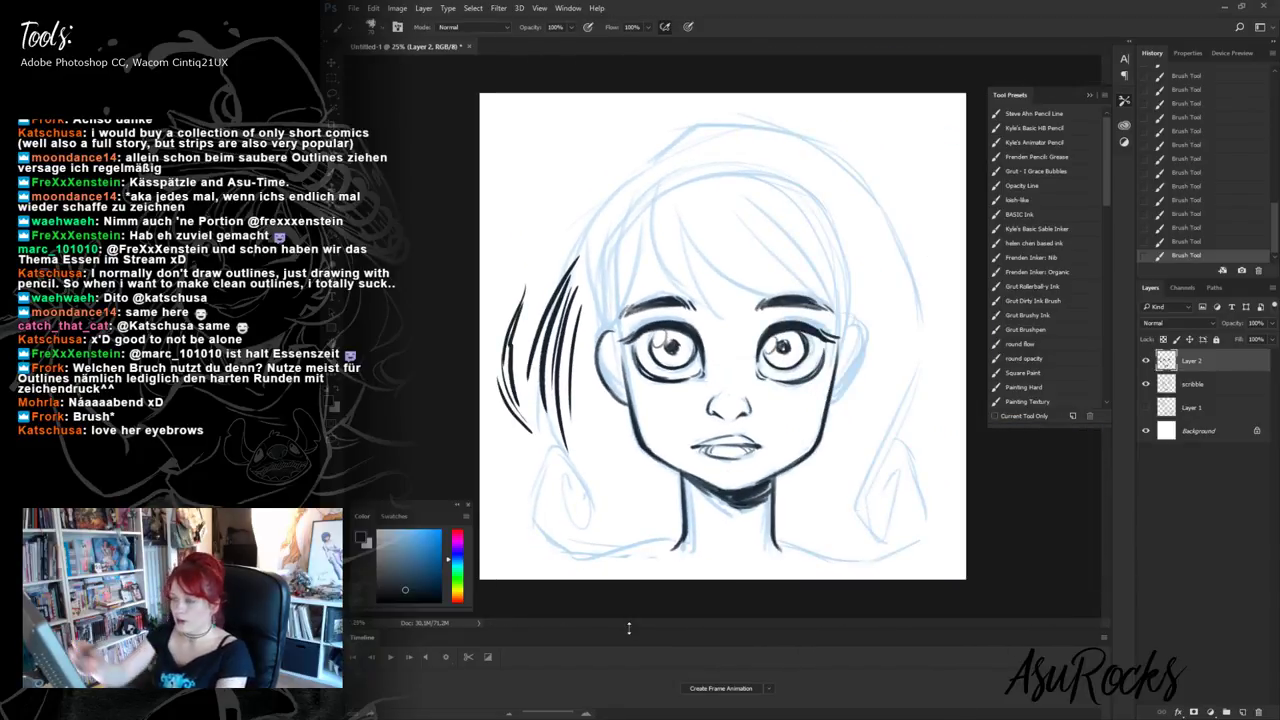
- Lasso all the test strokes beside the head, clear them from Layer 2 and deselect
key("l")
mouse_move(604, 246)
left_mouse_down()
mouse_move(589, 478)
mouse_move(533, 541)
mouse_move(498, 248)
mouse_move(606, 234)
left_mouse_up()
key("Delete")
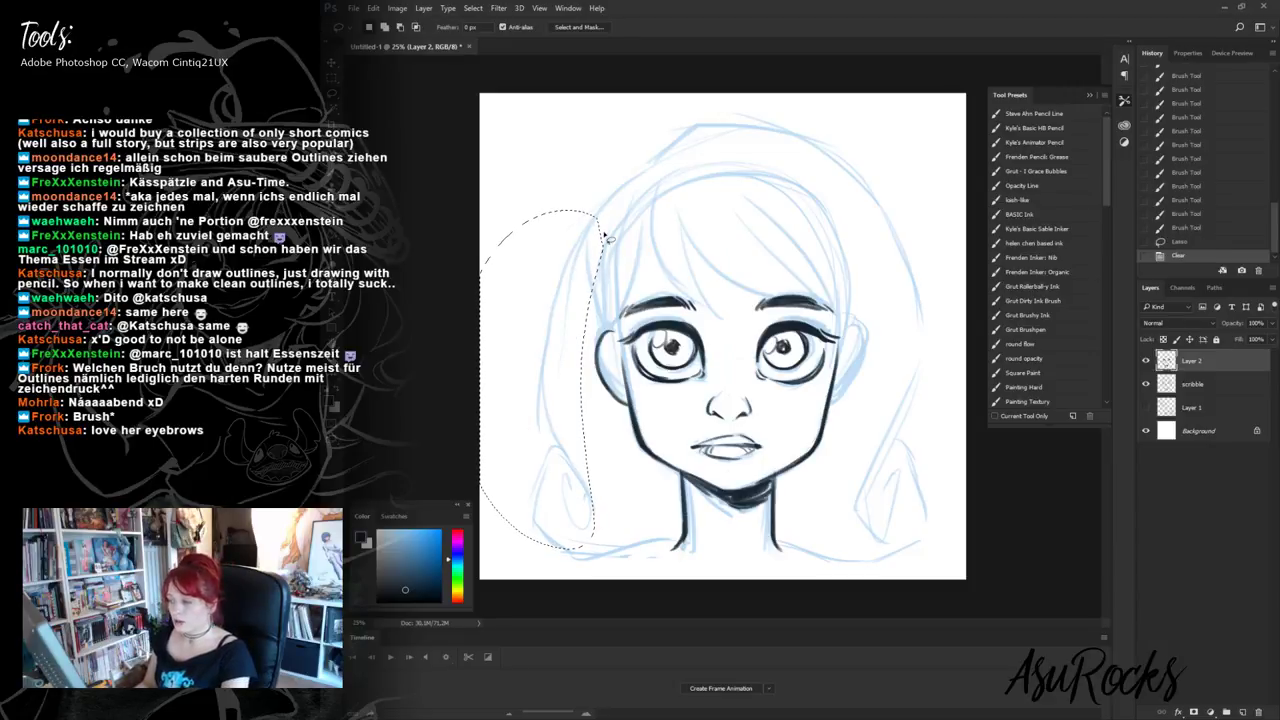
key("ctrl+d")
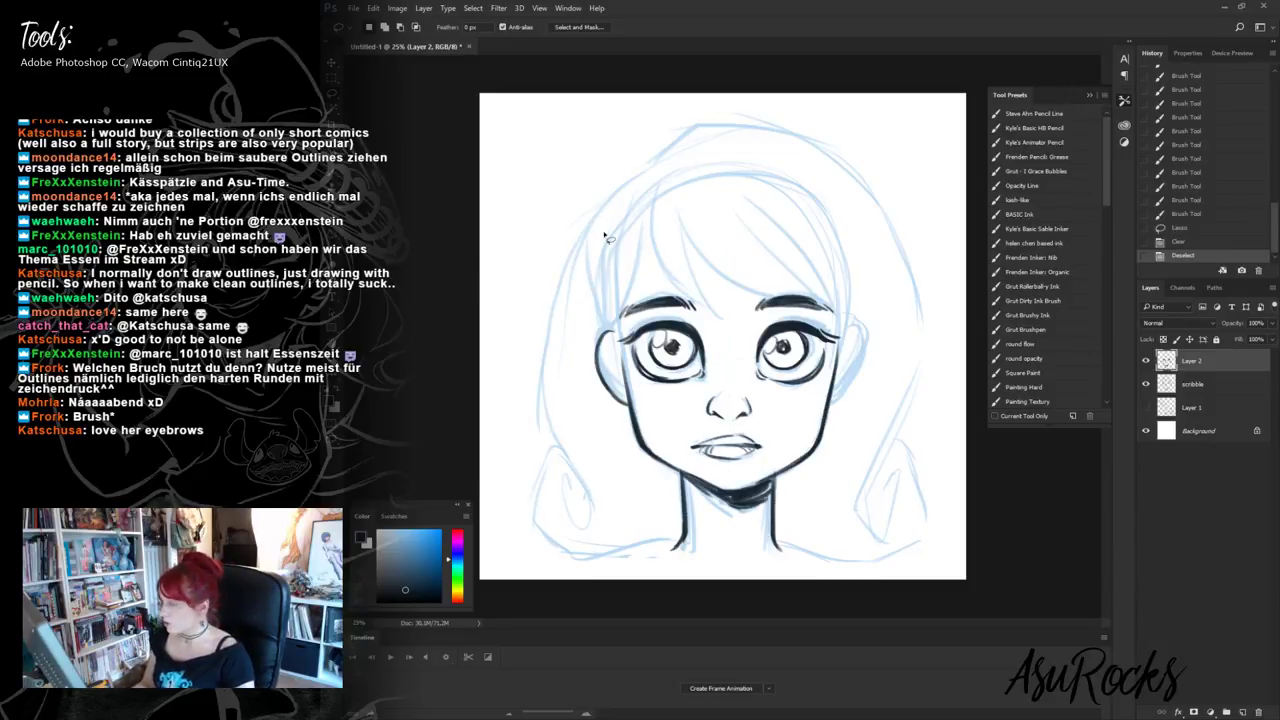
- Ink the right ear and the inner folds of both ears with Kyle's Basic HB Pencil in the dark line colour sampled from the drawing
left_click(1072, 128)
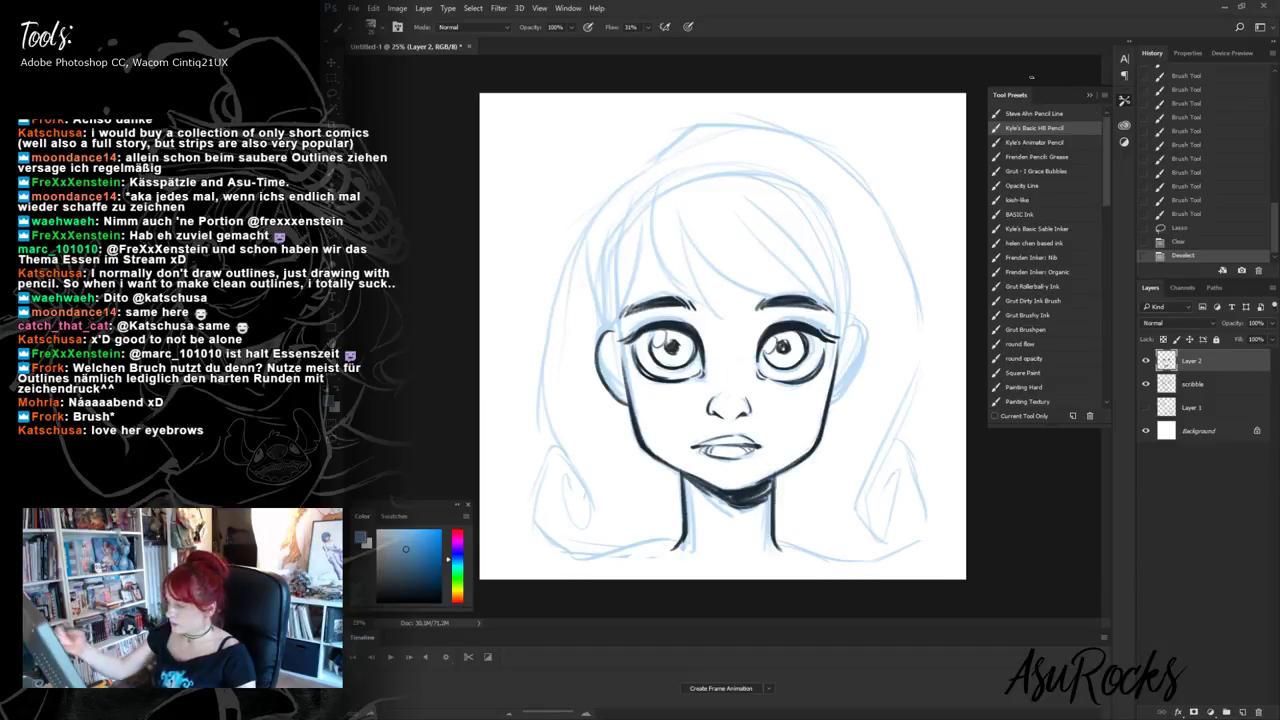
key("alt")
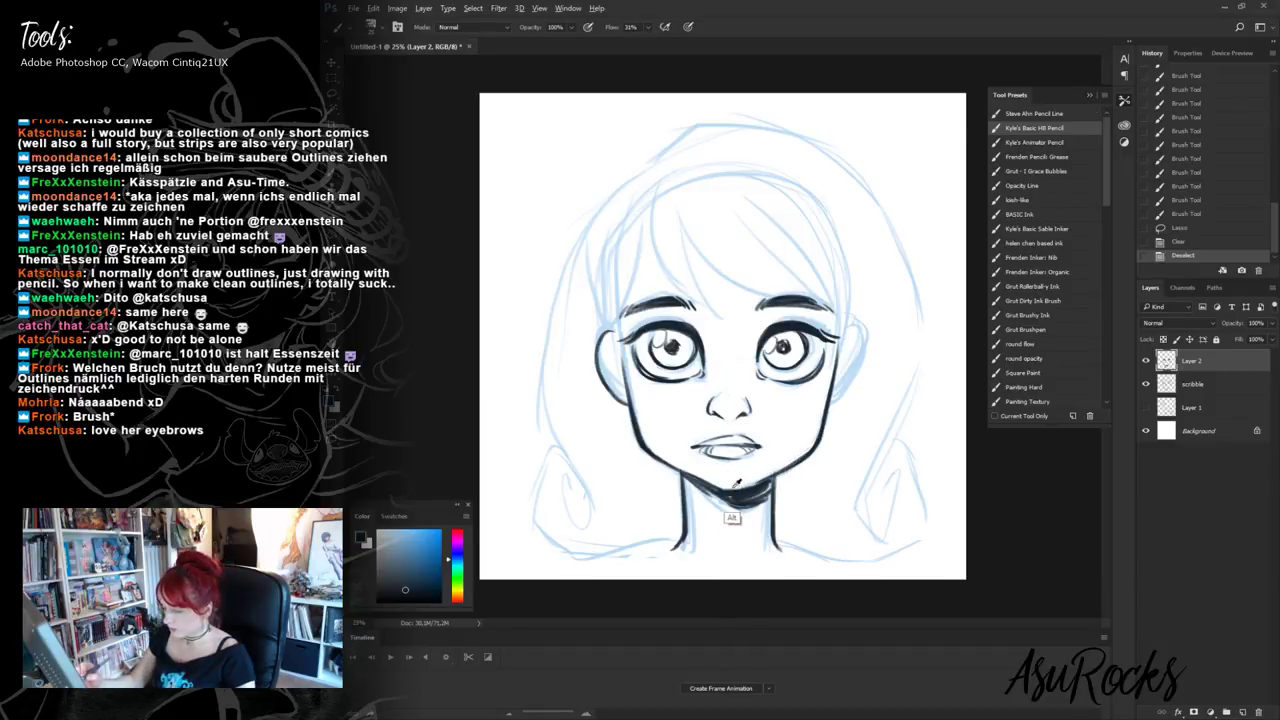
left_click(793, 326, "alt")
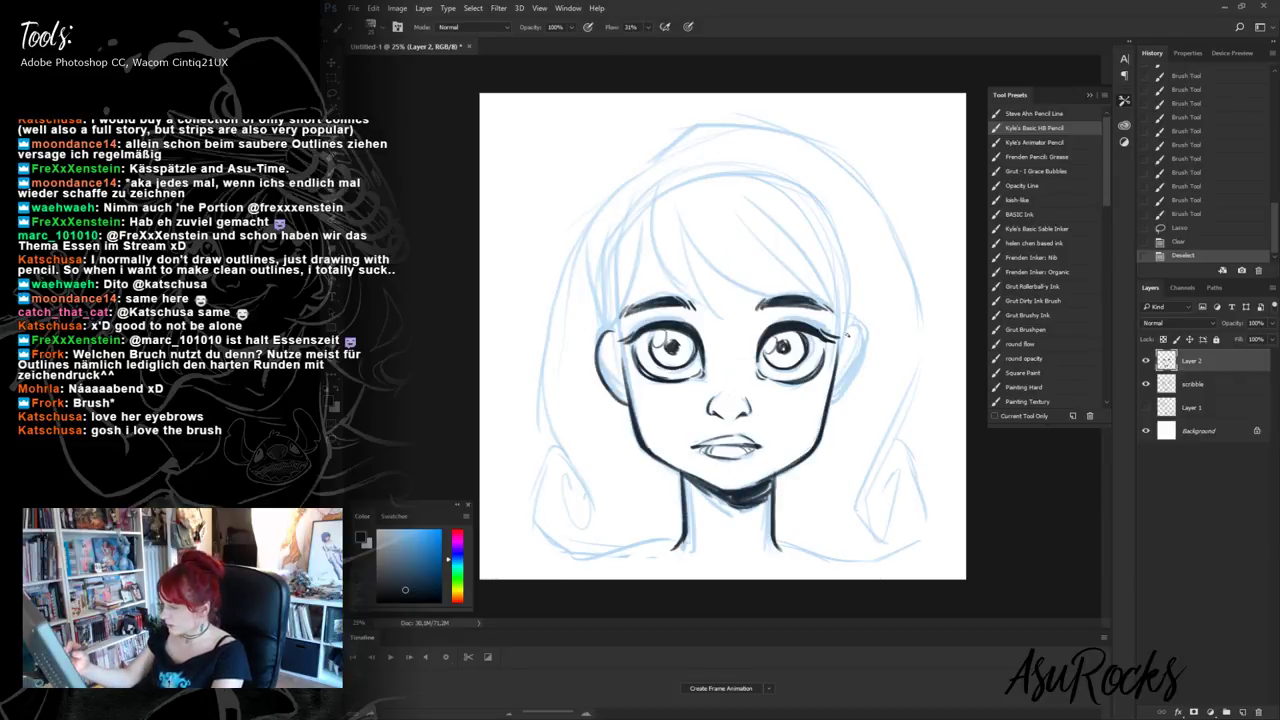
mouse_move(846, 330)
left_mouse_down()
mouse_move(861, 359)
mouse_move(836, 400)
left_mouse_up()
left_click_drag(862, 356, 830, 403)
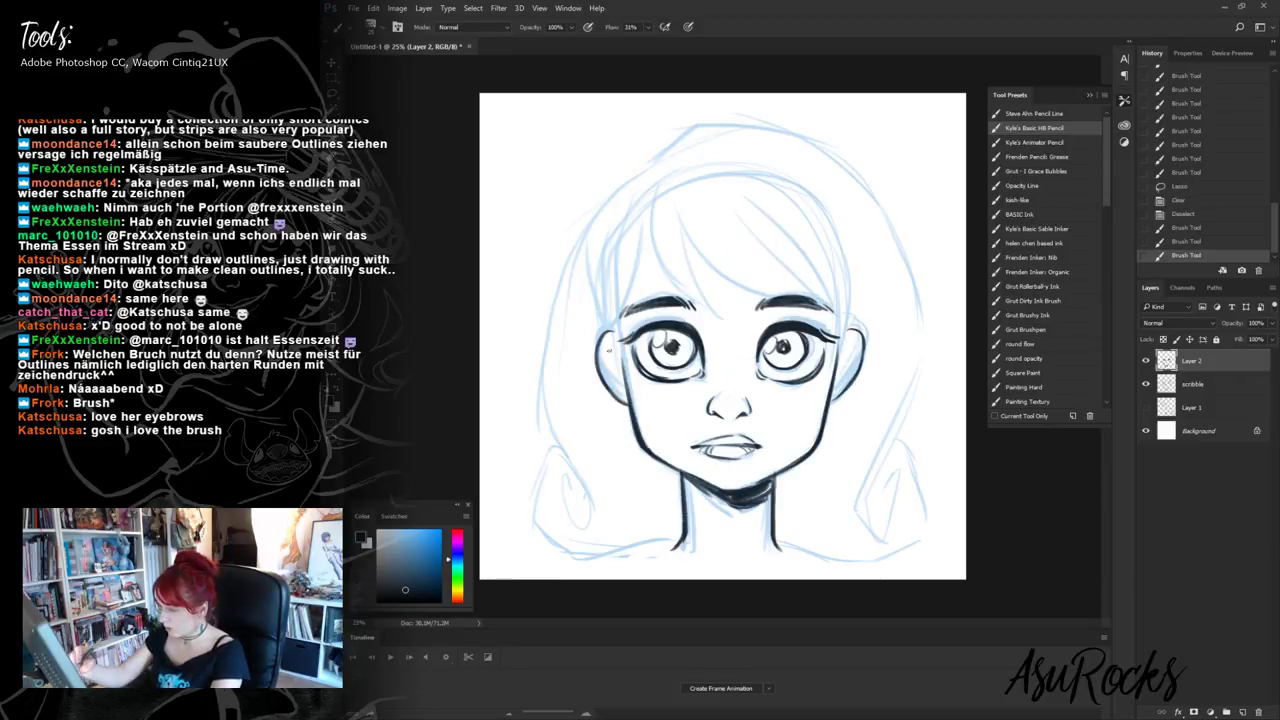
left_click_drag(606, 342, 613, 380)
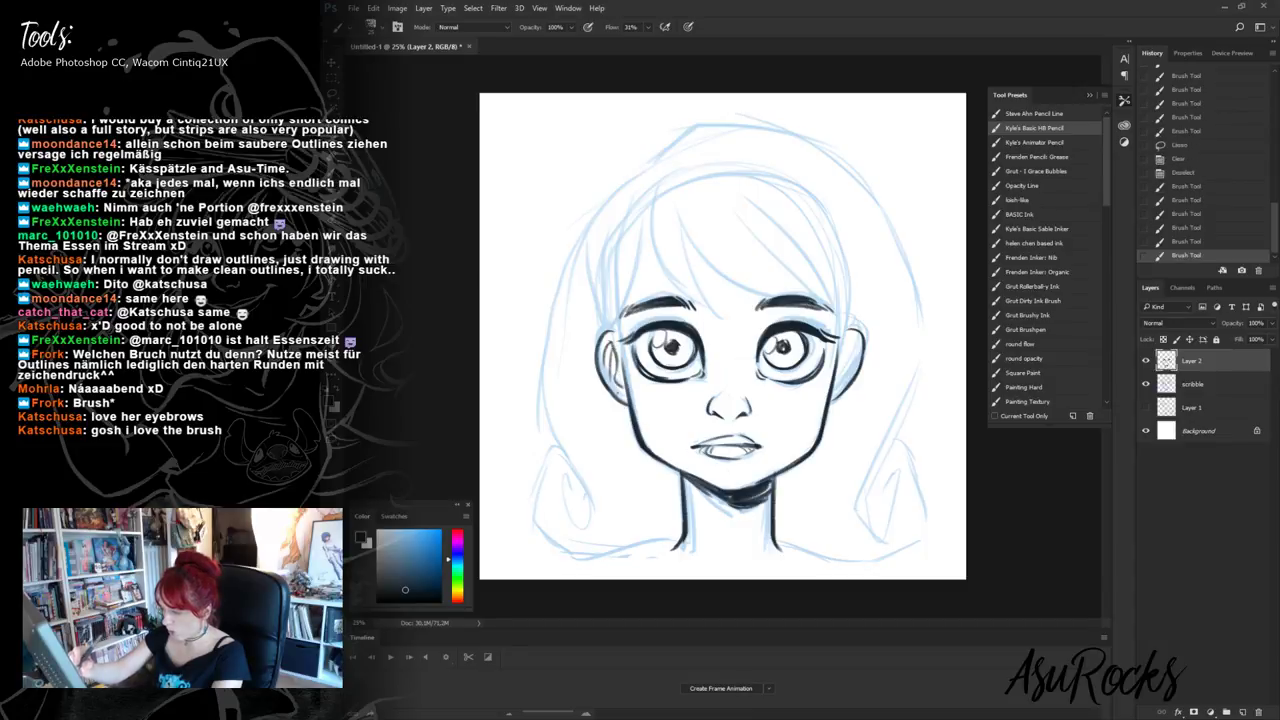
mouse_move(860, 342)
left_mouse_down()
mouse_move(846, 354)
mouse_move(846, 392)
left_mouse_up()
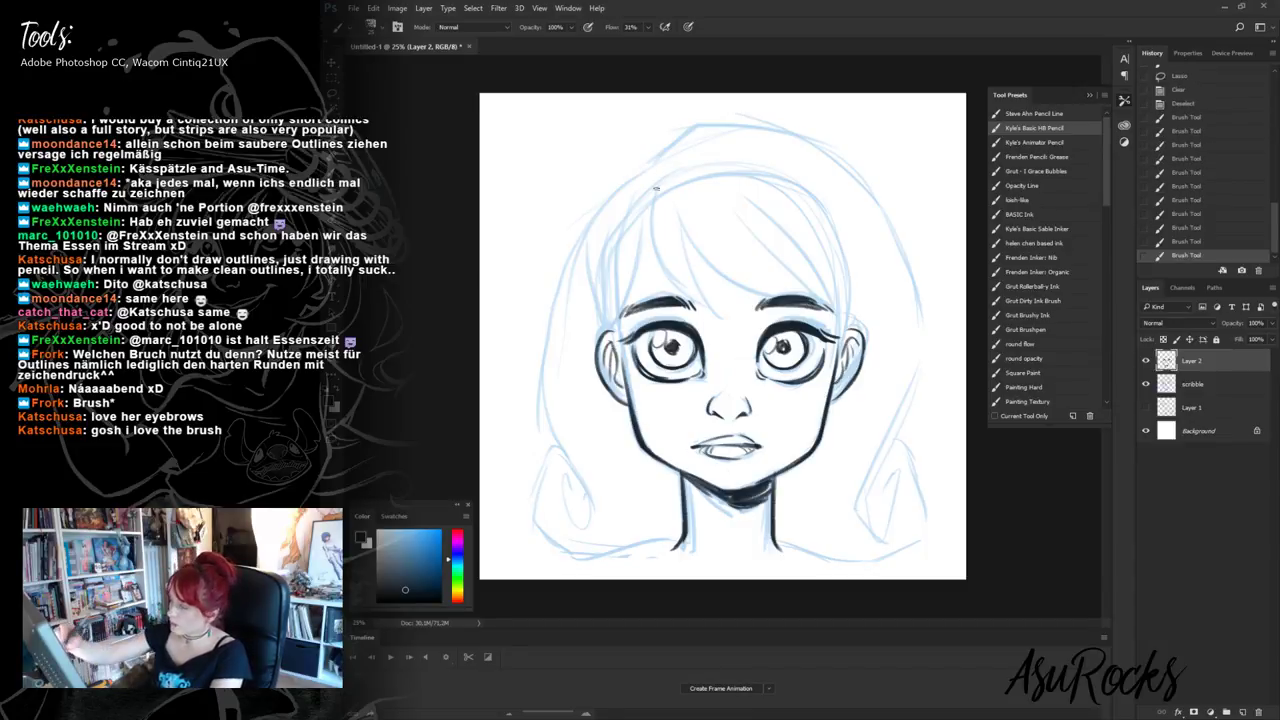
- Ink the bangs sweeping from the parting across the forehead and the hair strands framing both temples
left_click_drag(652, 184, 662, 262)
mouse_move(676, 212)
left_mouse_down()
mouse_move(740, 318)
mouse_move(834, 300)
left_mouse_up()
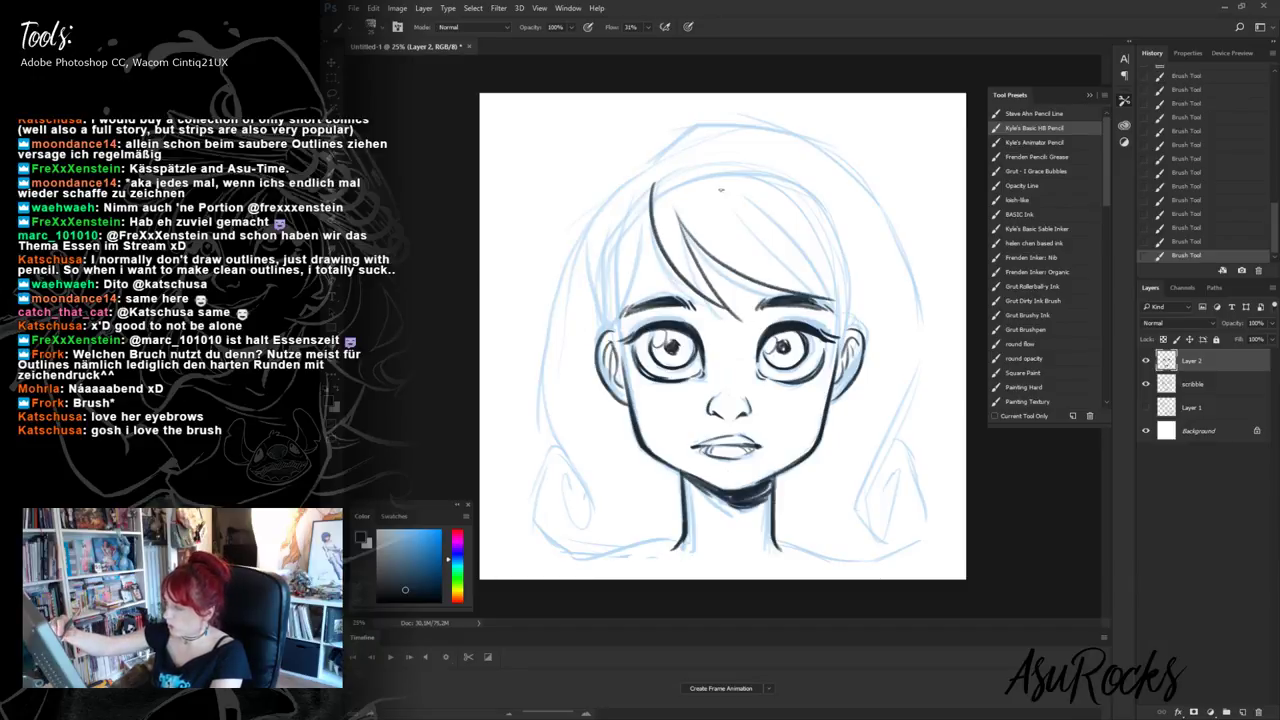
left_click_drag(726, 196, 834, 316)
left_click_drag(768, 188, 840, 344)
left_click_drag(820, 204, 850, 338)
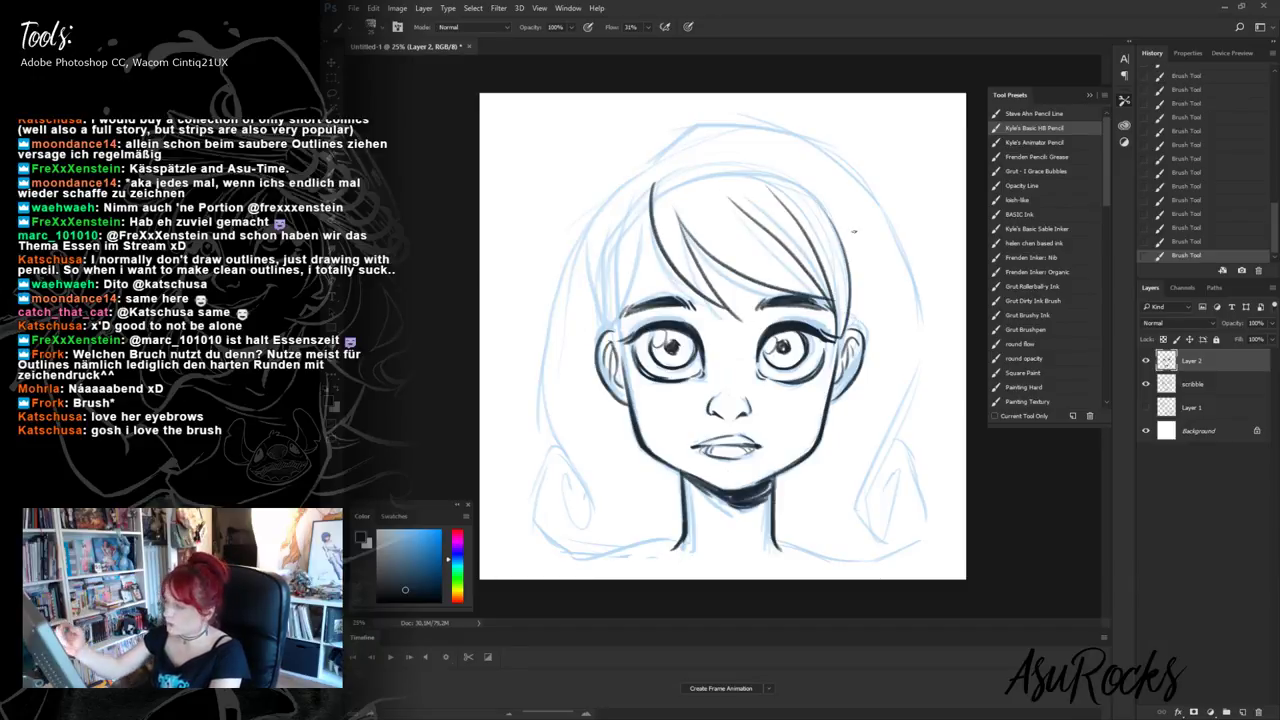
left_click_drag(652, 206, 614, 322)
mouse_move(616, 224)
left_mouse_down()
mouse_move(608, 324)
mouse_move(594, 334)
mouse_move(578, 252)
mouse_move(582, 336)
left_mouse_up()
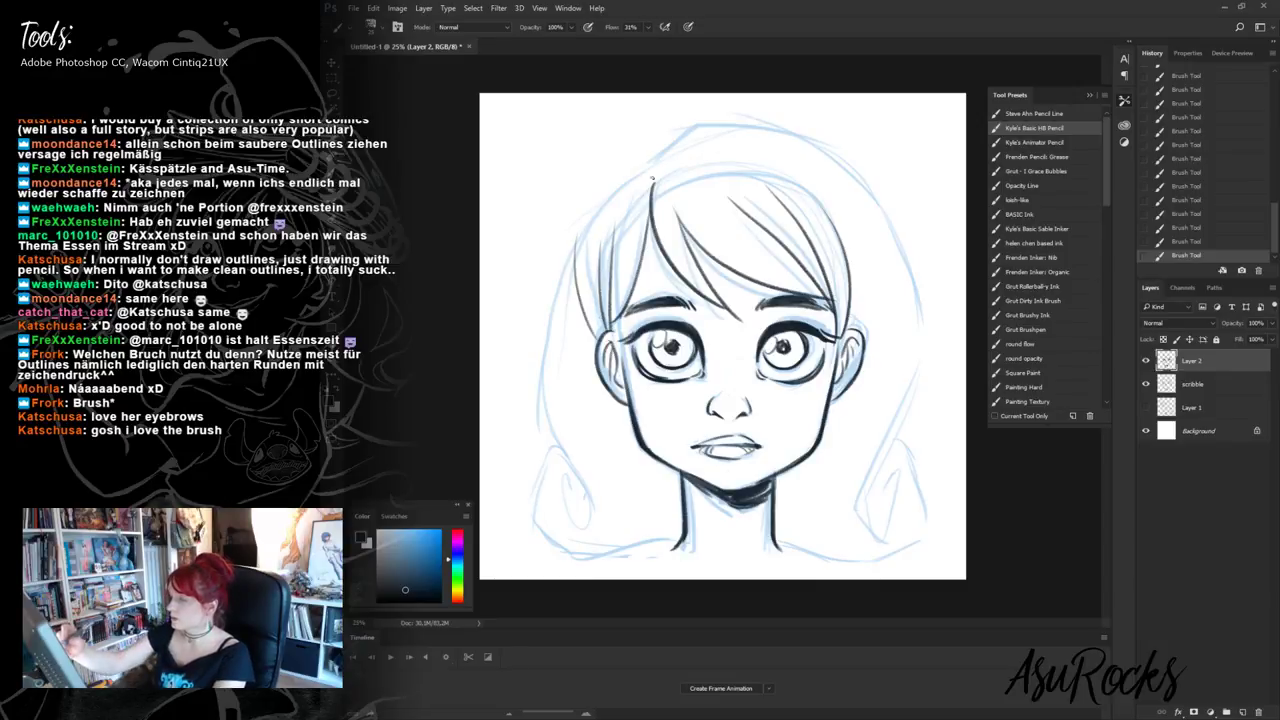
- Ink the outer hair contour from the parting down the right side to its curl, plus hair strands along both sides of the neck
mouse_move(660, 160)
left_mouse_down()
mouse_move(698, 126)
mouse_move(852, 176)
mouse_move(922, 332)
mouse_move(885, 531)
mouse_move(892, 466)
mouse_move(876, 505)
left_mouse_up()
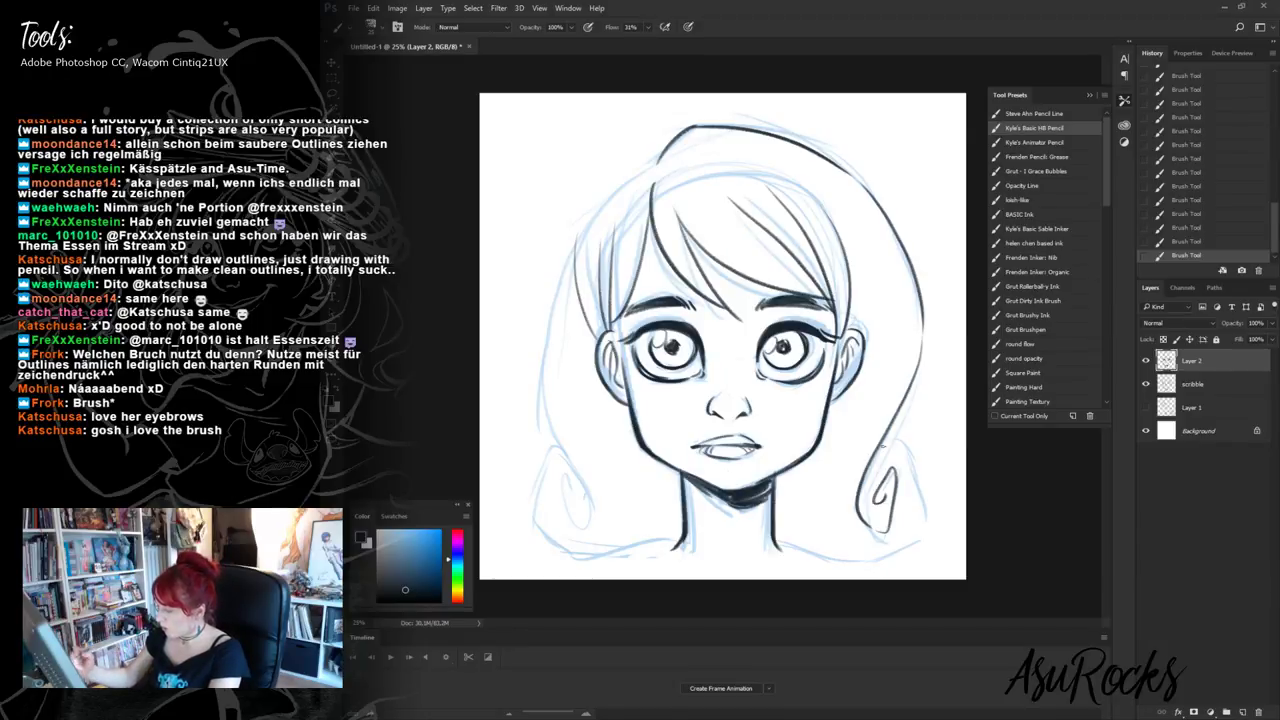
left_click_drag(842, 394, 804, 538)
left_click_drag(843, 418, 822, 564)
mouse_move(792, 472)
left_mouse_down()
mouse_move(786, 504)
mouse_move(804, 552)
left_mouse_up()
mouse_move(782, 476)
left_mouse_down()
mouse_move(777, 510)
mouse_move(802, 550)
left_mouse_up()
mouse_move(654, 456)
left_mouse_down()
mouse_move(656, 520)
mouse_move(642, 540)
left_mouse_up()
left_click_drag(668, 466, 636, 550)
left_click_drag(614, 410, 634, 550)
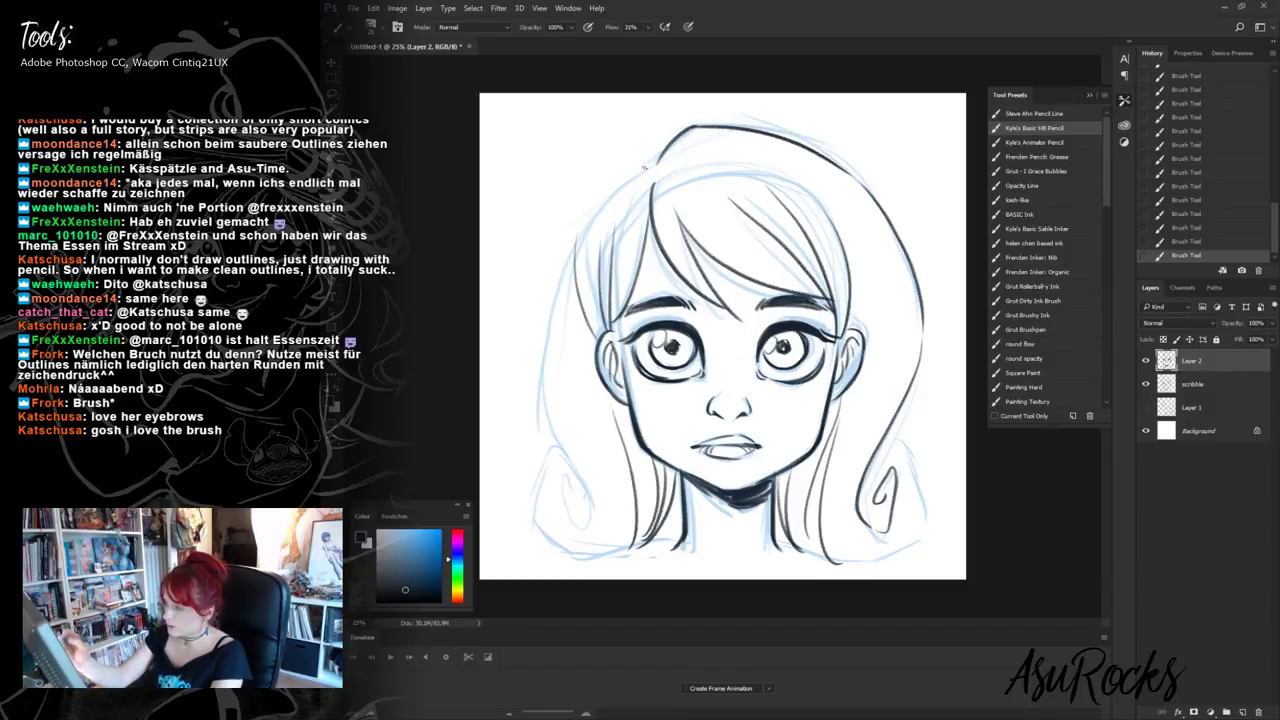
- Ink the left outer hair contour with its spiral curl, and close the lower hair edges and outer curls on both sides
mouse_move(657, 160)
left_mouse_down()
mouse_move(610, 190)
mouse_move(624, 180)
mouse_move(565, 270)
mouse_move(553, 355)
mouse_move(548, 342)
mouse_move(556, 310)
mouse_move(548, 410)
mouse_move(581, 553)
mouse_move(587, 494)
mouse_move(578, 538)
left_mouse_up()
mouse_move(576, 490)
left_mouse_down()
mouse_move(556, 536)
mouse_move(568, 514)
left_mouse_up()
mouse_move(566, 443)
left_mouse_down()
mouse_move(538, 470)
mouse_move(530, 524)
left_mouse_up()
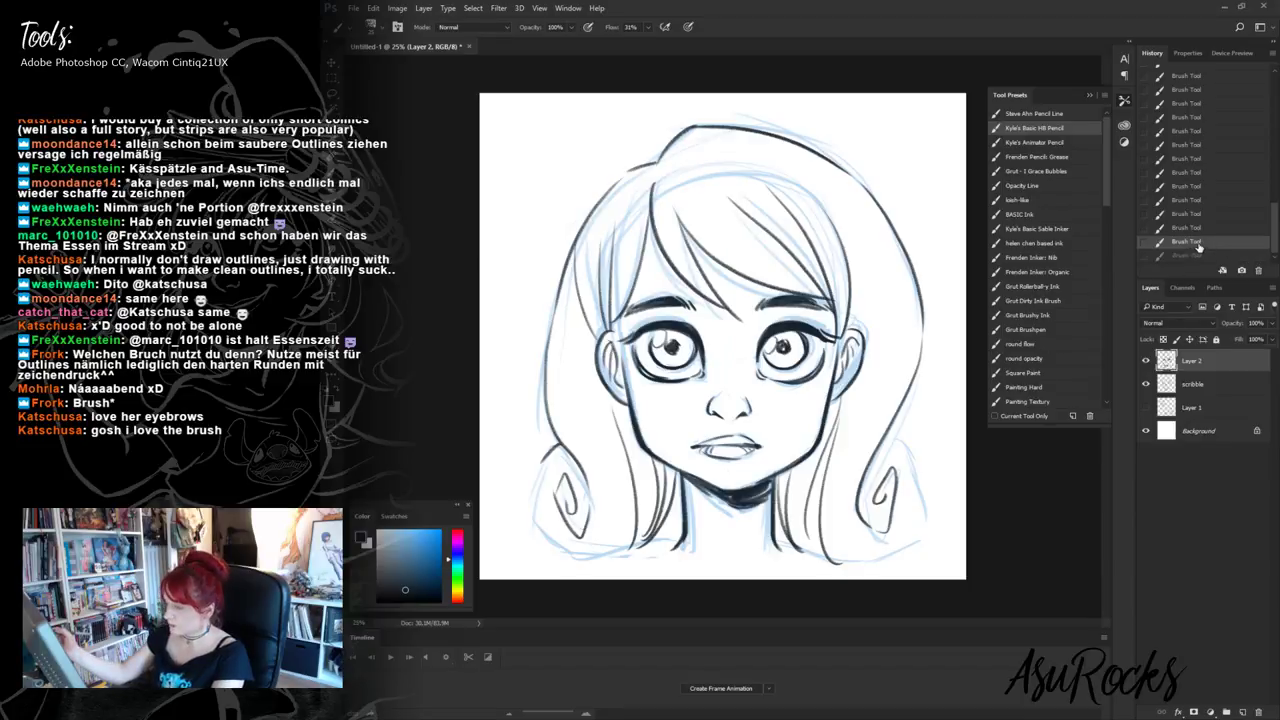
key("ctrl+z")
mouse_move(562, 443)
left_mouse_down()
mouse_move(529, 531)
mouse_move(596, 556)
mouse_move(676, 542)
left_mouse_up()
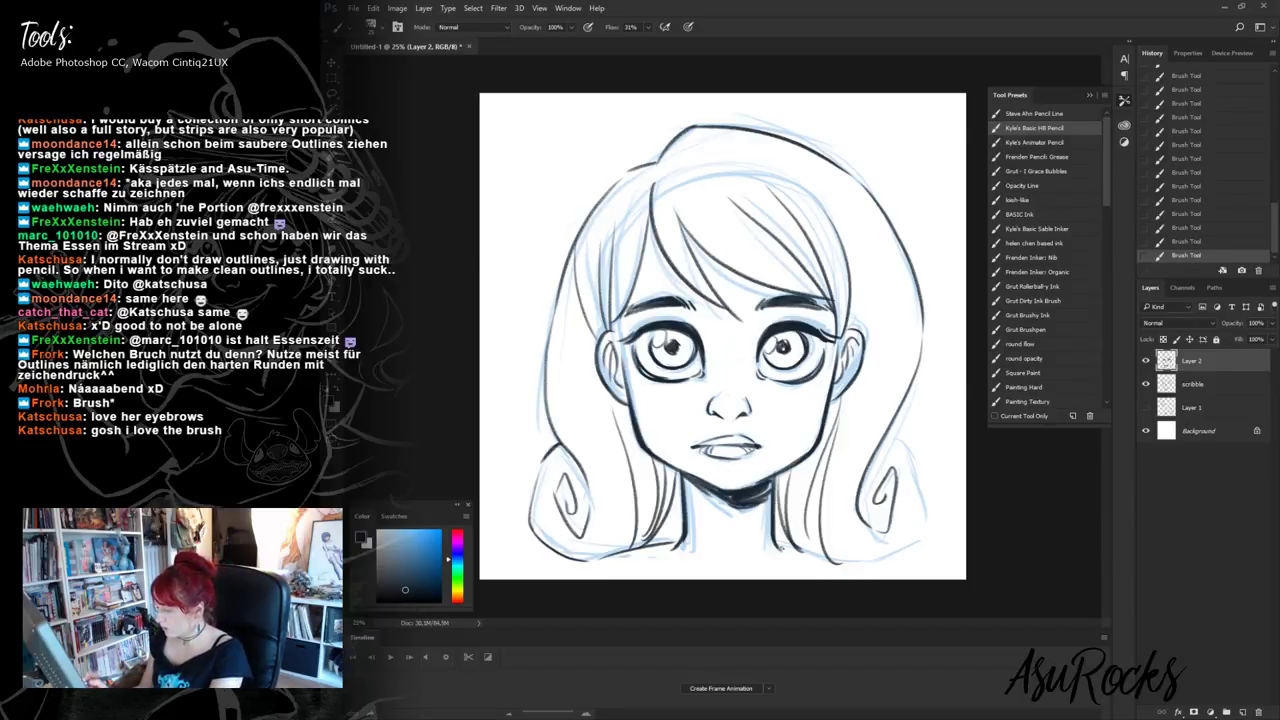
left_click_drag(776, 545, 866, 565)
mouse_move(882, 447)
left_mouse_down()
mouse_move(922, 483)
mouse_move(908, 529)
mouse_move(925, 536)
mouse_move(860, 564)
left_mouse_up()
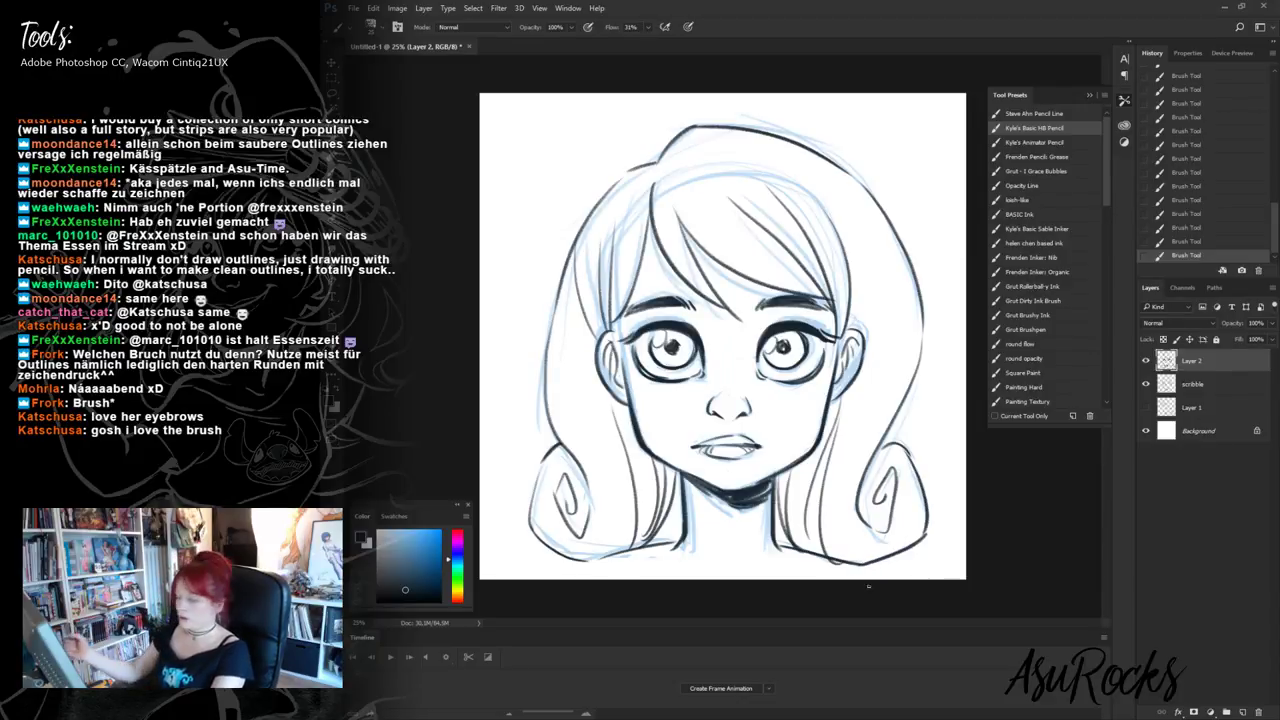
- Lower the scribble layer's opacity to 12% and make Layer 2 active again
left_click(1200, 384)
left_click_drag(1272, 323, 1224, 340)
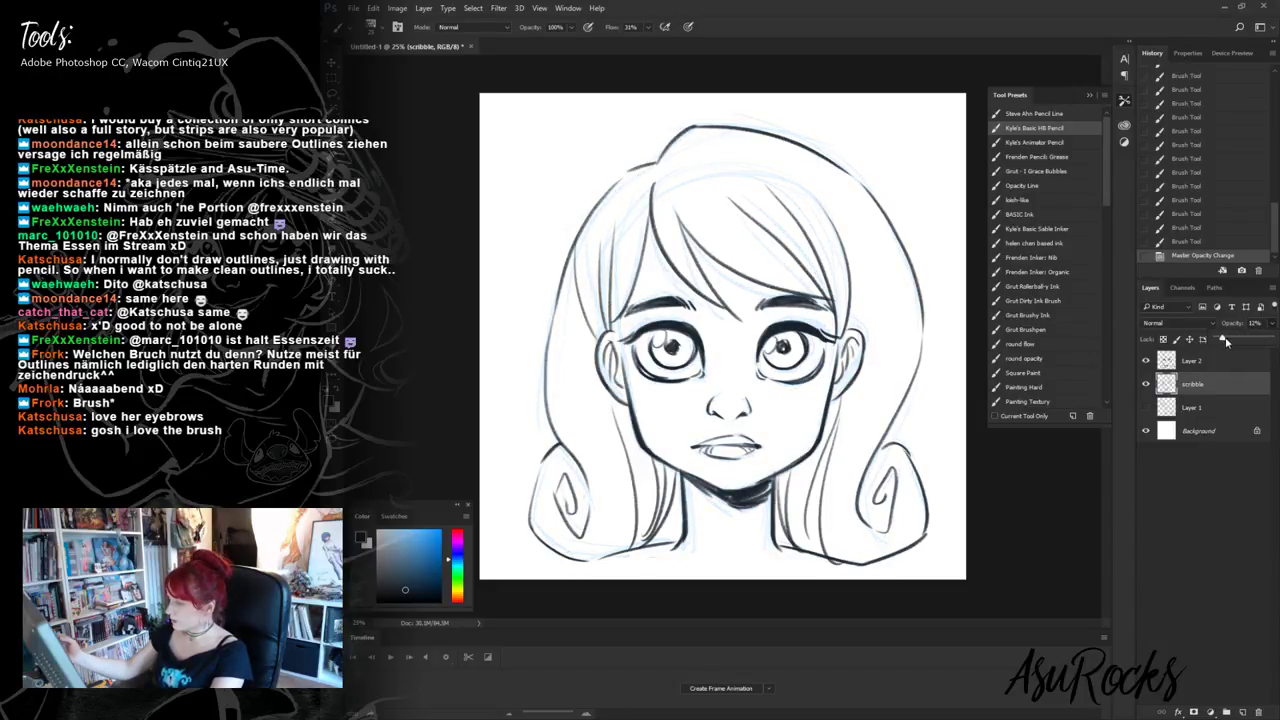
left_click(1205, 366)
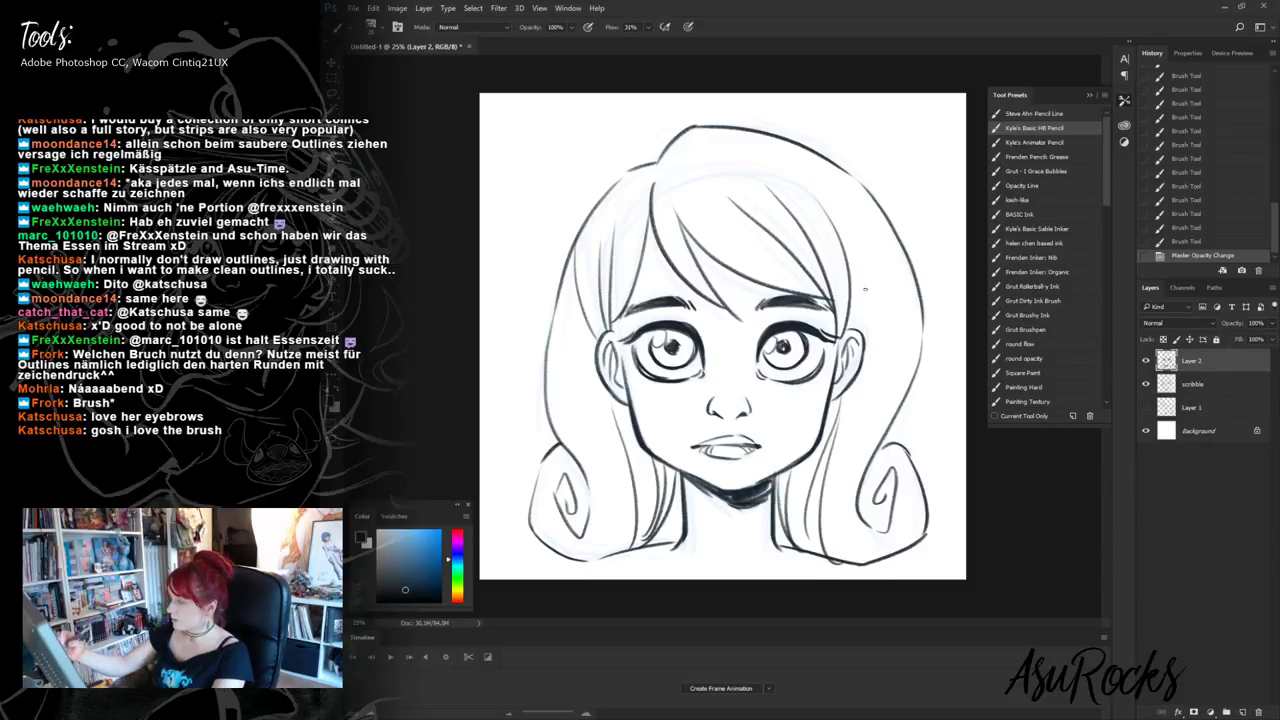
- Add hair strands above the right ear, strengthen the lines where both ears meet the jaw, and step back one stroke
left_click_drag(868, 200, 848, 334)
left_click_drag(872, 266, 854, 330)
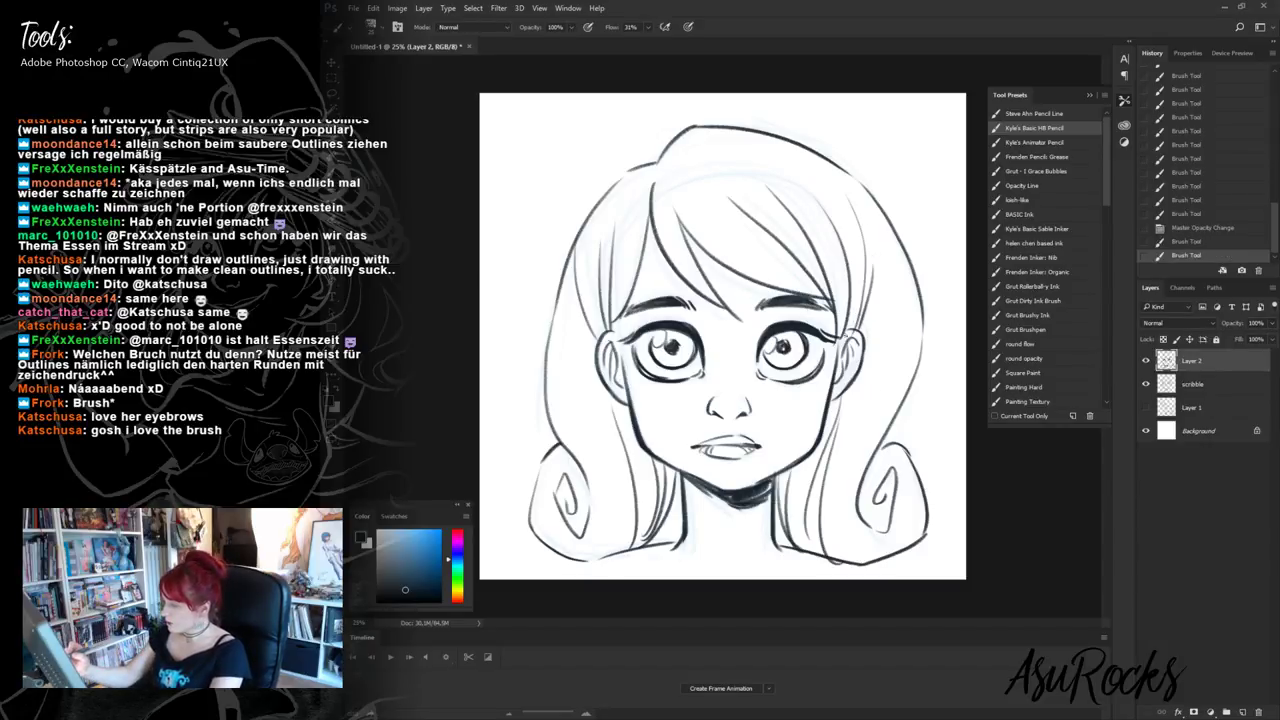
mouse_move(842, 342)
left_mouse_down()
mouse_move(856, 358)
mouse_move(830, 405)
left_mouse_up()
left_click_drag(610, 338, 632, 424)
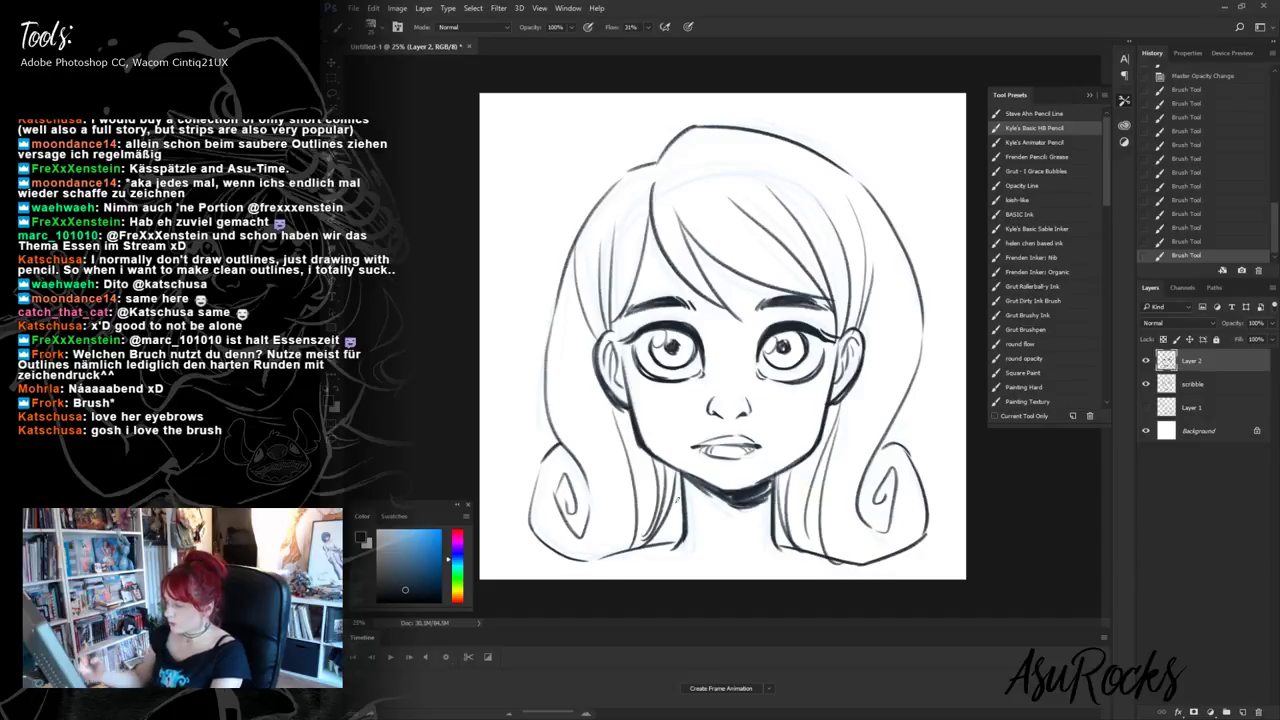
left_click(1212, 241)
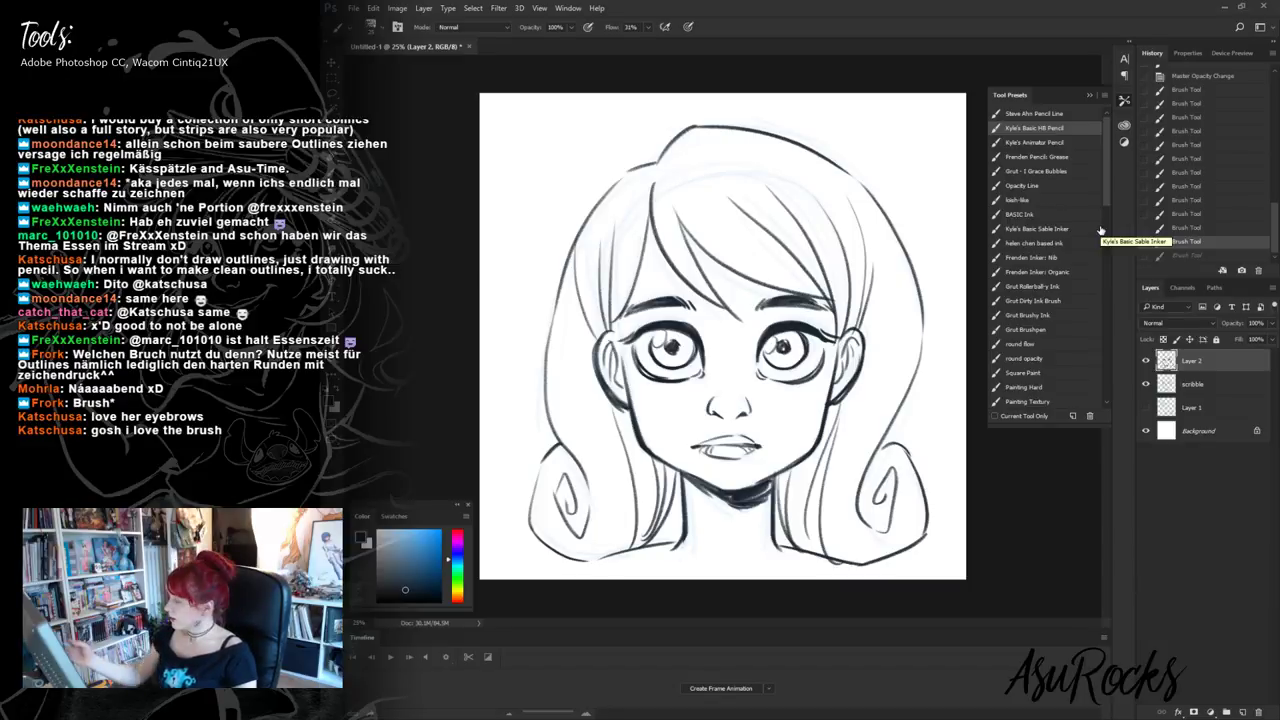
- Rename Layer 2 as "neutral"
double_click(1190, 361)
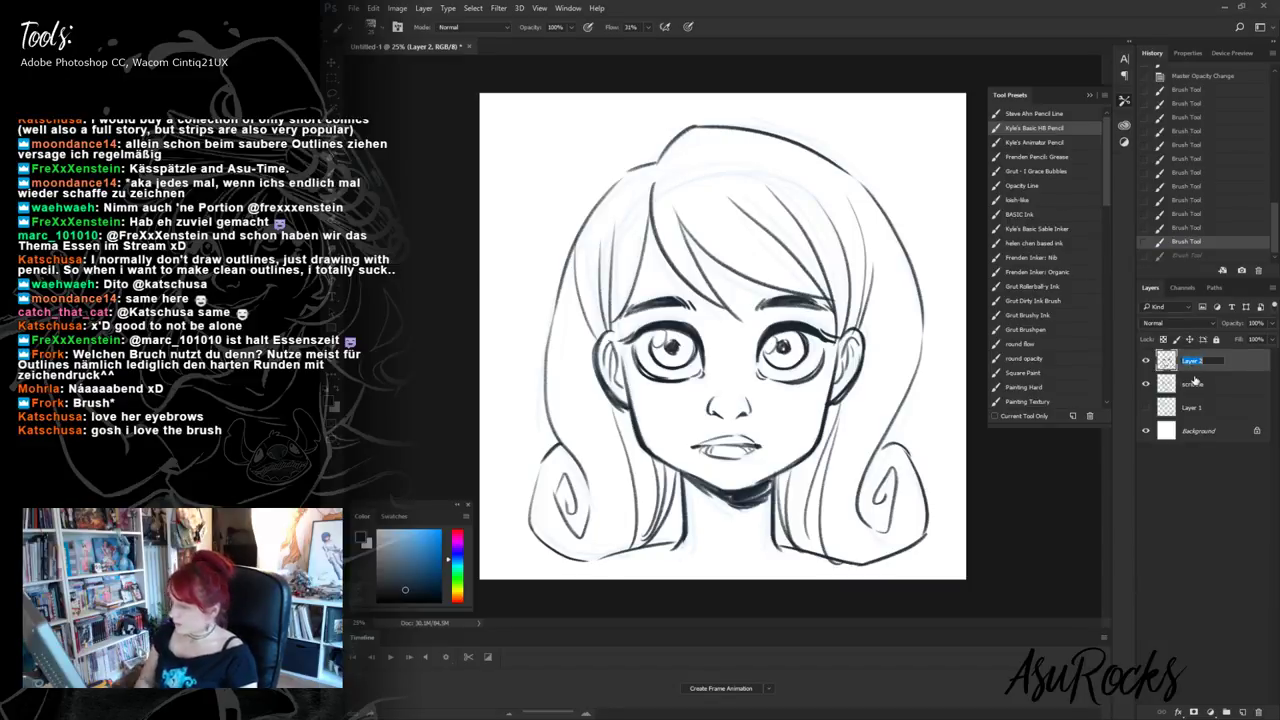
type("rough")
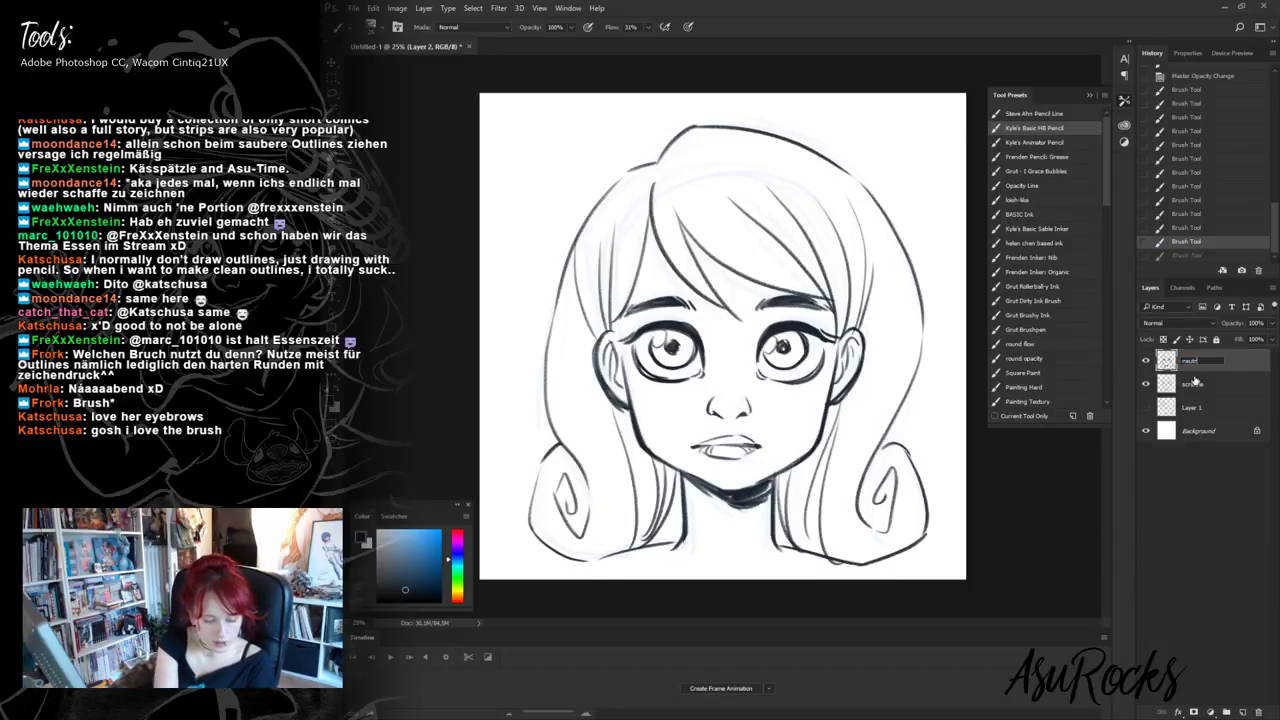
key("Return")
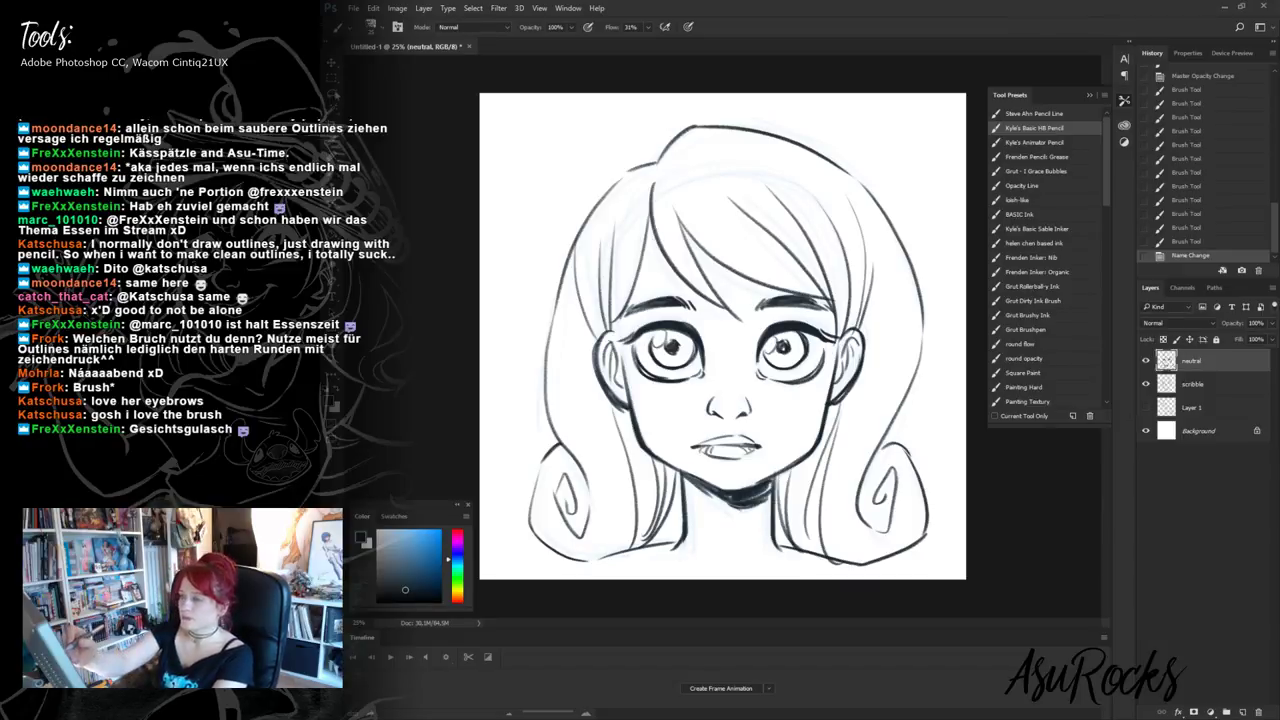
- Select the whole head with a rectangular marquee and open it in the Liquify filter
key("m")
mouse_move(492, 88)
left_mouse_down()
mouse_move(956, 527)
mouse_move(965, 562)
left_mouse_up()
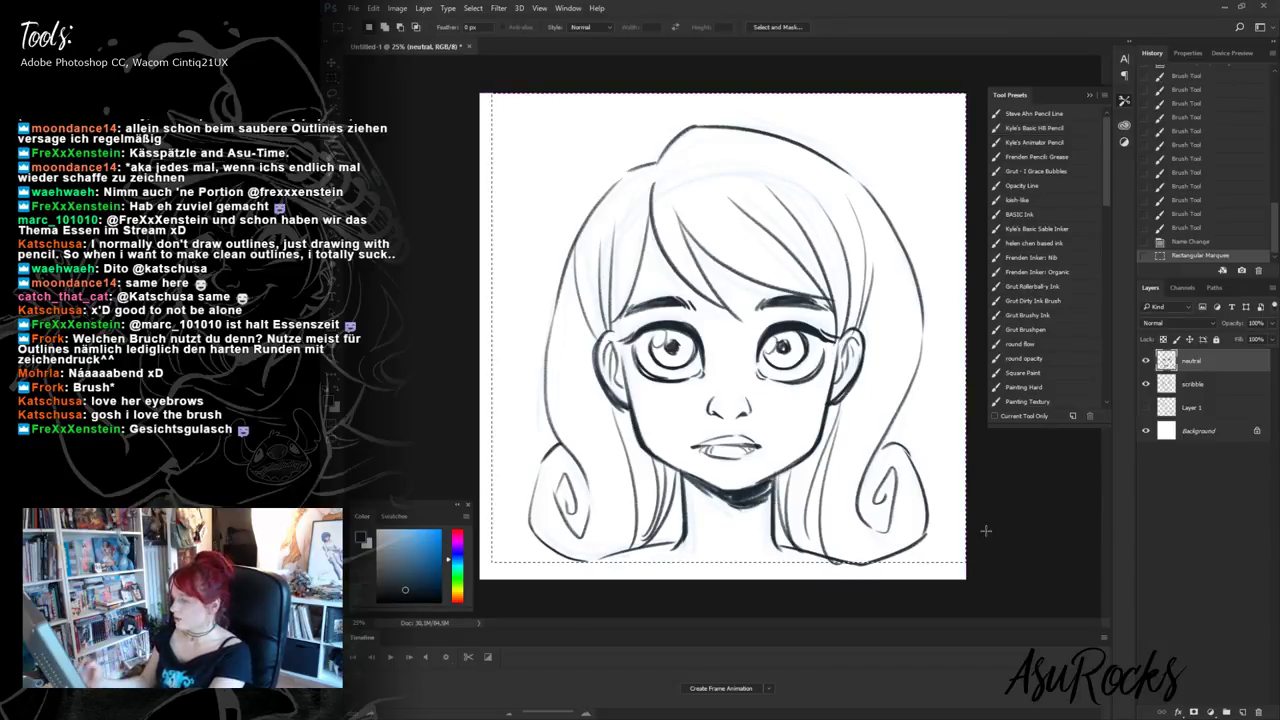
left_click(498, 8)
left_click(517, 102)
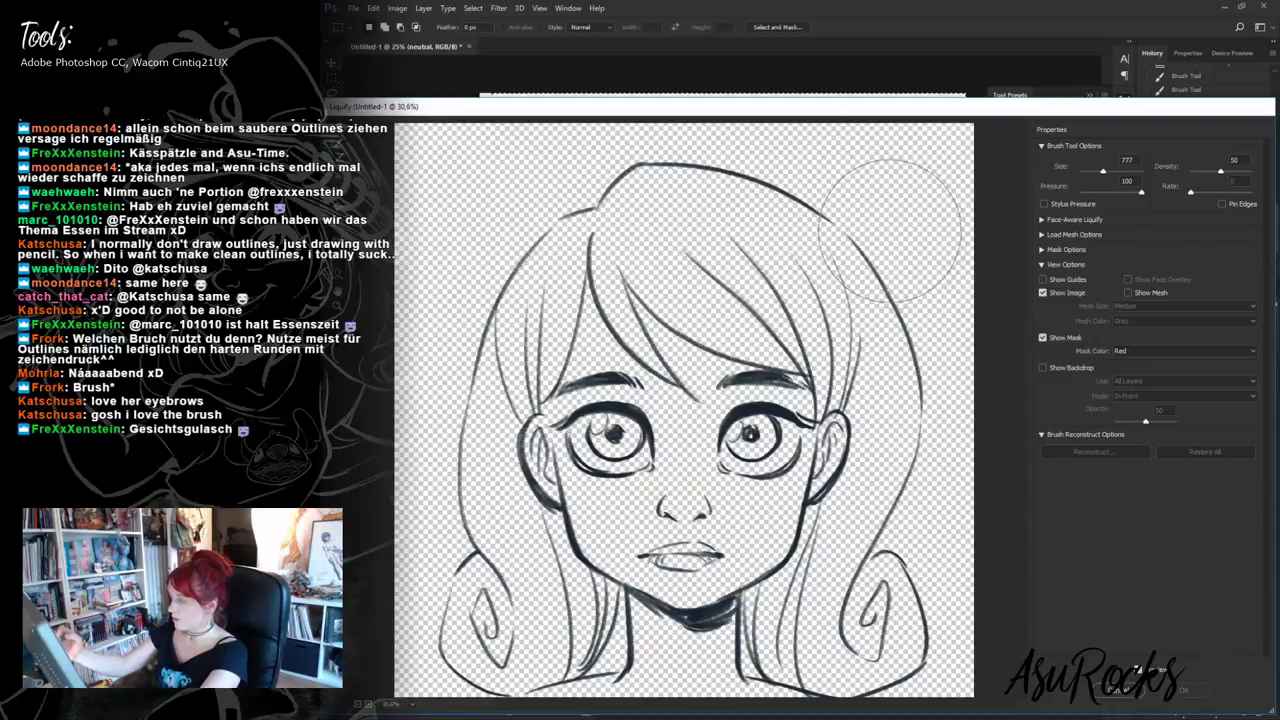
left_click_drag(1103, 173, 1105, 175)
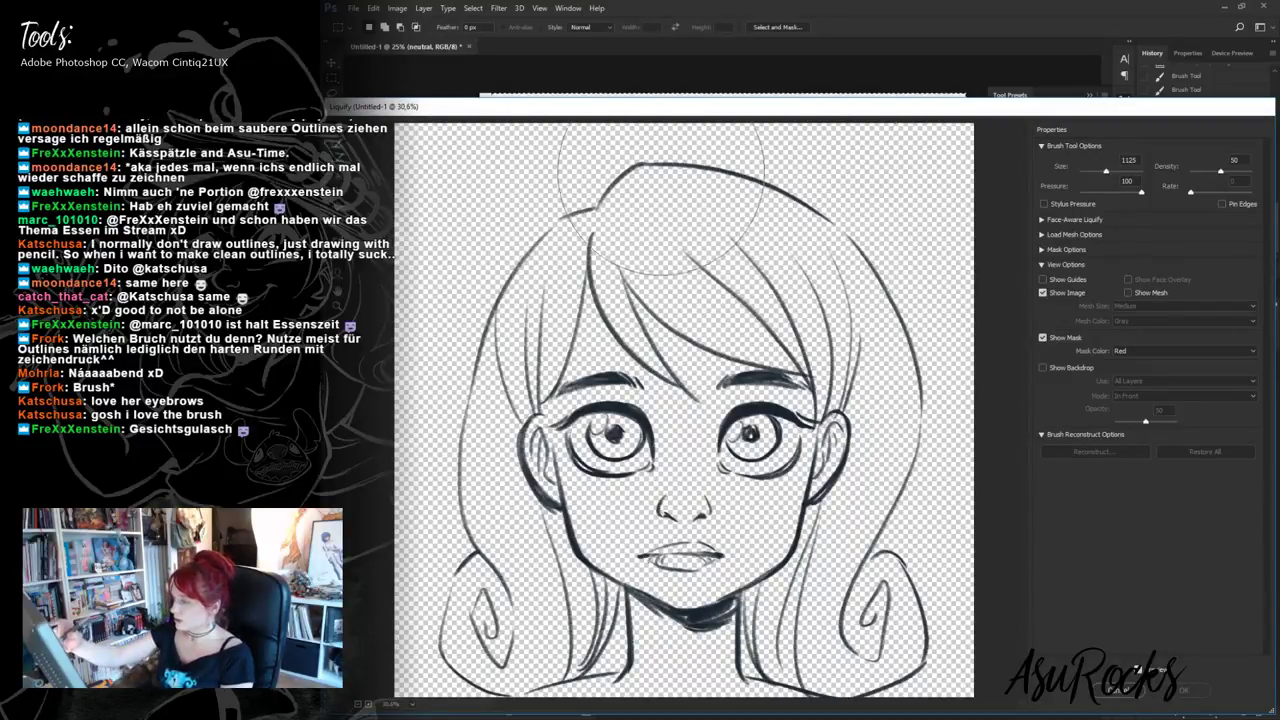
mouse_move(667, 210)
left_mouse_down()
mouse_move(869, 205)
mouse_move(874, 238)
mouse_move(790, 210)
left_mouse_up()
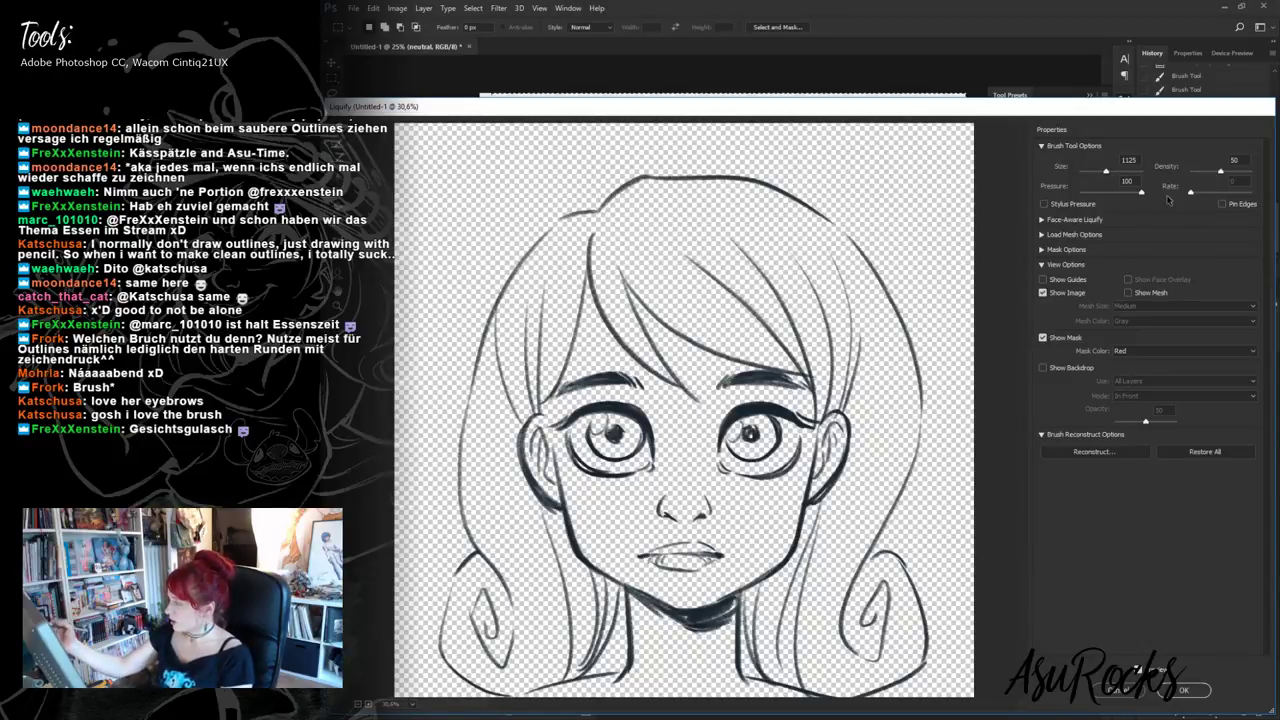
left_click(1205, 451)
- Push the crown and upper right hair contour slightly inward with a size 2353 Liquify brush, apply it, compare before and after, and deselect
left_click_drag(1106, 171, 1113, 171)
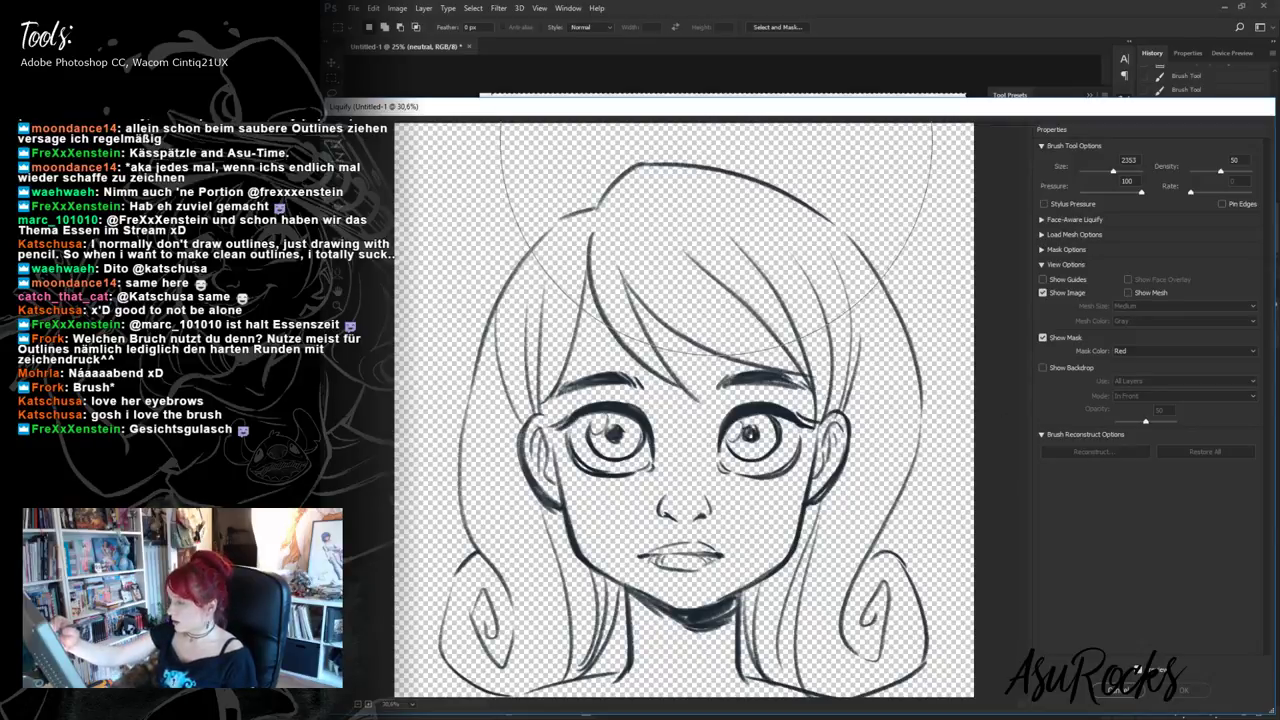
left_click_drag(716, 148, 721, 165)
left_click_drag(892, 197, 880, 212)
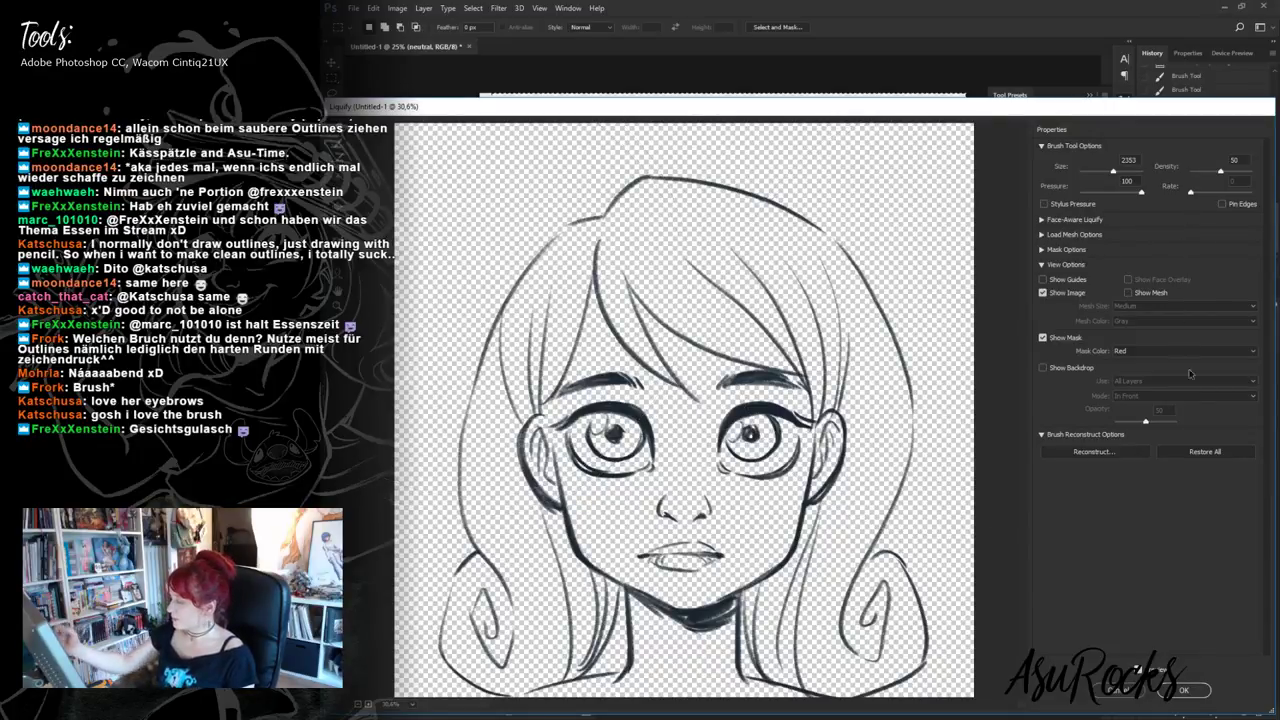
left_click(1185, 689)
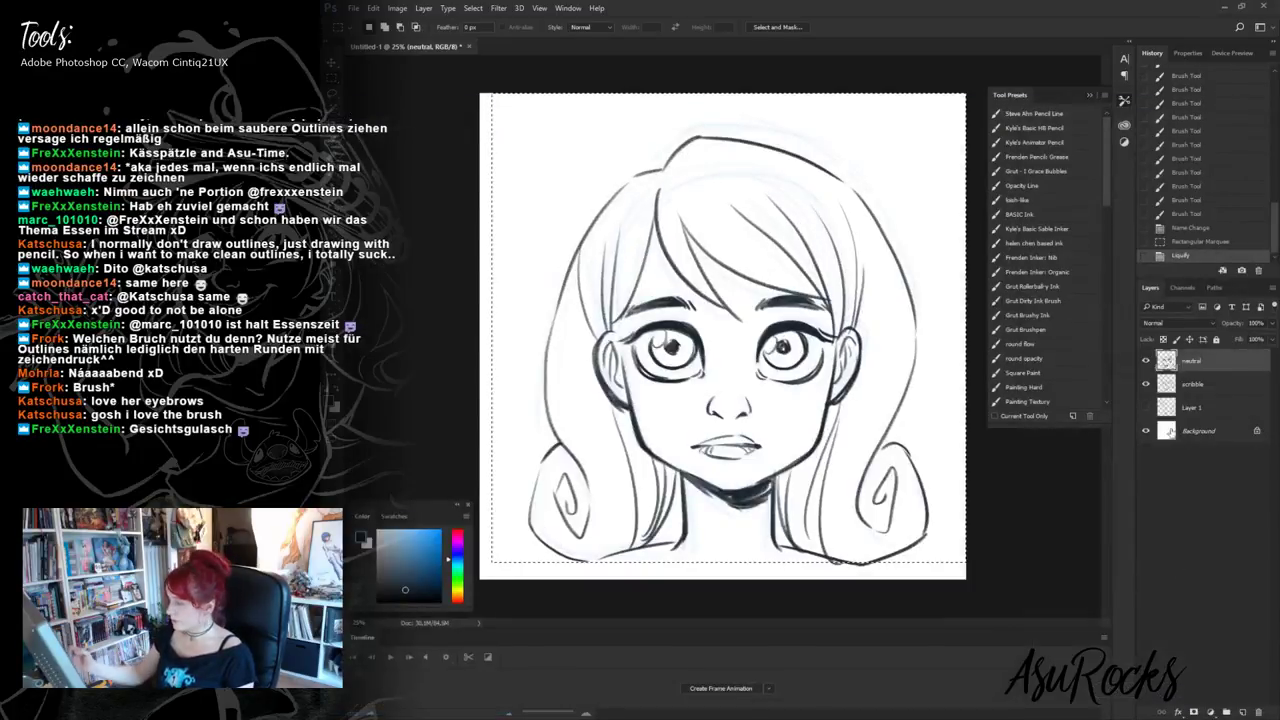
left_click(1188, 242)
left_click(1190, 256)
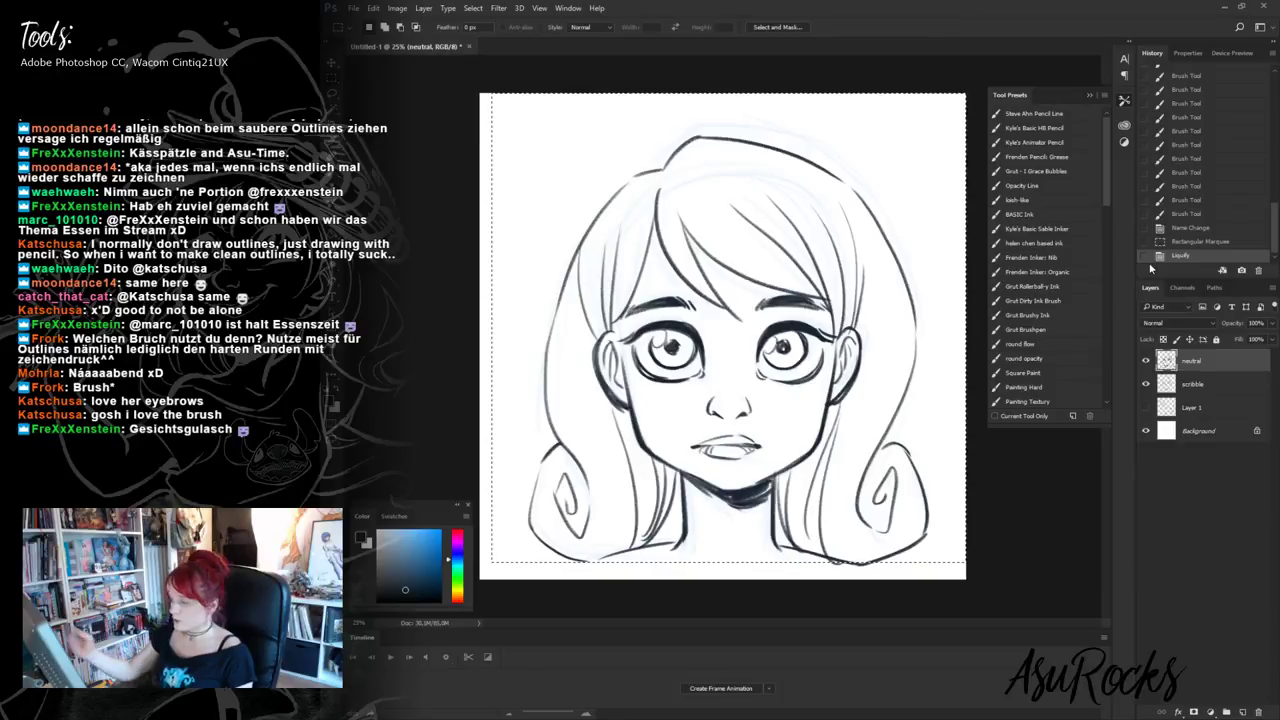
key("ctrl+d")
- Move the neutral and scribble layers together slightly upward, nudge them back down a little, and compare the two positions
key("v")
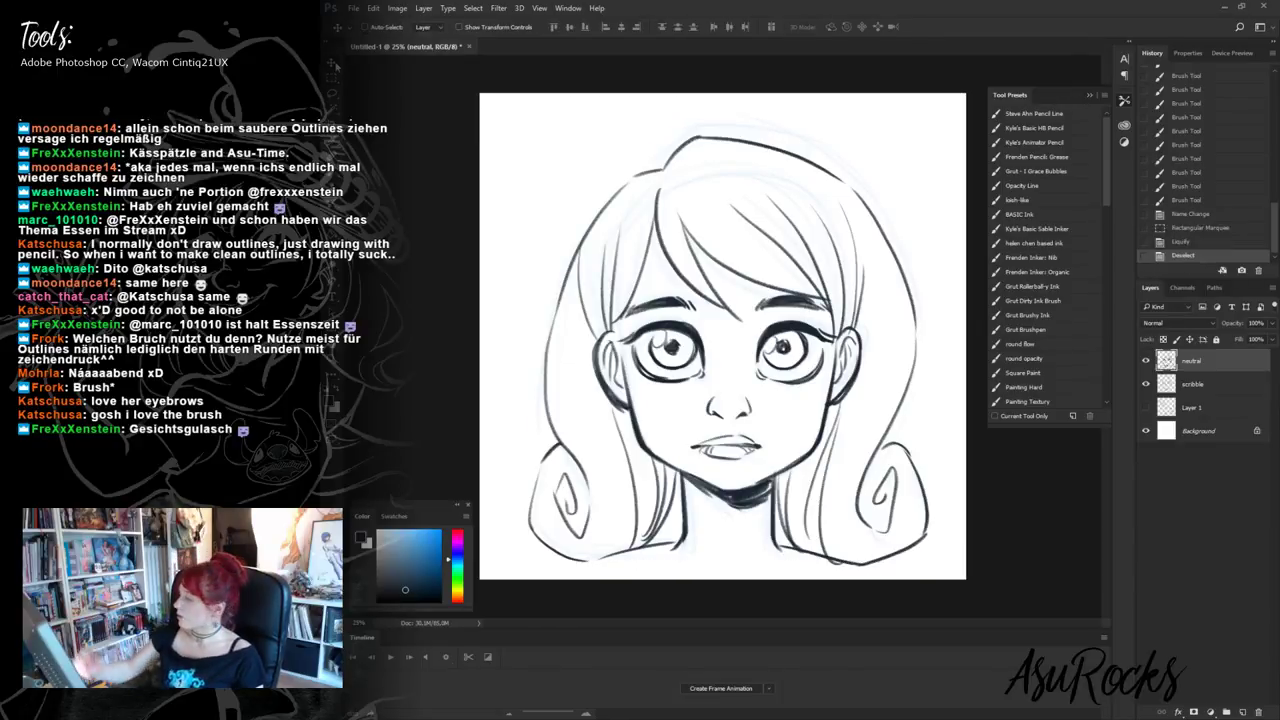
left_click(1208, 390, "shift")
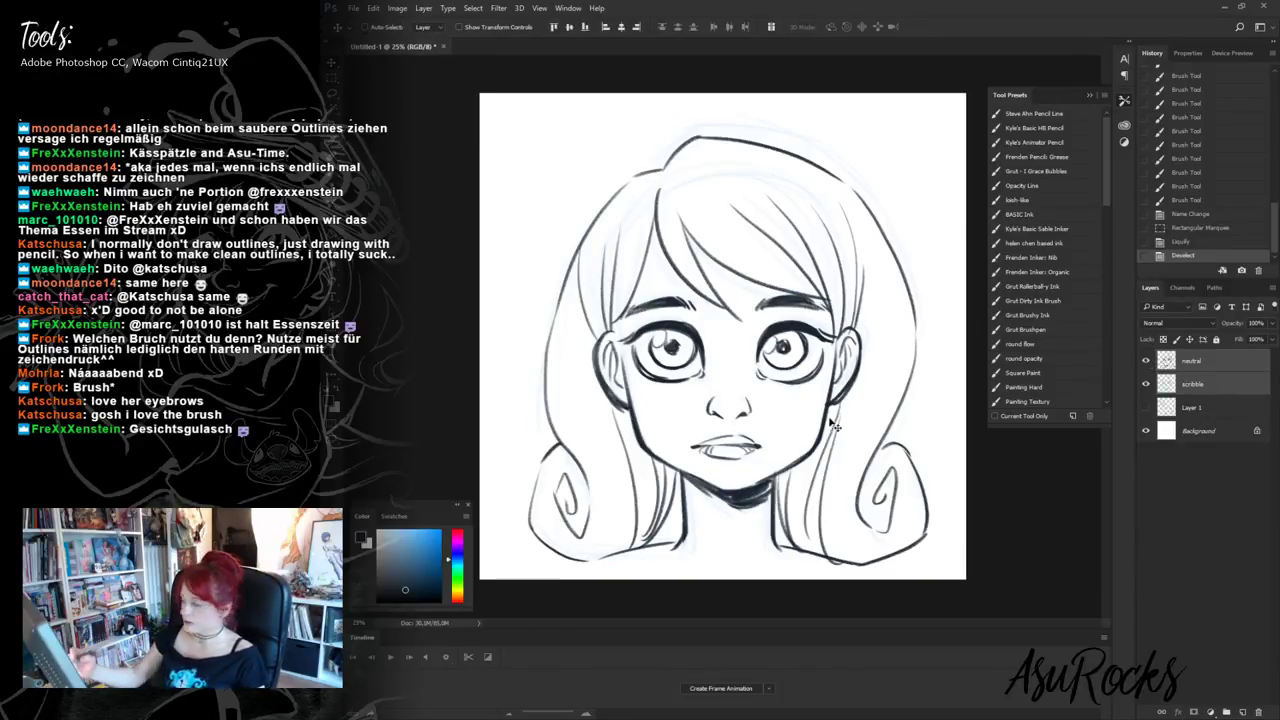
left_click_drag(830, 445, 830, 418)
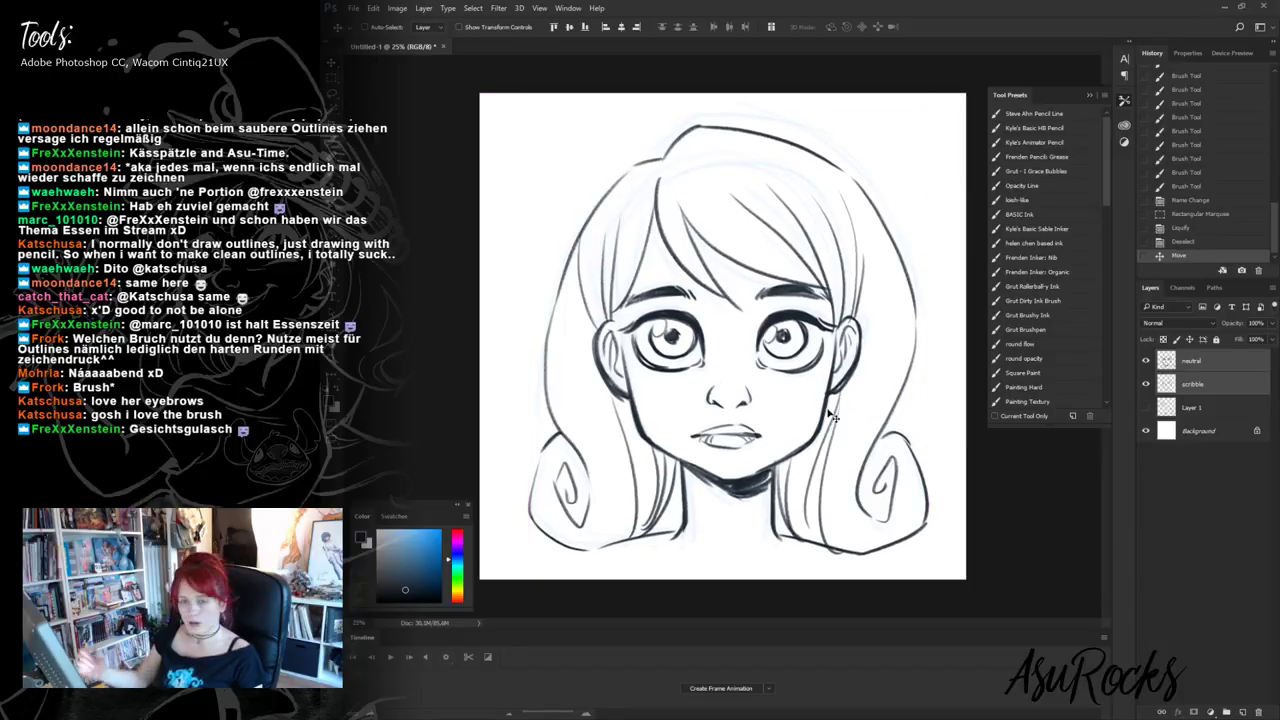
key("Down")
key("Down")
key("Down")
key("Down")
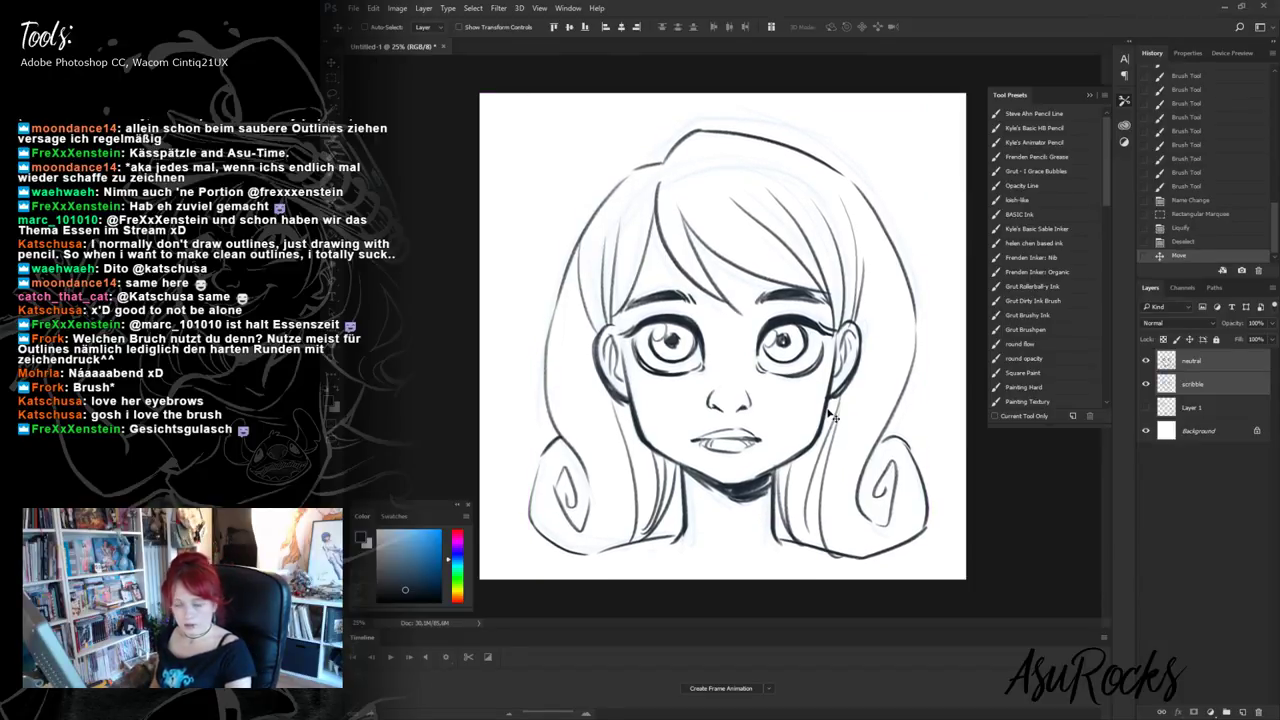
key("ctrl+z")
key("ctrl+z")
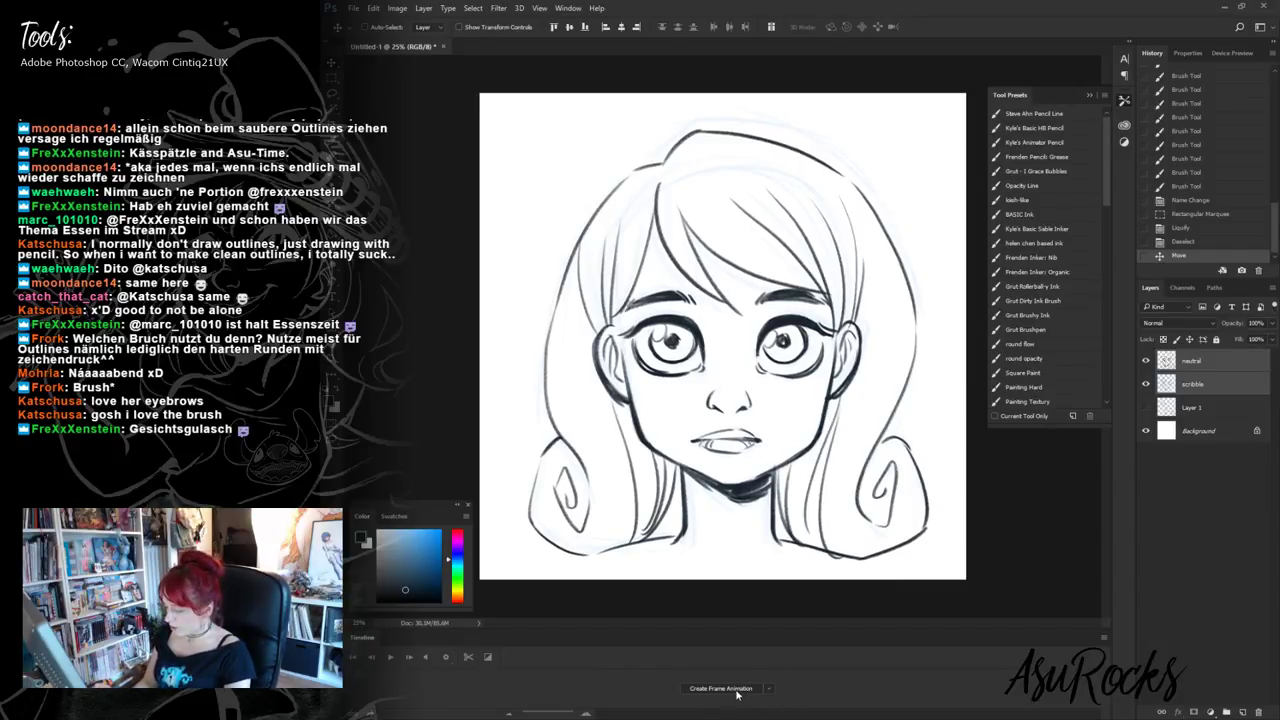
- Create a frame animation from the drawing and set the first frame's delay to 0.2 seconds
left_click(740, 689)
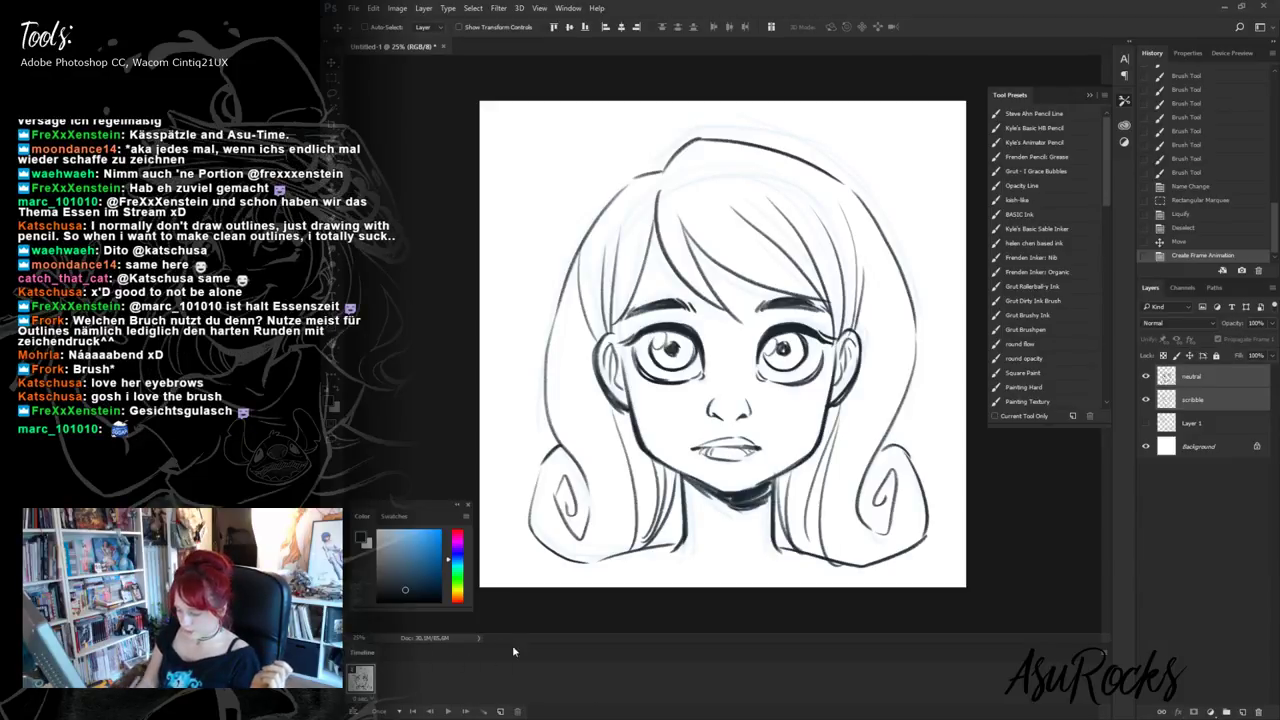
left_click(362, 698)
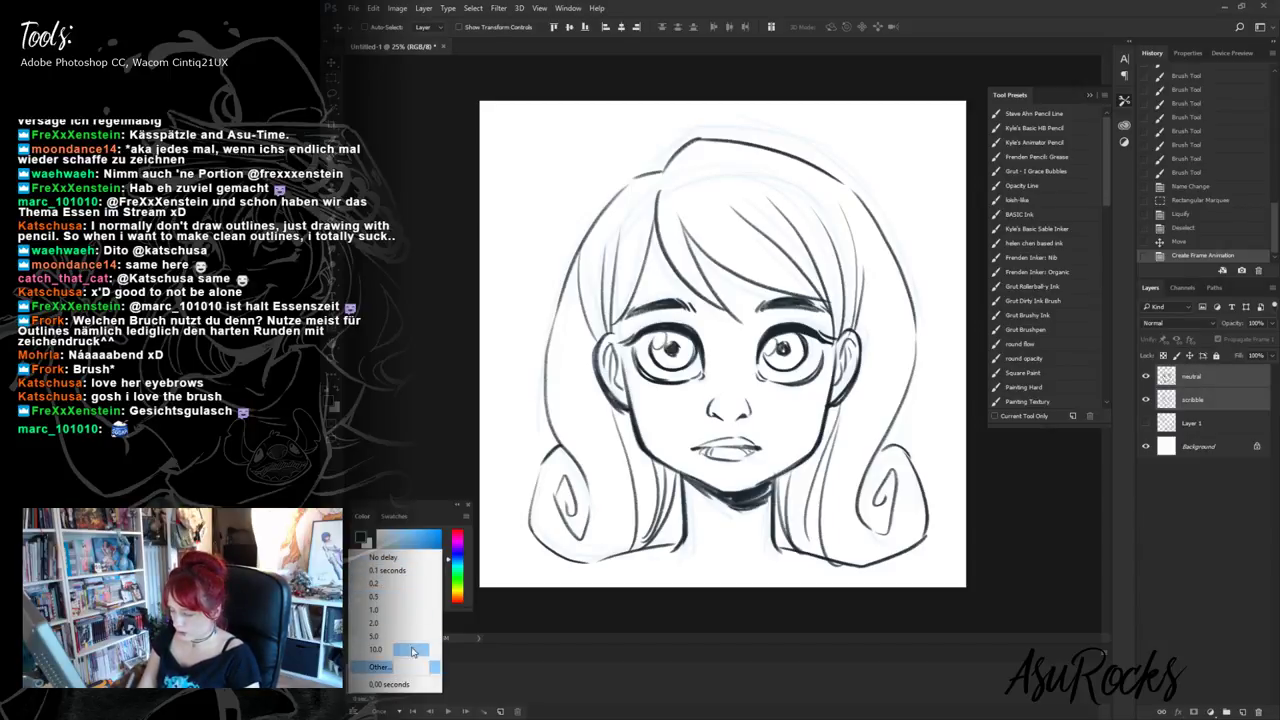
left_click(409, 588)
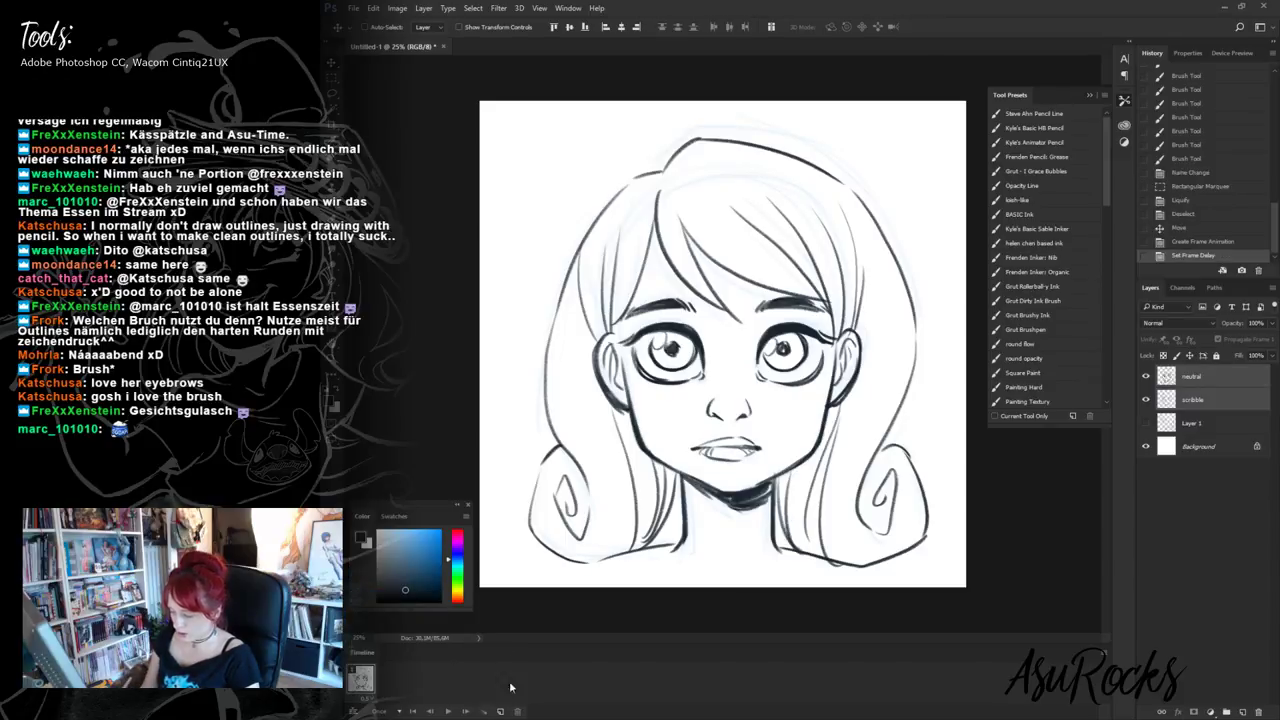
- Set the animation to loop forever and duplicate the first frame
left_click(398, 711)
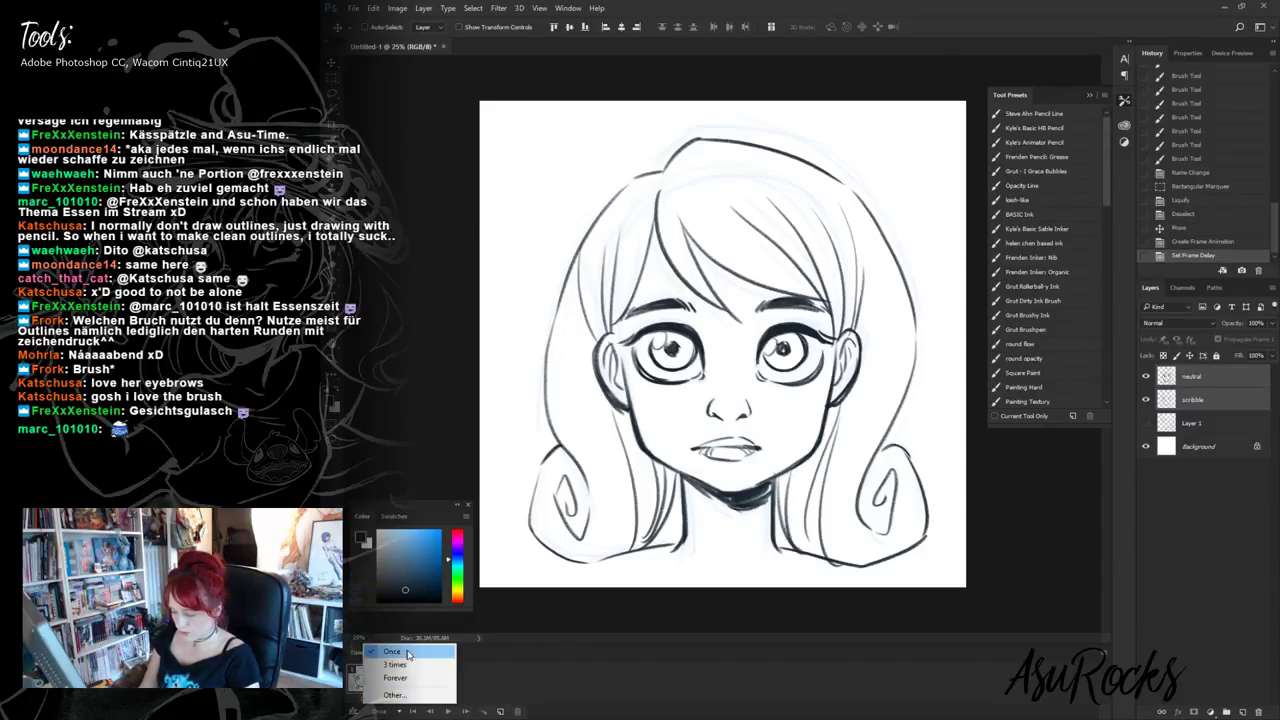
left_click(404, 680)
left_click(501, 711)
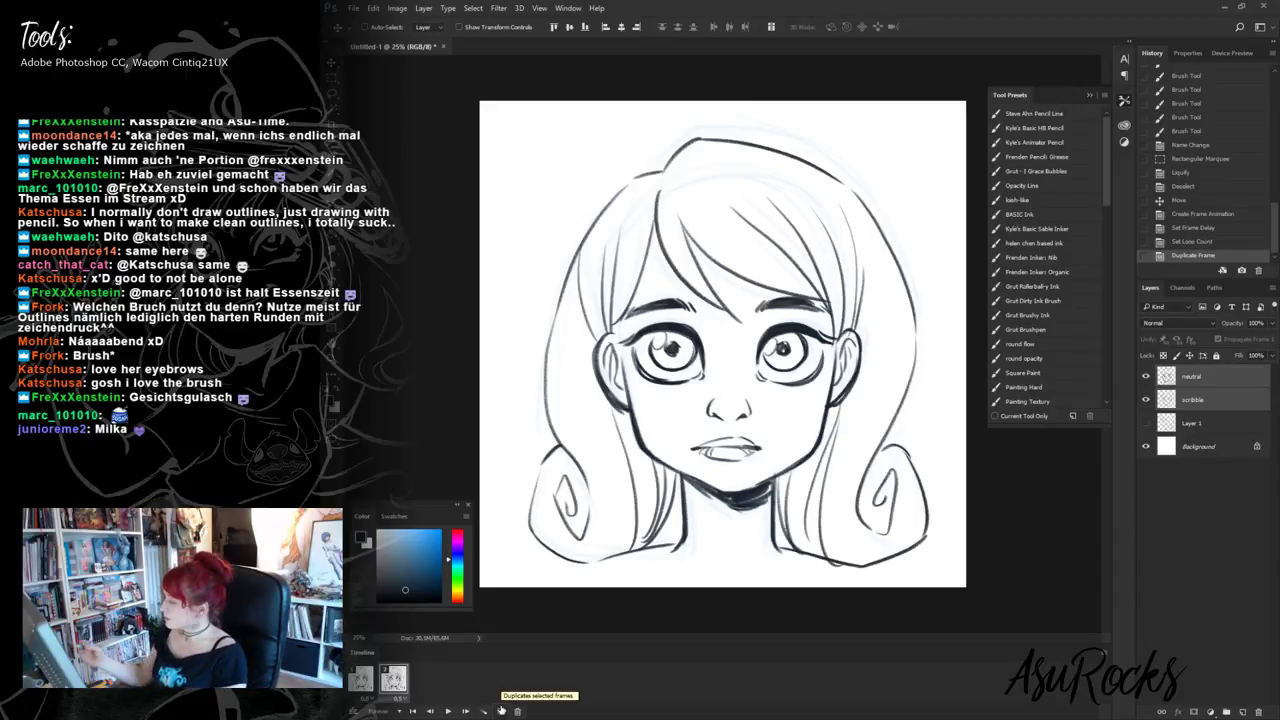
- Erase the left eyebrow from the neutral layer using the brush in Clear mode
left_click(1212, 380)
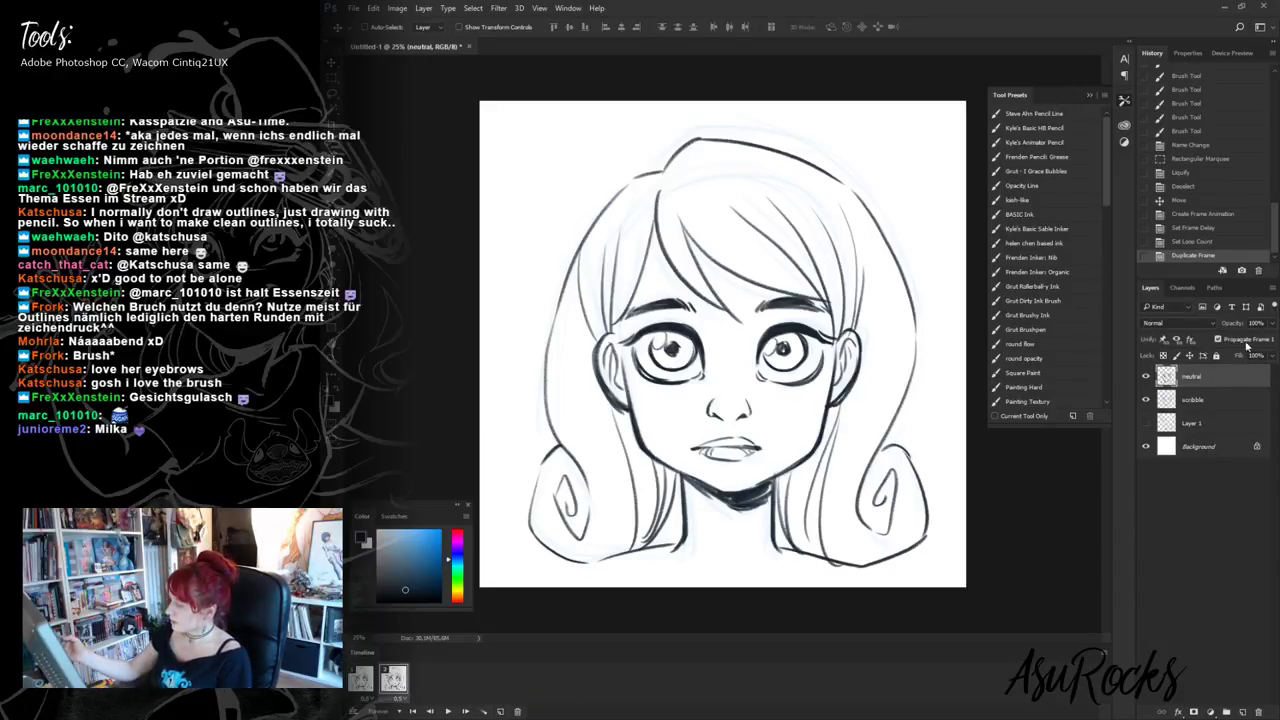
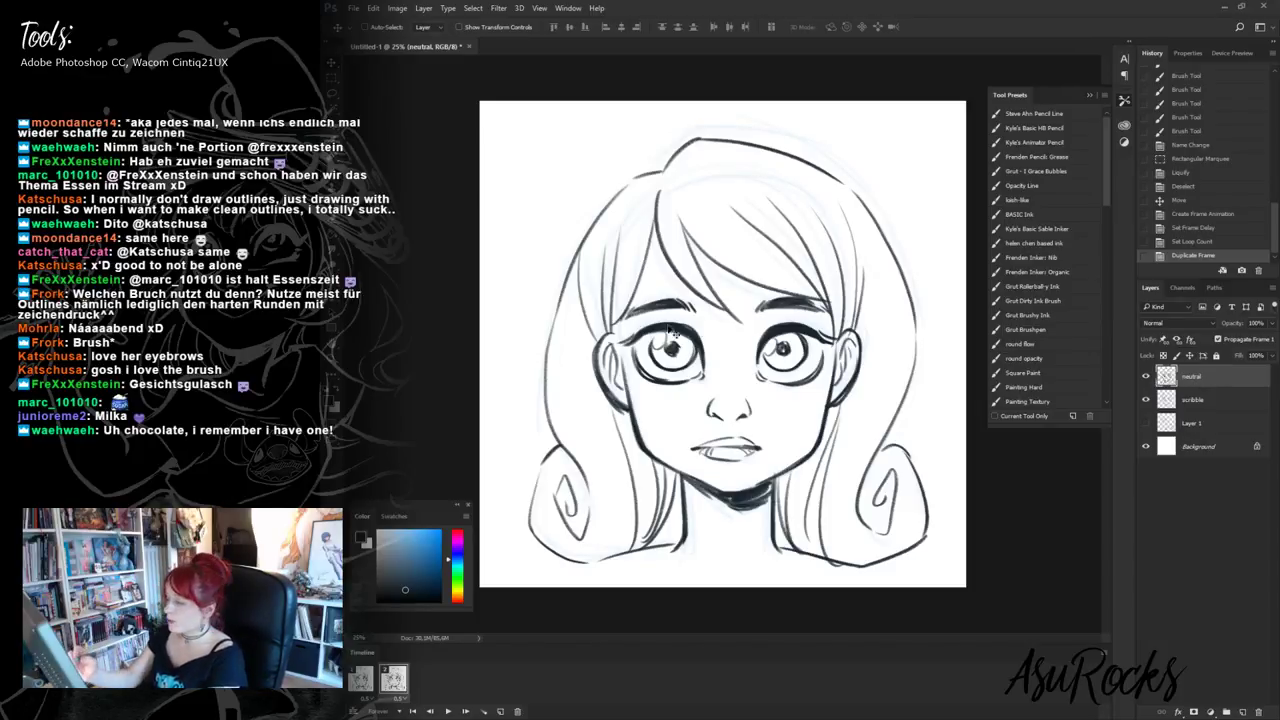
key("b")
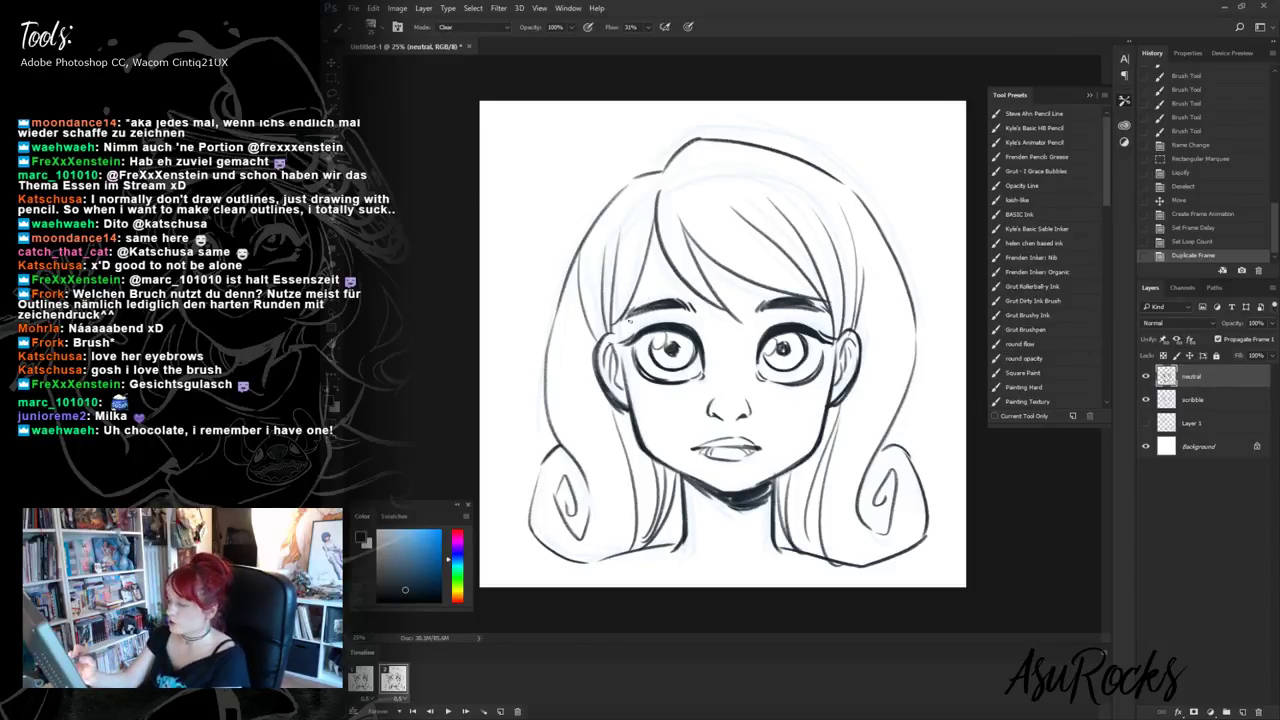
mouse_move(655, 296)
left_mouse_down()
mouse_move(700, 308)
mouse_move(667, 300)
left_mouse_up()
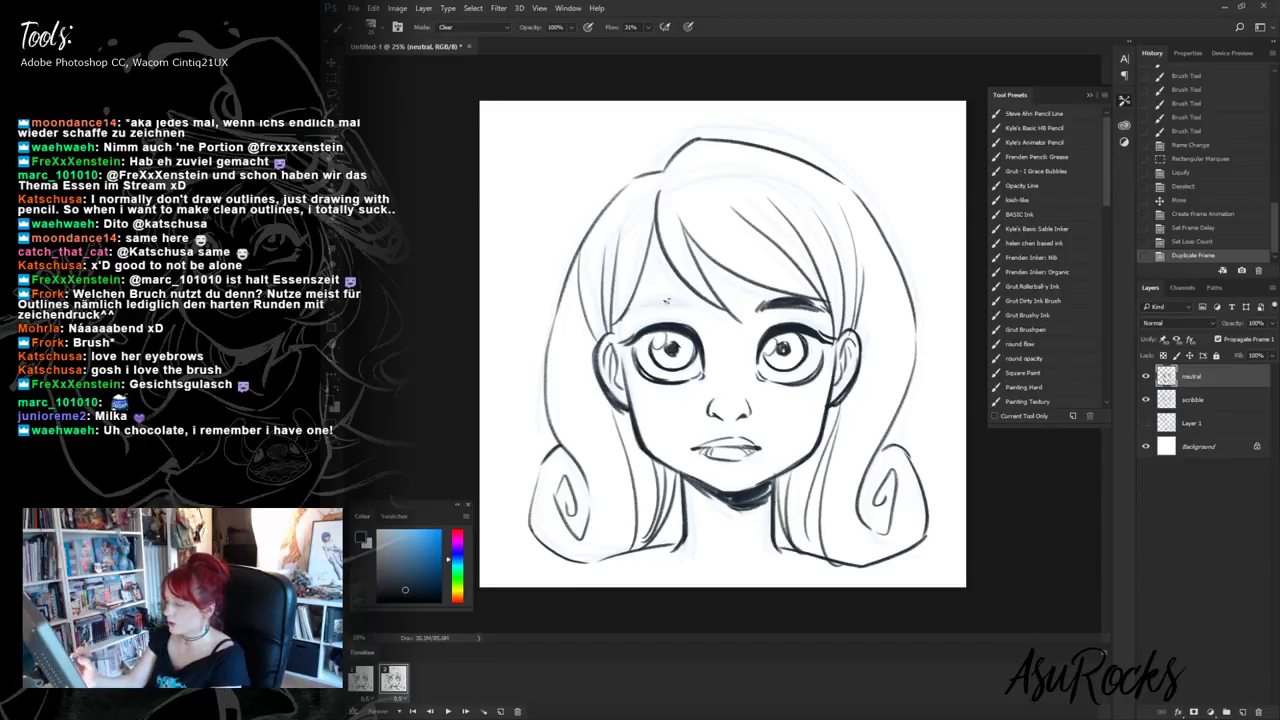
mouse_move(756, 308)
left_mouse_down()
mouse_move(802, 306)
mouse_move(781, 297)
mouse_move(818, 315)
left_mouse_up()
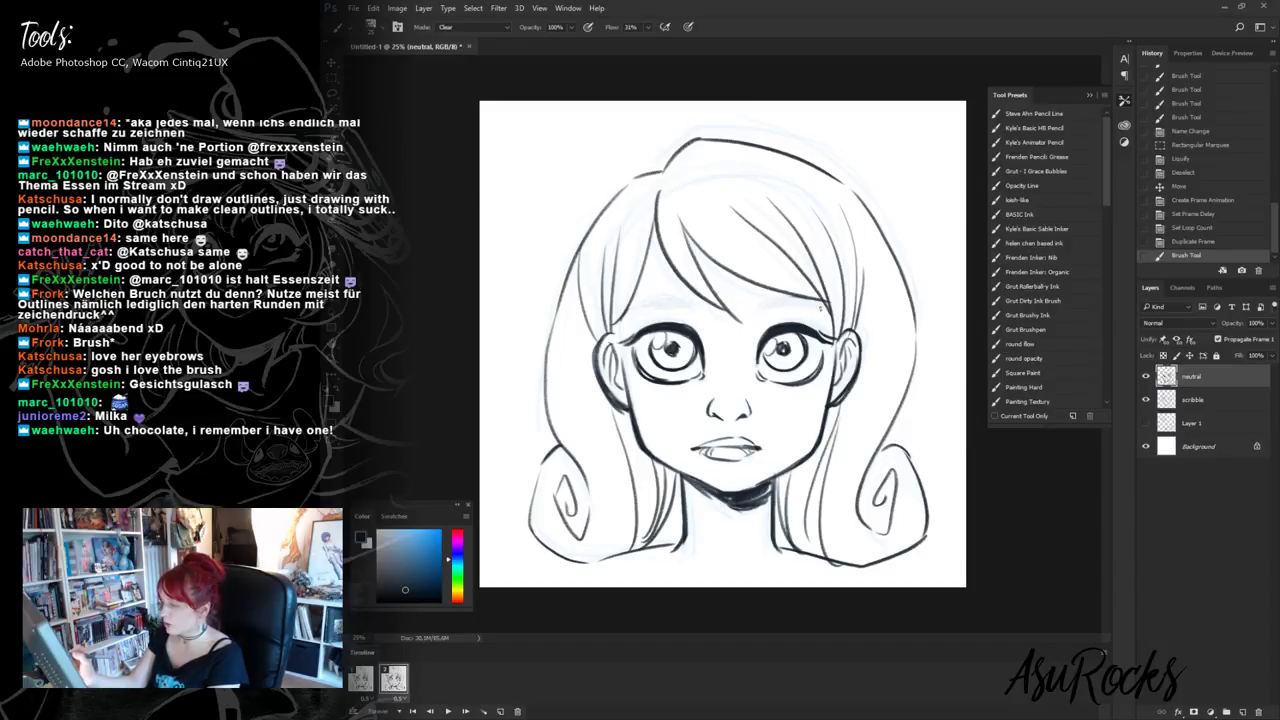
left_click(820, 309)
left_click(821, 308)
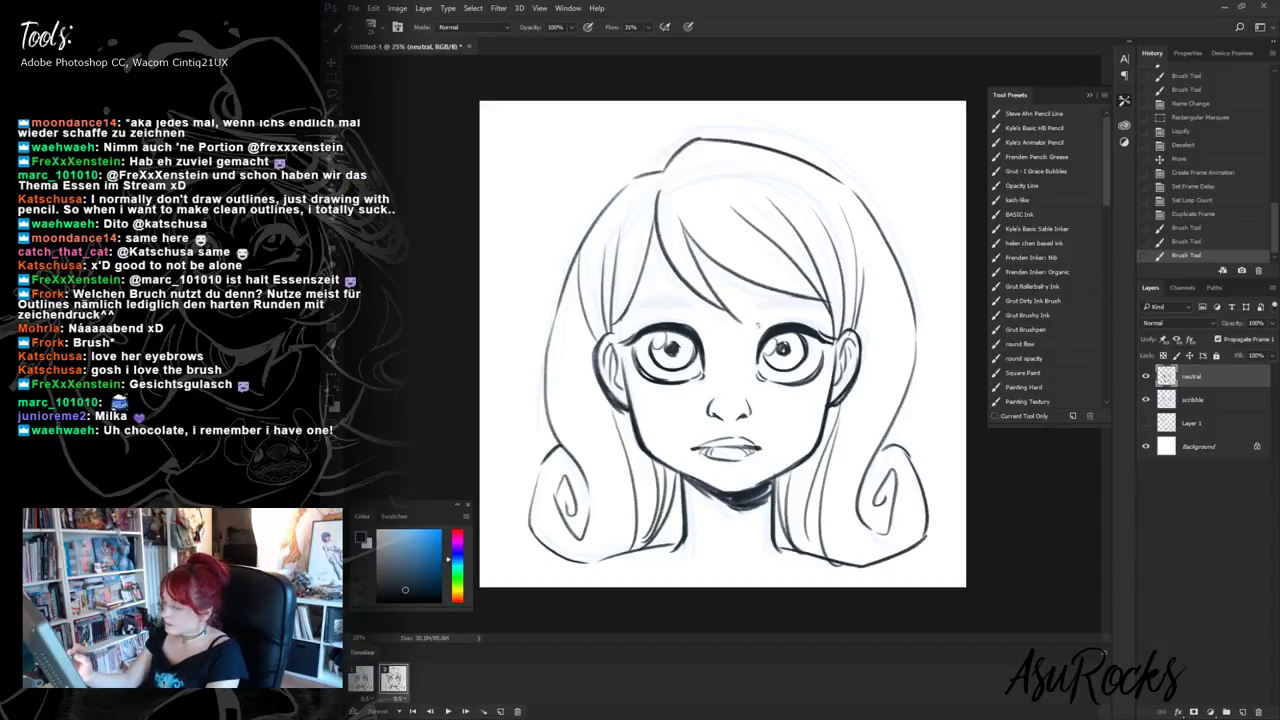
left_click_drag(757, 334, 816, 305)
left_click_drag(760, 322, 790, 310)
mouse_move(770, 318)
left_mouse_down()
mouse_move(796, 308)
mouse_move(782, 313)
left_mouse_up()
left_click_drag(758, 326, 796, 309)
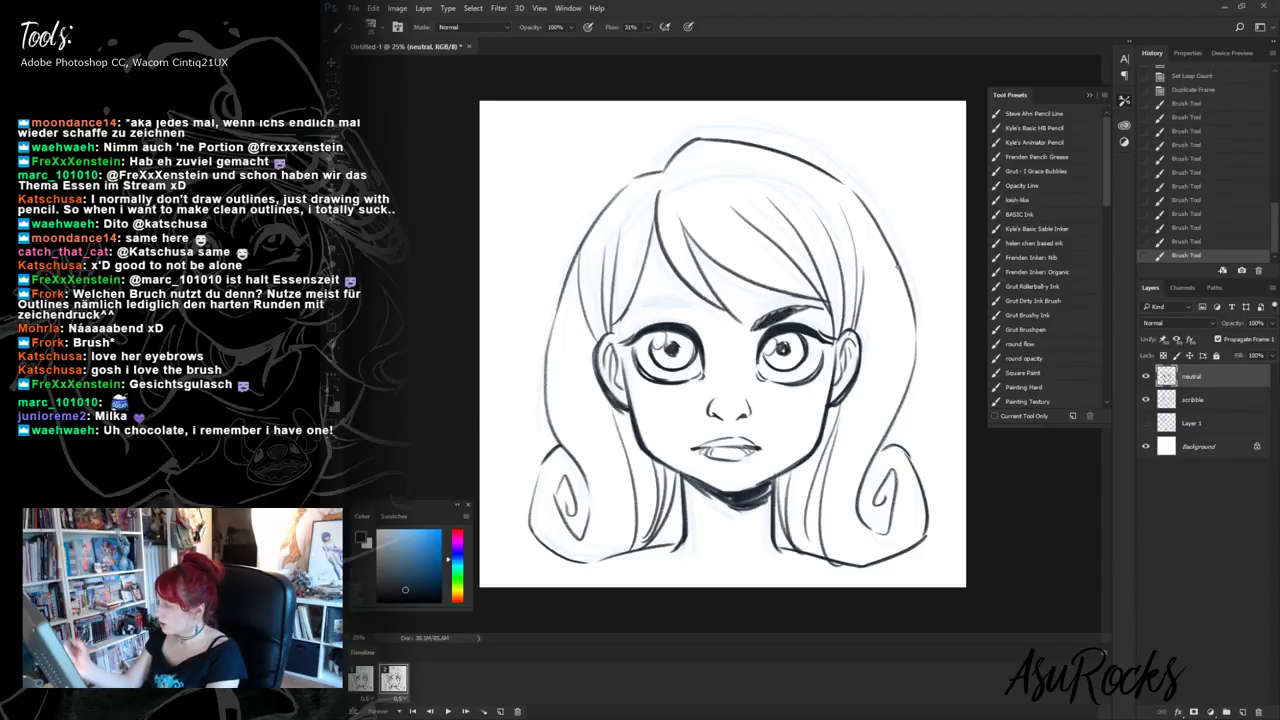
- Revert the eyebrow edits back to the duplicated-frame state and duplicate the neutral layer, hiding the original in the second frame
left_click(1205, 90)
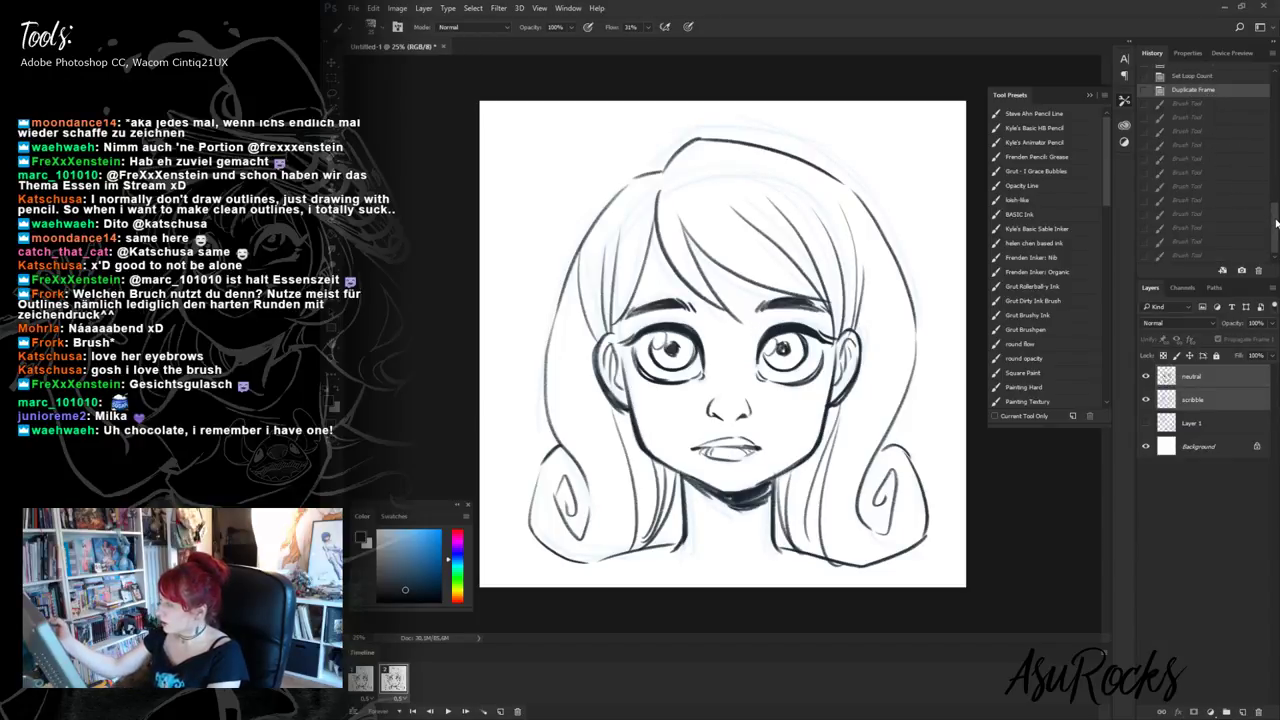
left_click(1208, 378)
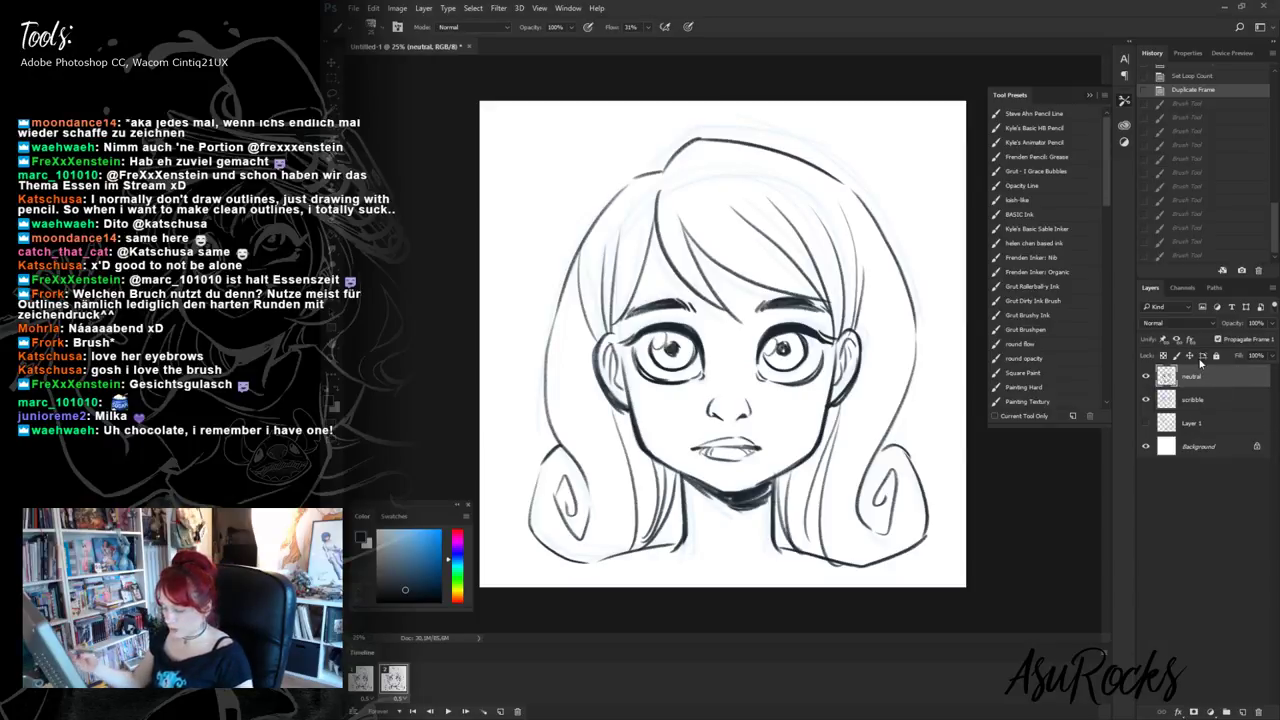
right_click(1226, 380)
left_click(1122, 227)
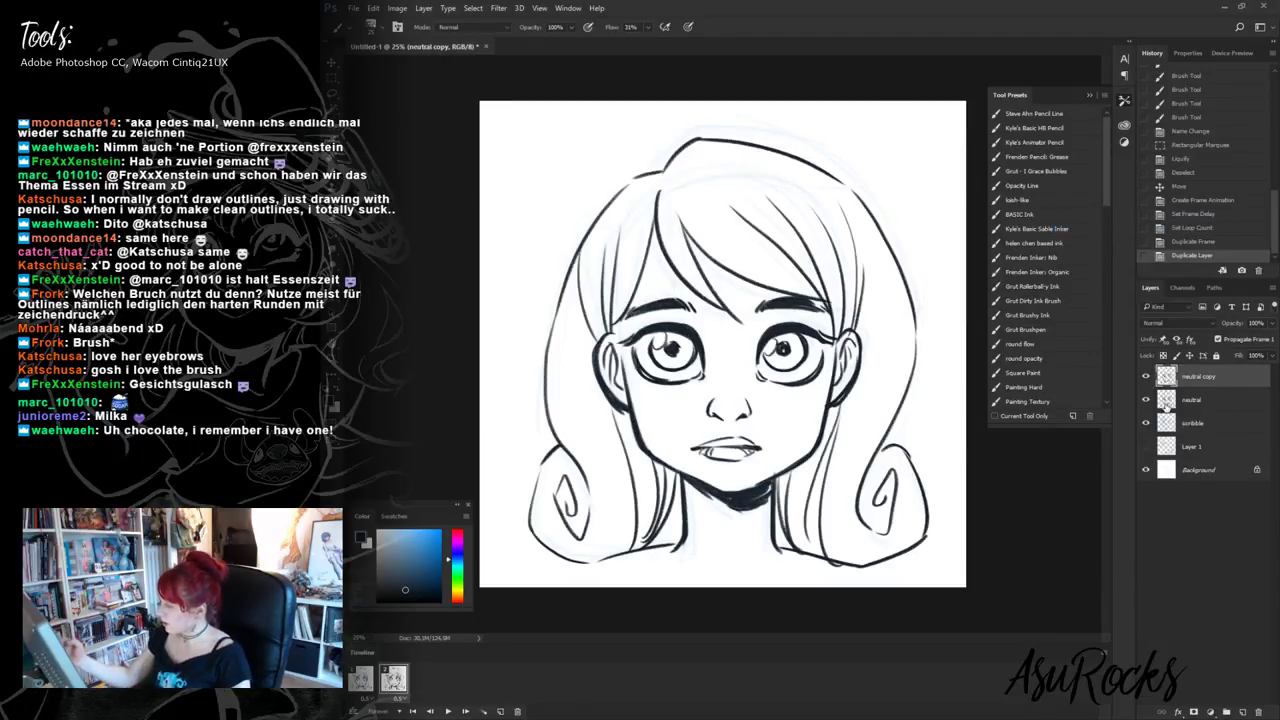
- Erase both eyebrows from the neutral copy layer using the brush in Clear mode
key("shift+alt+r")
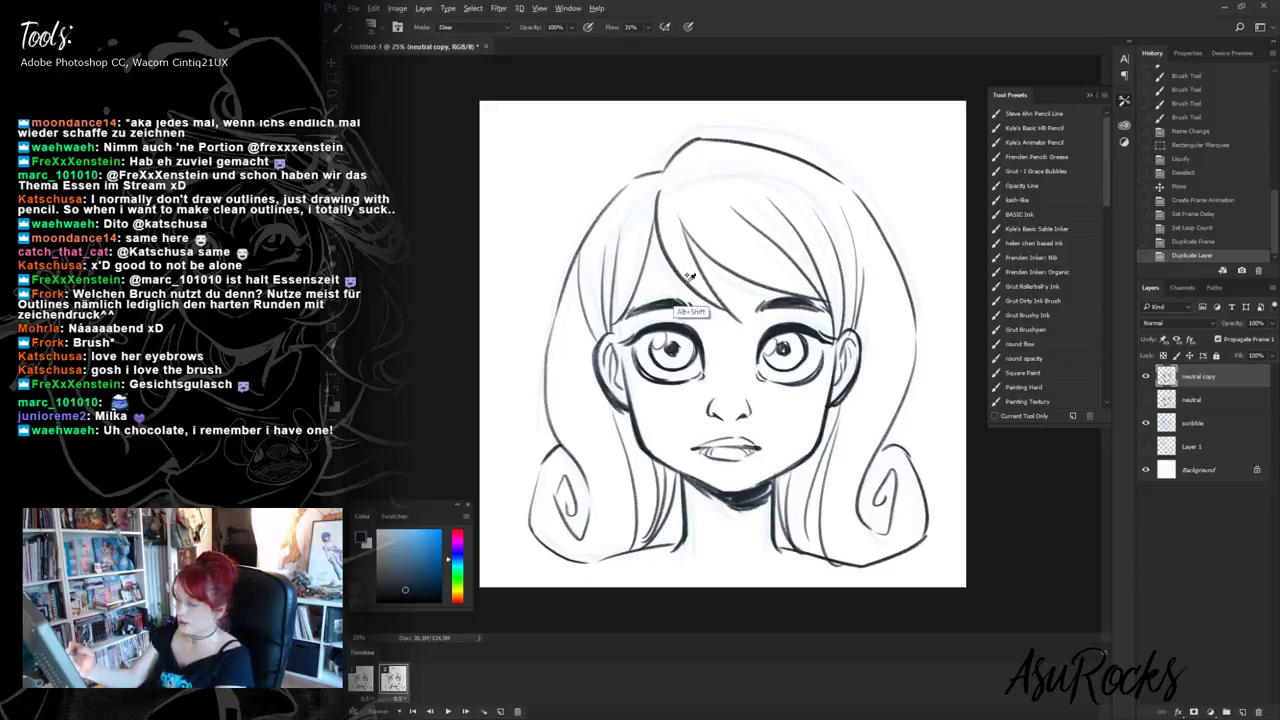
mouse_move(642, 308)
left_mouse_down()
mouse_move(632, 314)
mouse_move(641, 307)
left_mouse_up()
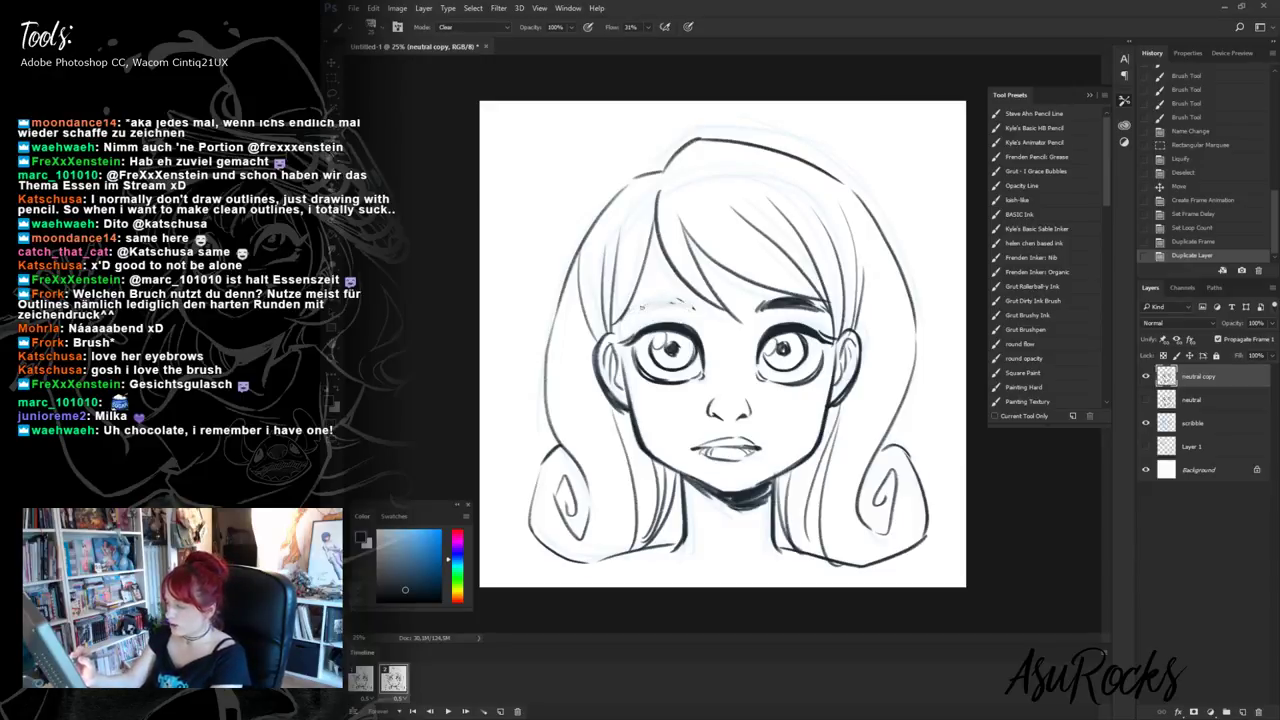
left_click_drag(760, 308, 814, 311)
- Paint thick angry eyebrows slanting down toward the nose on the neutral copy layer and compare the frame with the neutral one
key("shift+alt+n")
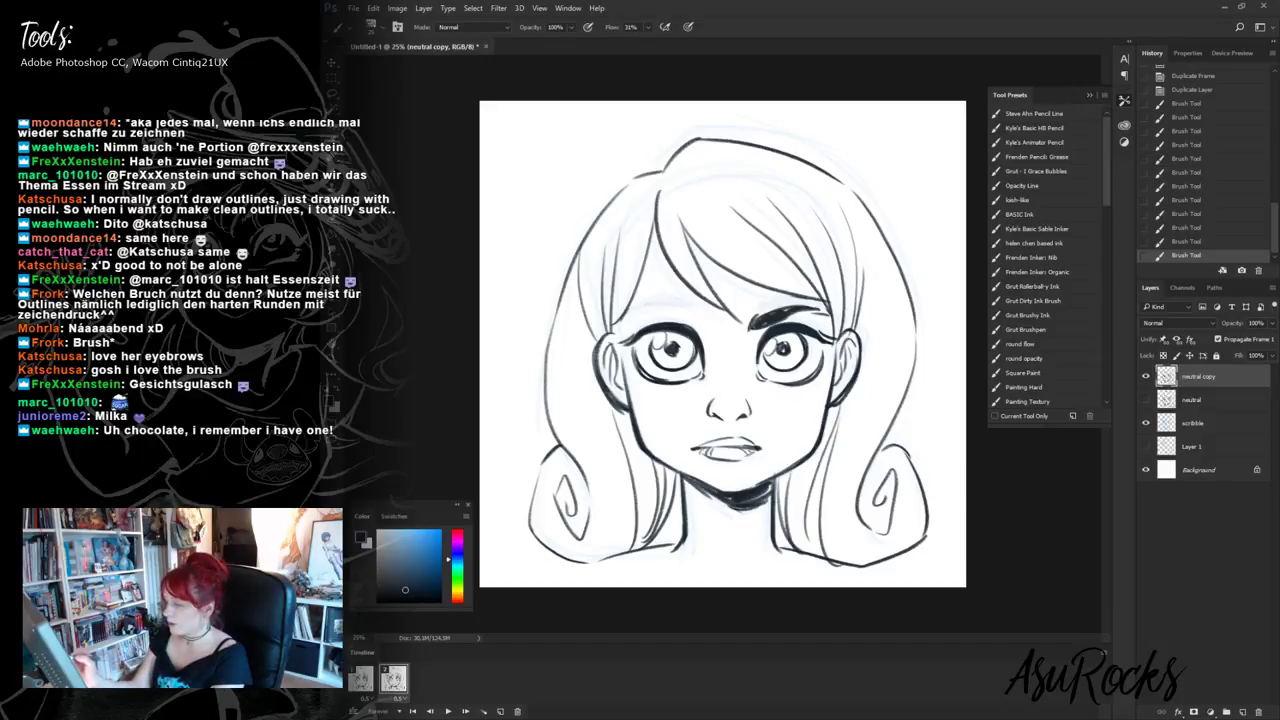
mouse_move(652, 308)
left_mouse_down()
mouse_move(710, 328)
mouse_move(641, 309)
mouse_move(628, 319)
mouse_move(692, 304)
mouse_move(696, 324)
mouse_move(692, 304)
left_mouse_up()
key("shift+alt+r")
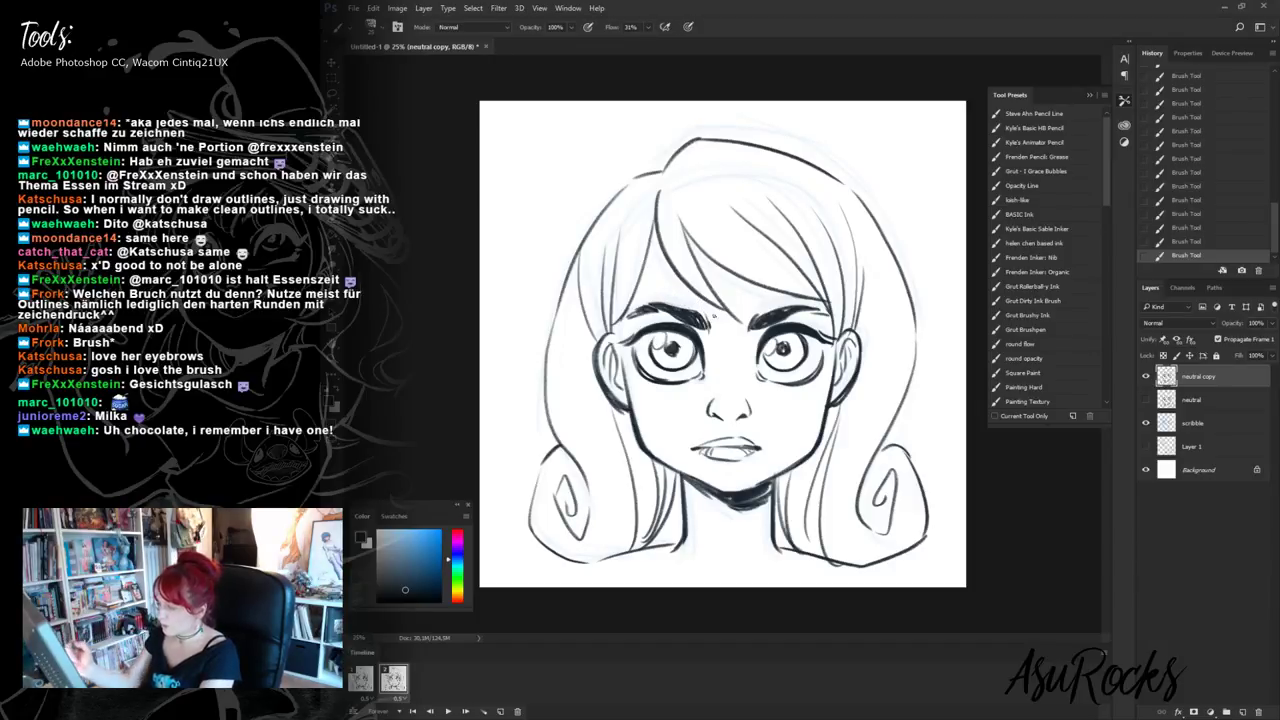
key("shift+alt+n")
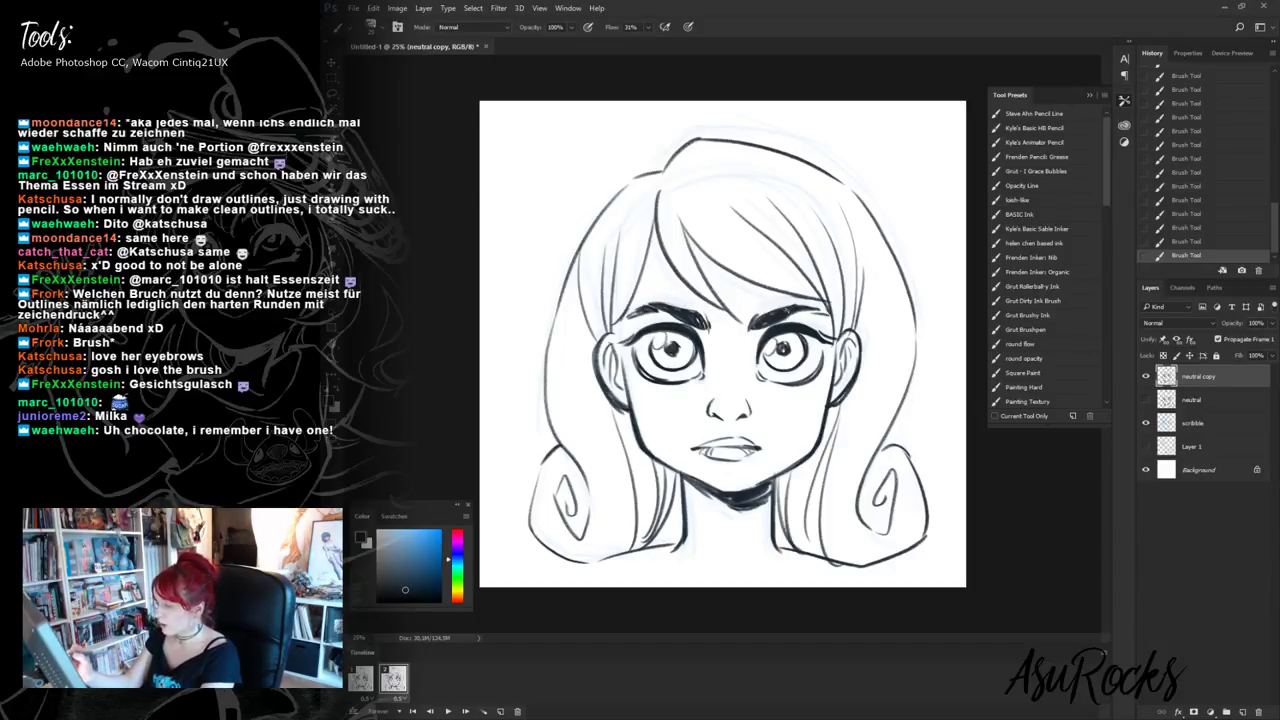
left_click_drag(800, 314, 824, 316)
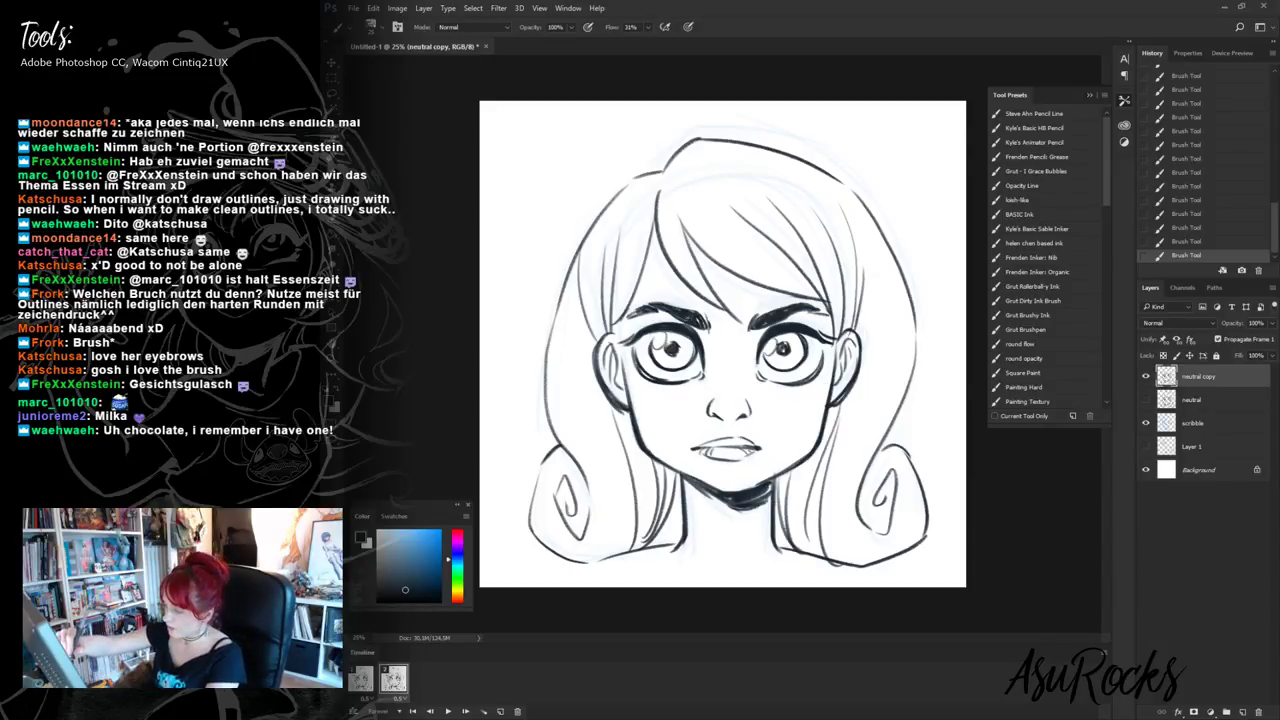
left_click(367, 681)
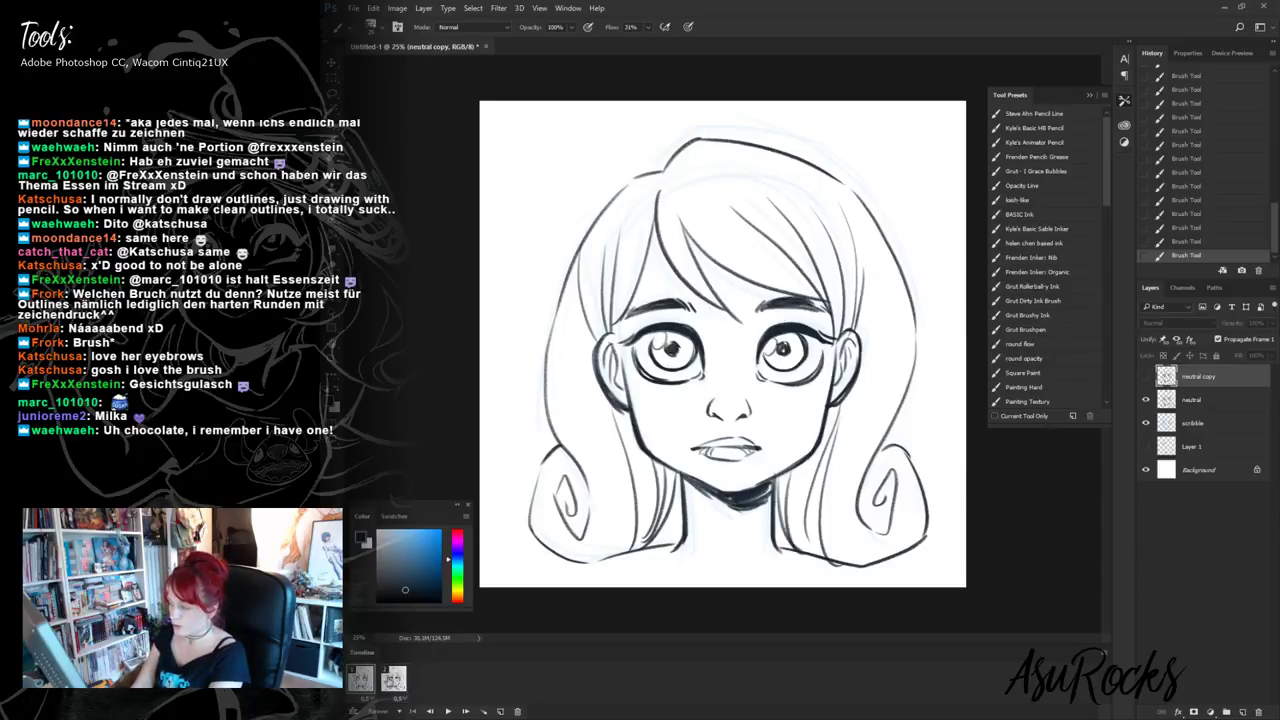
left_click(391, 681)
left_click(367, 681)
left_click(396, 681)
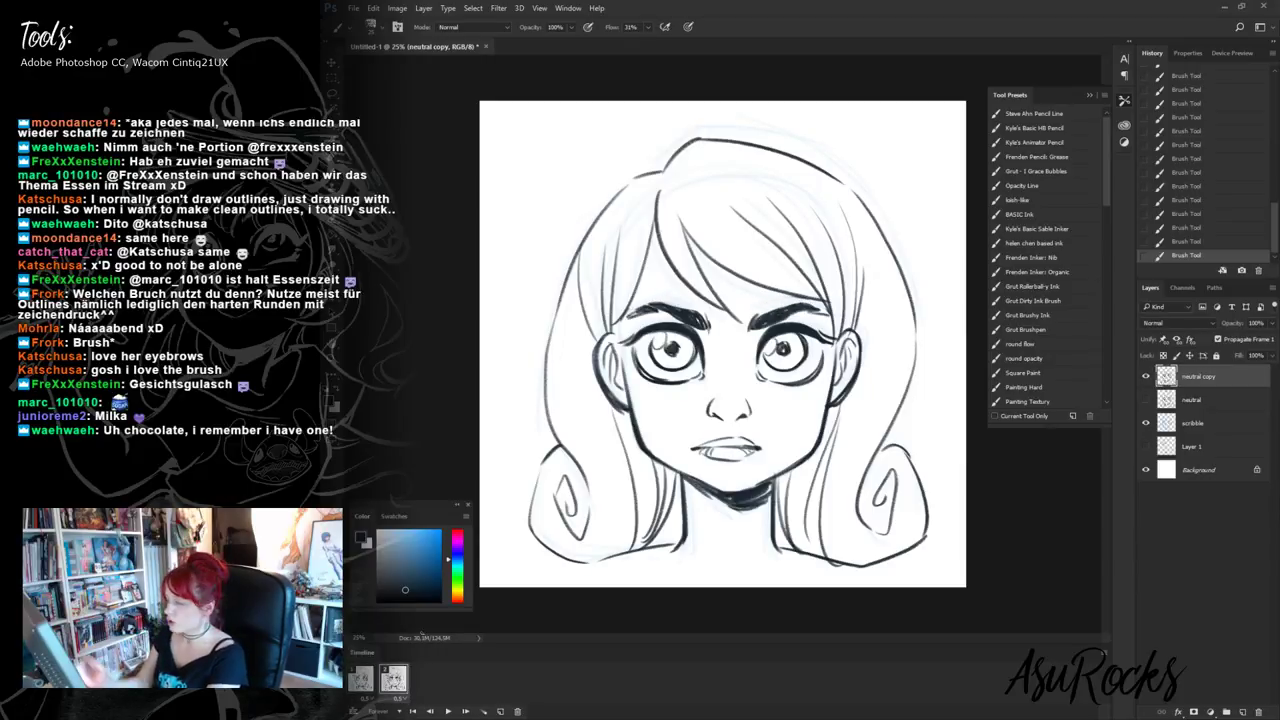
- Clean up the edges of the angry eyebrows with small erasing and painting strokes and switch between both frames to check the change
key("alt+shift+r")
left_click_drag(630, 314, 656, 300)
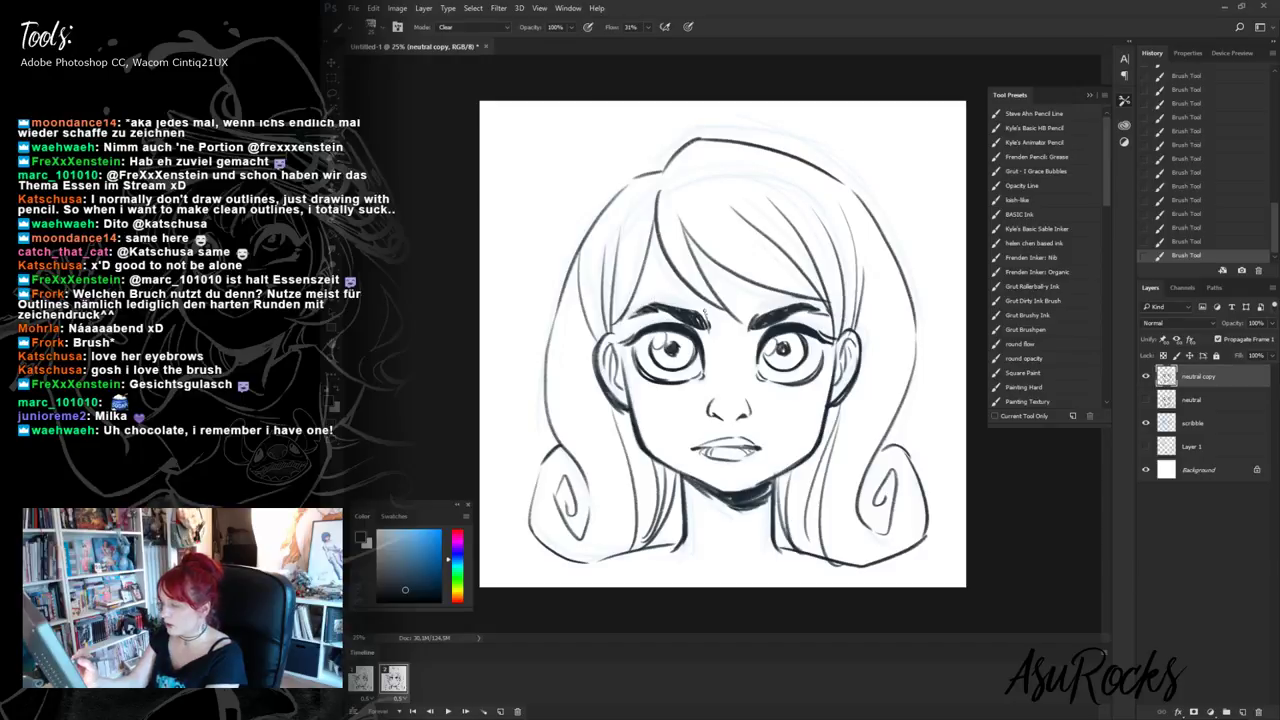
key("alt+shift+n")
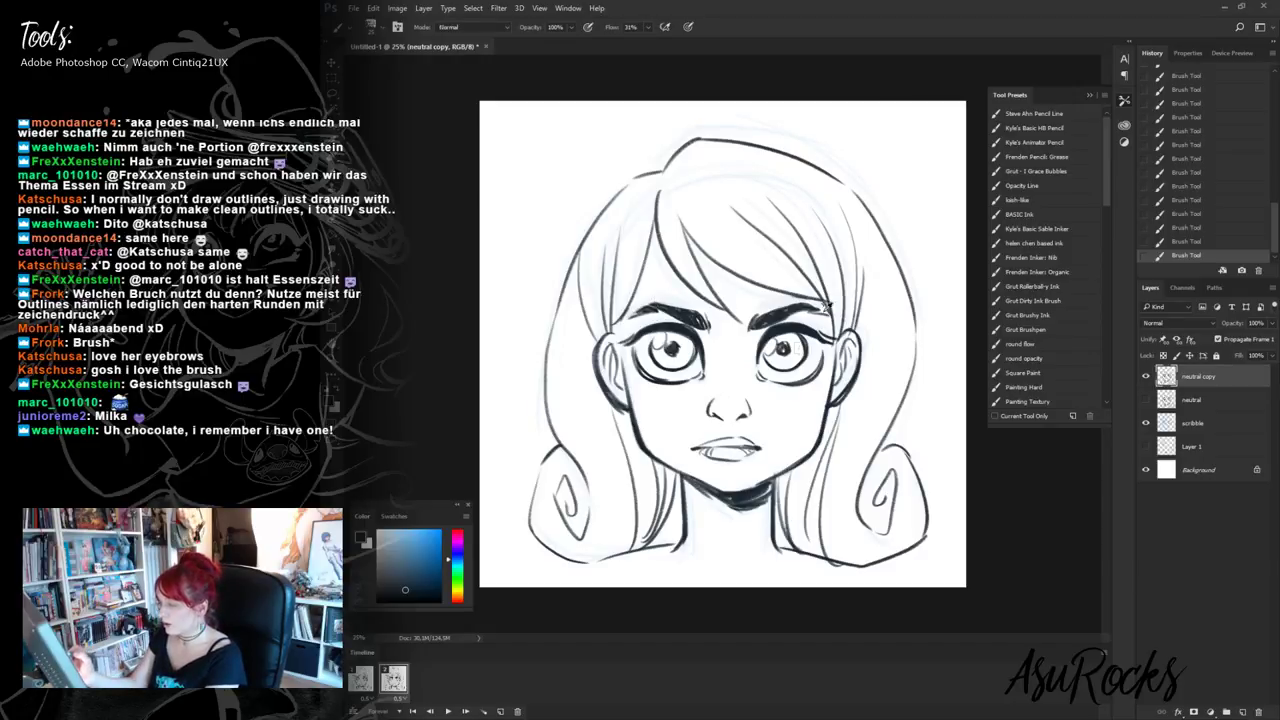
key("alt+shift+r")
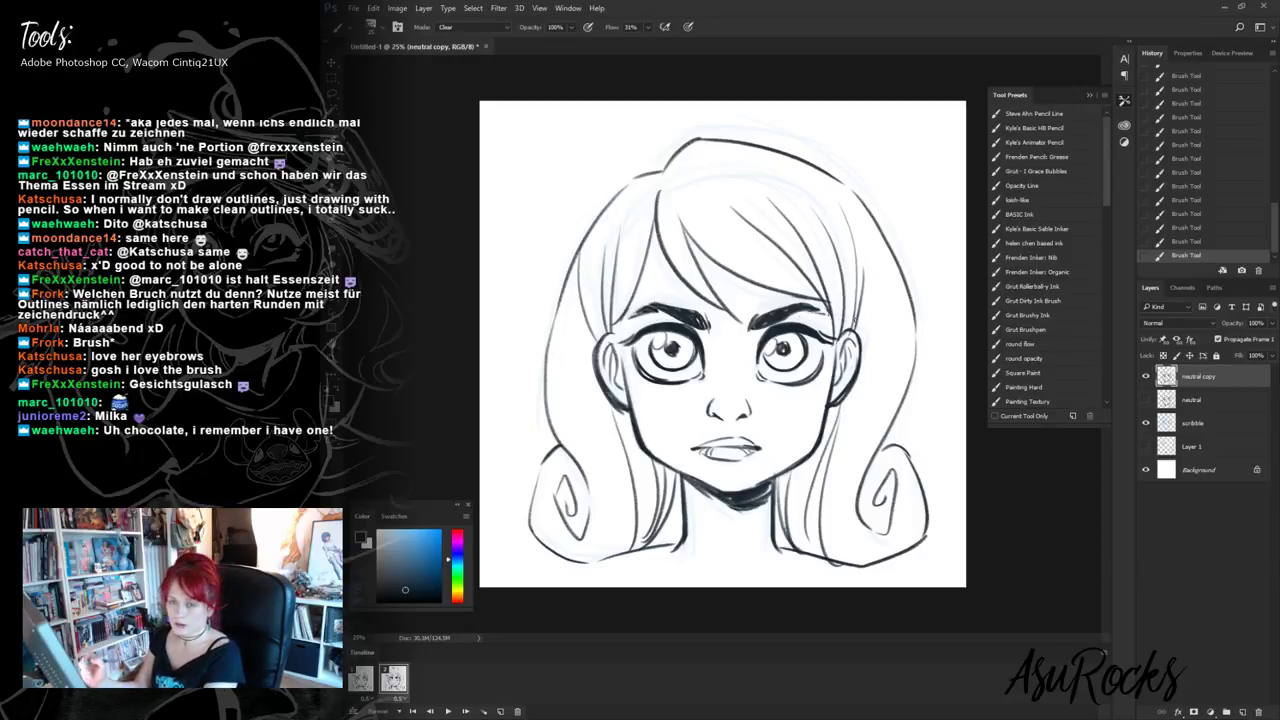
left_click(362, 679)
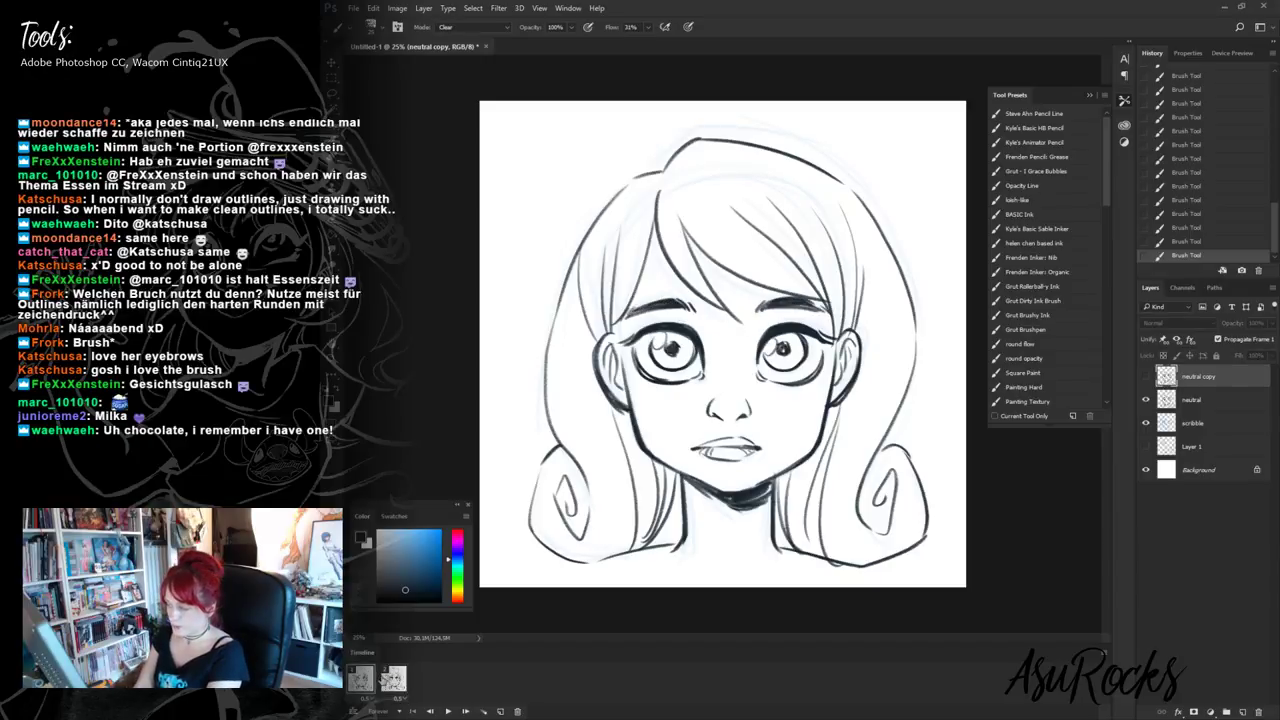
left_click(389, 680)
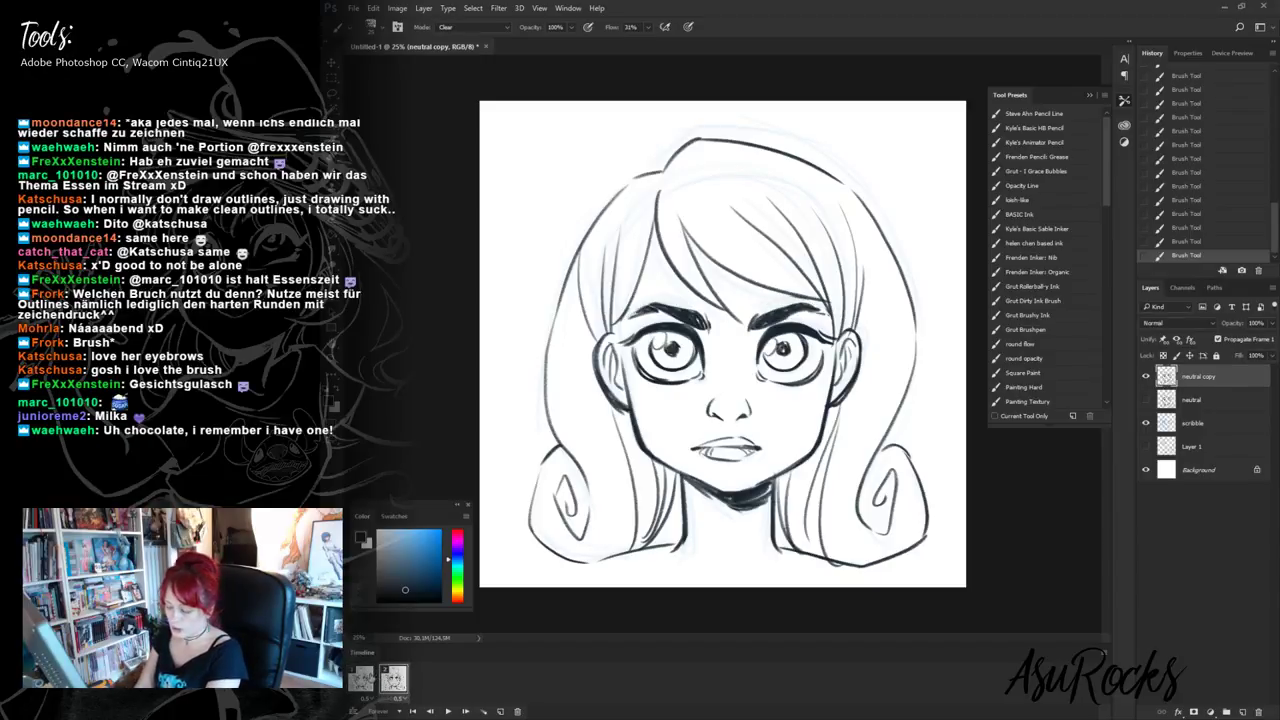
left_click(365, 680)
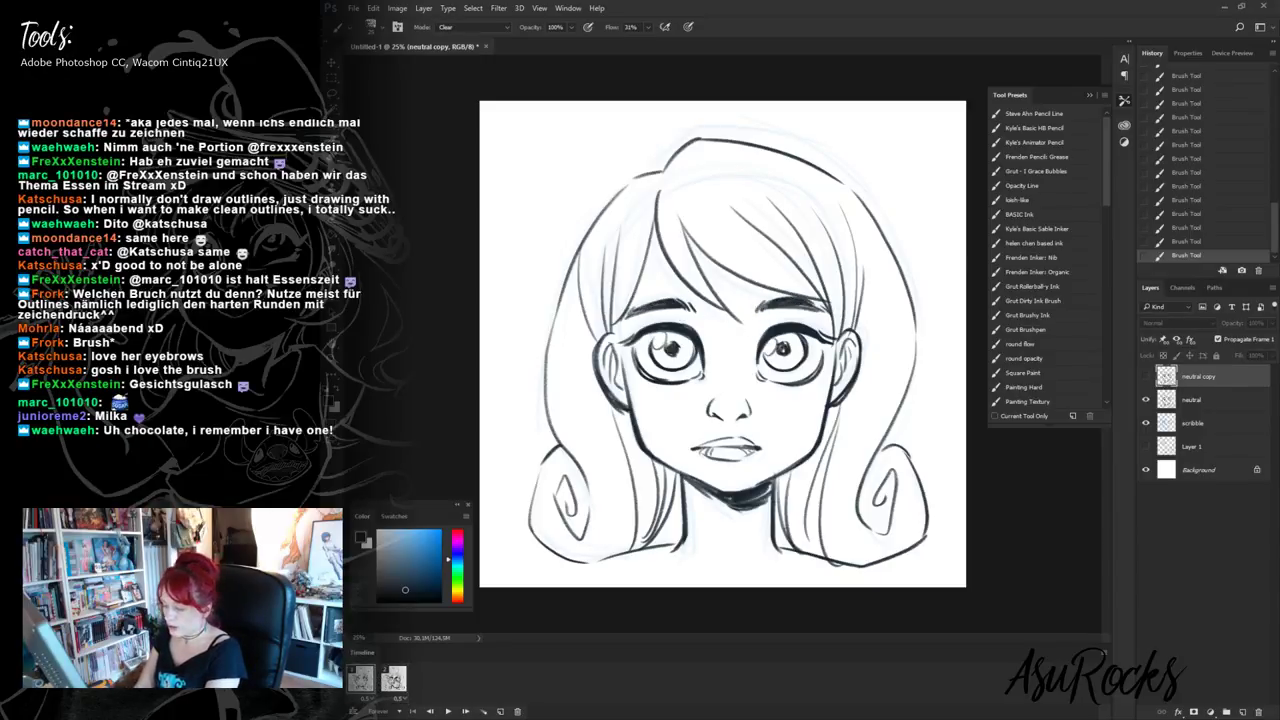
left_click(393, 680)
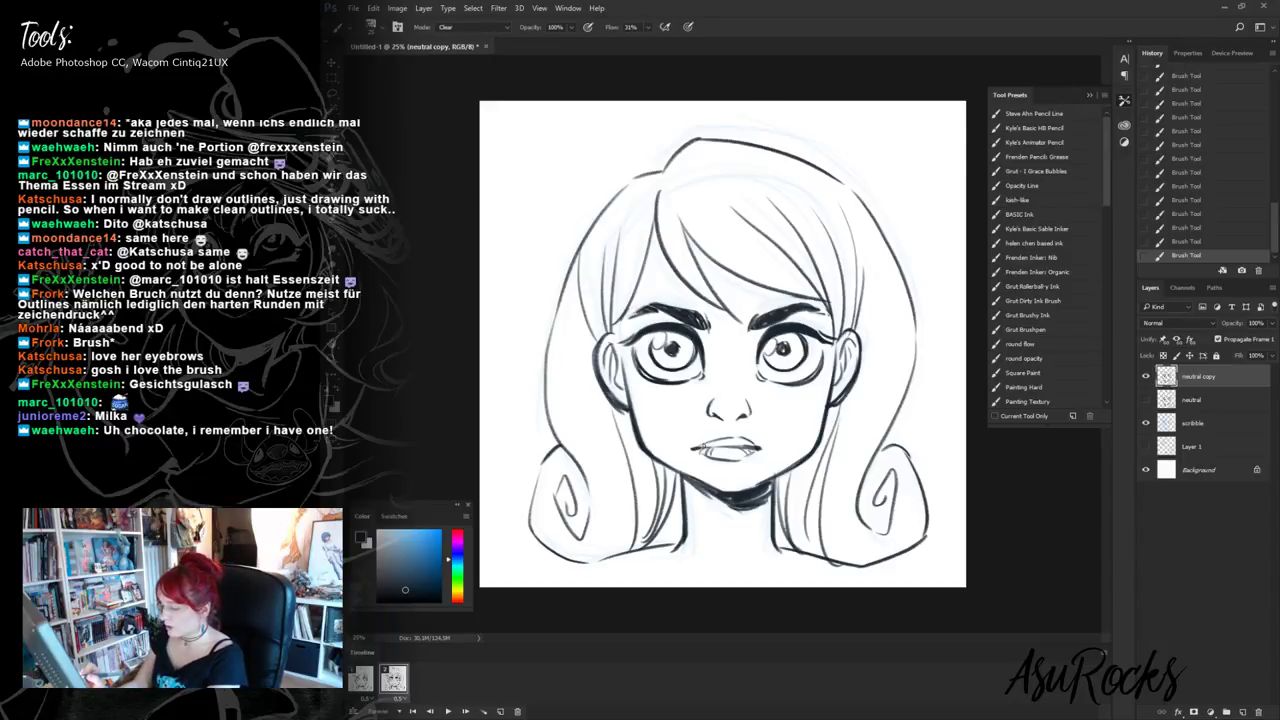
- Show the neutral layer beneath the copy as a reference and lower its opacity to 41%
left_click(1146, 399)
left_click(1200, 399)
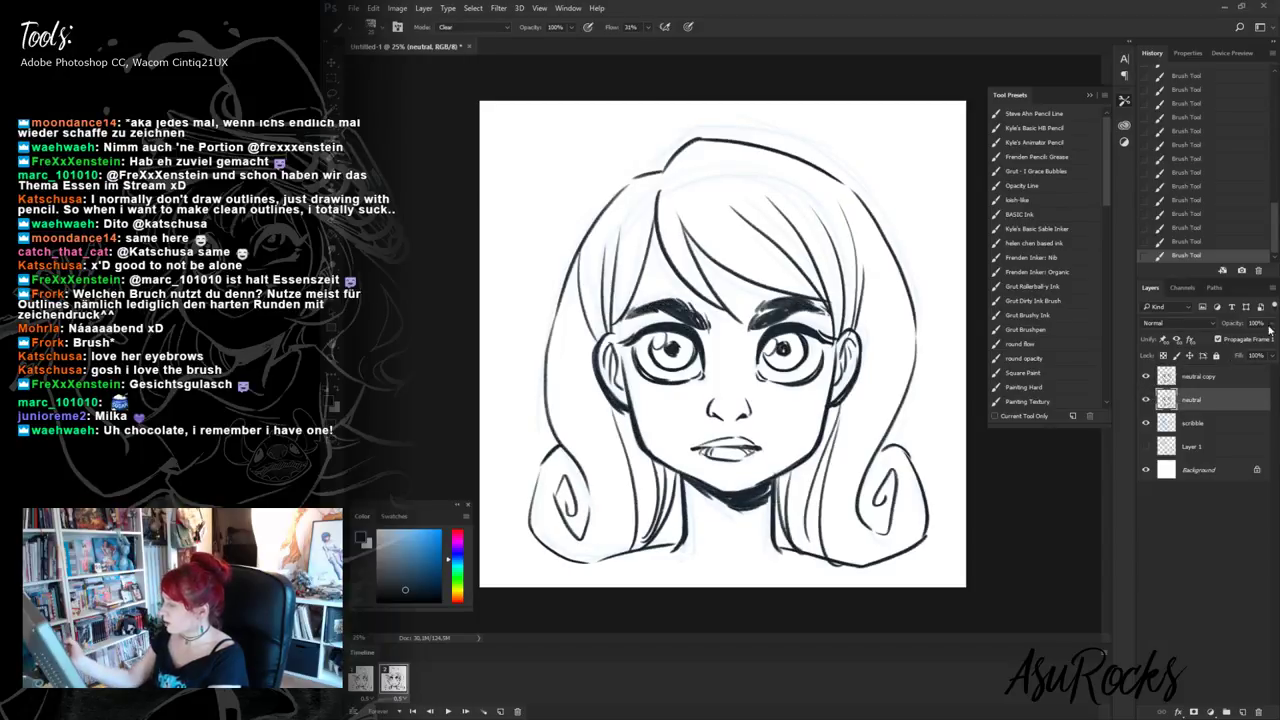
mouse_move(1271, 323)
left_mouse_down()
mouse_move(1266, 340)
mouse_move(1239, 341)
left_mouse_up()
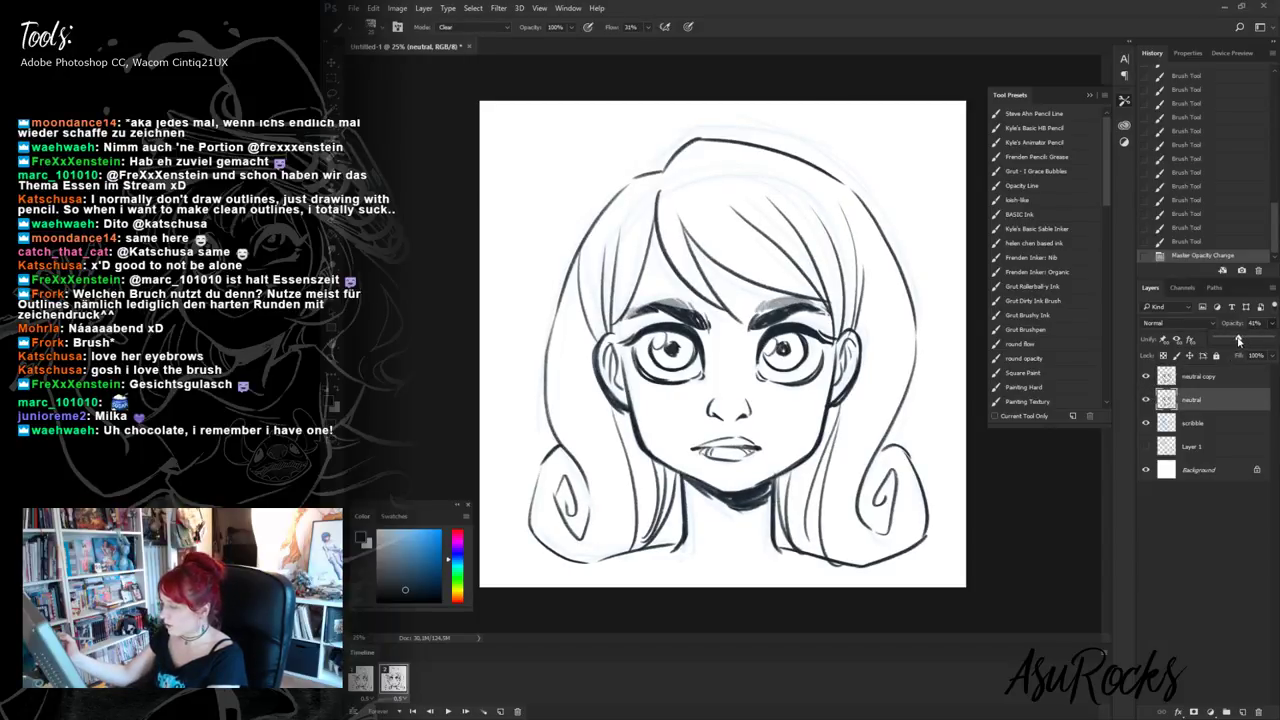
- Redraw the mouth on the neutral copy layer as an angry snarl with bared teeth and hide the neutral layer
left_click(1200, 376)
mouse_move(725, 421)
left_mouse_down()
mouse_move(706, 446)
mouse_move(748, 440)
mouse_move(712, 456)
mouse_move(735, 461)
mouse_move(712, 456)
mouse_move(742, 447)
mouse_move(758, 458)
mouse_move(703, 456)
mouse_move(760, 449)
mouse_move(718, 447)
mouse_move(742, 437)
mouse_move(763, 447)
mouse_move(728, 439)
mouse_move(694, 456)
mouse_move(762, 447)
mouse_move(706, 456)
left_mouse_up()
key("shift+alt+n")
key("shift+alt+r")
key("shift+alt+n")
left_click(1146, 399)
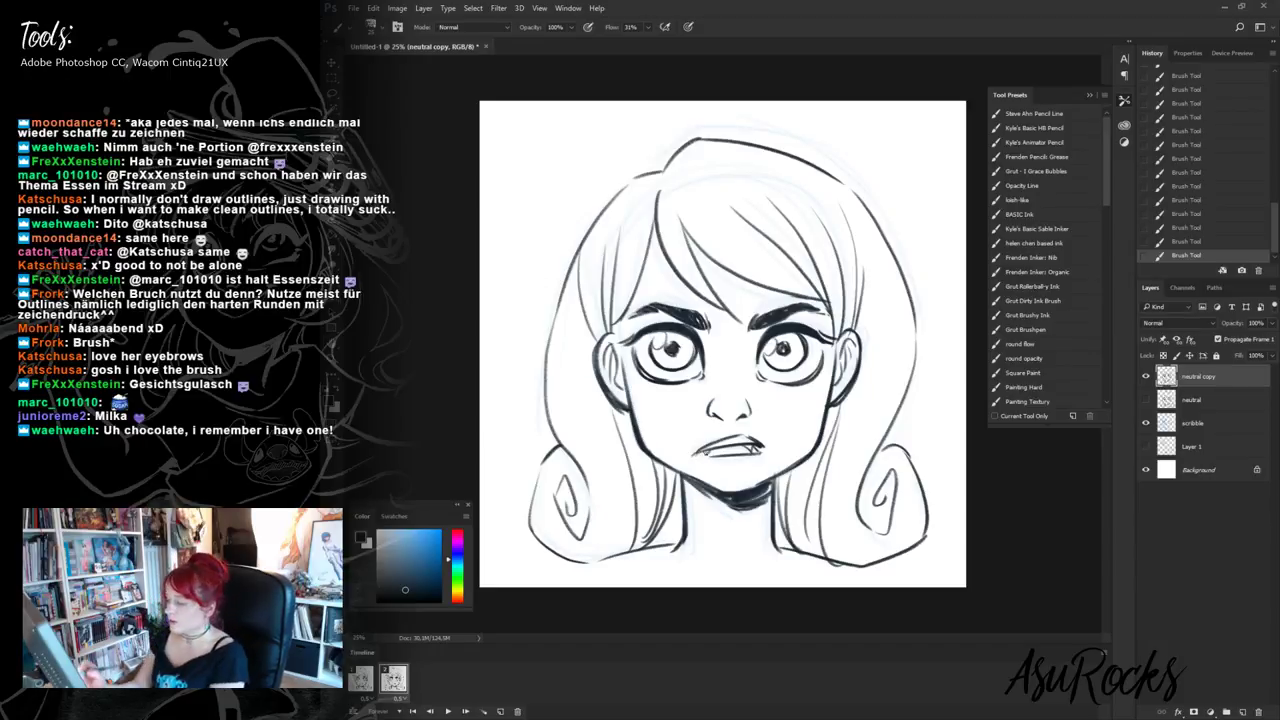
- Refine the snarl's teeth and mouth corners and compare the angry frame with the neutral frame
mouse_move(708, 451)
left_mouse_down()
mouse_move(695, 455)
mouse_move(768, 455)
left_mouse_up()
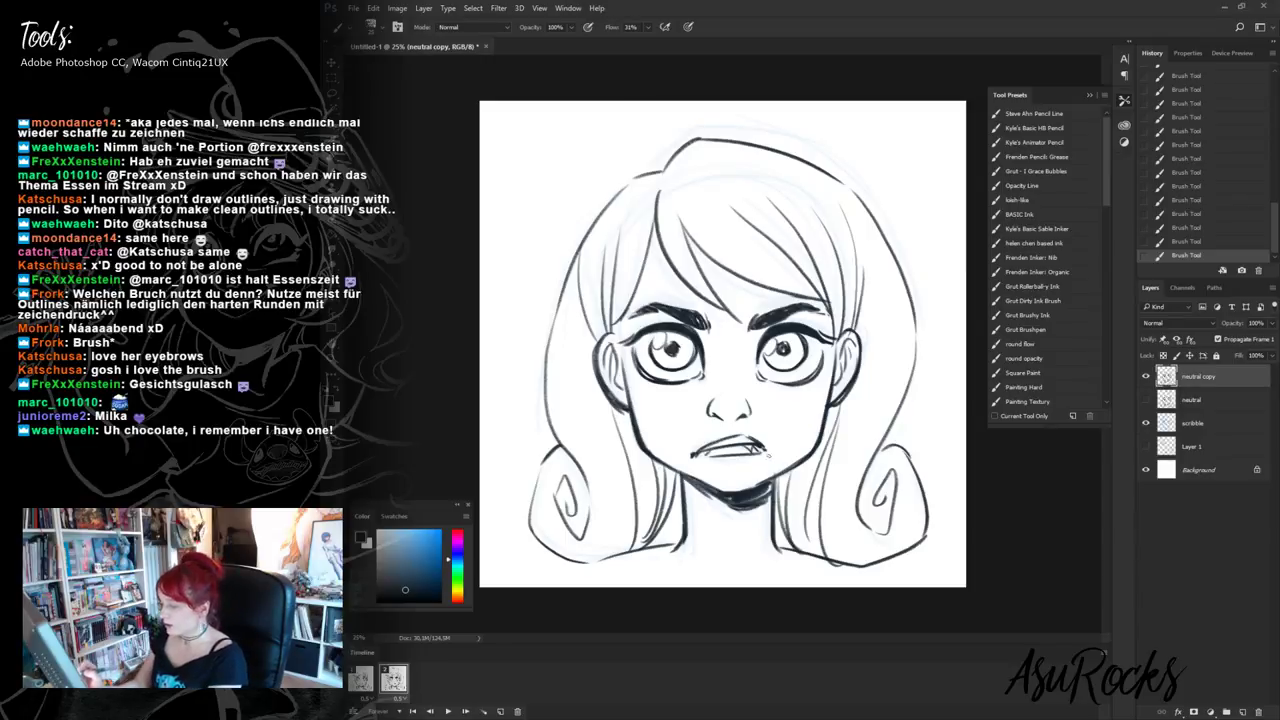
key("shift+alt+r")
left_click(363, 682)
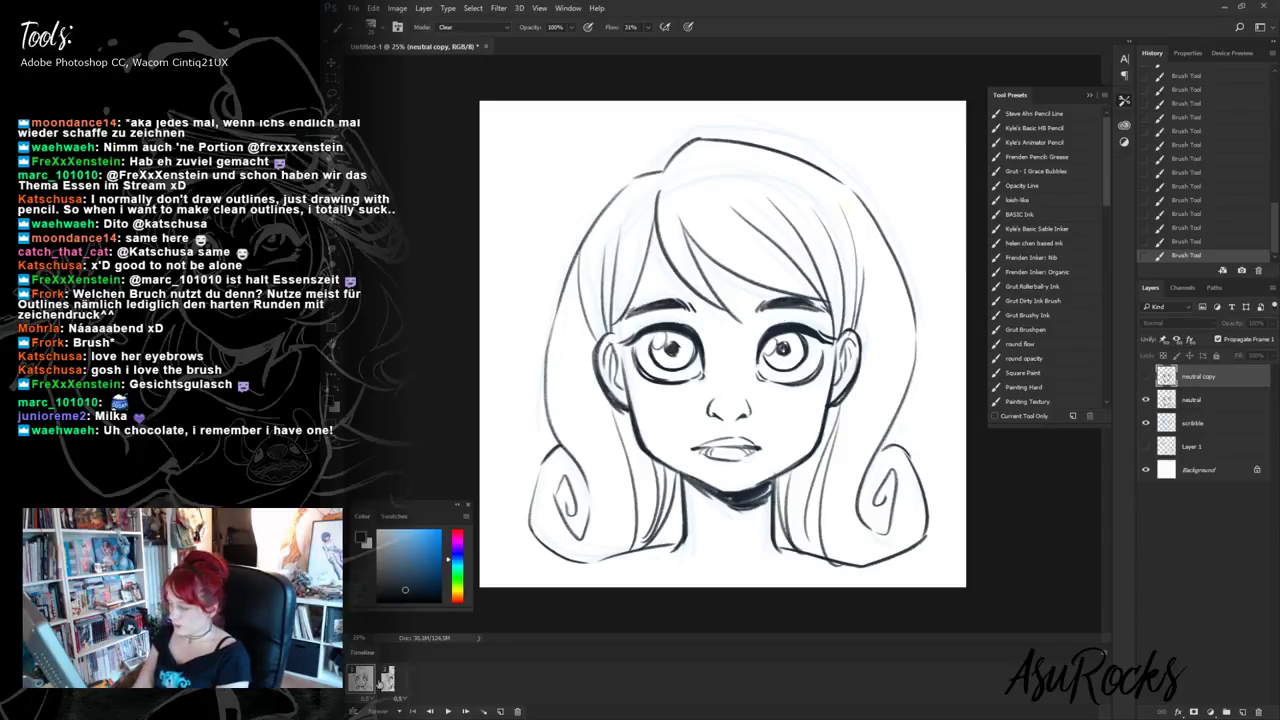
left_click(386, 681)
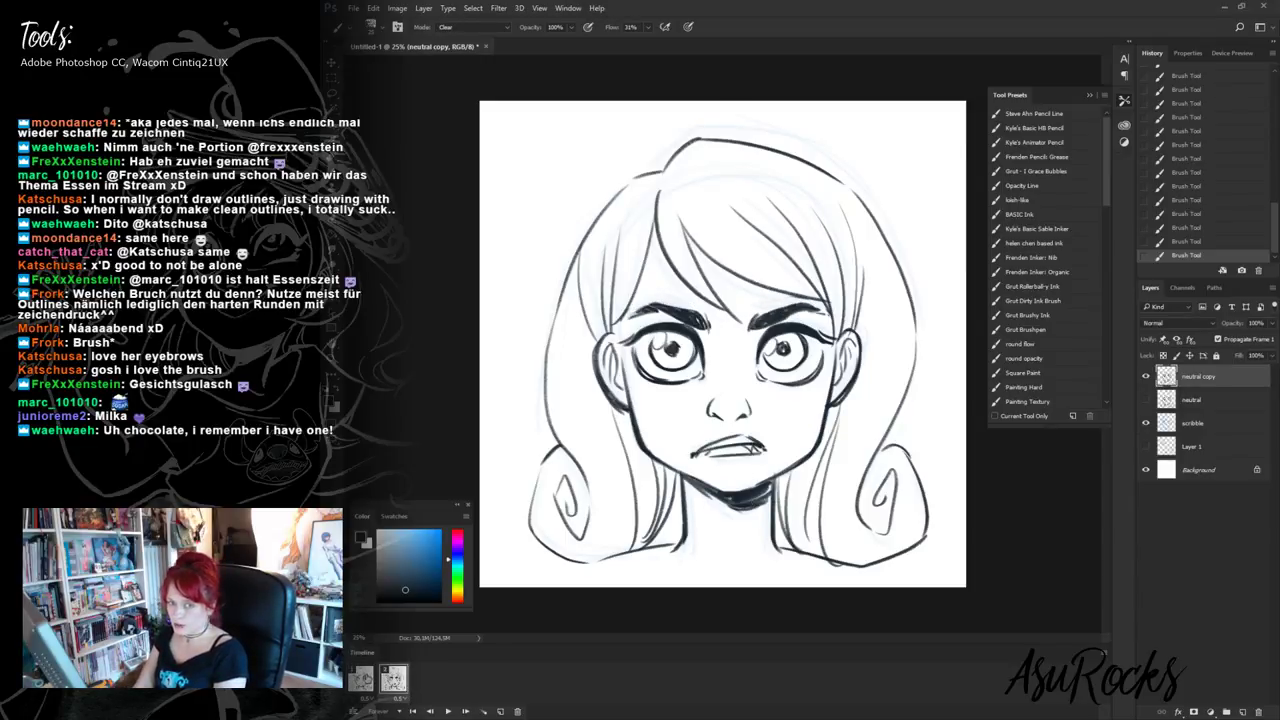
left_click(361, 680)
left_click(394, 680)
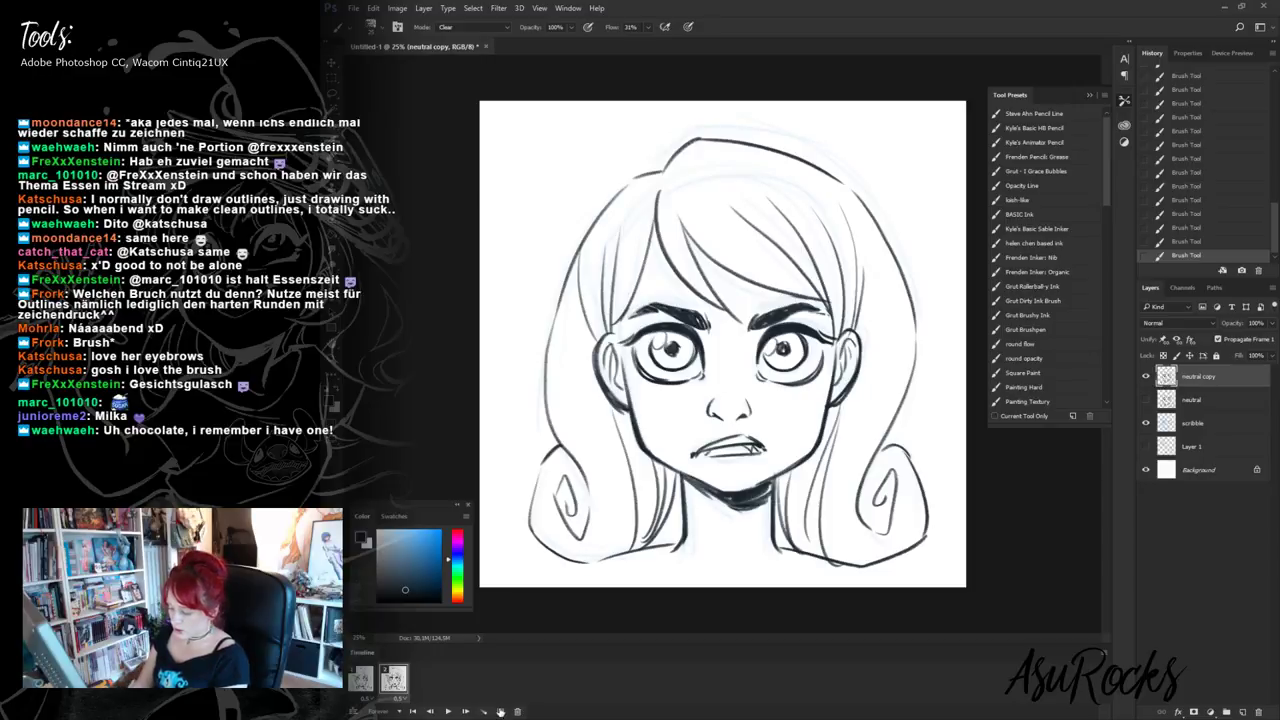
- Duplicate the angry frame as a third frame and lower the neutral copy layer's opacity to 43% there
left_click(500, 711)
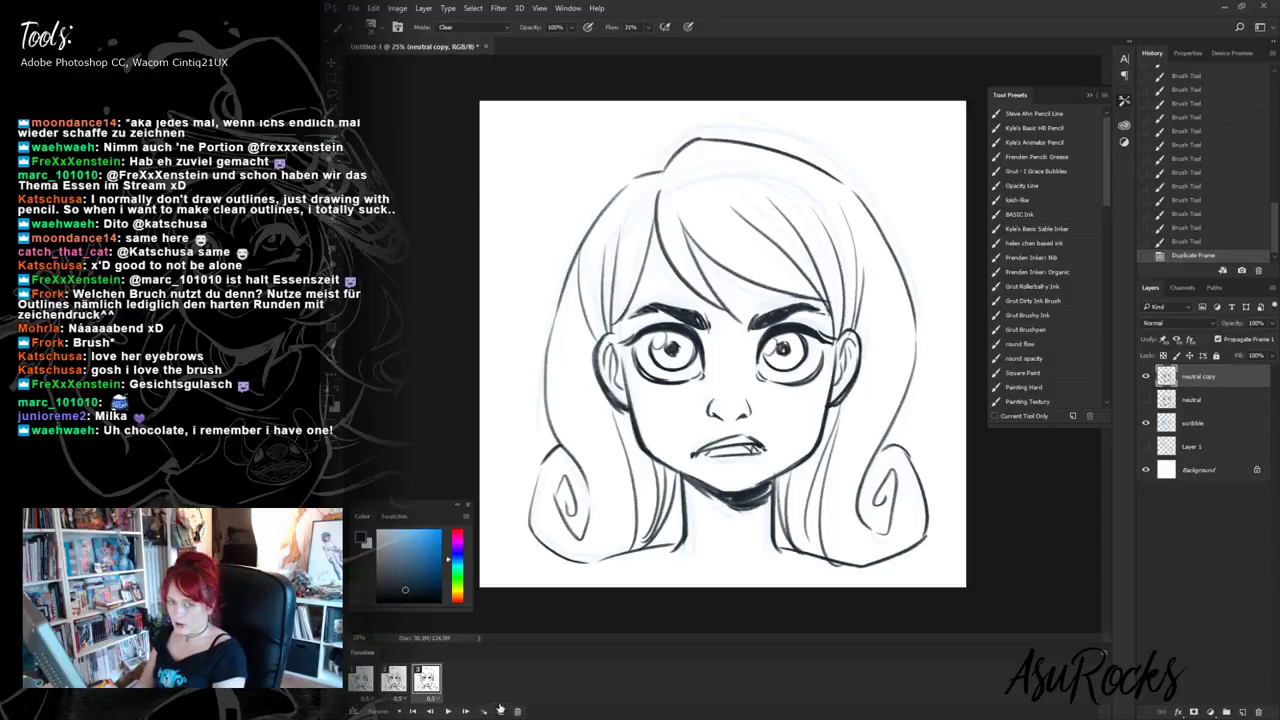
left_click(1273, 323)
left_click_drag(1268, 341, 1240, 341)
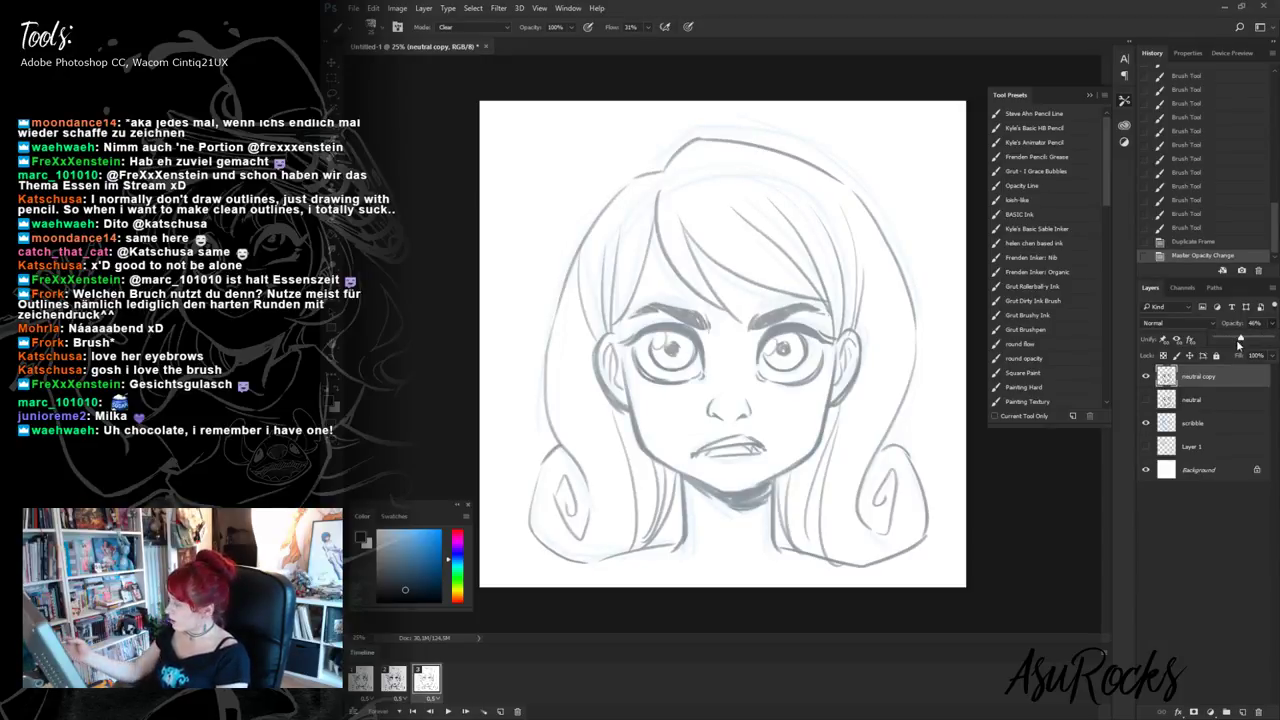
left_click_drag(1240, 341, 1237, 341)
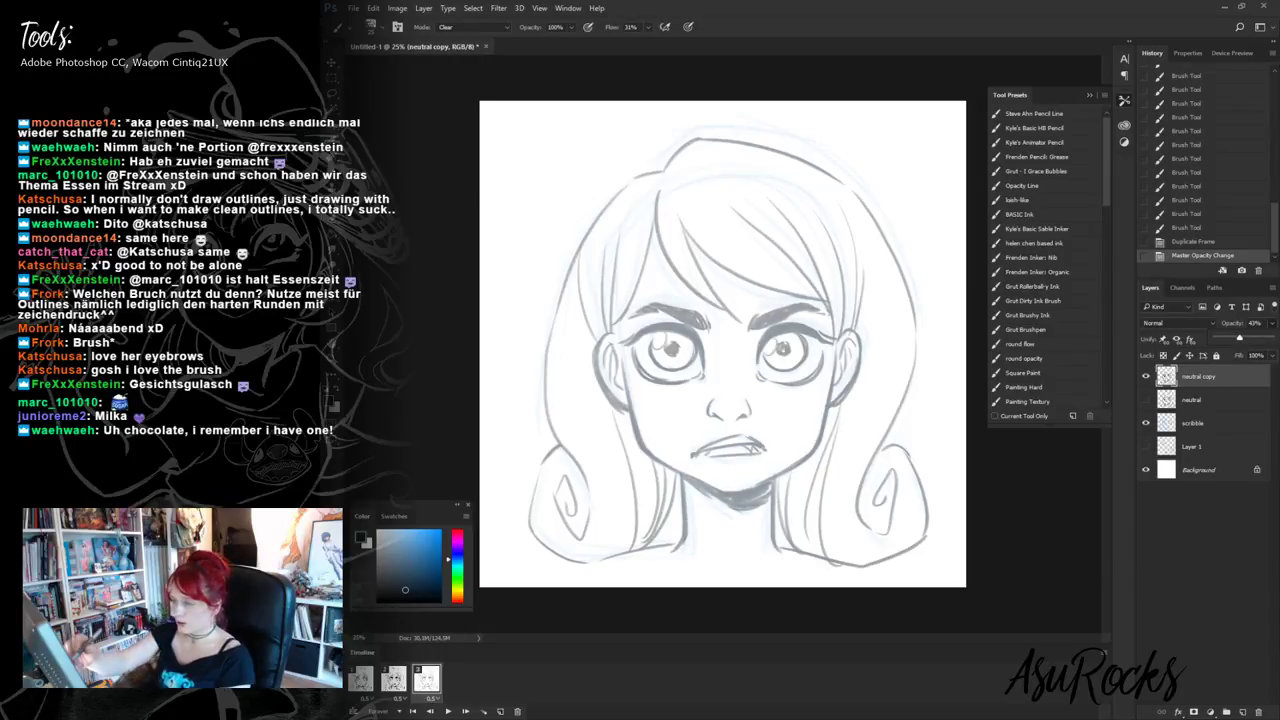
key("Return")
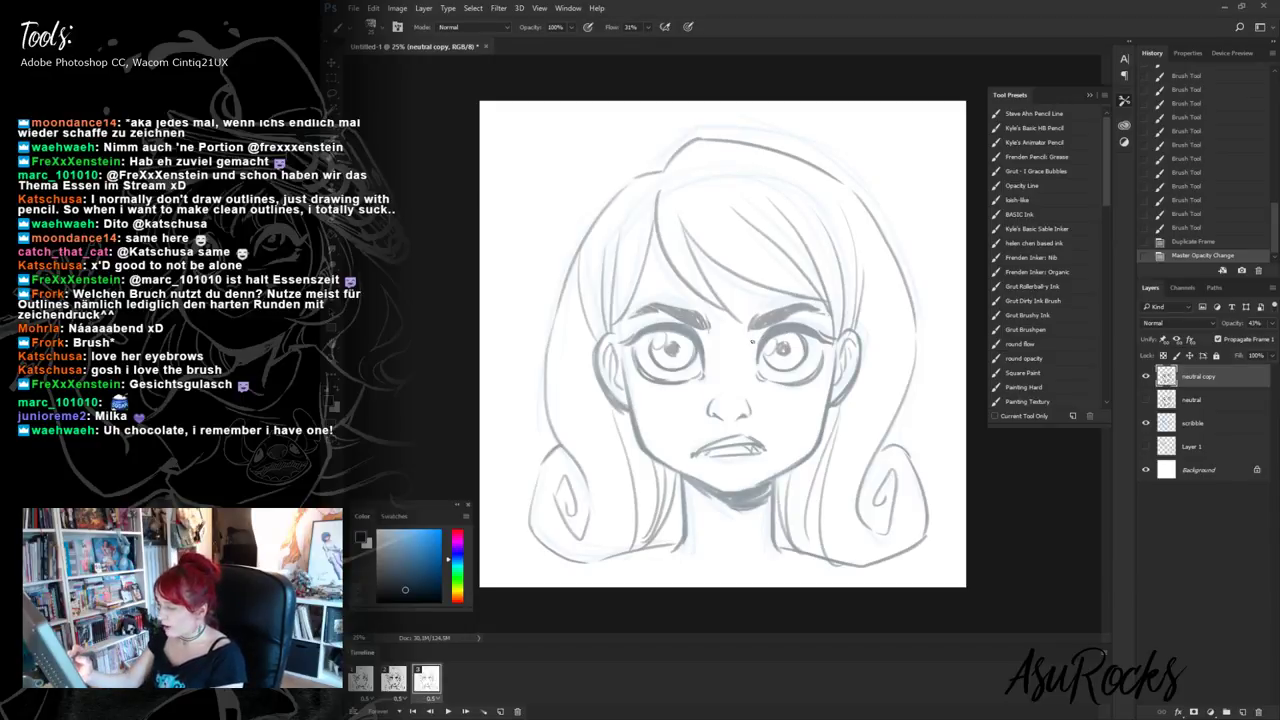
left_click_drag(753, 341, 764, 334)
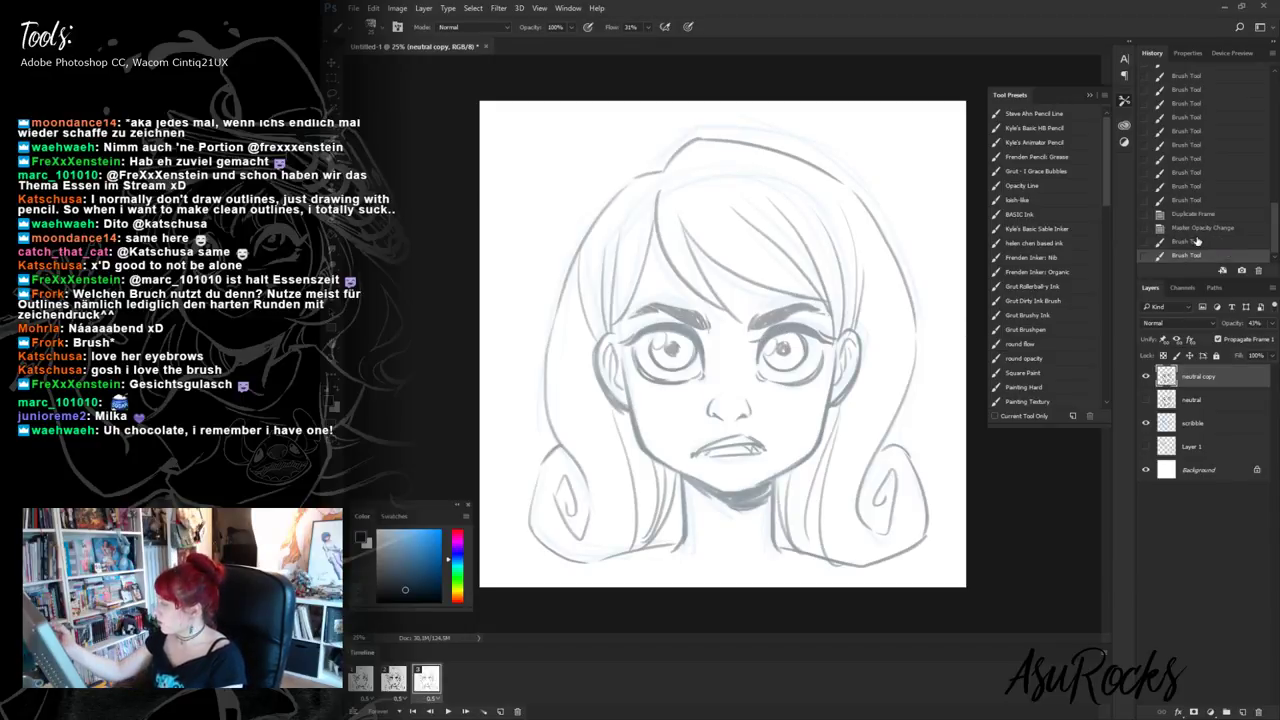
left_click(1196, 241)
left_click(1198, 228)
- Add a new layer on top and paint a lower, more steeply slanted right eyebrow over the faded drawing
left_click(1243, 711)
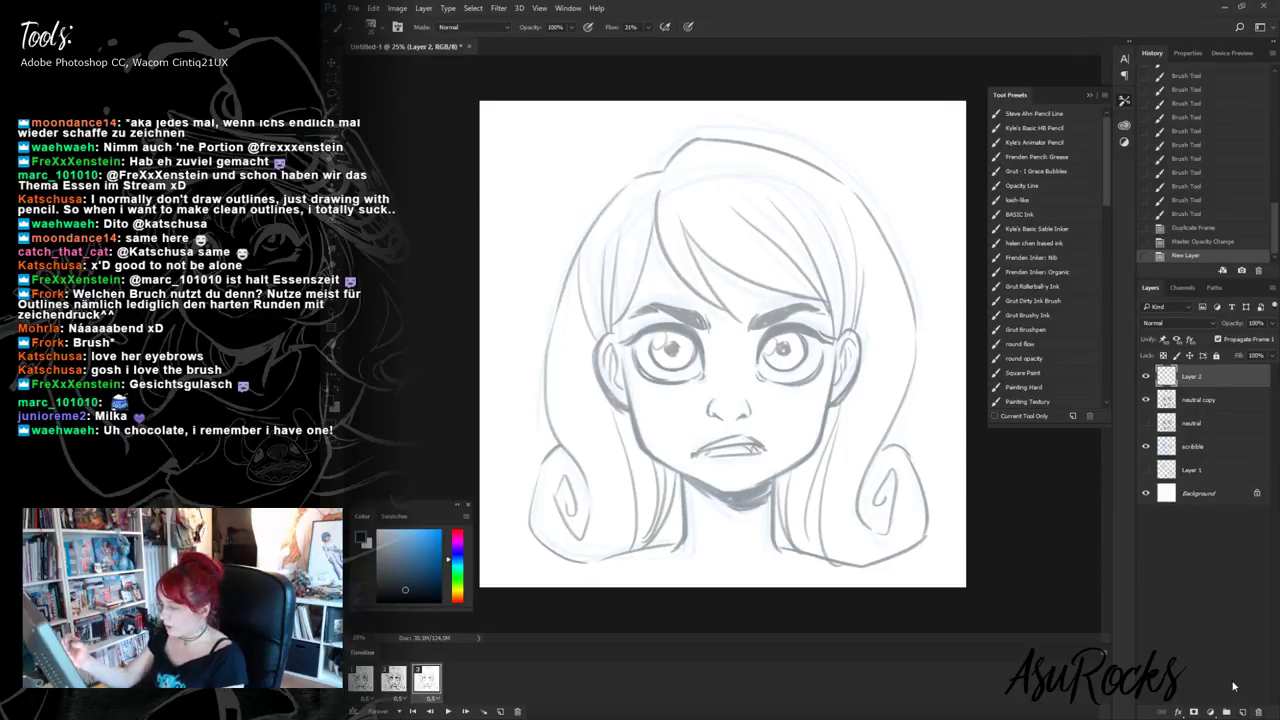
mouse_move(752, 343)
left_mouse_down()
mouse_move(805, 318)
mouse_move(764, 332)
mouse_move(780, 324)
left_mouse_up()
mouse_move(764, 336)
left_mouse_down()
mouse_move(790, 322)
mouse_move(754, 331)
mouse_move(797, 315)
mouse_move(788, 324)
left_mouse_up()
mouse_move(770, 334)
left_mouse_down()
mouse_move(806, 312)
mouse_move(830, 321)
mouse_move(798, 320)
mouse_move(811, 313)
left_mouse_up()
key("shift+alt+r")
key("alt+shift+n")
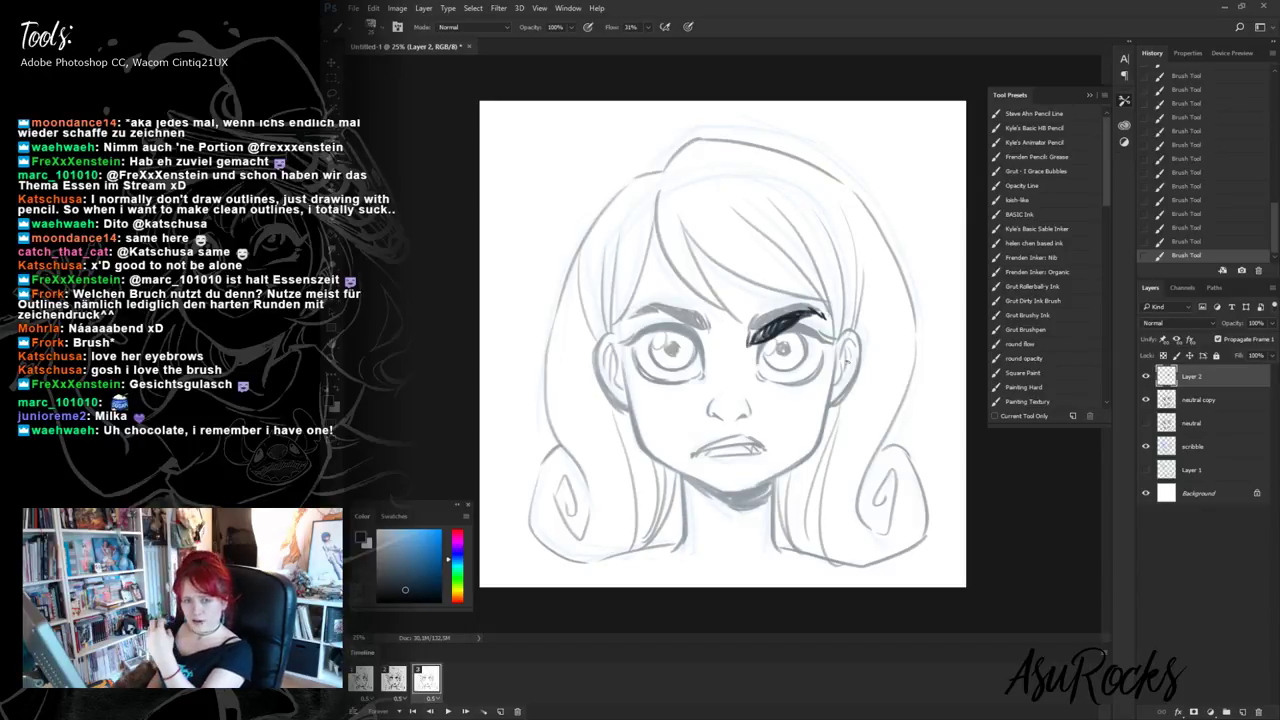
left_click_drag(763, 254, 742, 322)
left_click_drag(674, 251, 716, 320)
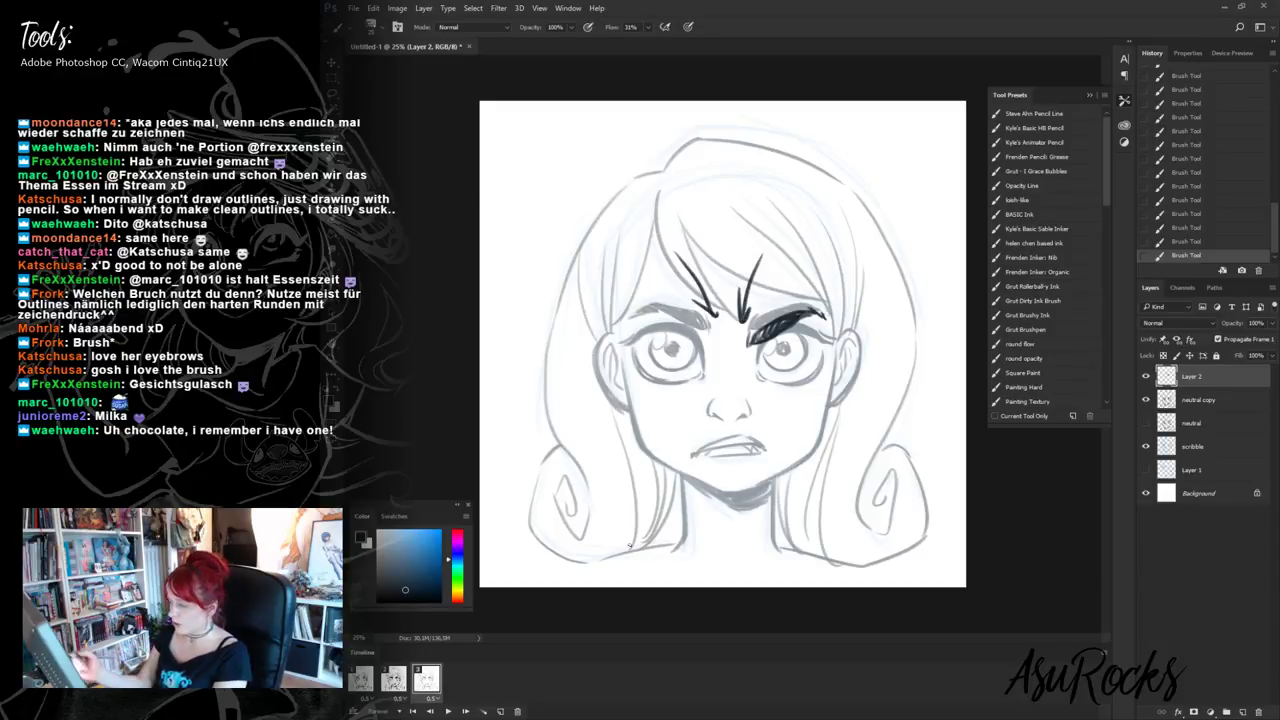
mouse_move(696, 456)
left_mouse_down()
mouse_move(758, 448)
mouse_move(768, 460)
mouse_move(732, 428)
mouse_move(734, 410)
left_mouse_up()
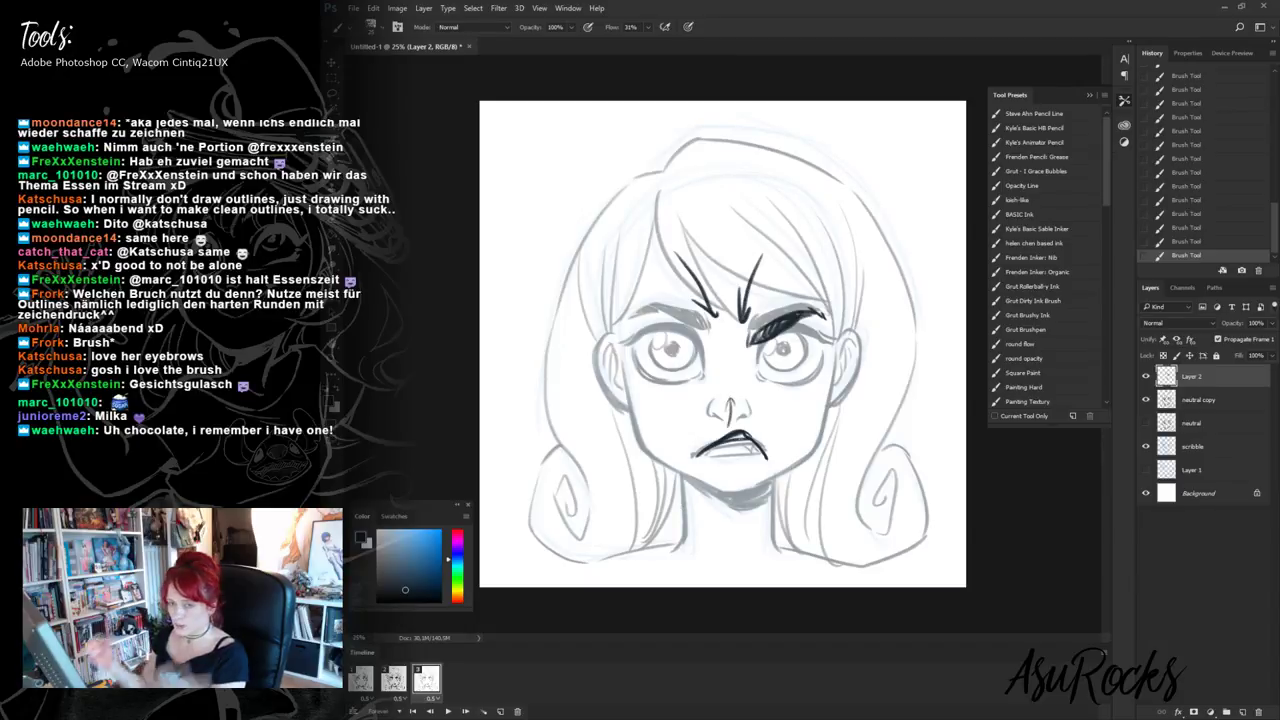
left_click(1200, 242)
left_click(1209, 202)
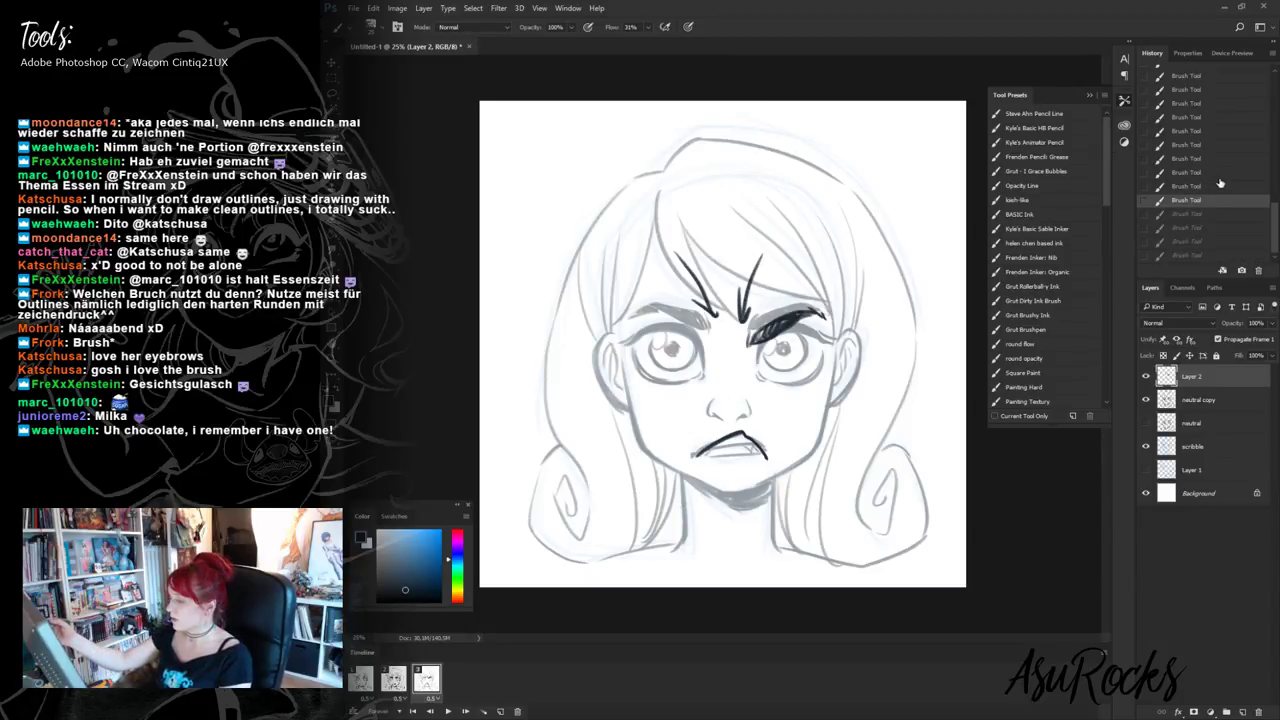
left_click(1217, 170)
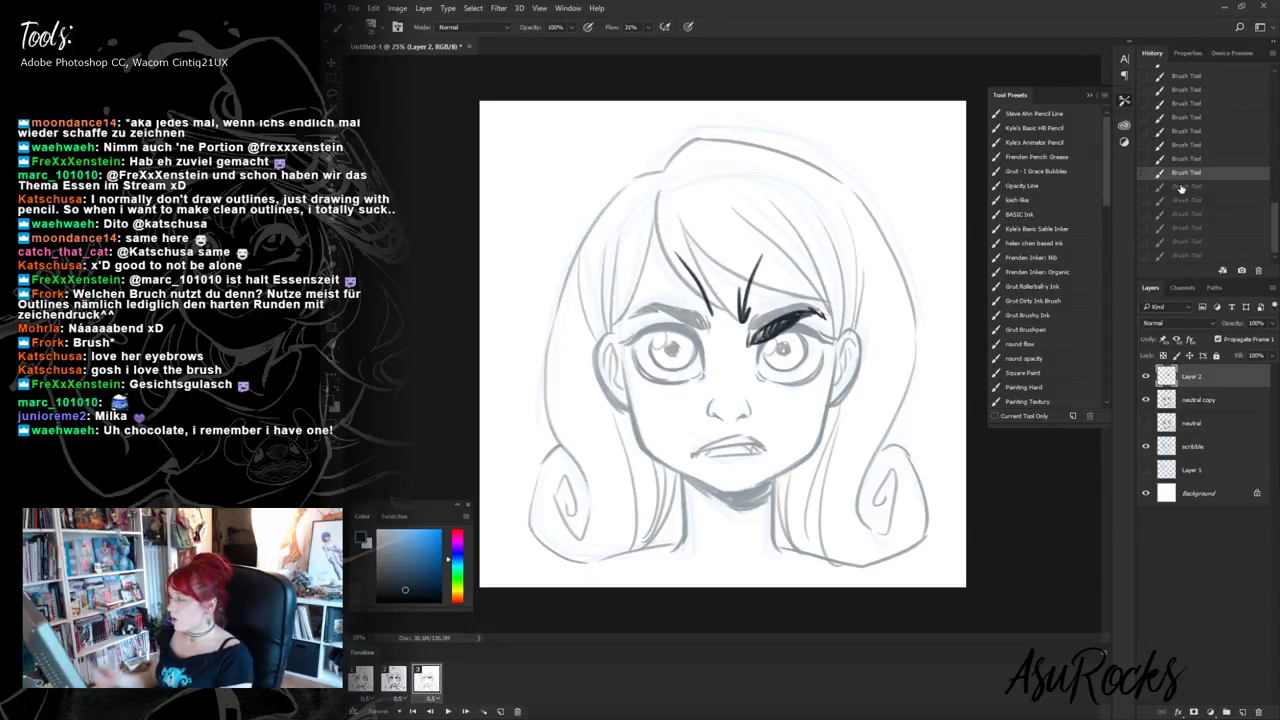
left_click(1190, 158)
left_click(1198, 144)
left_click(1203, 131)
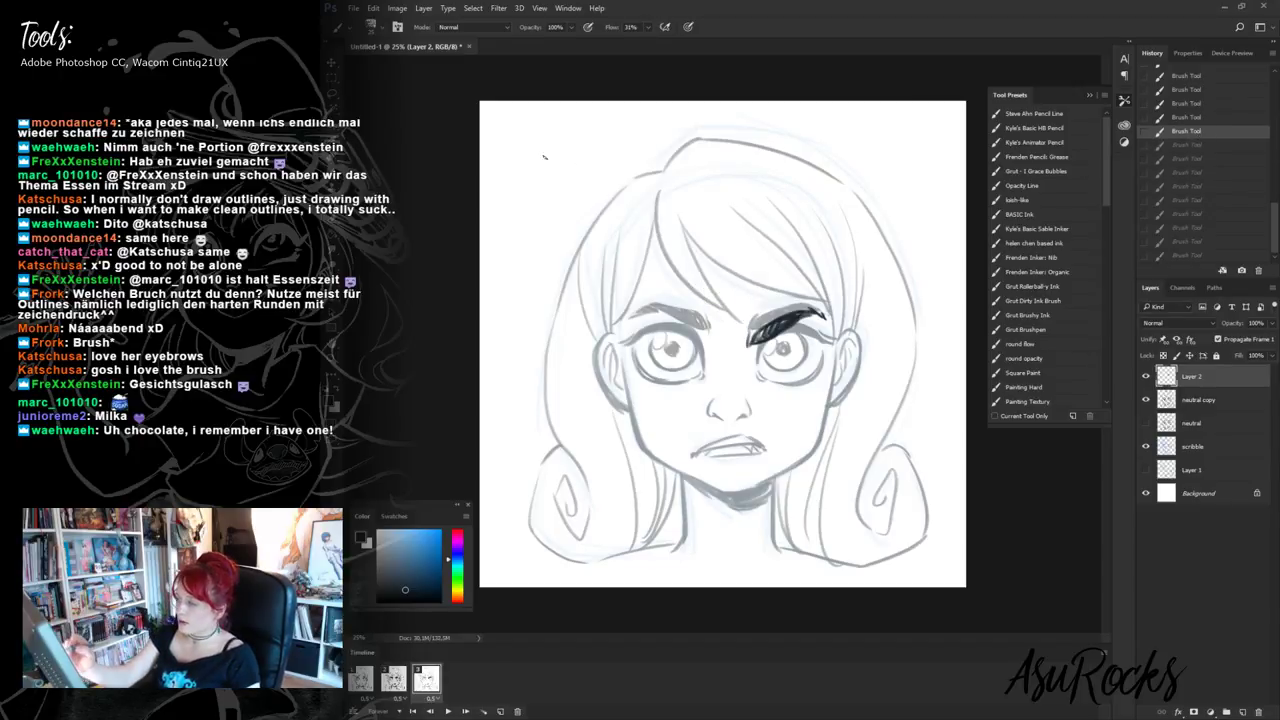
- Sketch a small angry face in the canvas's upper-left corner, with short arrows showing the features pulling towards the centre
mouse_move(508, 155)
left_mouse_down()
mouse_move(521, 209)
mouse_move(558, 216)
left_mouse_up()
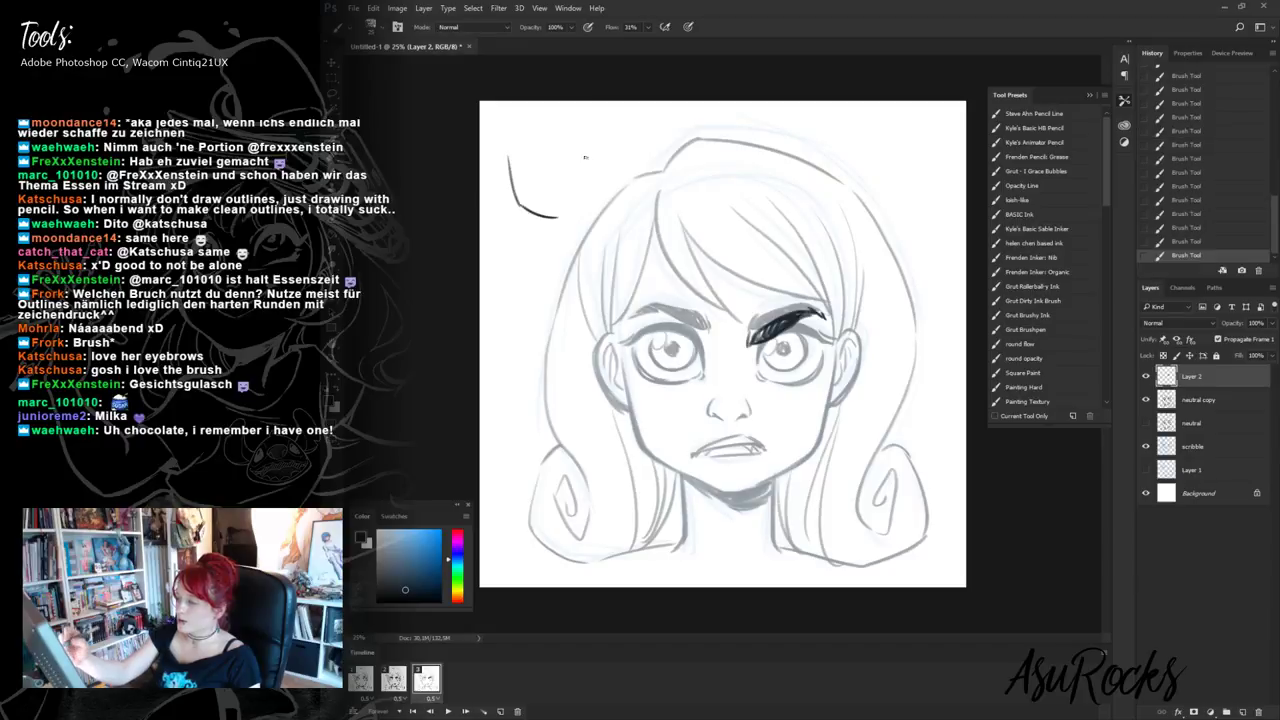
mouse_move(590, 146)
left_mouse_down()
mouse_move(589, 200)
mouse_move(556, 216)
left_mouse_up()
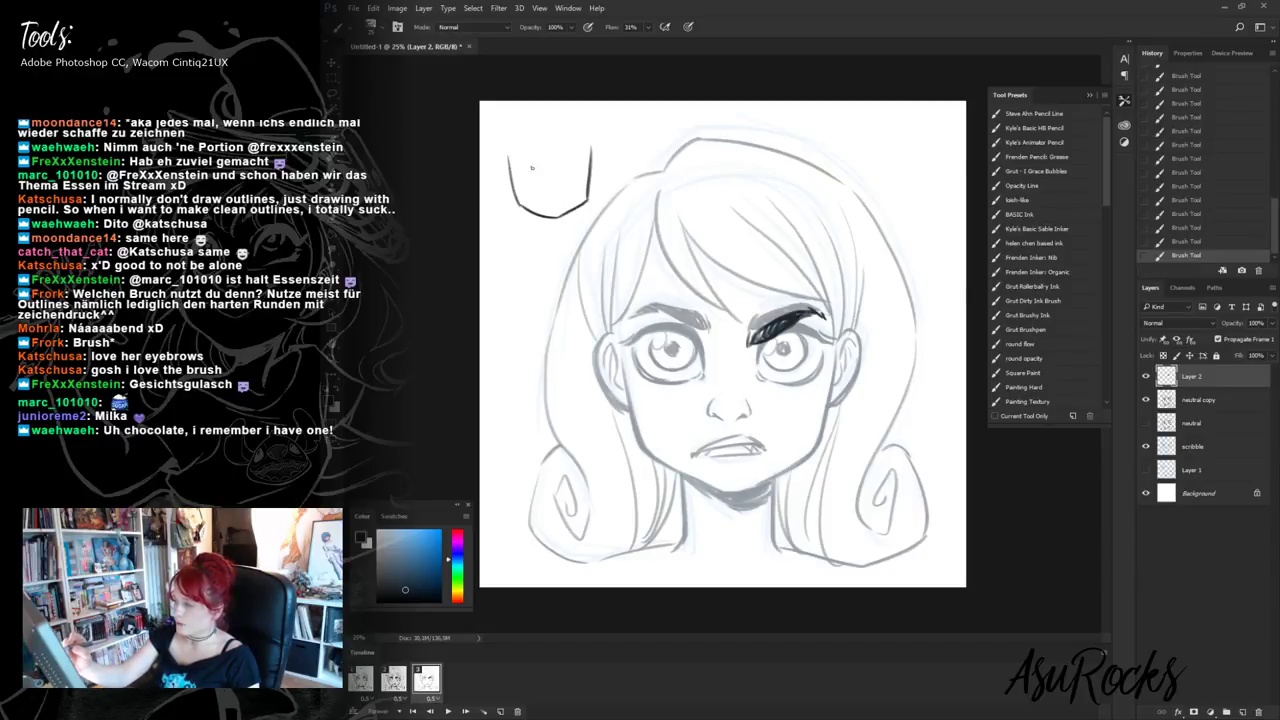
mouse_move(520, 157)
left_mouse_down()
mouse_move(542, 178)
mouse_move(561, 173)
mouse_move(544, 182)
mouse_move(584, 166)
mouse_move(540, 186)
mouse_move(584, 180)
mouse_move(571, 206)
left_mouse_up()
left_click_drag(553, 195, 545, 209)
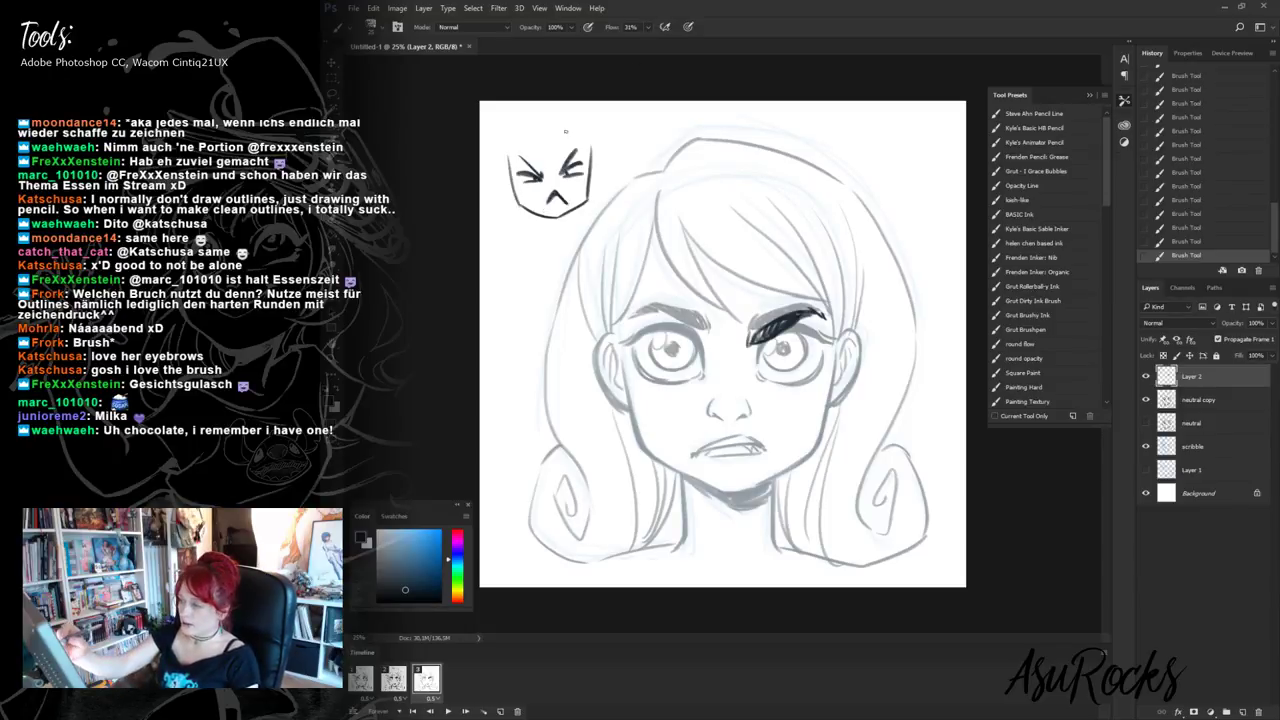
mouse_move(556, 137)
left_mouse_down()
mouse_move(544, 202)
mouse_move(565, 195)
left_mouse_up()
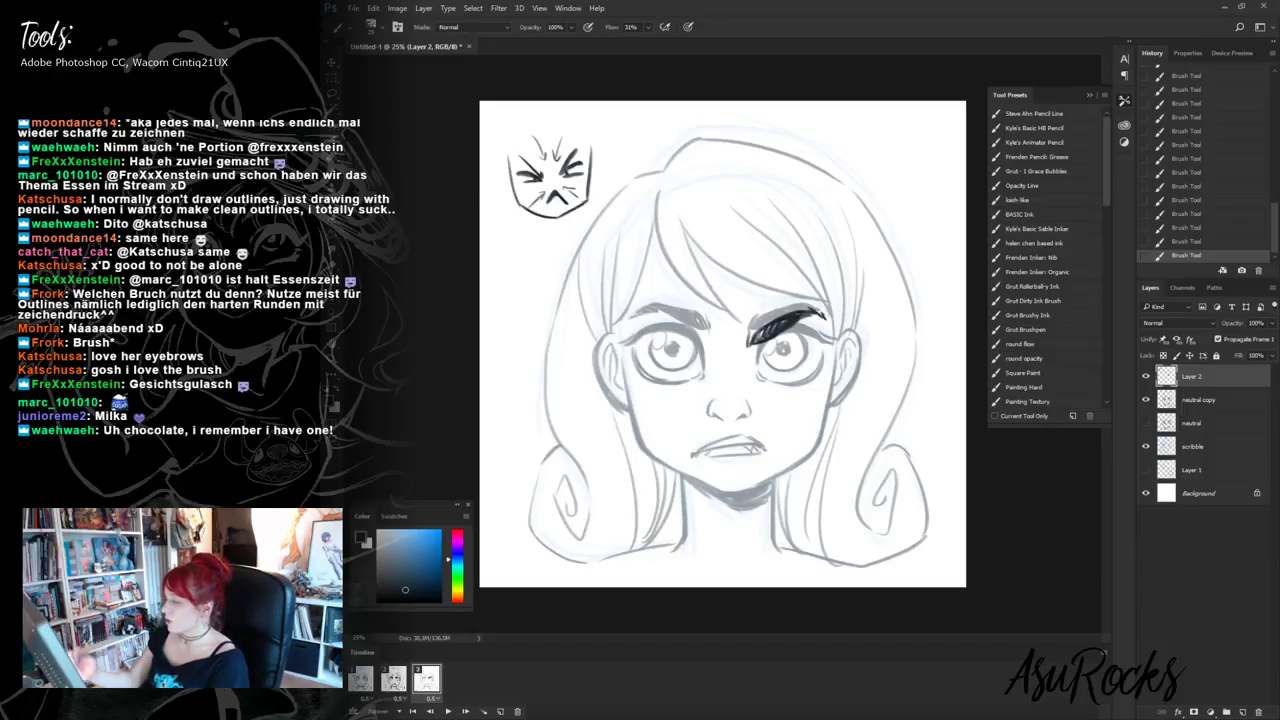
- Redraw the right eye on Layer 2 with a narrowed lower lid, a circled iris and dark lashes under the lowered eyebrow
mouse_move(754, 344)
left_mouse_down()
mouse_move(760, 370)
mouse_move(800, 330)
left_mouse_up()
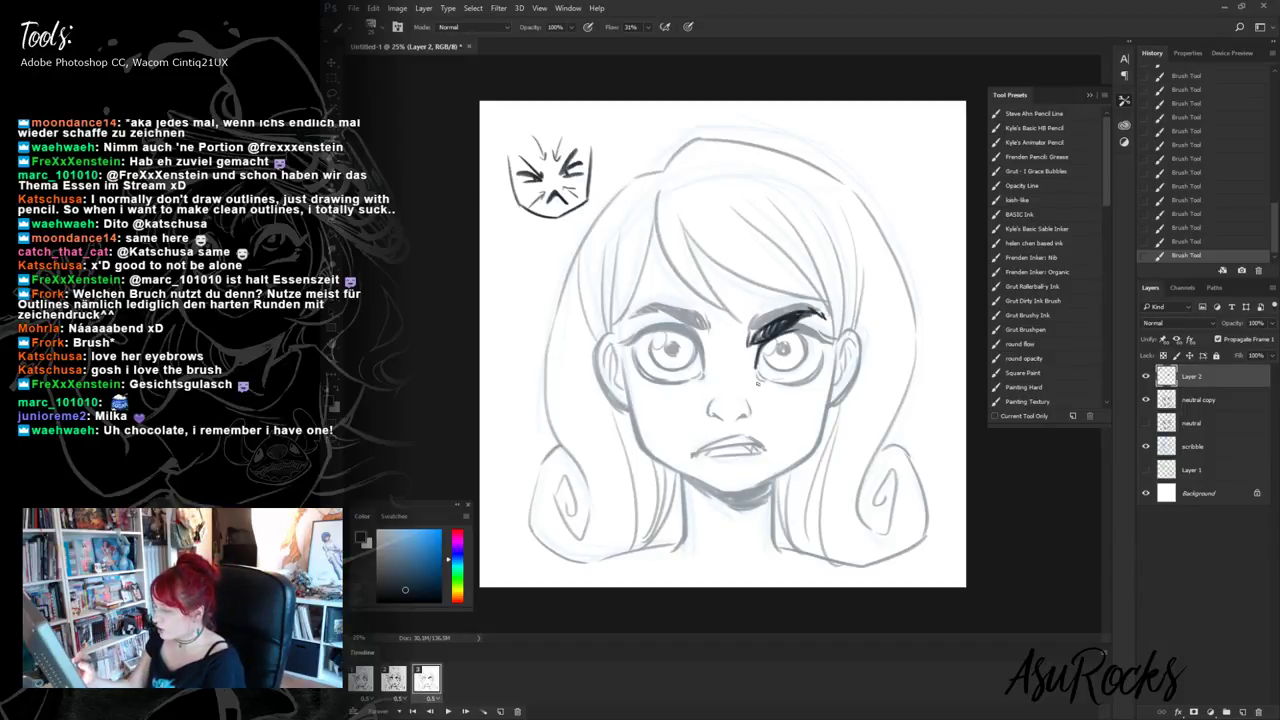
left_click_drag(758, 382, 819, 369)
left_click_drag(757, 363, 774, 380)
left_click_drag(784, 332, 820, 323)
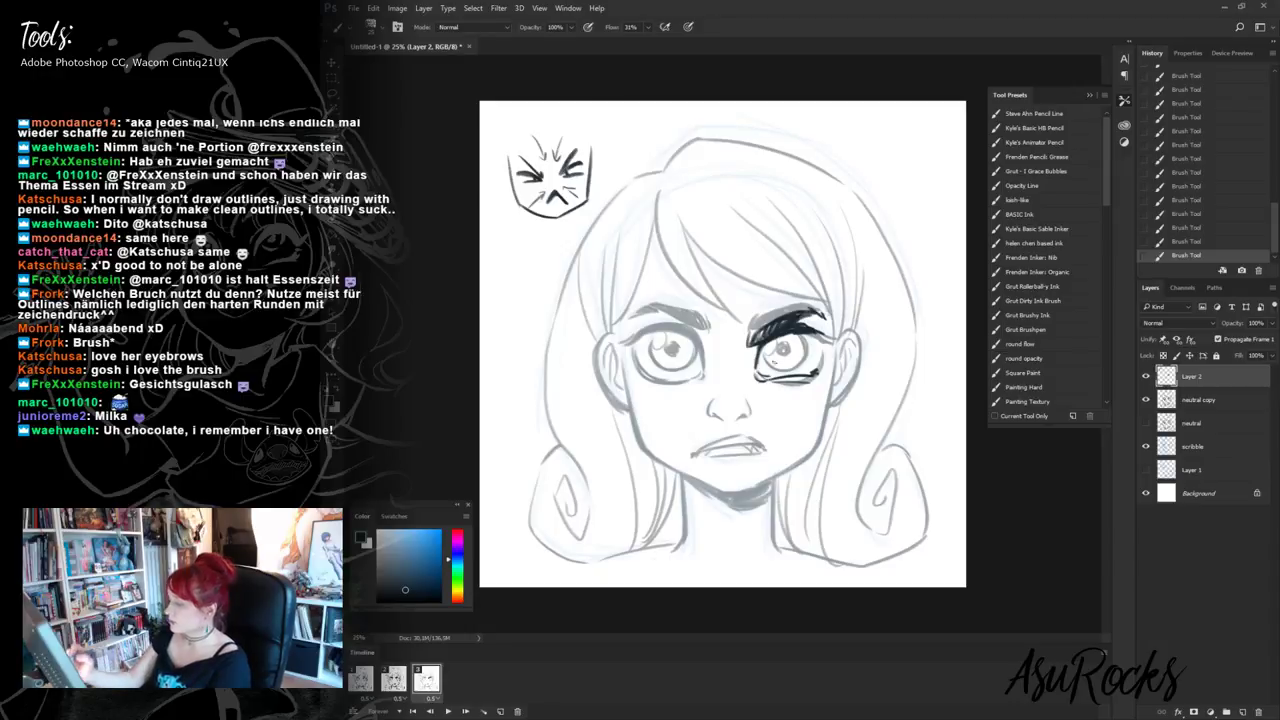
mouse_move(764, 355)
left_mouse_down()
mouse_move(790, 371)
mouse_move(806, 356)
mouse_move(789, 369)
left_mouse_up()
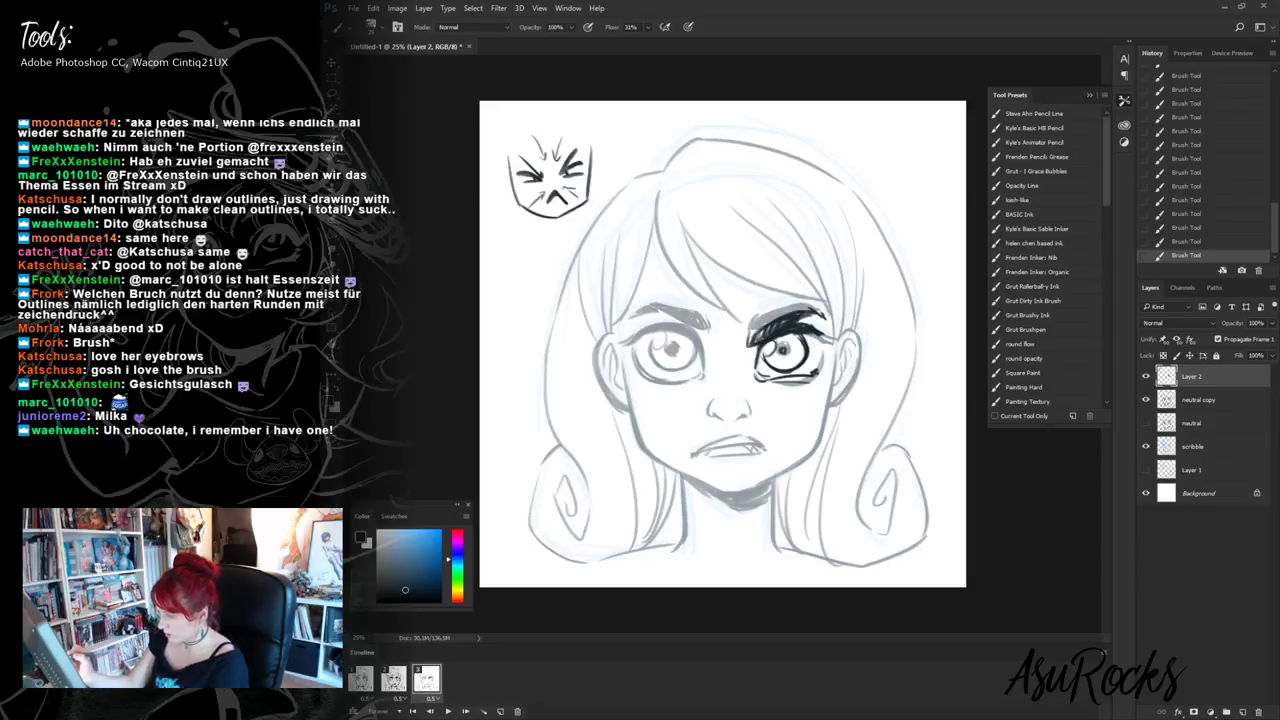
left_click_drag(774, 338, 839, 338)
mouse_move(819, 334)
left_mouse_down()
mouse_move(839, 323)
mouse_move(806, 378)
left_mouse_up()
left_click_drag(825, 355, 816, 371)
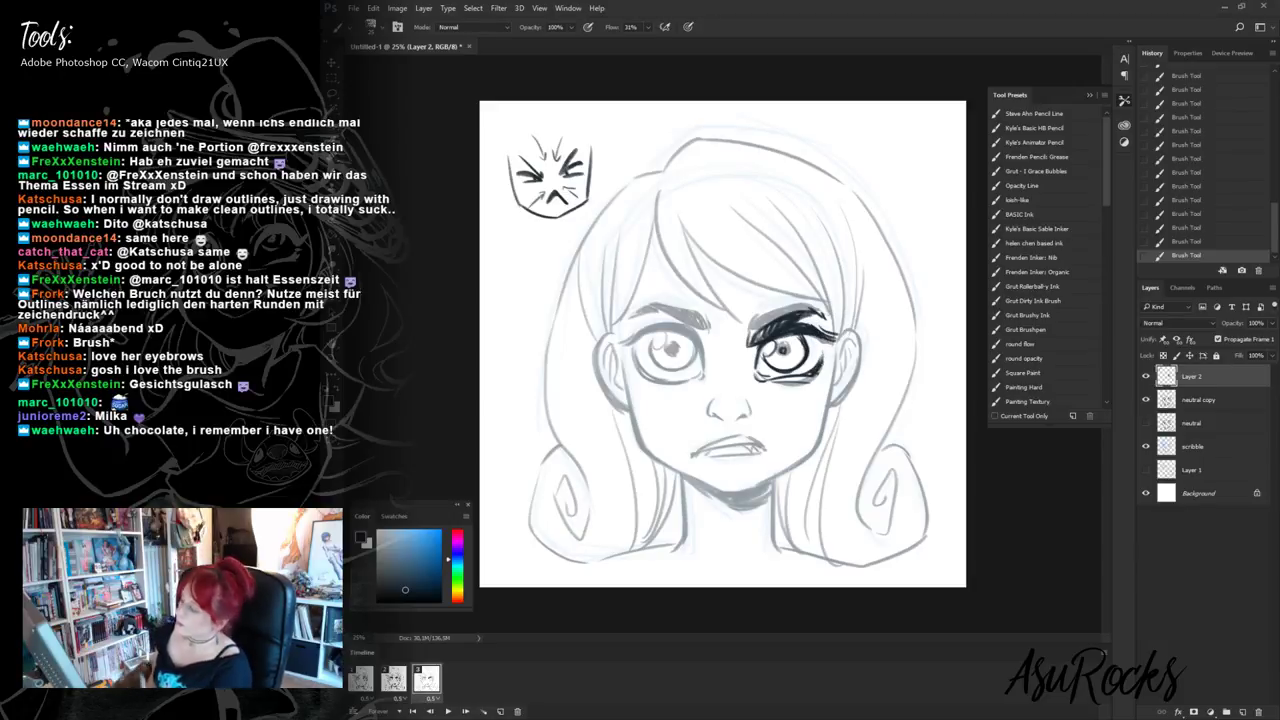
- Clean up the edges of the right eyebrow and upper lid by alternating the brush between Clear and Normal mode
key("alt+shift+r")
key("alt+shift+n")
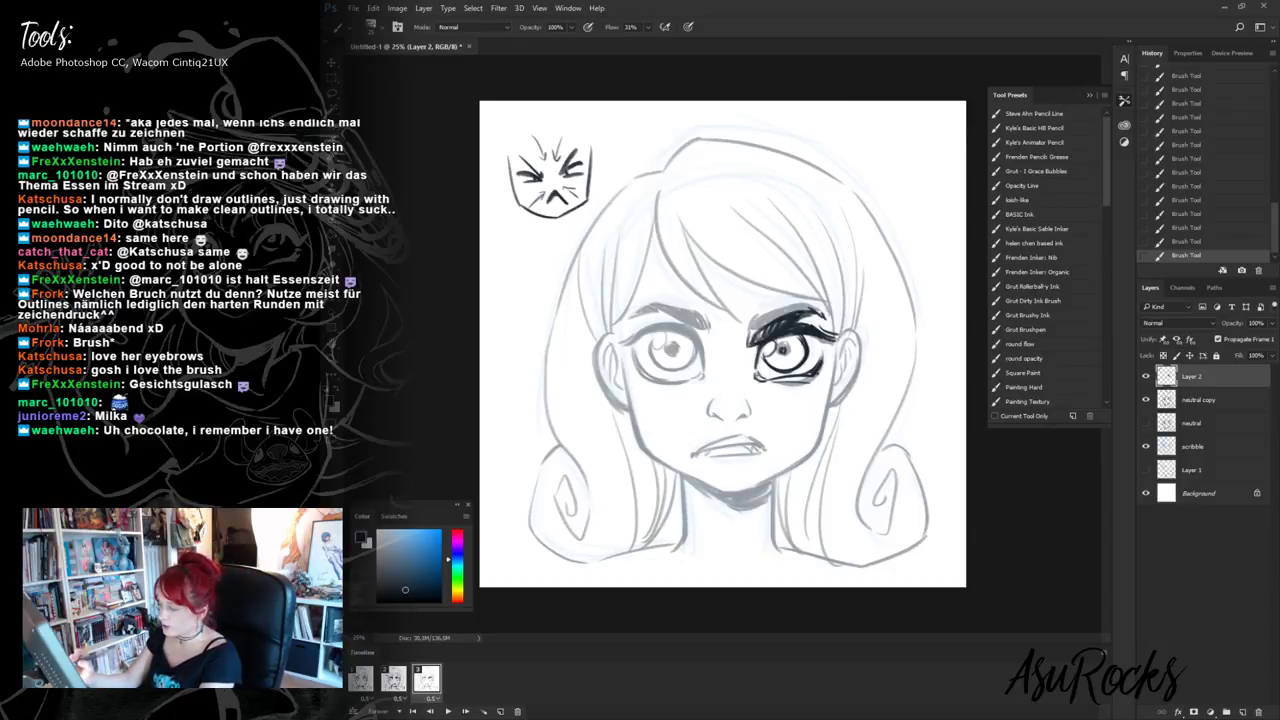
key("alt+shift+r")
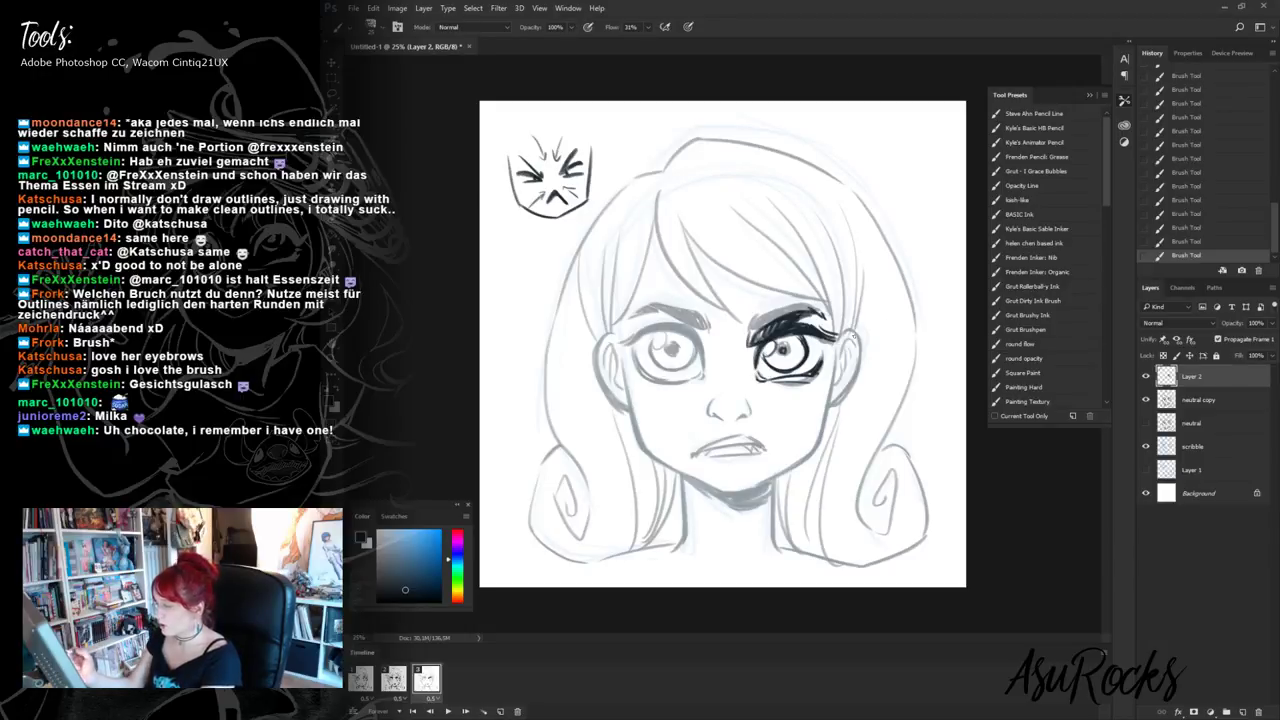
key("alt+shift+r")
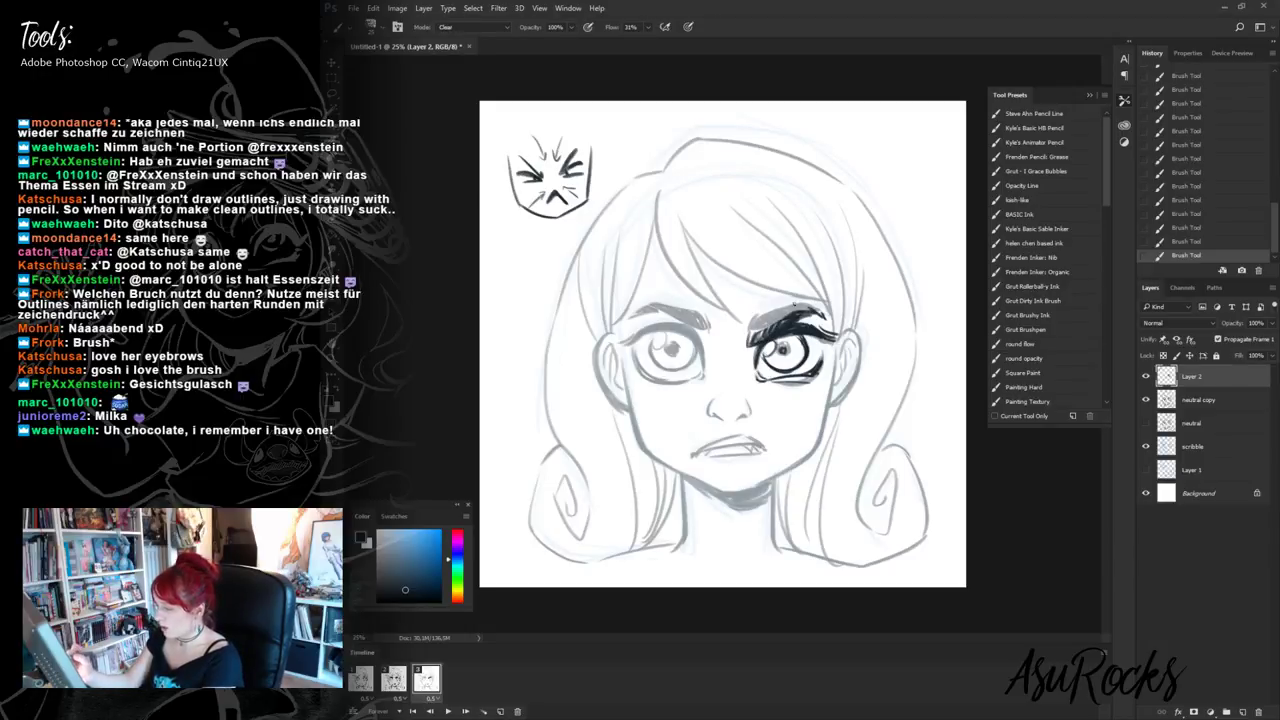
key("alt+shift+n")
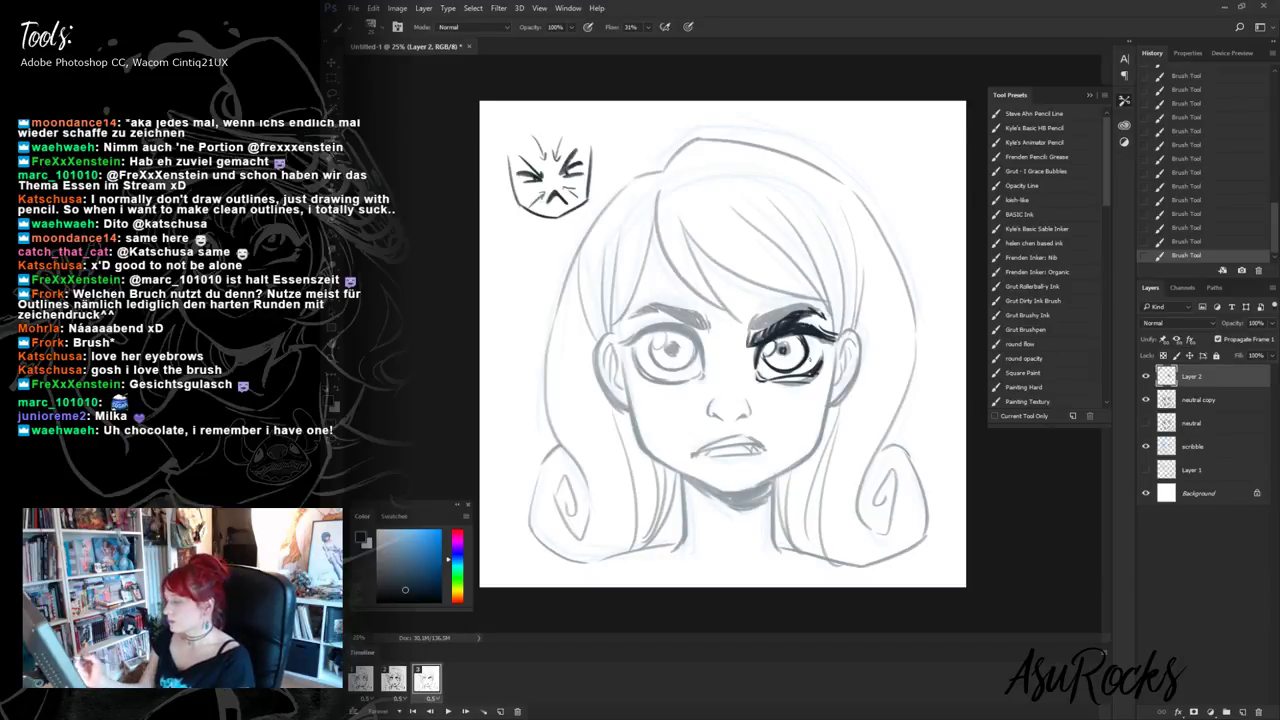
- Paint a matching slanted eyebrow, narrowed lids, lashes and iris on the left side of the face
mouse_move(648, 318)
left_mouse_down()
mouse_move(718, 349)
mouse_move(628, 320)
mouse_move(646, 314)
mouse_move(694, 332)
mouse_move(634, 338)
mouse_move(688, 380)
mouse_move(708, 372)
left_mouse_up()
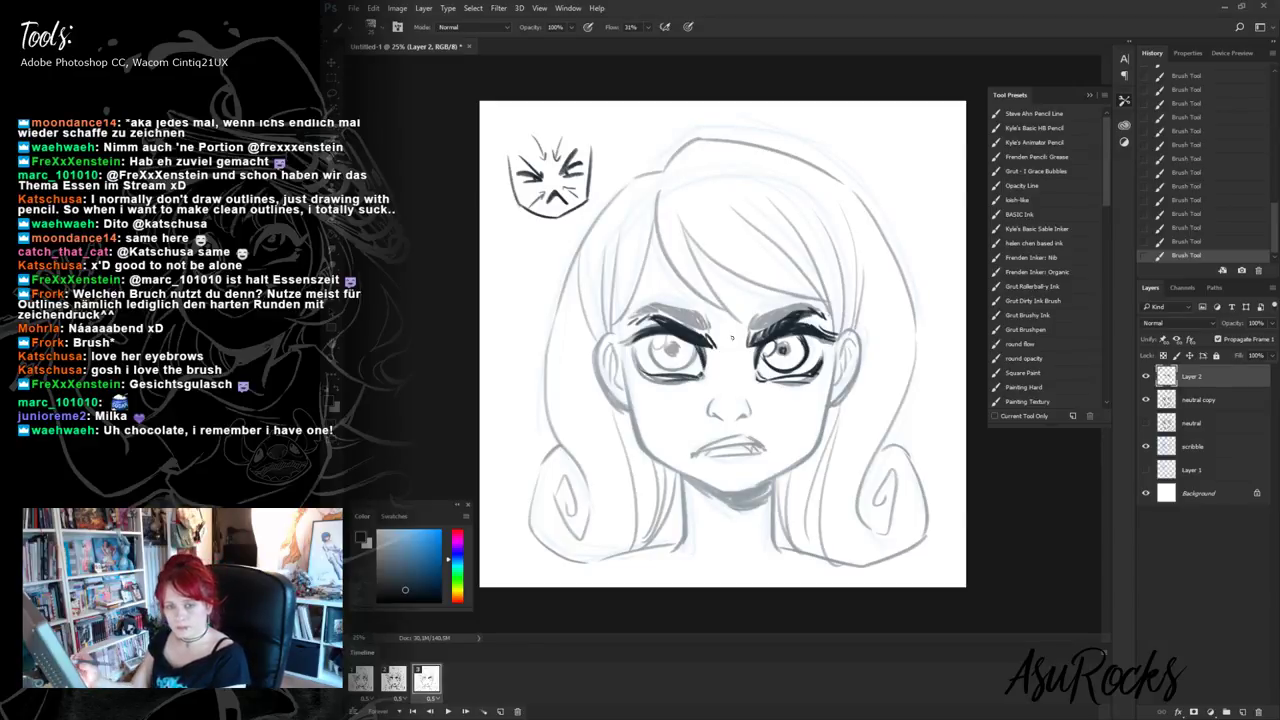
mouse_move(662, 338)
left_mouse_down()
mouse_move(654, 366)
mouse_move(692, 368)
mouse_move(674, 338)
mouse_move(676, 356)
mouse_move(650, 372)
mouse_move(632, 346)
left_mouse_up()
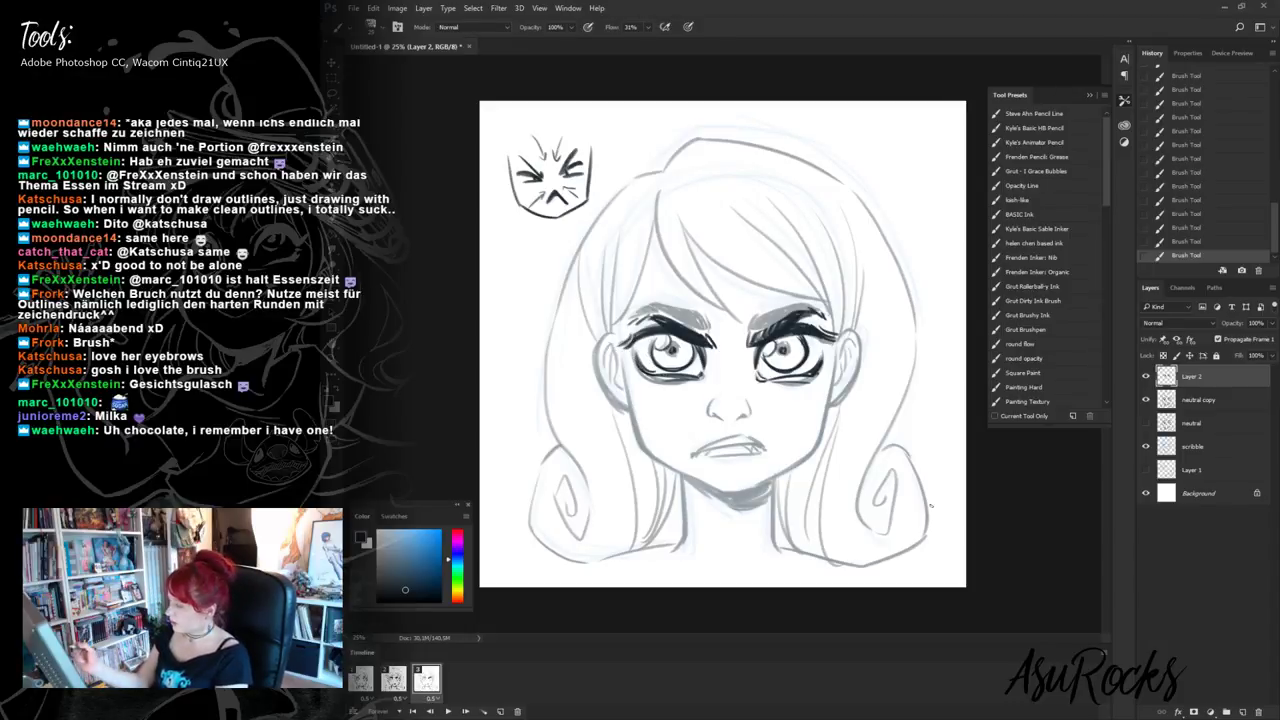
- Lasso around both eyes, invert the selection and paste the rest of the neutral copy drawing in place as a new layer
key("l")
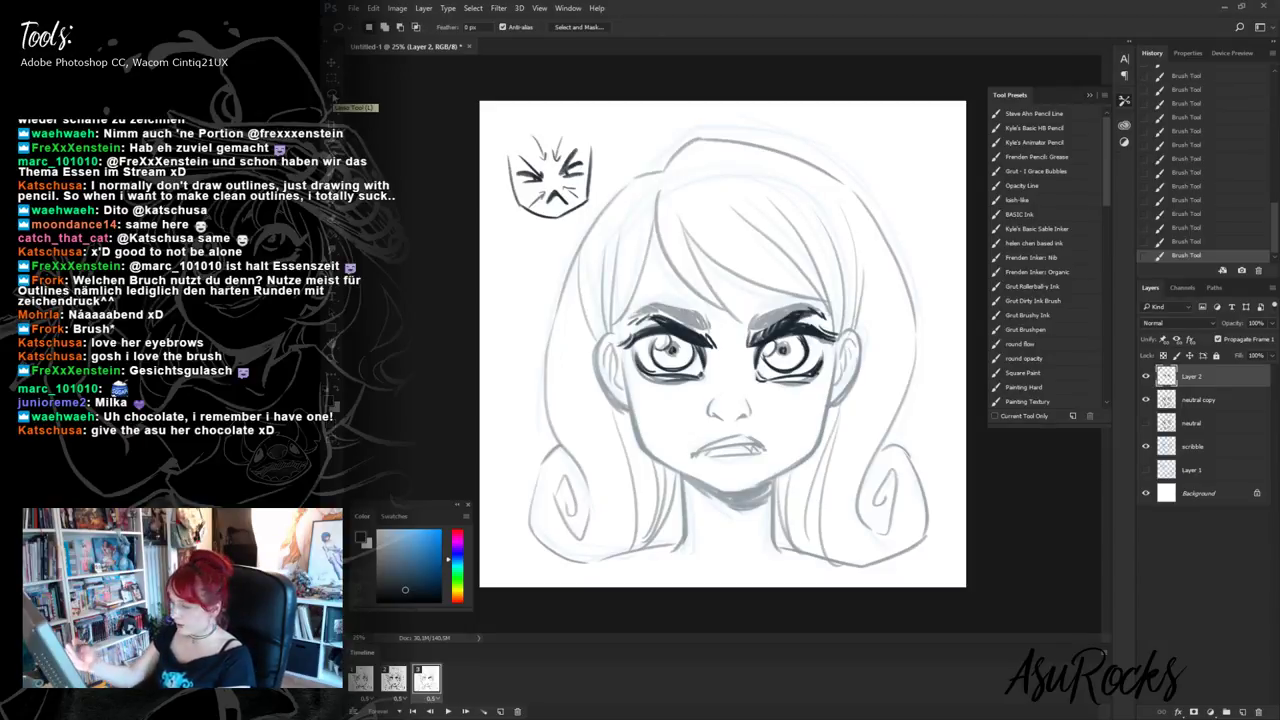
mouse_move(652, 304)
left_mouse_down()
mouse_move(618, 343)
mouse_move(648, 409)
mouse_move(684, 424)
mouse_move(712, 398)
mouse_move(811, 406)
mouse_move(835, 346)
mouse_move(820, 306)
mouse_move(752, 301)
mouse_move(740, 339)
mouse_move(673, 292)
left_mouse_up()
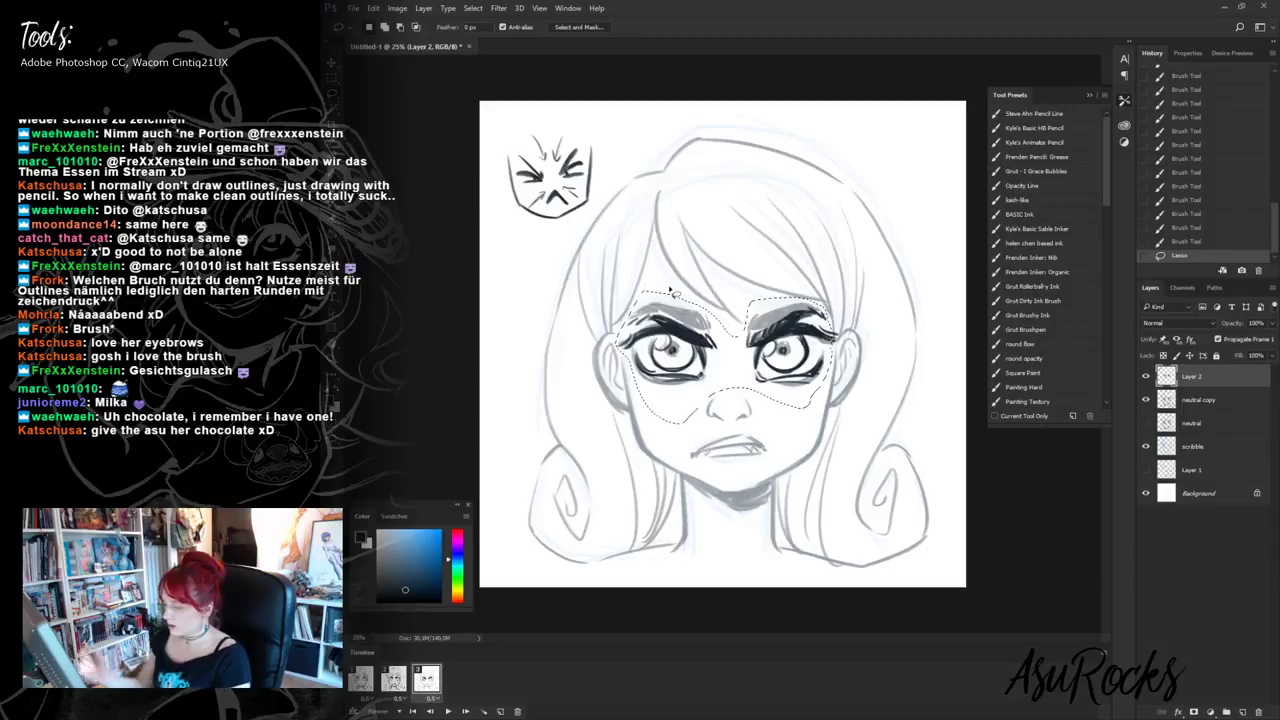
right_click(830, 354)
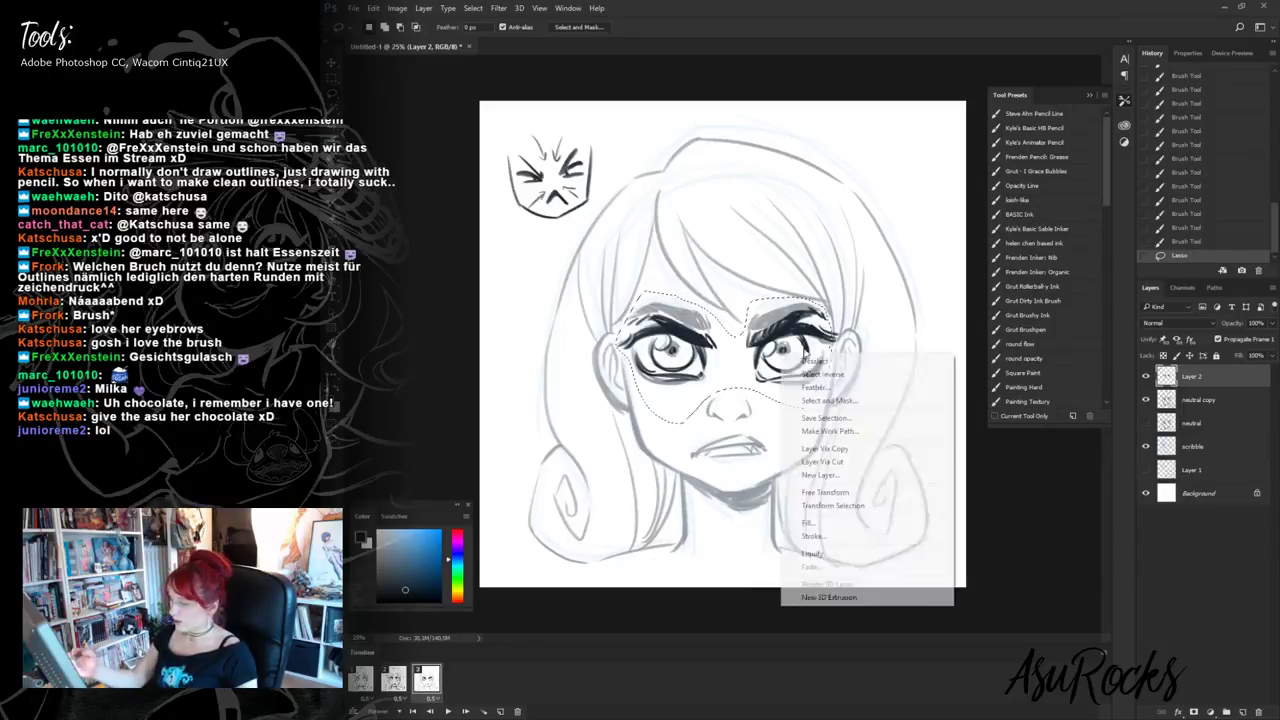
left_click(850, 375)
left_click(1200, 400)
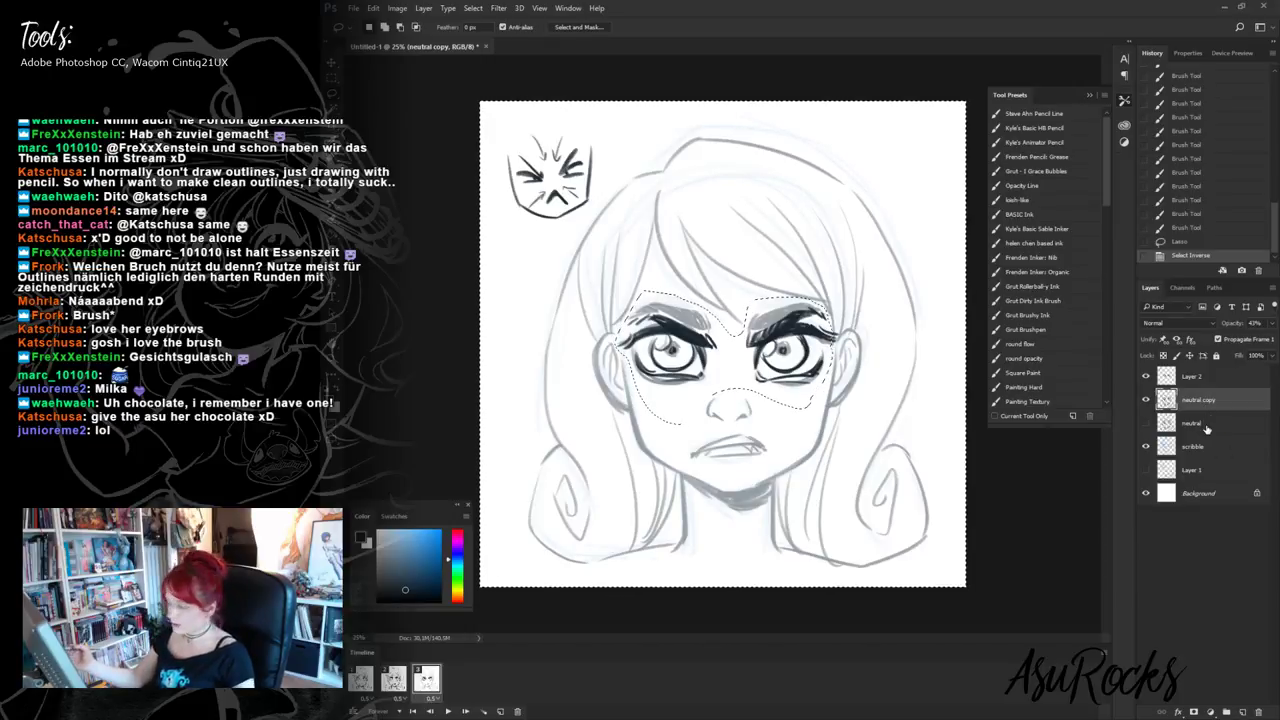
key("ctrl+shift+v")
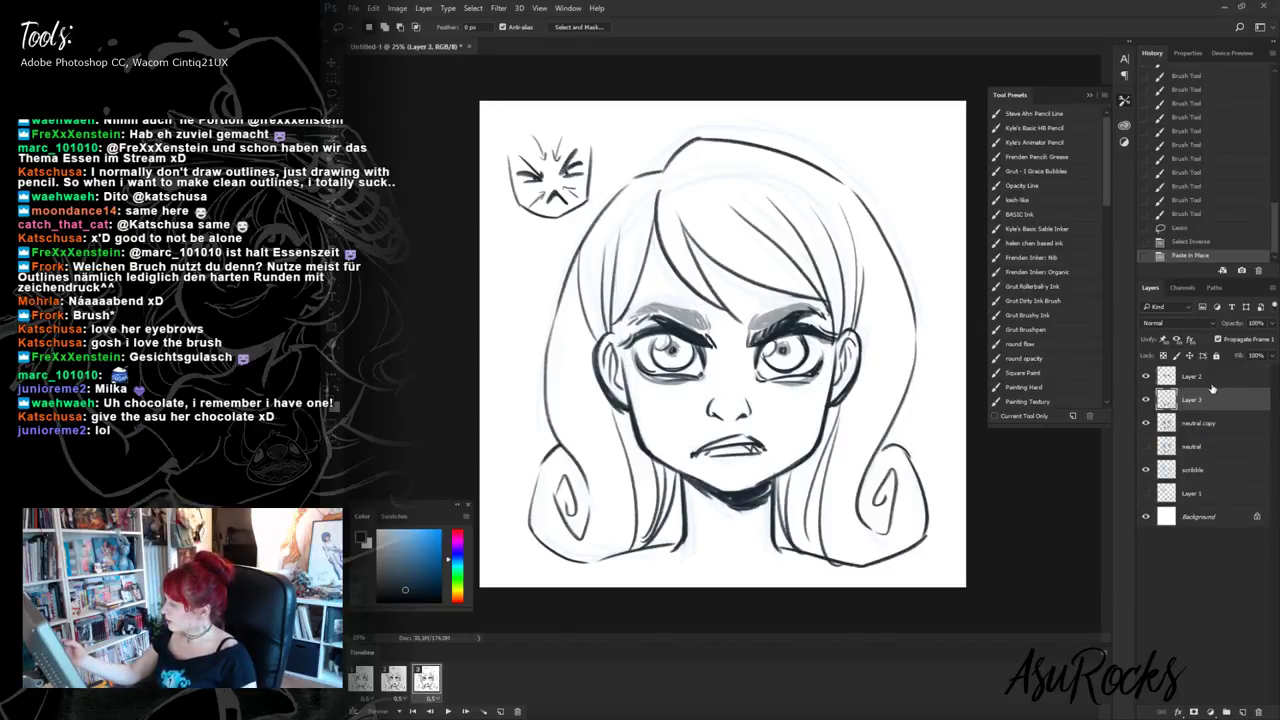
- Merge Layer 2 with the new angry eyes down into the pasted layer and hide the neutral copy layer
left_click(1205, 378)
key("ctrl+e")
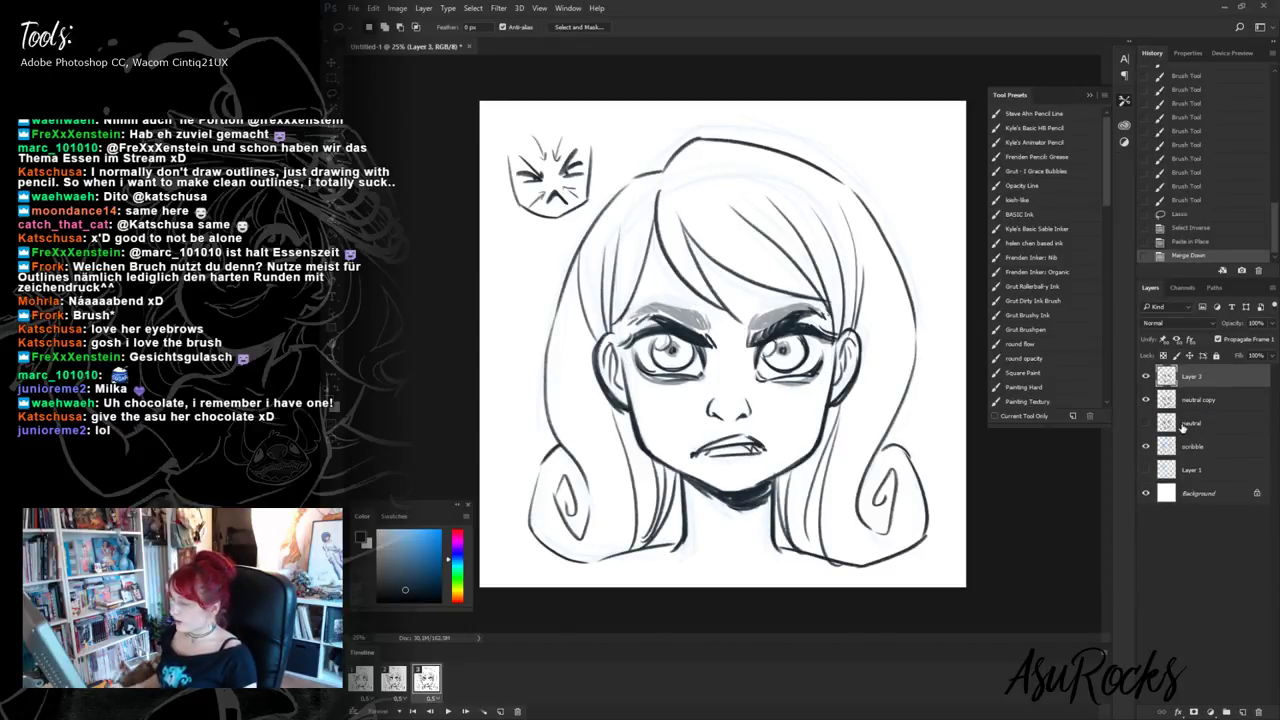
left_click(1146, 376)
left_click(1146, 376)
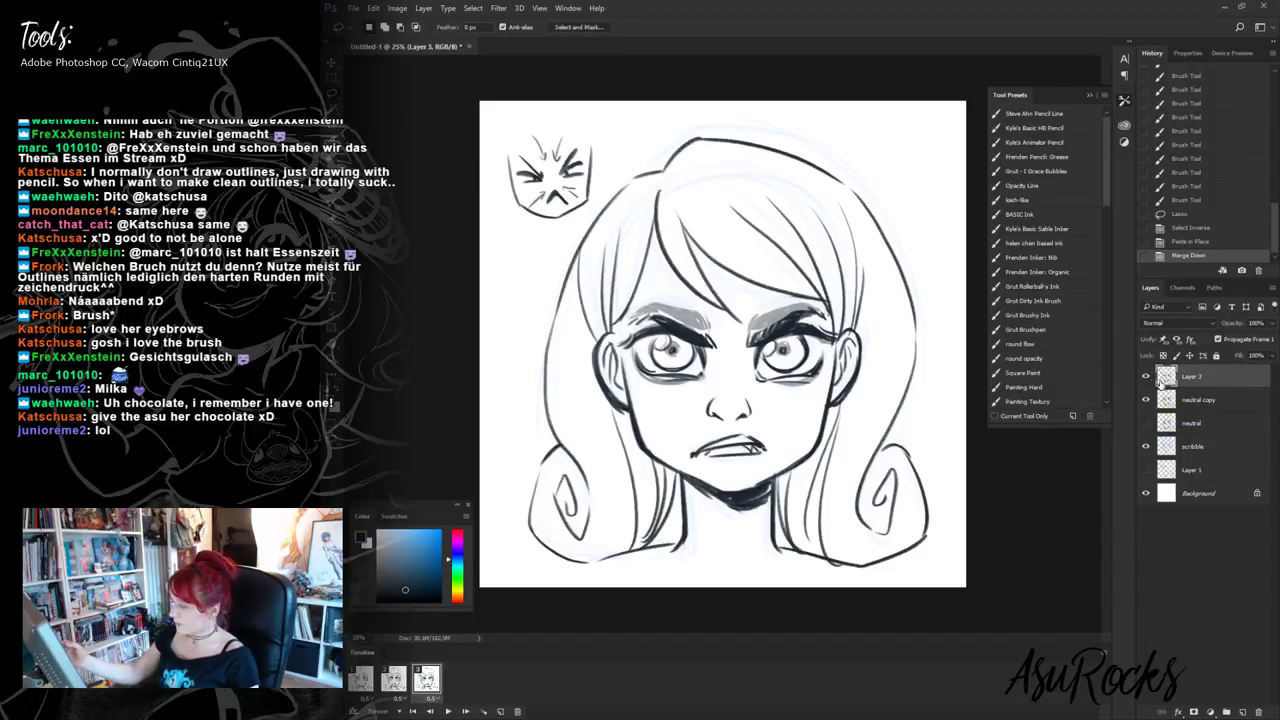
left_click(1146, 399)
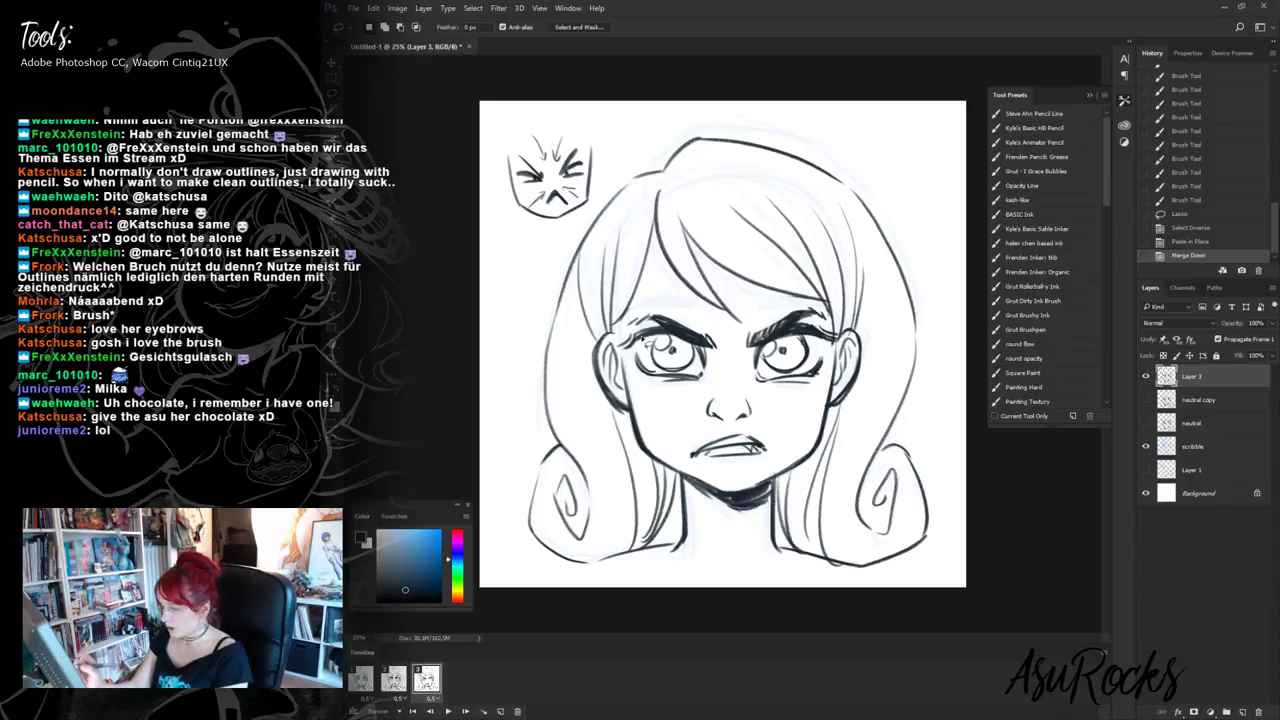
- Darken the left eyebrow's inner end, add frown creases between the eyebrows and strengthen the line under the left eye
key("b")
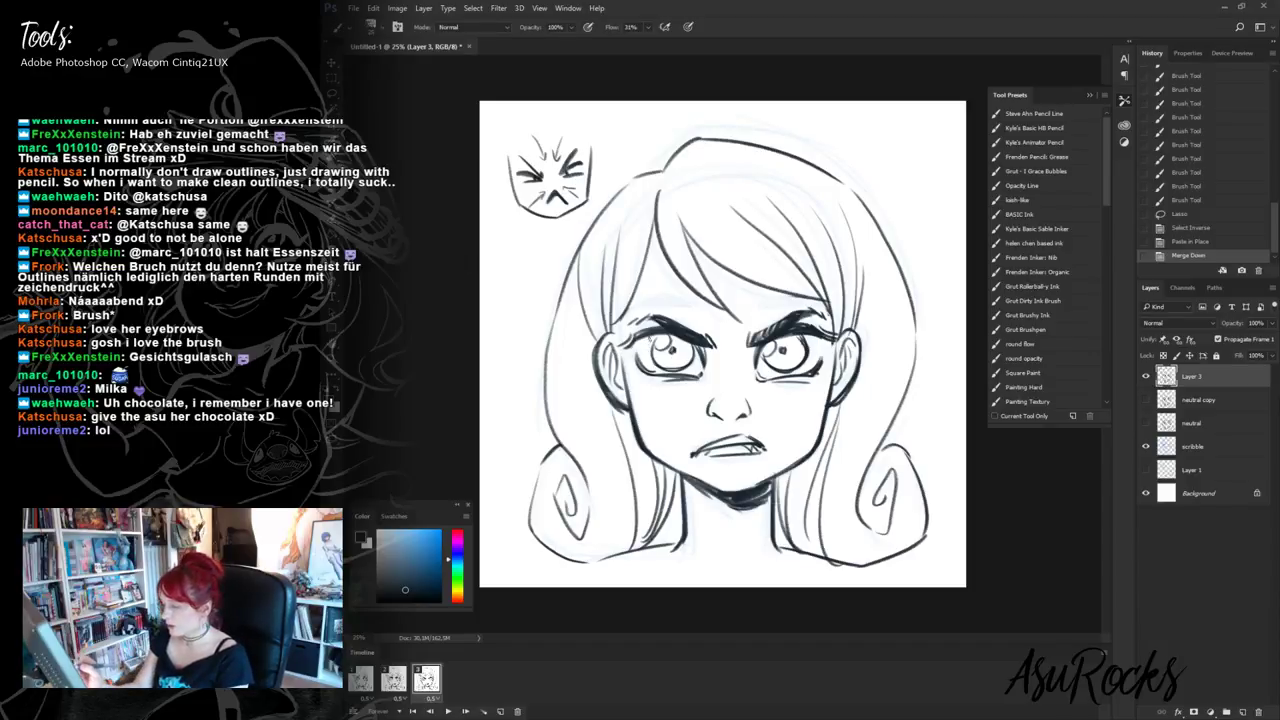
left_click_drag(682, 332, 707, 345)
mouse_move(714, 334)
left_mouse_down()
mouse_move(718, 354)
mouse_move(742, 350)
left_mouse_up()
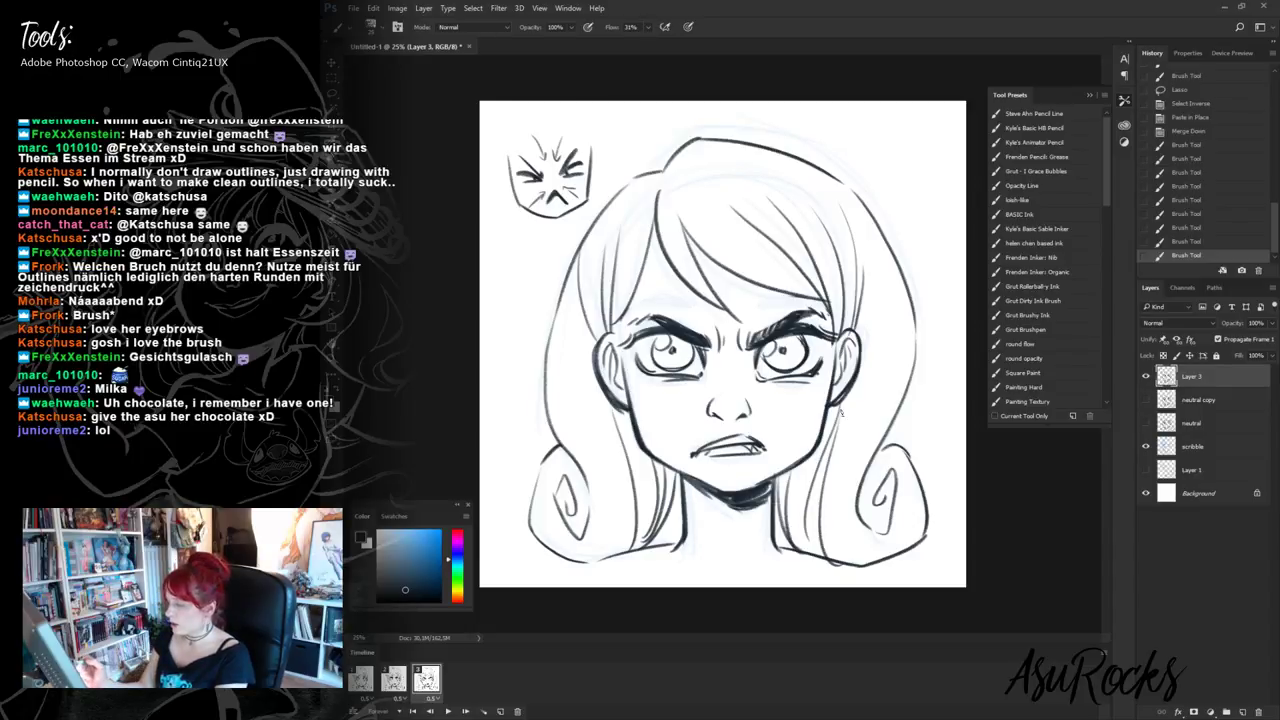
left_click_drag(692, 376, 676, 380)
left_click_drag(694, 377, 680, 381)
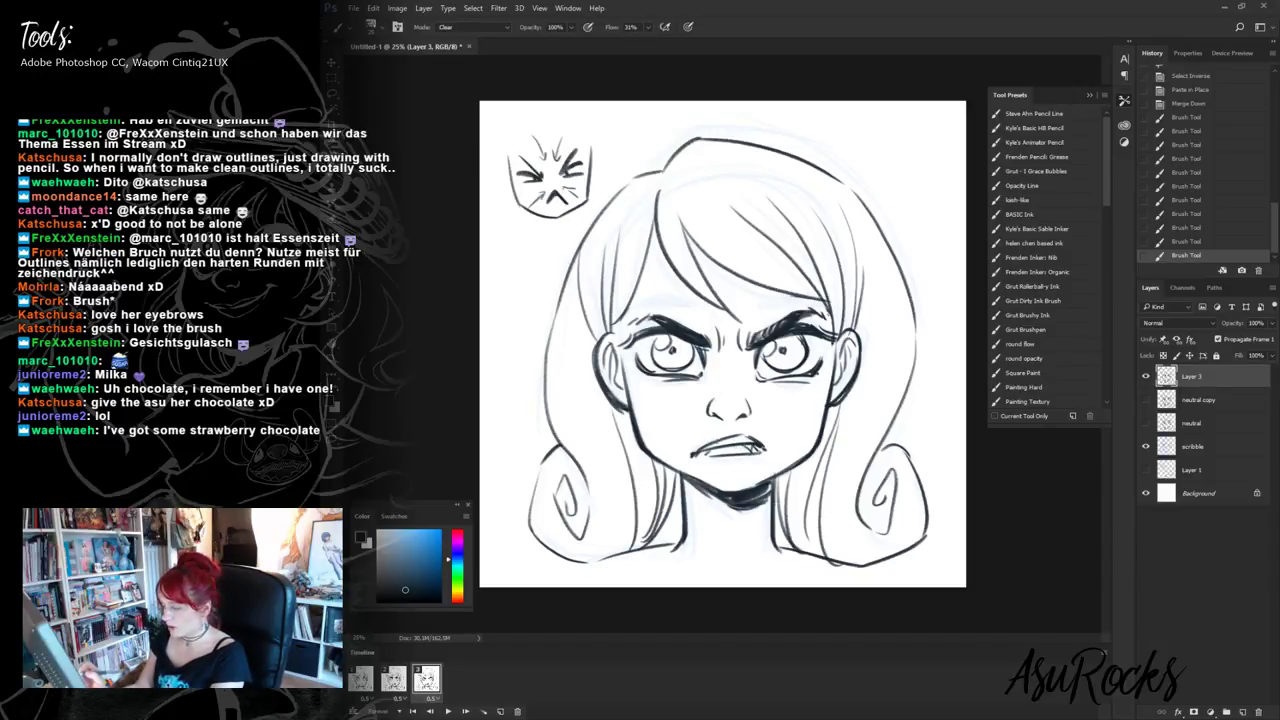
- Erase the old mouth, redraw it as a wider snarl with bared teeth and add a crease beside the nose
key("shift+alt+r")
mouse_move(735, 440)
left_mouse_down()
mouse_move(692, 452)
mouse_move(764, 446)
mouse_move(754, 455)
mouse_move(707, 436)
mouse_move(772, 443)
left_mouse_up()
key("shift+alt+n")
mouse_move(684, 452)
left_mouse_down()
mouse_move(770, 448)
mouse_move(710, 442)
mouse_move(764, 445)
mouse_move(750, 460)
left_mouse_up()
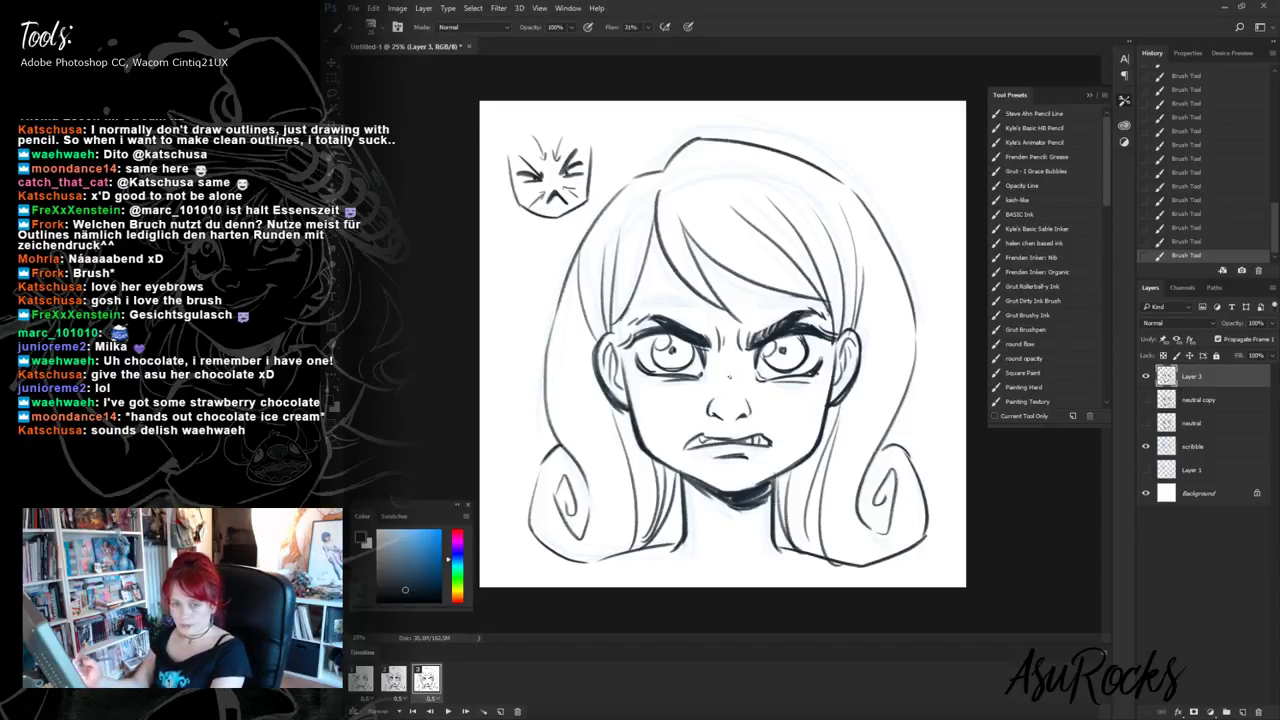
left_click_drag(714, 399, 707, 411)
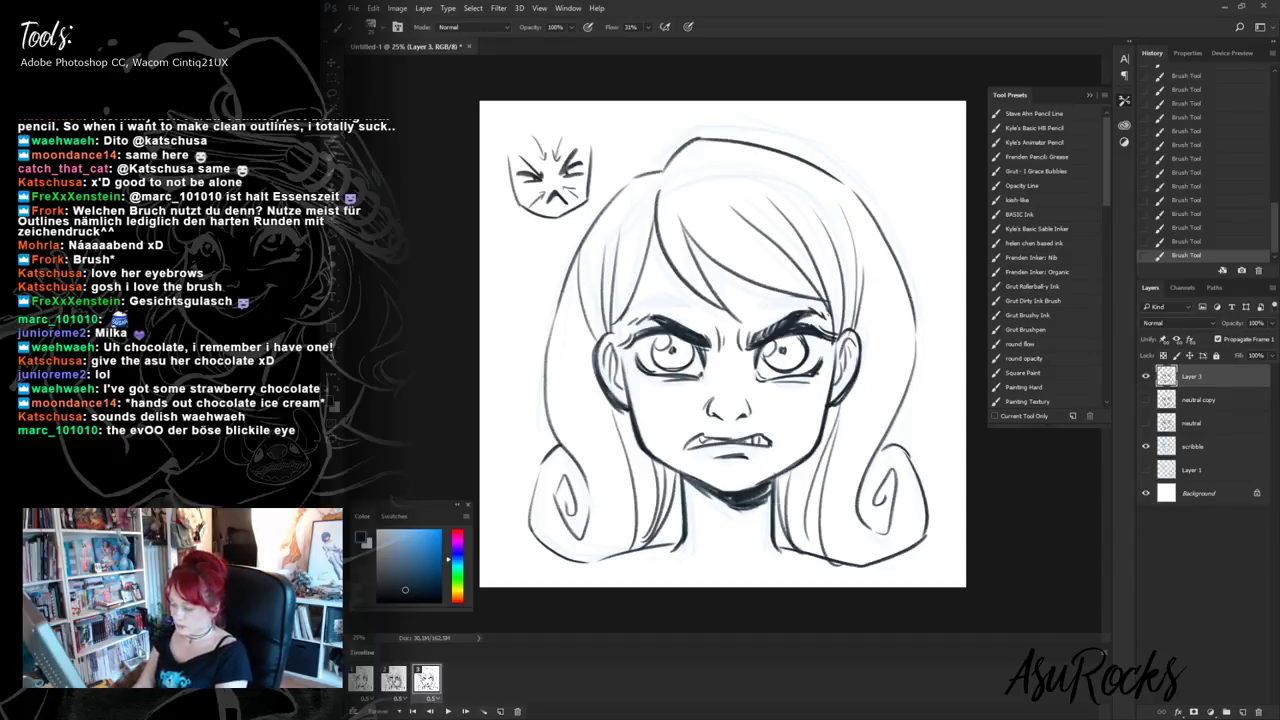
- Compare the second and third frames, and refine the upper lip and teeth of the snarl in the third frame
left_click(397, 681)
left_click(426, 680)
left_click(399, 679)
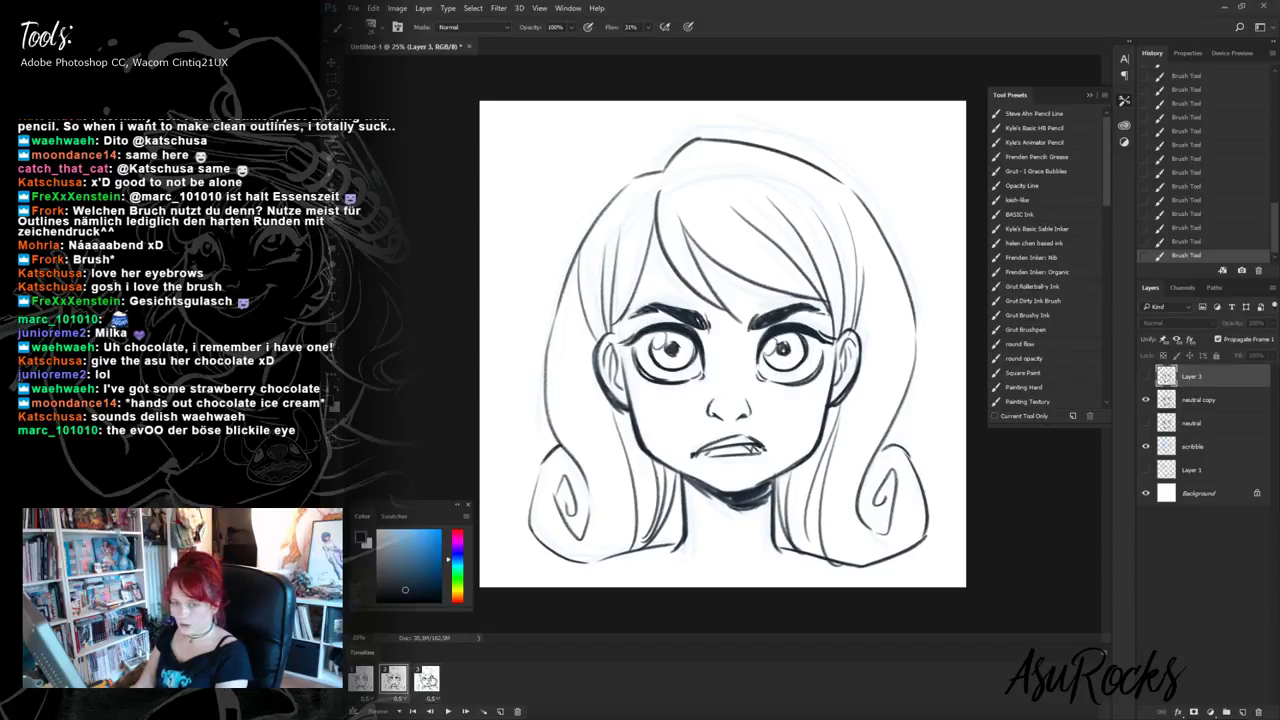
left_click(426, 679)
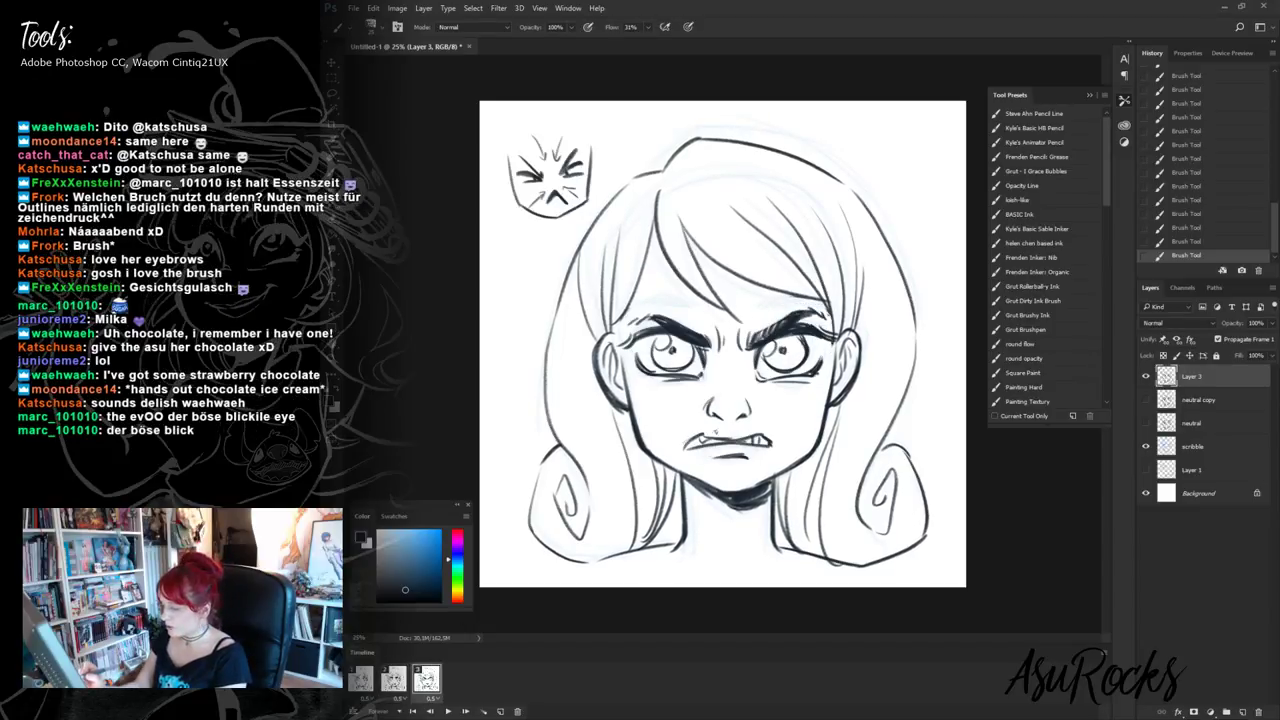
left_click_drag(704, 434, 758, 433)
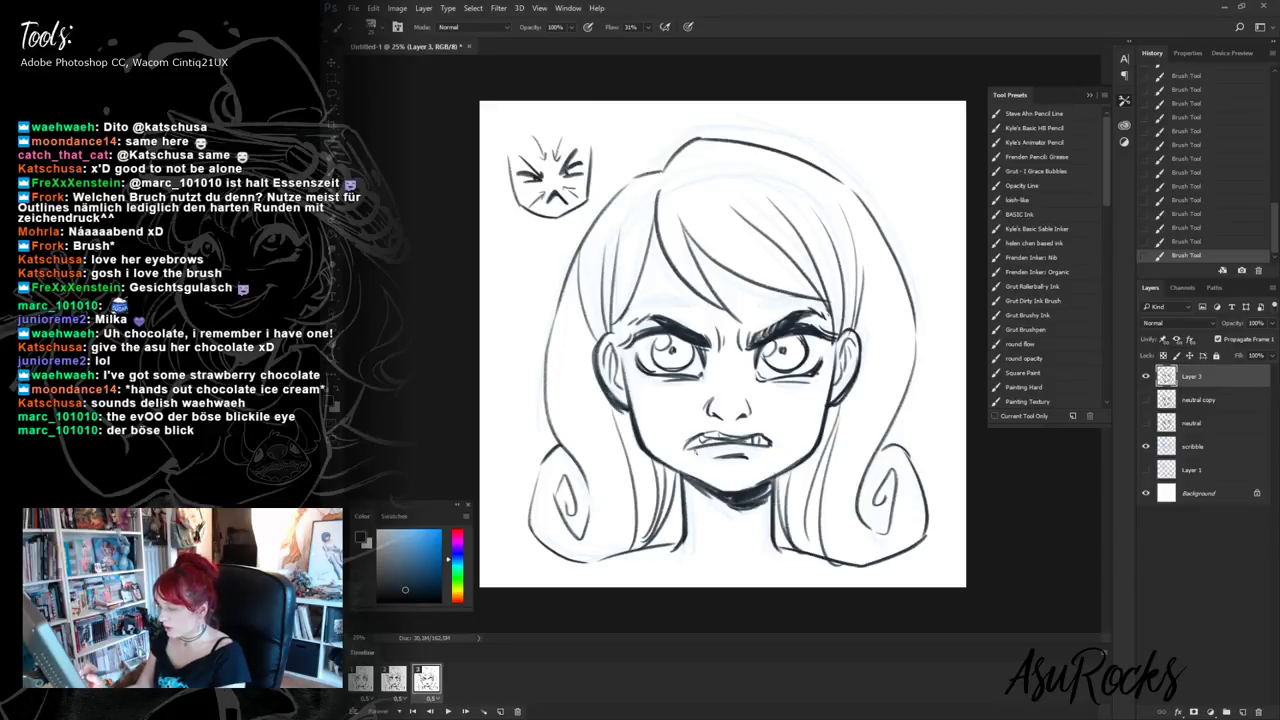
- Undo the last brush stroke beside the snarling mouth and compare the second and third frames
left_click(1209, 244)
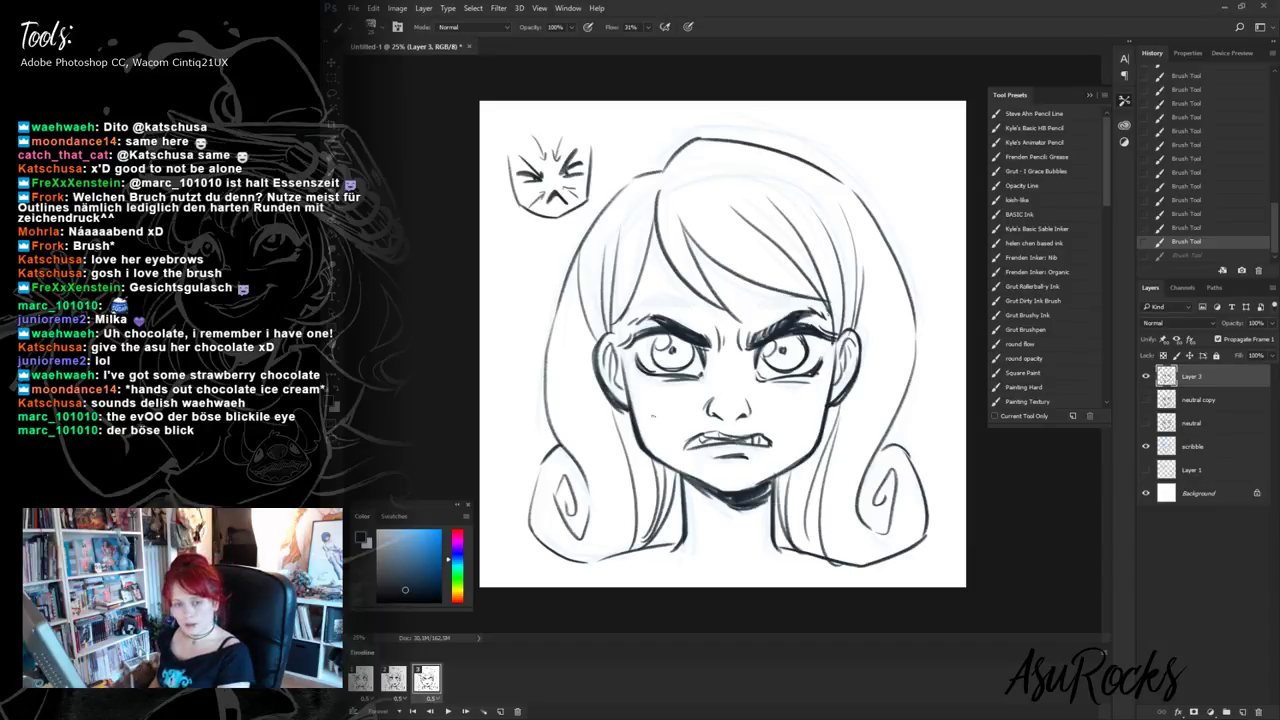
left_click(398, 680)
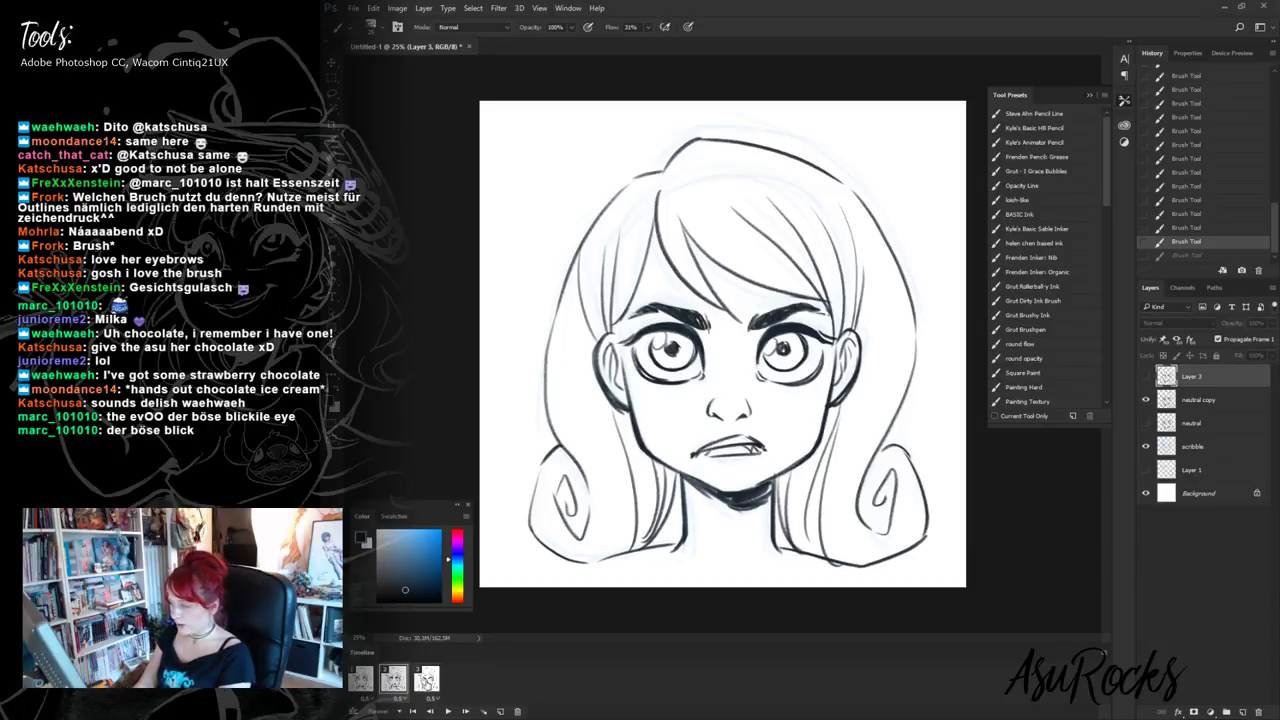
left_click(424, 682)
left_click(399, 677)
left_click(419, 678)
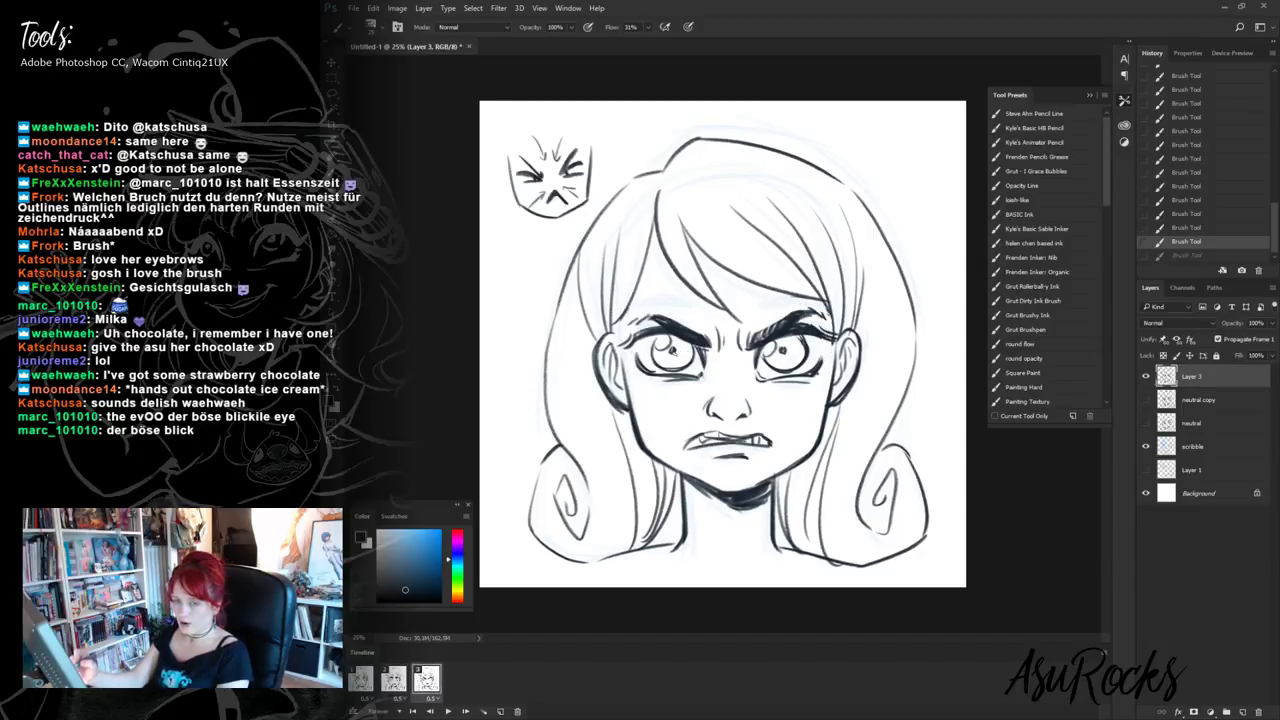
- Darken the pupils of both eyes in the third frame and check it against the second frame
left_click_drag(675, 347, 677, 356)
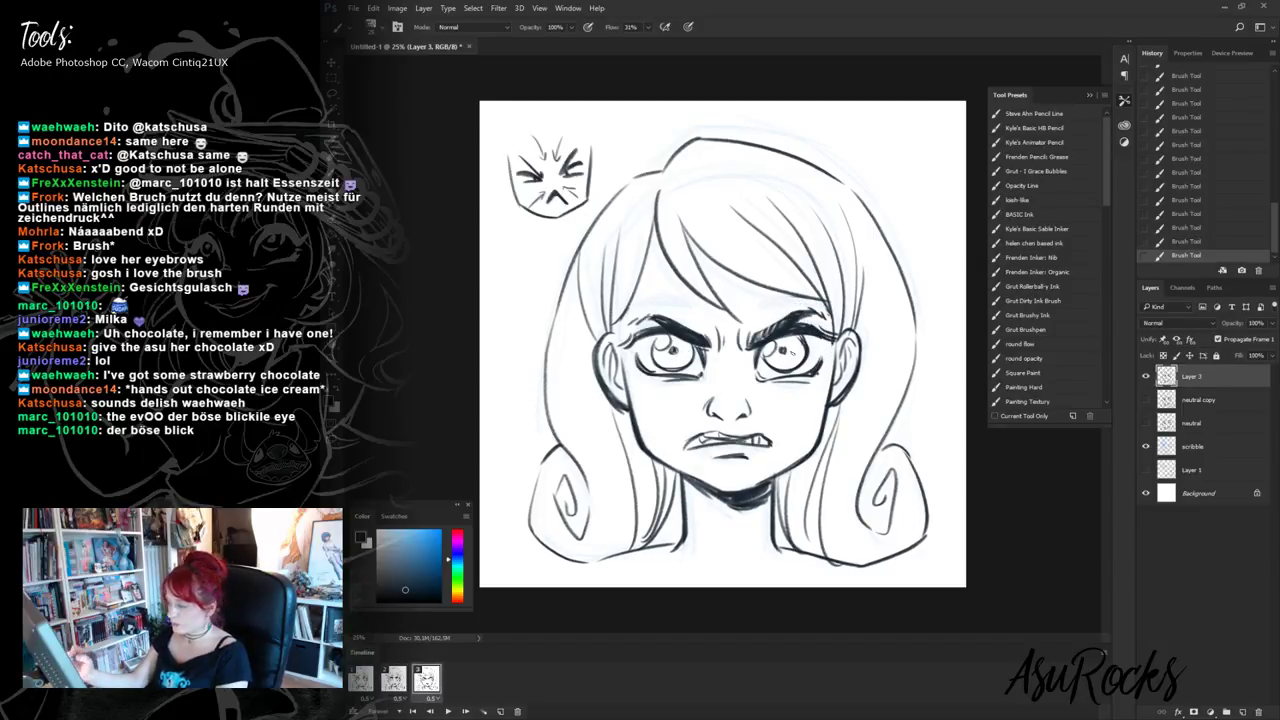
left_click_drag(782, 348, 787, 354)
left_click(398, 681)
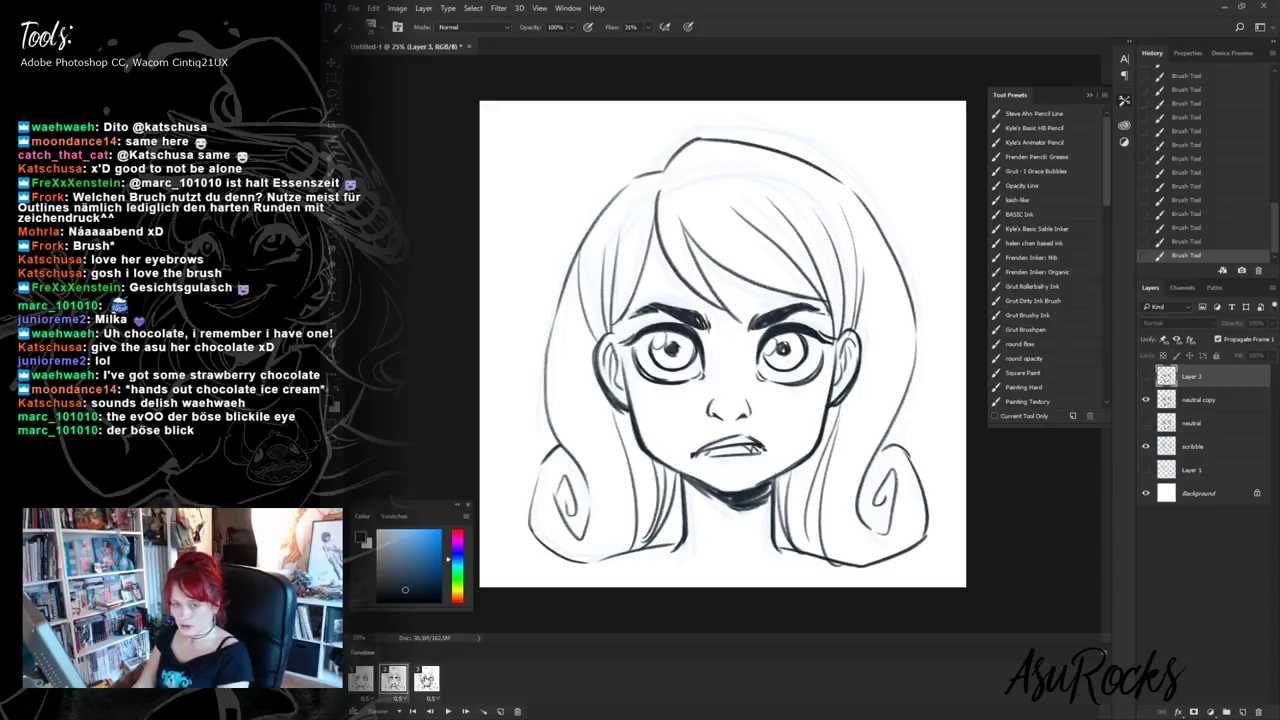
left_click(425, 680)
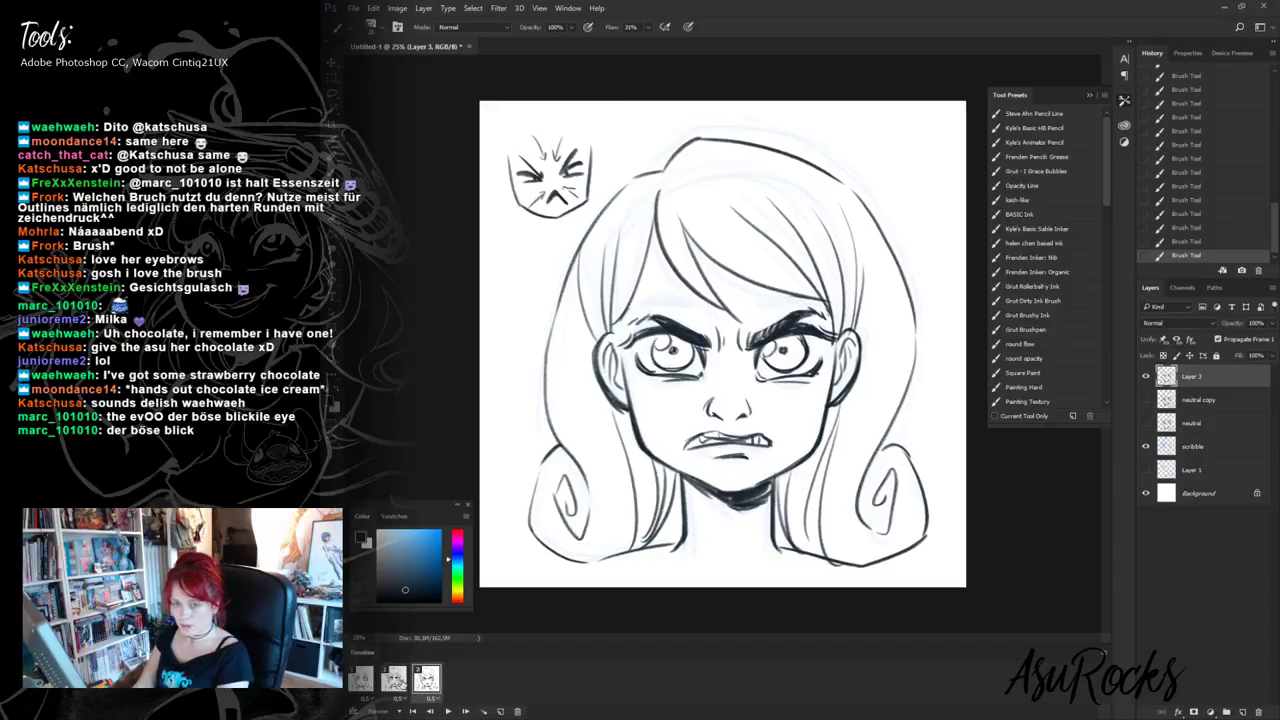
left_click(396, 683)
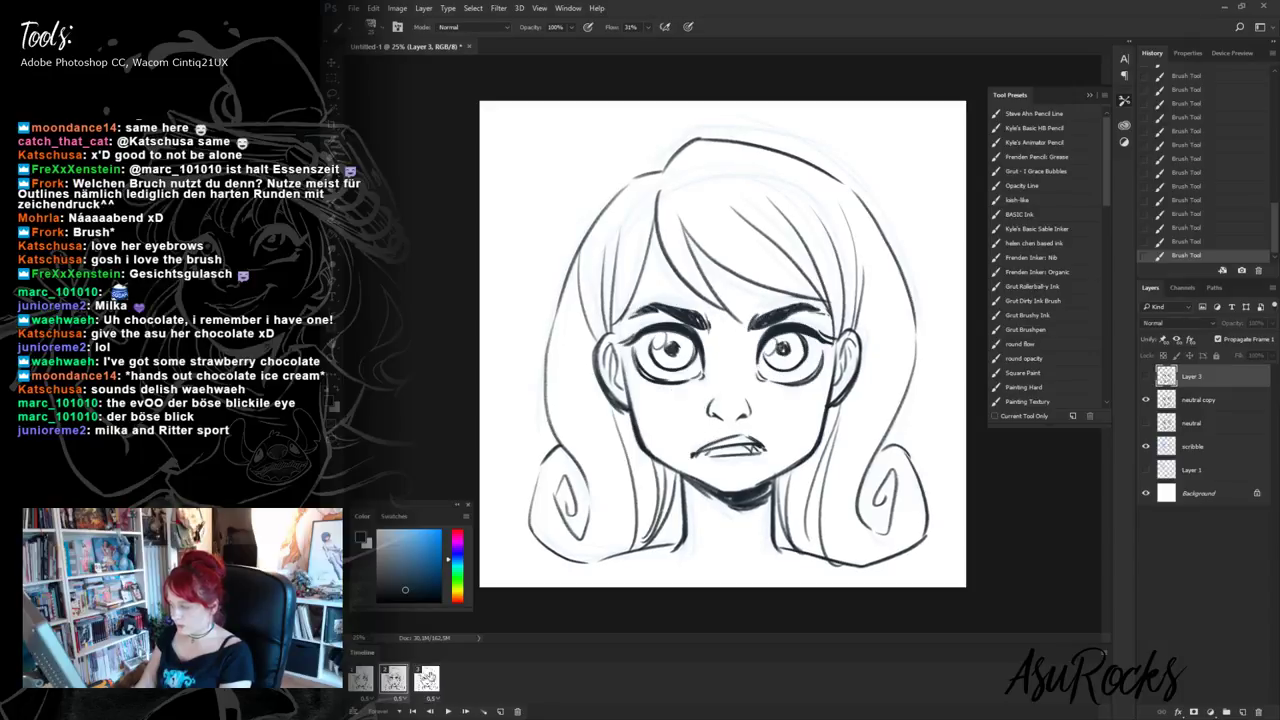
left_click(420, 680)
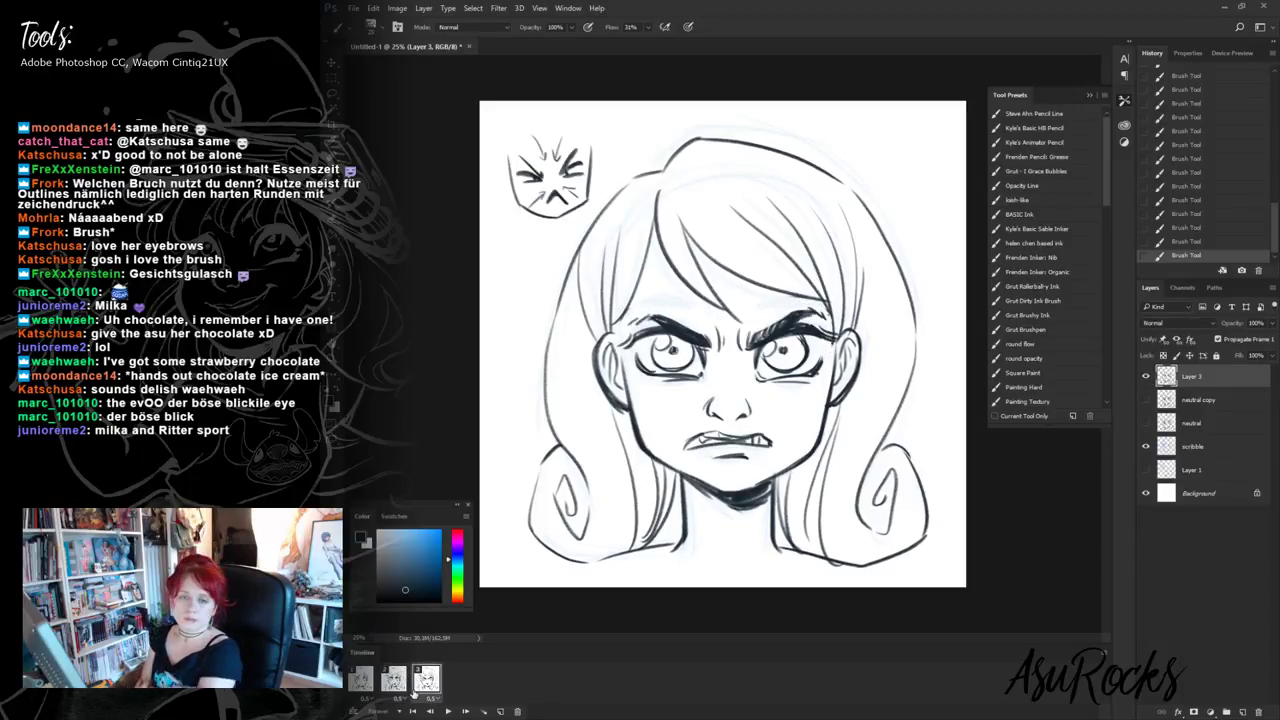
- Duplicate the third frame as a fourth one, with an empty layer above Layer 3 faded to 34% opacity
left_click(501, 711)
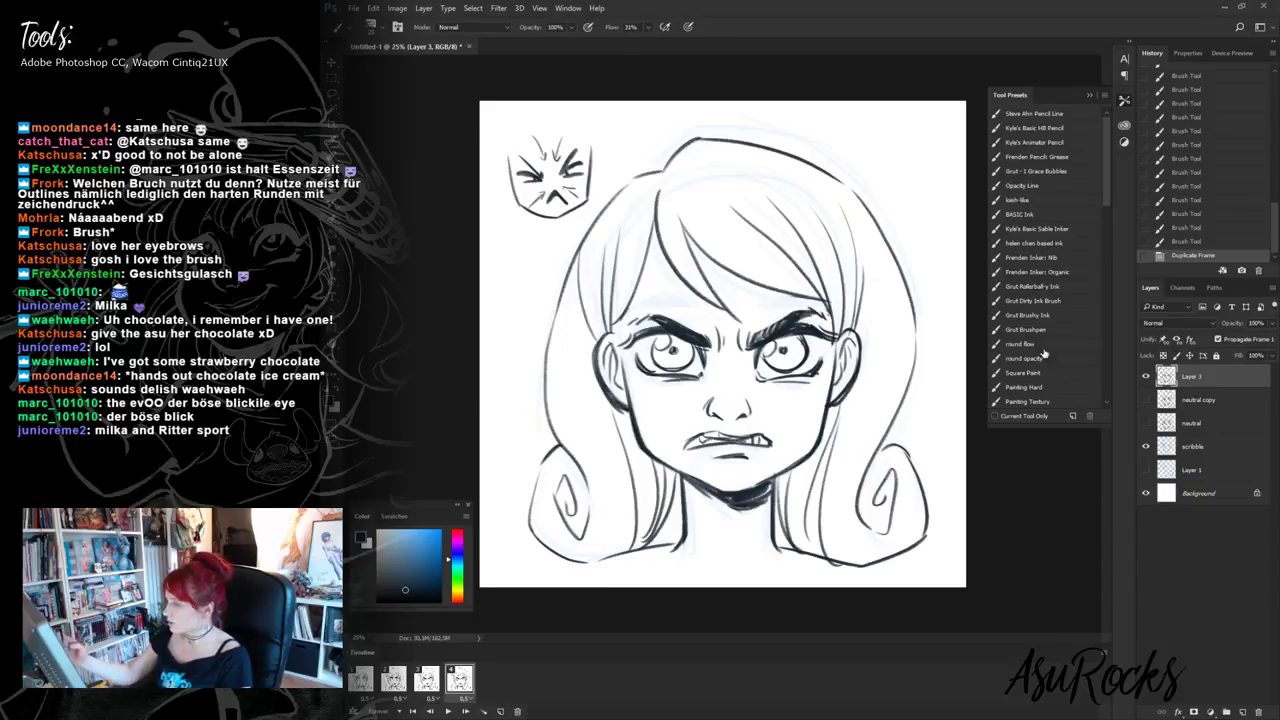
left_click(1271, 323)
left_click_drag(1254, 339, 1237, 340)
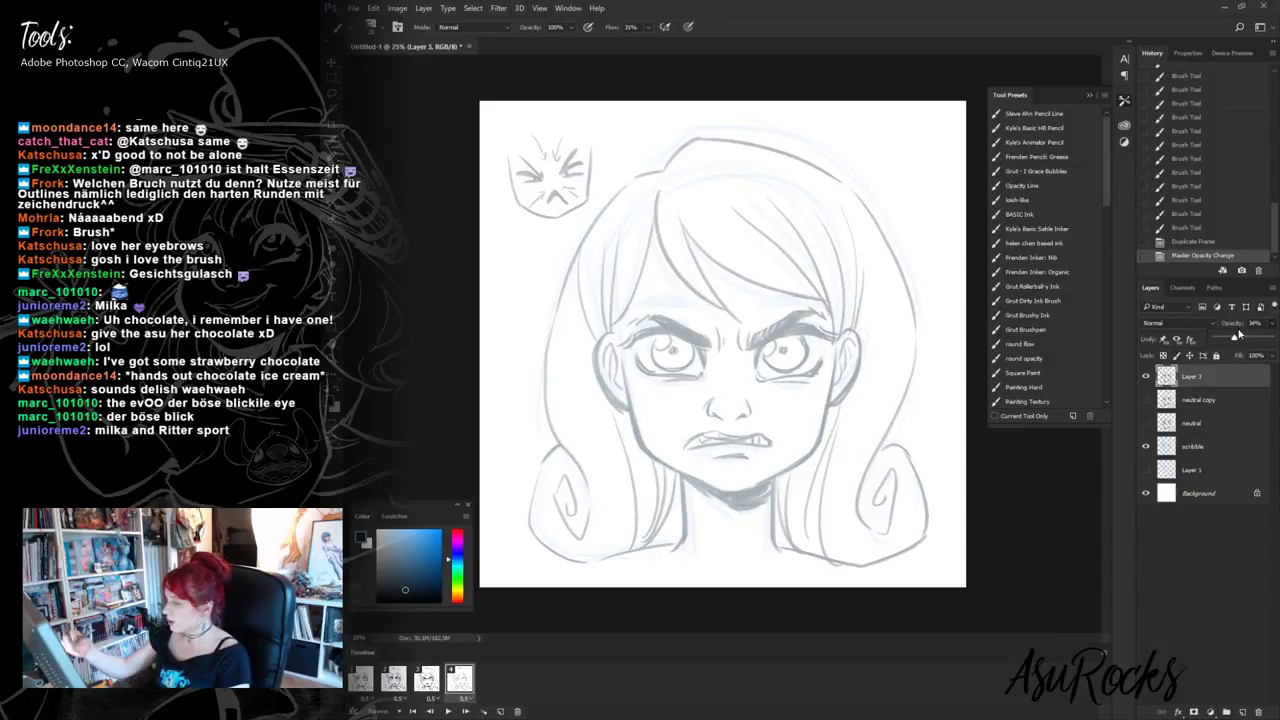
key("Return")
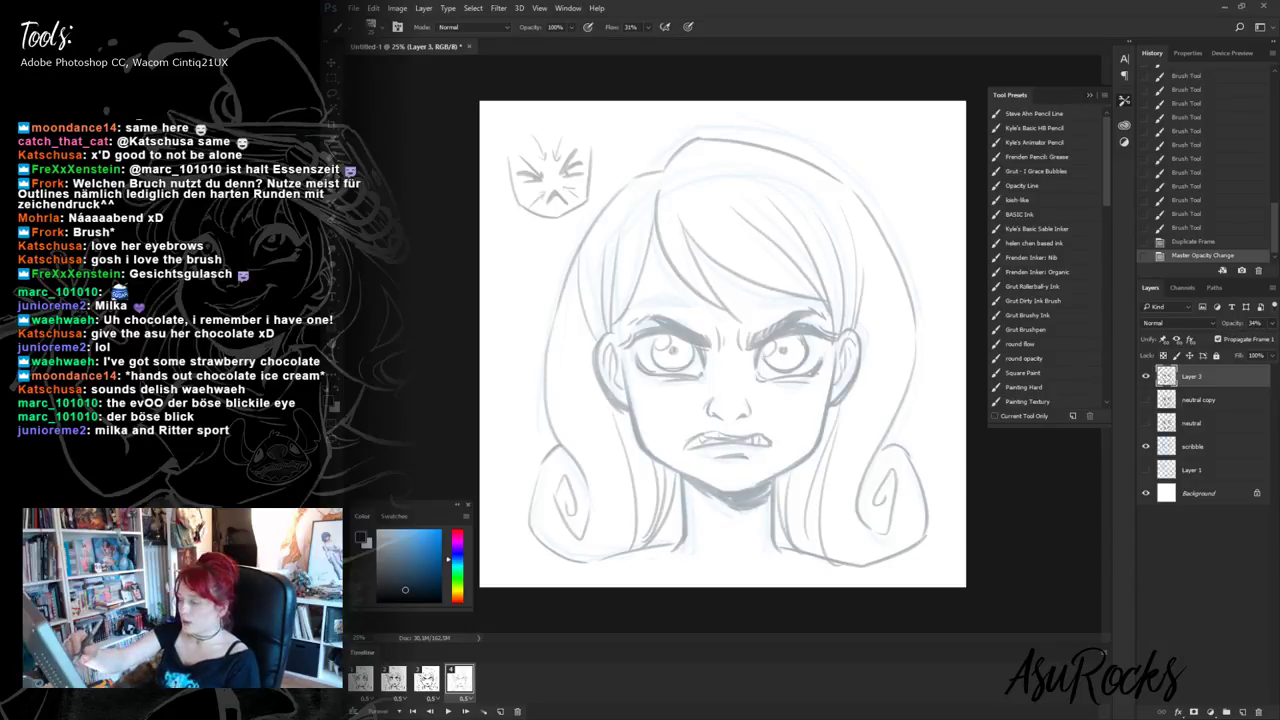
left_click(1243, 710)
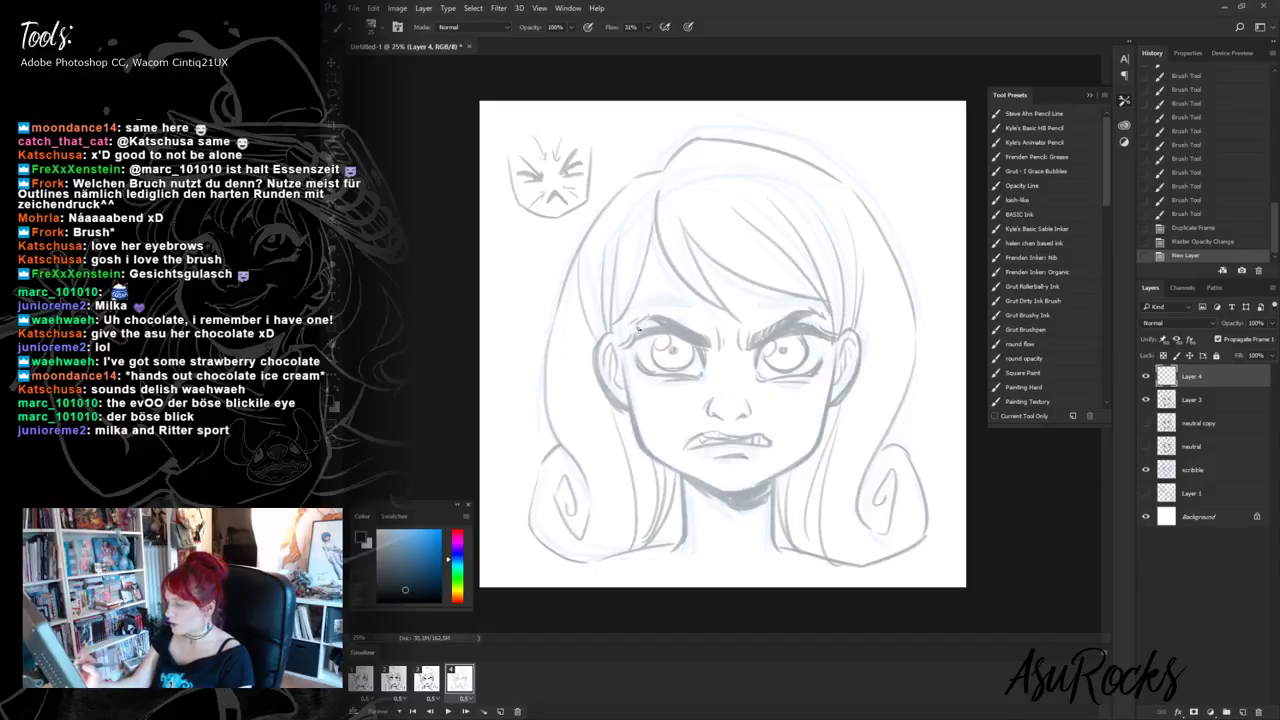
- Sketch lowered, slanted upper eyelids, the left eye and a vertical and a curved horizontal guideline across the face on Layer 4
mouse_move(630, 324)
left_mouse_down()
mouse_move(710, 360)
mouse_move(673, 349)
mouse_move(753, 360)
mouse_move(828, 326)
left_mouse_up()
left_click_drag(820, 334, 838, 324)
mouse_move(634, 327)
left_mouse_down()
mouse_move(618, 321)
mouse_move(690, 388)
left_mouse_up()
mouse_move(658, 346)
left_mouse_down()
mouse_move(662, 370)
mouse_move(786, 380)
left_mouse_up()
left_click_drag(726, 286, 730, 505)
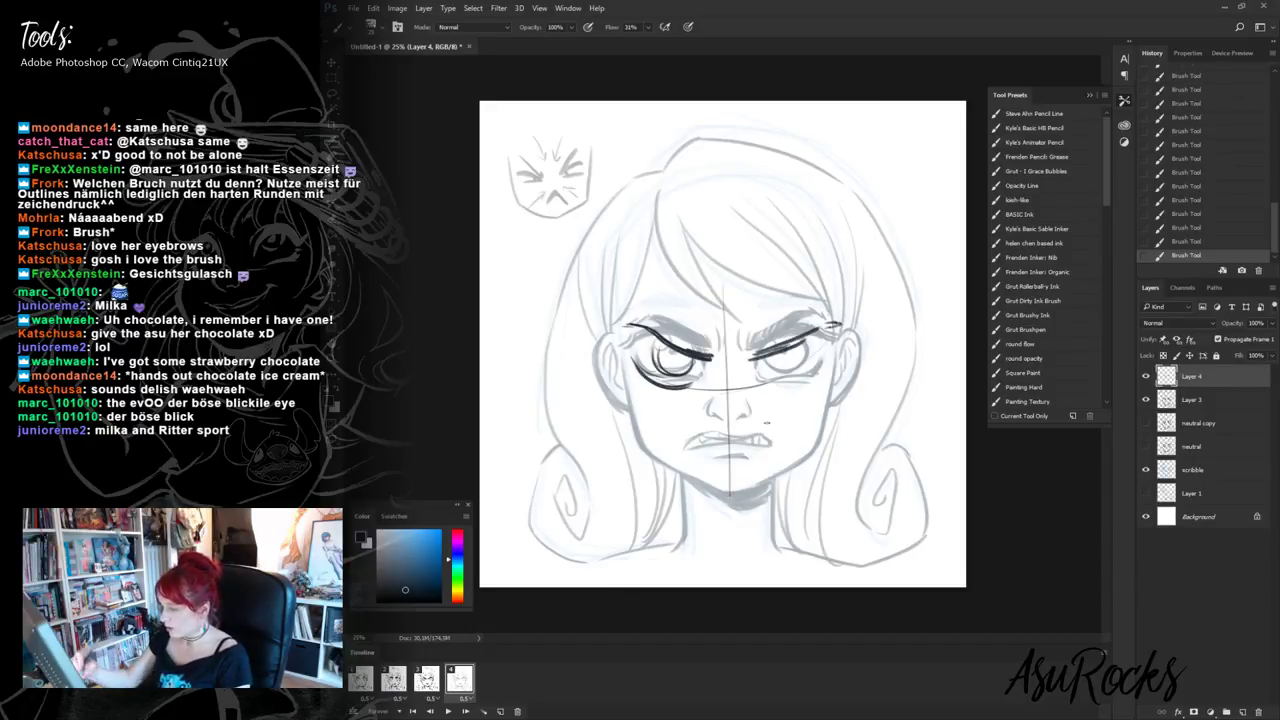
- Fade Layer 3 to 18% opacity, and complete the right eye and both irises on Layer 4
left_click(1200, 400)
left_click_drag(1272, 323, 1233, 342)
left_click(1192, 378)
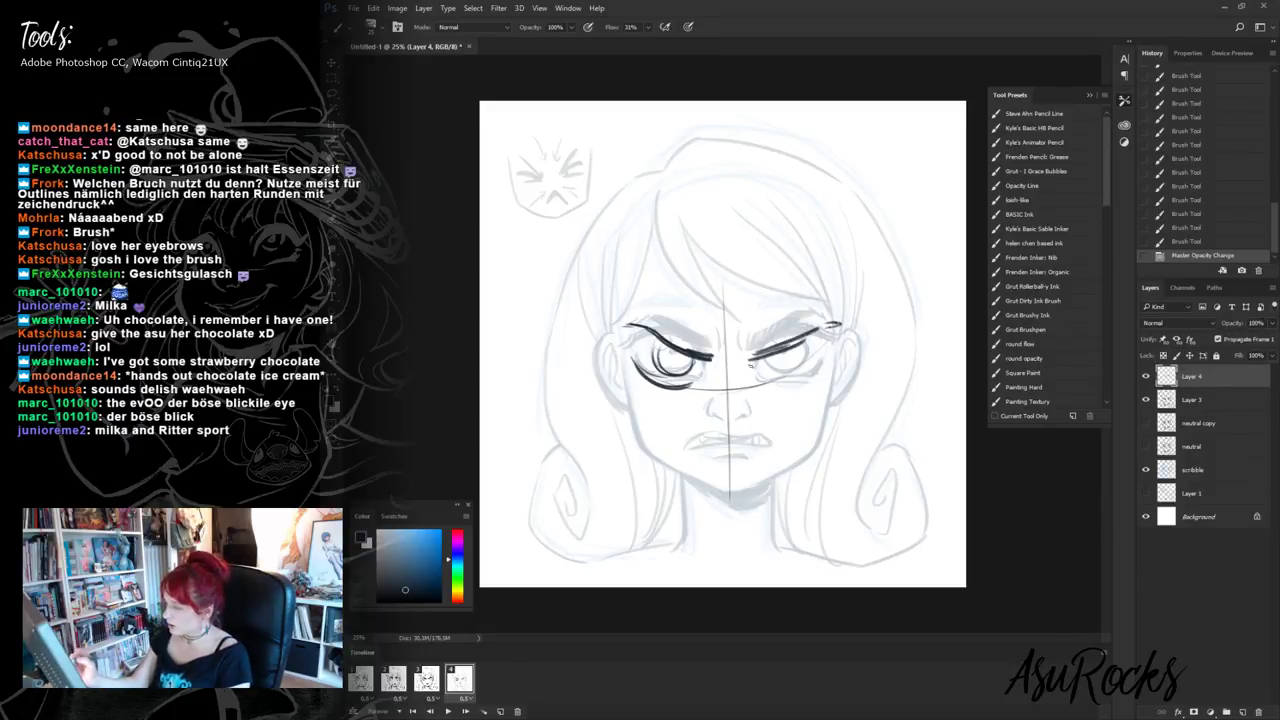
mouse_move(756, 356)
left_mouse_down()
mouse_move(800, 342)
mouse_move(758, 368)
left_mouse_up()
mouse_move(758, 366)
left_mouse_down()
mouse_move(806, 390)
mouse_move(762, 378)
mouse_move(822, 362)
left_mouse_up()
mouse_move(822, 364)
left_mouse_down()
mouse_move(780, 389)
mouse_move(800, 386)
left_mouse_up()
mouse_move(800, 342)
left_mouse_down()
mouse_move(827, 335)
mouse_move(788, 378)
left_mouse_up()
left_click_drag(804, 358, 786, 376)
left_click_drag(768, 370, 778, 378)
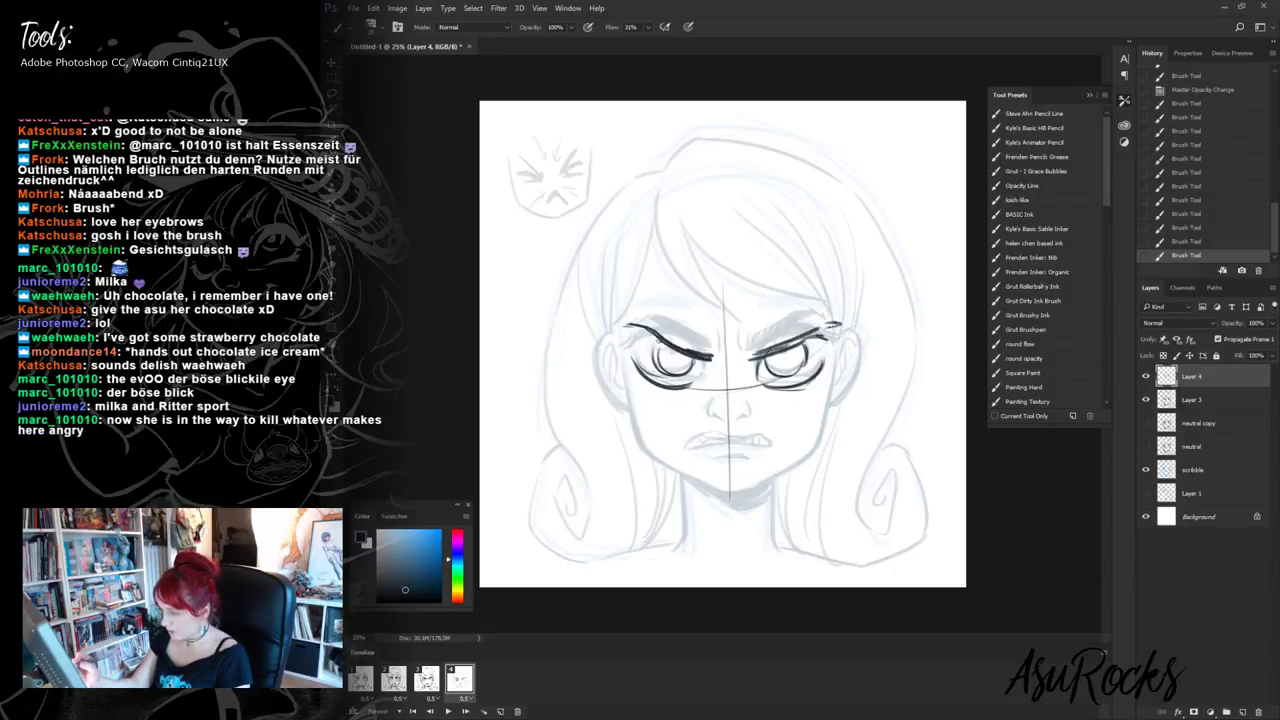
mouse_move(650, 342)
left_mouse_down()
mouse_move(664, 374)
mouse_move(694, 376)
left_mouse_up()
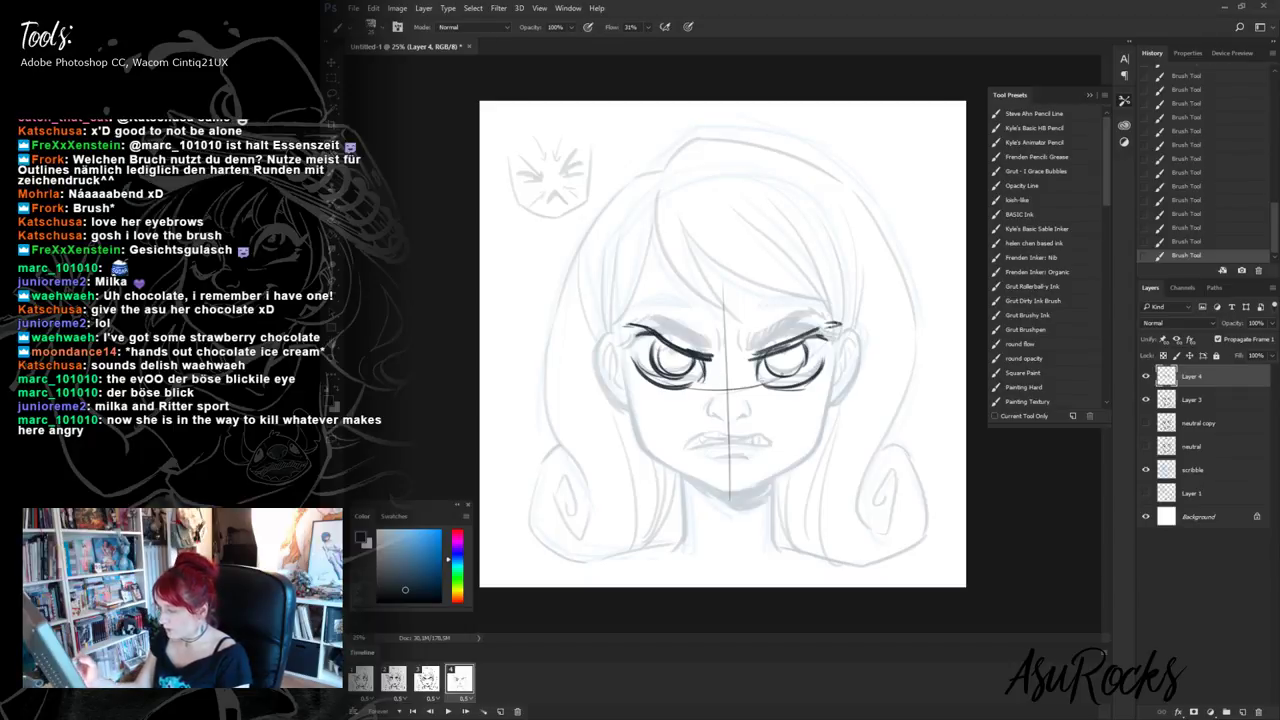
left_click_drag(764, 370, 758, 382)
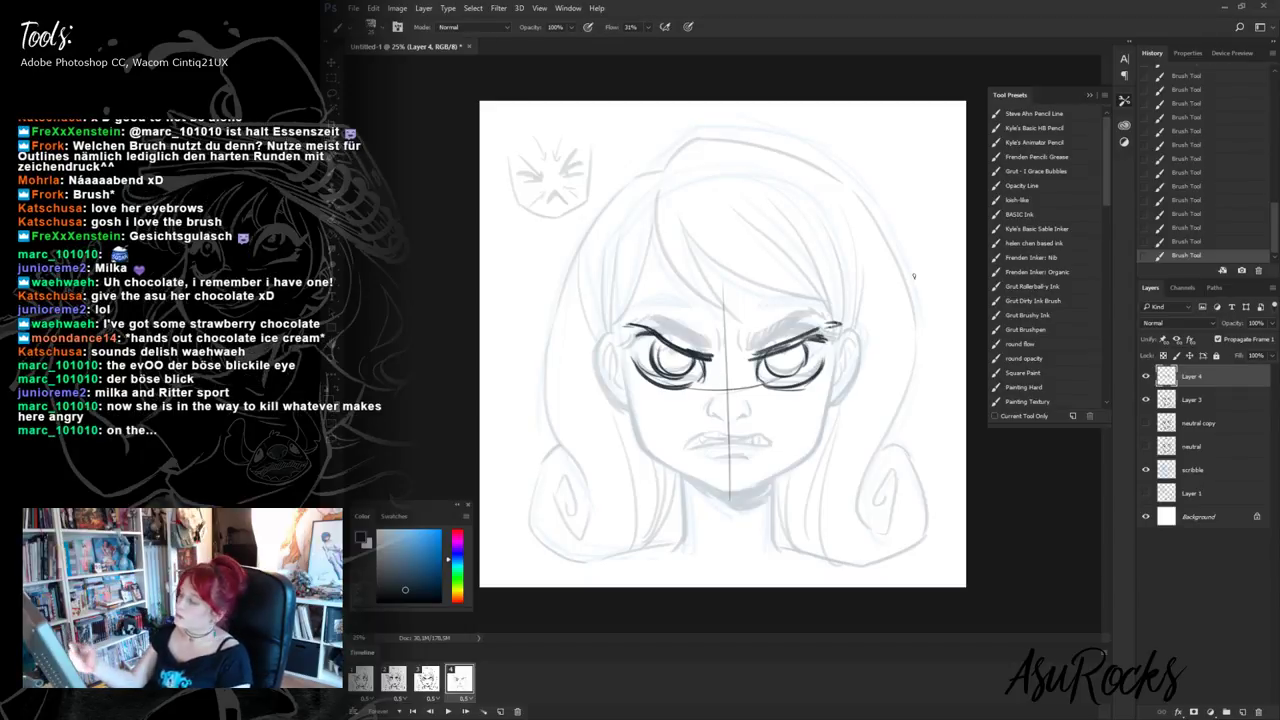
- Draw frown creases between the eyes, a lowered nose and the left face outline down to the chin
left_click_drag(727, 342, 735, 356)
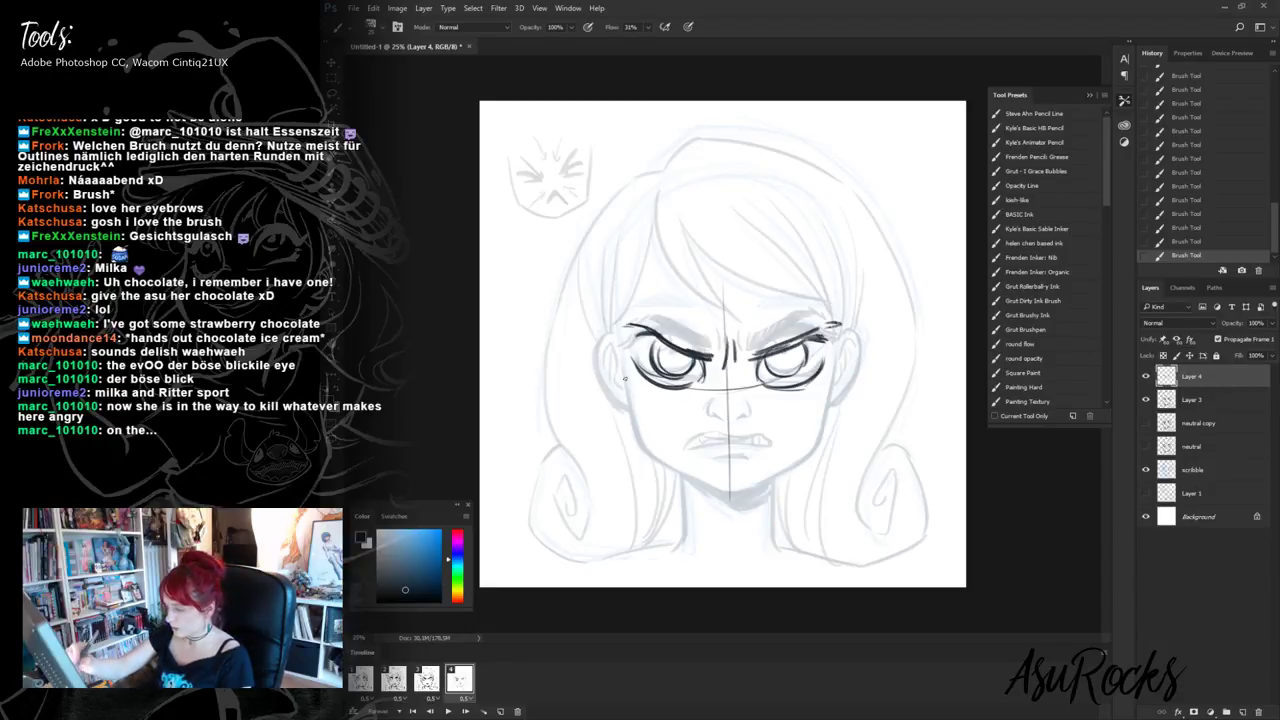
left_click_drag(616, 296, 632, 424)
mouse_move(737, 436)
left_mouse_down()
mouse_move(716, 412)
mouse_move(710, 428)
mouse_move(756, 424)
mouse_move(714, 427)
mouse_move(744, 434)
mouse_move(752, 422)
mouse_move(730, 433)
left_mouse_up()
key("shift+alt+r")
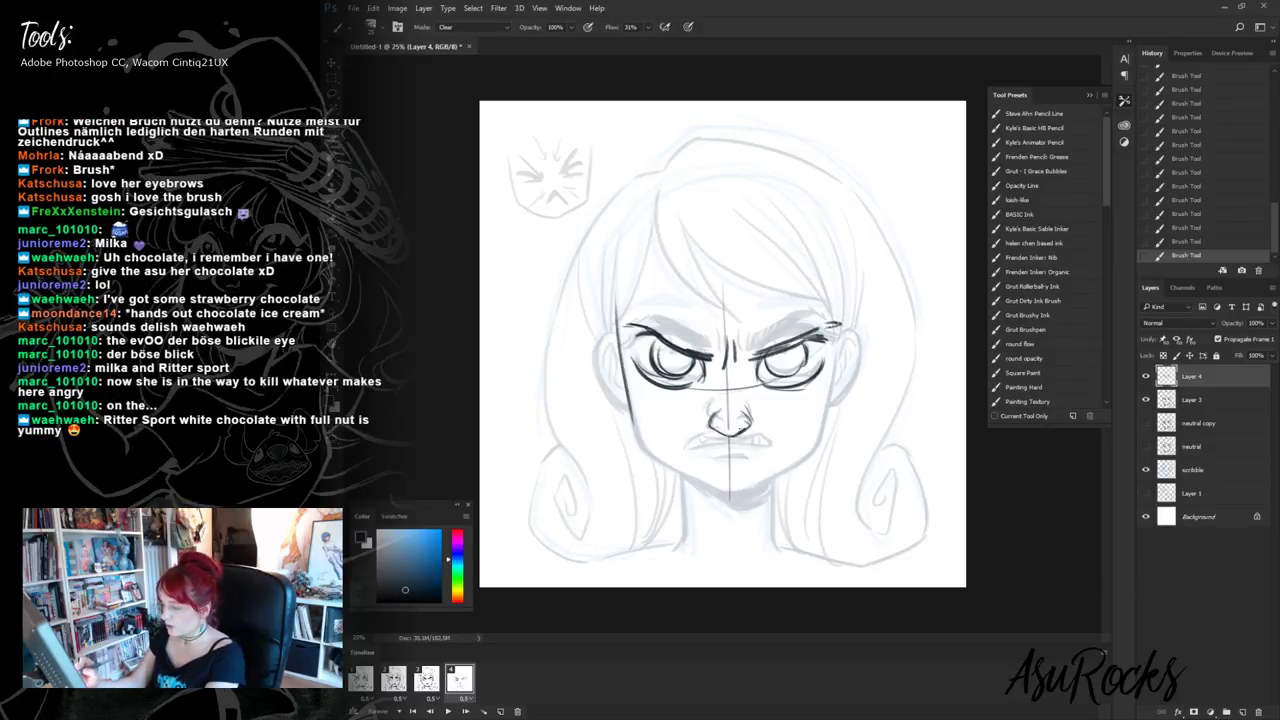
key("shift+alt+n")
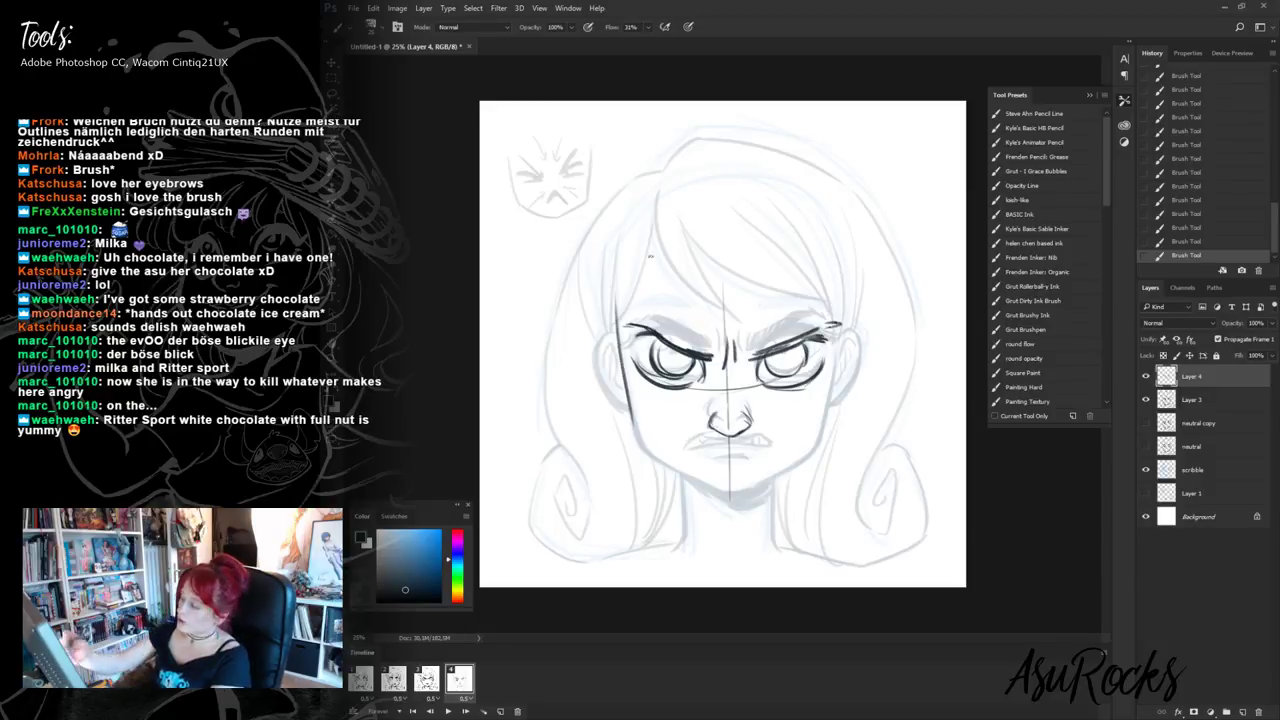
mouse_move(624, 376)
left_mouse_down()
mouse_move(646, 452)
mouse_move(642, 440)
mouse_move(716, 494)
left_mouse_up()
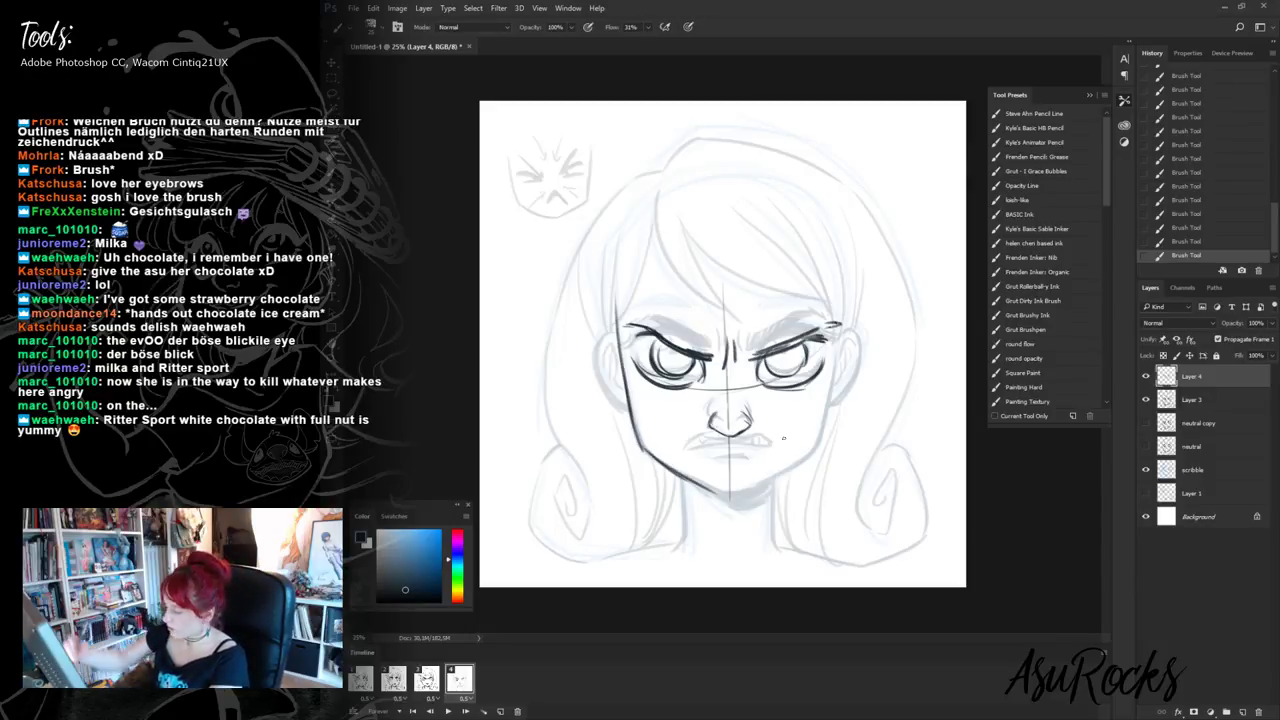
- Fade Layer 3 further as a faint reference and make Layer 4 active again
left_click(1199, 402)
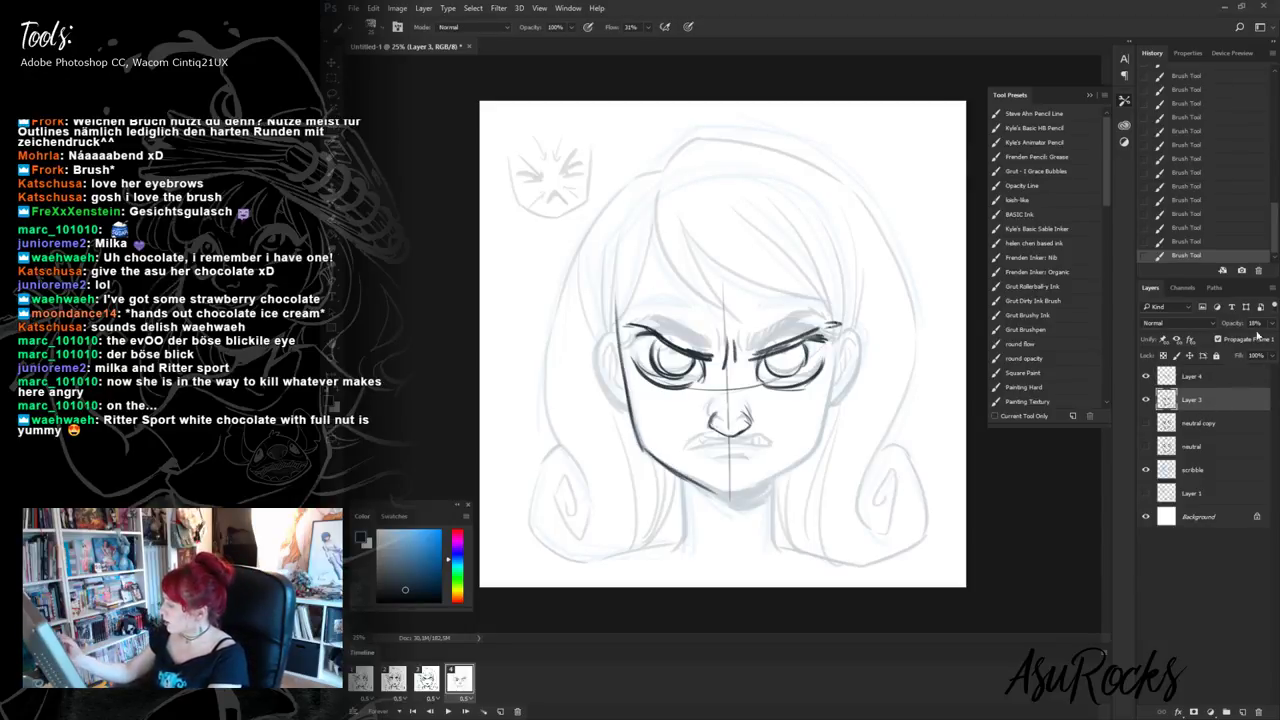
left_click(1271, 325)
left_click_drag(1224, 339, 1221, 344)
left_click(1214, 382)
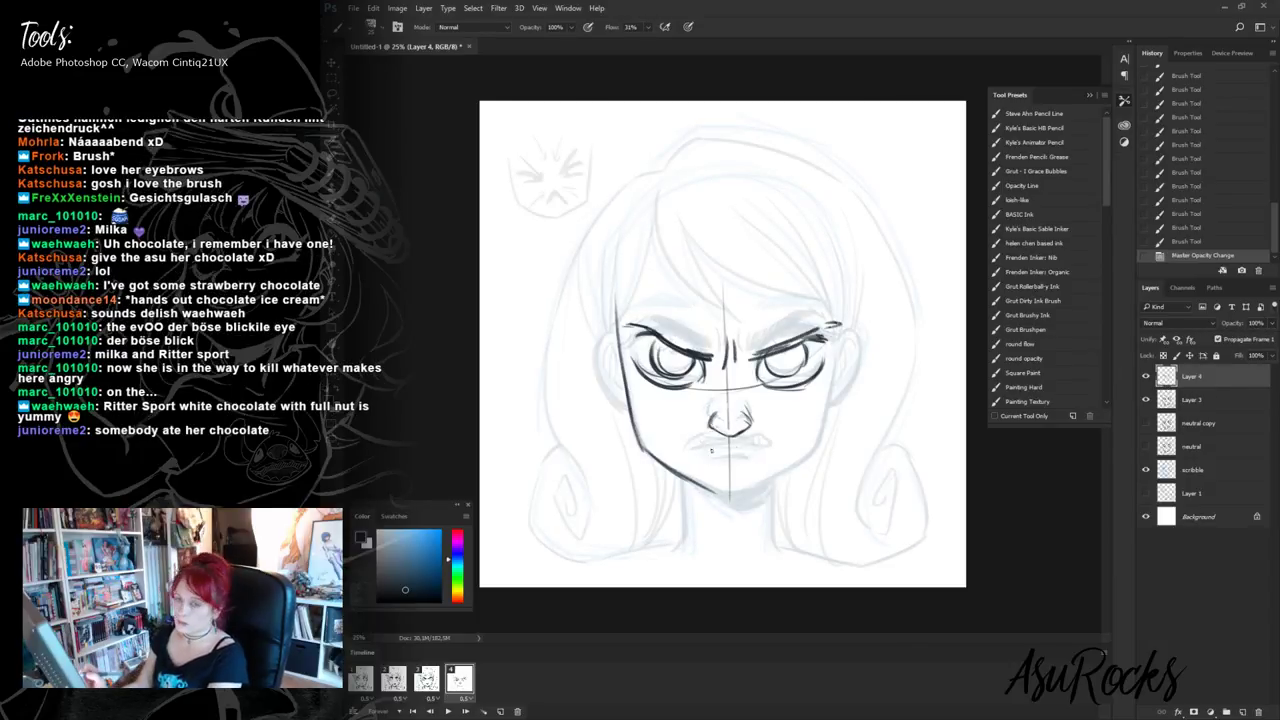
- Sketch the mouth below the nose, erase its outer ends and redraw it with sharply downturned corners and a lower lip line
left_click_drag(678, 444, 784, 448)
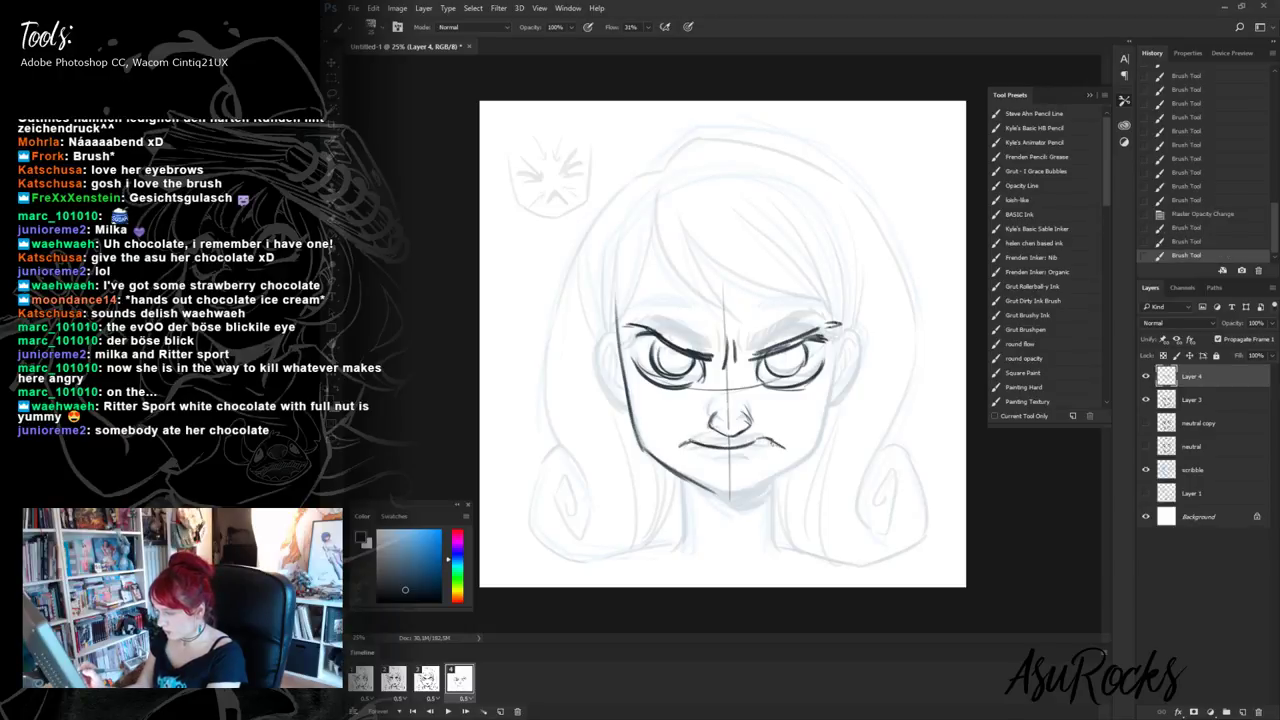
mouse_move(680, 442)
left_mouse_down()
mouse_move(680, 462)
mouse_move(704, 452)
mouse_move(678, 460)
mouse_move(690, 446)
left_mouse_up()
key("alt+shift+r")
mouse_move(770, 440)
left_mouse_down()
mouse_move(757, 441)
mouse_move(784, 450)
left_mouse_up()
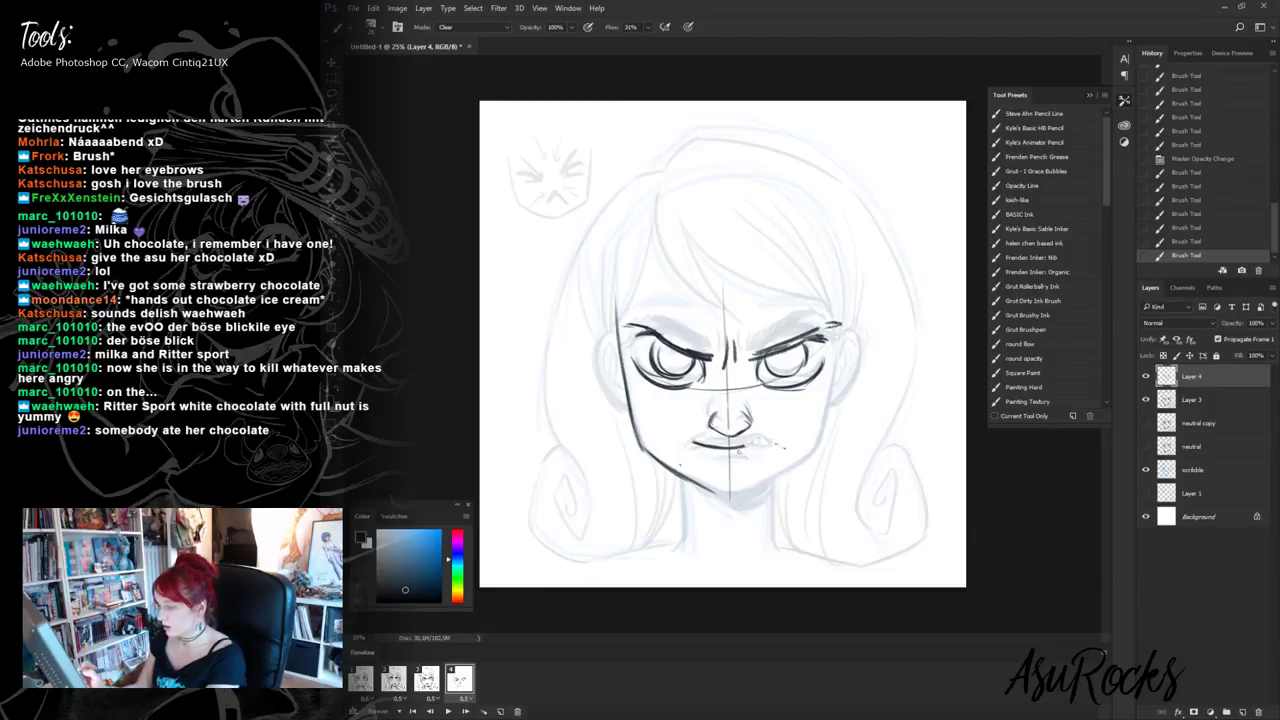
key("shift+alt+n")
mouse_move(682, 442)
left_mouse_down()
mouse_move(700, 464)
mouse_move(774, 467)
mouse_move(718, 450)
left_mouse_up()
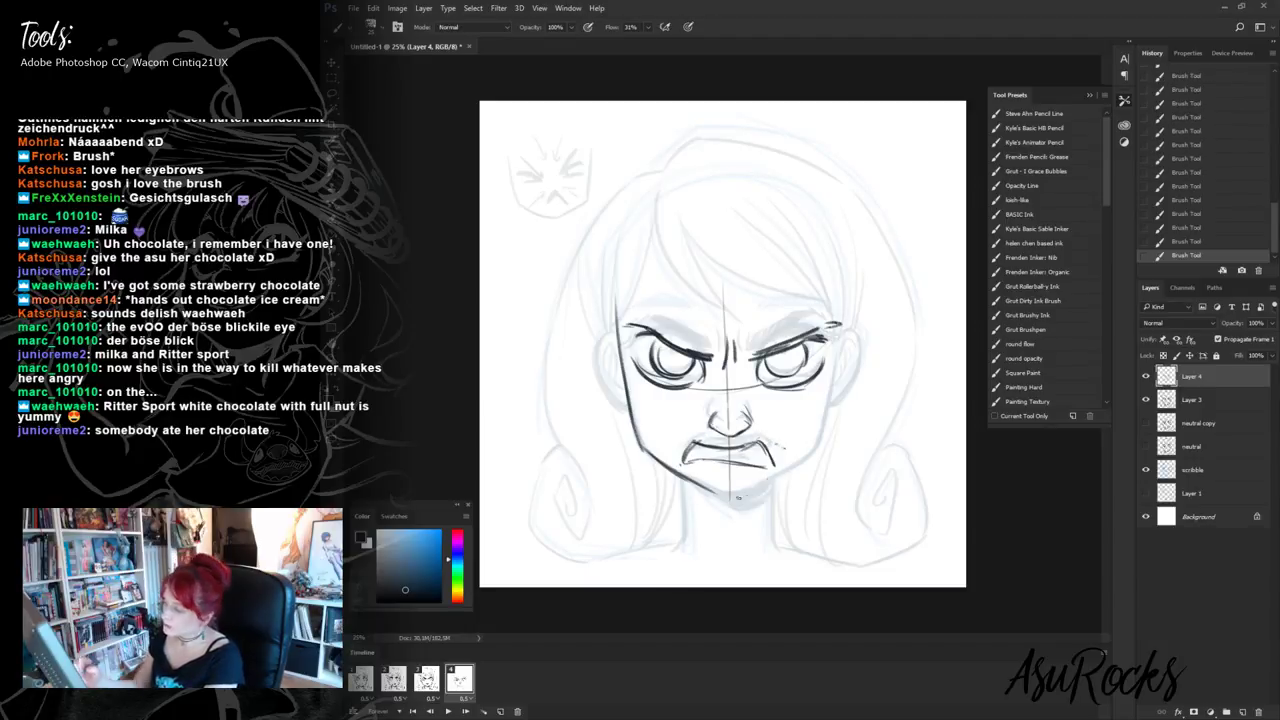
- Erase the lower left jaw line, and redraw the jaw with a lower chin and the right face outline
key("shift+alt+r")
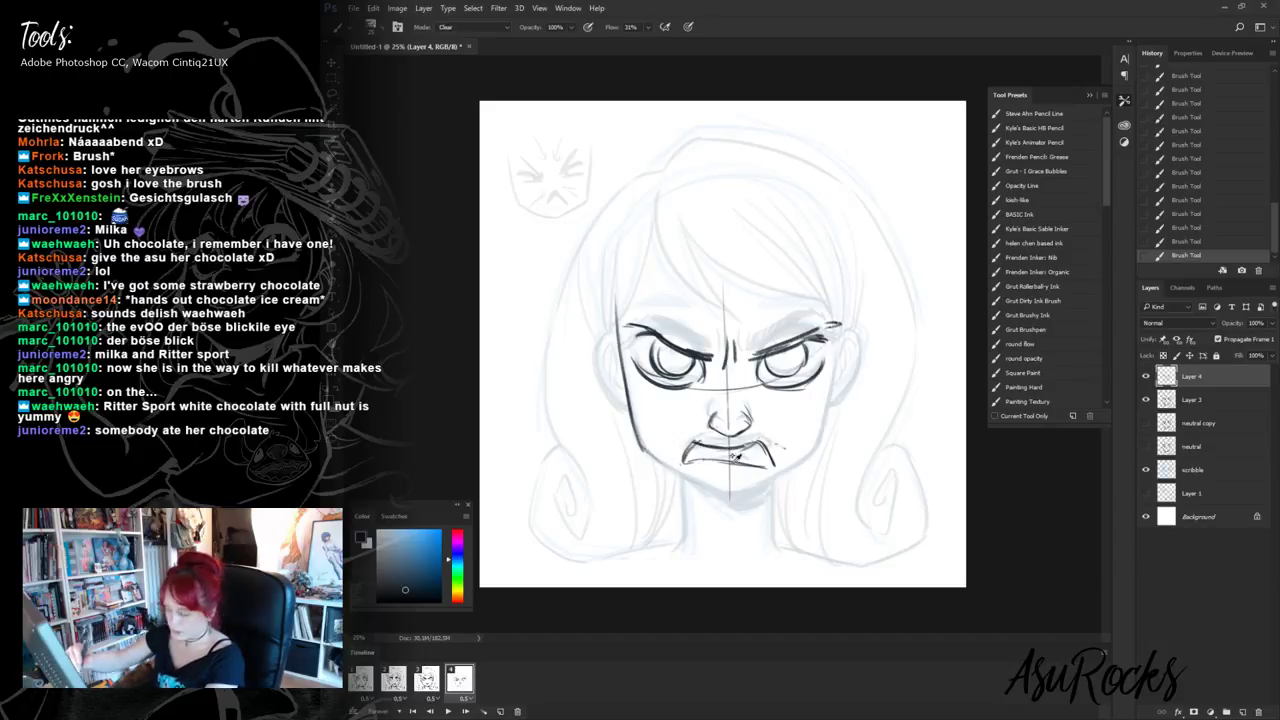
left_click_drag(733, 455, 740, 461)
key("shift+alt+n")
left_click_drag(646, 452, 736, 498)
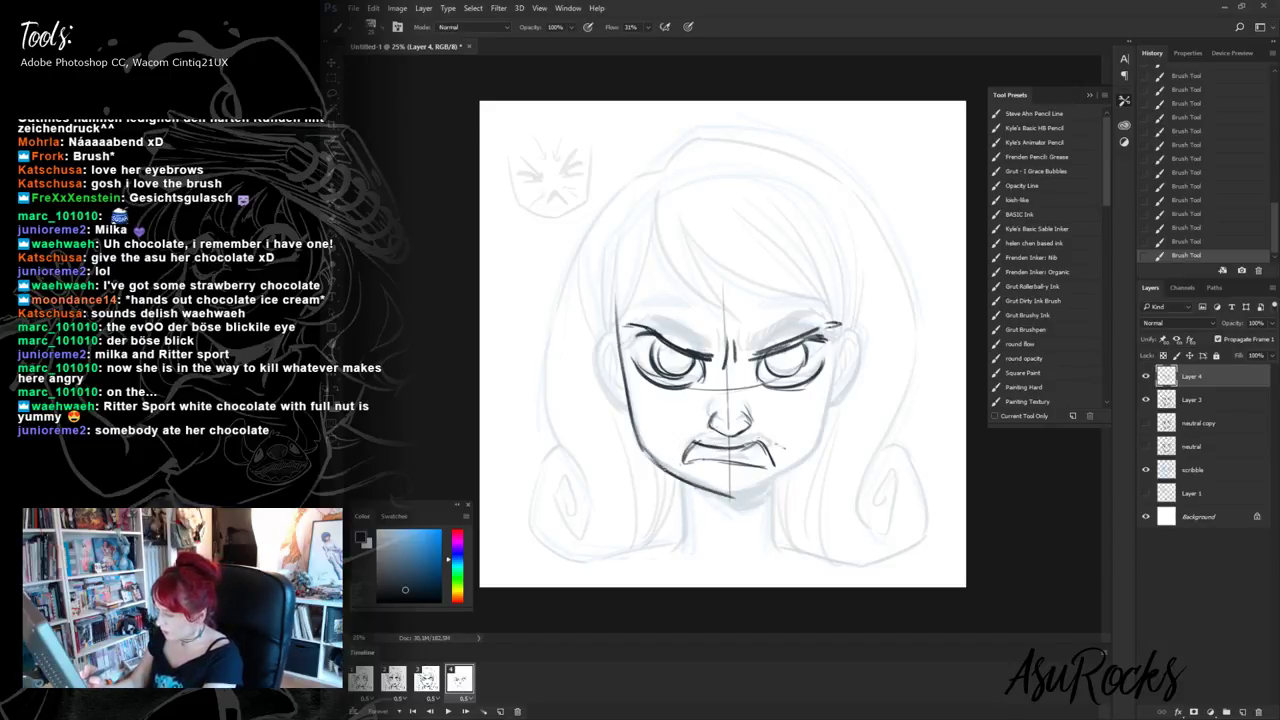
mouse_move(662, 468)
left_mouse_down()
mouse_move(744, 500)
mouse_move(815, 454)
left_mouse_up()
mouse_move(837, 364)
left_mouse_down()
mouse_move(826, 424)
mouse_move(784, 478)
left_mouse_up()
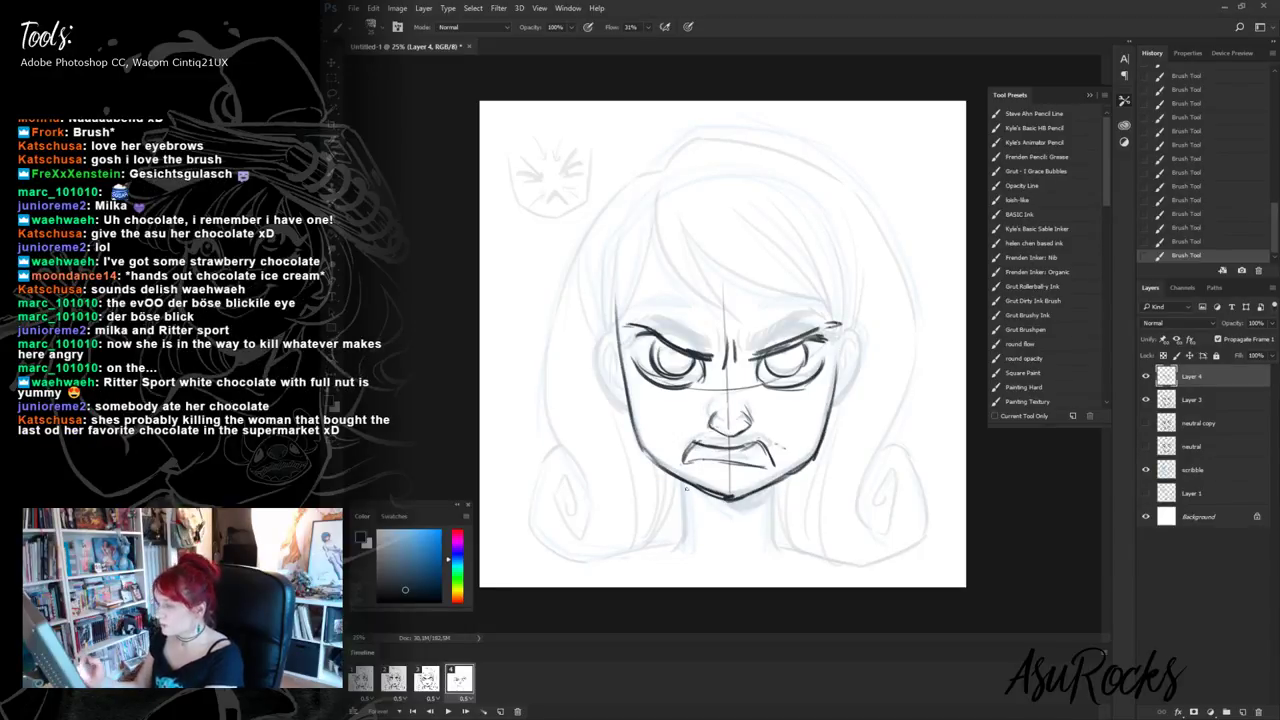
- Draw the swept fringe strands over the forehead, the hairline on the left and both ears
mouse_move(652, 226)
left_mouse_down()
mouse_move(662, 273)
mouse_move(702, 288)
mouse_move(663, 266)
mouse_move(678, 246)
mouse_move(738, 338)
left_mouse_up()
mouse_move(686, 268)
left_mouse_down()
mouse_move(818, 334)
mouse_move(844, 330)
mouse_move(840, 340)
left_mouse_up()
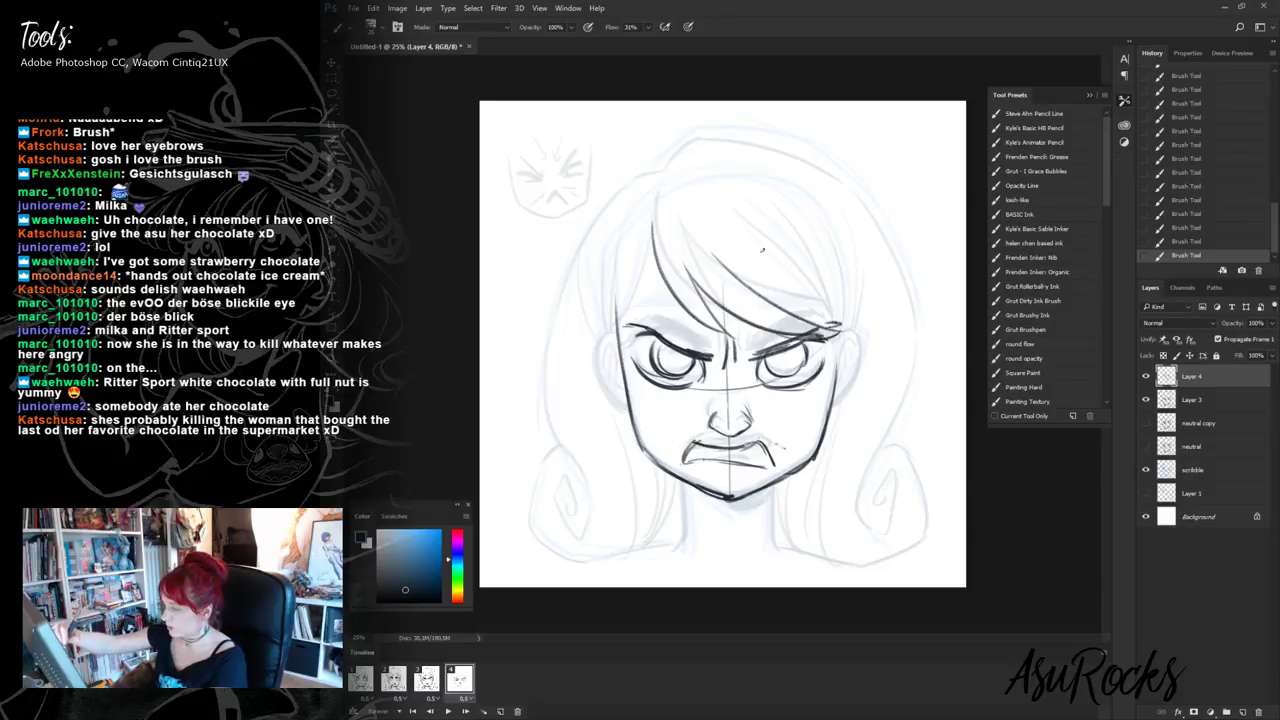
left_click_drag(776, 250, 836, 338)
mouse_move(654, 258)
left_mouse_down()
mouse_move(596, 352)
mouse_move(626, 396)
left_mouse_up()
left_click_drag(848, 316, 835, 390)
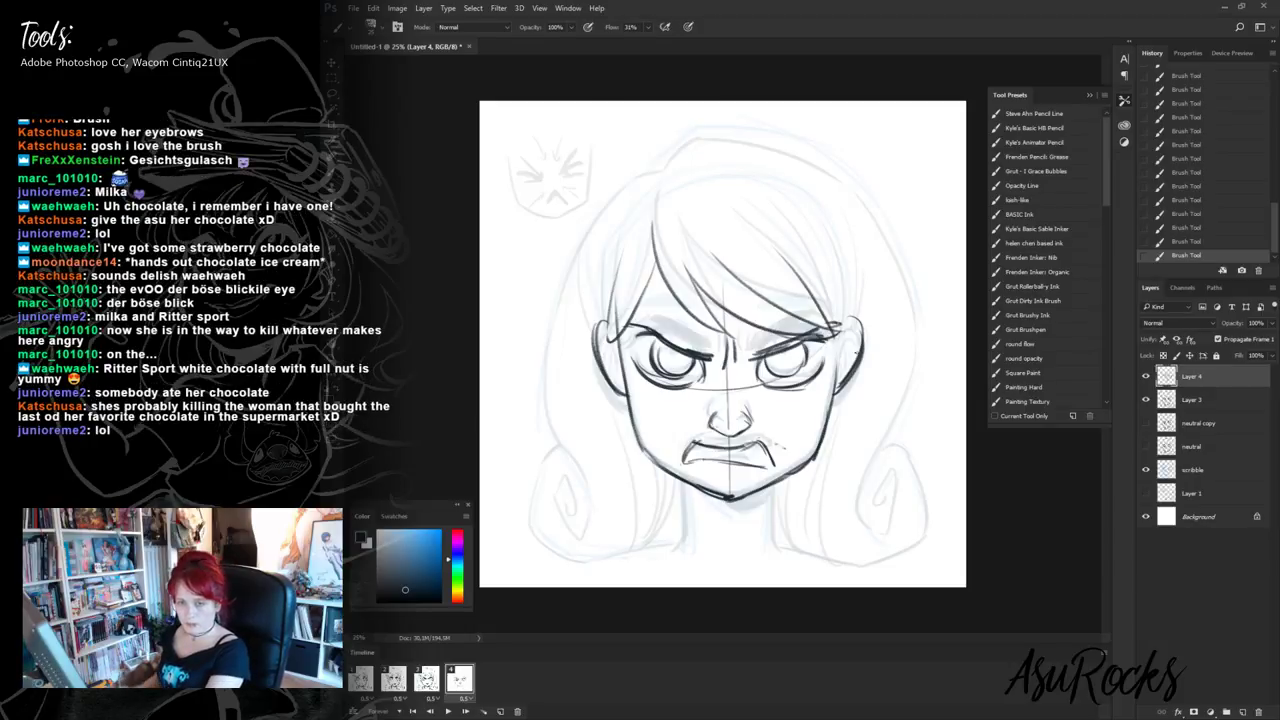
- Outline the top of the hair at the parting, and undo the stroke down the hair's left side
left_click_drag(663, 170, 712, 136)
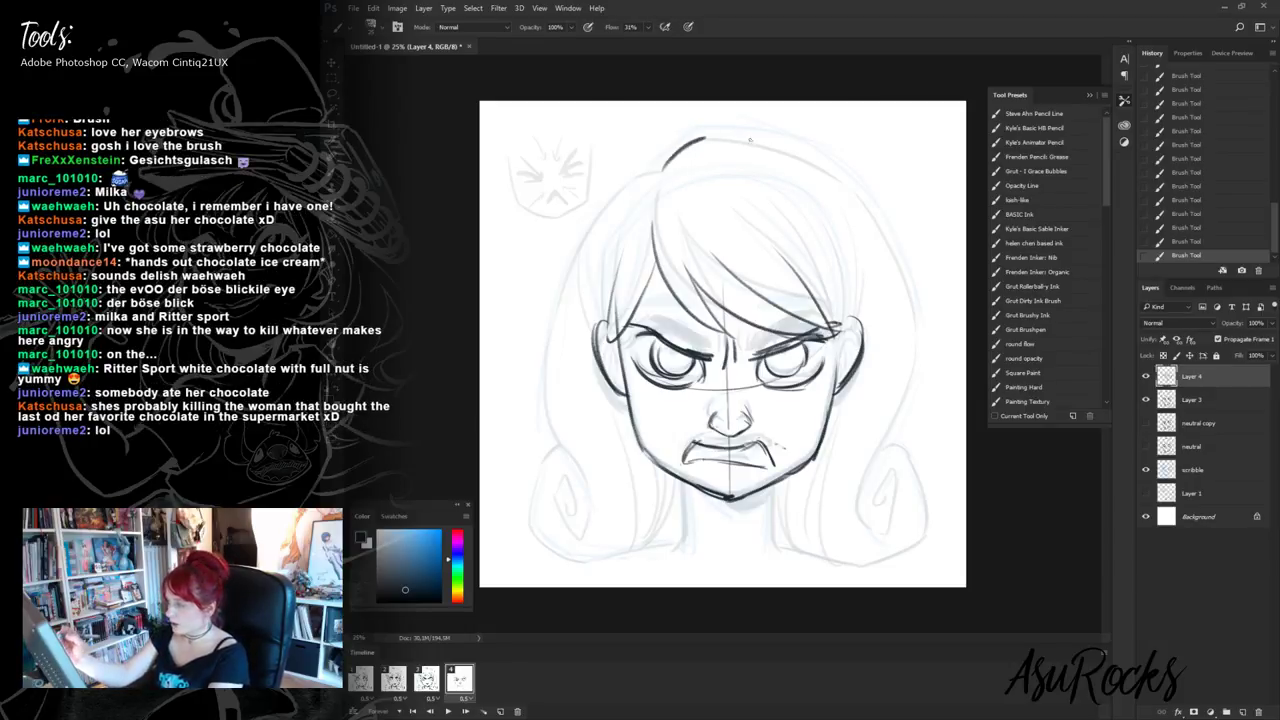
left_click_drag(662, 170, 586, 241)
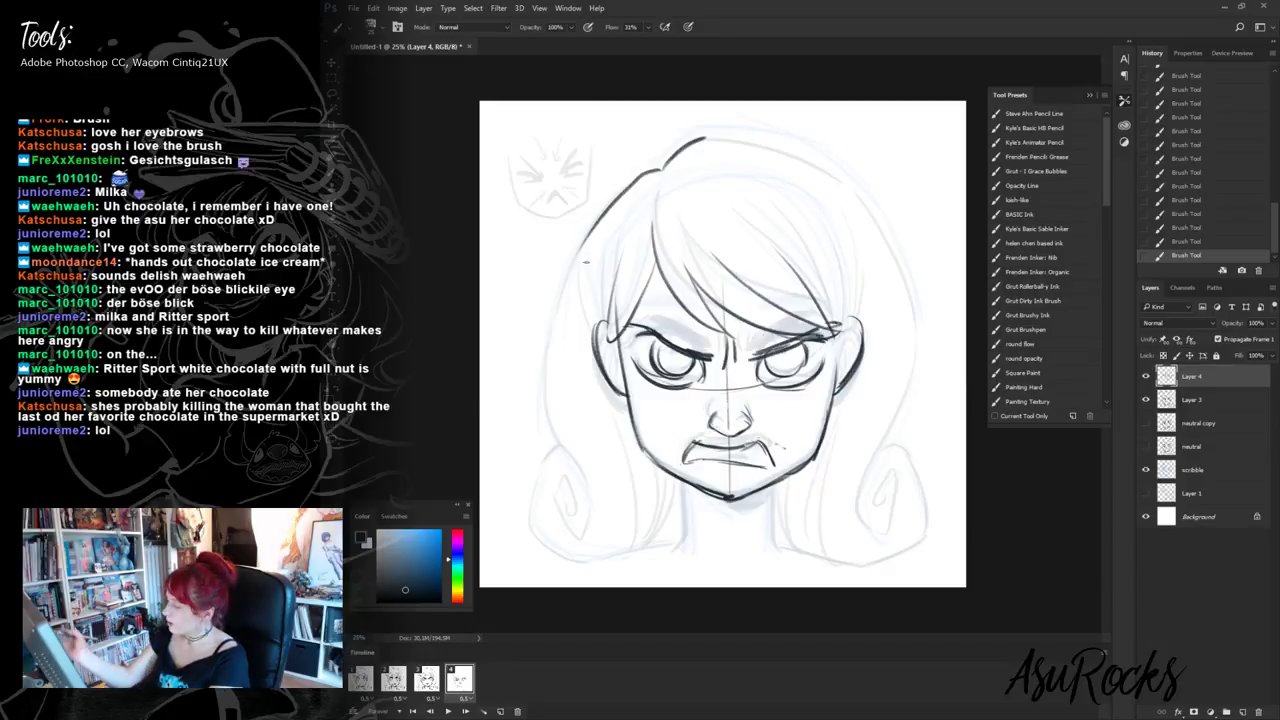
left_click(1225, 242)
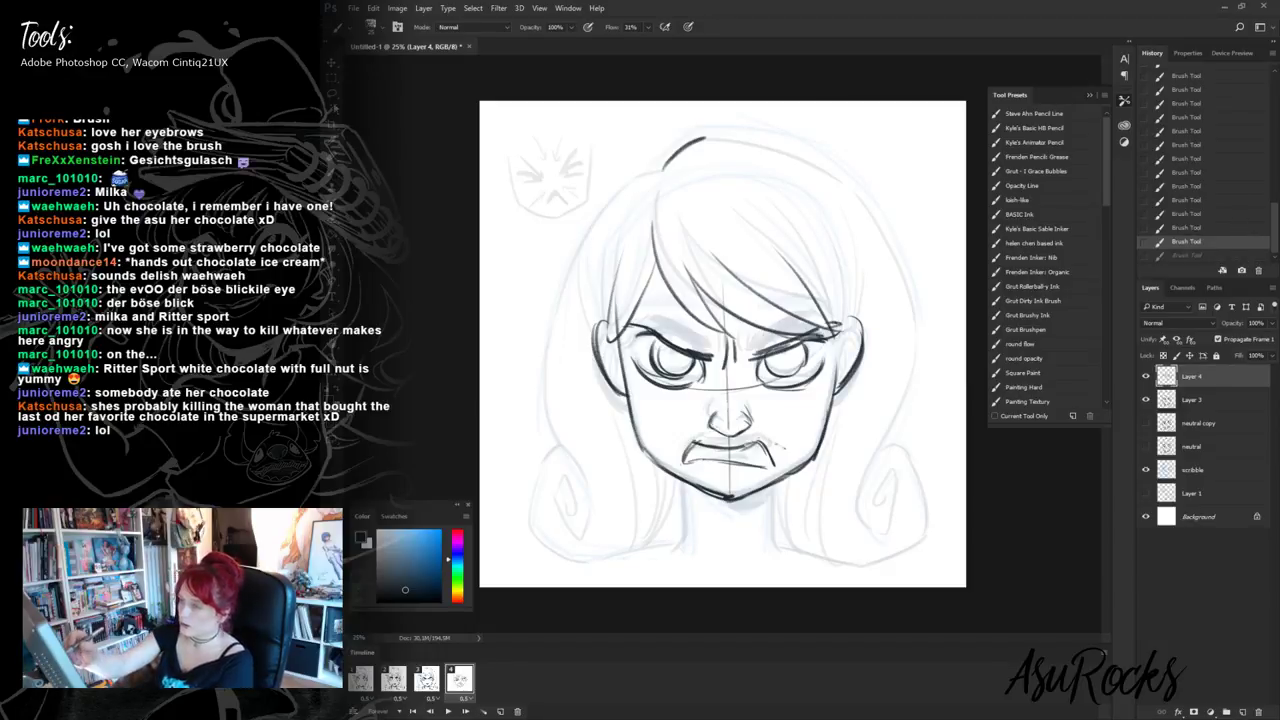
- Copy the surrounding hair and neck lines from Layer 3, paste them in place, merge them into Layer 4 and hide Layer 3
key("l")
mouse_move(680, 166)
left_mouse_down()
mouse_move(607, 228)
mouse_move(592, 343)
mouse_move(629, 443)
mouse_move(707, 507)
mouse_move(695, 579)
mouse_move(527, 588)
mouse_move(503, 299)
mouse_move(630, 162)
mouse_move(669, 140)
mouse_move(875, 145)
mouse_move(974, 252)
mouse_move(957, 540)
mouse_move(839, 590)
mouse_move(762, 565)
mouse_move(695, 513)
mouse_move(699, 492)
mouse_move(743, 502)
mouse_move(809, 468)
mouse_move(837, 403)
mouse_move(837, 416)
mouse_move(875, 378)
mouse_move(903, 299)
mouse_move(895, 285)
mouse_move(865, 326)
mouse_move(854, 322)
mouse_move(780, 186)
mouse_move(735, 170)
mouse_move(646, 201)
mouse_move(648, 170)
left_mouse_up()
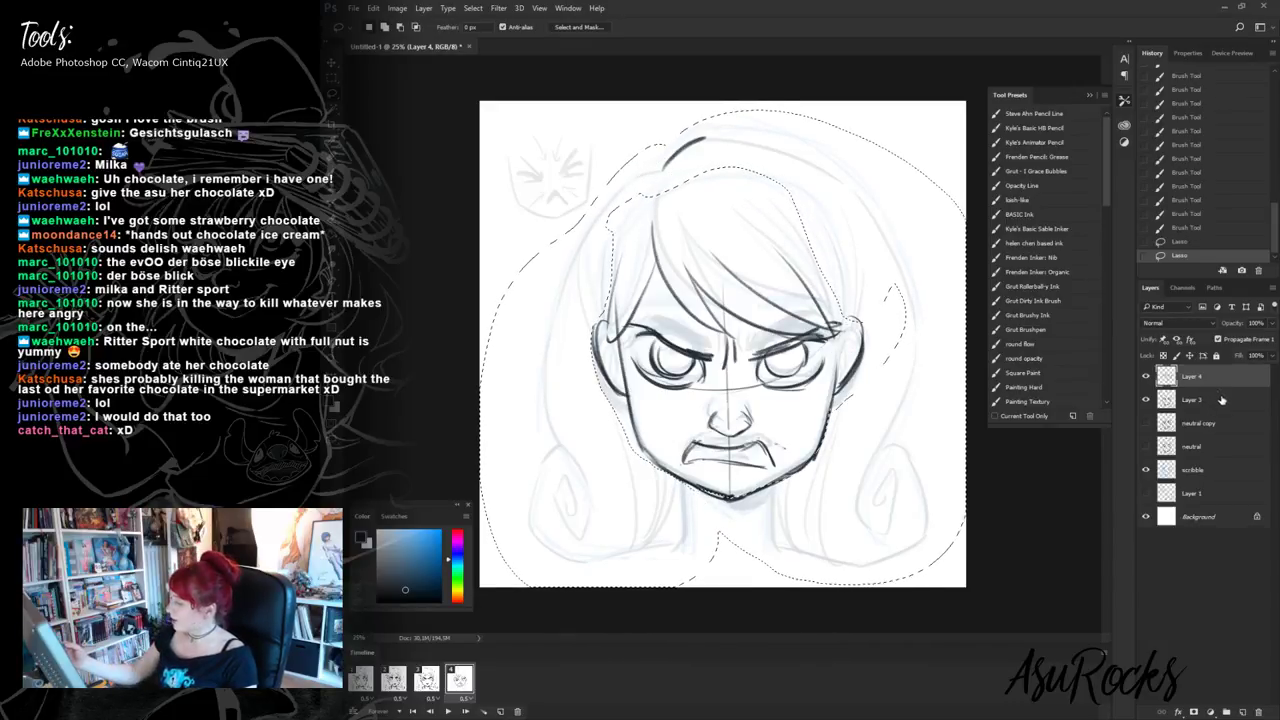
key("ctrl+c")
key("ctrl+shift+v")
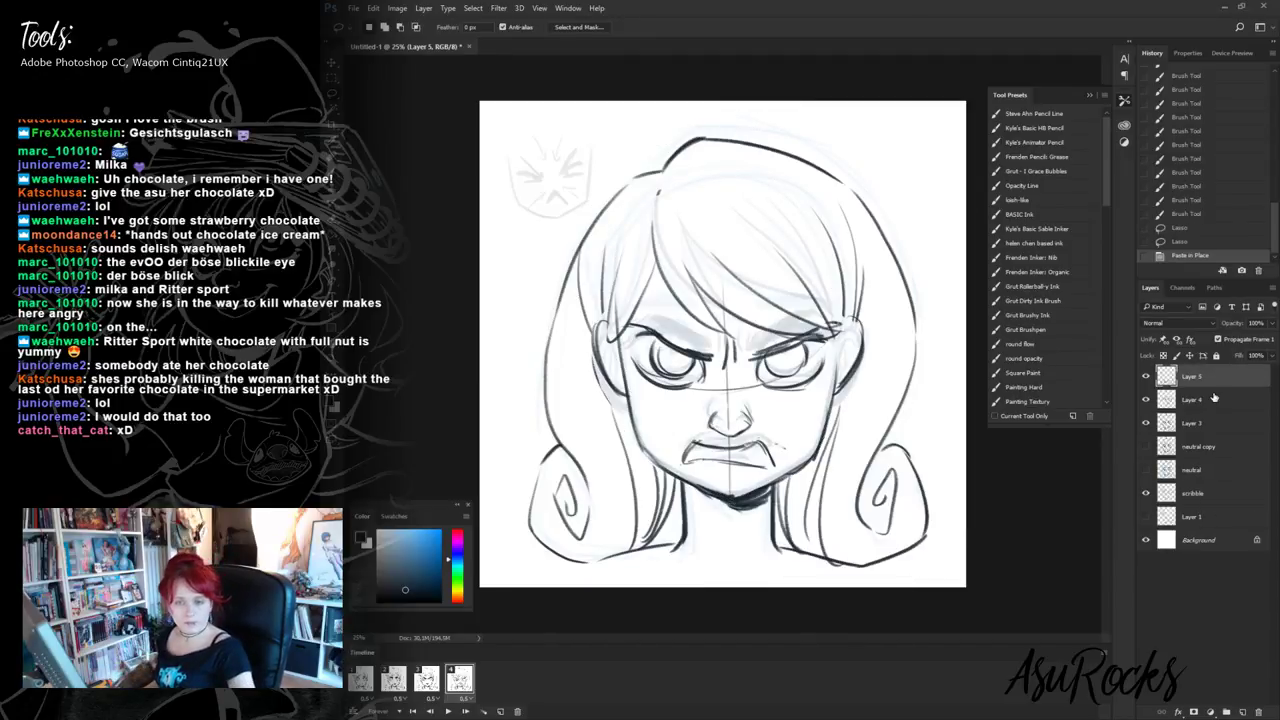
key("ctrl+e")
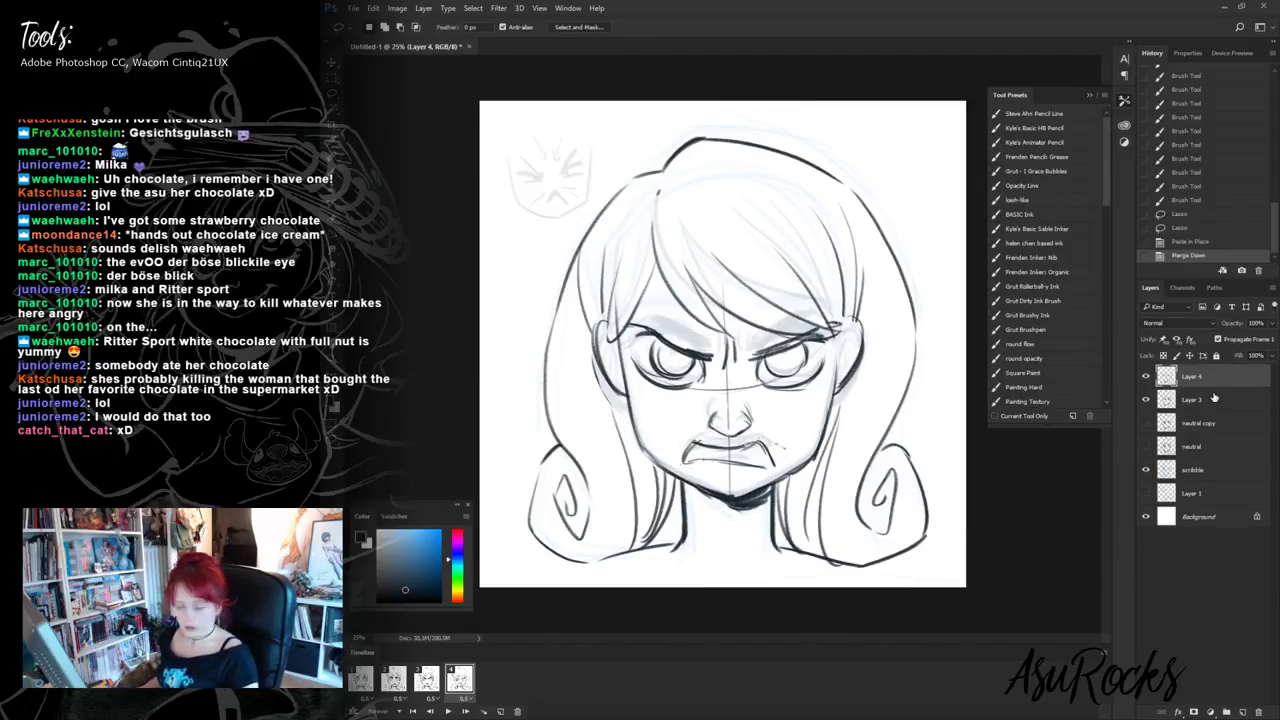
left_click(1146, 399)
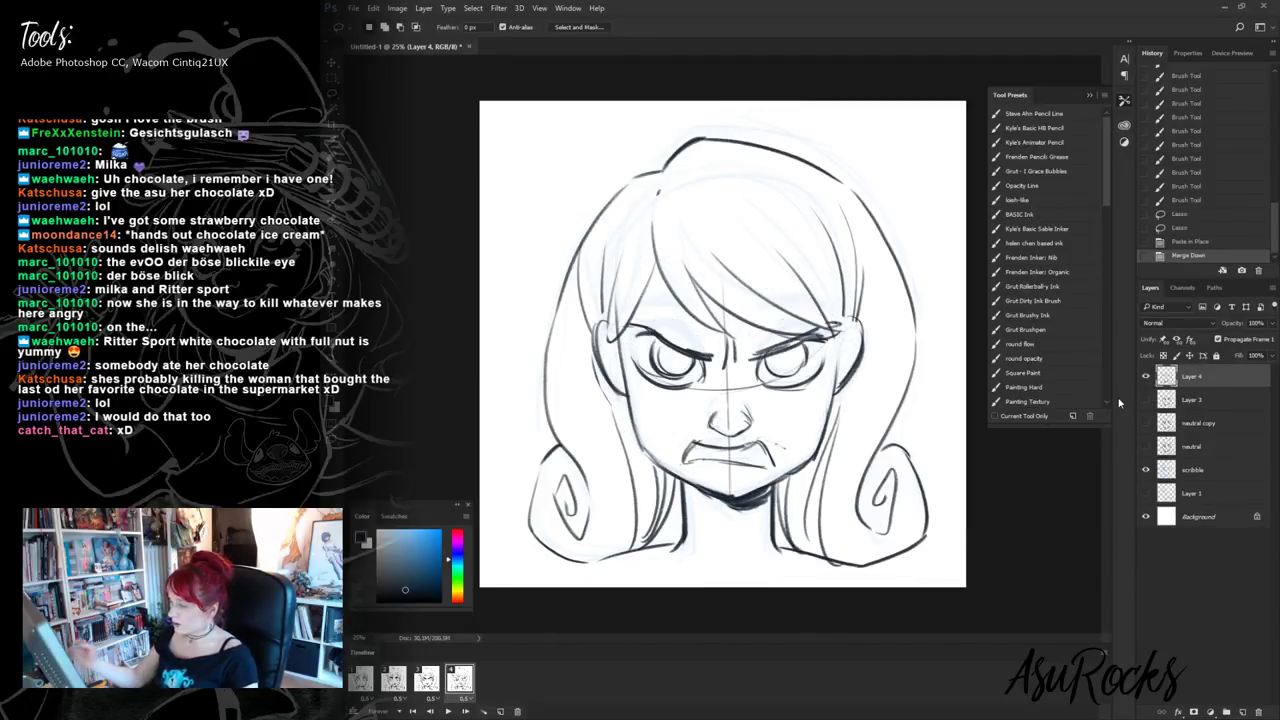
- Erase stray line bits beside the left eye, at the left eyebrow's outer end and at the hair parting
key("b")
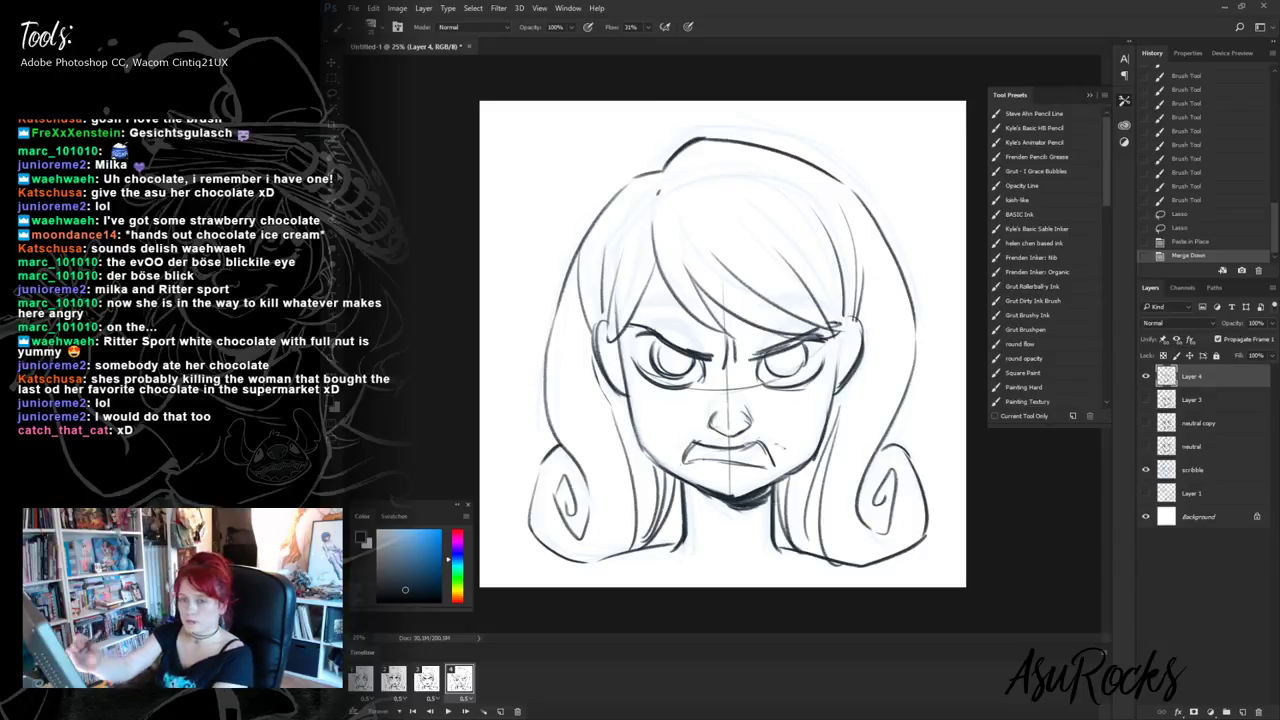
left_click_drag(645, 365, 658, 377)
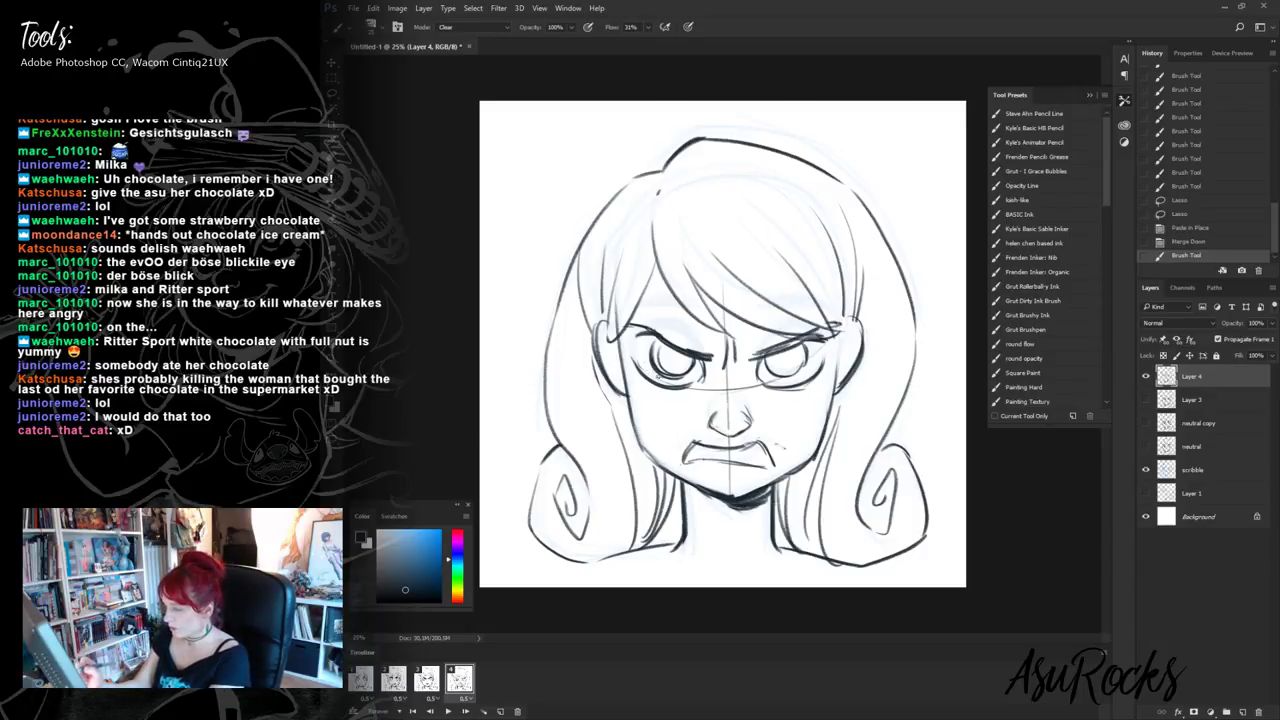
left_click_drag(663, 330, 642, 326)
left_click_drag(640, 324, 628, 328)
left_click_drag(661, 190, 655, 198)
- Thicken both slanted eyebrows and upper lids, add lashes at the outer corners and darken the eye outlines
key("shift+alt+n")
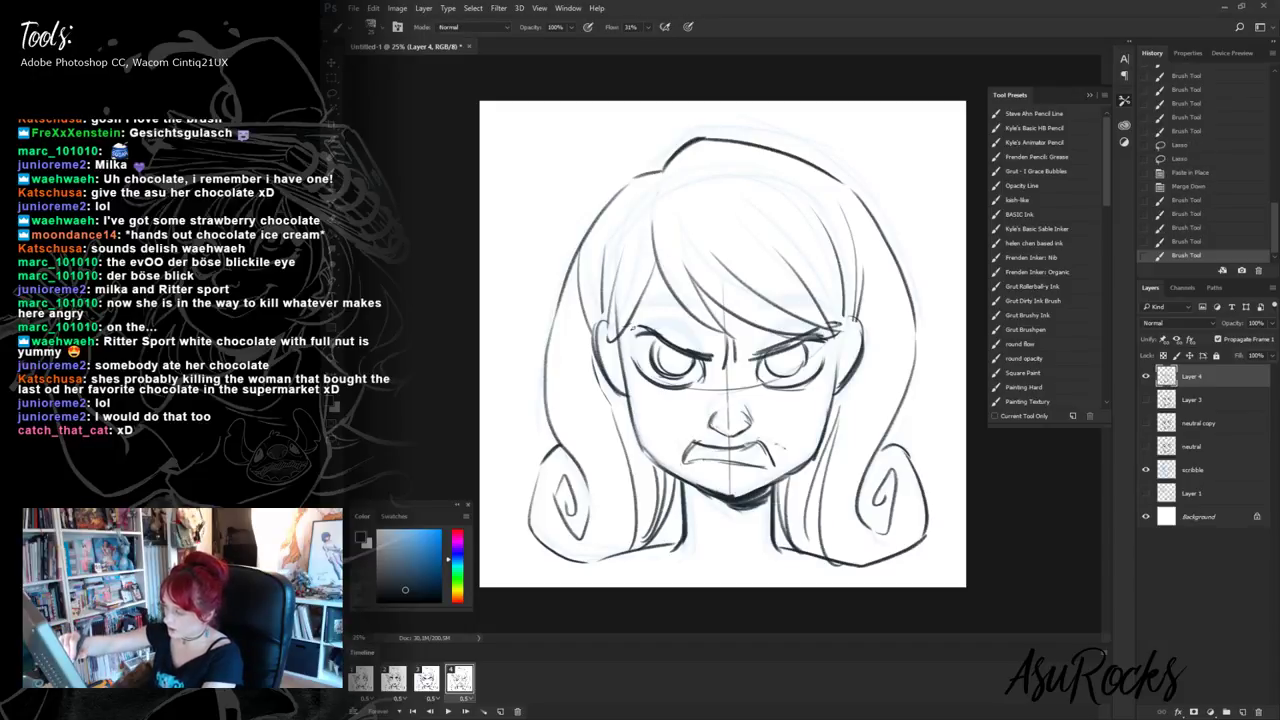
left_click_drag(628, 324, 704, 353)
mouse_move(656, 326)
left_mouse_down()
mouse_move(721, 360)
mouse_move(792, 348)
mouse_move(828, 324)
left_mouse_up()
left_click_drag(810, 332, 832, 322)
left_click_drag(662, 340, 616, 330)
left_click_drag(820, 347, 848, 331)
mouse_move(644, 348)
left_mouse_down()
mouse_move(634, 367)
mouse_move(647, 381)
left_mouse_up()
mouse_move(633, 345)
left_mouse_down()
mouse_move(660, 385)
mouse_move(804, 385)
left_mouse_up()
key("alt+shift+r")
key("alt+shift+n")
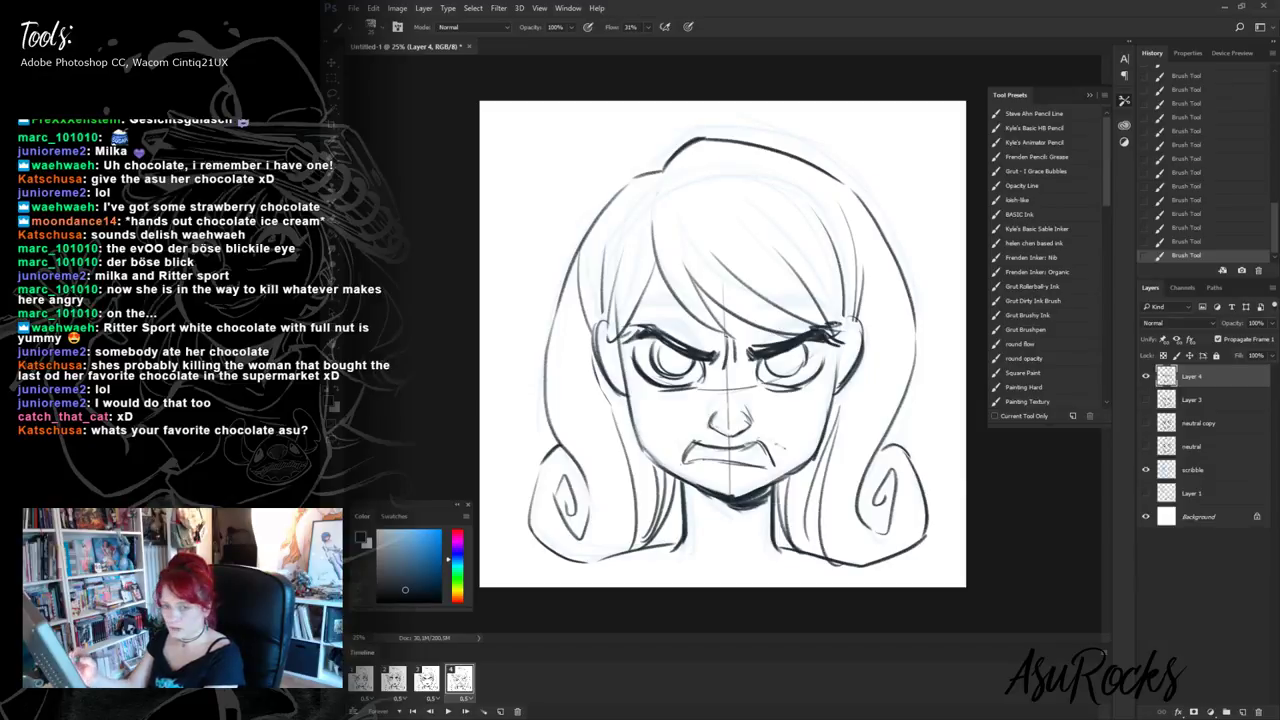
- Draw small pupils and iris details inside both eyes beneath the lowered lids
left_click_drag(656, 346, 676, 363)
left_click_drag(768, 366, 786, 355)
mouse_move(776, 361)
left_mouse_down()
mouse_move(792, 353)
mouse_move(814, 376)
mouse_move(804, 386)
left_mouse_up()
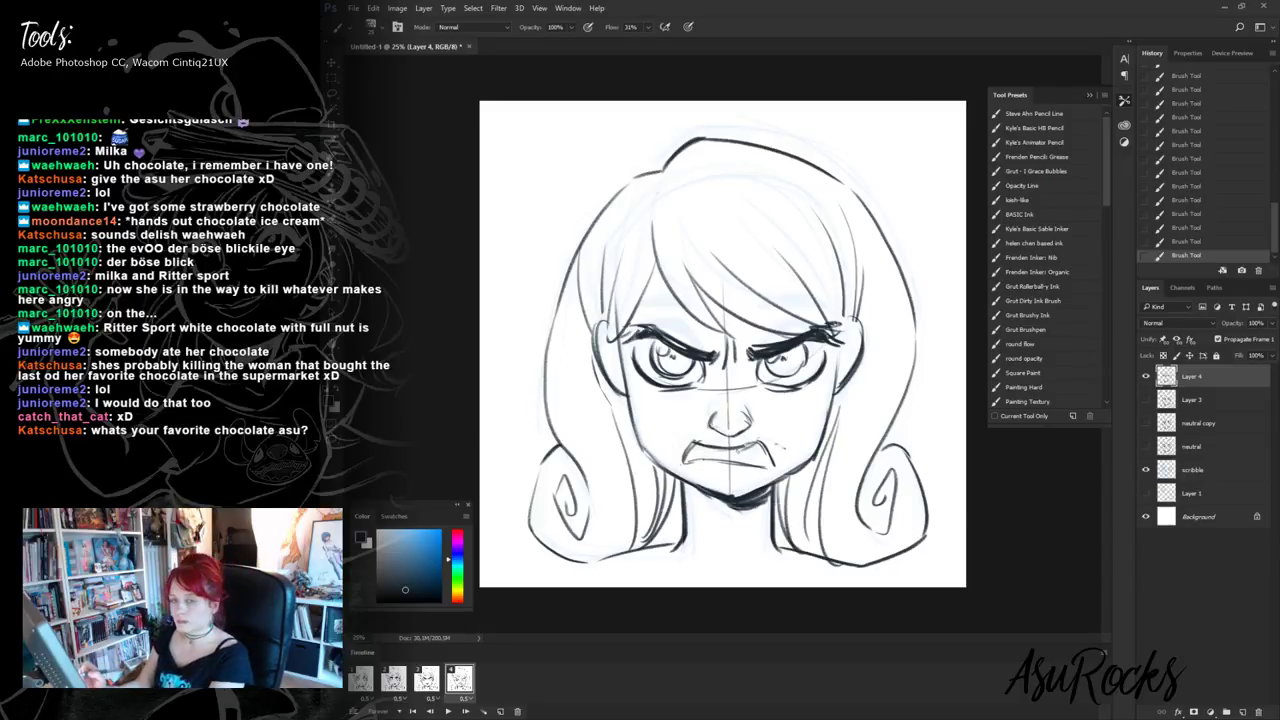
- Erase the closed mouth and the construction lines running through the nose and chin
key("shift+alt+r")
mouse_move(697, 442)
left_mouse_down()
mouse_move(686, 456)
mouse_move(706, 446)
mouse_move(713, 462)
mouse_move(764, 446)
mouse_move(748, 448)
mouse_move(774, 462)
mouse_move(766, 474)
left_mouse_up()
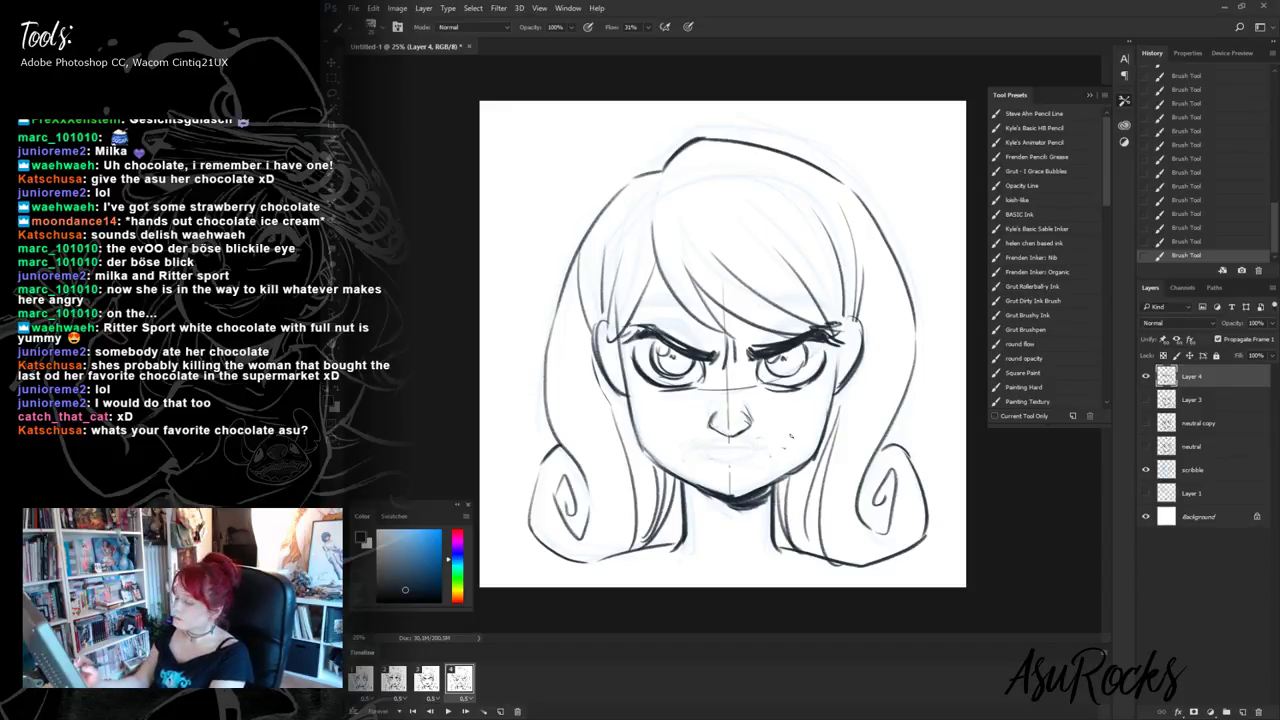
key("shift+alt+r")
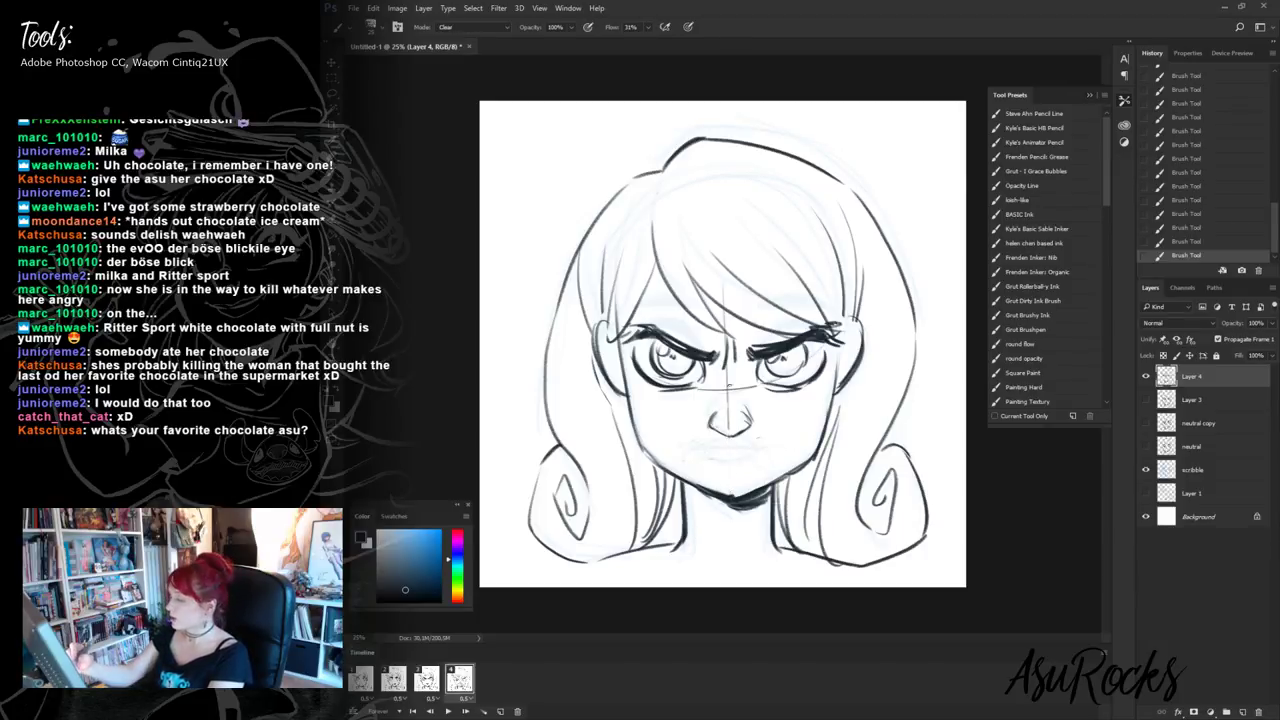
mouse_move(729, 374)
left_mouse_down()
mouse_move(730, 420)
mouse_move(704, 391)
mouse_move(752, 389)
left_mouse_up()
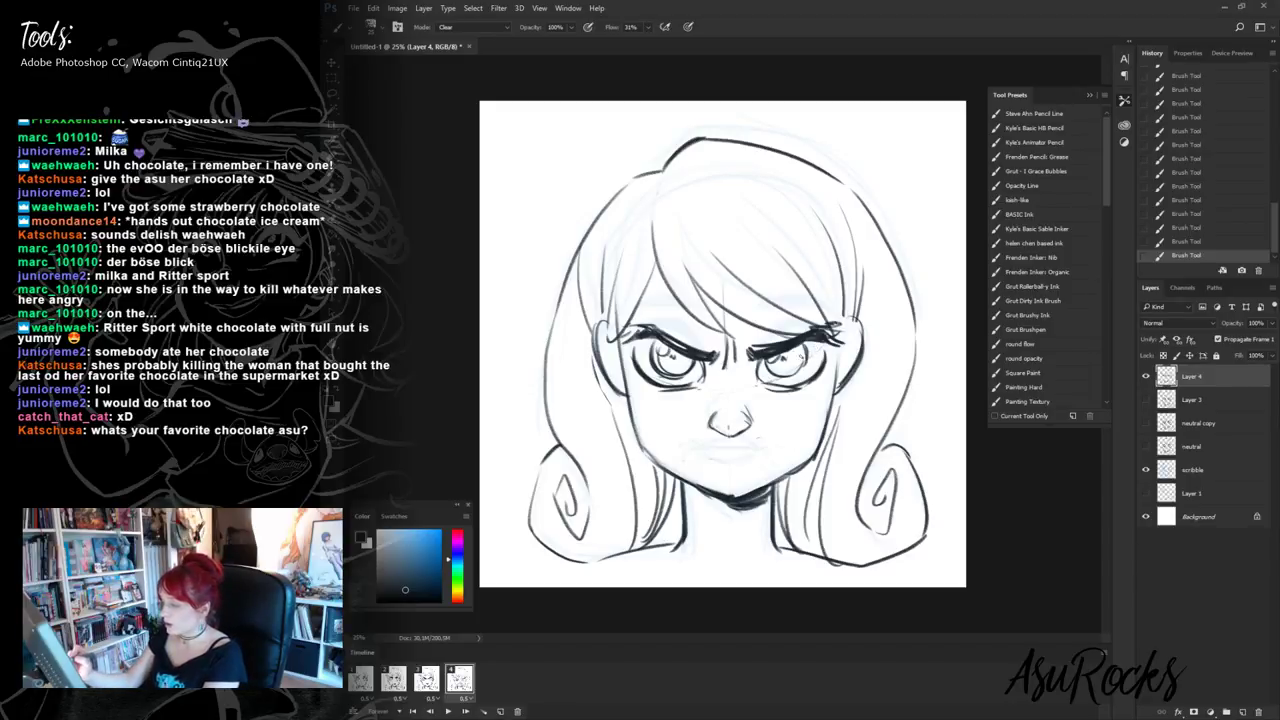
- Draw an open, snarling mouth with bared teeth and downturned corners below the nose
key("shift+alt+n")
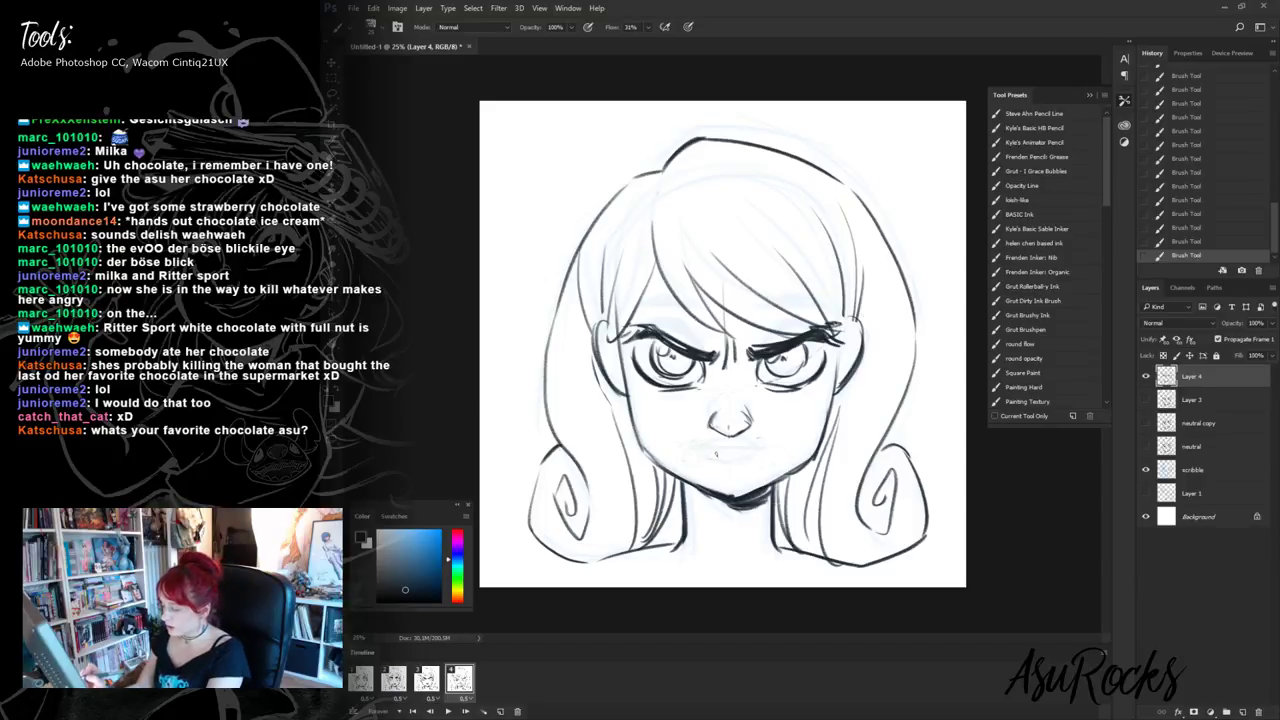
mouse_move(700, 463)
left_mouse_down()
mouse_move(750, 446)
mouse_move(766, 465)
mouse_move(714, 458)
left_mouse_up()
left_click_drag(724, 458, 702, 464)
mouse_move(704, 466)
left_mouse_down()
mouse_move(690, 477)
mouse_move(764, 468)
mouse_move(772, 455)
left_mouse_up()
left_click_drag(690, 466, 706, 484)
mouse_move(694, 482)
left_mouse_down()
mouse_move(766, 486)
mouse_move(716, 470)
mouse_move(754, 461)
left_mouse_up()
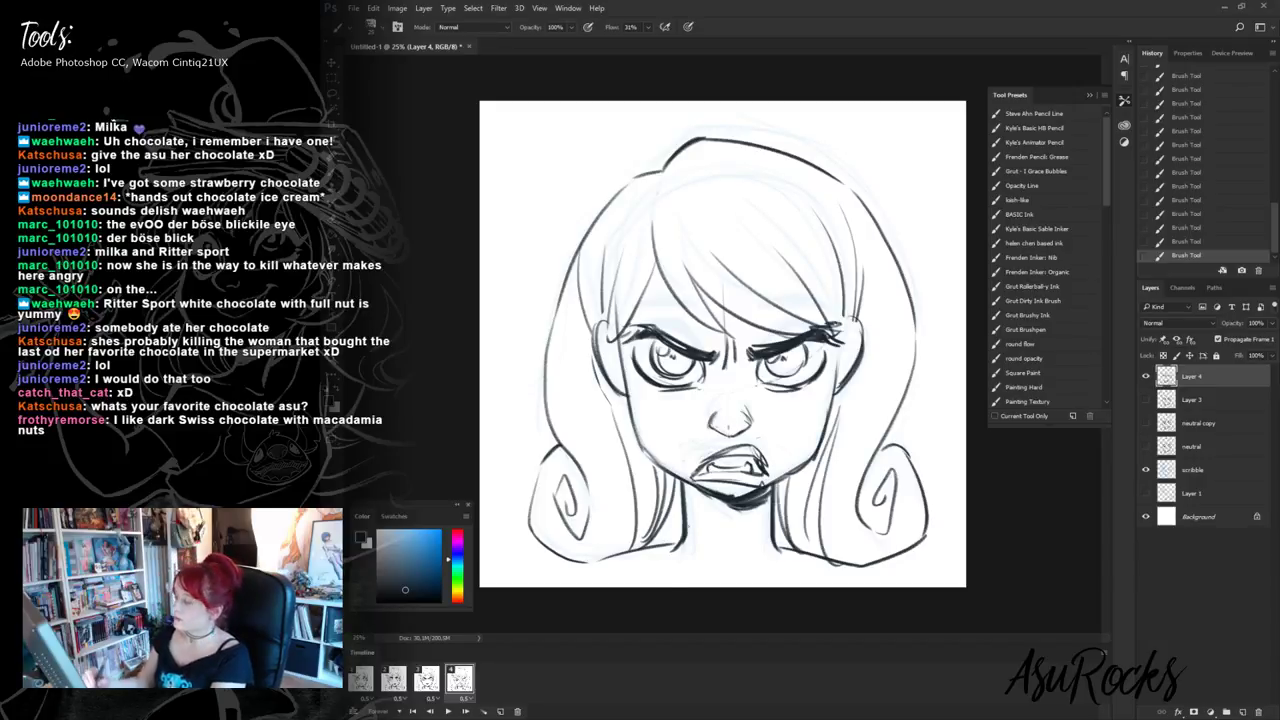
- Erase the jaw line around the mouth's outer corners, and redraw both sides of the jaw down to the chin
key("shift+alt+r")
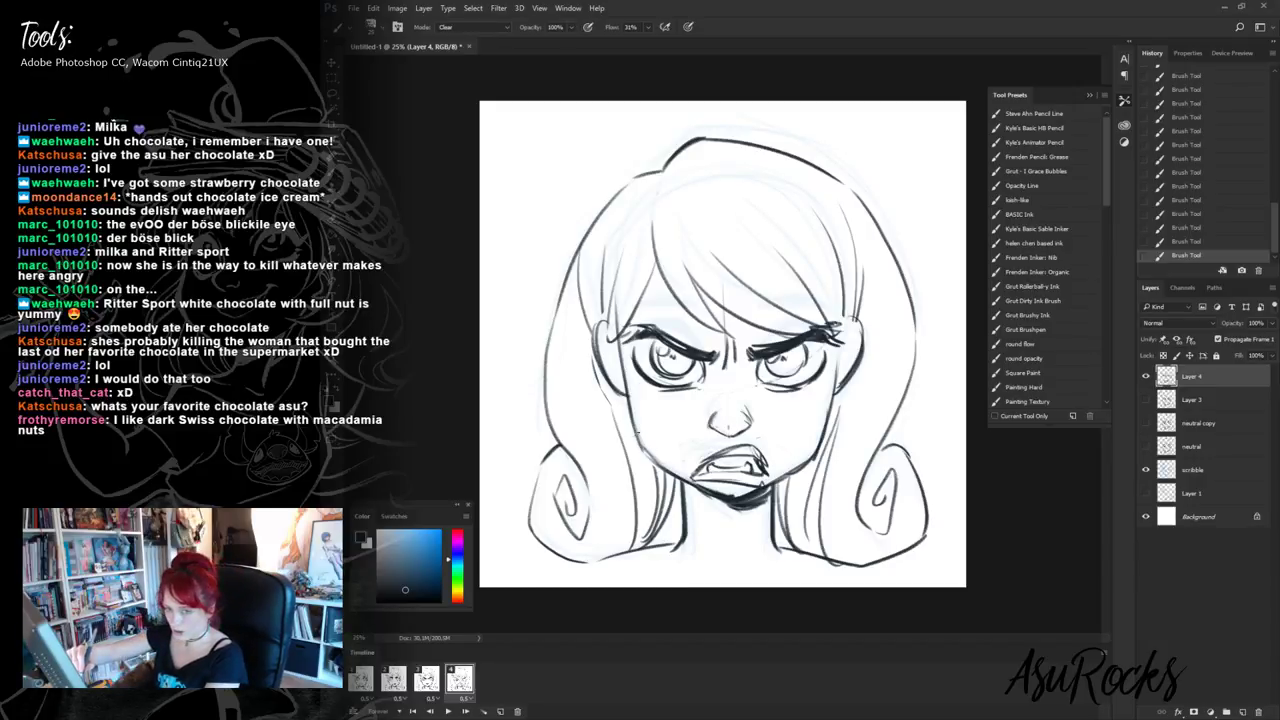
mouse_move(672, 470)
left_mouse_down()
mouse_move(750, 505)
mouse_move(802, 464)
mouse_move(792, 470)
left_mouse_up()
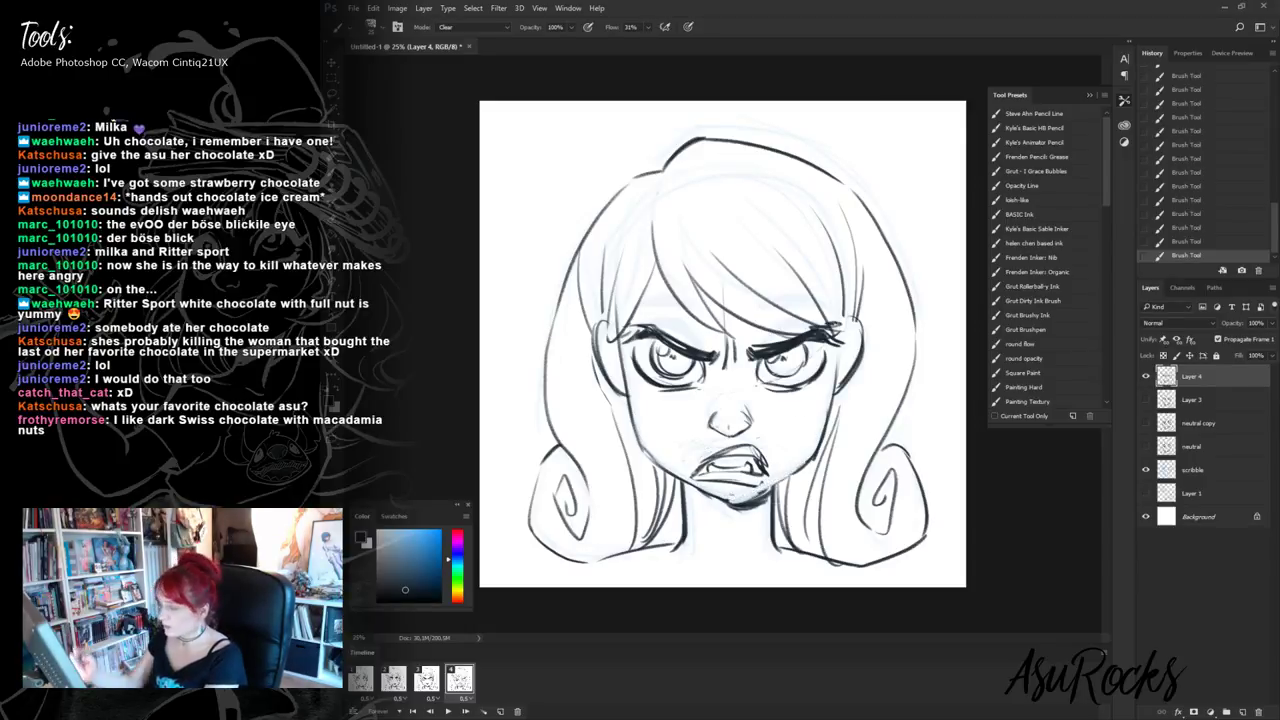
mouse_move(640, 446)
left_mouse_down()
mouse_move(724, 500)
mouse_move(744, 498)
left_mouse_up()
left_click_drag(748, 500, 822, 456)
left_click_drag(802, 470, 826, 428)
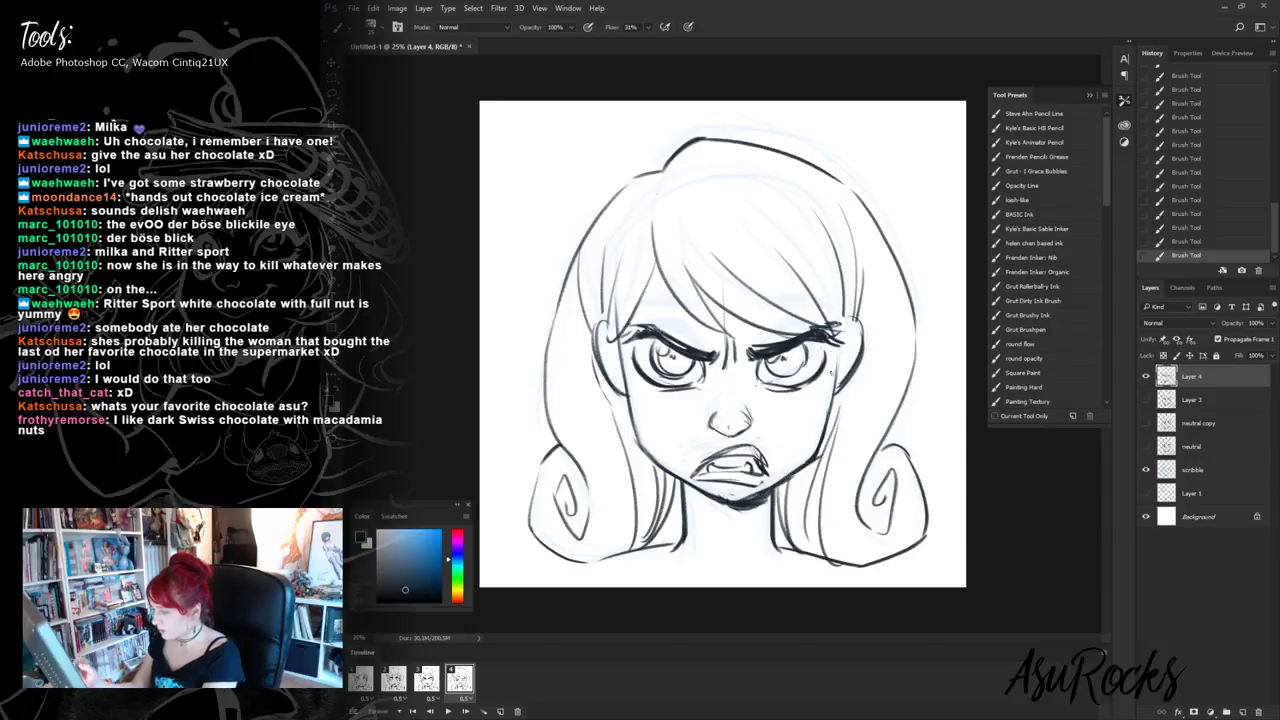
- Select the nose and mouth with the Lasso, nudge them up three small steps and clear the selection
left_click(336, 96)
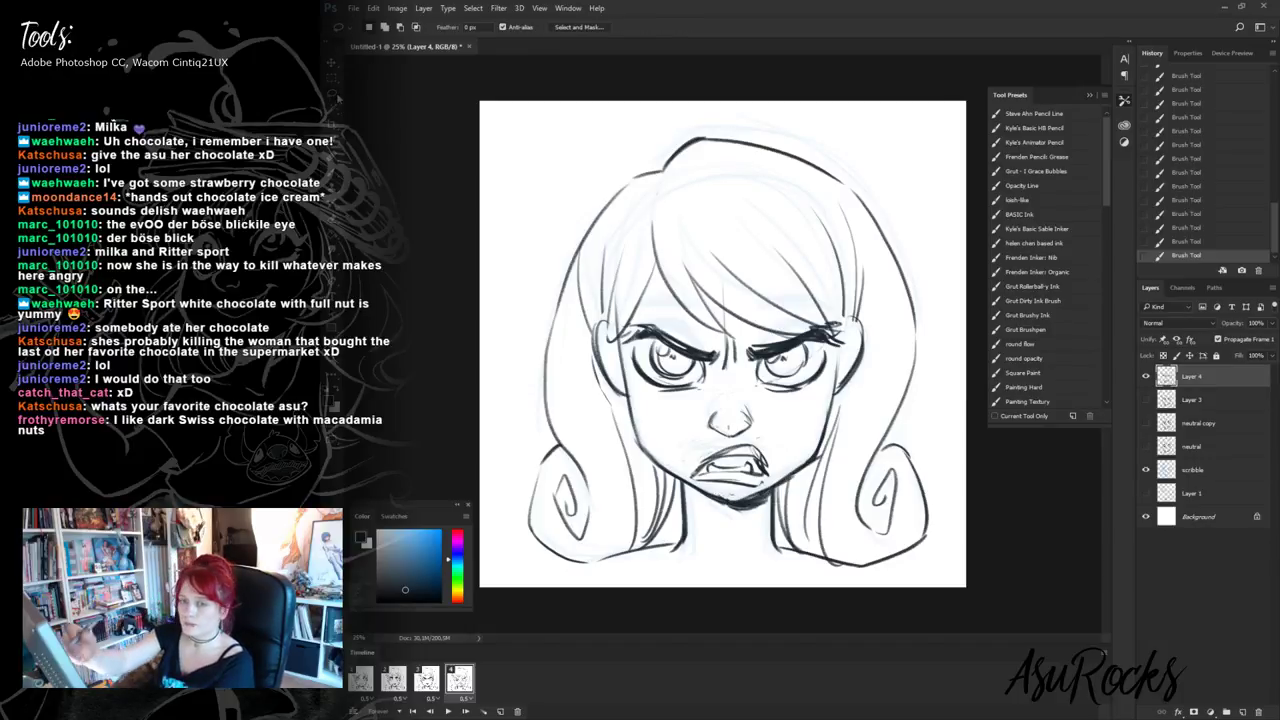
mouse_move(722, 425)
left_mouse_down()
mouse_move(684, 474)
mouse_move(744, 499)
mouse_move(764, 495)
mouse_move(778, 447)
mouse_move(805, 420)
mouse_move(839, 413)
mouse_move(756, 406)
left_mouse_up()
left_click(332, 63)
key("Up")
key("Up")
key("Up")
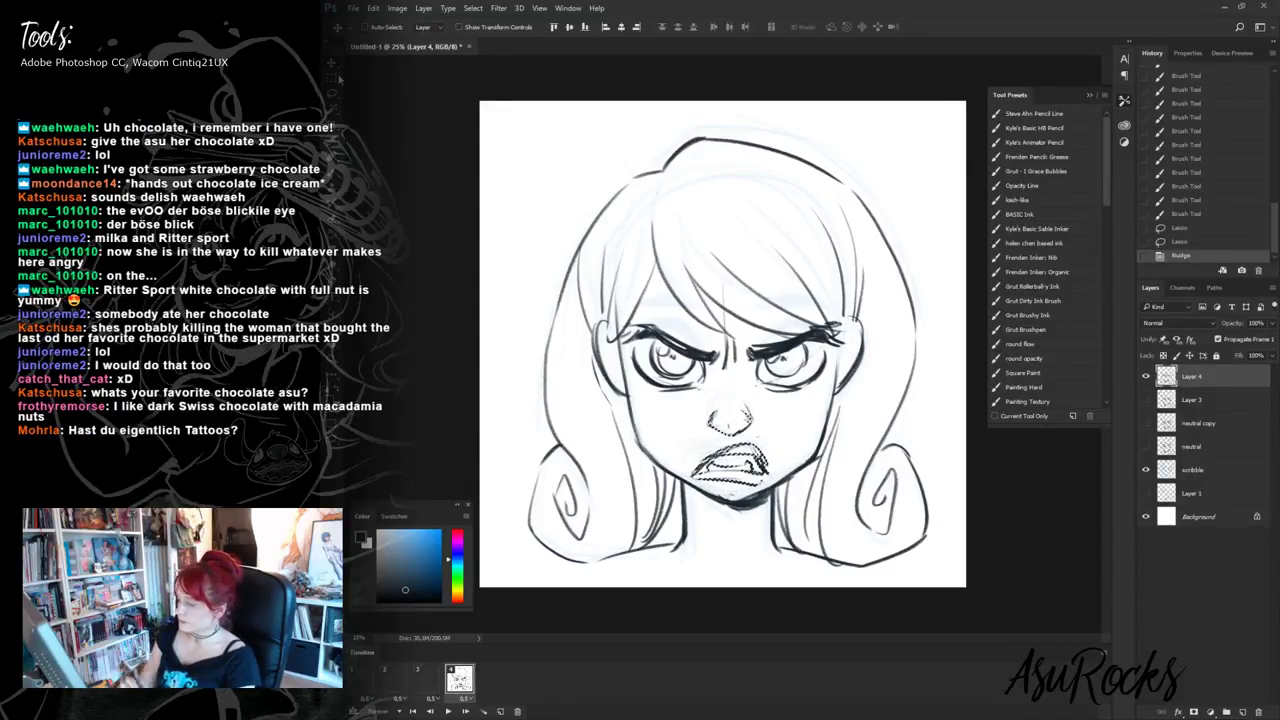
left_click(332, 92)
key("ctrl+d")
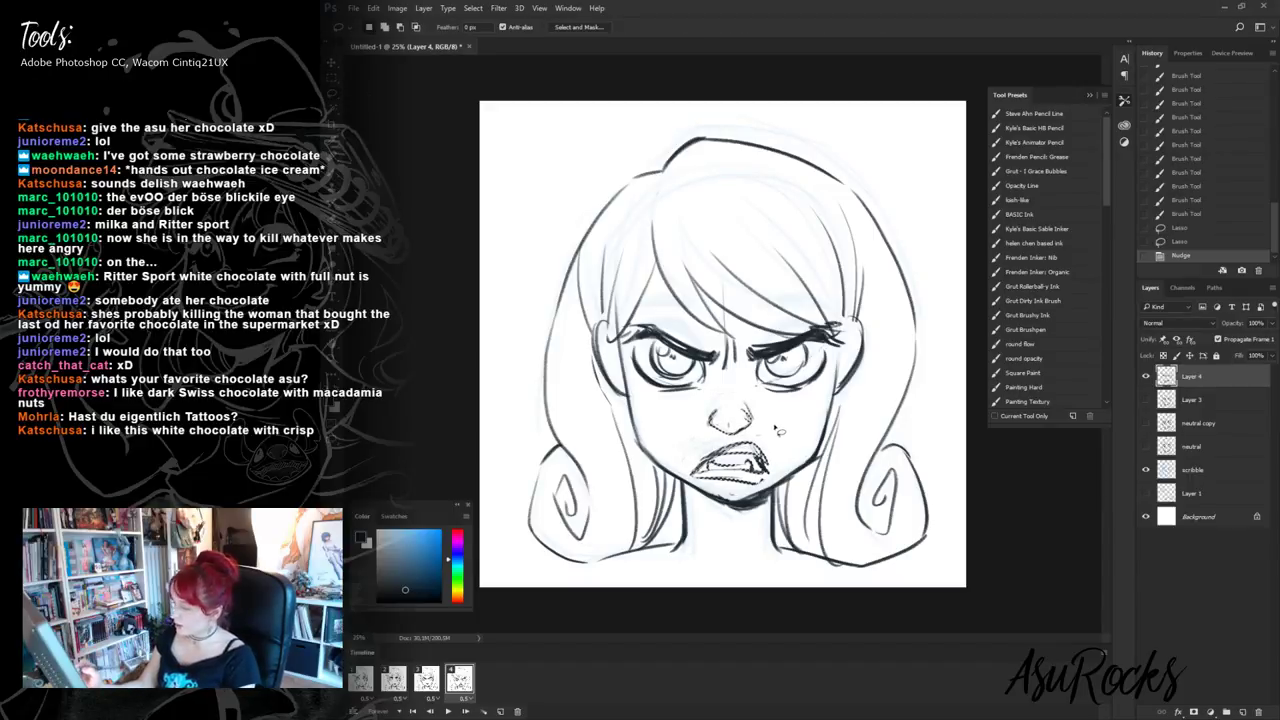
- Select only the mouth with the Lasso, nudge it closer to the nose and clear the selection
mouse_move(764, 436)
left_mouse_down()
mouse_move(694, 486)
mouse_move(734, 492)
mouse_move(776, 448)
mouse_move(766, 436)
left_mouse_up()
left_click(331, 62)
key("shift+Up")
key("shift+Up")
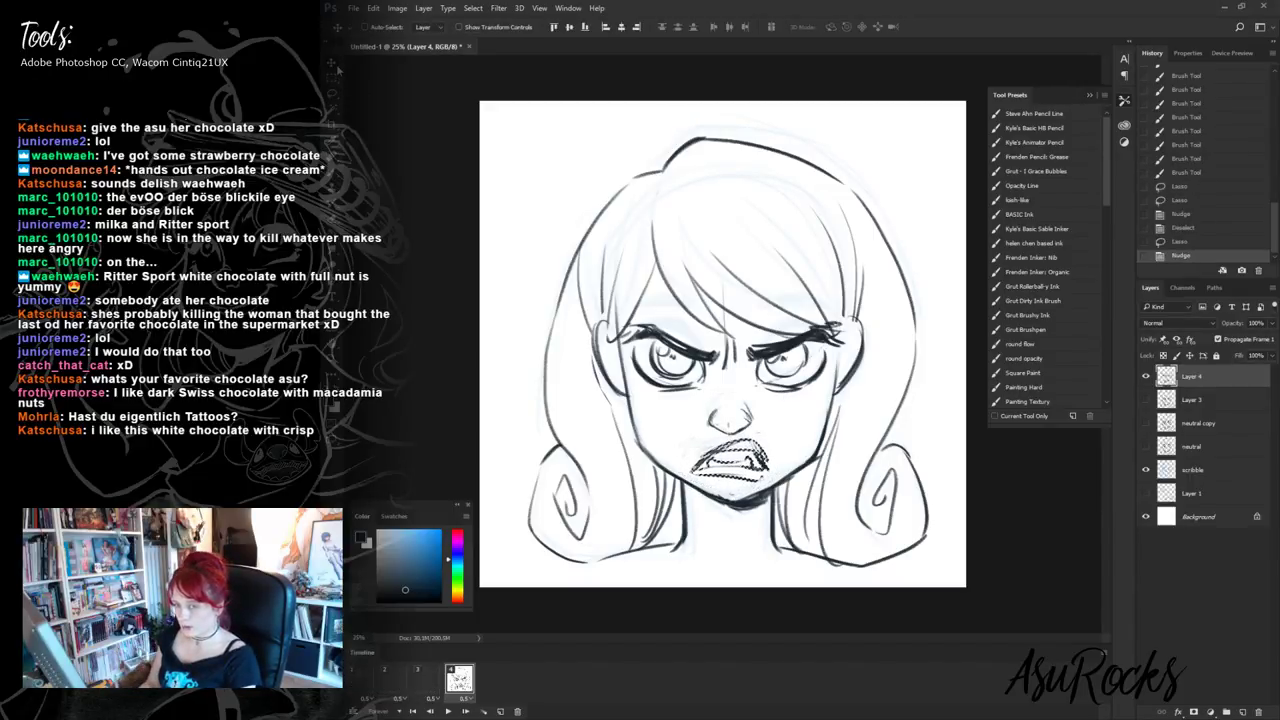
key("space")
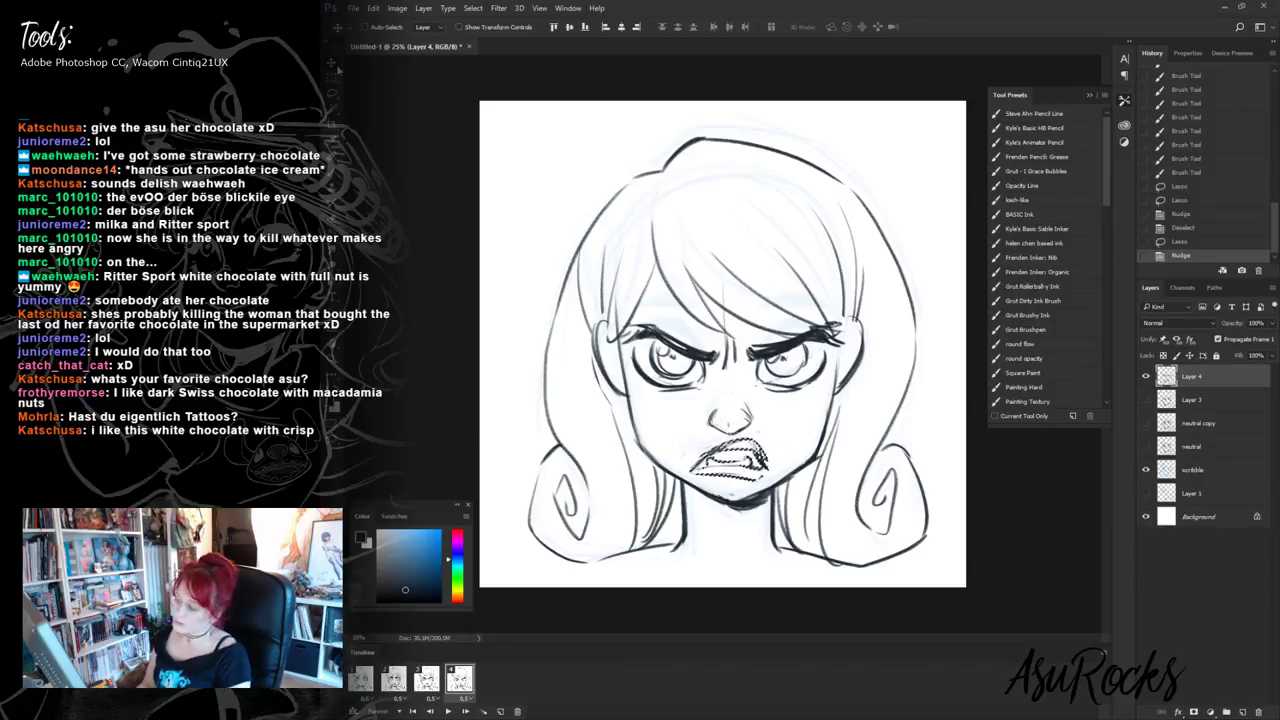
key("ctrl+d")
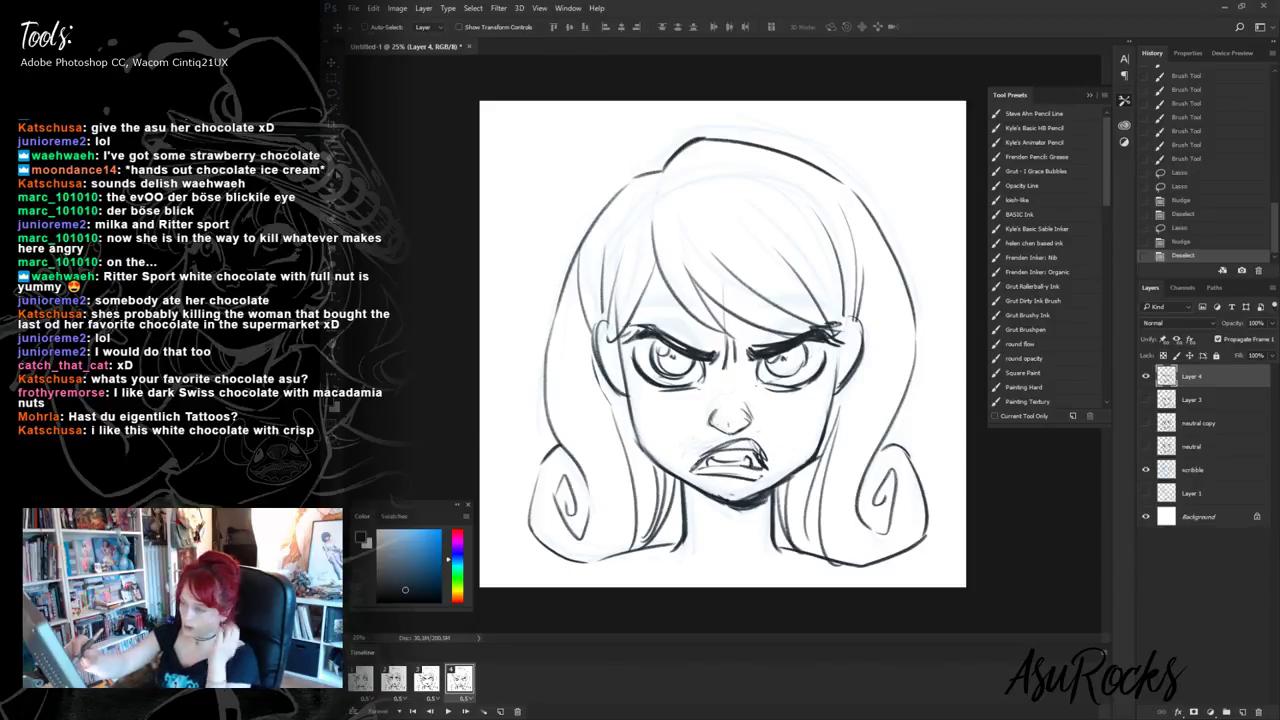
- Strengthen the left face outline down to the chin, and darken the shadow beneath the chin
key("b")
mouse_move(624, 398)
left_mouse_down()
mouse_move(658, 468)
mouse_move(742, 516)
left_mouse_up()
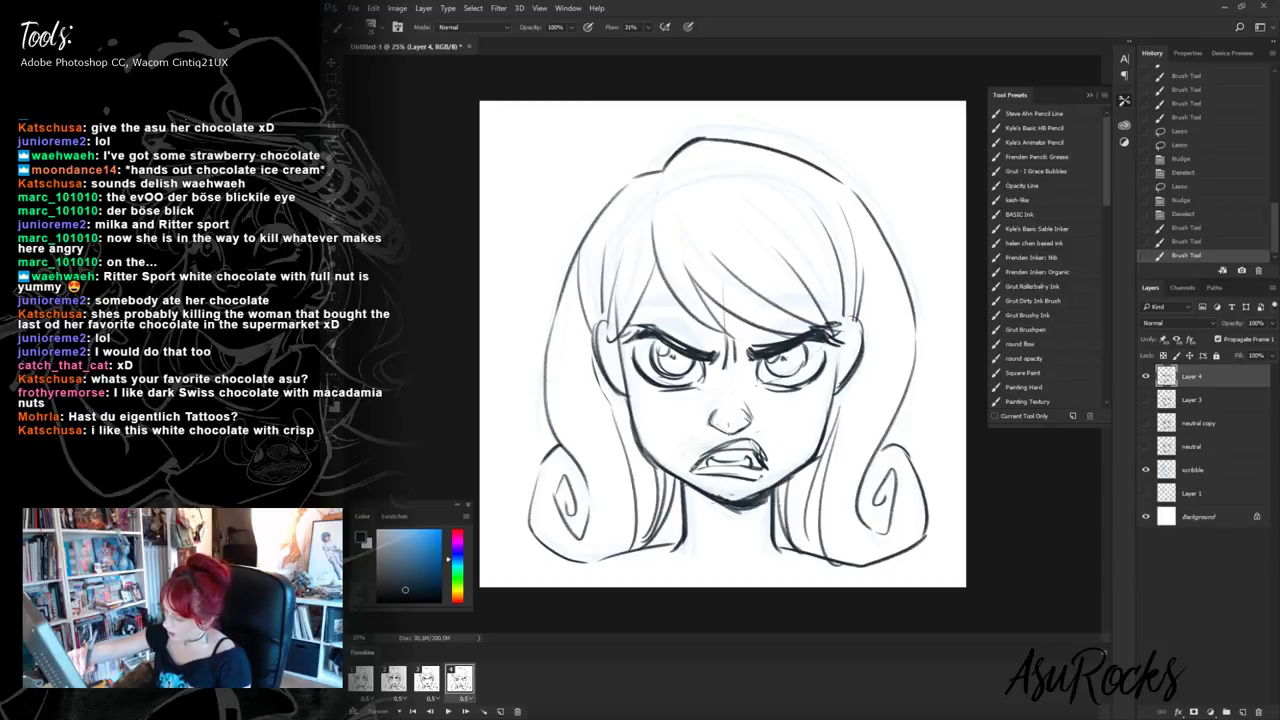
mouse_move(686, 484)
left_mouse_down()
mouse_move(744, 518)
mouse_move(768, 500)
left_mouse_up()
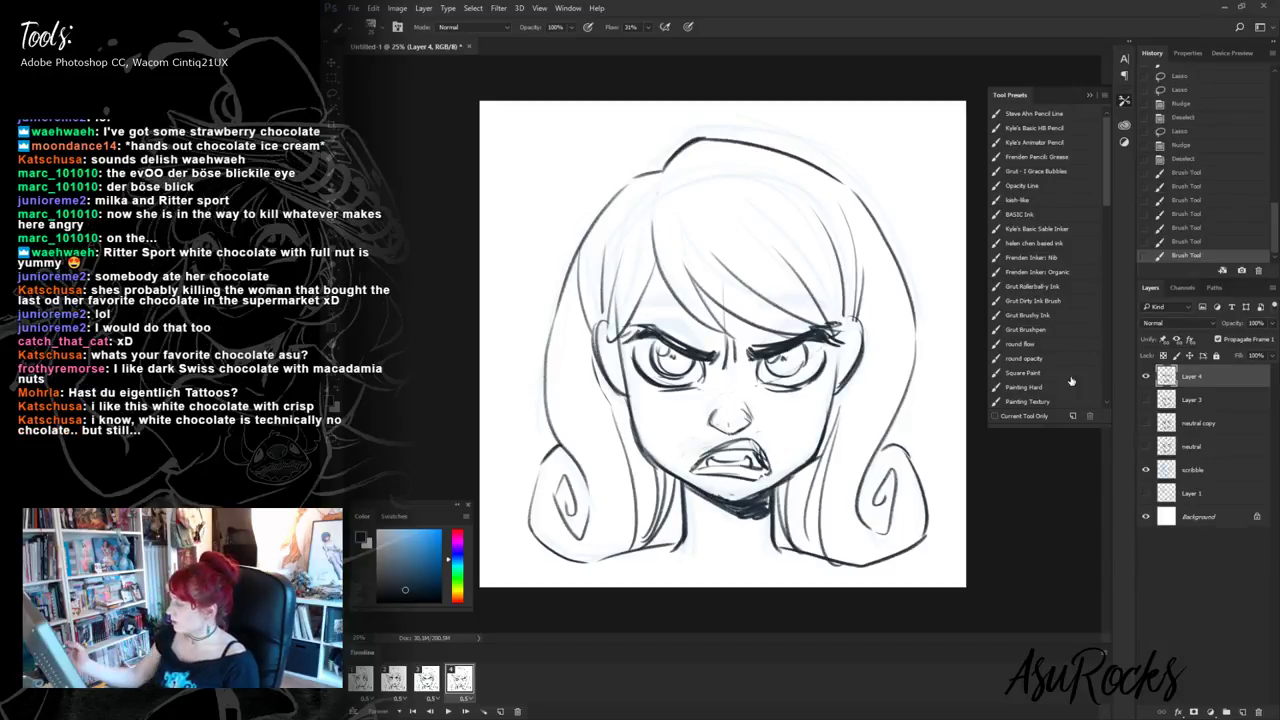
- Touch up the lines at the right side of the open mouth
mouse_move(758, 450)
left_mouse_down()
mouse_move(768, 443)
mouse_move(755, 478)
left_mouse_up()
key("alt+shift+r")
key("alt+shift+n")
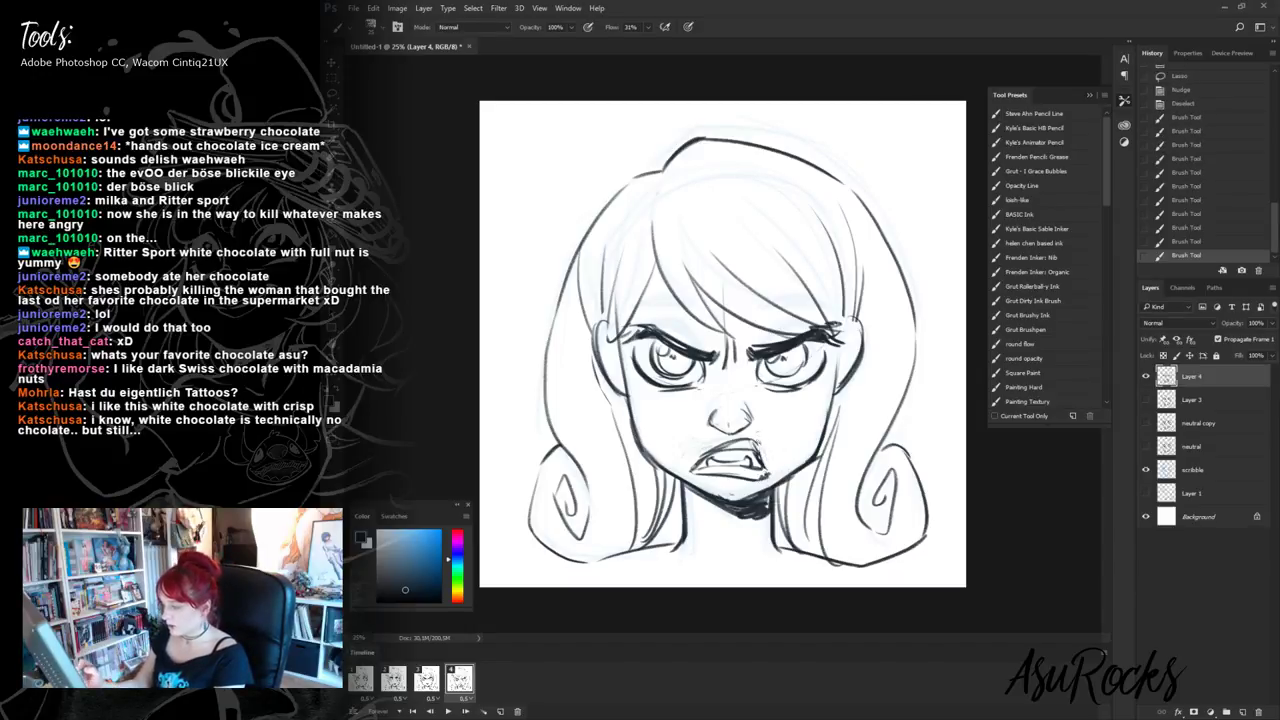
- Erase stray marks from the tip of the nose and from beneath the right eye
key("shift+alt+r")
left_click_drag(726, 421, 731, 430)
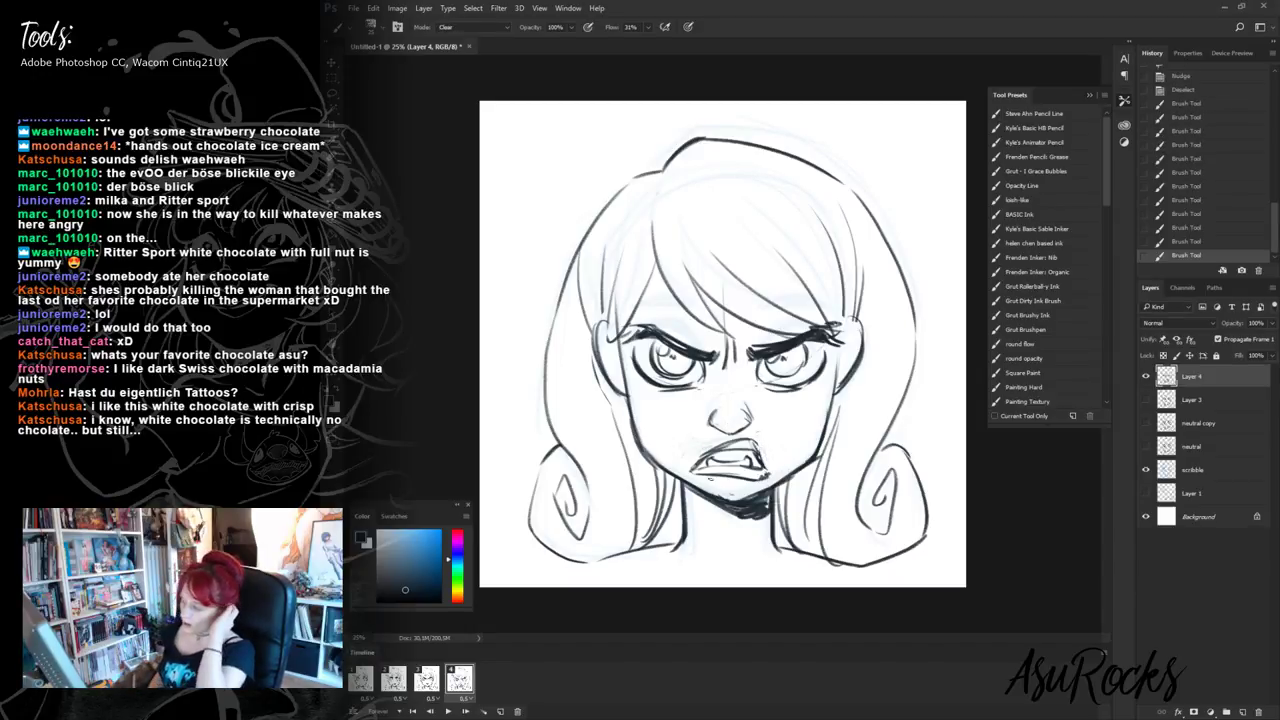
left_click(778, 381)
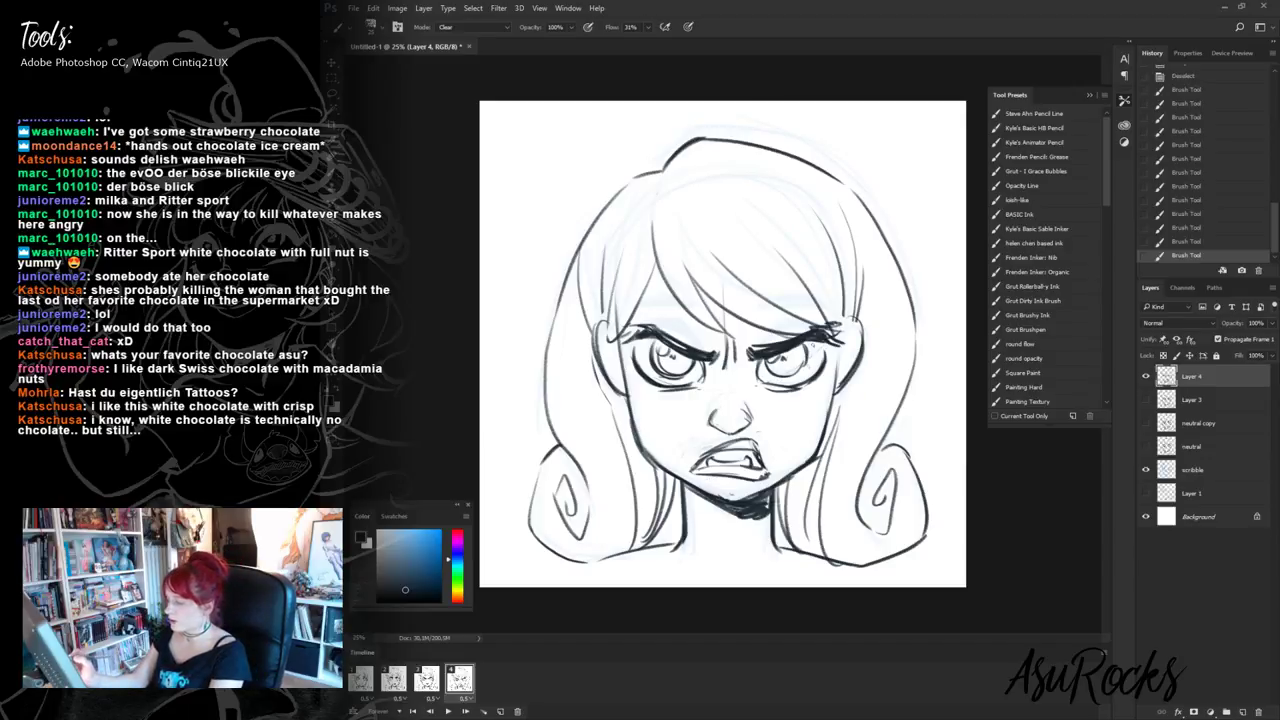
left_click_drag(782, 376, 790, 384)
key("shift+alt+n")
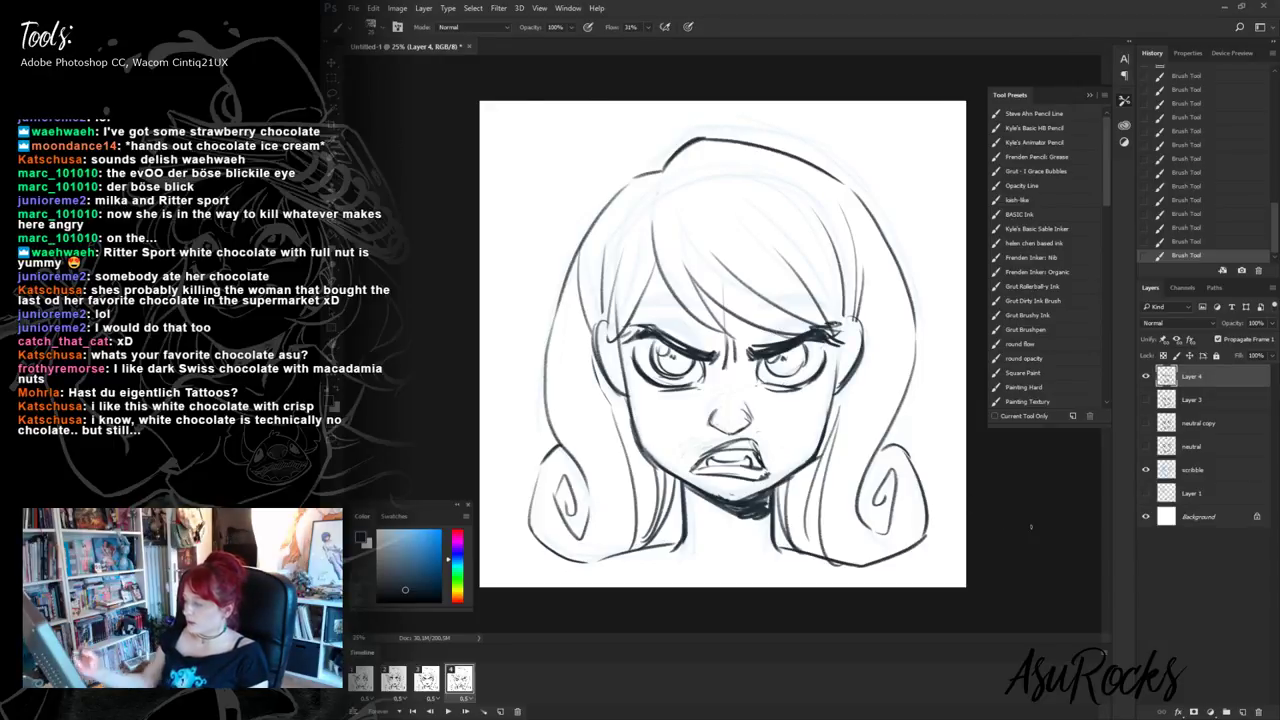
mouse_move(507, 142)
left_mouse_down()
mouse_move(528, 156)
mouse_move(563, 142)
mouse_move(520, 166)
mouse_move(560, 160)
mouse_move(532, 172)
mouse_move(539, 189)
left_mouse_up()
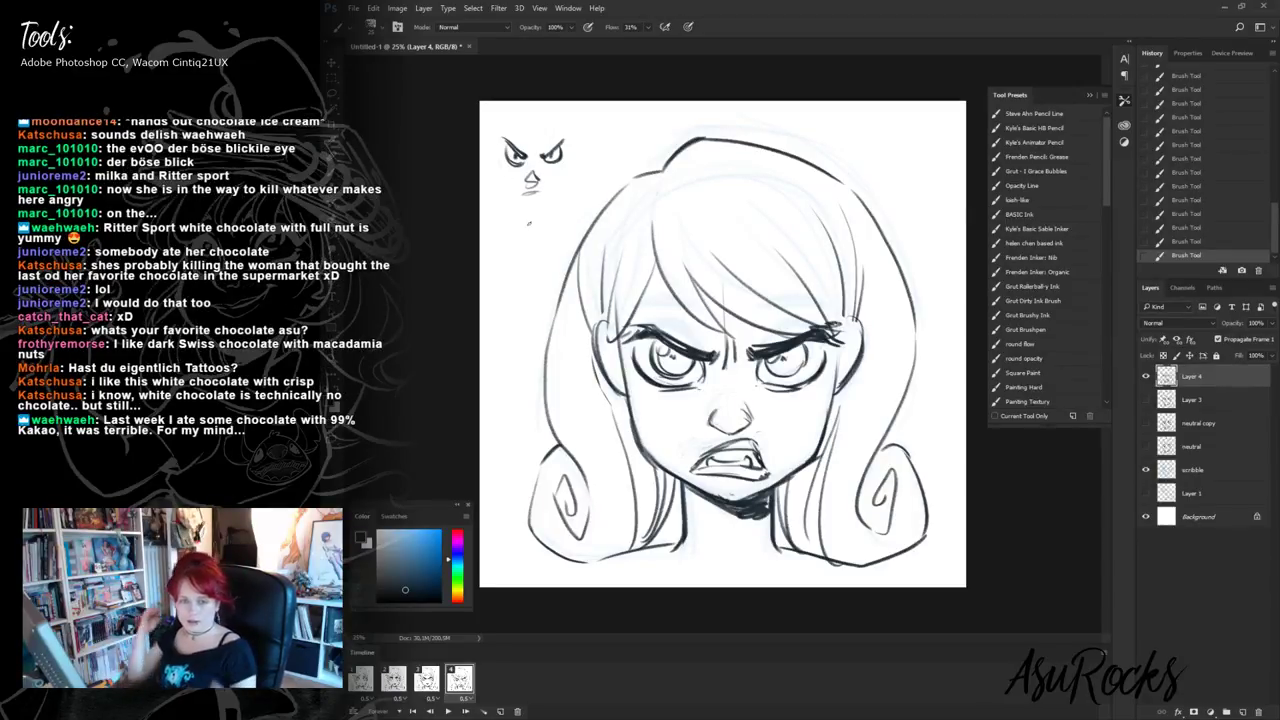
key("l")
mouse_move(600, 126)
left_mouse_down()
mouse_move(523, 218)
mouse_move(573, 106)
mouse_move(598, 126)
left_mouse_up()
key("Delete")
key("ctrl+d")
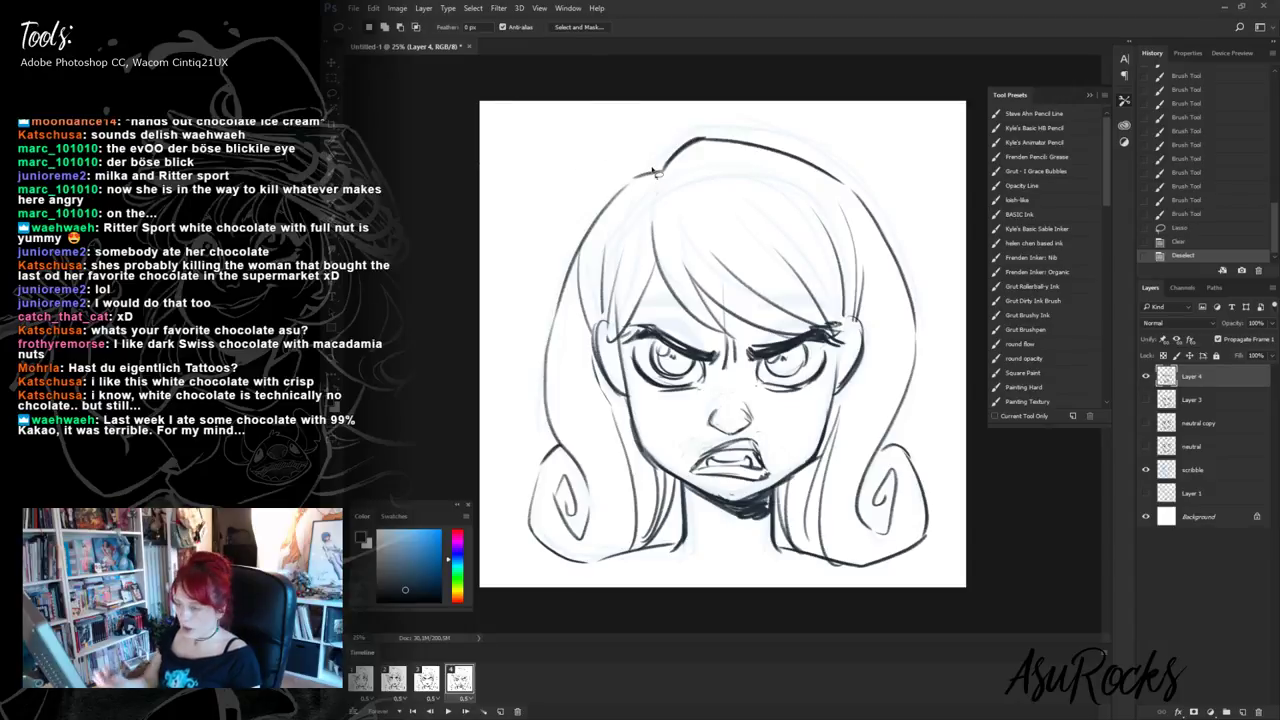
- Clean up the lines around the lower eyes, and strengthen the frown crease between the eyebrows and the nose outline
key("b")
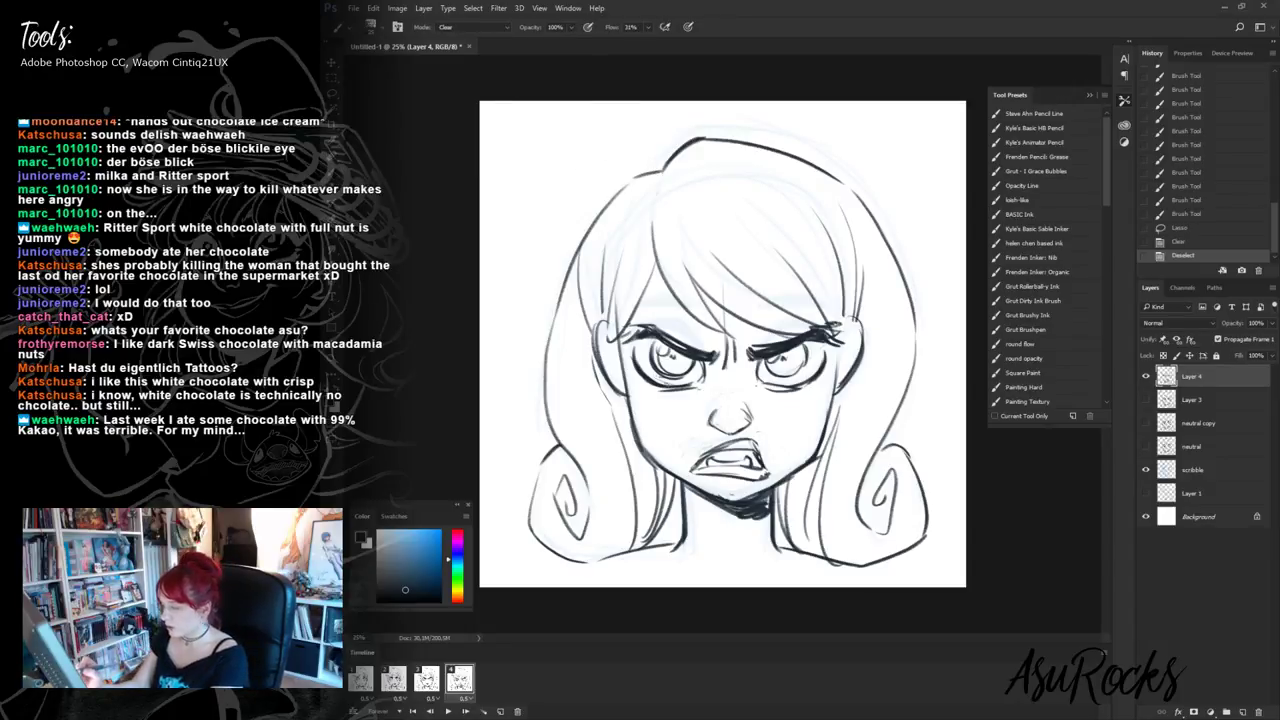
left_click_drag(656, 374, 670, 384)
left_click_drag(813, 349, 842, 385)
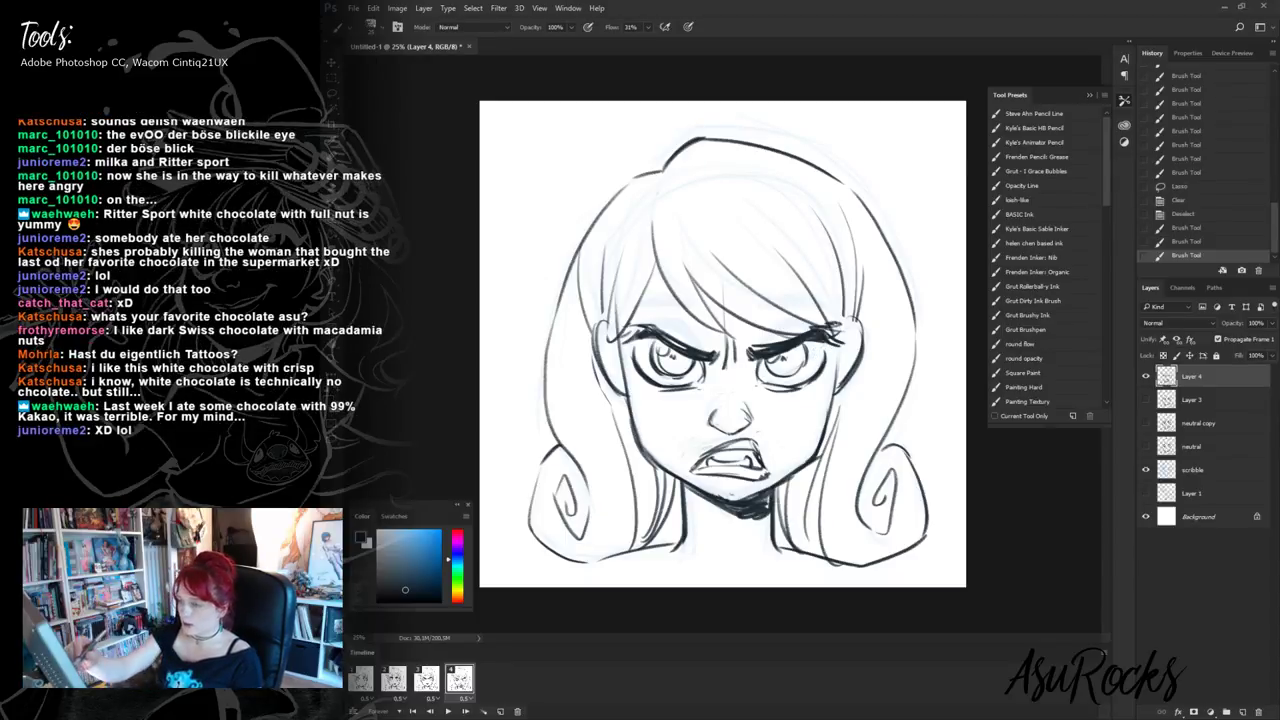
left_click_drag(742, 324, 738, 366)
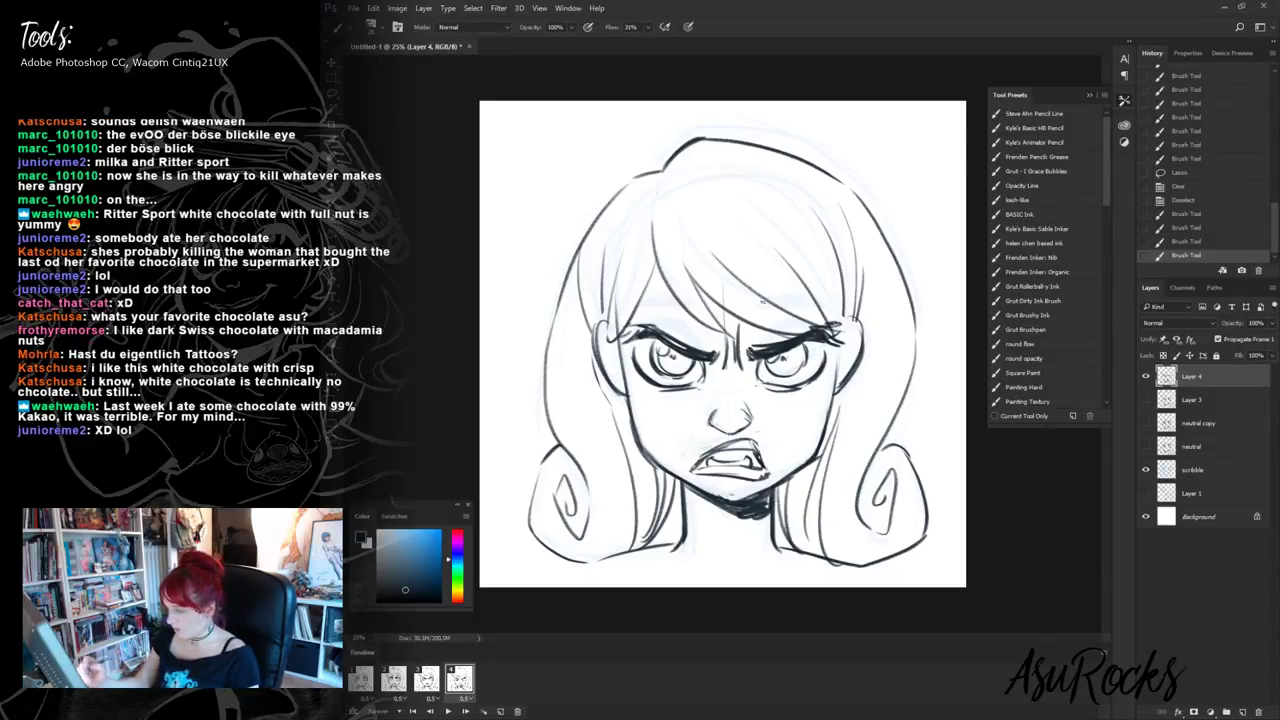
mouse_move(718, 409)
left_mouse_down()
mouse_move(709, 427)
mouse_move(744, 418)
left_mouse_up()
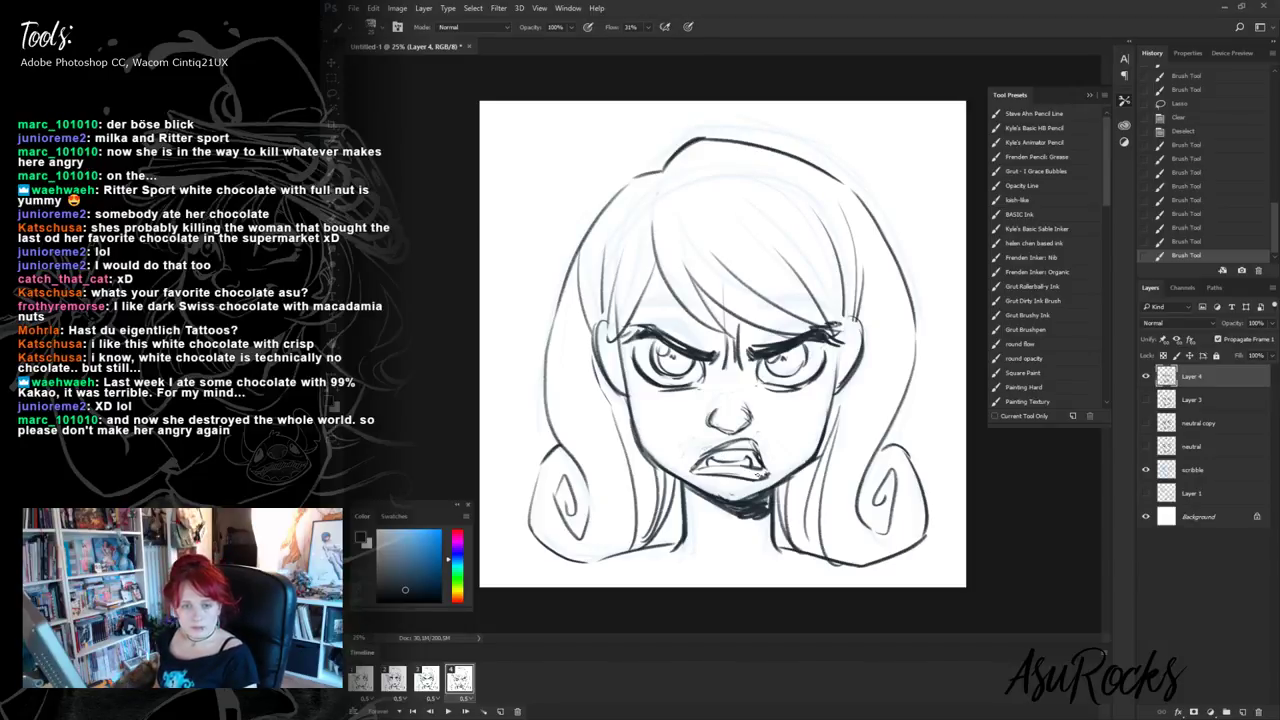
- Play back the animation and go through its four frames to check how the expression builds from neutral to angry
key("space")
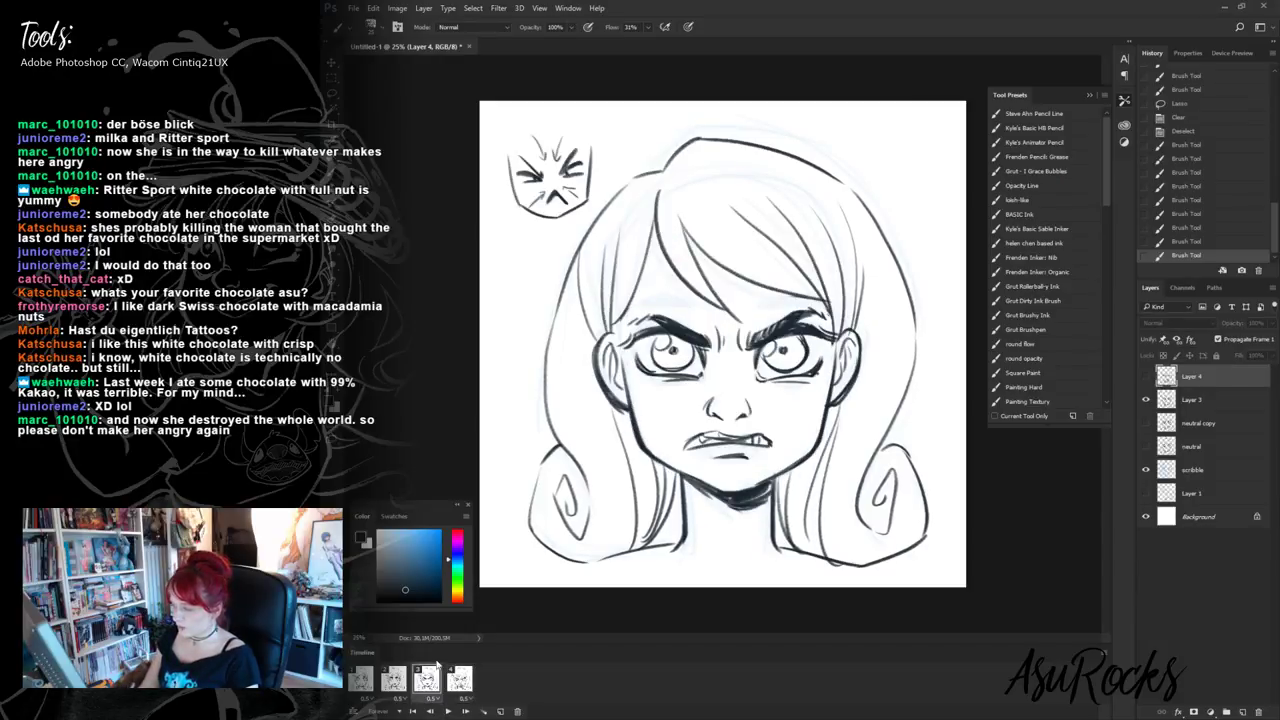
left_click(460, 679)
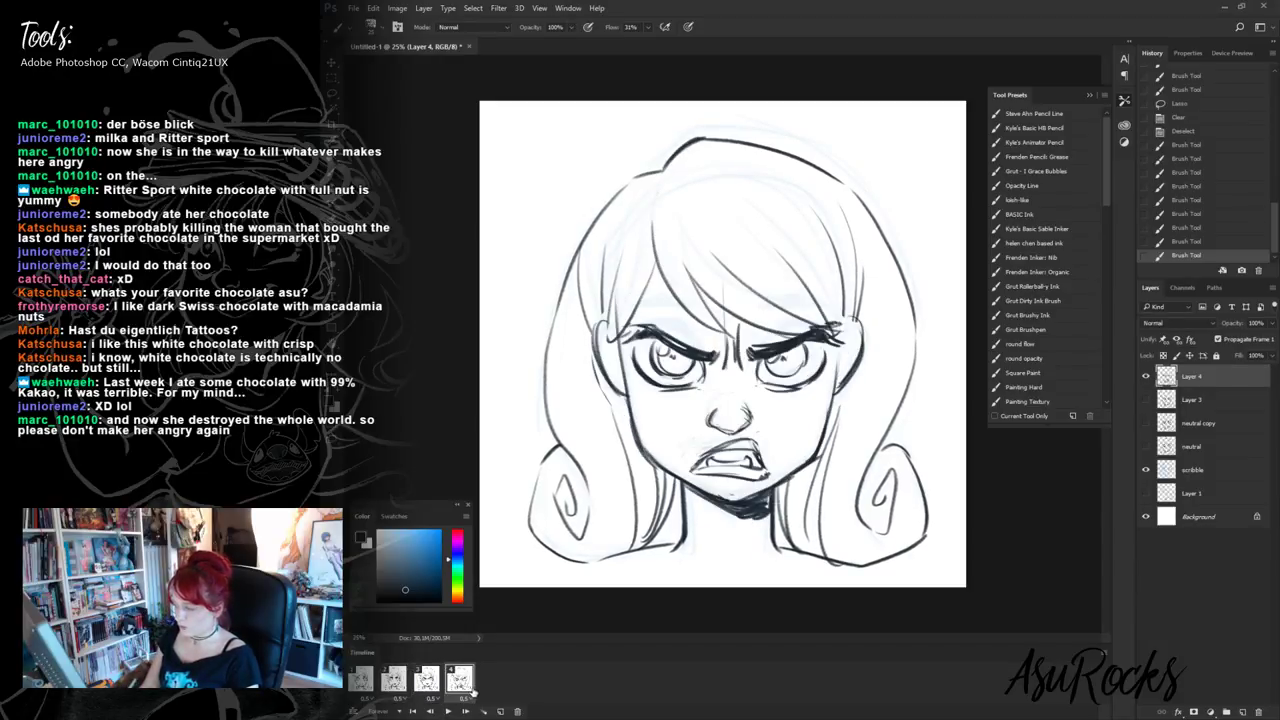
left_click(427, 679)
left_click(394, 679)
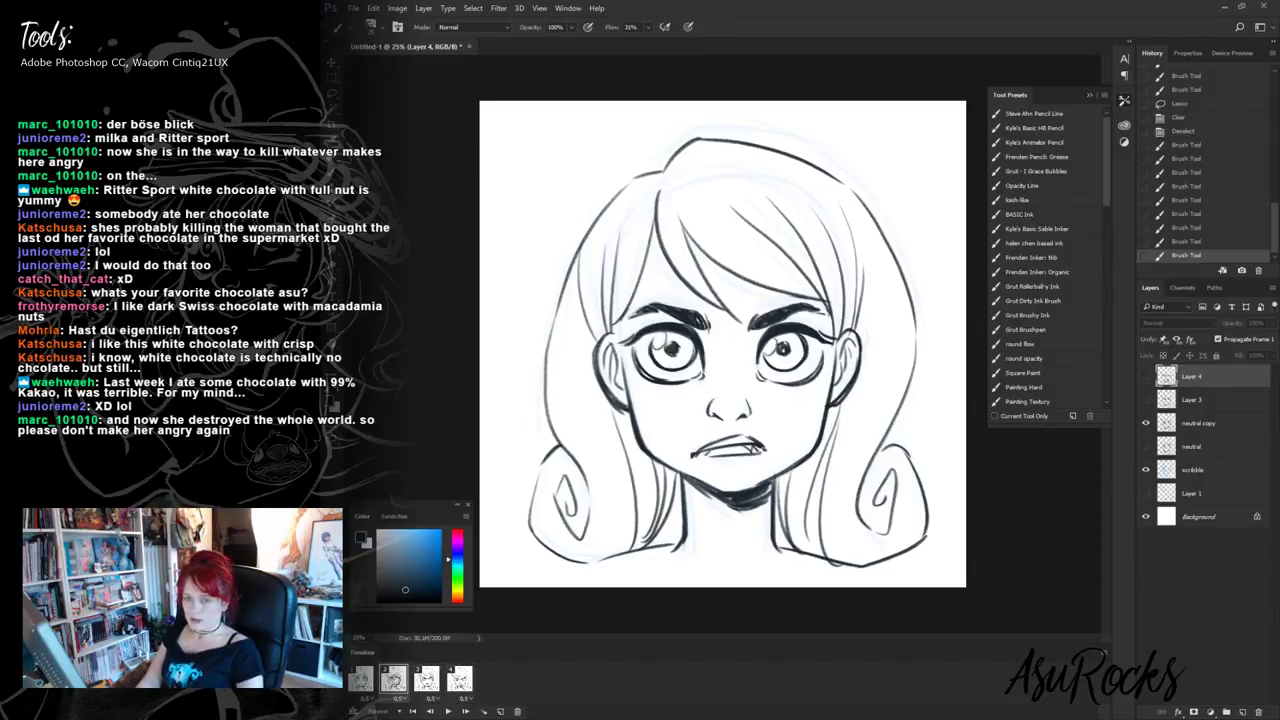
left_click(361, 679)
left_click(446, 711)
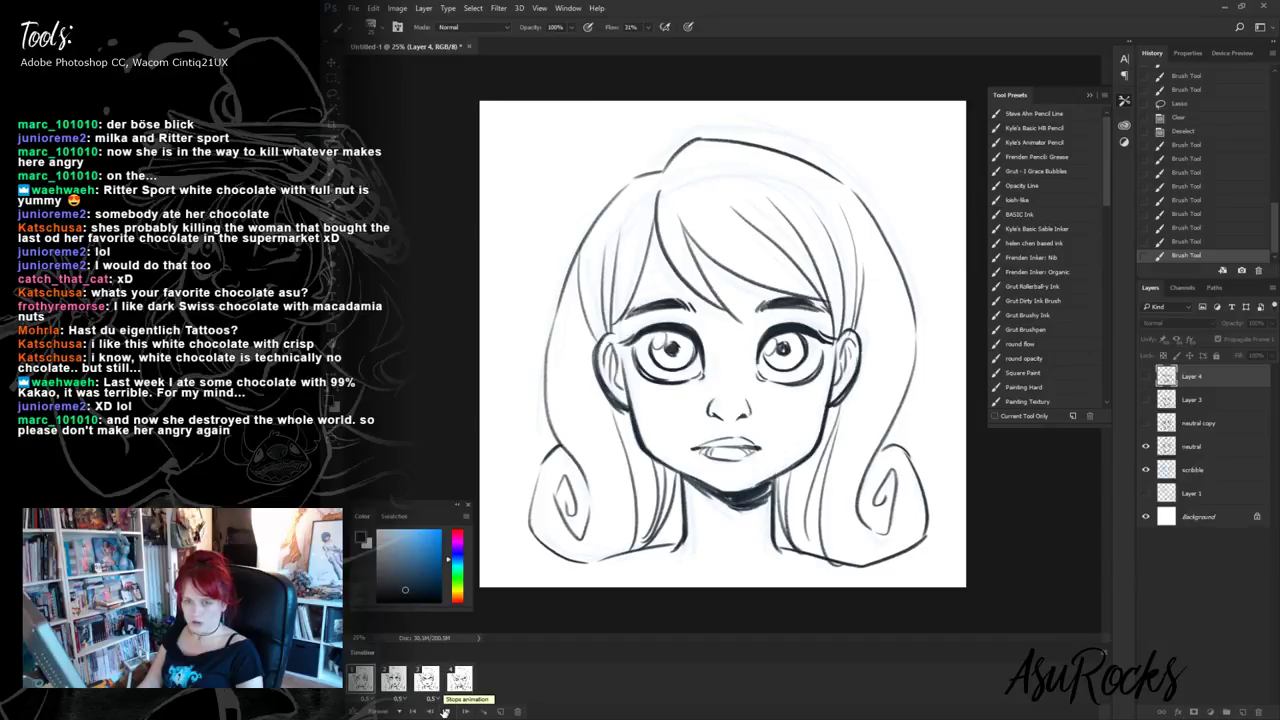
left_click(394, 680)
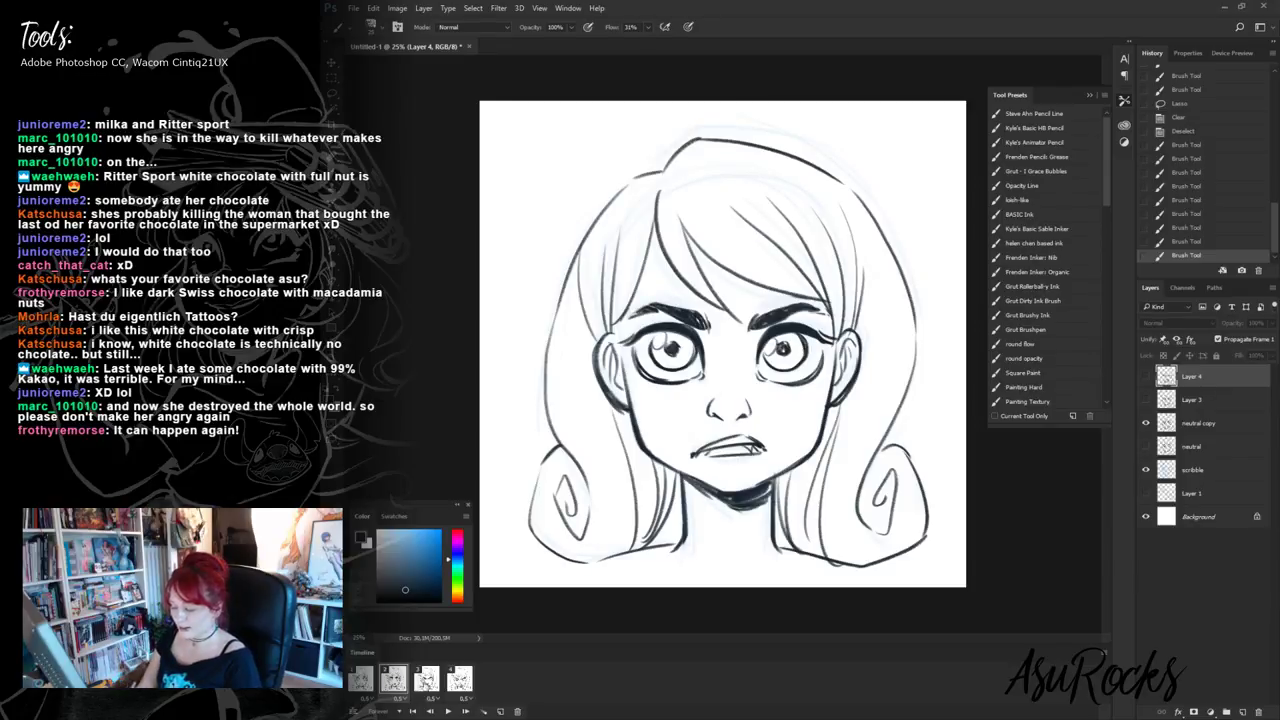
left_click(427, 683)
left_click(456, 682)
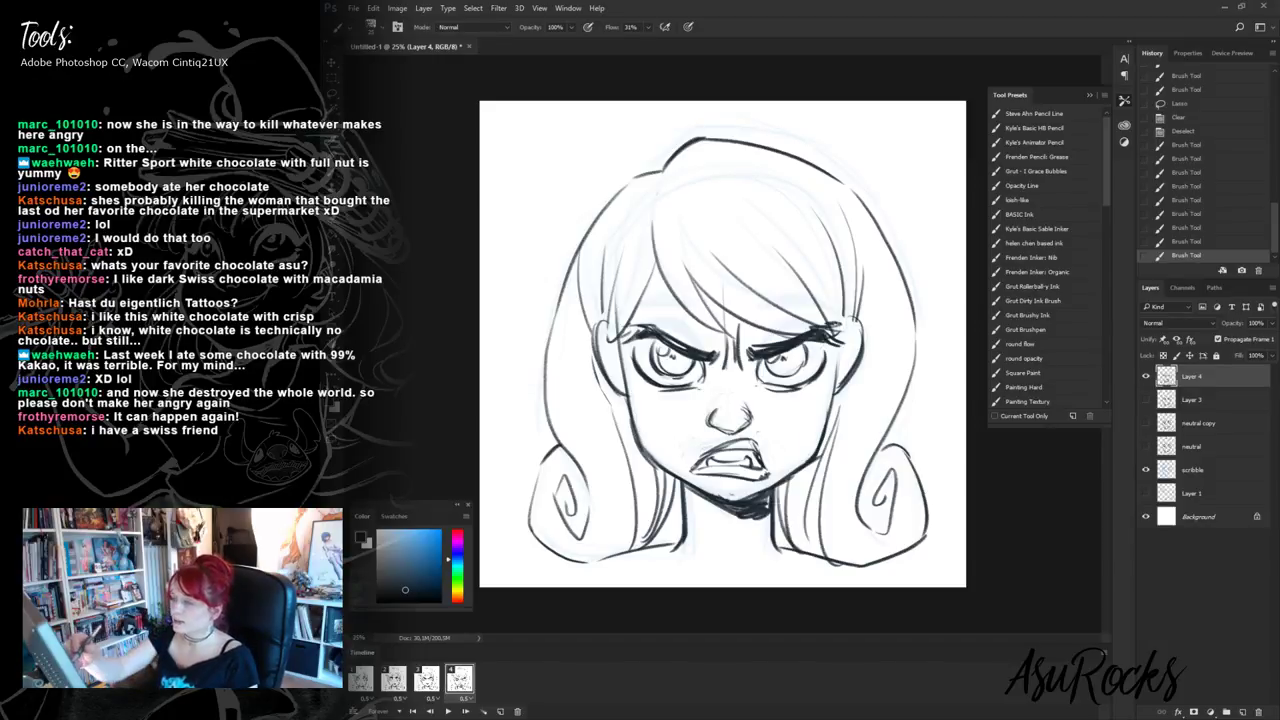
- Refine the fourth frame's line art with a short stroke at the hairline and inner contour lines in both ears
left_click_drag(633, 291, 639, 290)
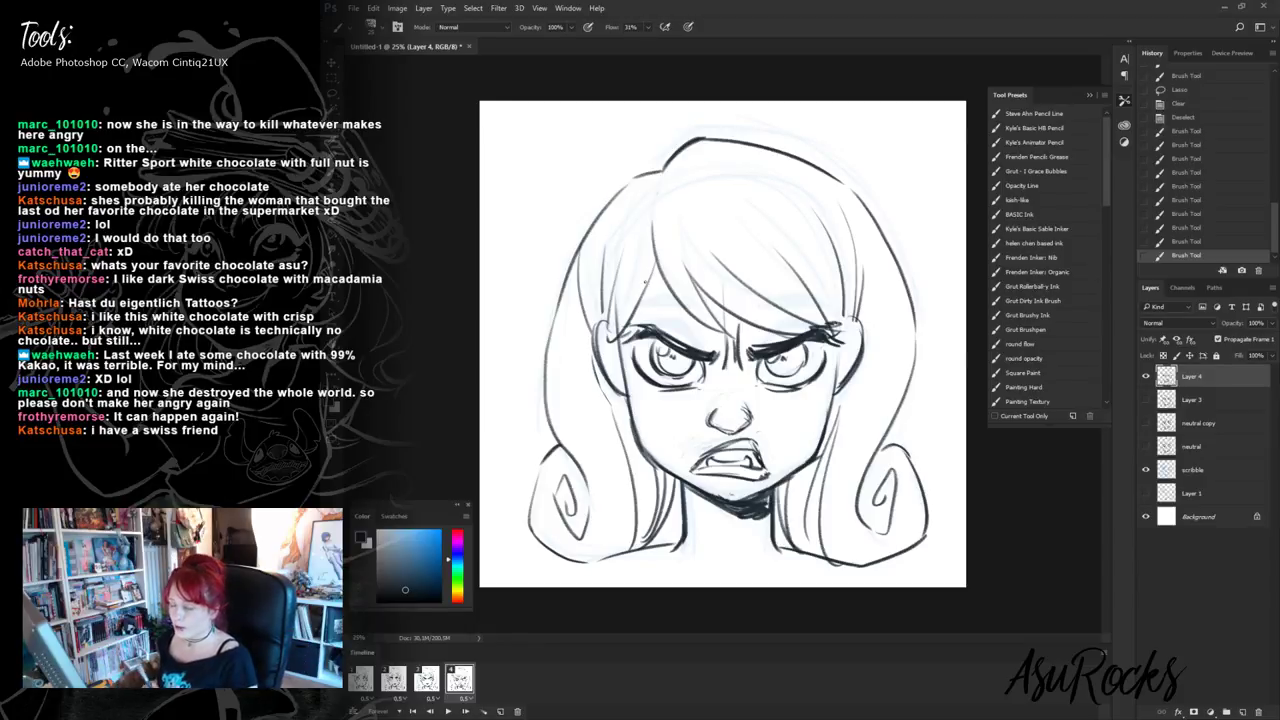
mouse_move(843, 322)
left_mouse_down()
mouse_move(856, 327)
mouse_move(848, 370)
mouse_move(856, 352)
left_mouse_up()
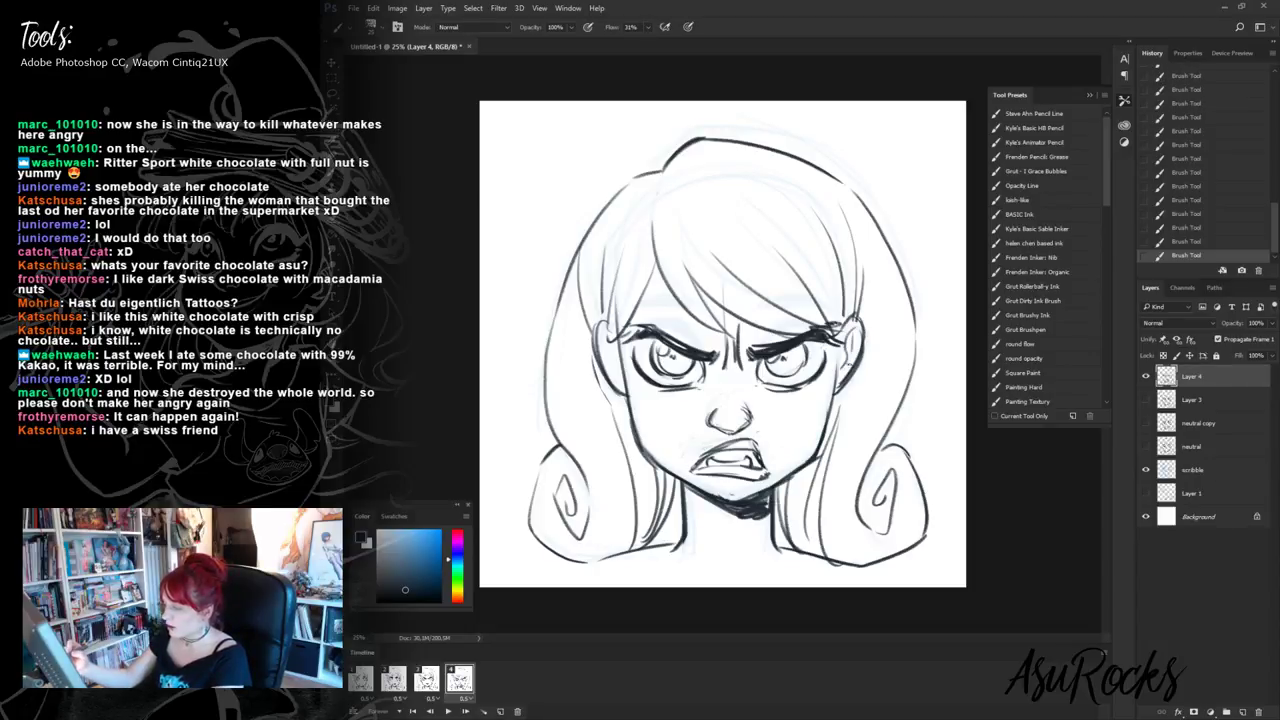
left_click_drag(604, 326, 625, 380)
left_click_drag(607, 334, 611, 362)
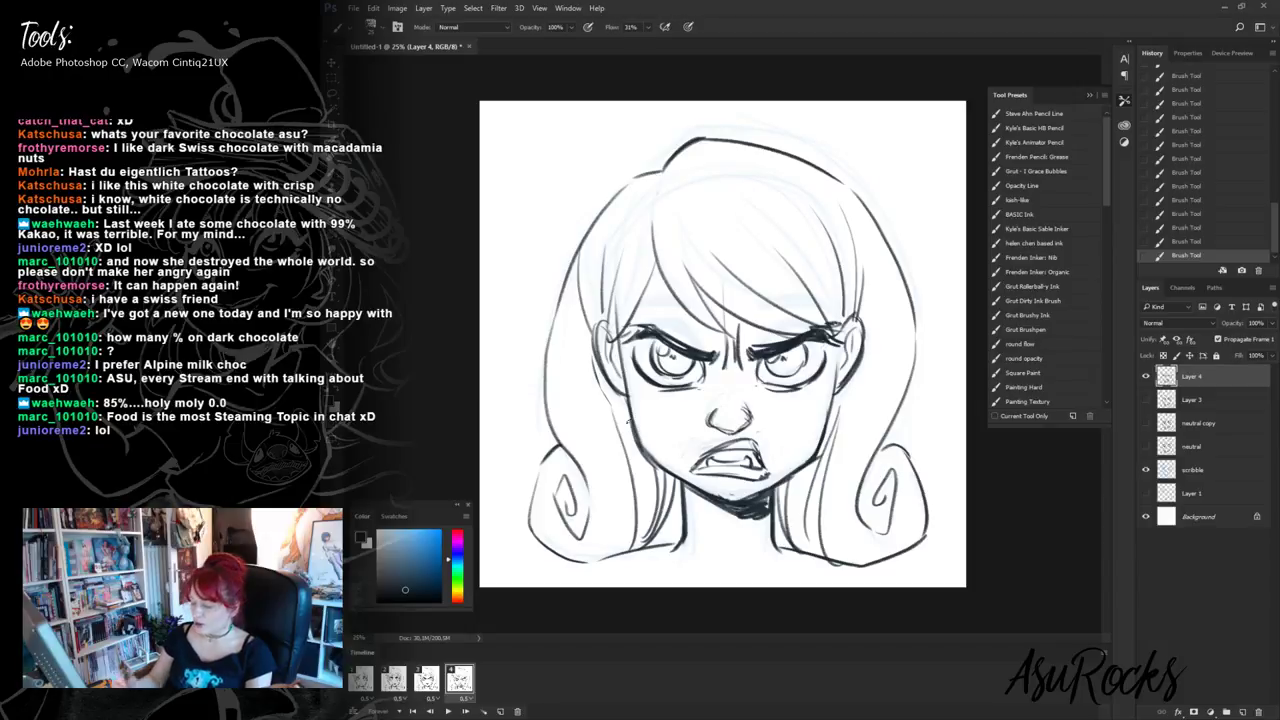
- Flip between the third and fourth frames and check the first frame to compare the expressions
left_click(436, 680)
left_click(451, 686)
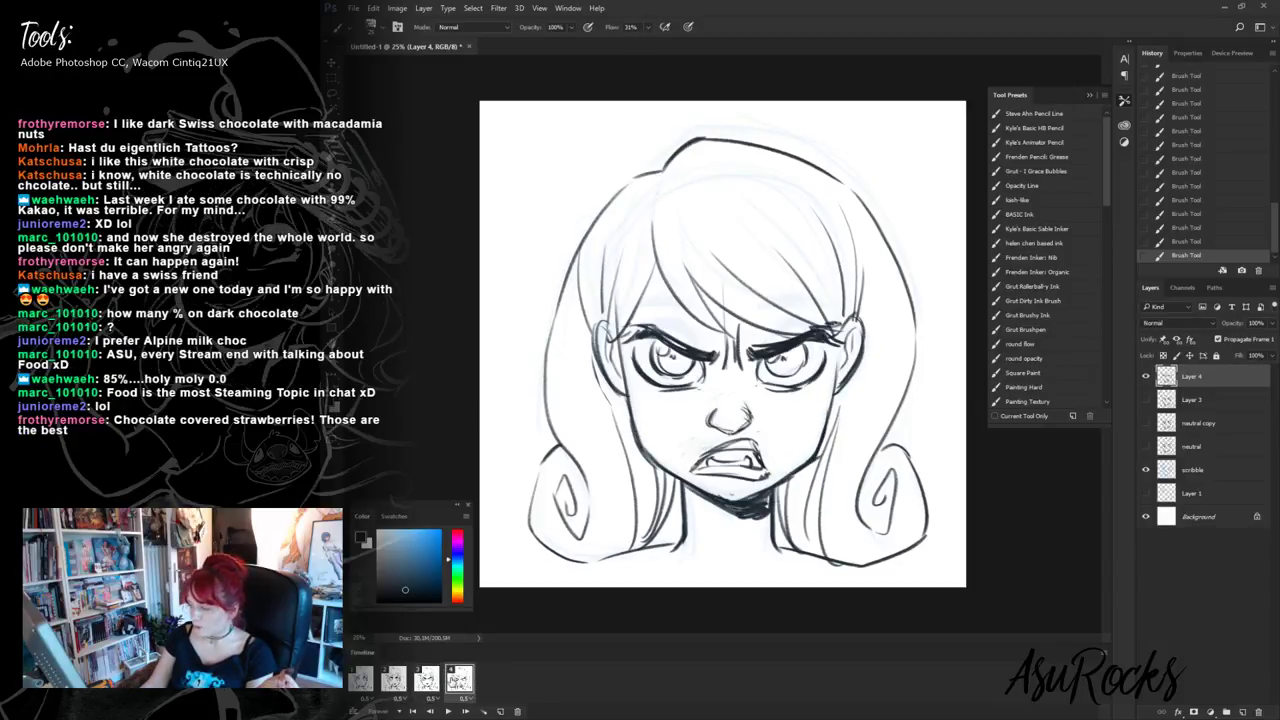
left_click(434, 678)
left_click(452, 676)
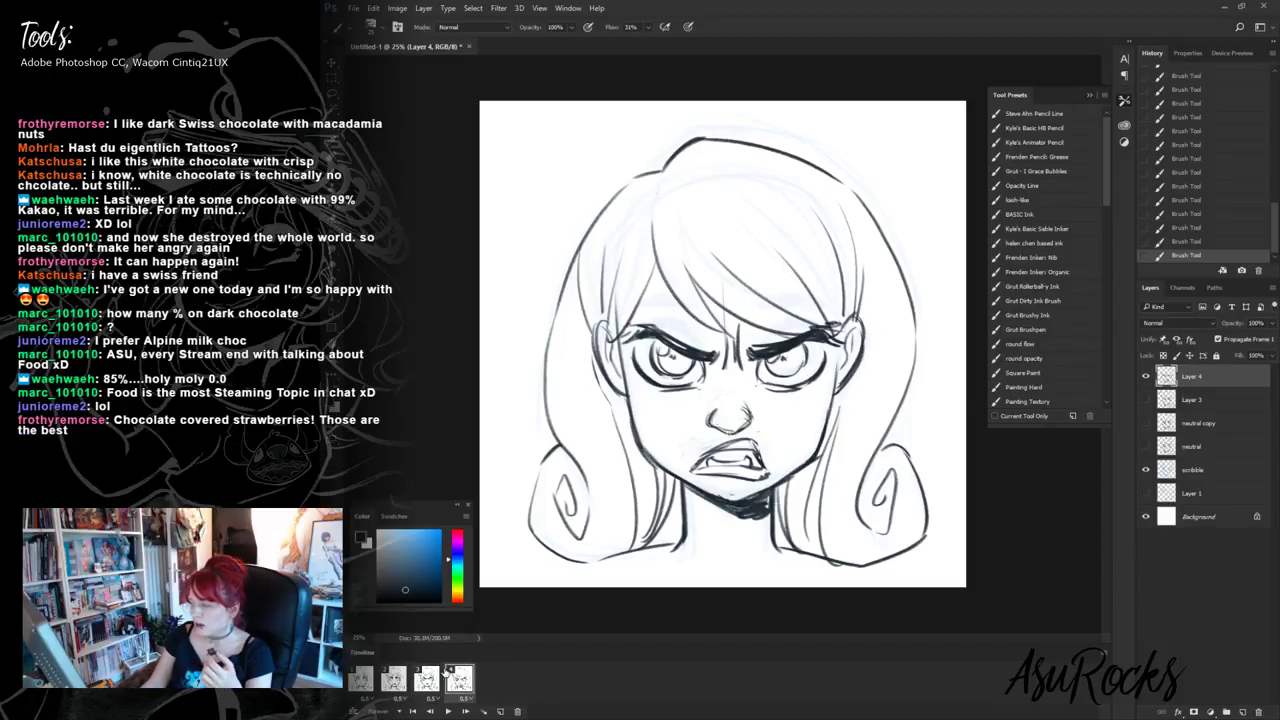
left_click(427, 678)
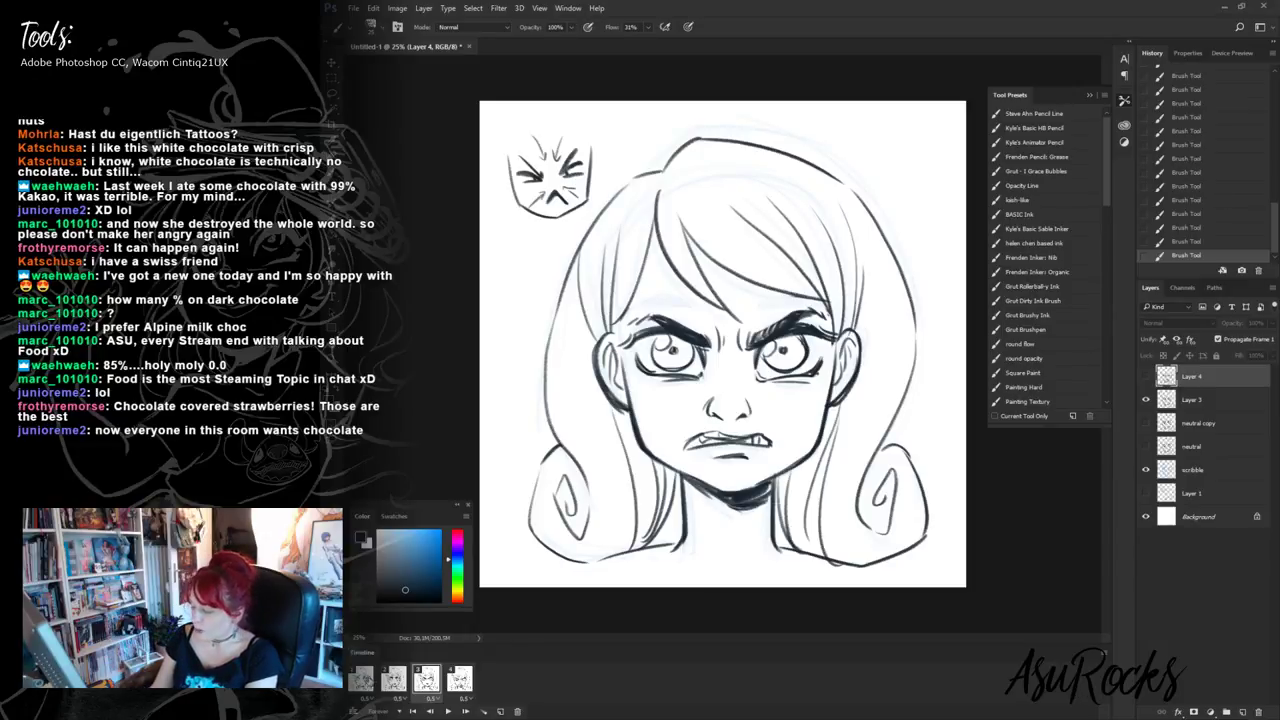
left_click(364, 679)
- Duplicate the fourth frame, then hide Layer 4 and show the neutral layer in the new fifth frame
left_click(460, 679)
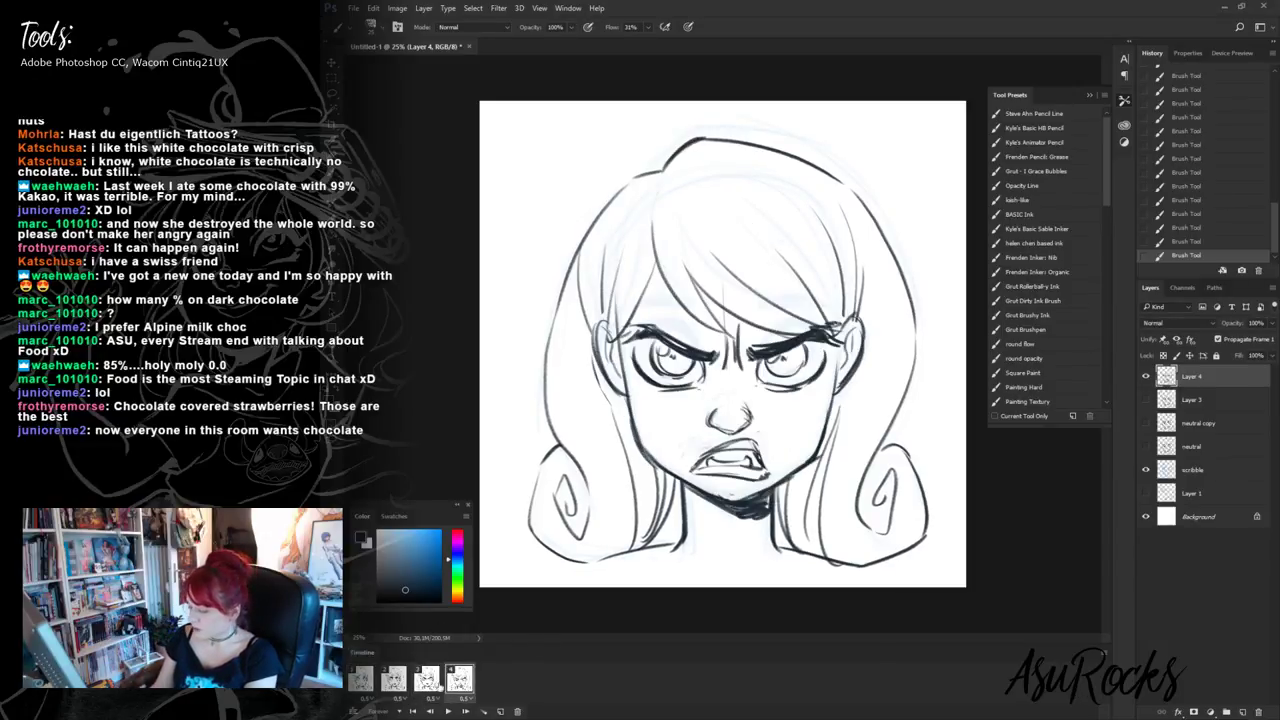
left_click(501, 711)
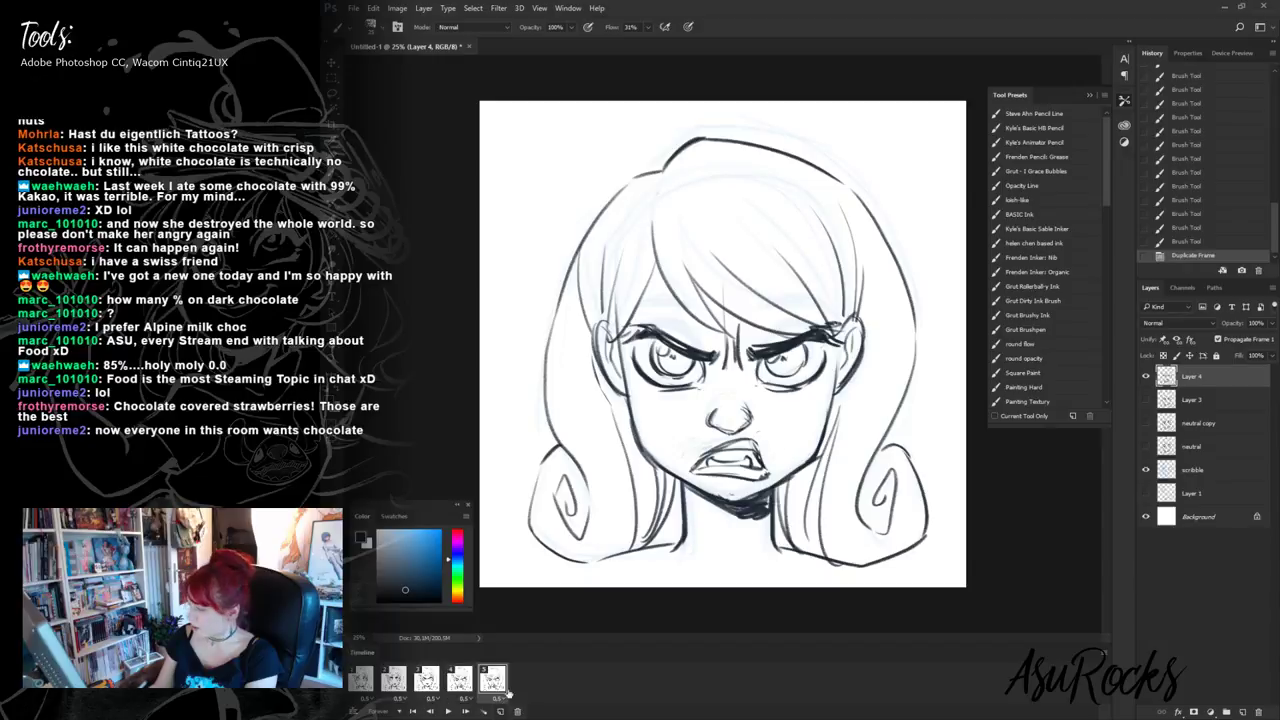
left_click(1146, 376)
left_click(1146, 446)
left_click(1200, 448)
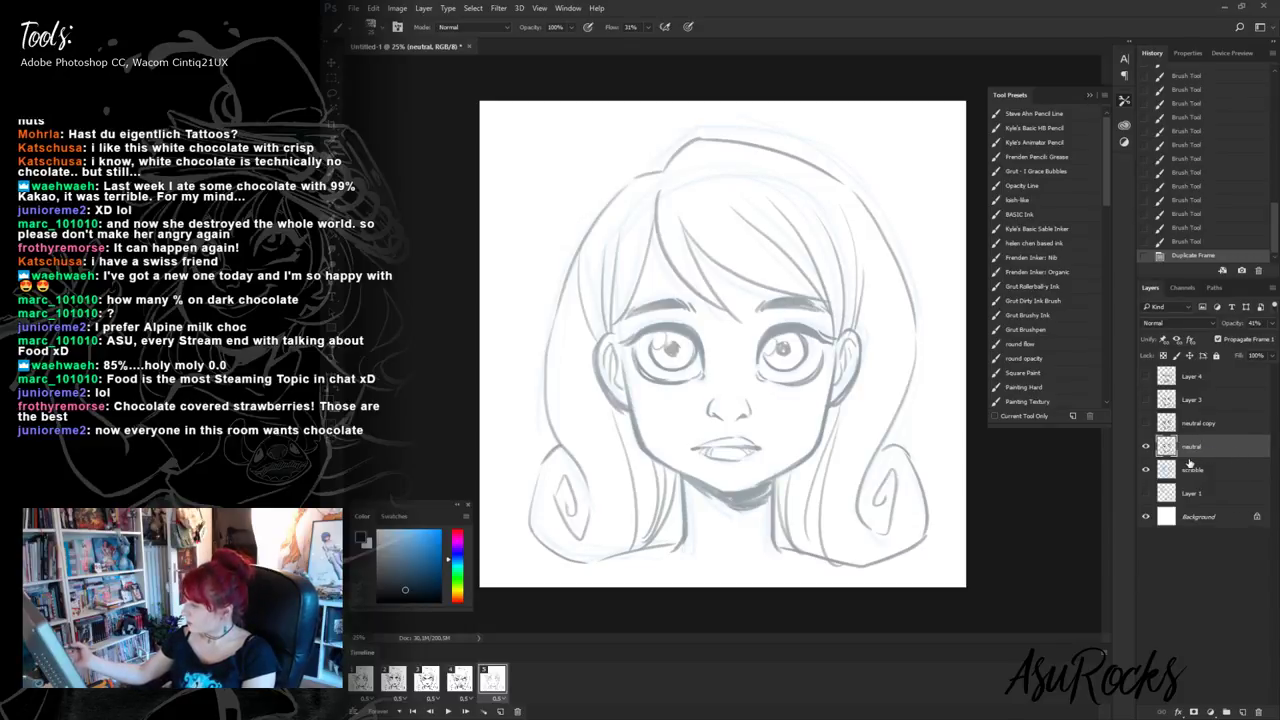
- Lasso the eyebrows, eyes, nose and mouth inside the face outline on the neutral layer in the first frame
key("l")
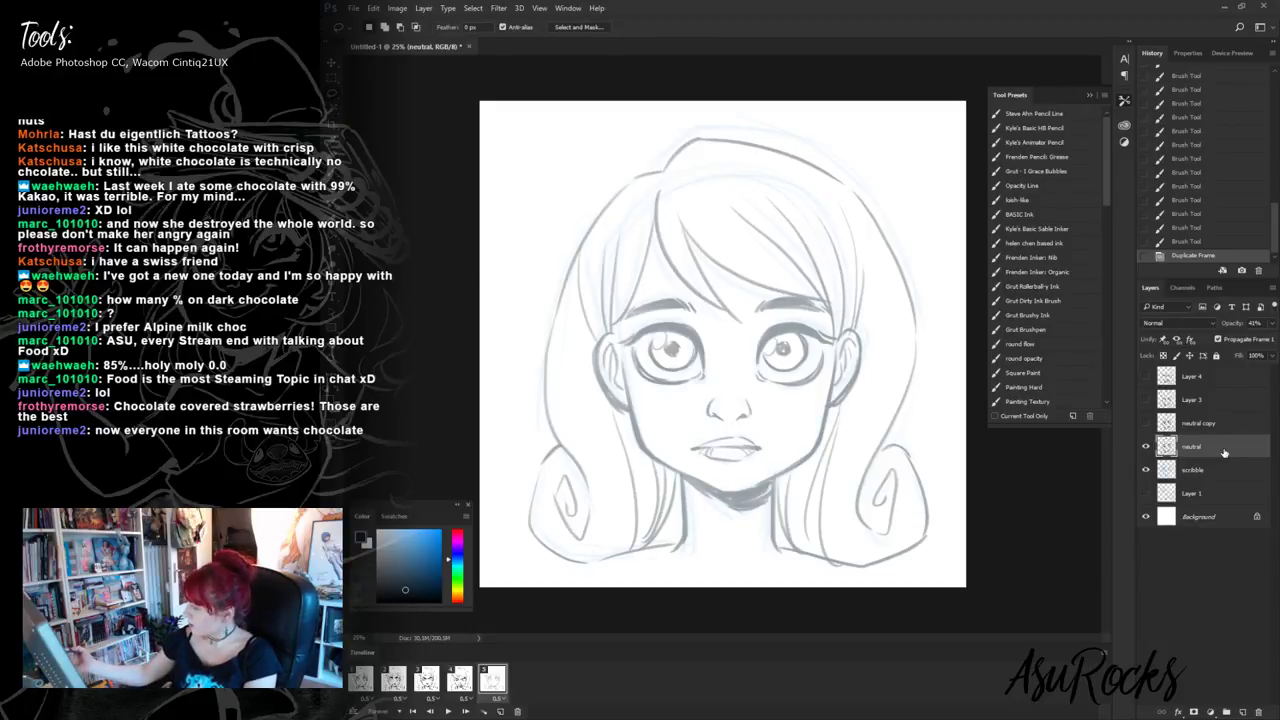
left_click(361, 680)
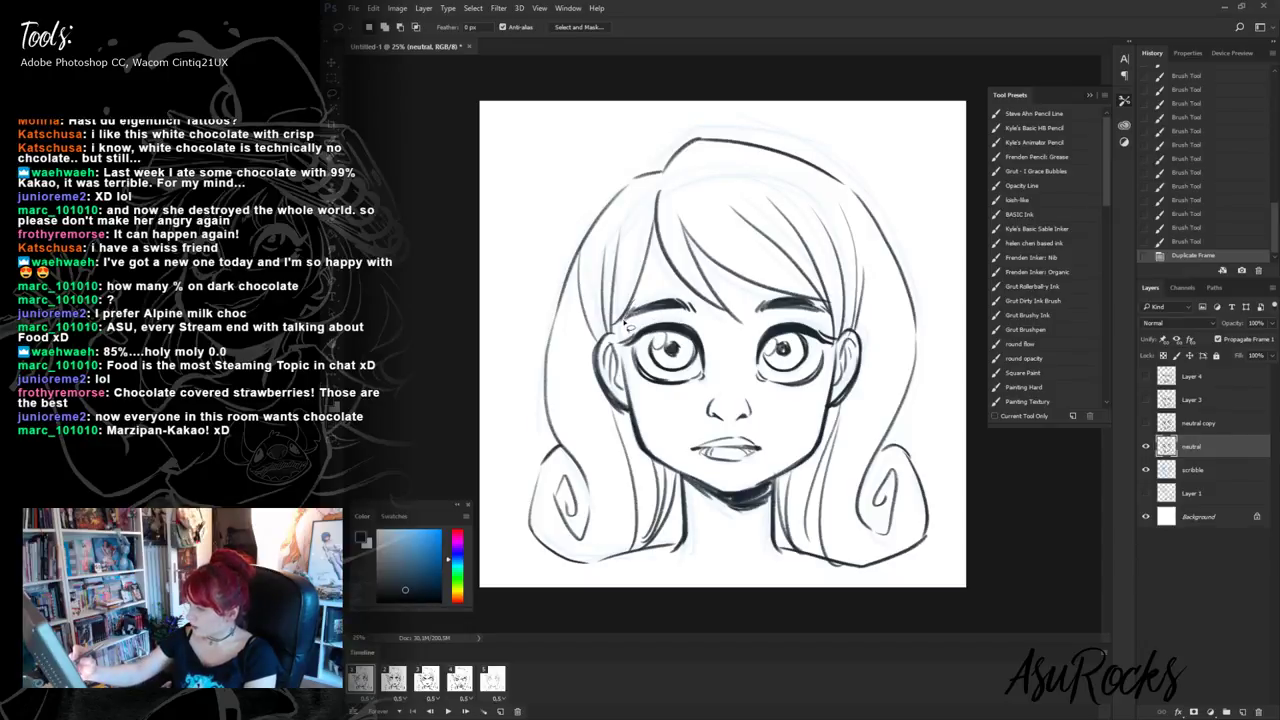
mouse_move(626, 323)
left_mouse_down()
mouse_move(701, 473)
mouse_move(755, 479)
mouse_move(801, 436)
mouse_move(838, 350)
left_mouse_up()
key("ctrl+d")
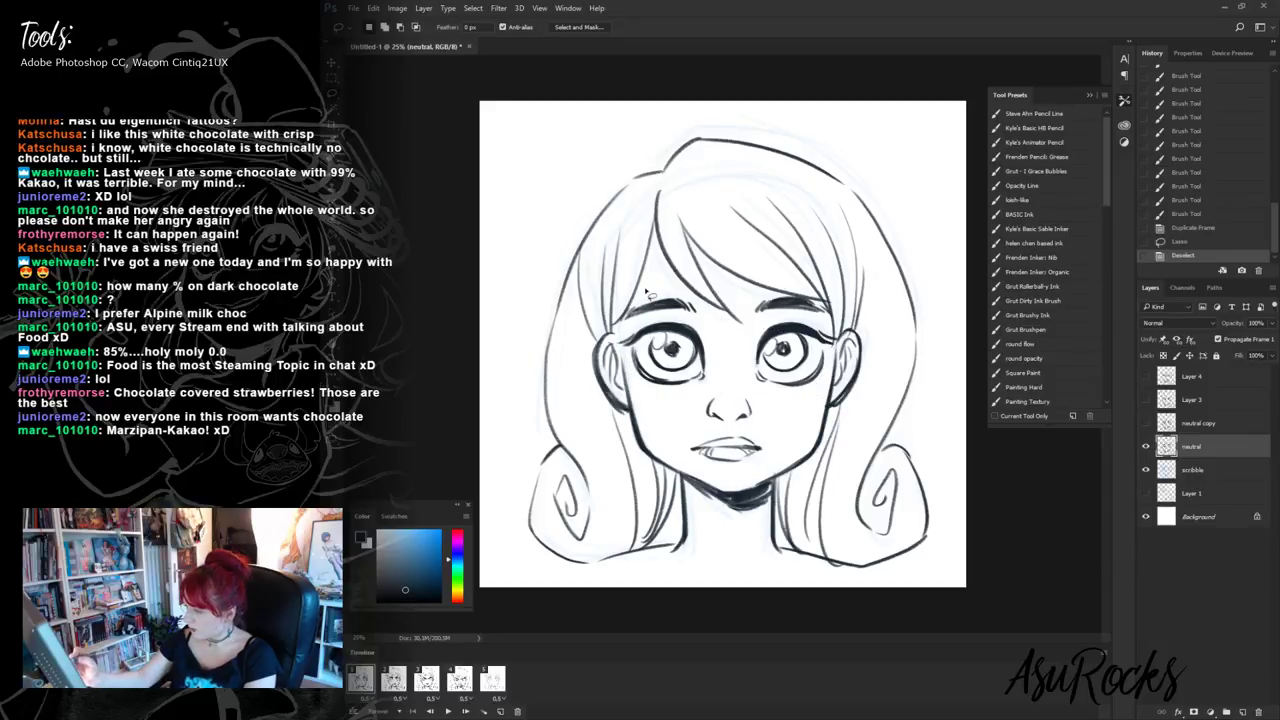
mouse_move(628, 316)
left_mouse_down()
mouse_move(622, 358)
mouse_move(657, 433)
mouse_move(738, 481)
mouse_move(830, 395)
mouse_move(840, 352)
mouse_move(808, 302)
mouse_move(772, 296)
mouse_move(742, 312)
mouse_move(745, 334)
left_mouse_up()
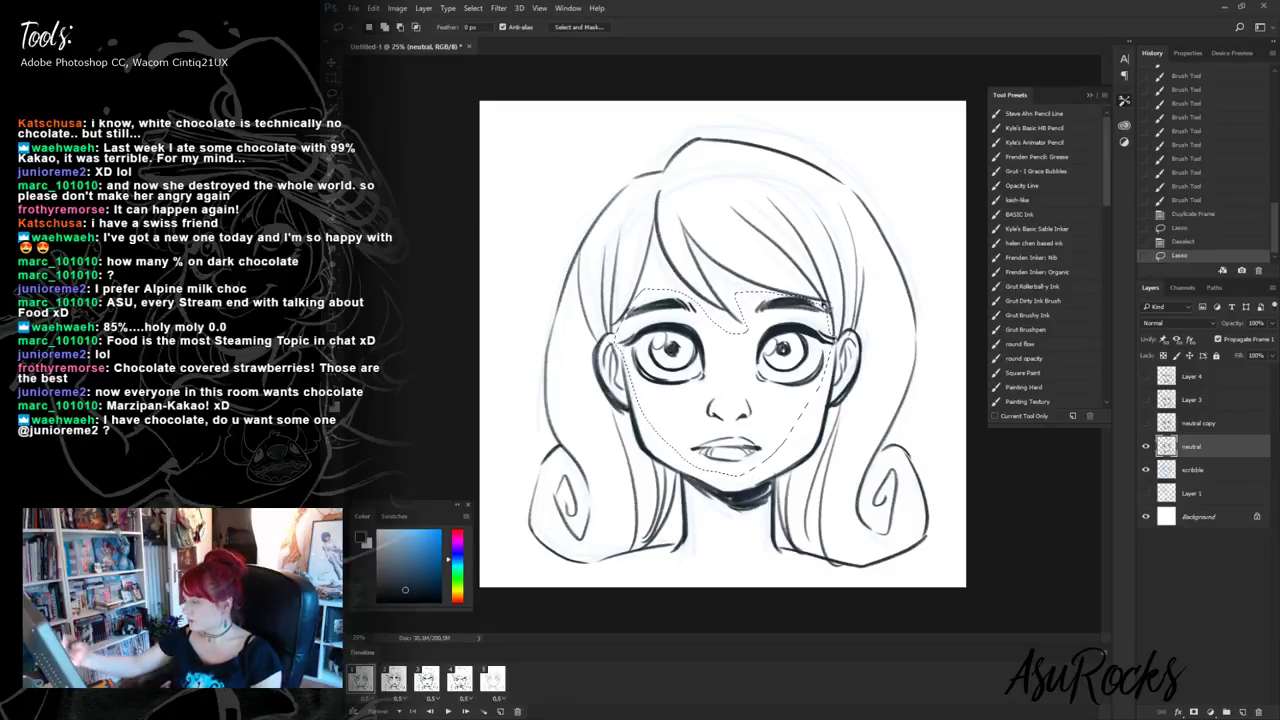
- Cut the lassoed eyes, brows, nose and mouth out of the neutral layer and repair the fringe line beside the eye area
mouse_move(823, 305)
left_mouse_down()
mouse_move(835, 334)
mouse_move(809, 302)
left_mouse_up()
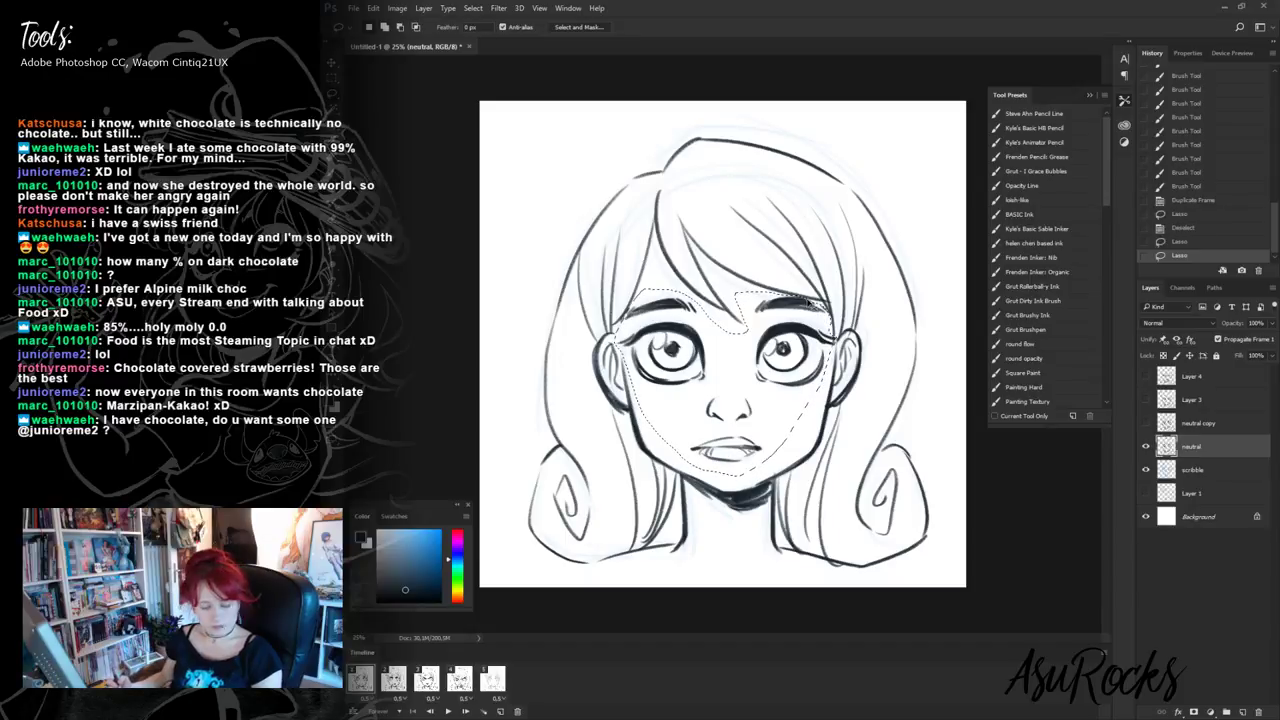
key("ctrl+x")
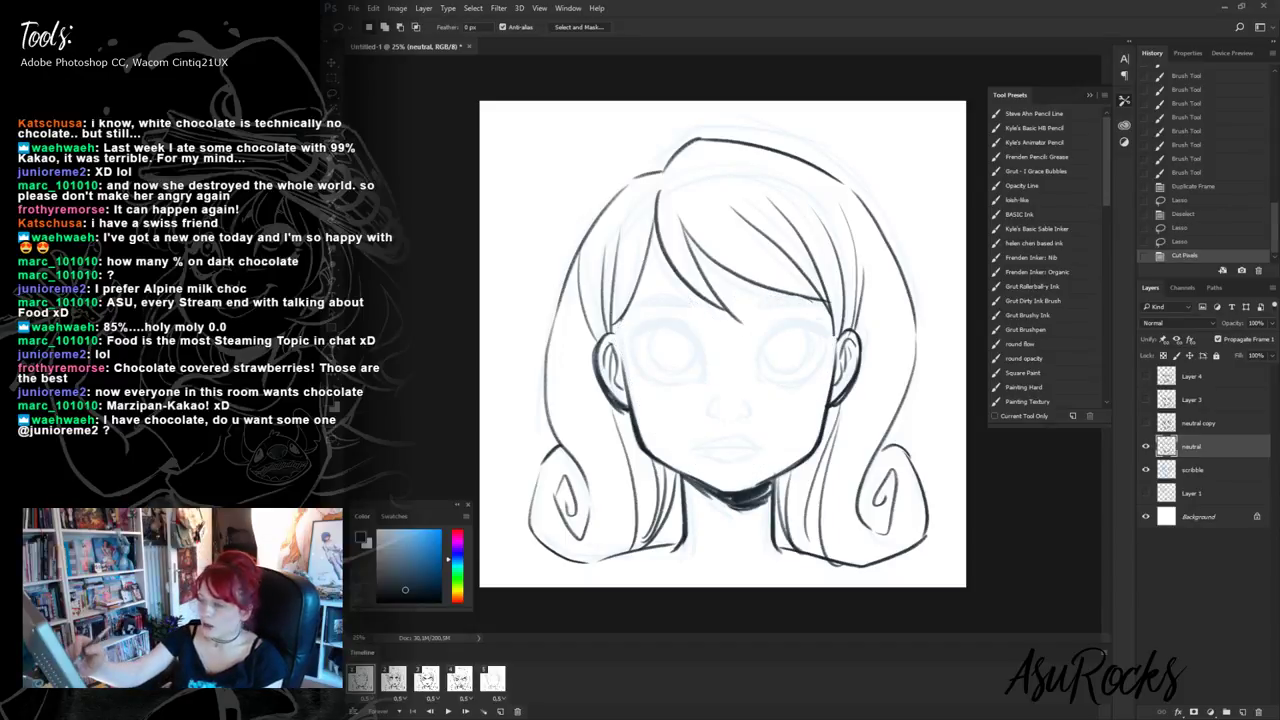
key("b")
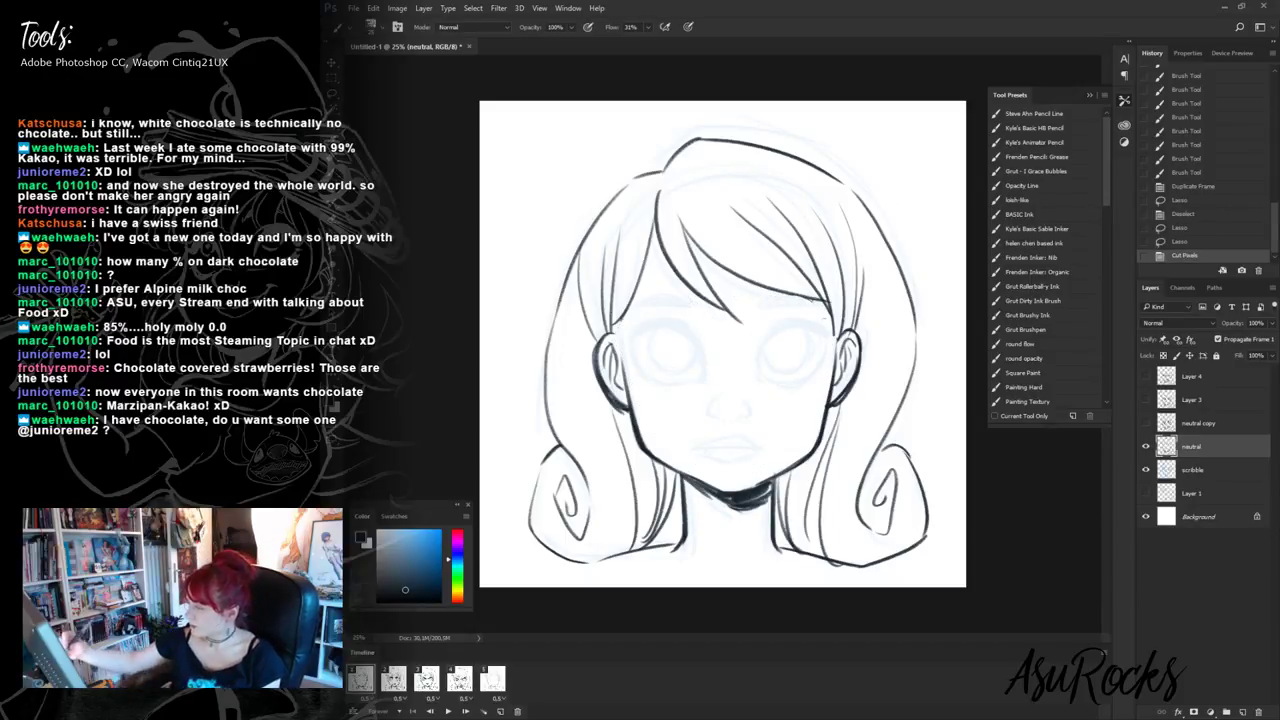
left_click_drag(793, 294, 832, 306)
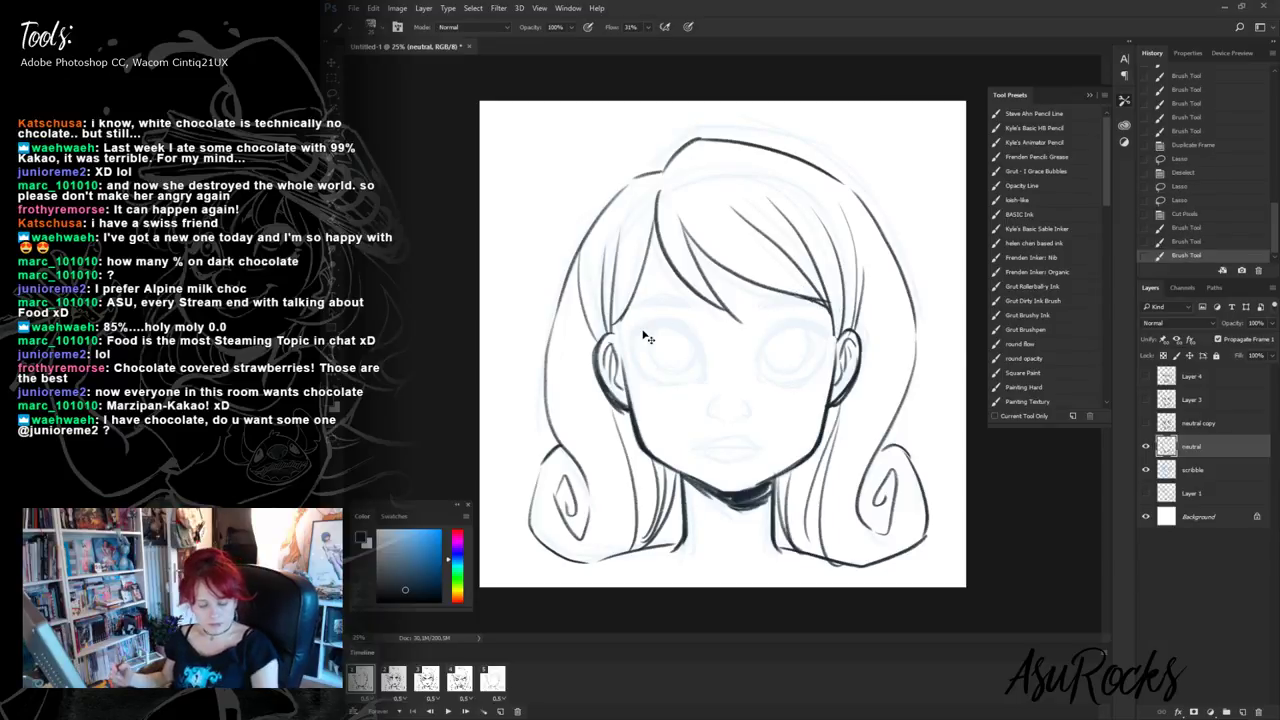
- Paste the cut facial features in place on a new layer and name that layer neutral
key("ctrl+shift+v")
left_click_drag(1188, 472, 1190, 450)
double_click(1189, 448)
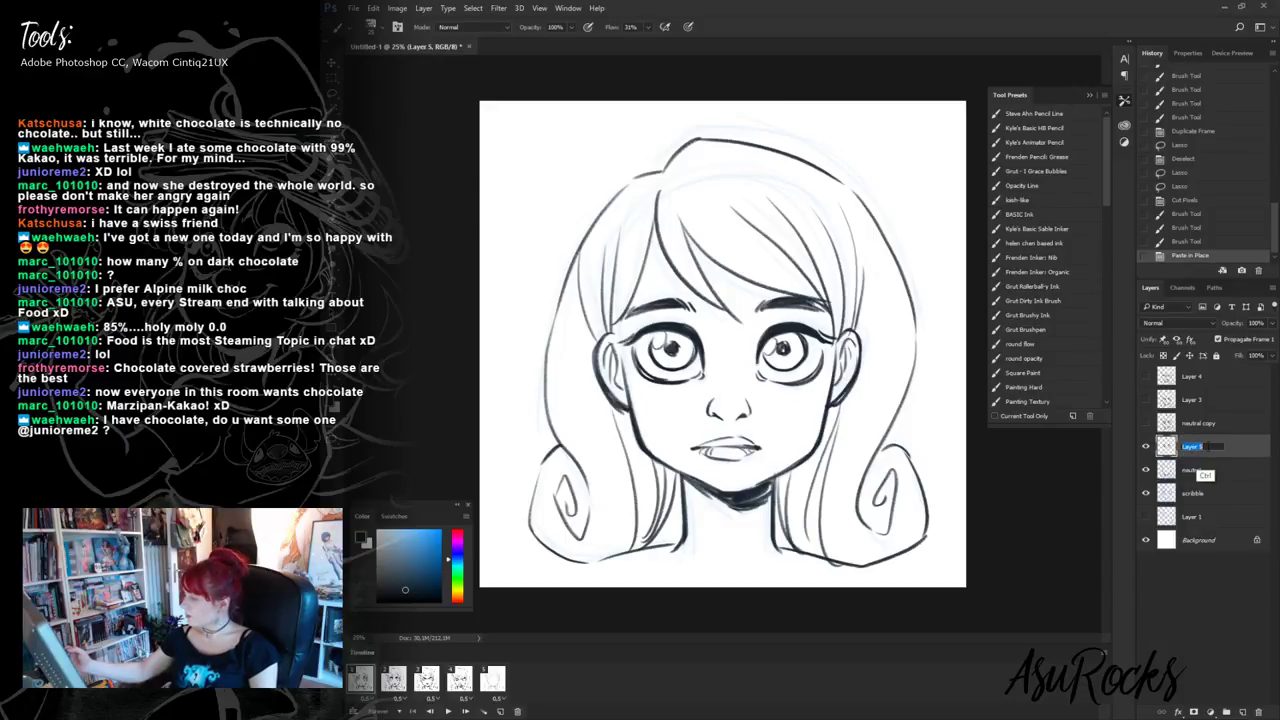
key("ctrl+v")
- Rename the layer holding the head and hair outlines as face
left_click(1200, 474)
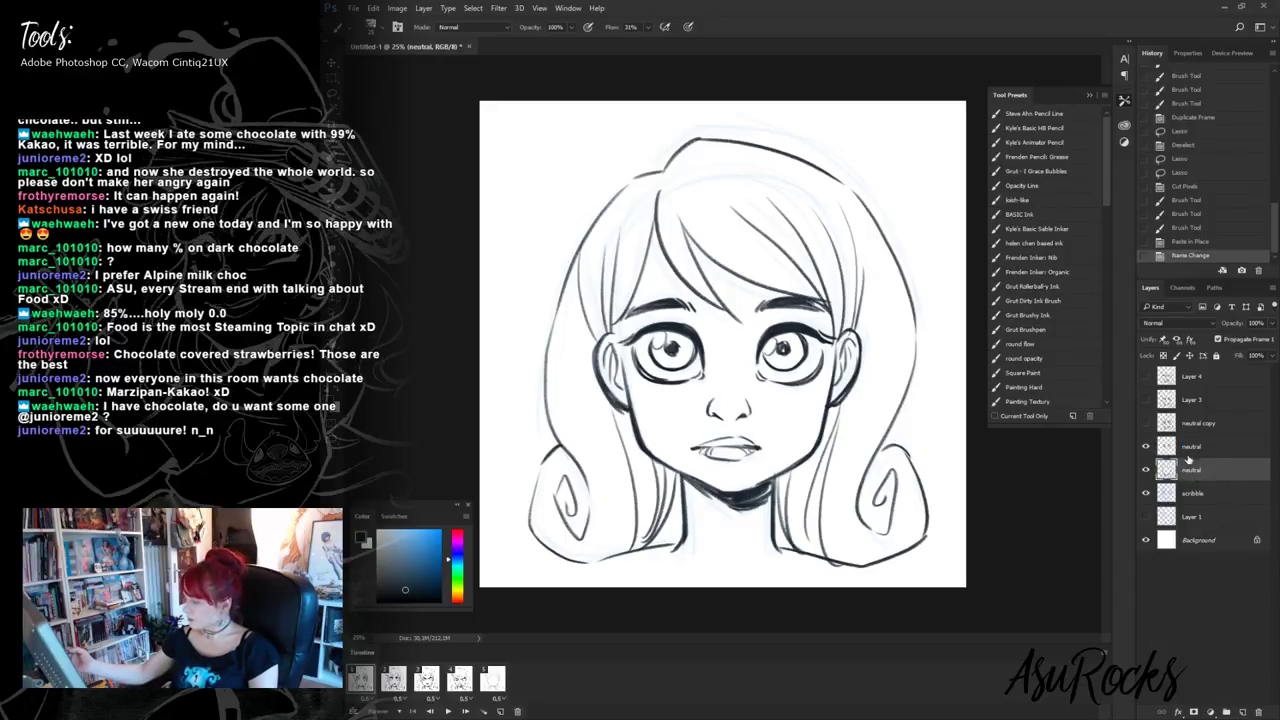
double_click(1200, 470)
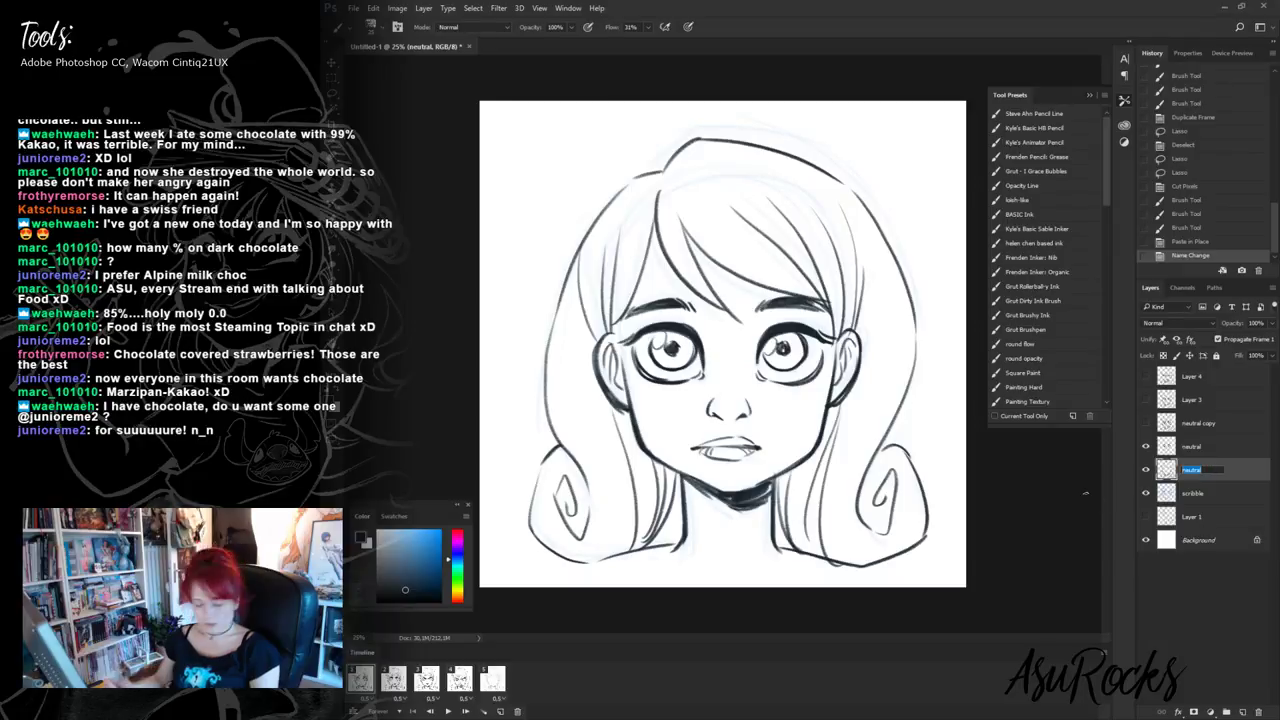
type("face")
key("Return")
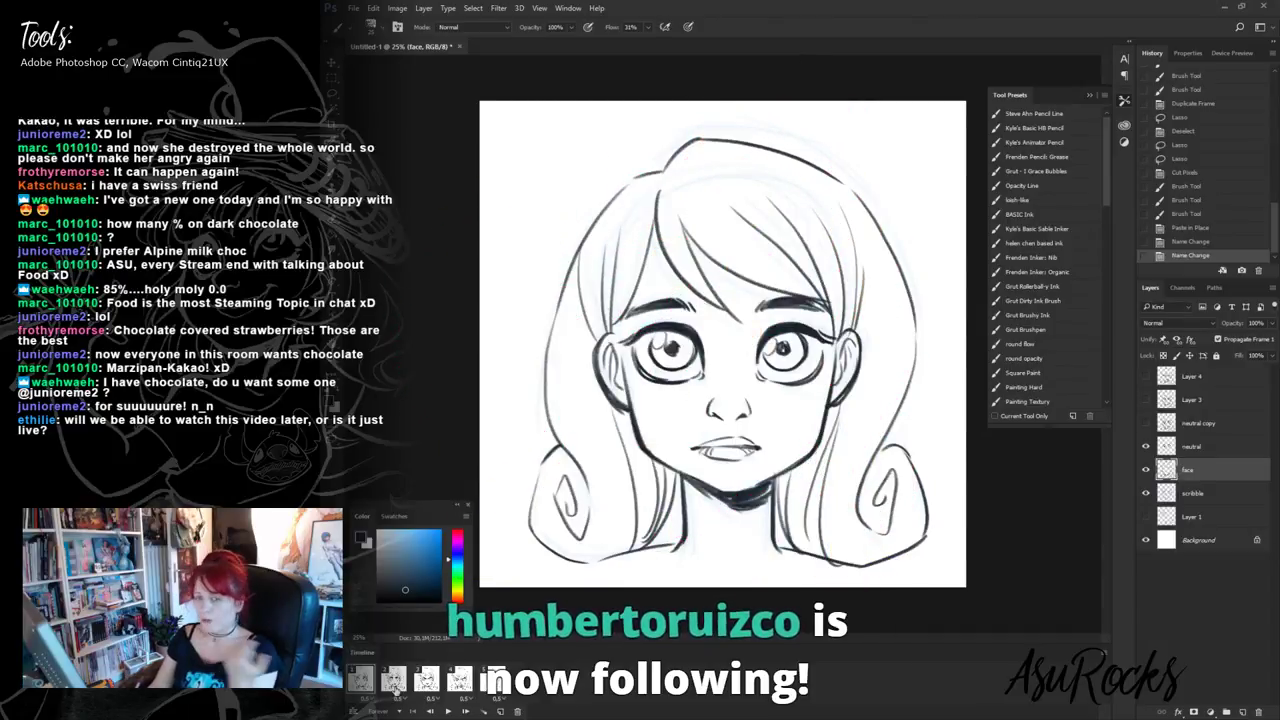
- In the fifth animation frame, show the neutral features layer and lower its opacity to 41%
left_click(393, 680)
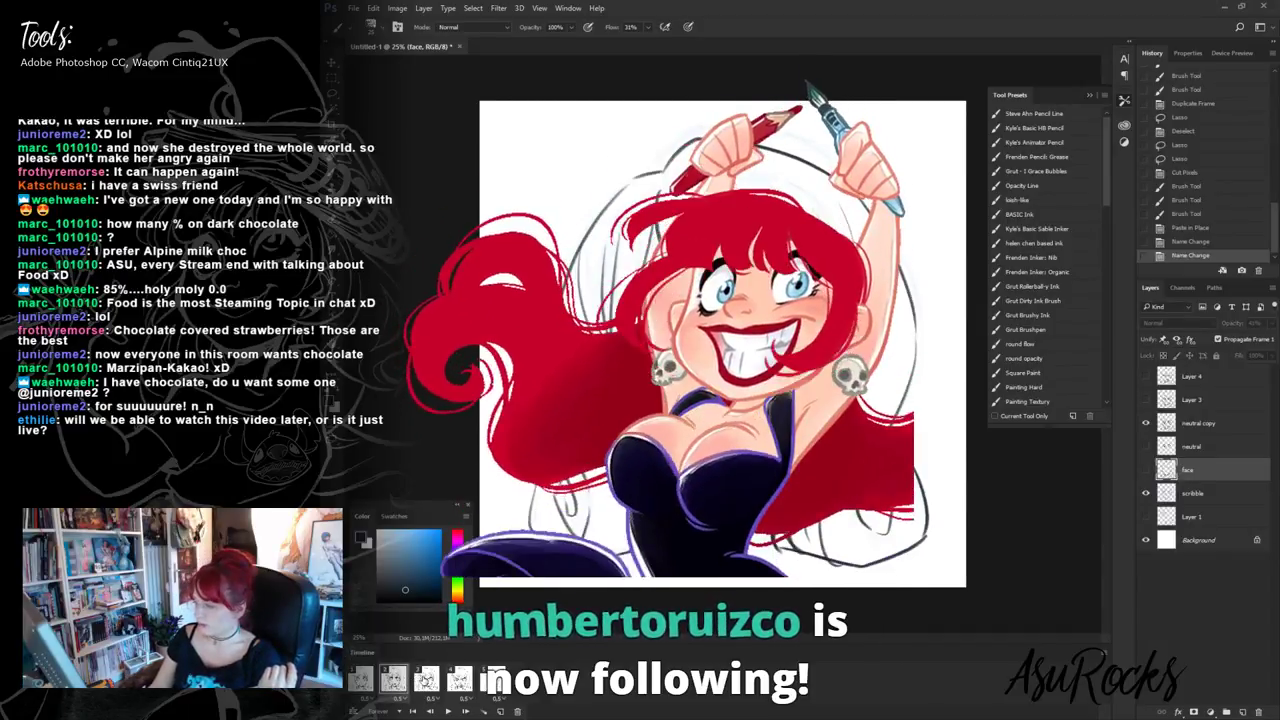
left_click(426, 680)
left_click(459, 680)
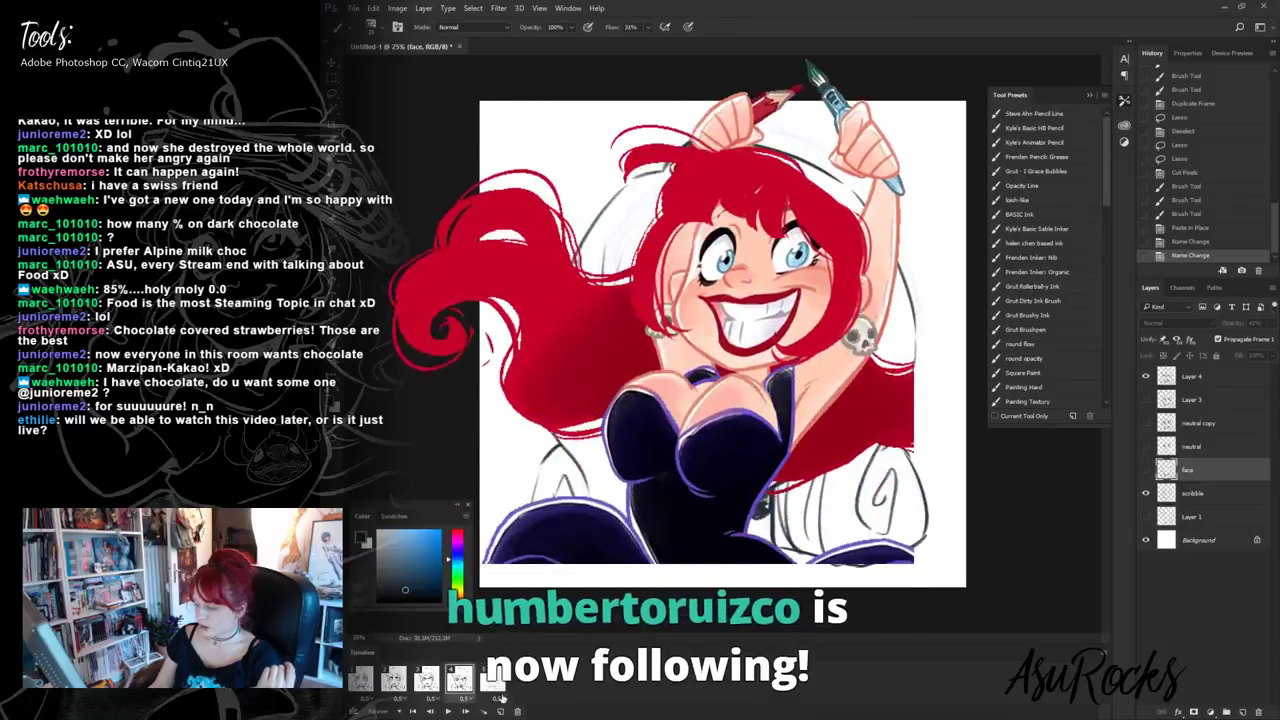
left_click(493, 680)
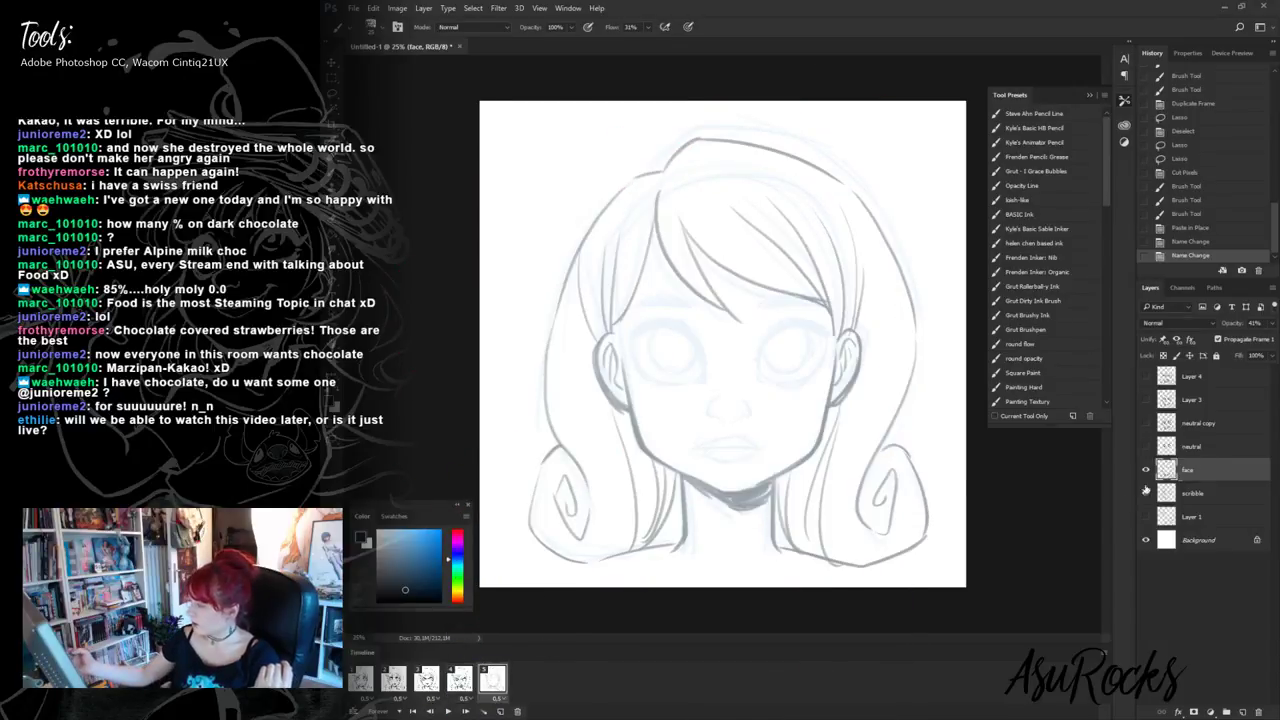
left_click(1146, 446)
left_click(1195, 447)
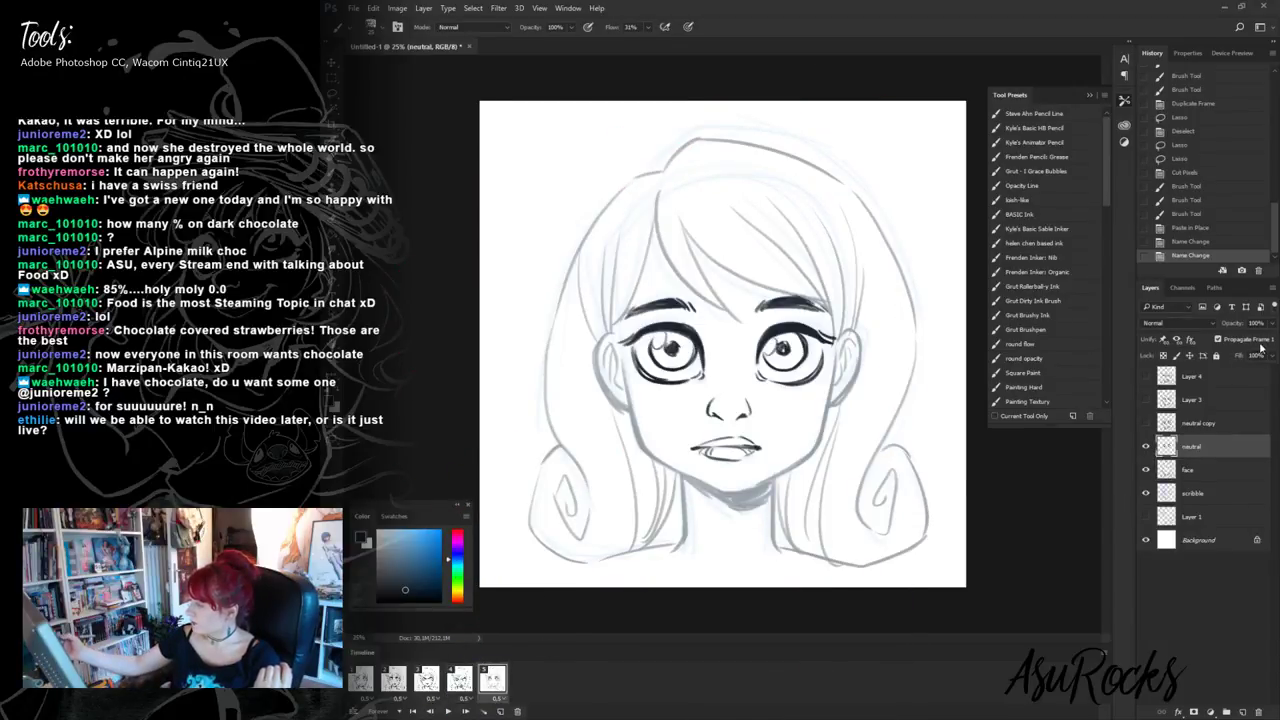
left_click(1273, 323)
left_click(1246, 340)
left_click_drag(1246, 340, 1238, 345)
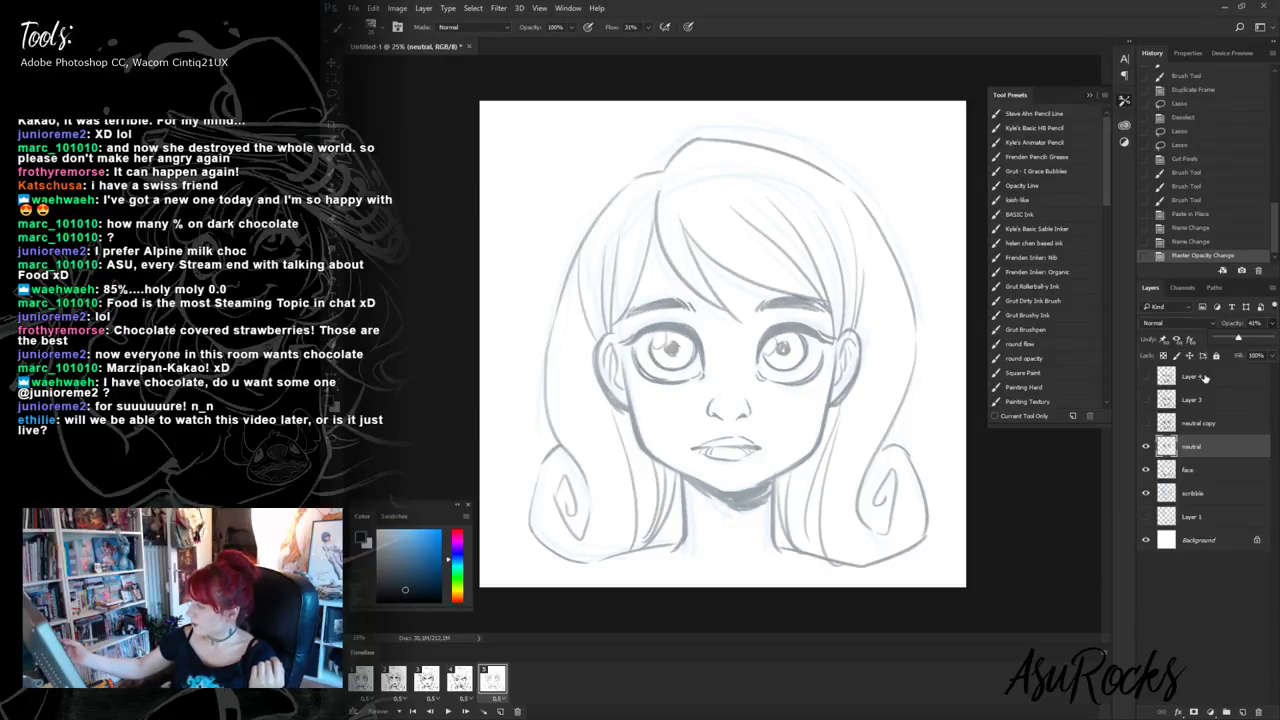
- Add a new empty layer above Layer 4 for the next expression
left_click(1205, 379)
left_click(1226, 708)
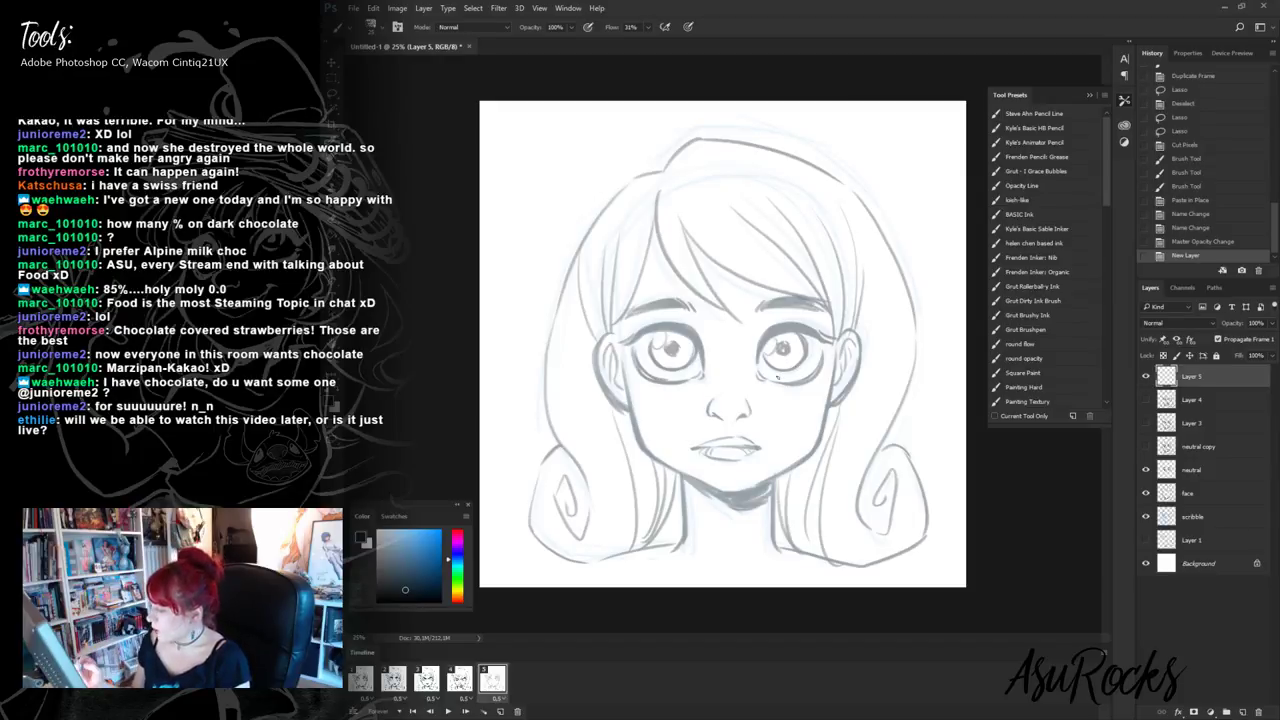
left_click(1220, 469)
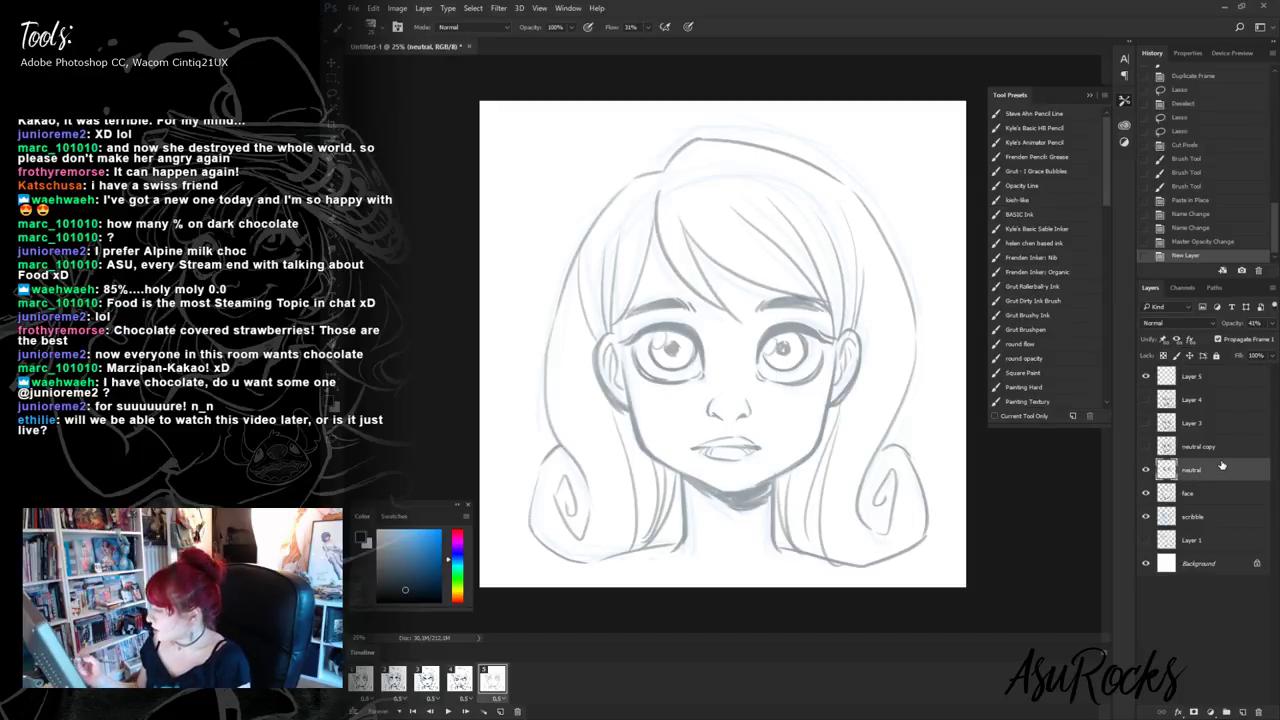
left_click_drag(690, 438, 709, 441)
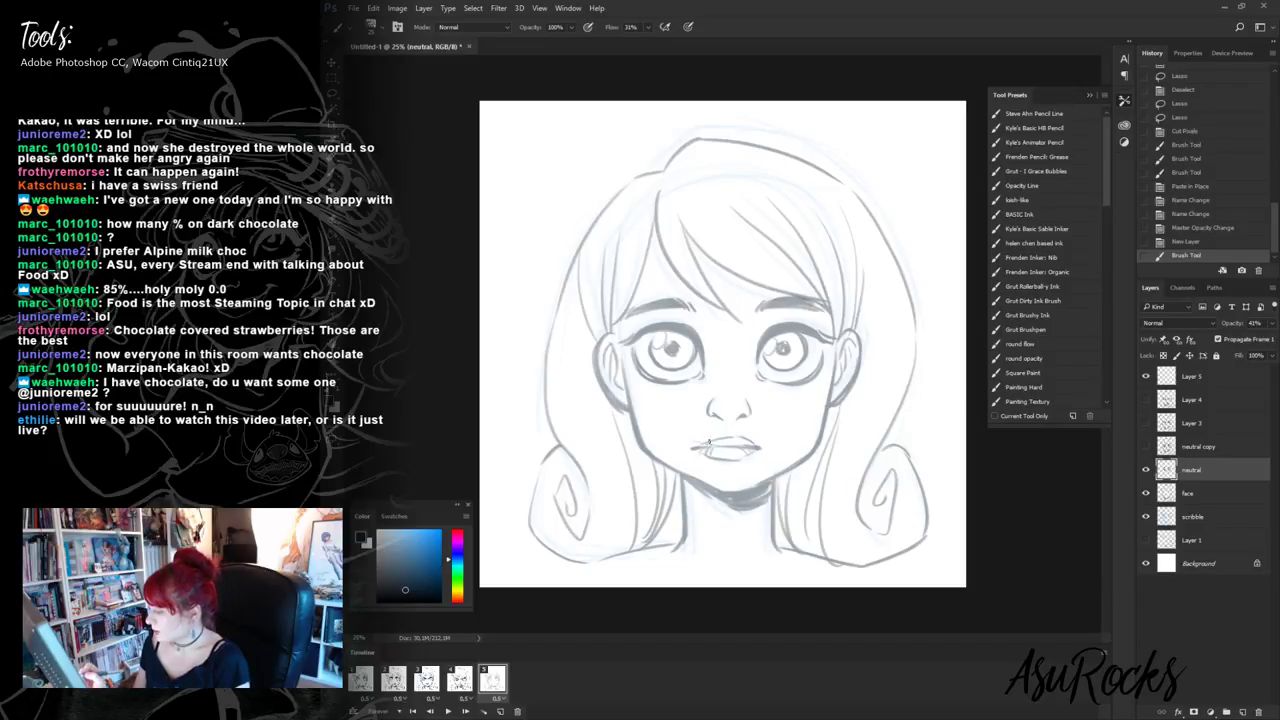
key("ctrl+z")
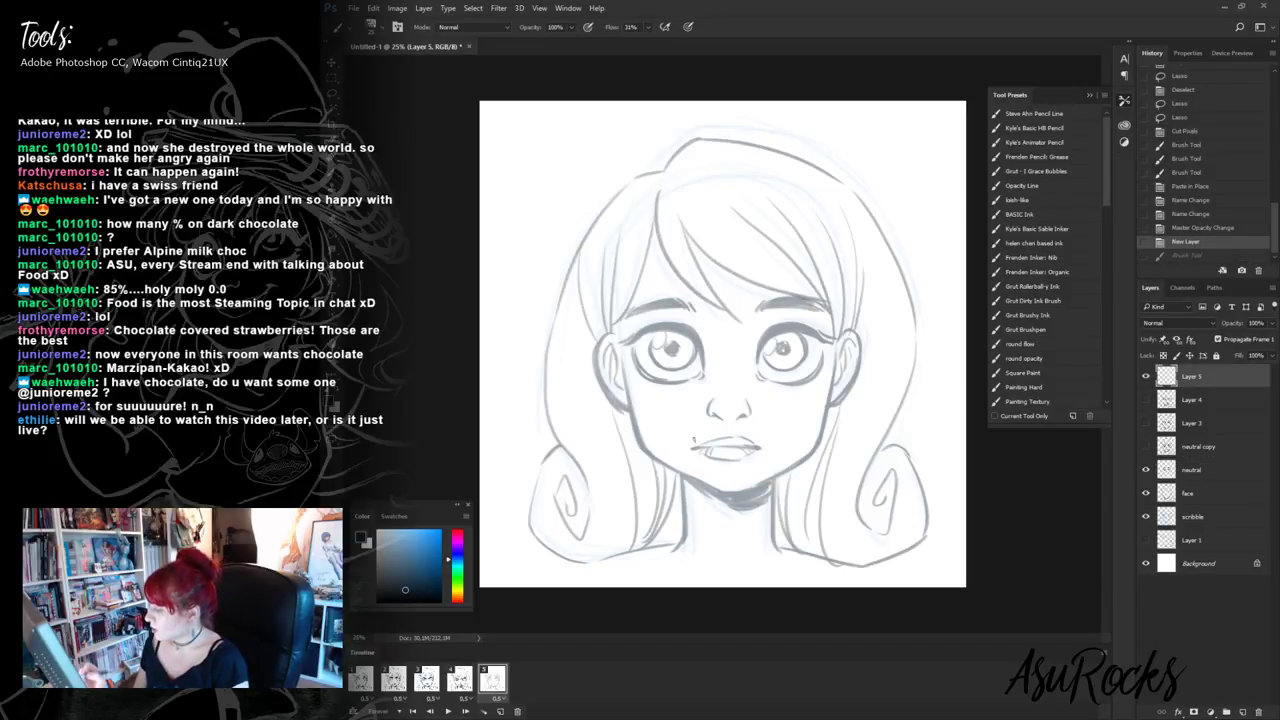
- Draw a slightly smiling mouth and the nose on Layer 5, using the faded neutral features as a guide
mouse_move(688, 439)
left_mouse_down()
mouse_move(766, 437)
mouse_move(712, 444)
mouse_move(744, 448)
mouse_move(764, 437)
left_mouse_up()
mouse_move(686, 436)
left_mouse_down()
mouse_move(767, 434)
mouse_move(710, 452)
mouse_move(740, 460)
mouse_move(764, 442)
left_mouse_up()
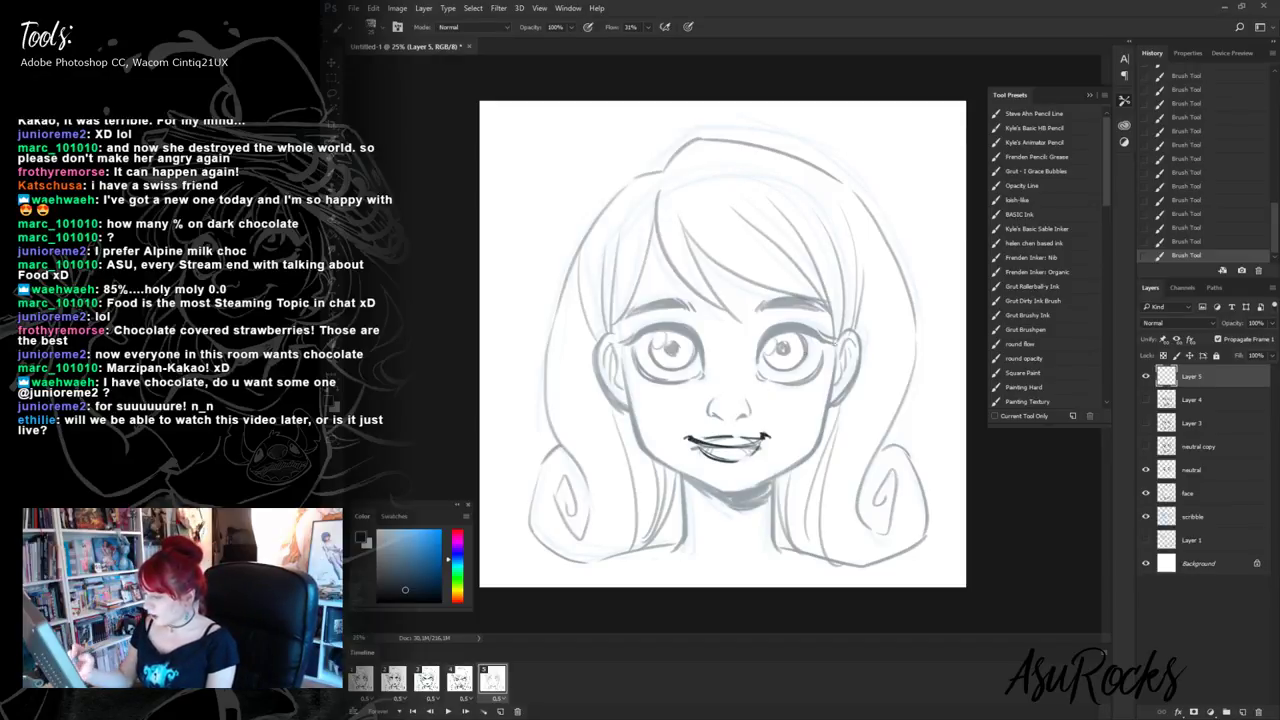
mouse_move(714, 401)
left_mouse_down()
mouse_move(718, 420)
mouse_move(748, 414)
mouse_move(748, 400)
left_mouse_up()
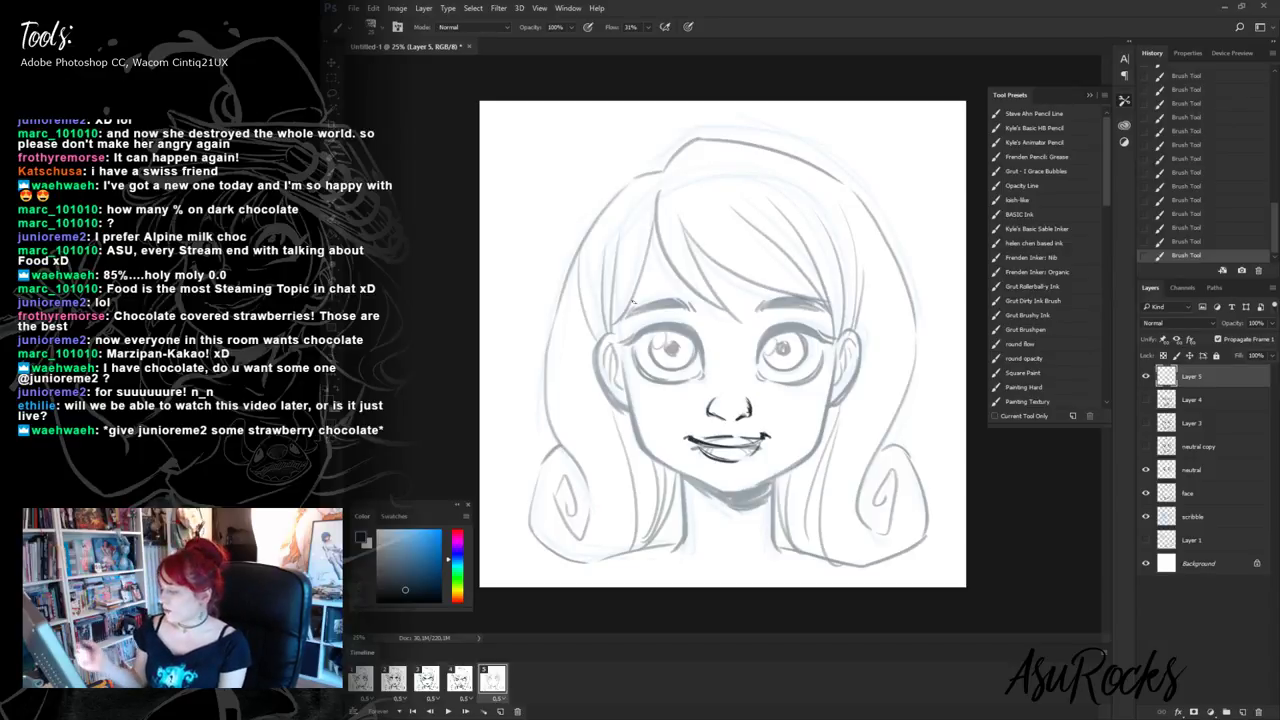
- Compare Layer 5 with the neutral face by toggling its visibility, and rework the nostril line of the nose
left_click(1145, 376)
left_click(1145, 376)
left_click(1145, 376)
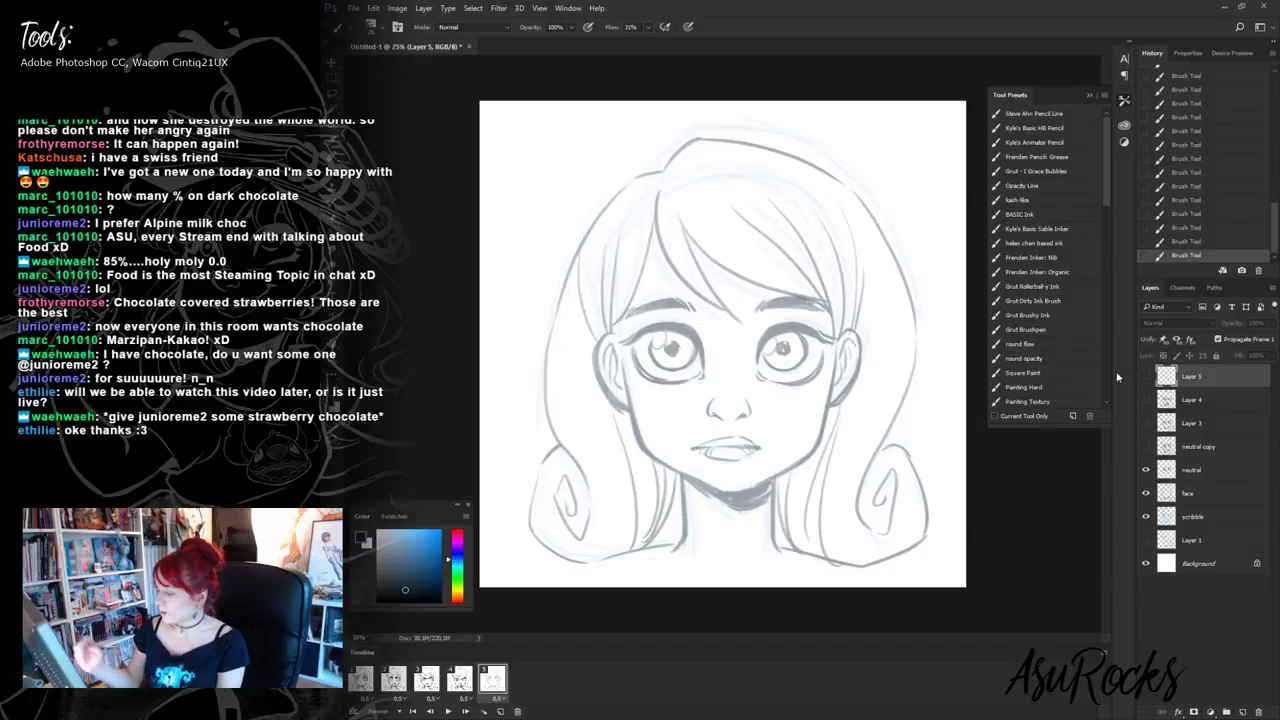
left_click(1146, 376)
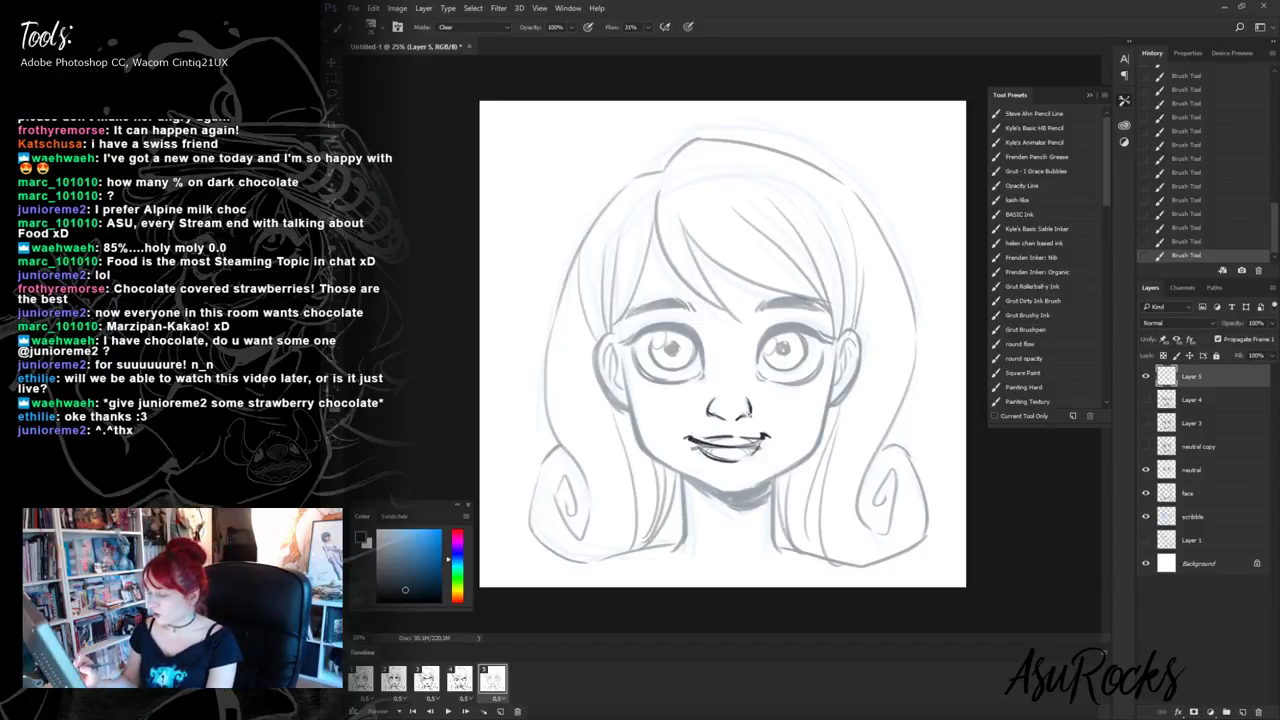
left_click_drag(738, 419, 751, 416)
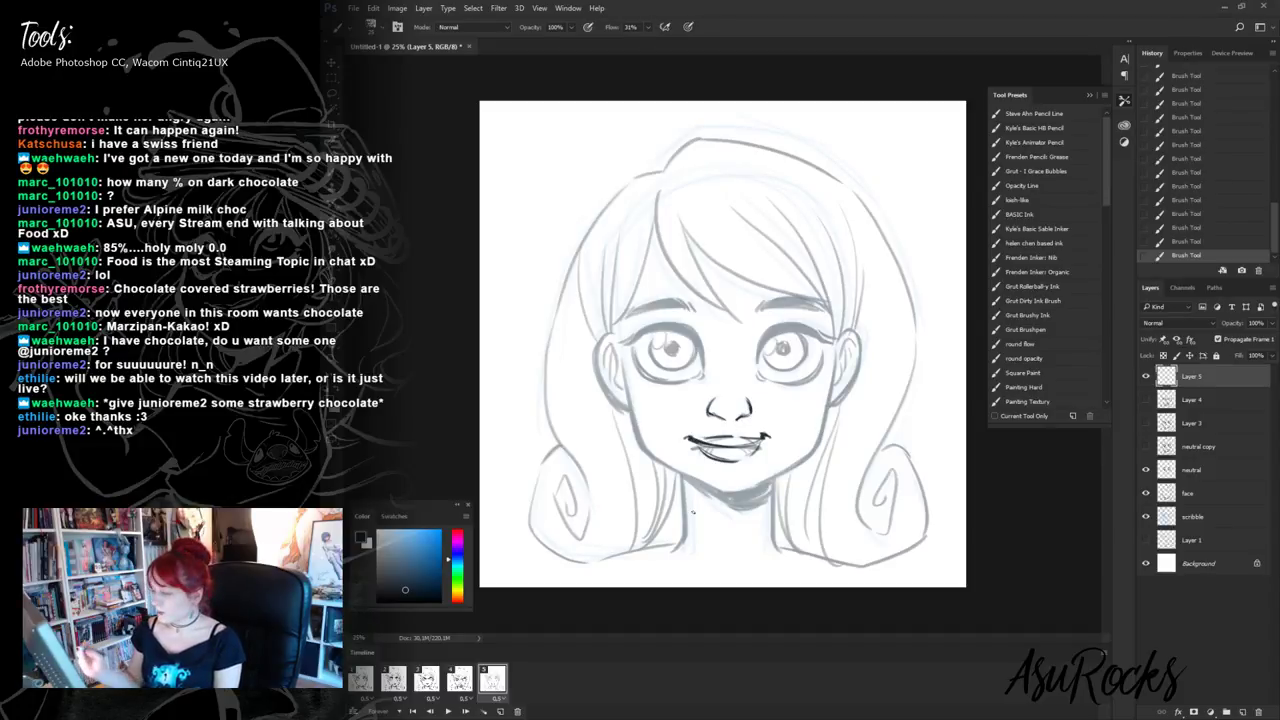
- Paint both eyebrows as thick, raised arches on Layer 5, slightly above the faded neutral brows
mouse_move(762, 302)
left_mouse_down()
mouse_move(802, 292)
mouse_move(826, 304)
mouse_move(764, 296)
mouse_move(814, 296)
left_mouse_up()
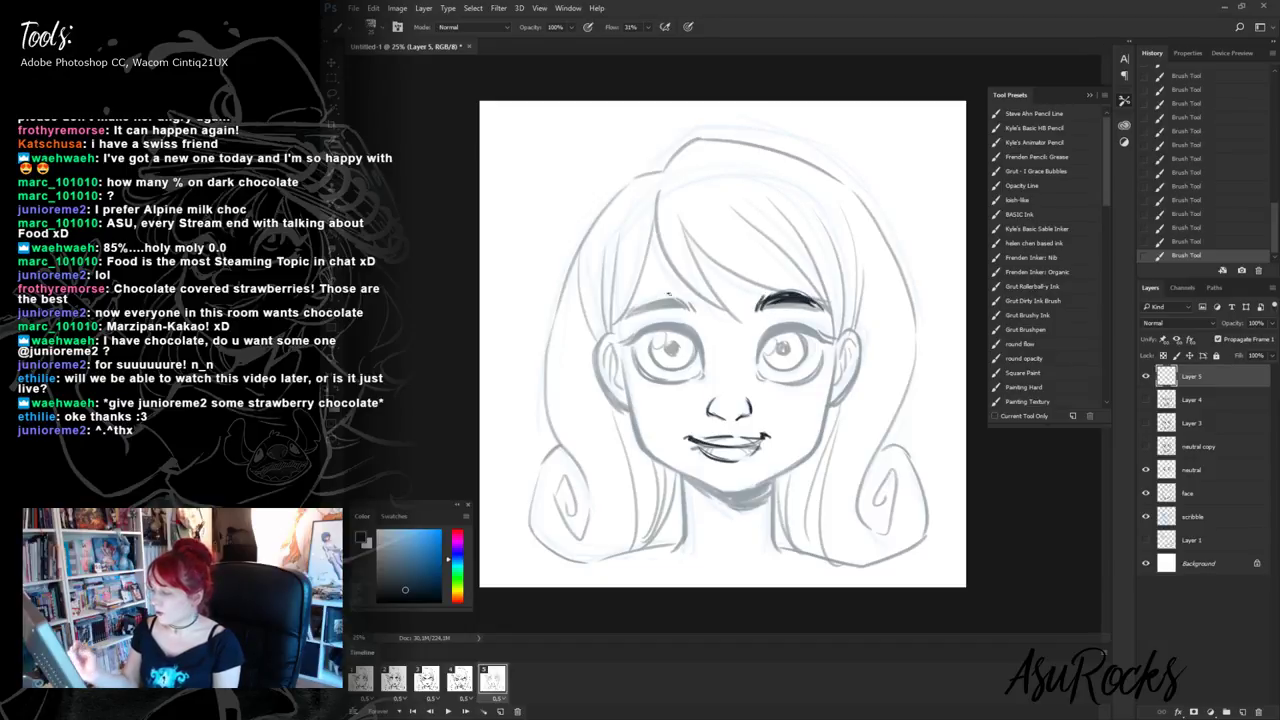
left_click_drag(636, 306, 778, 292)
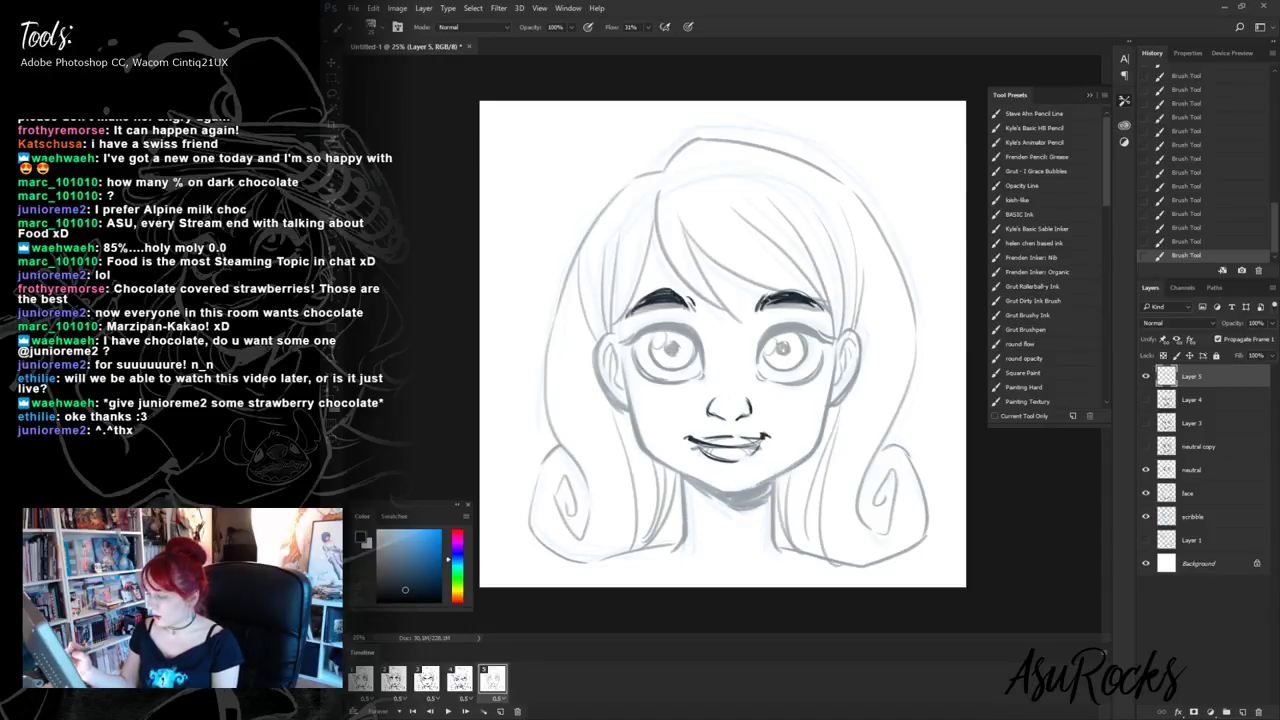
left_click_drag(678, 304, 694, 294)
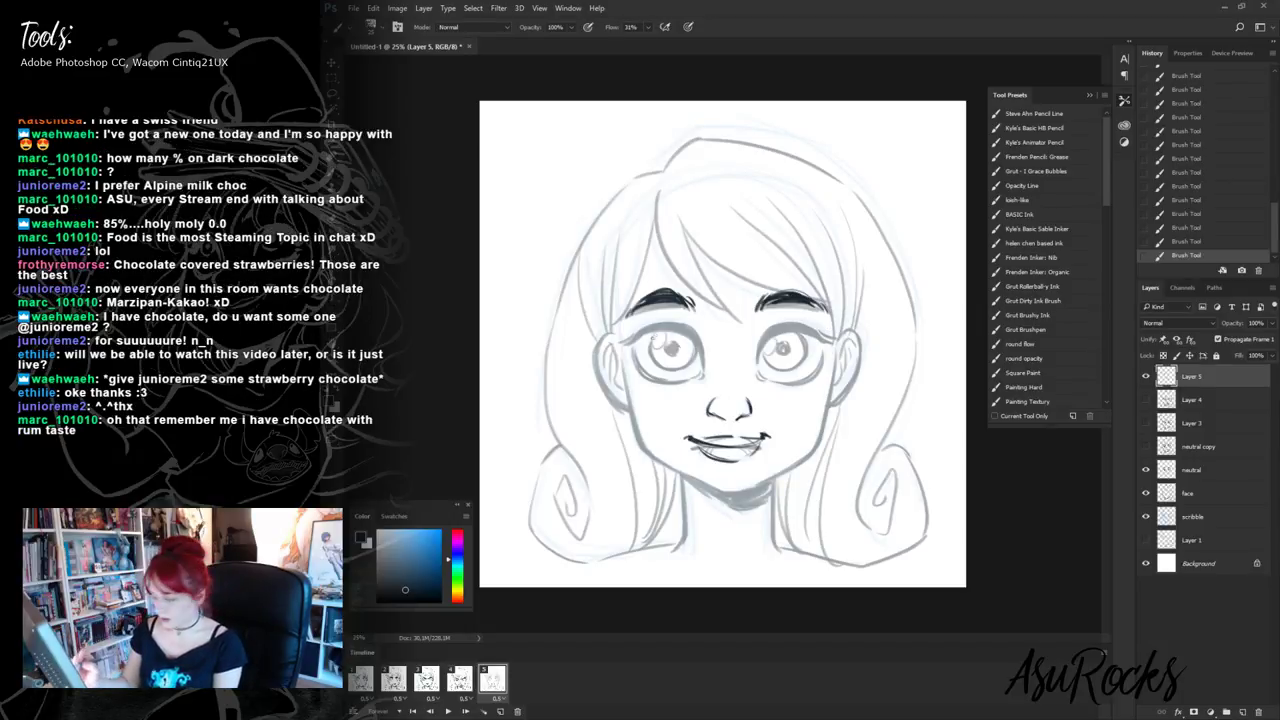
- Draw the upper lash lines and lower lid lines of both eyes on Layer 5
mouse_move(630, 338)
left_mouse_down()
mouse_move(678, 322)
mouse_move(702, 366)
mouse_move(688, 326)
mouse_move(622, 346)
mouse_move(696, 378)
mouse_move(678, 382)
mouse_move(688, 376)
mouse_move(658, 376)
mouse_move(690, 377)
mouse_move(764, 332)
mouse_move(820, 320)
mouse_move(838, 338)
left_mouse_up()
key("shift+alt+r")
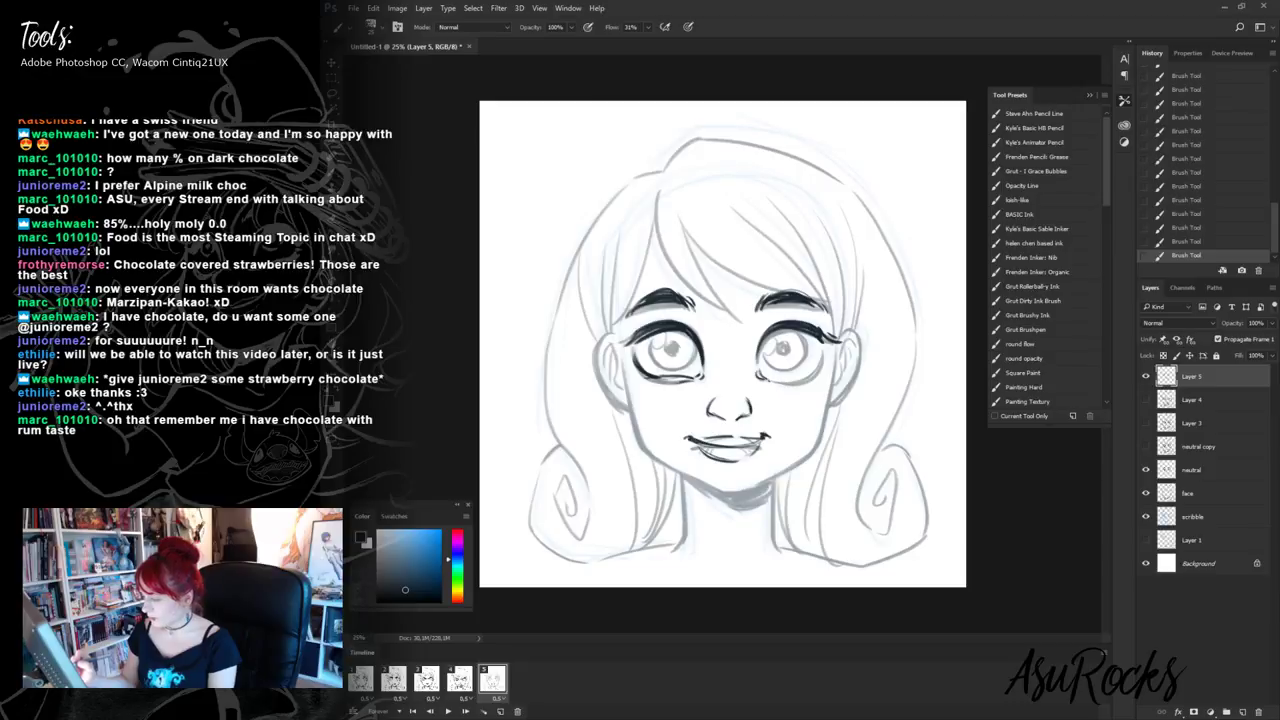
mouse_move(766, 382)
left_mouse_down()
mouse_move(806, 378)
mouse_move(826, 356)
mouse_move(786, 383)
left_mouse_up()
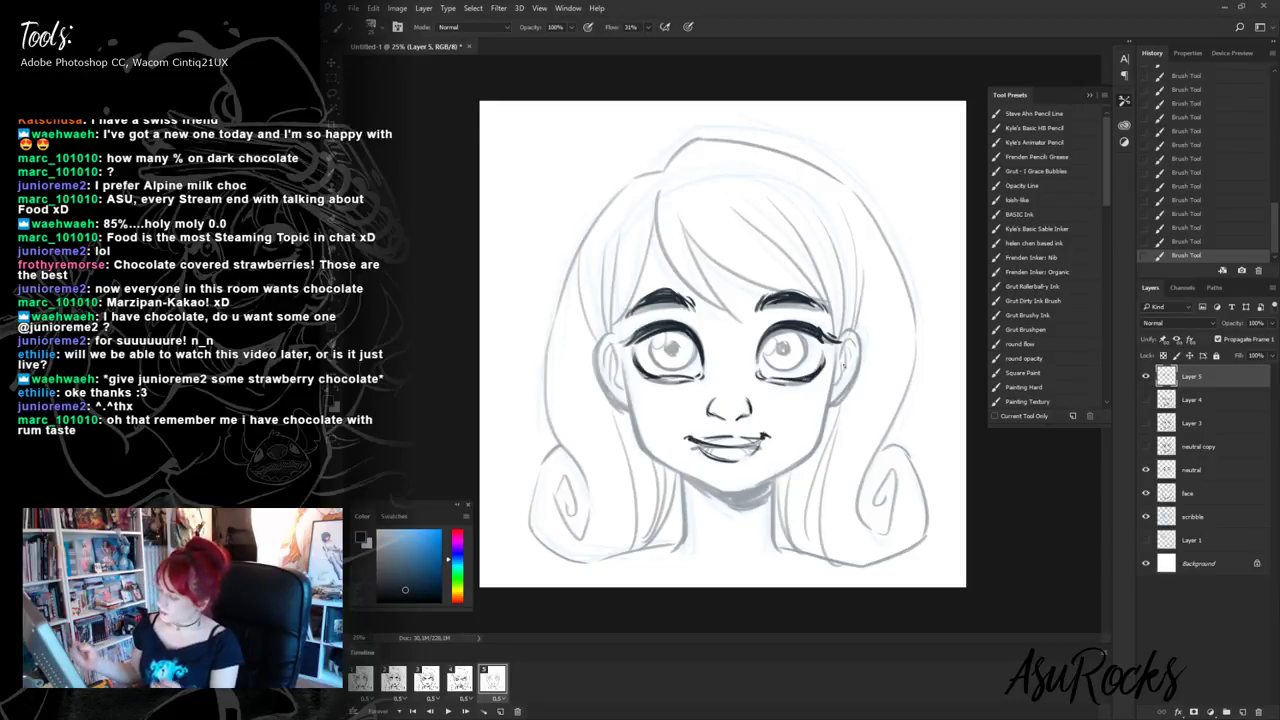
- Draw the irises and dark pupils in both eyes on Layer 5
mouse_move(650, 348)
left_mouse_down()
mouse_move(672, 372)
mouse_move(692, 370)
mouse_move(698, 350)
mouse_move(686, 368)
mouse_move(668, 334)
mouse_move(675, 349)
left_mouse_up()
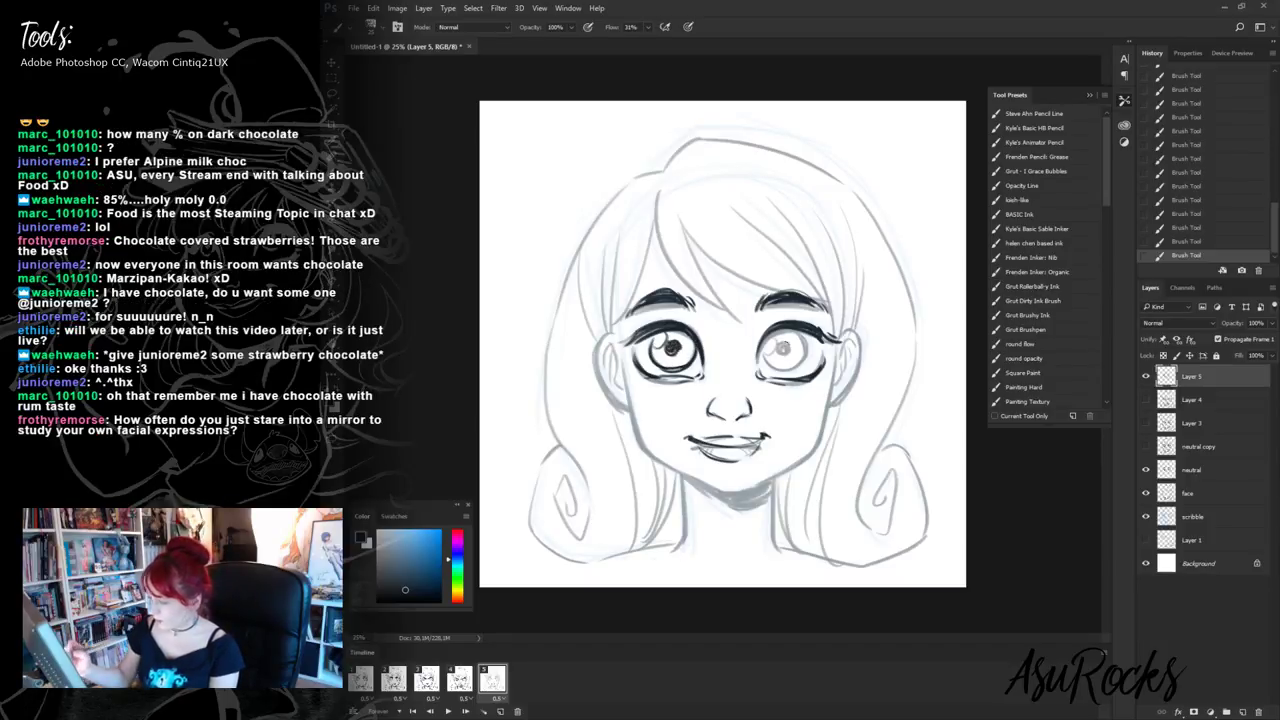
mouse_move(764, 348)
left_mouse_down()
mouse_move(778, 366)
mouse_move(806, 356)
left_mouse_up()
mouse_move(806, 358)
left_mouse_down()
mouse_move(802, 330)
mouse_move(778, 342)
mouse_move(794, 344)
left_mouse_up()
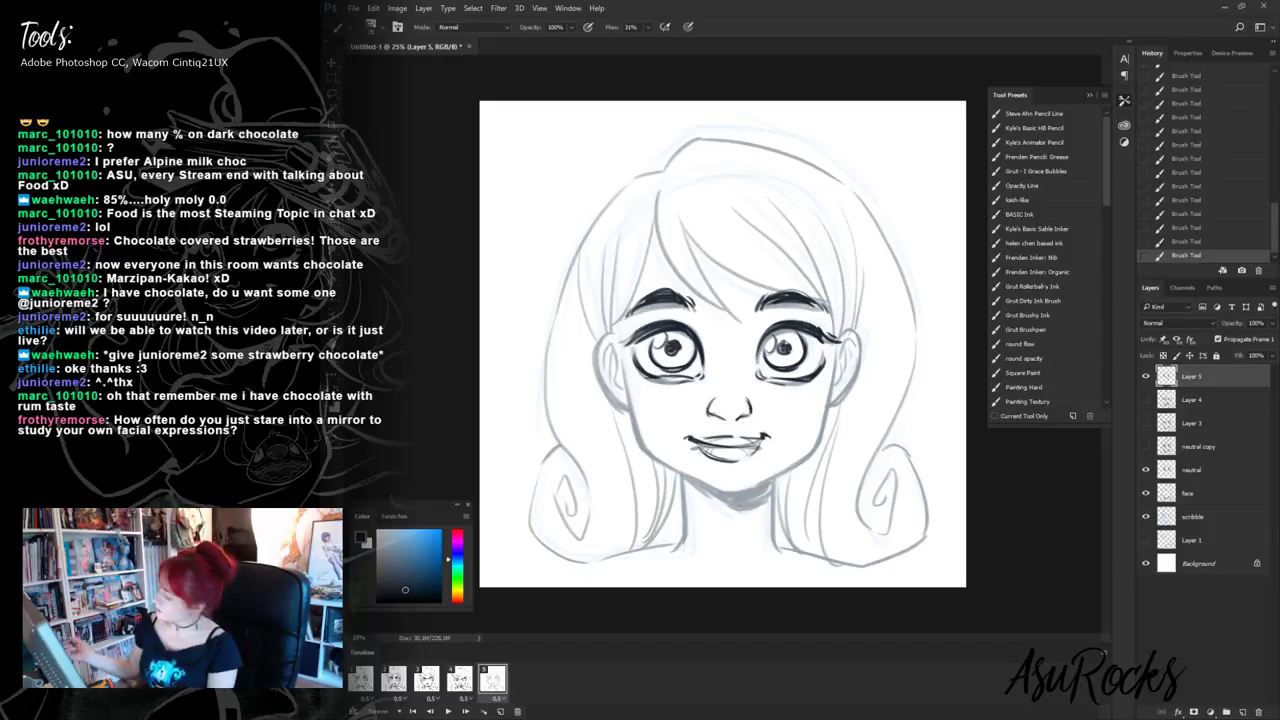
- Duplicate the face layer and move the copy directly below Layer 5
left_click(1196, 496)
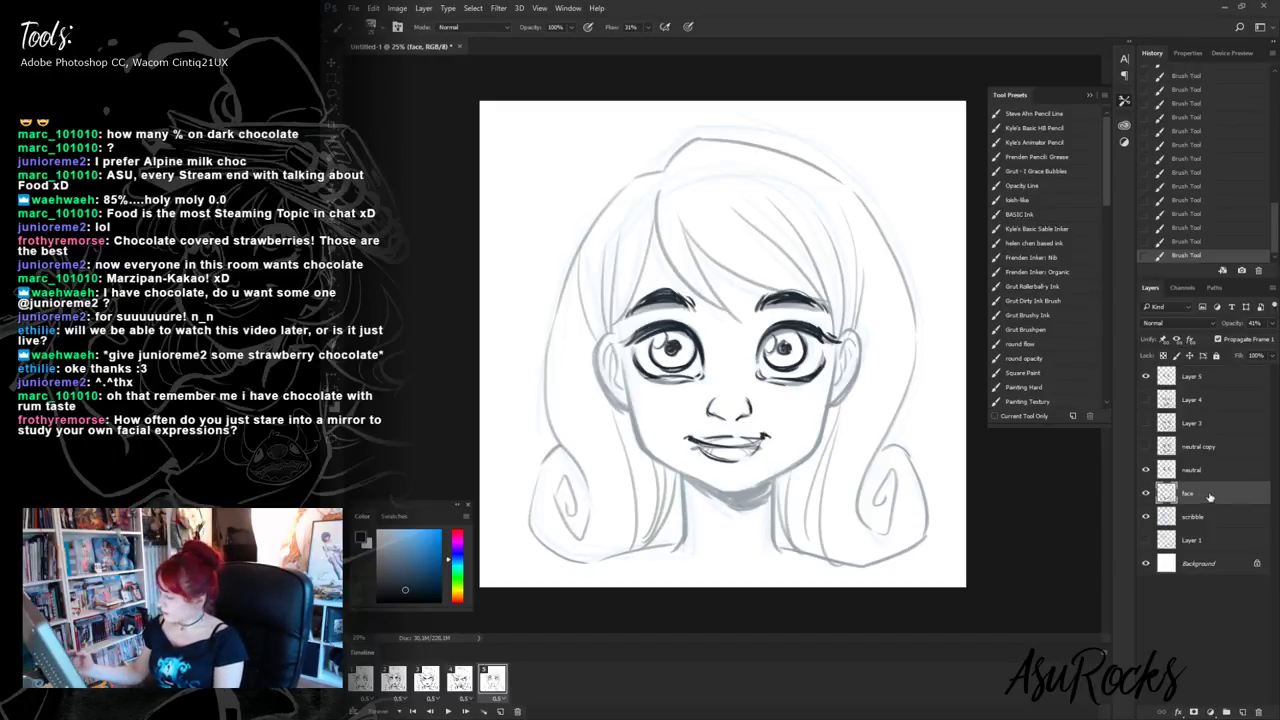
right_click(1209, 496)
left_click(1114, 226)
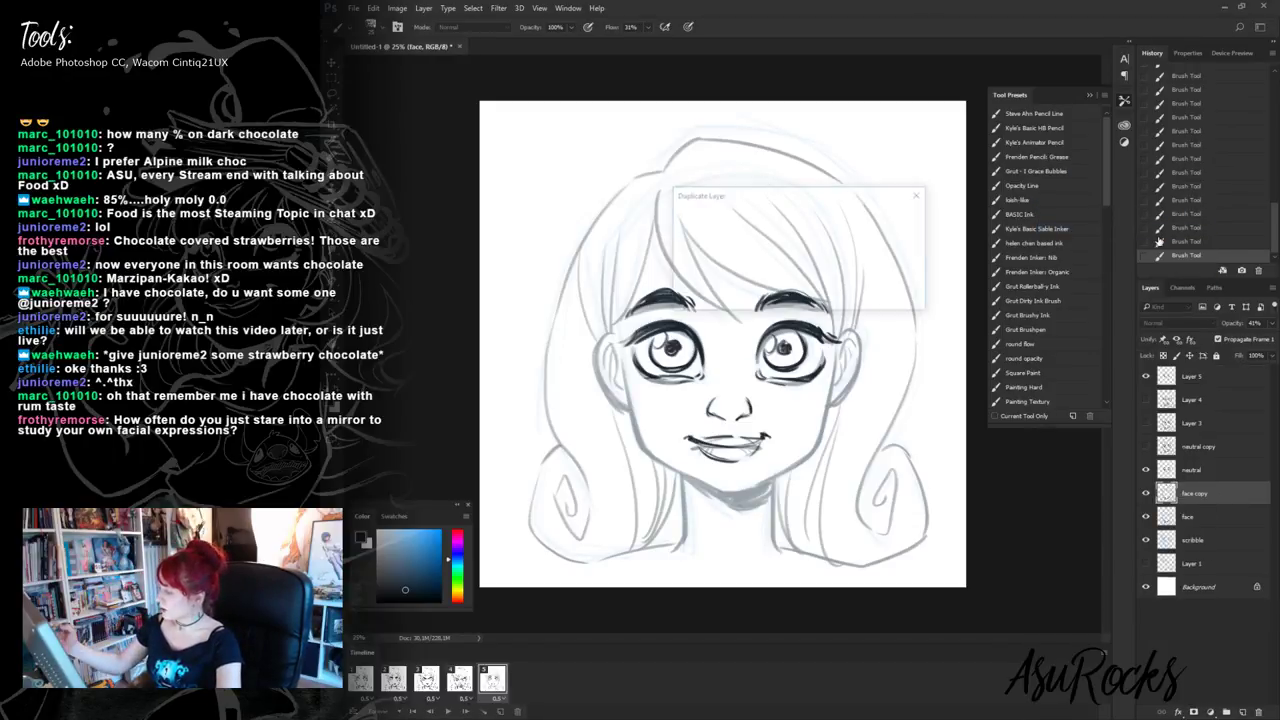
left_click_drag(1200, 493, 1198, 400)
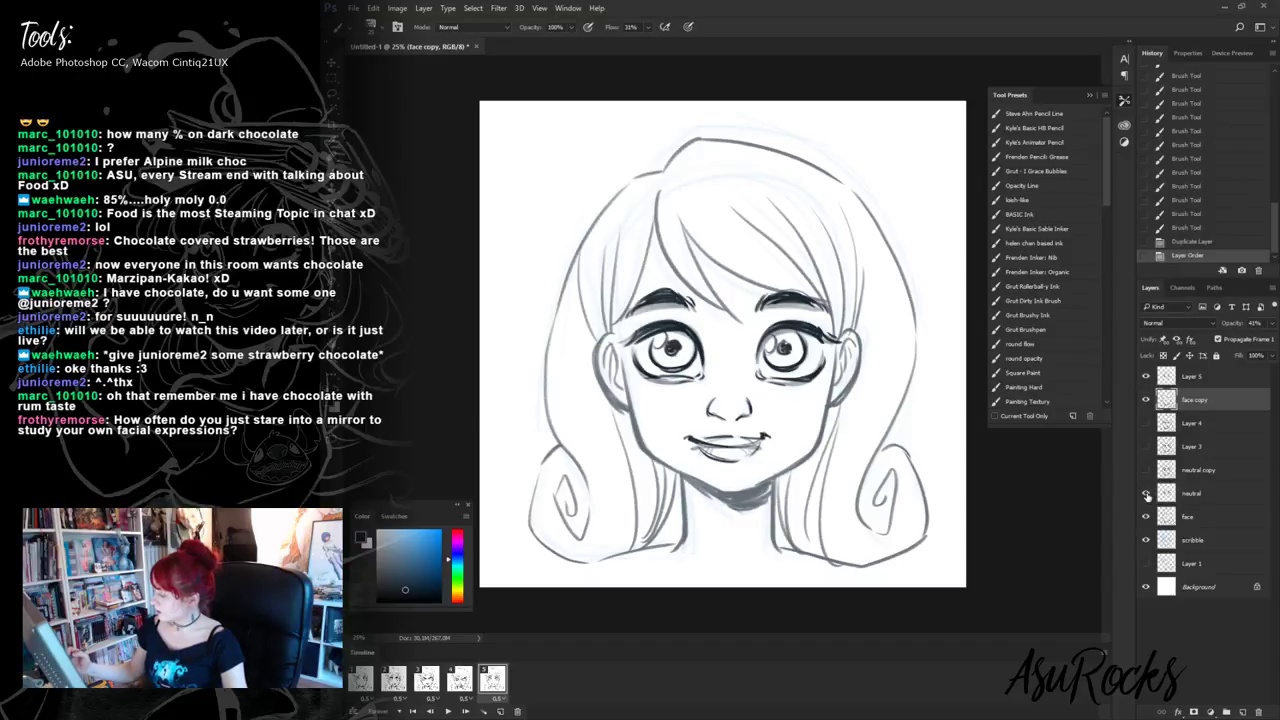
- Hide the original face layer, set the face copy's opacity to 100%, and make Layer 5 active again
left_click(1146, 516)
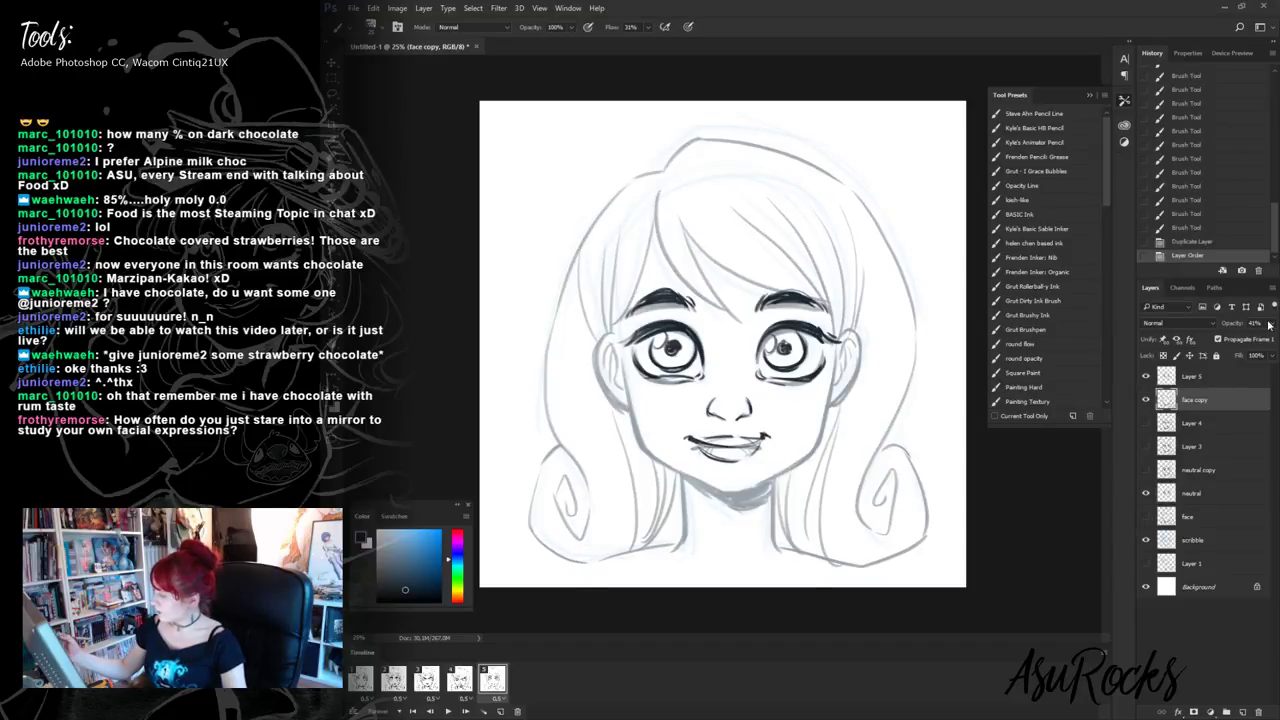
left_click(1269, 324)
left_click(1269, 324)
left_click(1269, 324)
left_click(1269, 324)
left_click(1270, 325)
left_click(1271, 338)
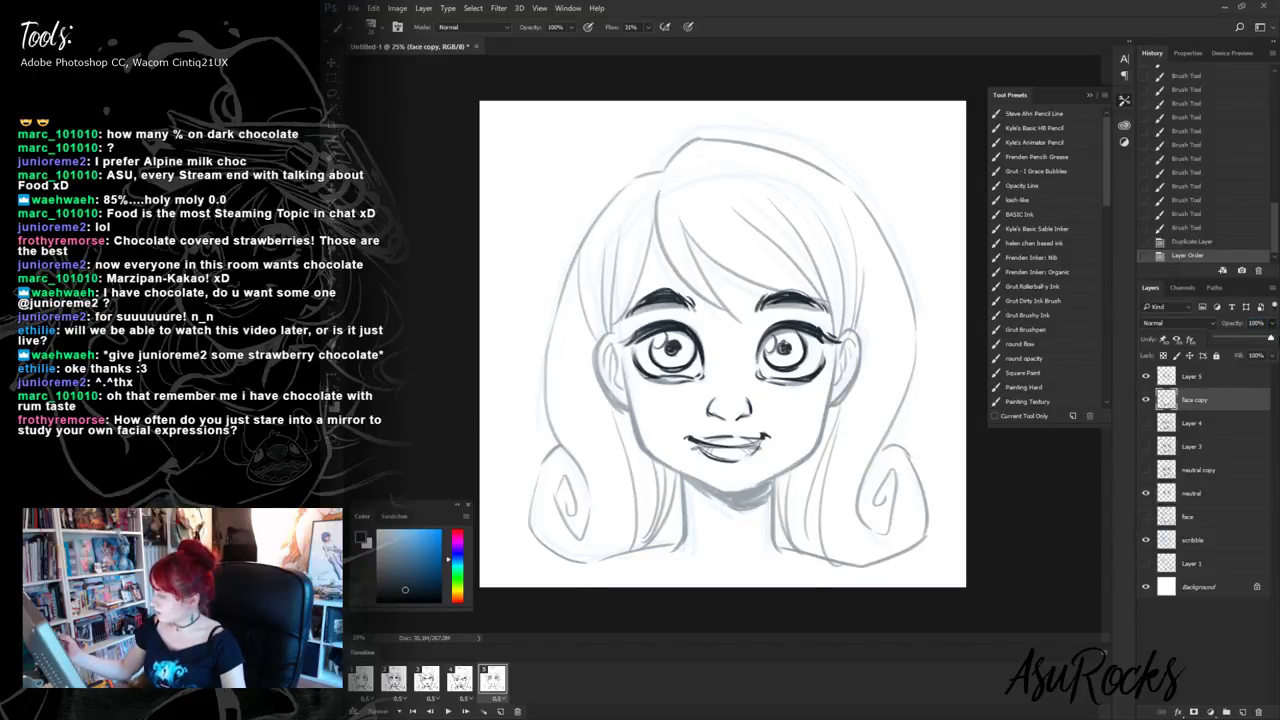
left_click(1216, 384)
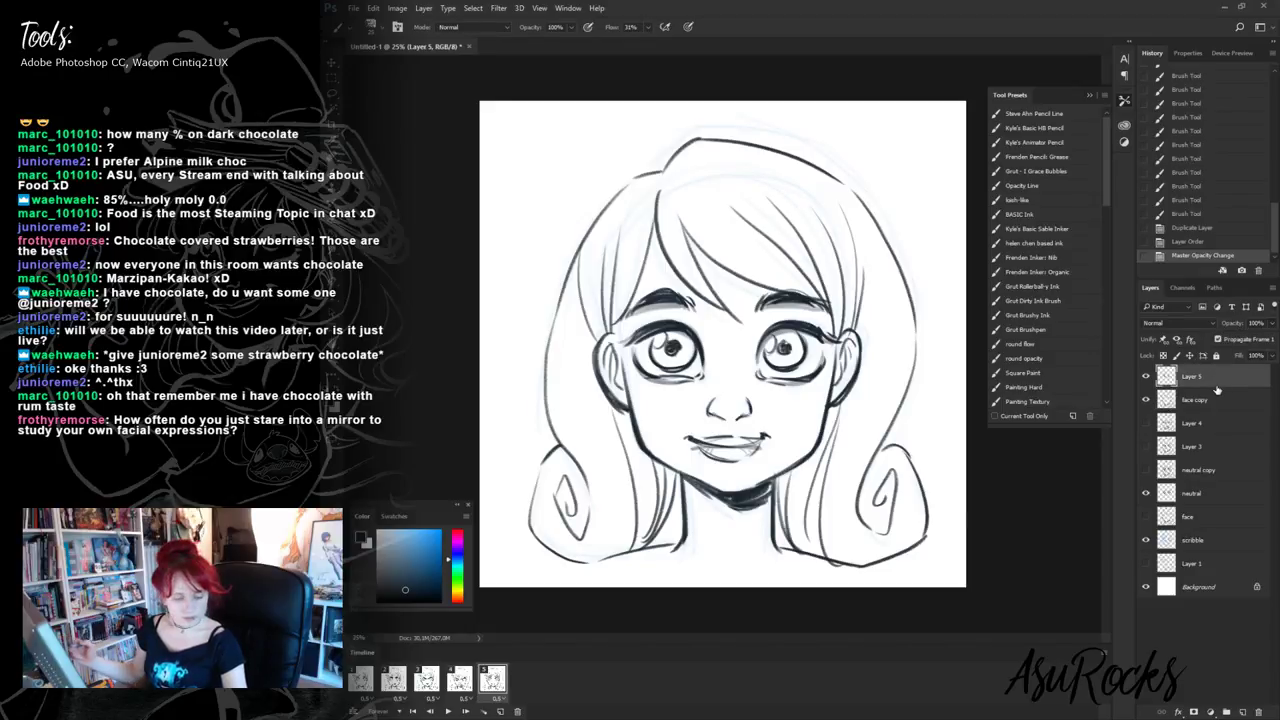
- Merge Layer 5 down into the face copy layer and hide the neutral layer
key("ctrl+e")
left_click(1146, 469)
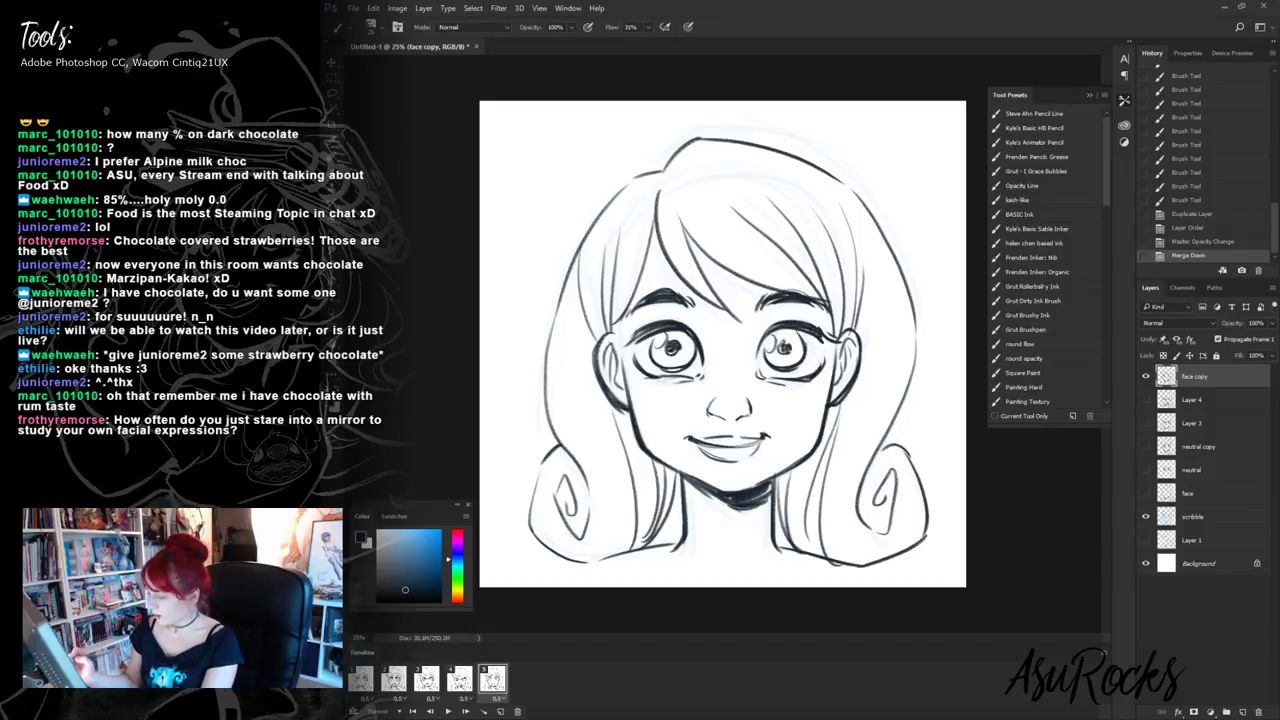
- Touch up the lash and lower lid lines of both eyes on the face copy layer
left_click_drag(824, 354, 819, 367)
left_click_drag(822, 358, 816, 370)
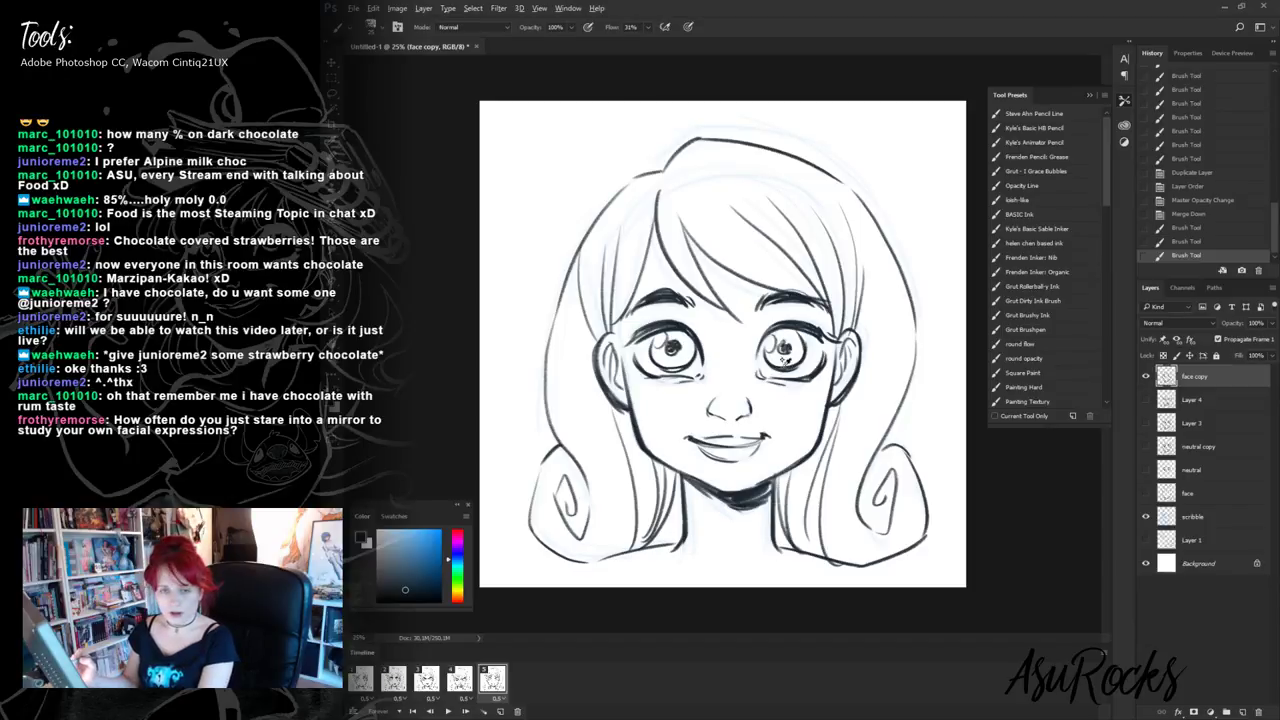
left_click_drag(638, 352, 683, 383)
- Erase and redraw the outer end of the right-hand eyebrow, and clean up the outer corner of the eye below it
key("shift+alt+r")
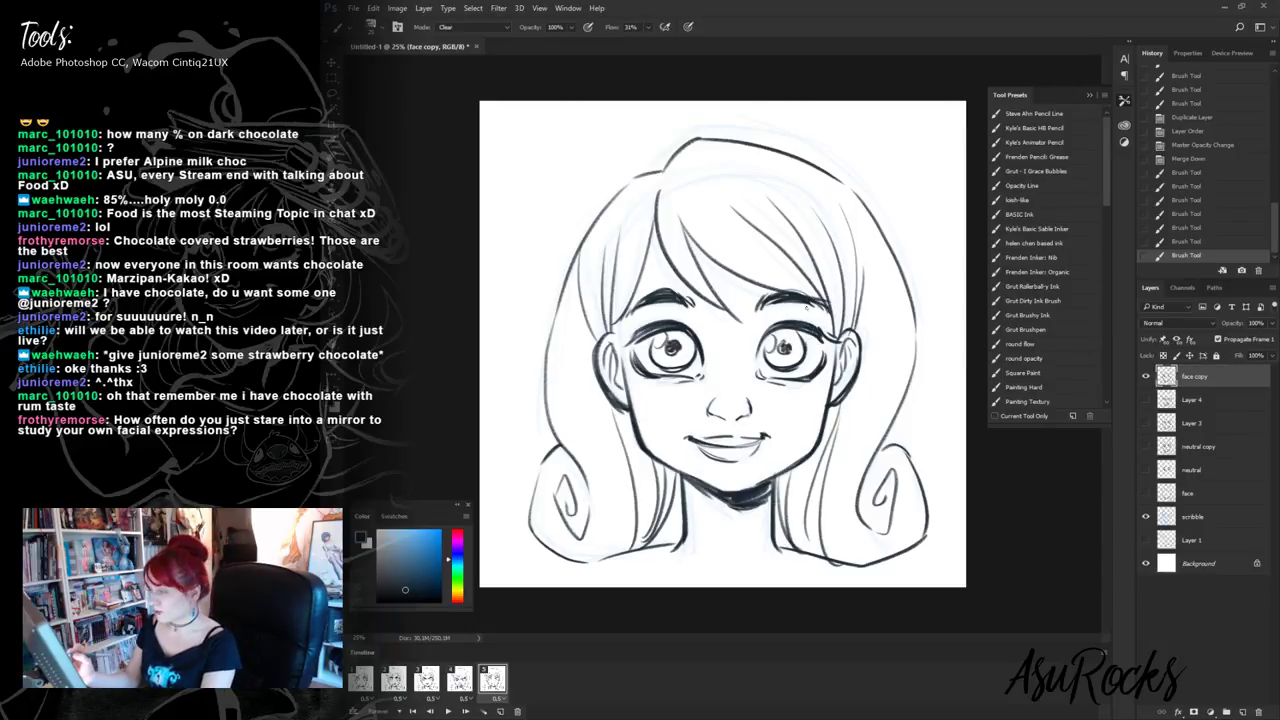
left_click_drag(807, 307, 789, 301)
mouse_move(806, 305)
left_mouse_down()
mouse_move(795, 301)
mouse_move(822, 310)
left_mouse_up()
key("shift+alt+n")
left_click_drag(812, 305, 822, 309)
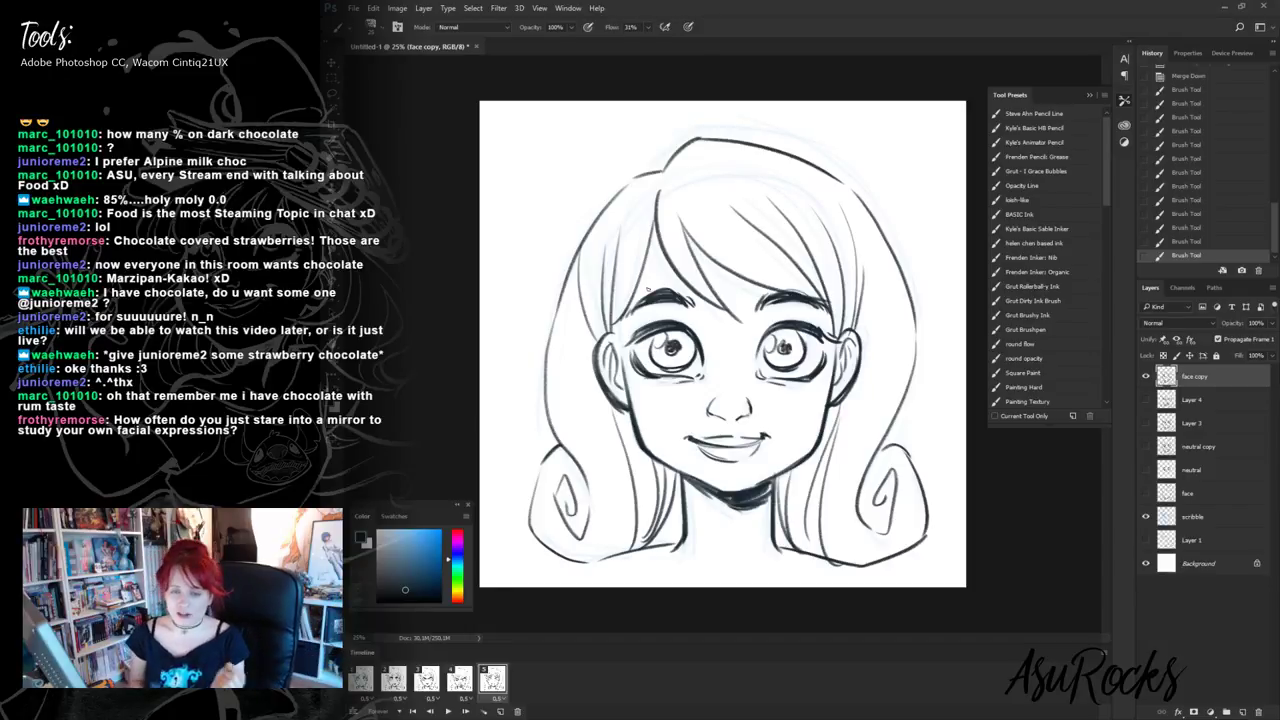
key("shift+alt+r")
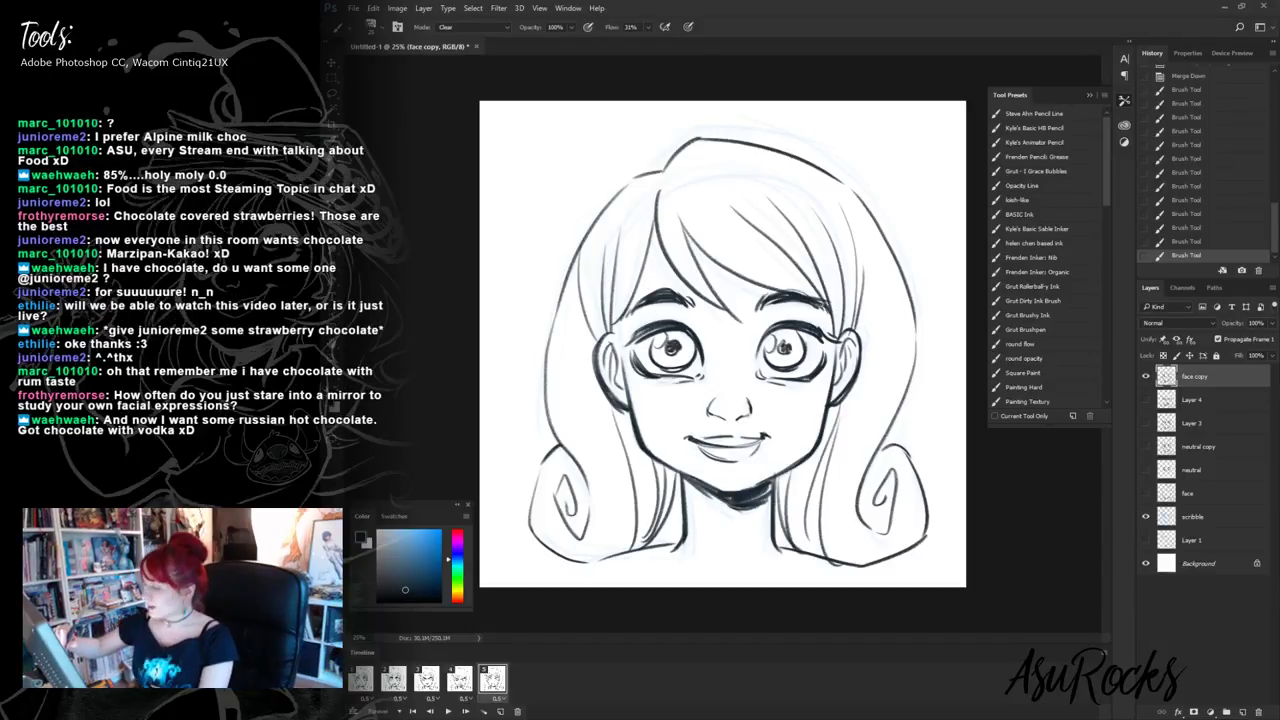
left_click(831, 345)
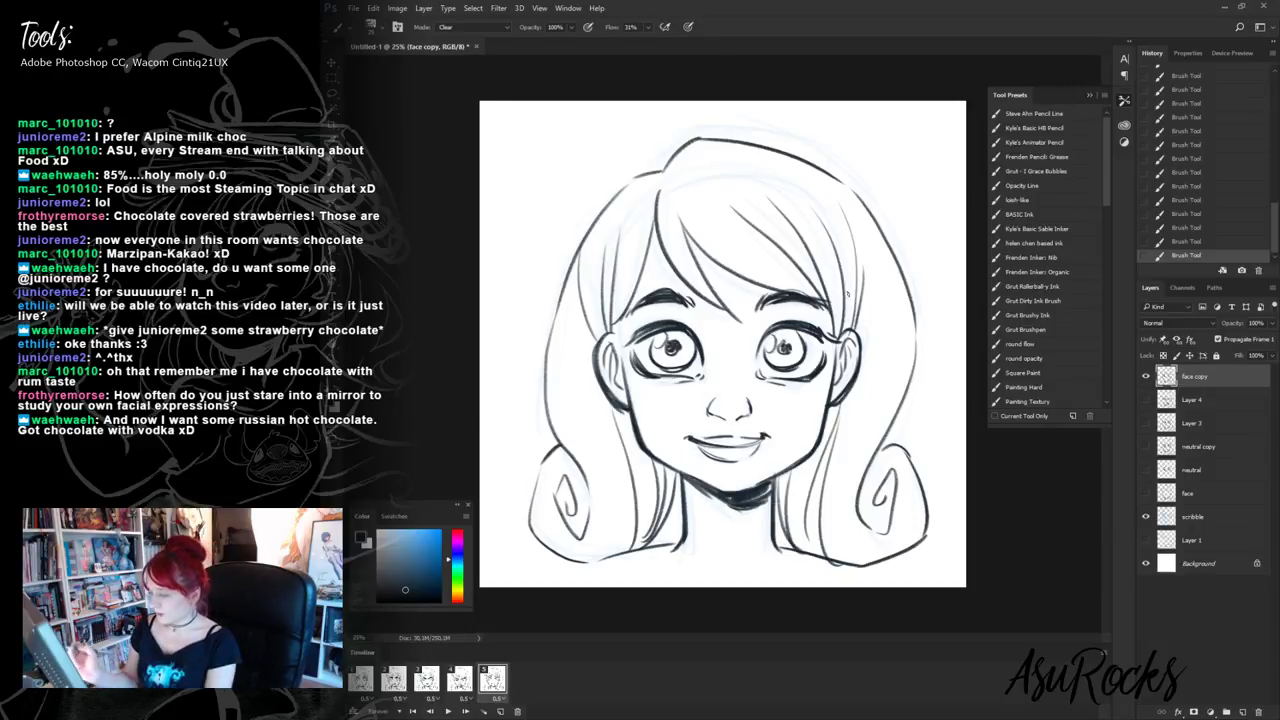
key("alt+shift+n")
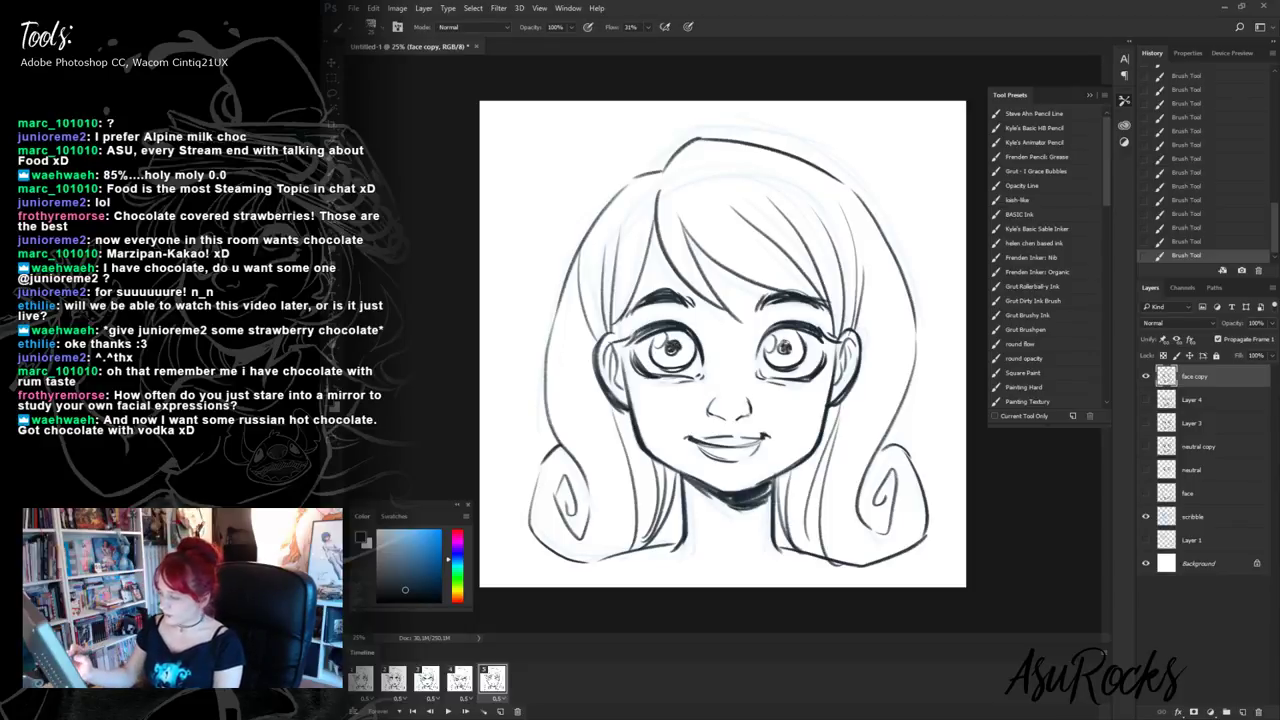
- Compare the neutral expression in frame 1 with the smiling expression in frame 5
left_click(362, 678)
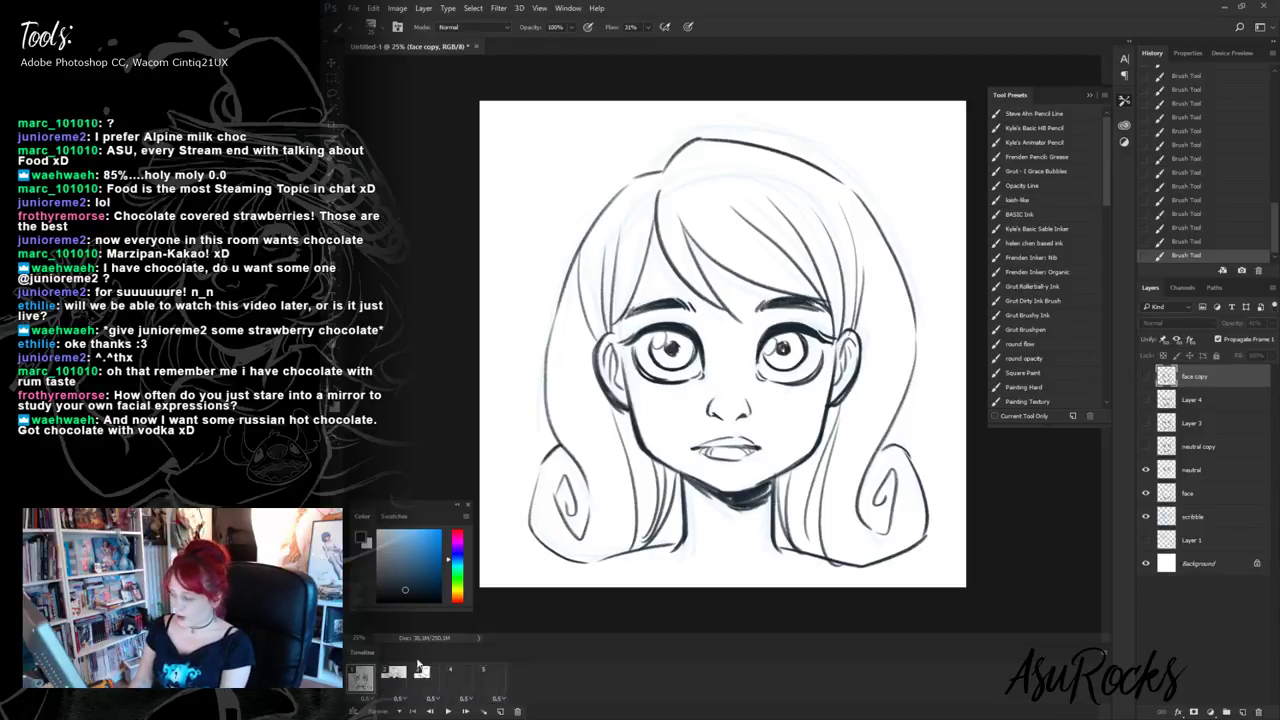
left_click(493, 680)
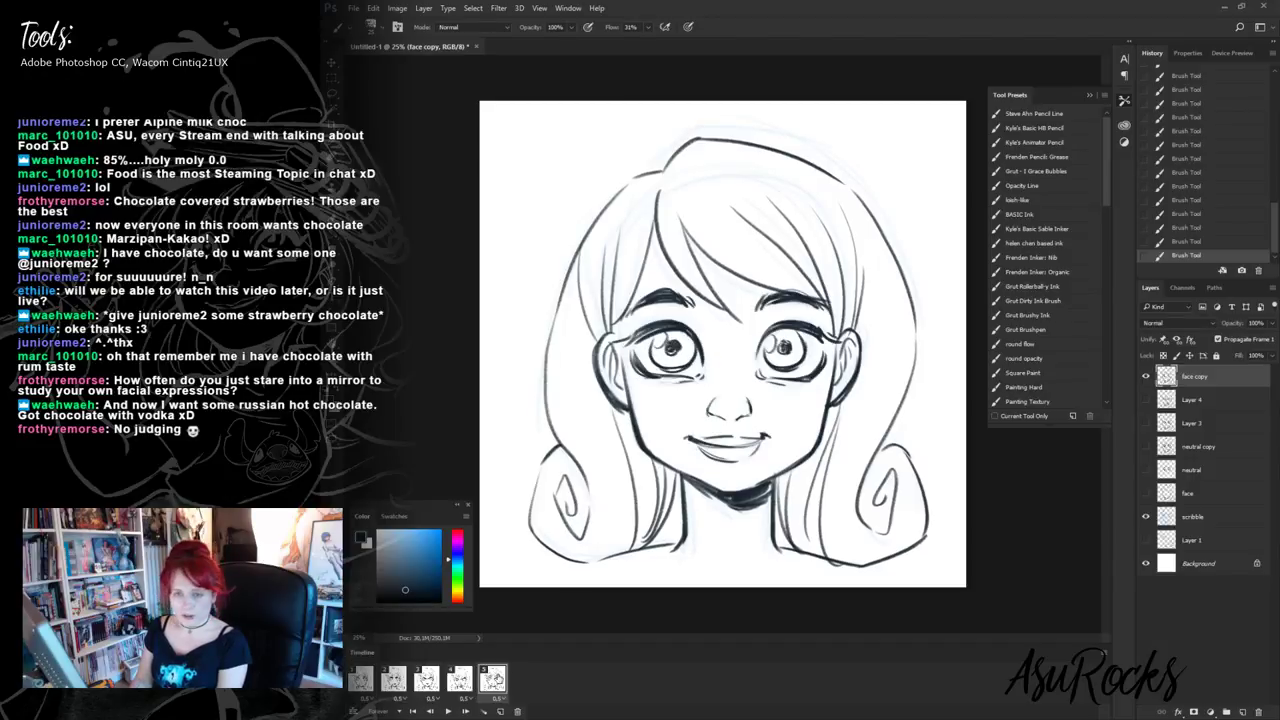
left_click(360, 679)
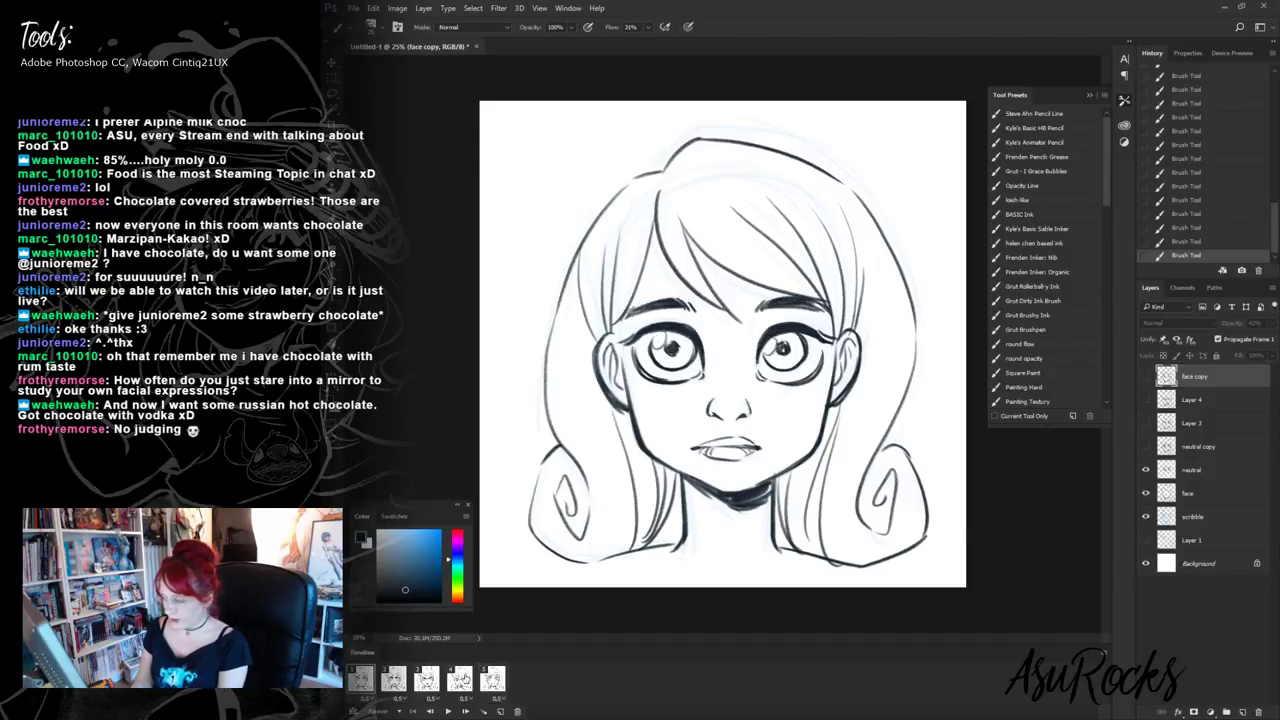
left_click(487, 681)
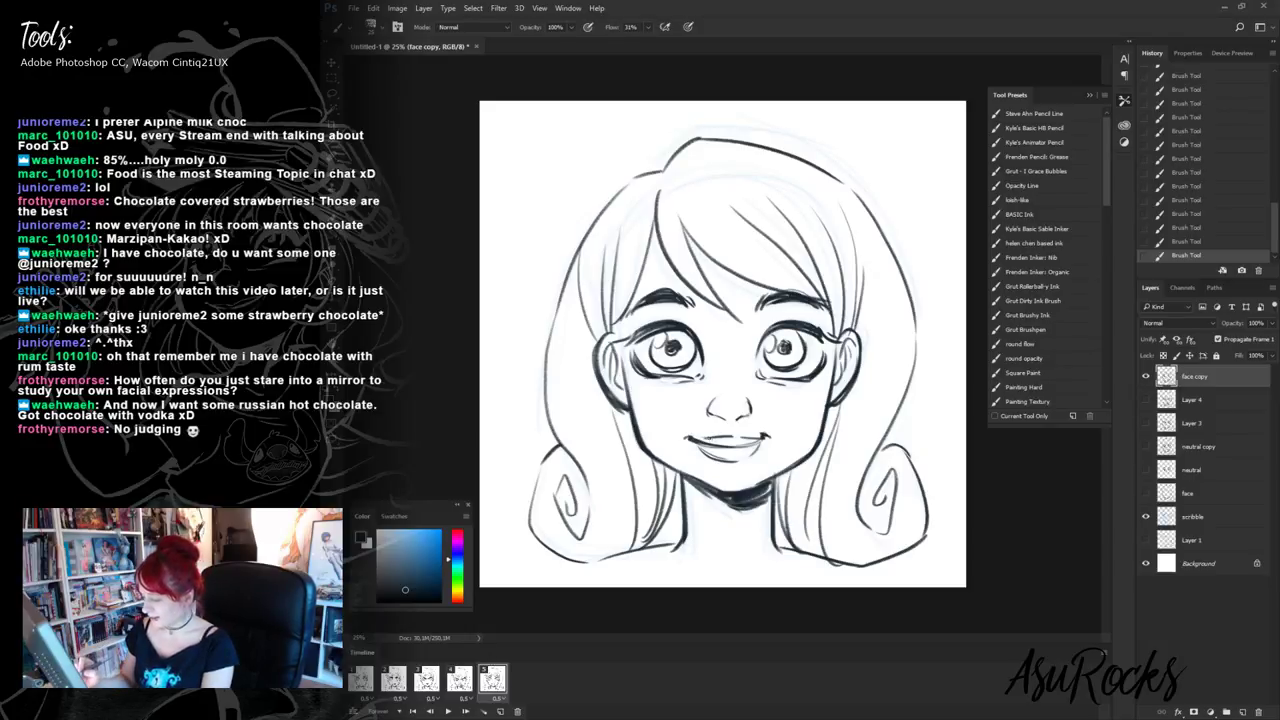
- Add a short stroke between the lips and sketch a tiny smiling face with upward arrows in the canvas's upper-left corner
left_click_drag(704, 442, 718, 438)
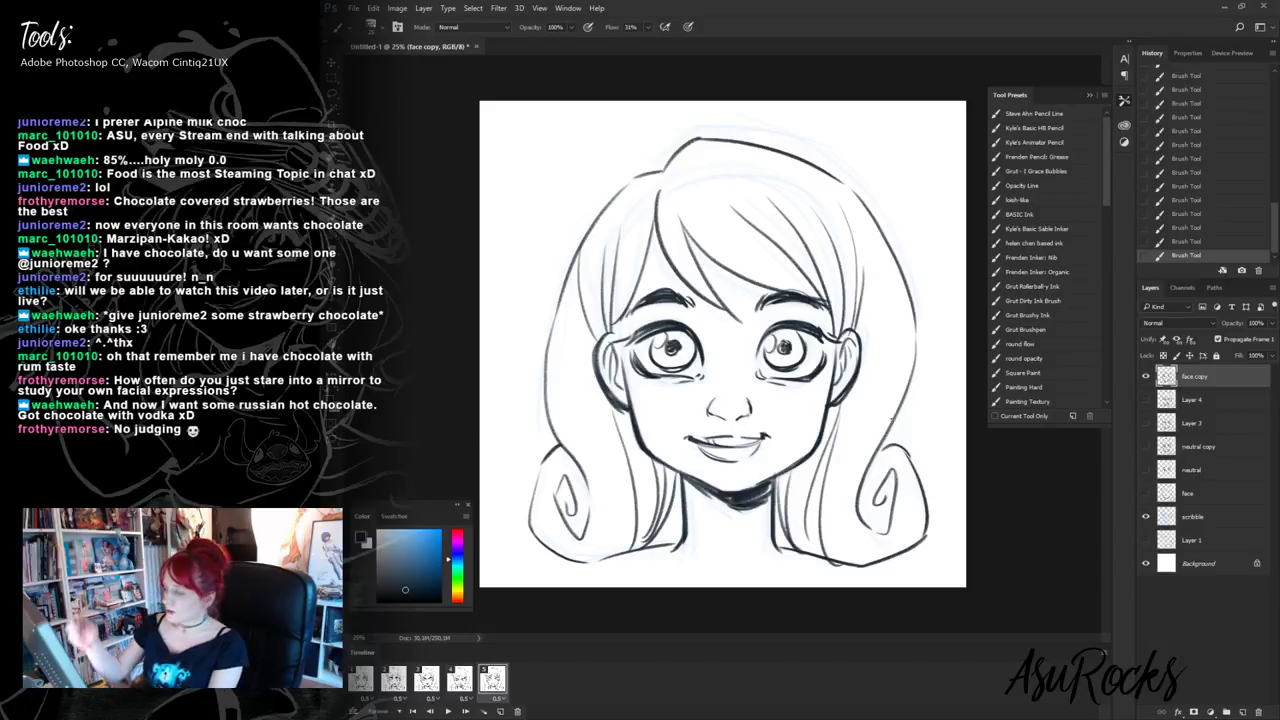
mouse_move(509, 156)
left_mouse_down()
mouse_move(508, 190)
mouse_move(546, 195)
mouse_move(574, 161)
mouse_move(553, 193)
mouse_move(520, 190)
left_mouse_up()
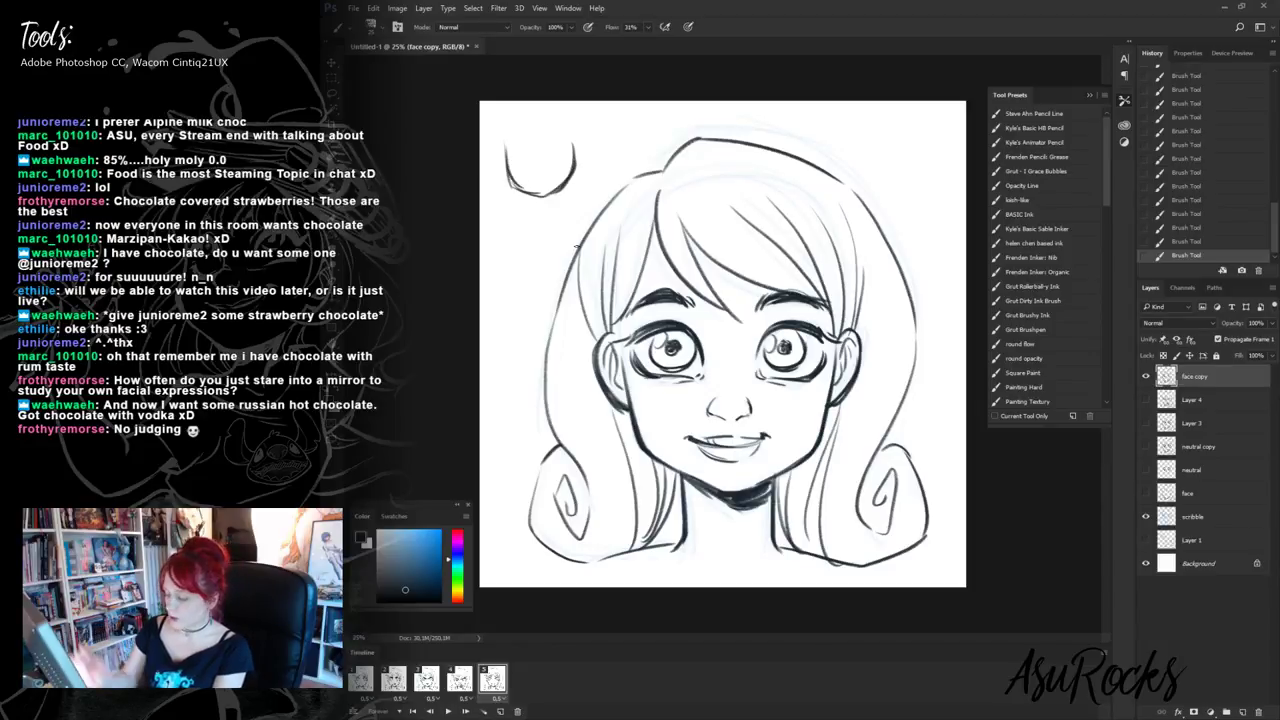
key("space")
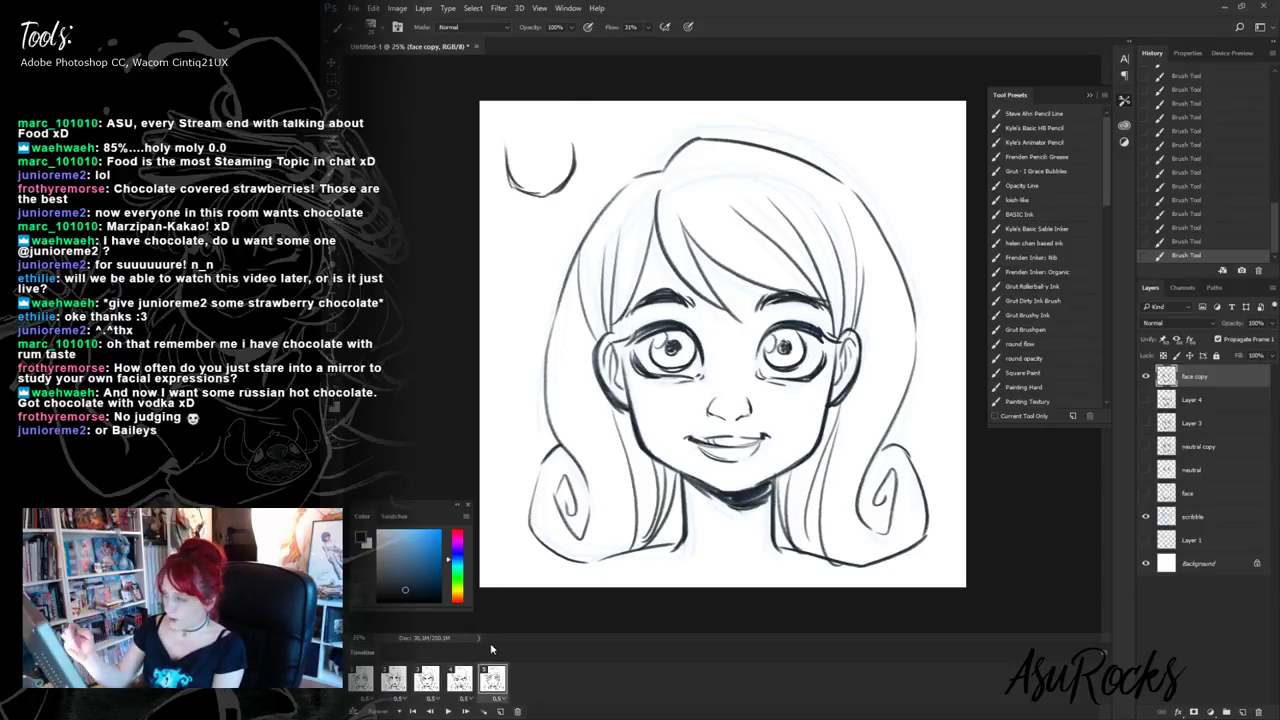
mouse_move(512, 153)
left_mouse_down()
mouse_move(532, 152)
mouse_move(519, 130)
mouse_move(564, 143)
mouse_move(551, 114)
mouse_move(525, 156)
mouse_move(564, 158)
mouse_move(531, 160)
mouse_move(556, 186)
mouse_move(530, 189)
mouse_move(566, 177)
left_mouse_up()
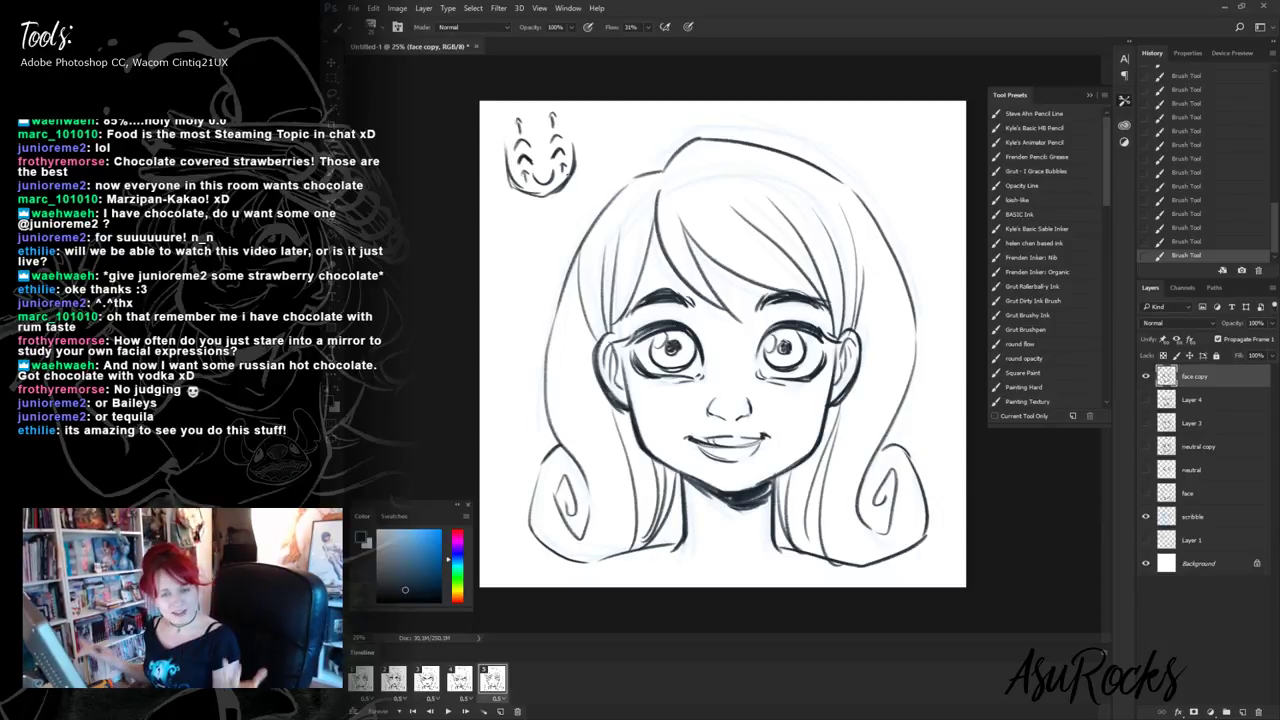
- Compare the angry expression in frame 4 with the smiling one in frame 5
left_click(468, 678)
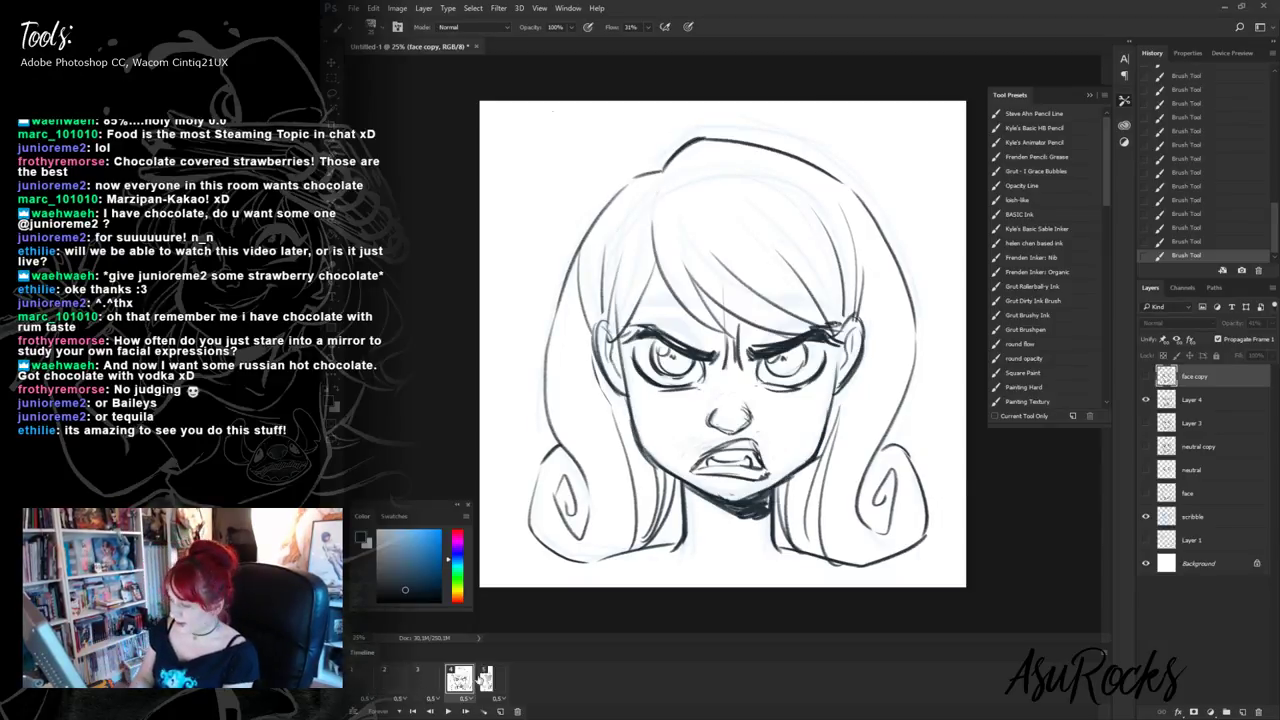
left_click(494, 682)
left_click(469, 667)
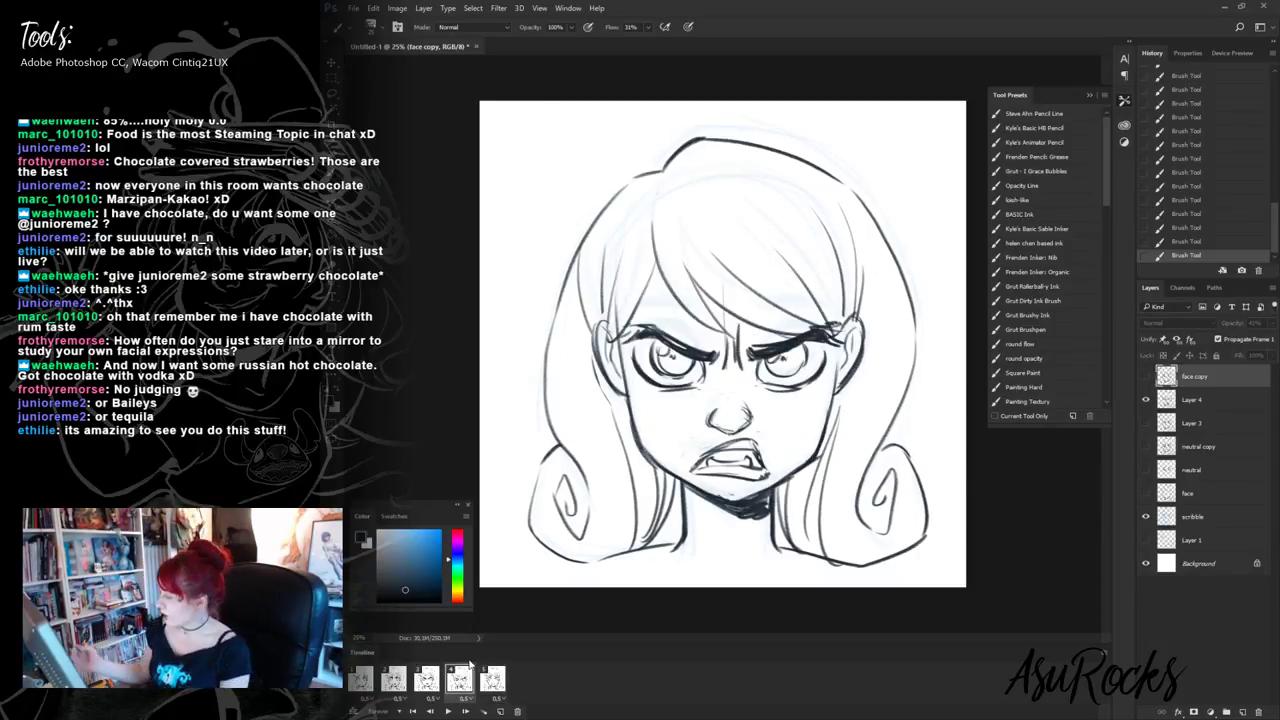
left_click(1192, 399)
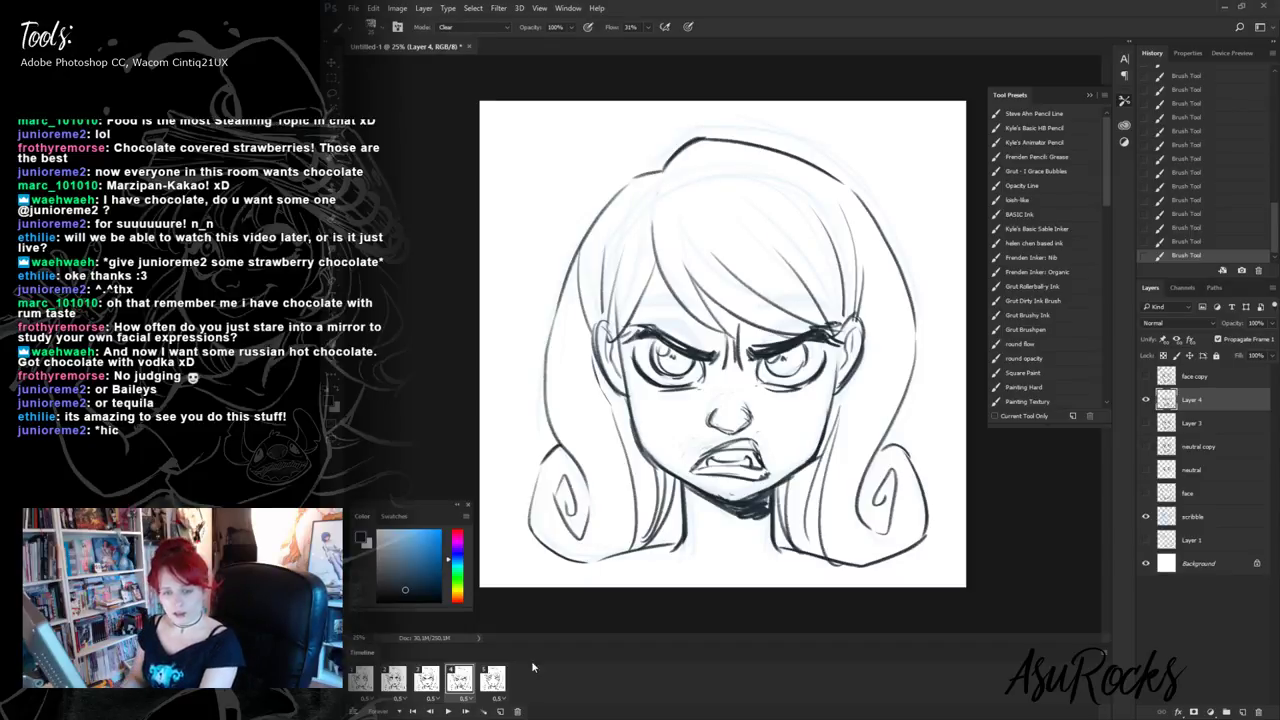
left_click(494, 679)
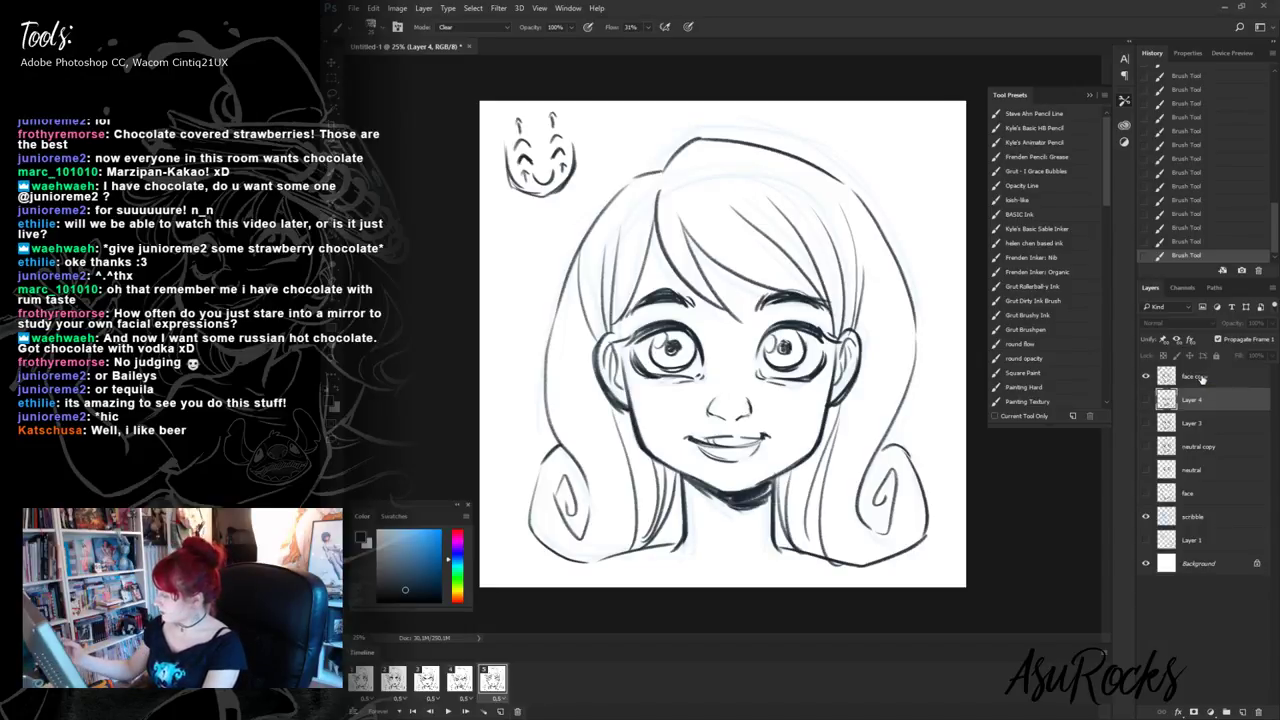
- Rename the neutral copy layer as angry1 and copy the new name for reuse
left_click(1200, 378)
double_click(1199, 447)
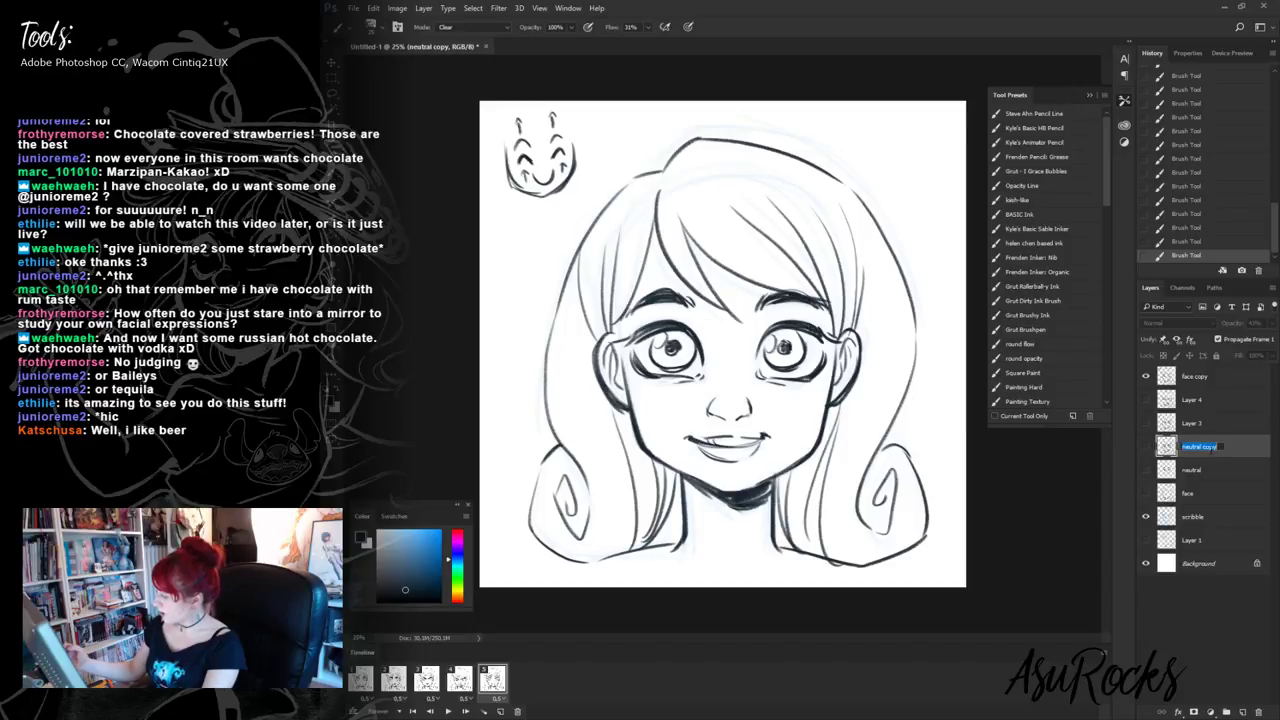
type("nngr")
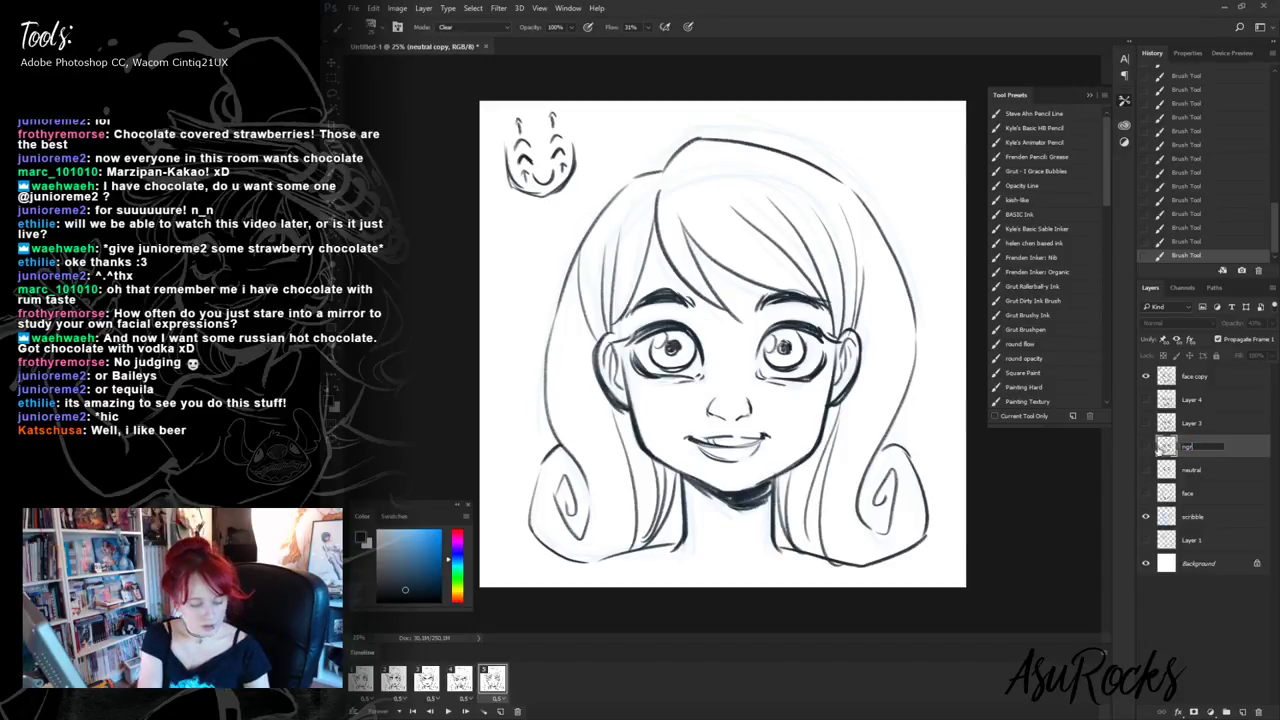
type("y")
key("shift+Left")
key("shift+Left")
key("shift+Left")
key("shift+Left")
key("shift+Left")
key("shift+Left")
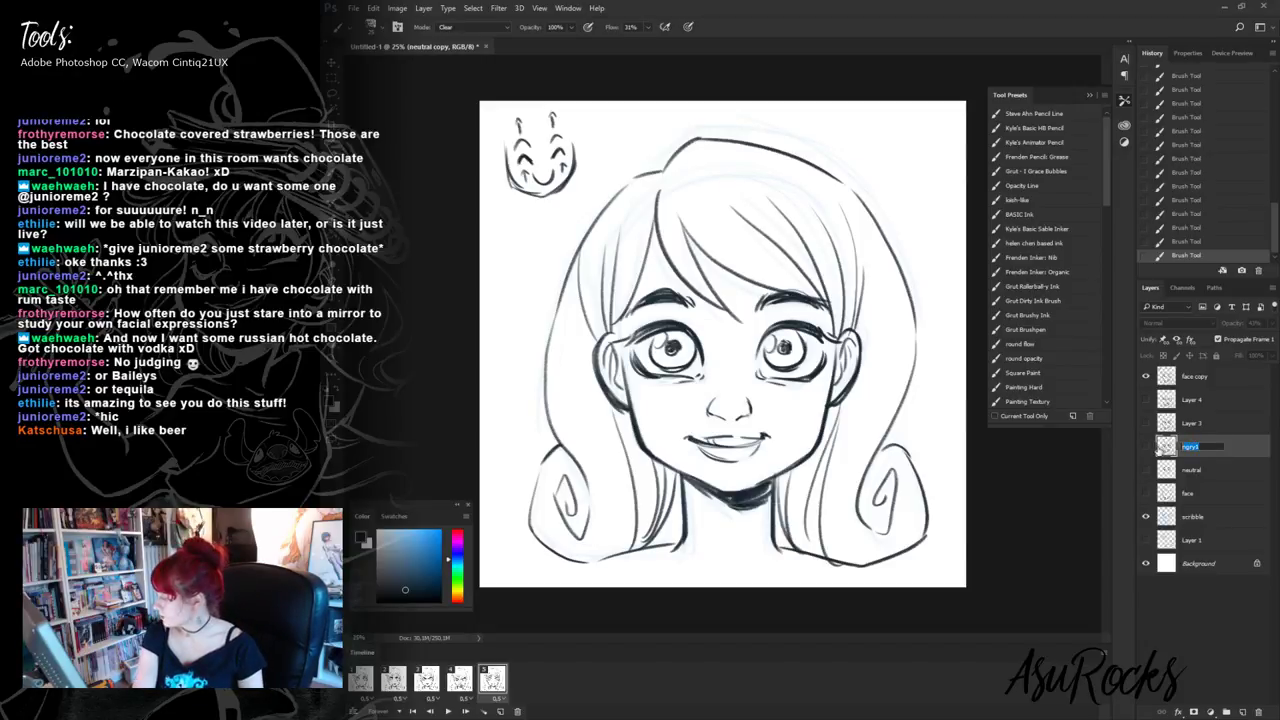
key("Left")
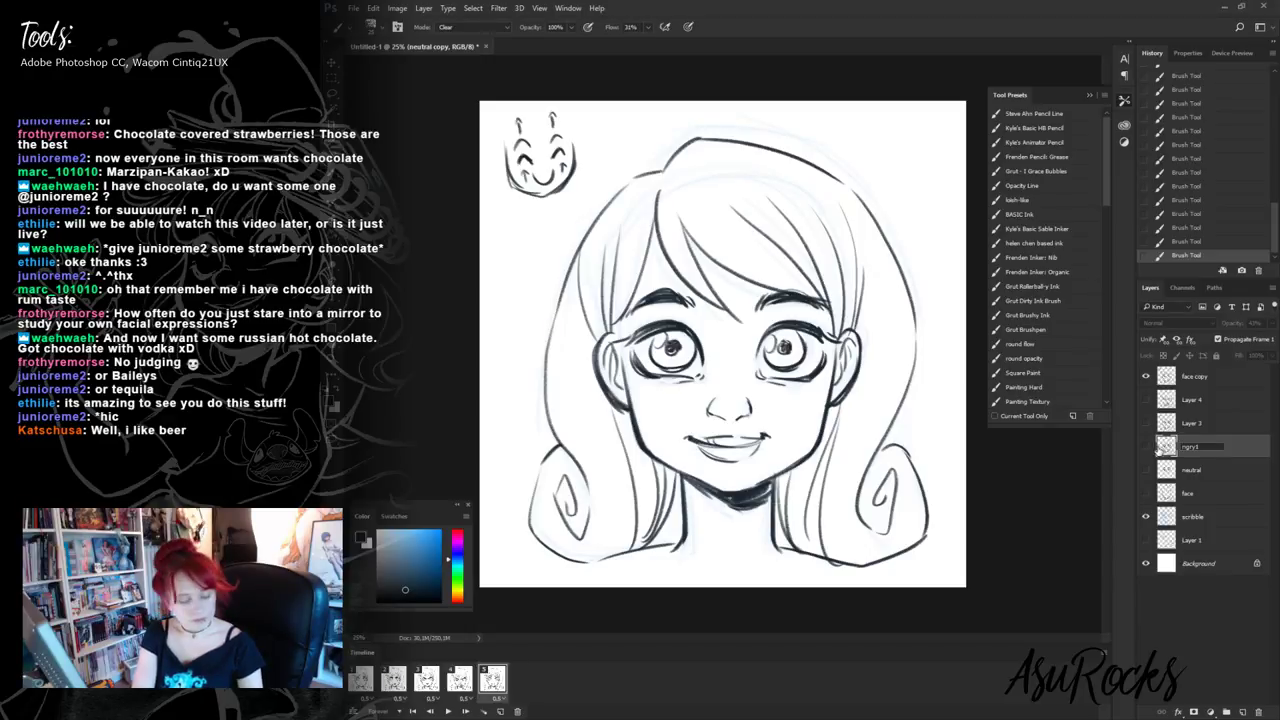
type("a")
key("ctrl+a")
key("ctrl+c")
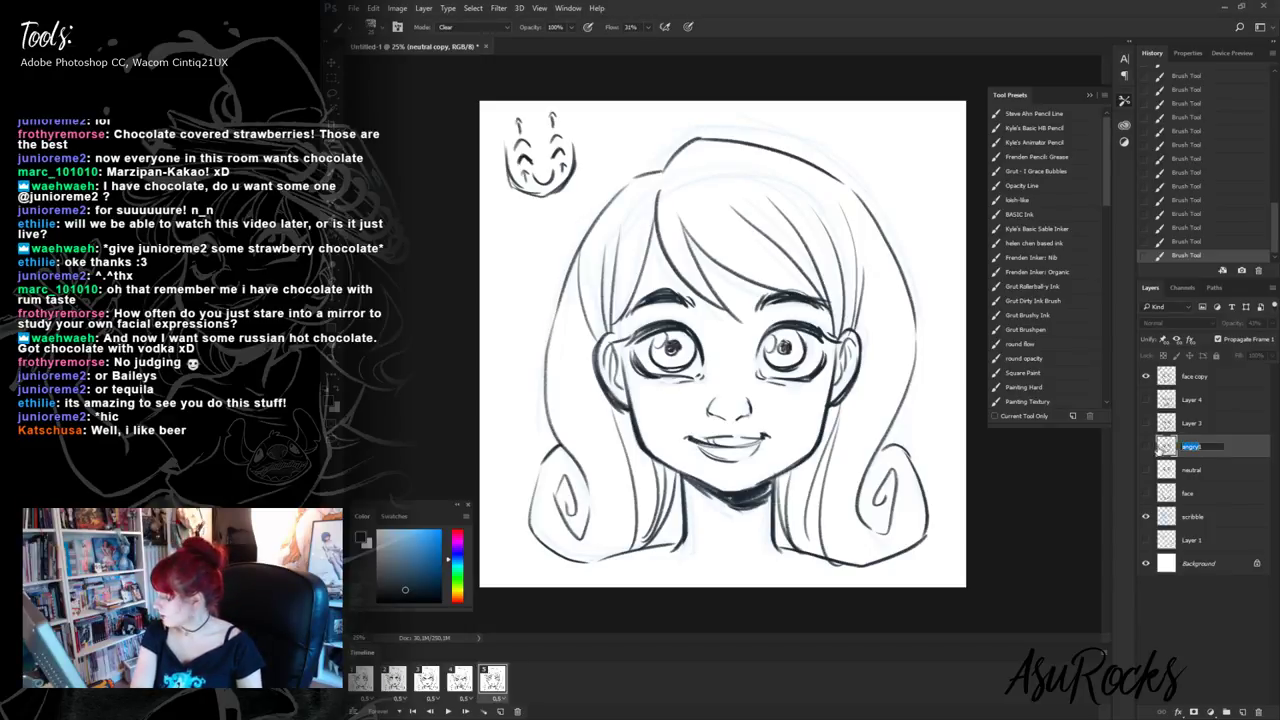
- Rename Layer 3 as angry2 and Layer 4 as angry3
key("shift+Tab")
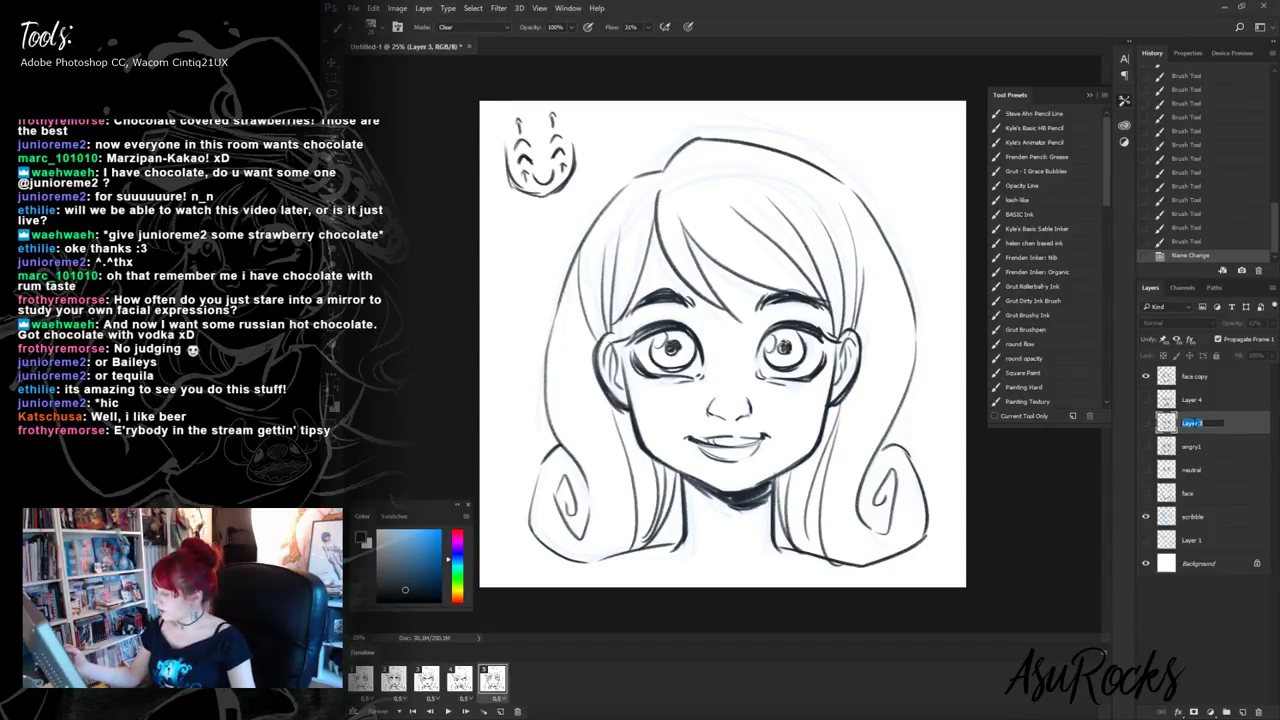
key("ctrl+v")
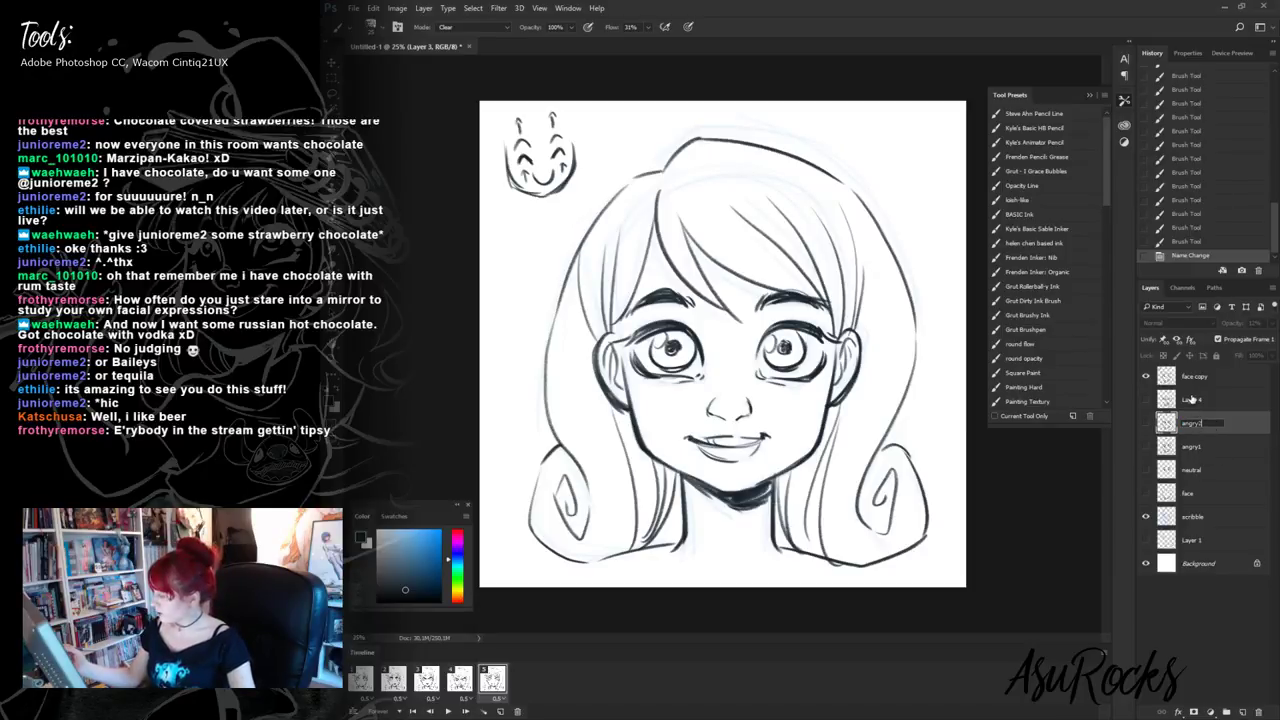
key("shift+Tab")
key("ctrl+v")
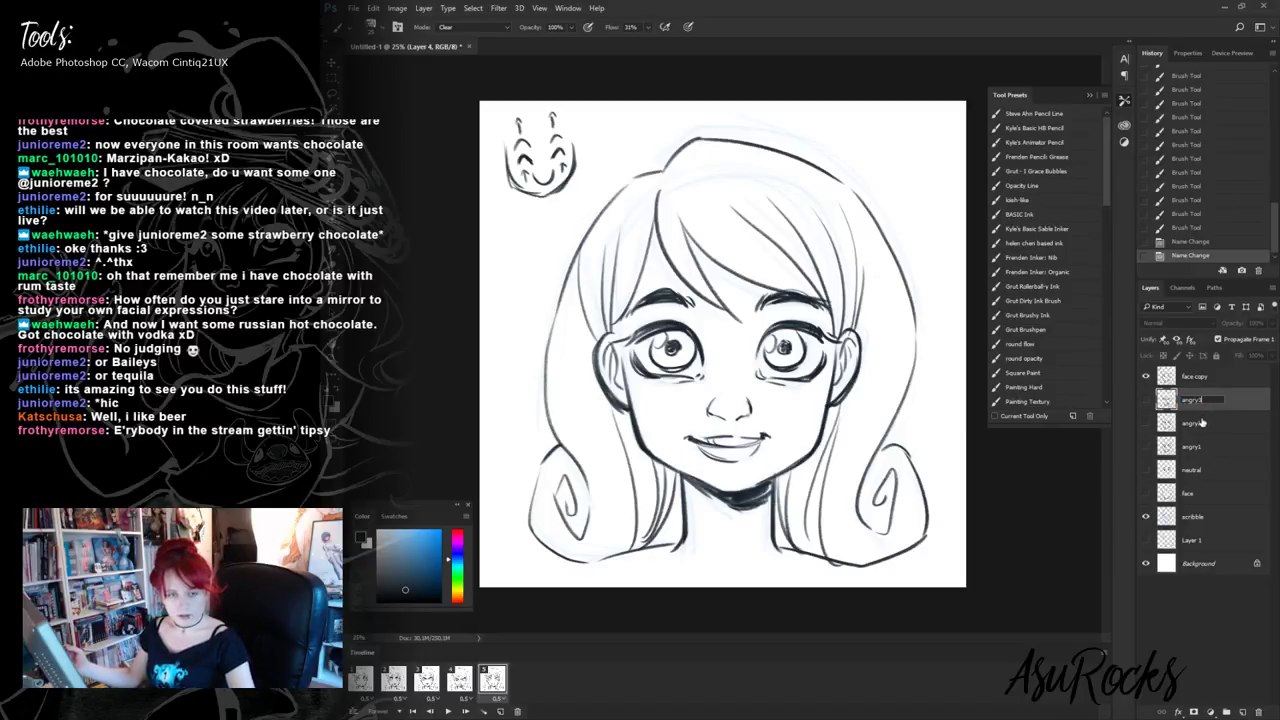
key("BackSpace")
type("3")
key("Return")
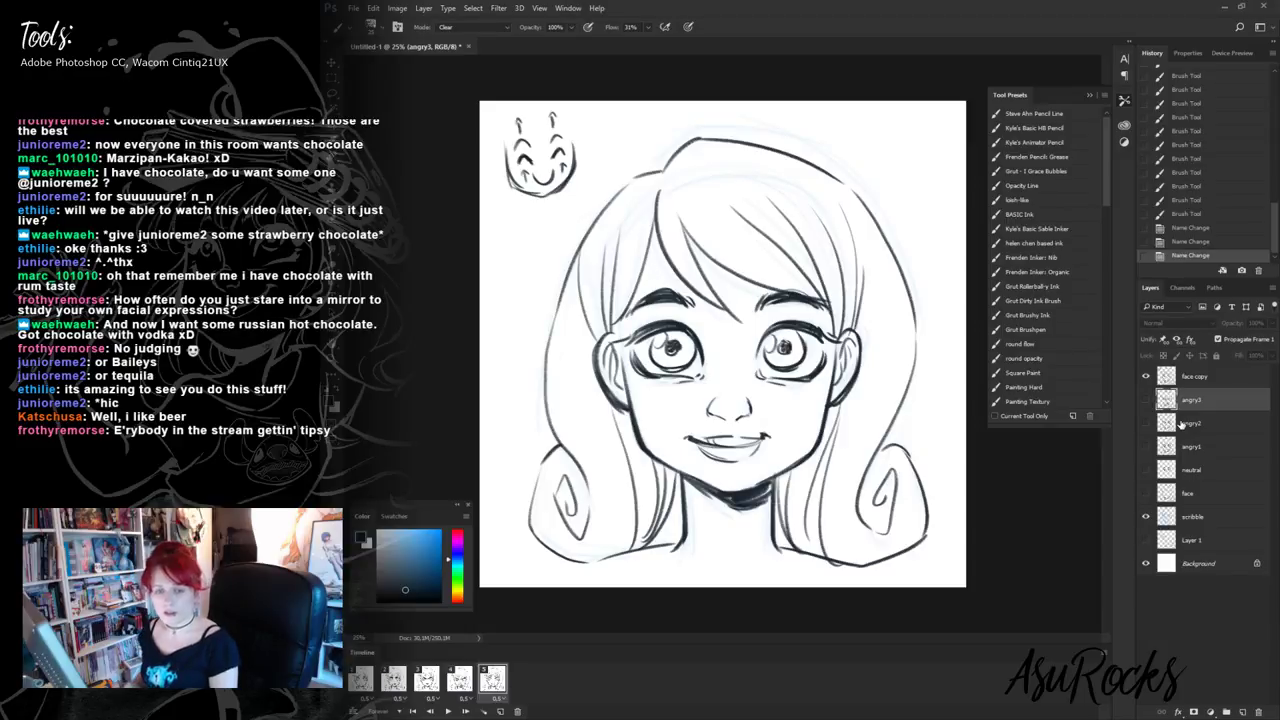
- Rename the face copy layer as happy
double_click(1199, 377)
type("h")
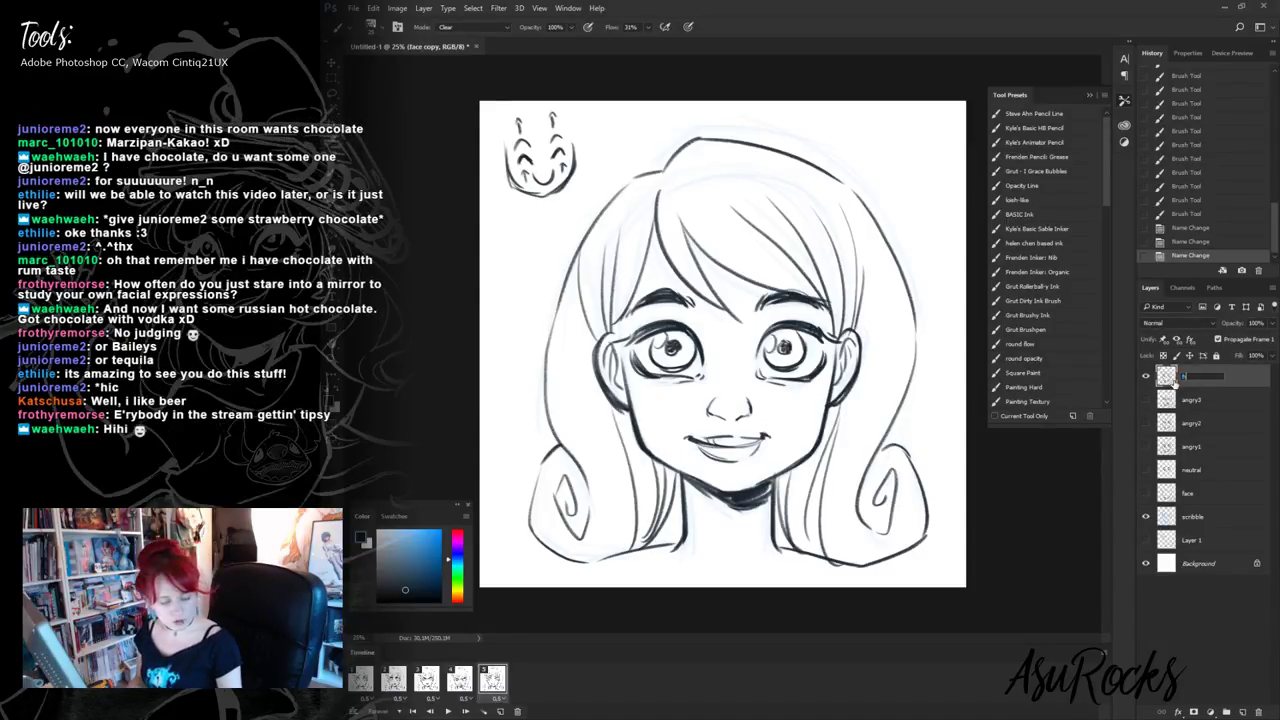
type("appy")
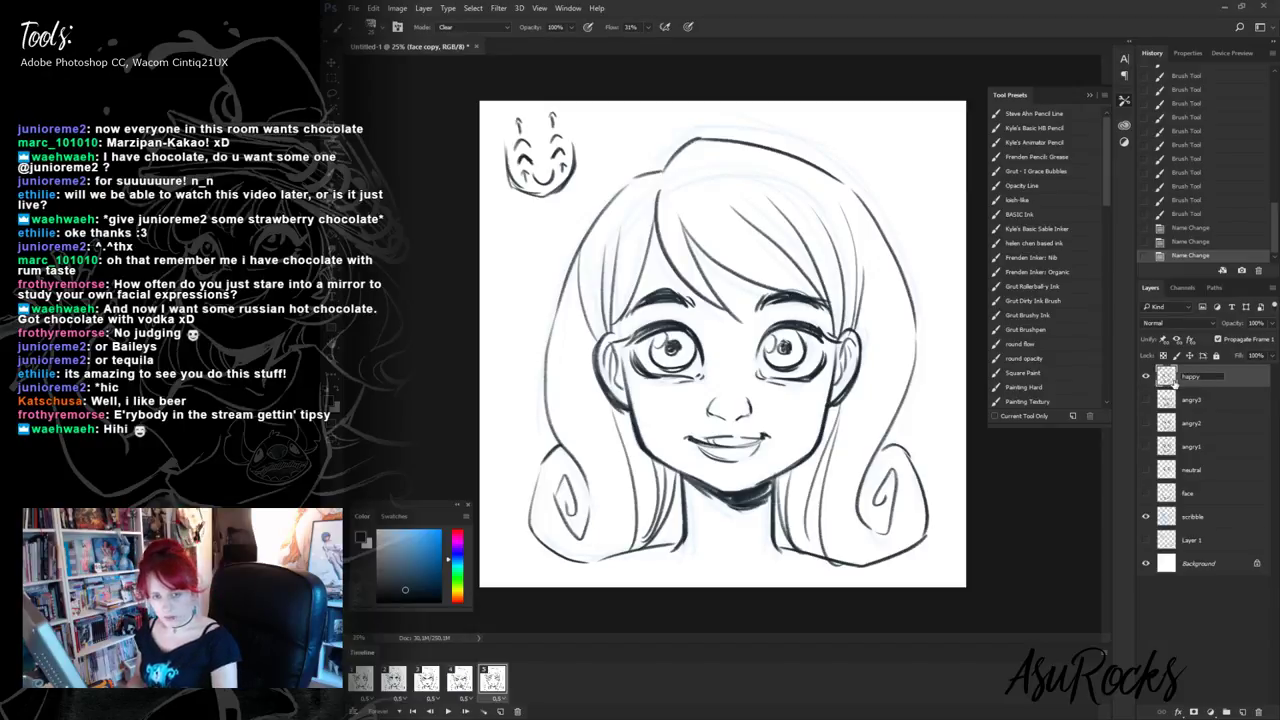
key("Return")
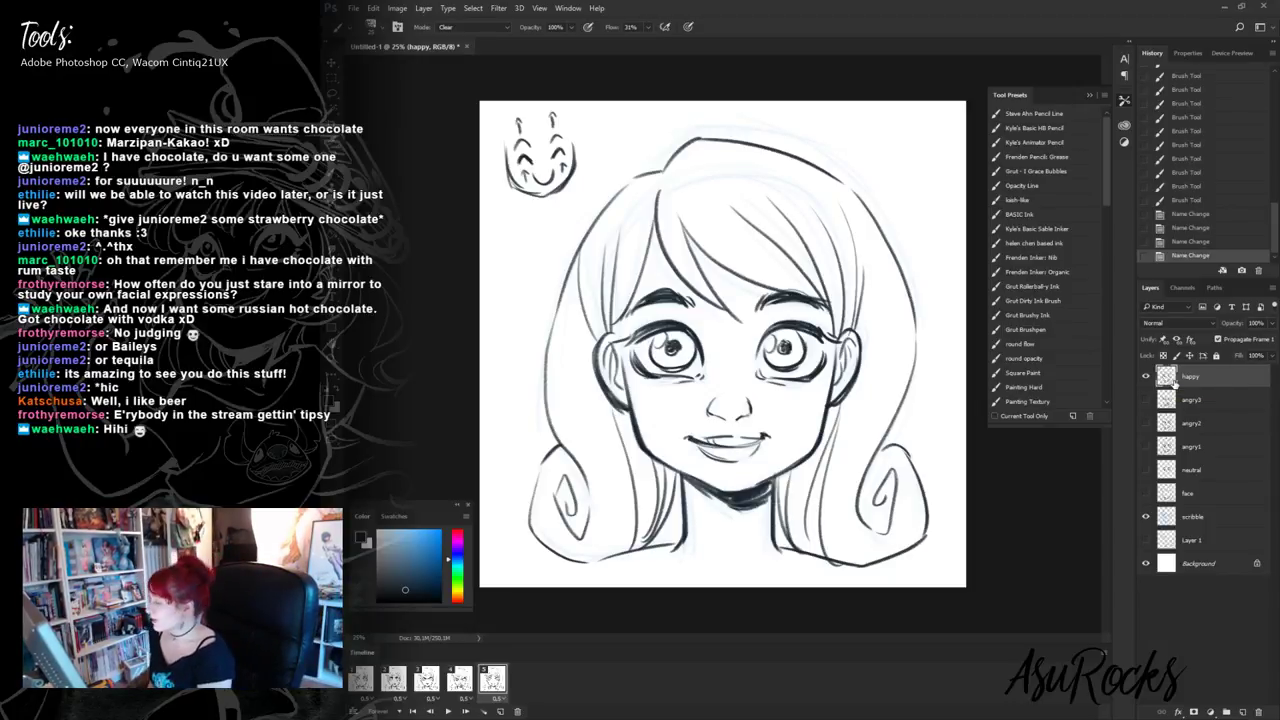
- Duplicate frame 5 as a new frame 6 and lower the happy layer's opacity to about 59% in it
left_click(502, 711)
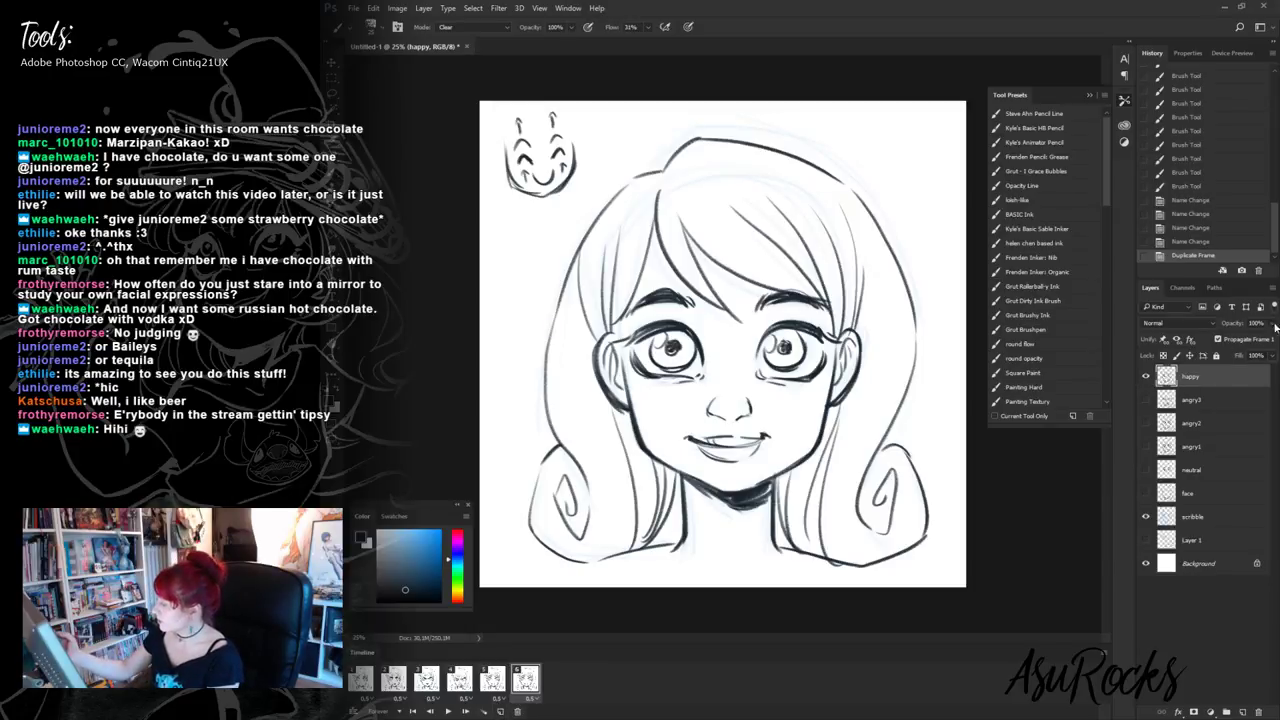
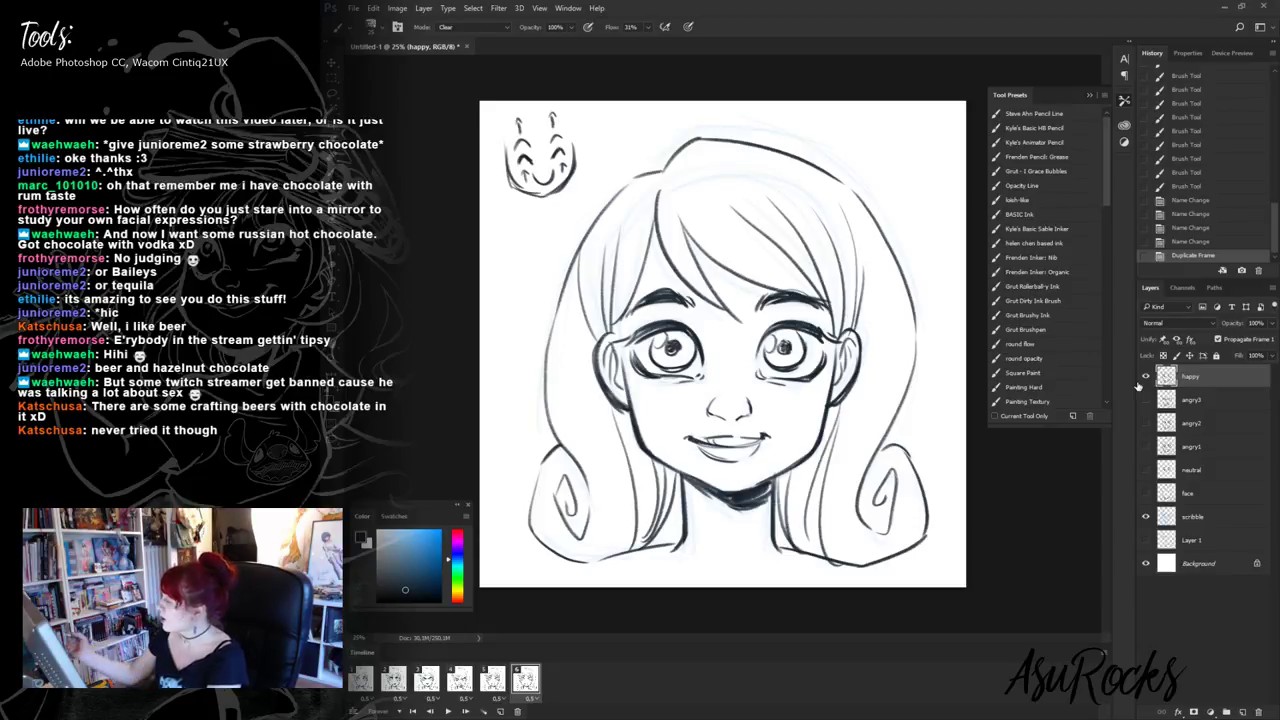
left_click(494, 682)
left_click(525, 680)
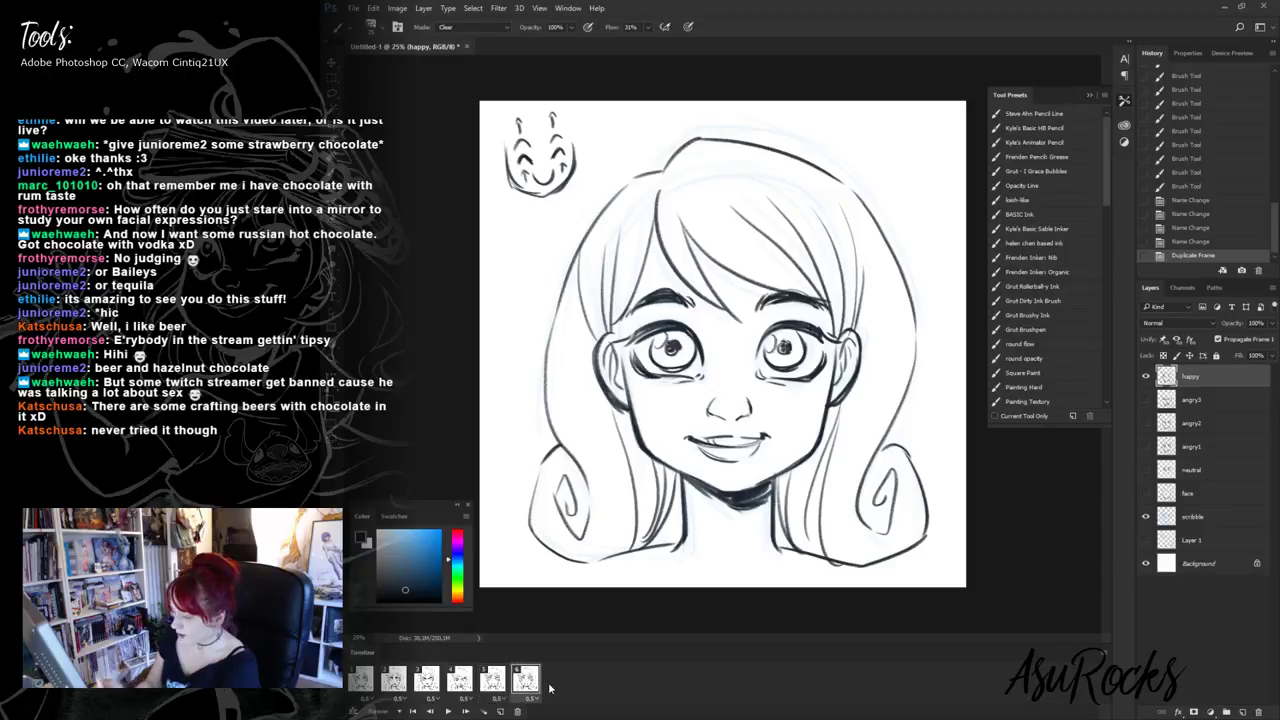
left_click(1271, 323)
left_click_drag(1249, 344, 1245, 341)
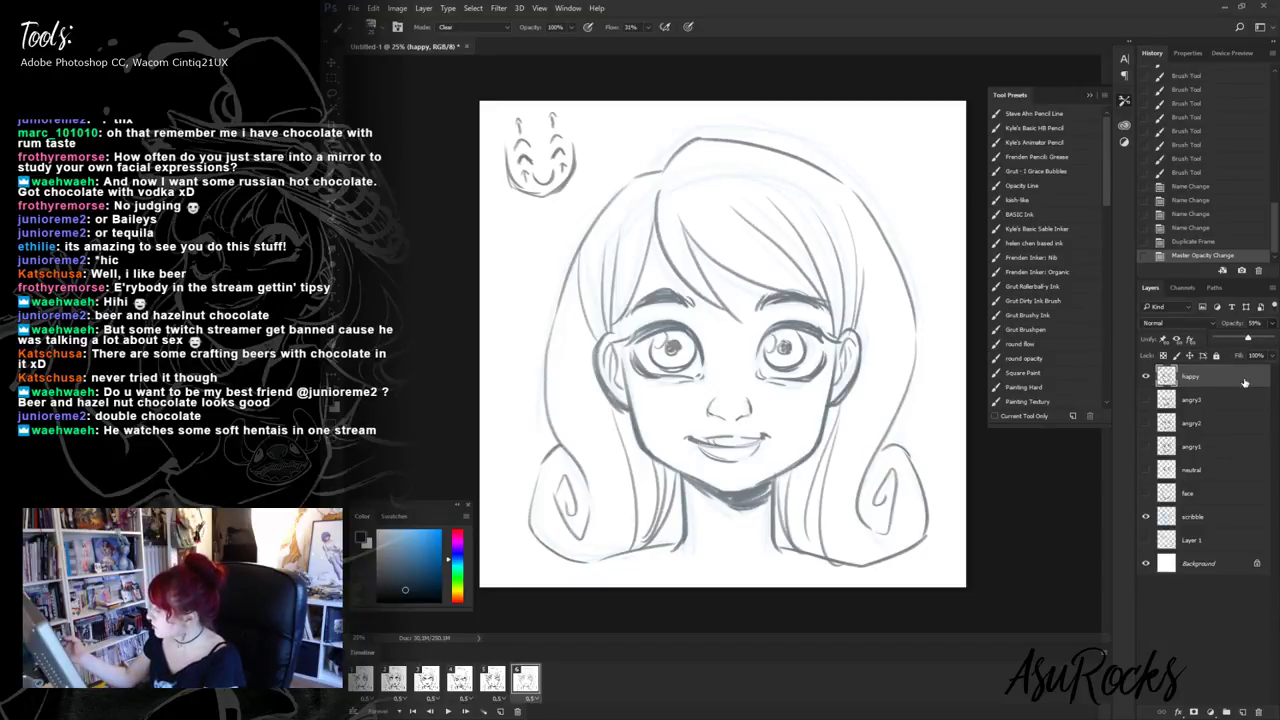
- Add a new layer above the happy layer for frame 6 and lower the happy layer's opacity to 30%
left_click(1242, 711)
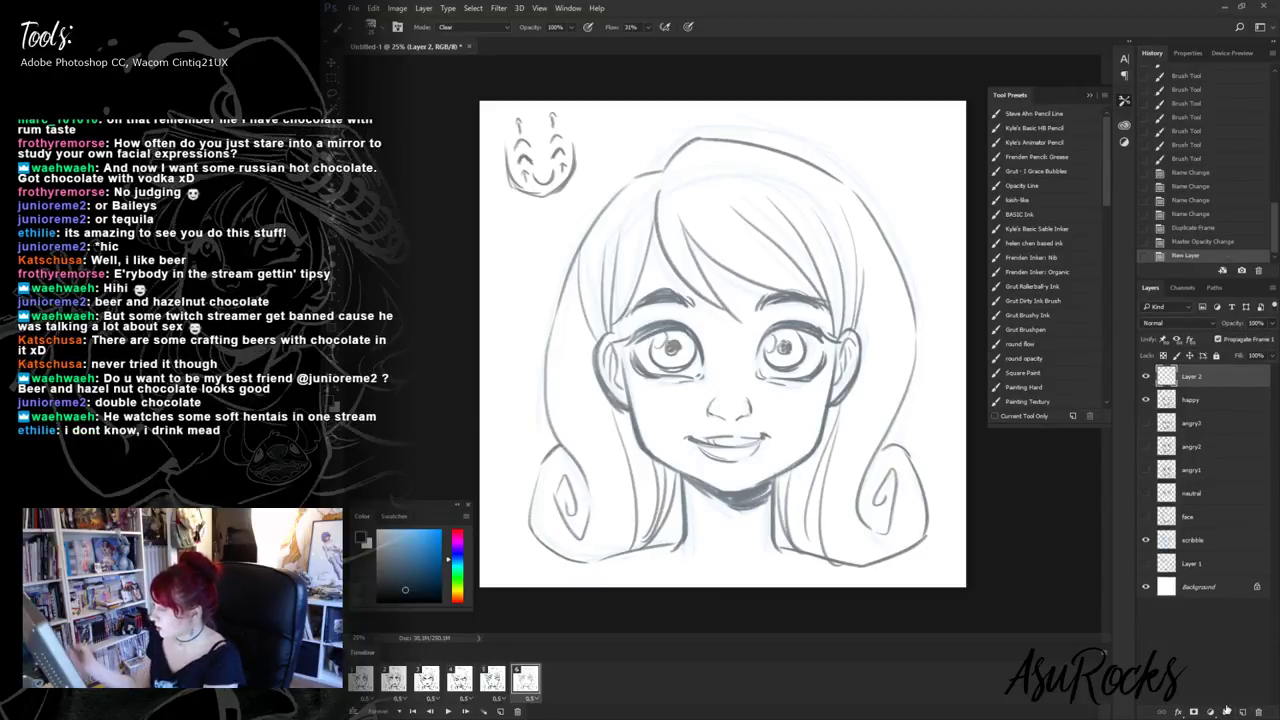
double_click(1192, 400)
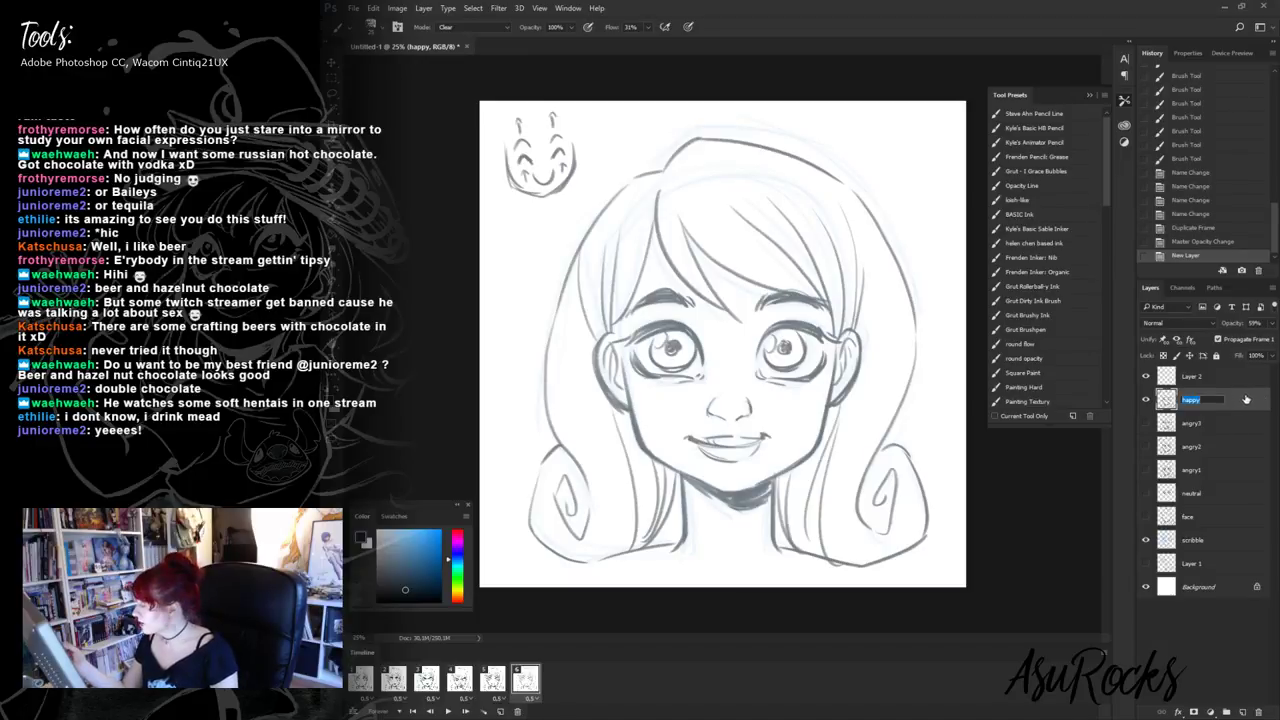
left_click(1221, 376)
left_click(1220, 400)
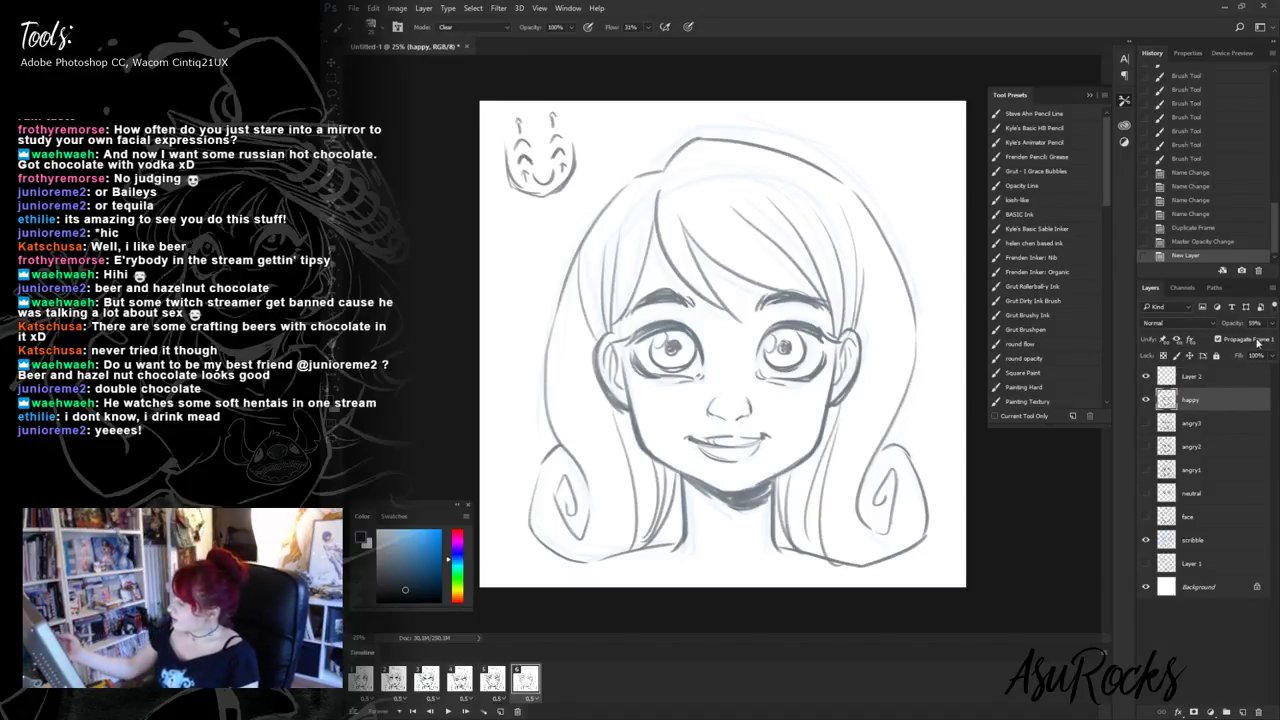
left_click(1270, 323)
left_click_drag(1247, 338, 1233, 345)
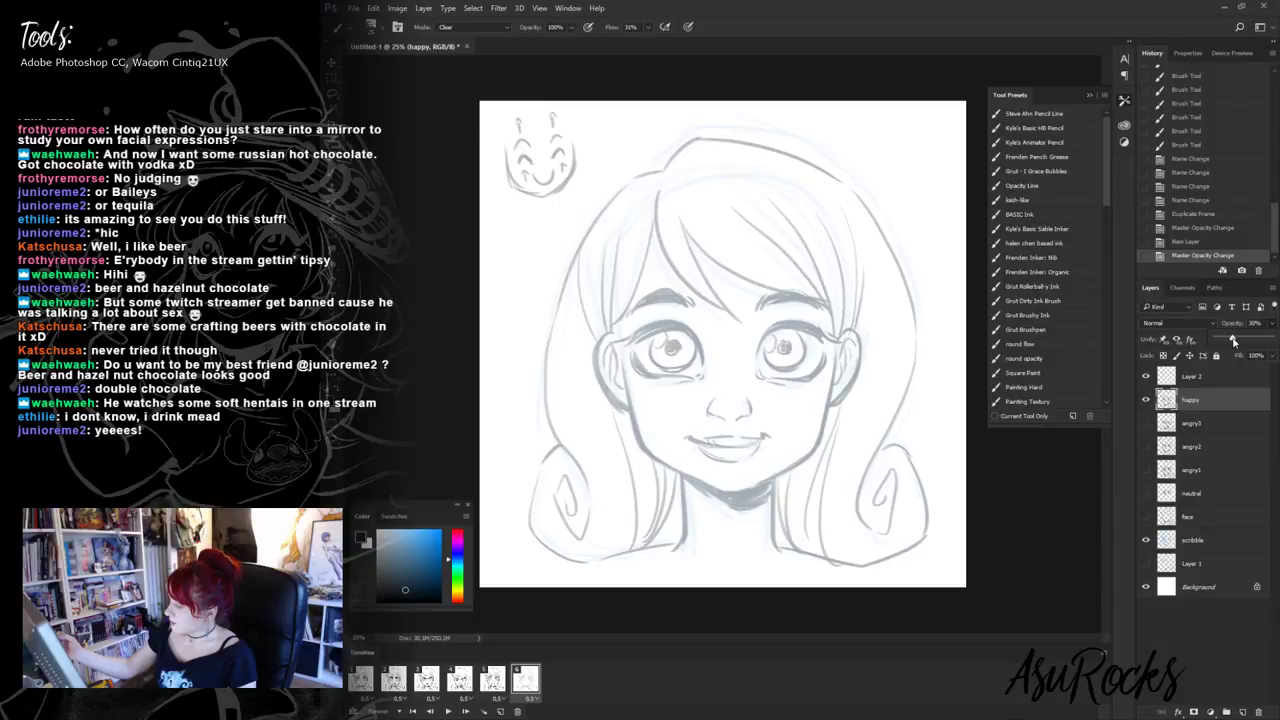
left_click(1222, 378)
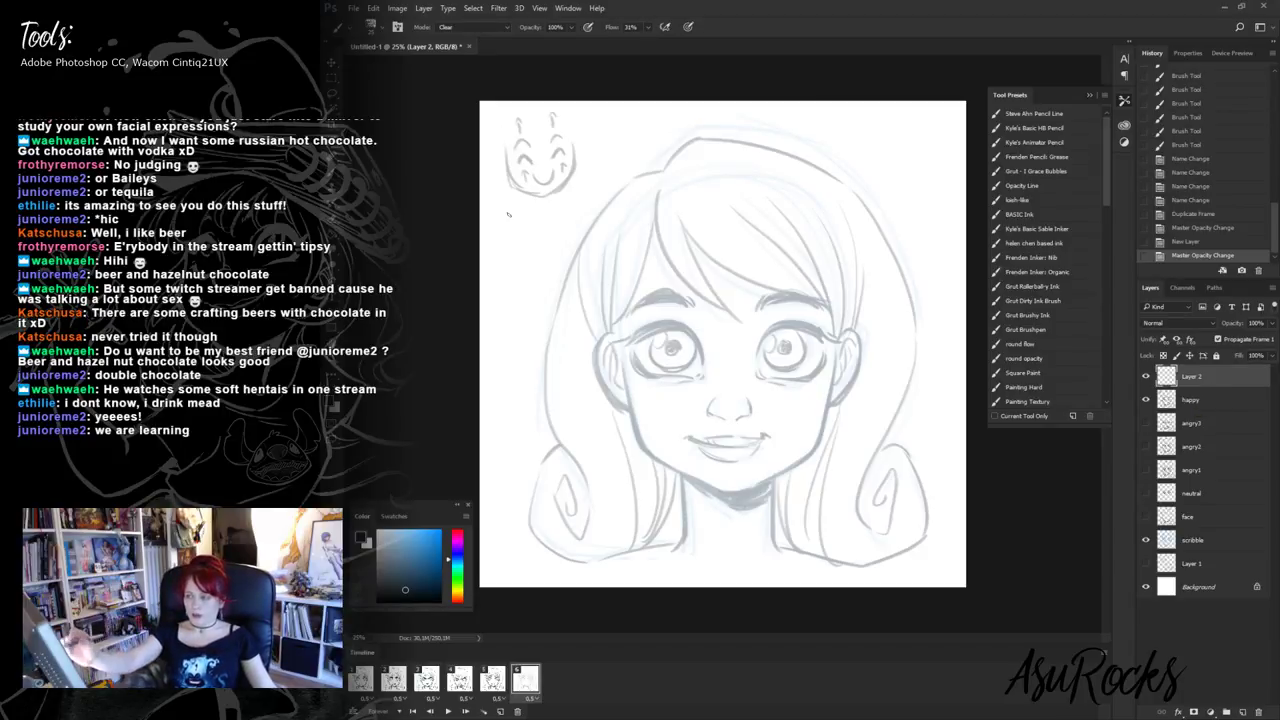
- Check the happy face in frame 5 and return to frame 6
left_click(603, 185)
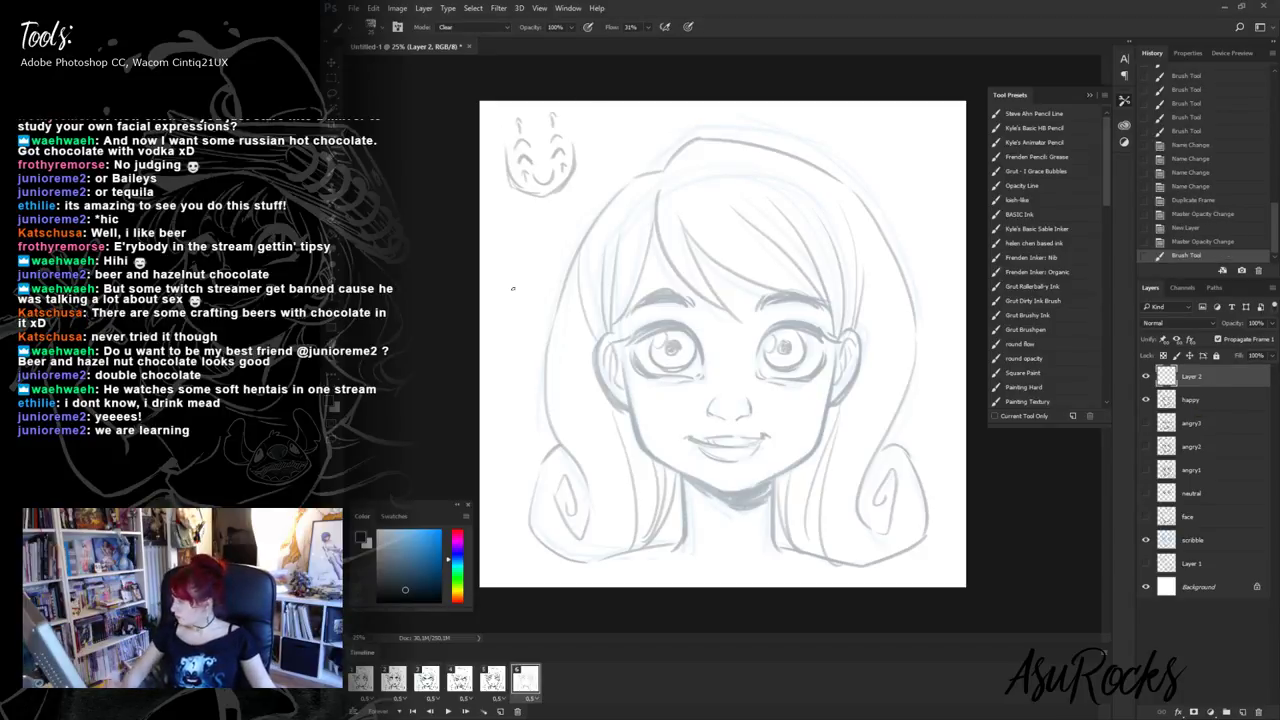
left_click_drag(575, 480, 563, 511)
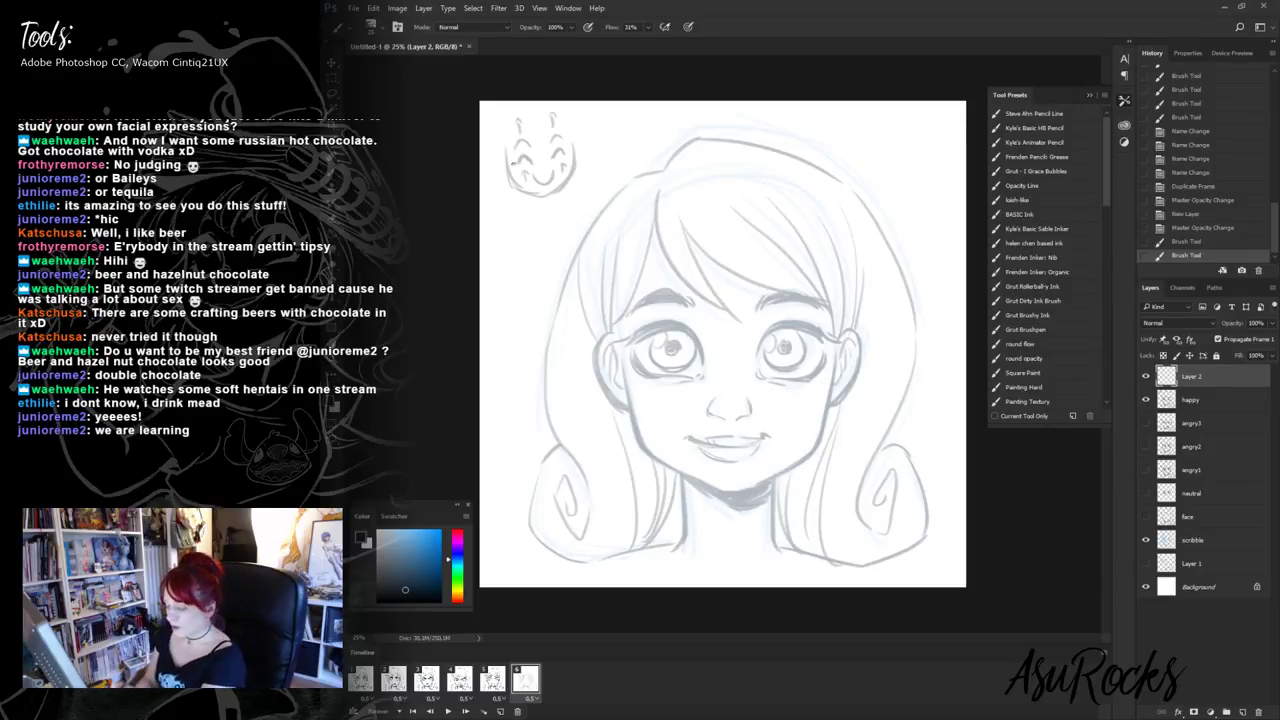
left_click(503, 681)
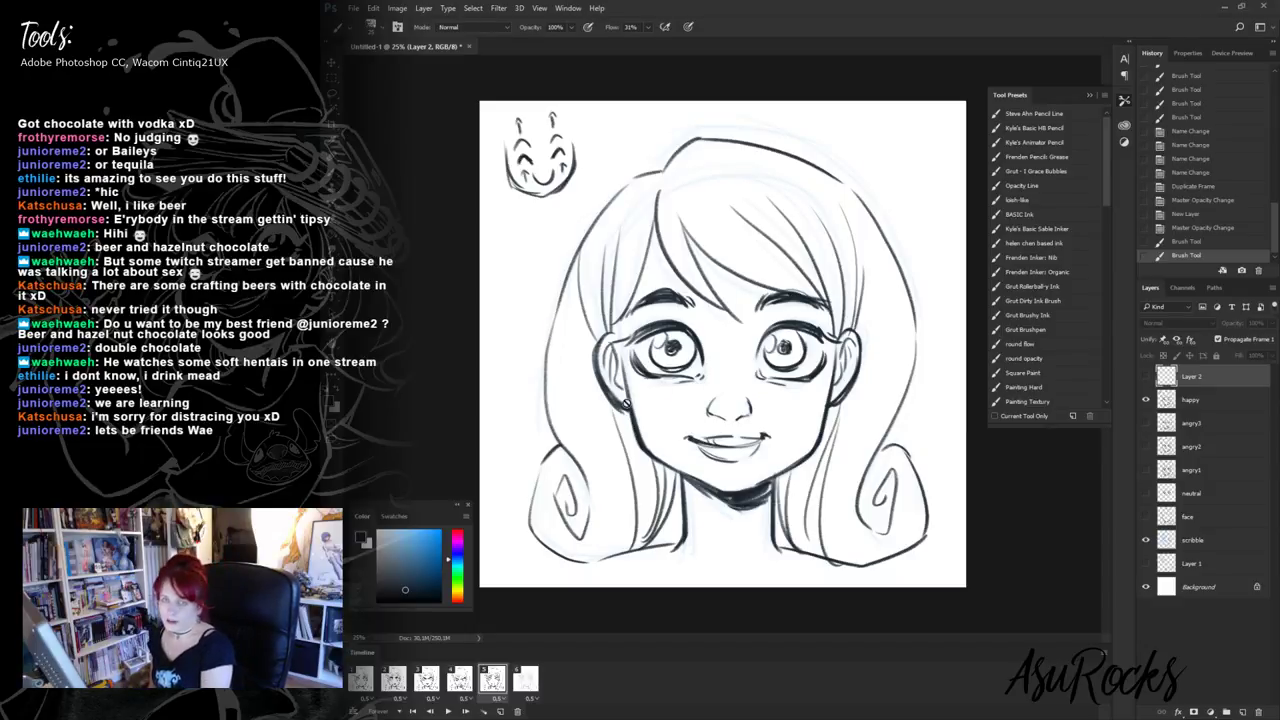
left_click(526, 688)
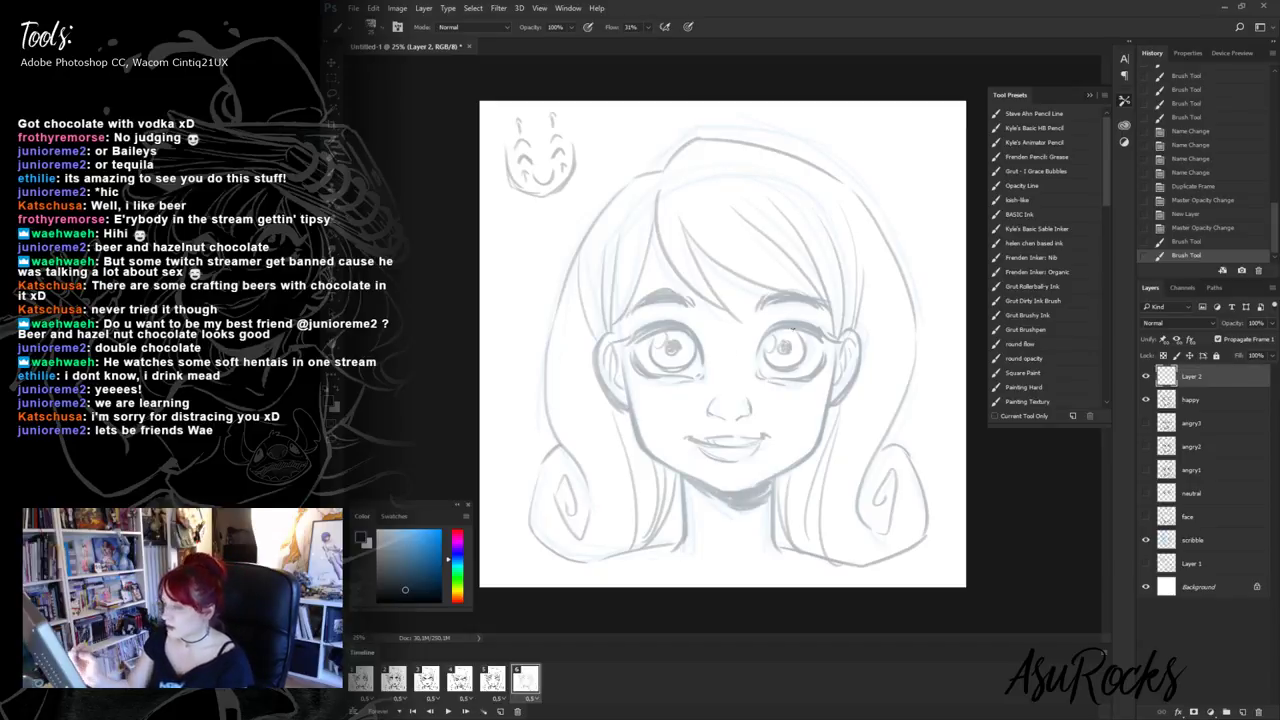
- On Layer 2, brush in the upper lid, lower lid and iris of the girl's right-hand eye over the faded sketch
mouse_move(769, 379)
left_mouse_down()
mouse_move(819, 364)
mouse_move(788, 325)
mouse_move(822, 345)
left_mouse_up()
mouse_move(762, 340)
left_mouse_down()
mouse_move(820, 330)
mouse_move(757, 377)
mouse_move(800, 325)
left_mouse_up()
left_click_drag(795, 325, 826, 341)
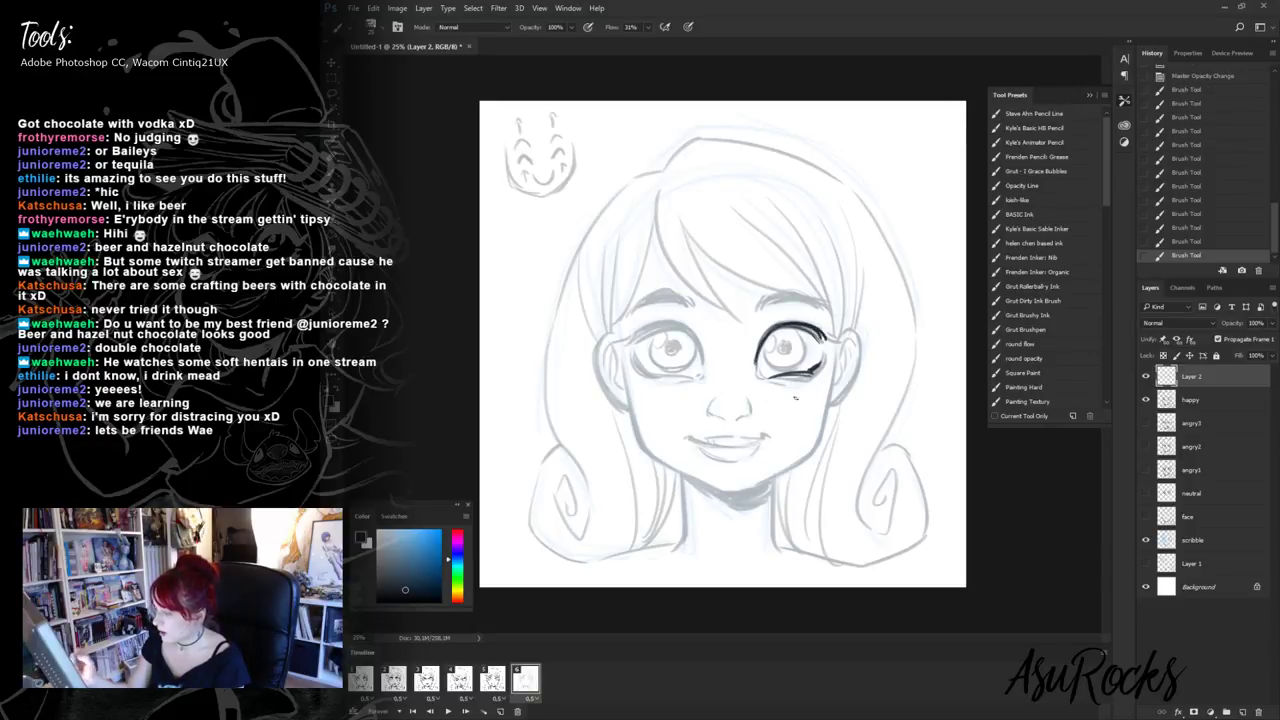
mouse_move(762, 381)
left_mouse_down()
mouse_move(818, 364)
mouse_move(778, 366)
mouse_move(798, 364)
left_mouse_up()
mouse_move(800, 334)
left_mouse_down()
mouse_move(790, 368)
mouse_move(762, 348)
mouse_move(786, 334)
mouse_move(792, 351)
left_mouse_up()
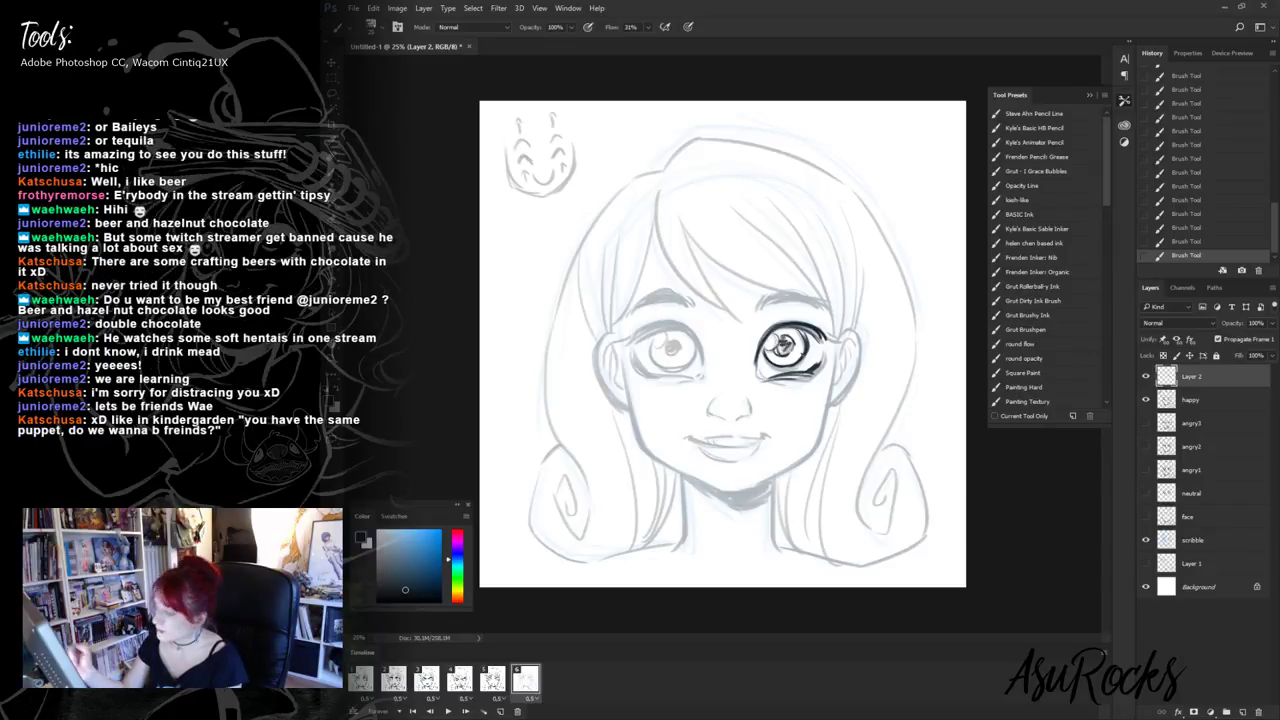
- Step back through the last iris strokes on the right-hand eye and redraw its pupil with a highlight
left_click(1188, 227)
left_click(1190, 214)
left_click(1198, 187)
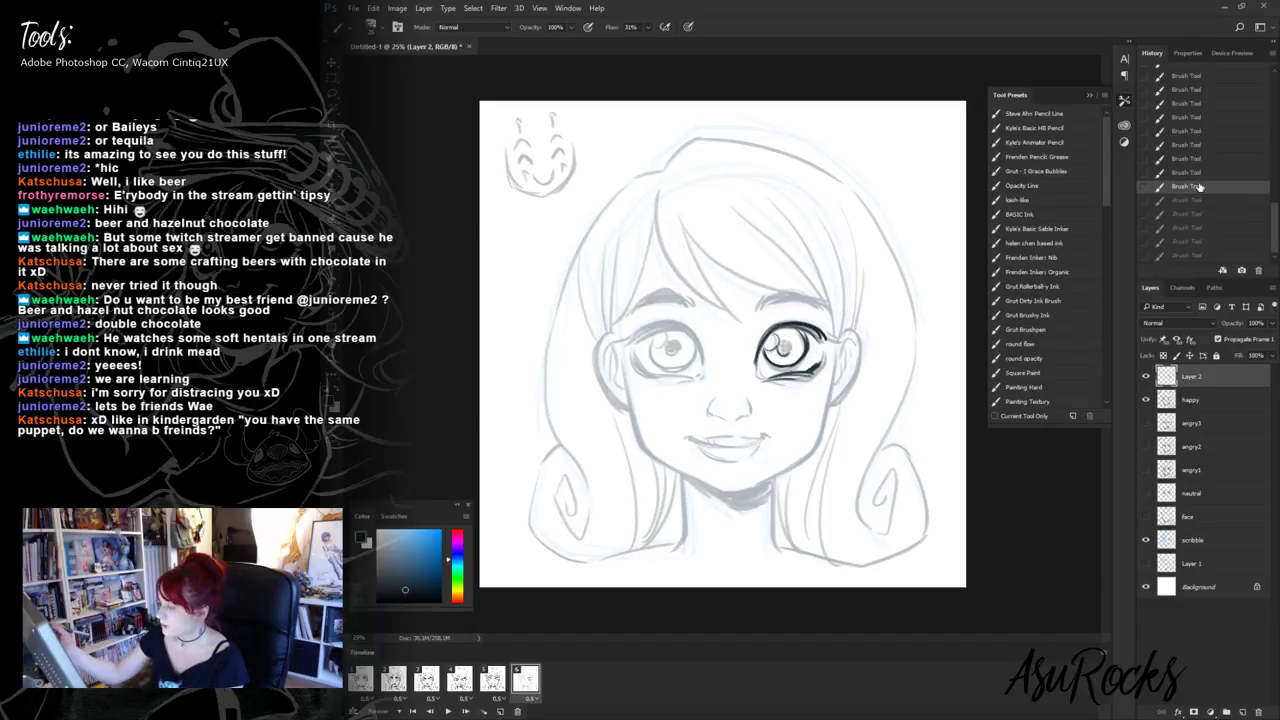
left_click(1188, 174)
left_click_drag(780, 345, 793, 342)
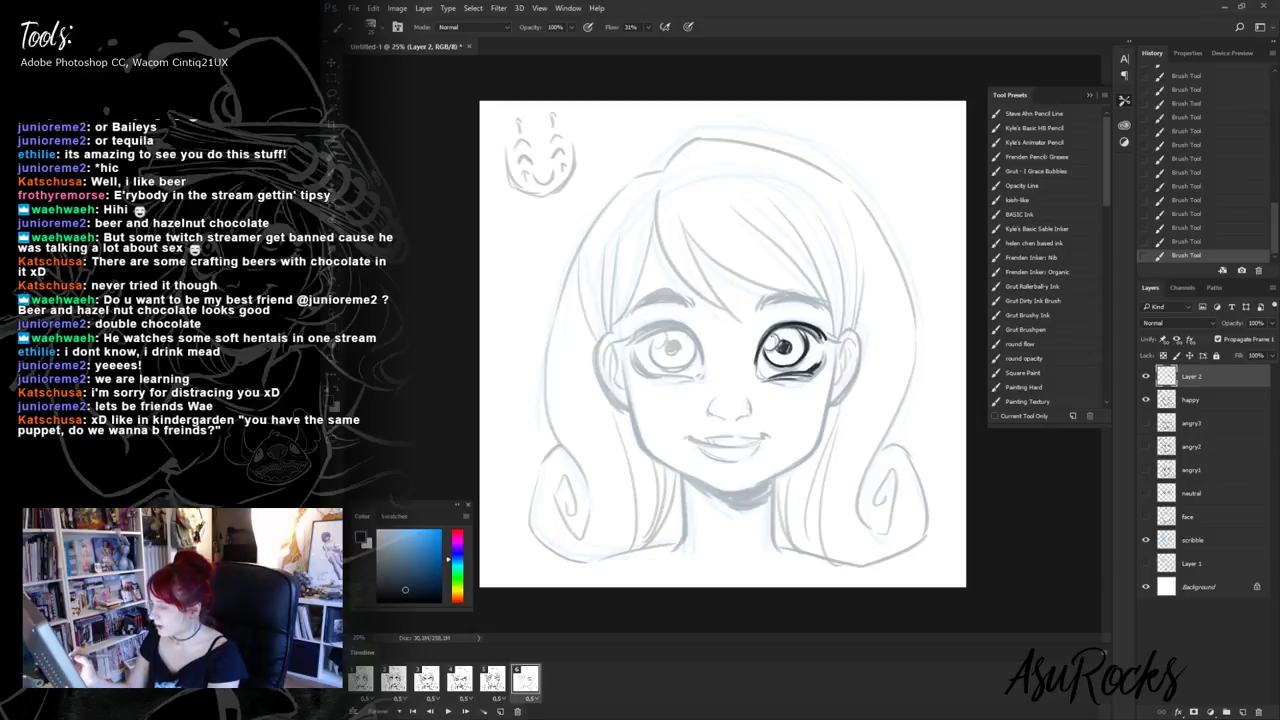
- Thicken the right-hand eye's upper lash line with outer lashes and darken its lower lid
mouse_move(772, 336)
left_mouse_down()
mouse_move(816, 332)
mouse_move(760, 346)
mouse_move(794, 322)
mouse_move(822, 342)
mouse_move(840, 330)
left_mouse_up()
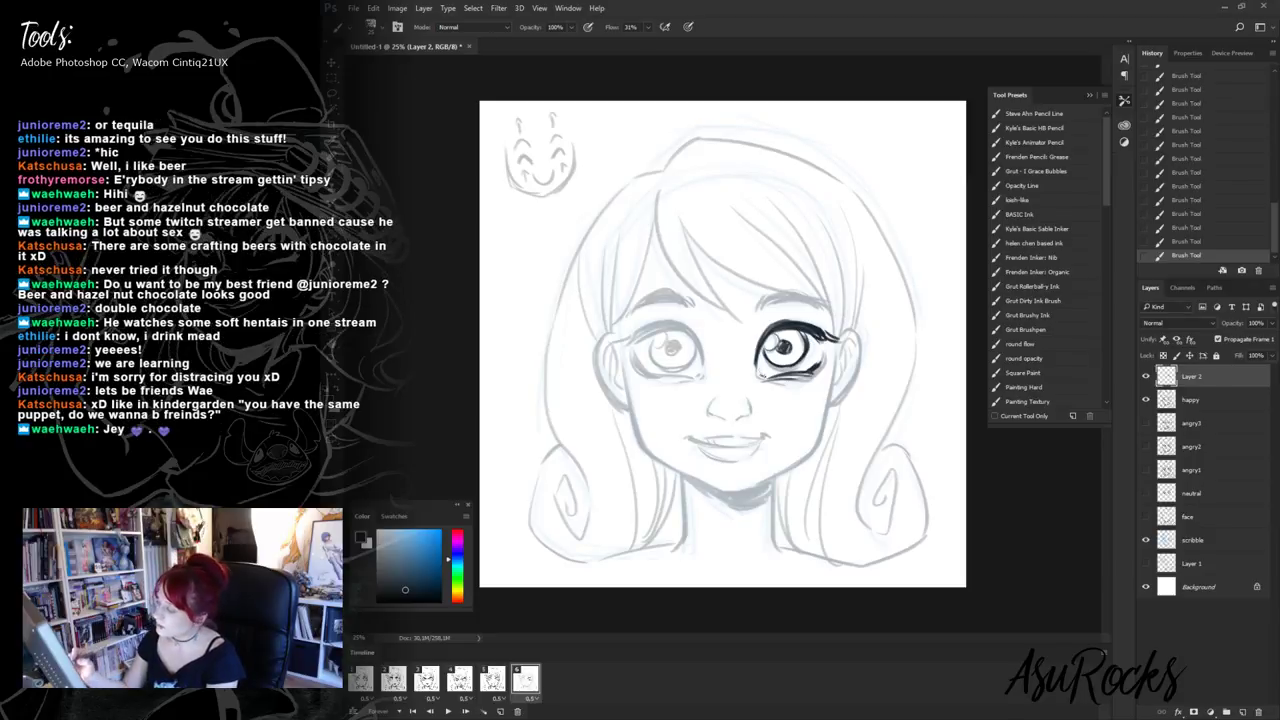
left_click_drag(758, 372, 821, 369)
left_click_drag(800, 372, 822, 354)
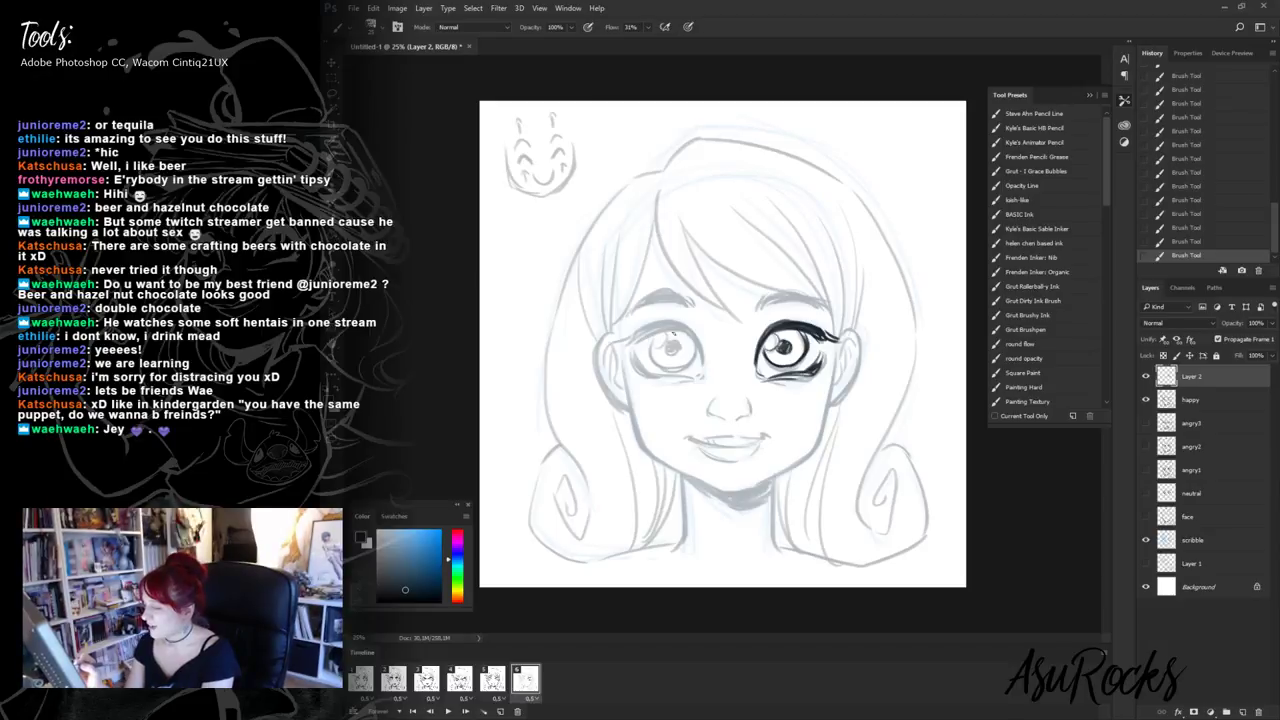
- Draw the left-hand eye's upper lid, lashes and lower lid, cleaning up the lines with the brush in Clear mode
mouse_move(637, 336)
left_mouse_down()
mouse_move(693, 332)
mouse_move(641, 342)
mouse_move(678, 330)
mouse_move(700, 350)
mouse_move(658, 330)
mouse_move(684, 322)
mouse_move(704, 367)
left_mouse_up()
key("alt+shift+r")
key("shift+alt+n")
left_click_drag(770, 328, 820, 331)
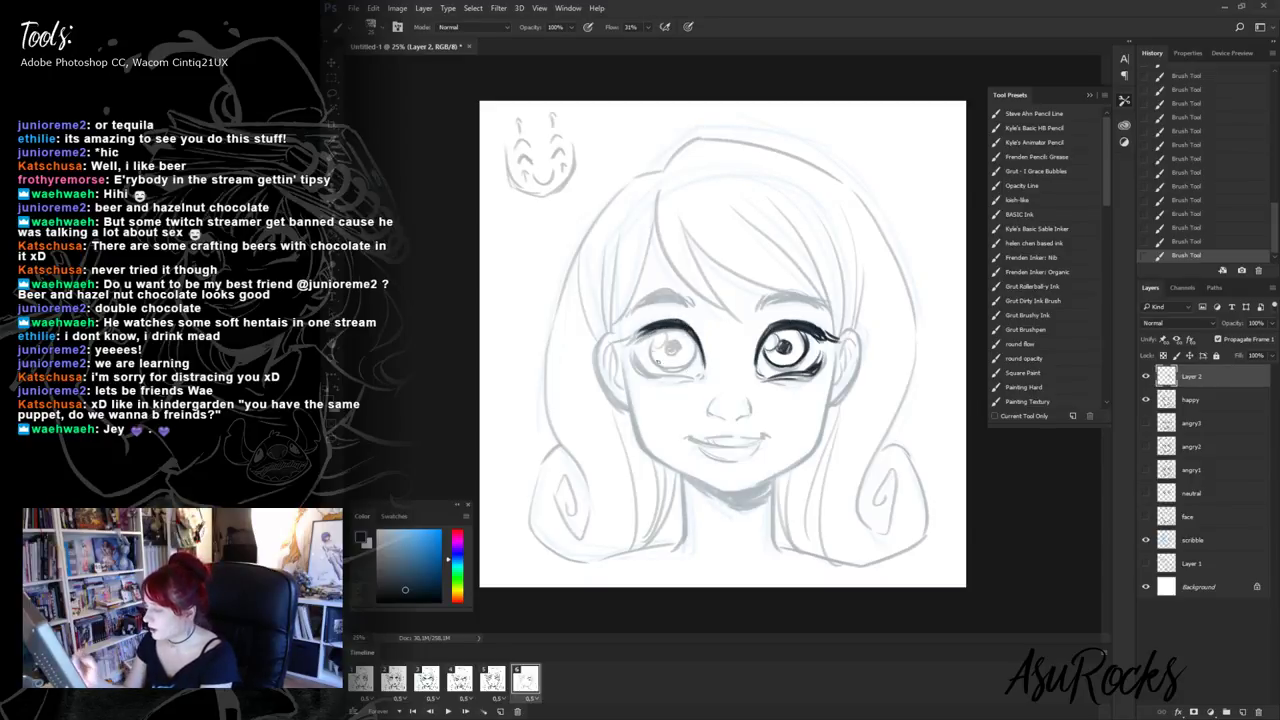
mouse_move(642, 326)
left_mouse_down()
mouse_move(618, 344)
mouse_move(660, 374)
mouse_move(690, 376)
left_mouse_up()
key("shift+alt+r")
key("shift+alt+n")
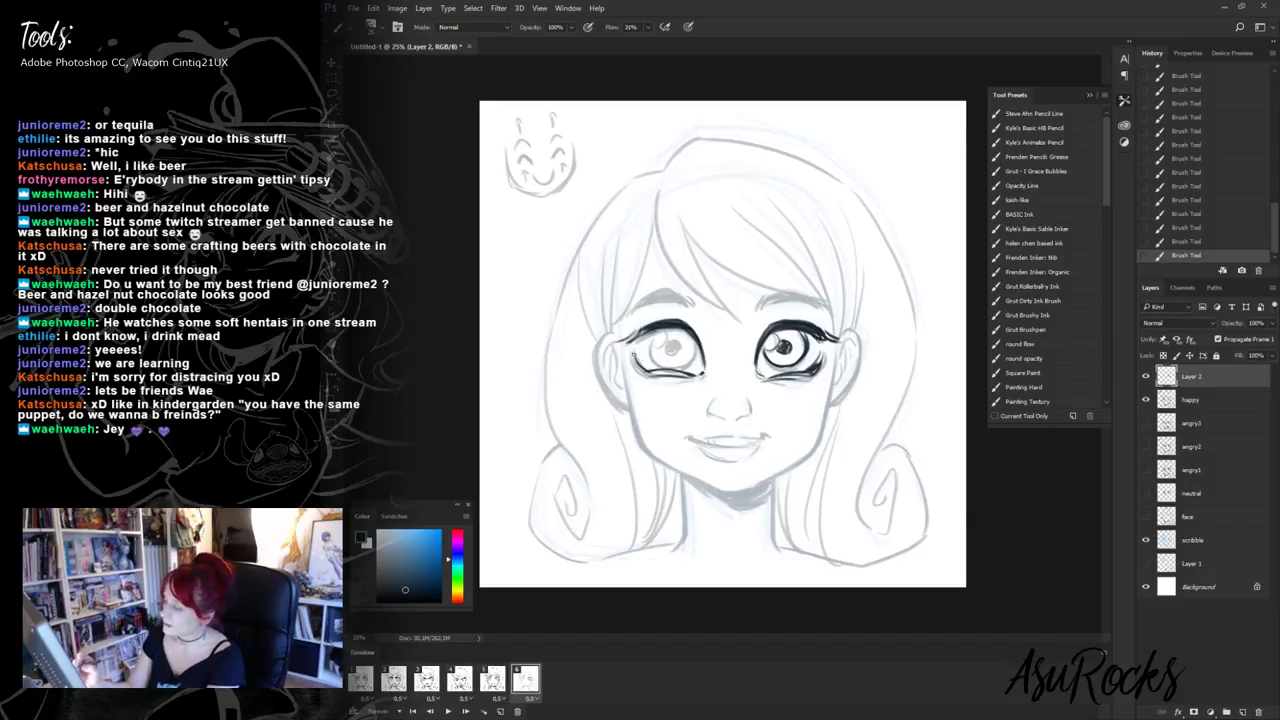
- Draw the left-hand eye's iris and pupil with a highlight and refine the lid lines of the right-hand eye
left_click_drag(652, 346, 678, 366)
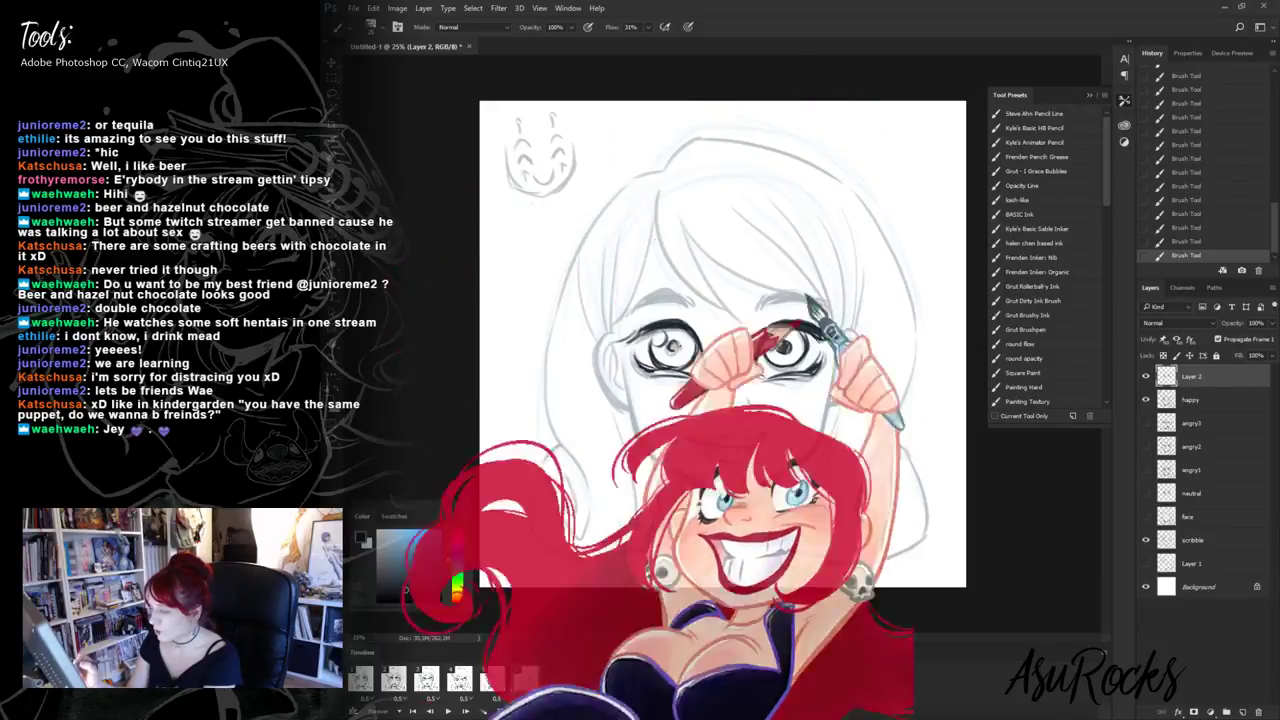
left_click_drag(680, 344, 695, 341)
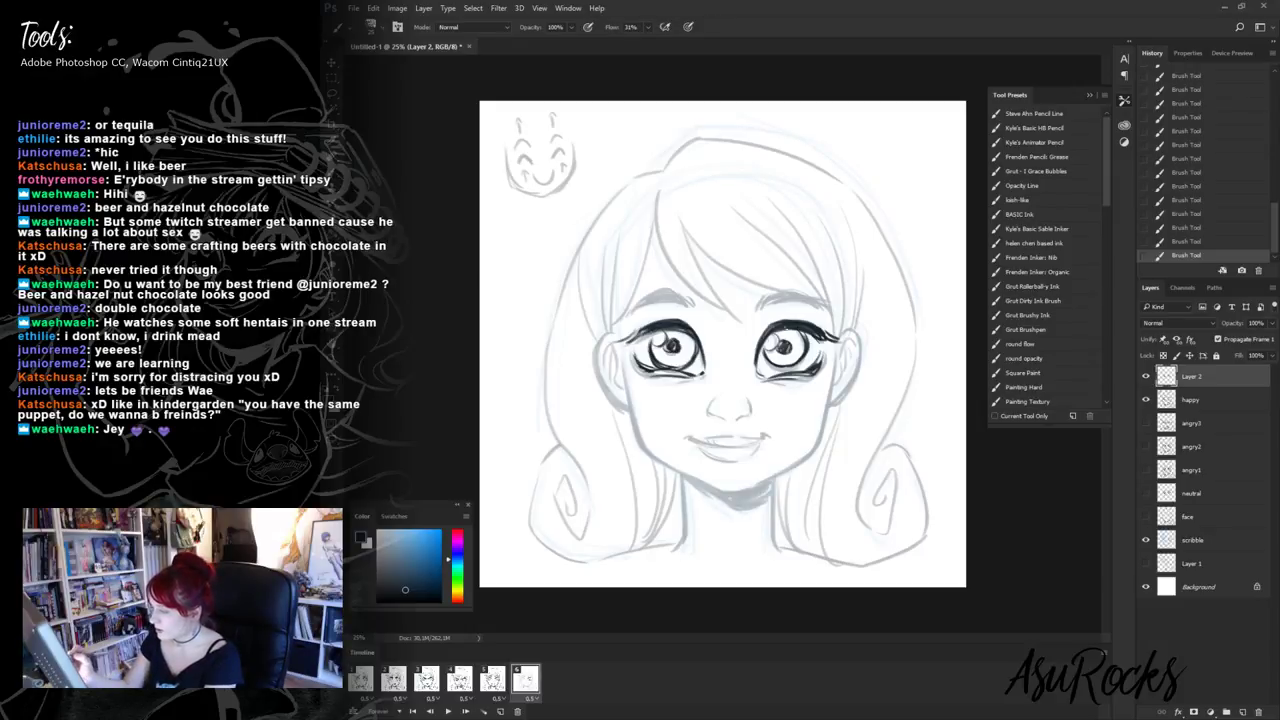
left_click_drag(778, 326, 814, 322)
key("shift+alt+r")
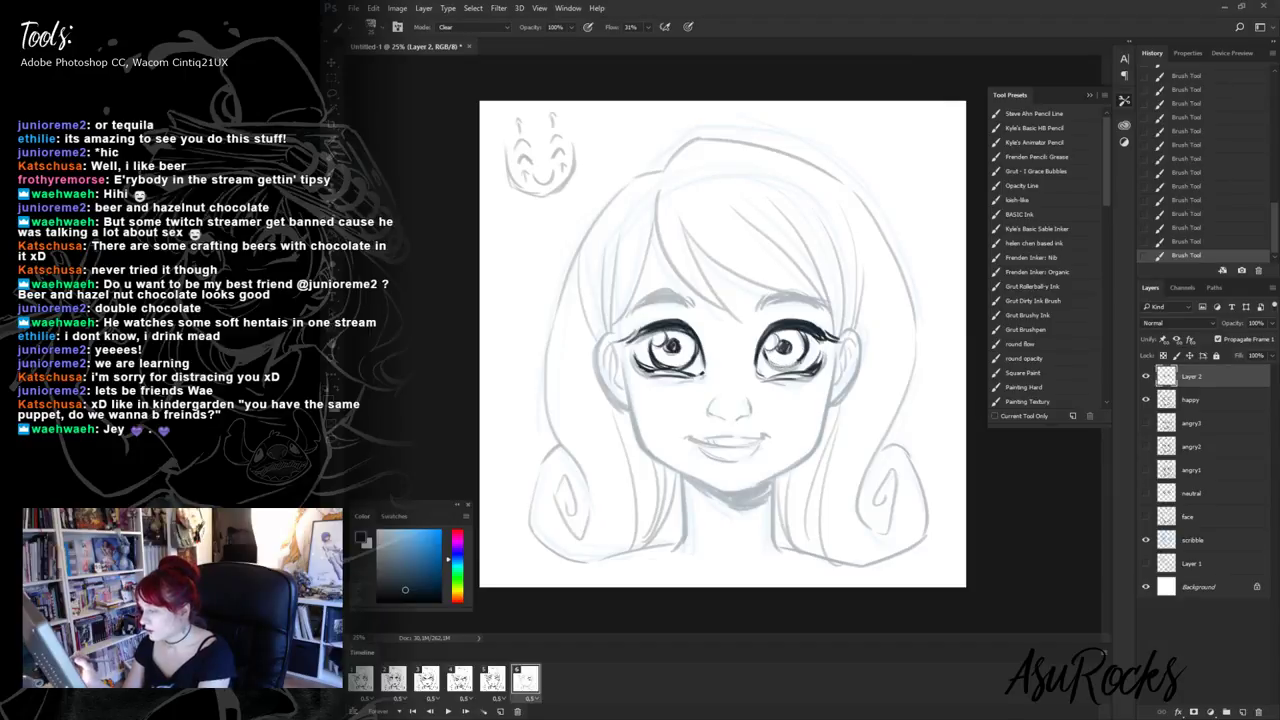
key("shift+alt+n")
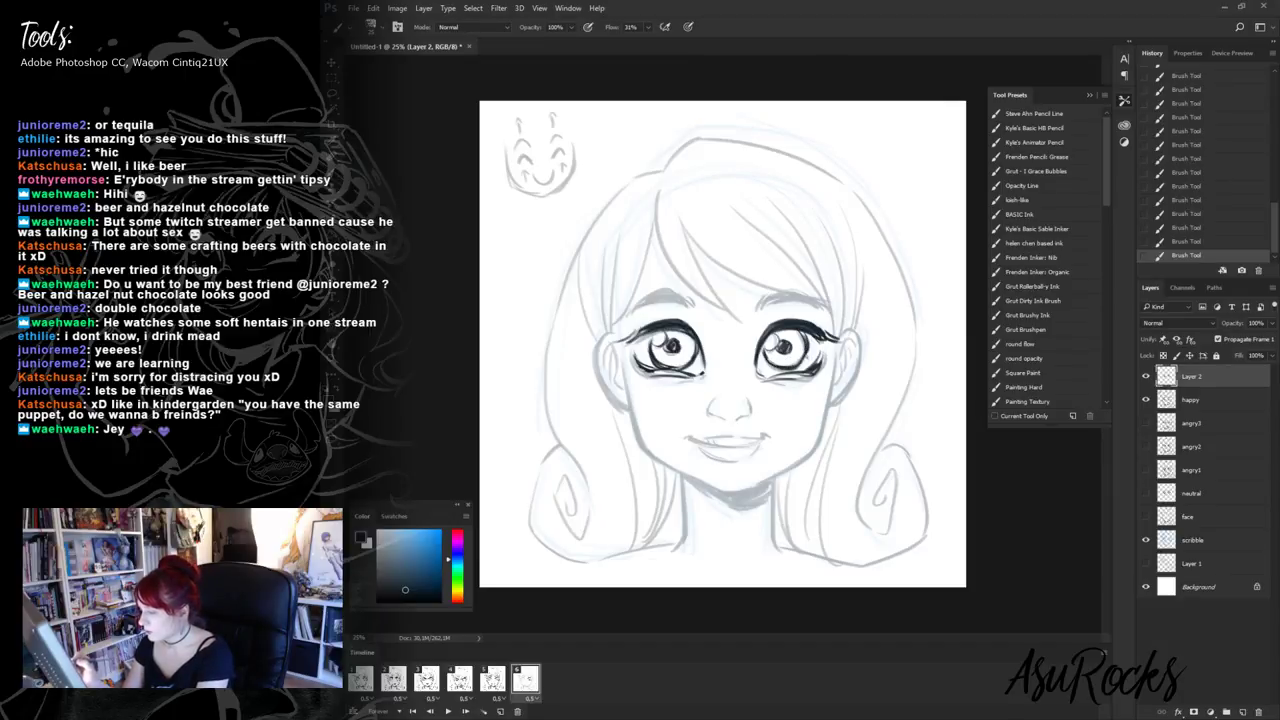
mouse_move(802, 362)
left_mouse_down()
mouse_move(808, 347)
mouse_move(804, 370)
mouse_move(824, 354)
left_mouse_up()
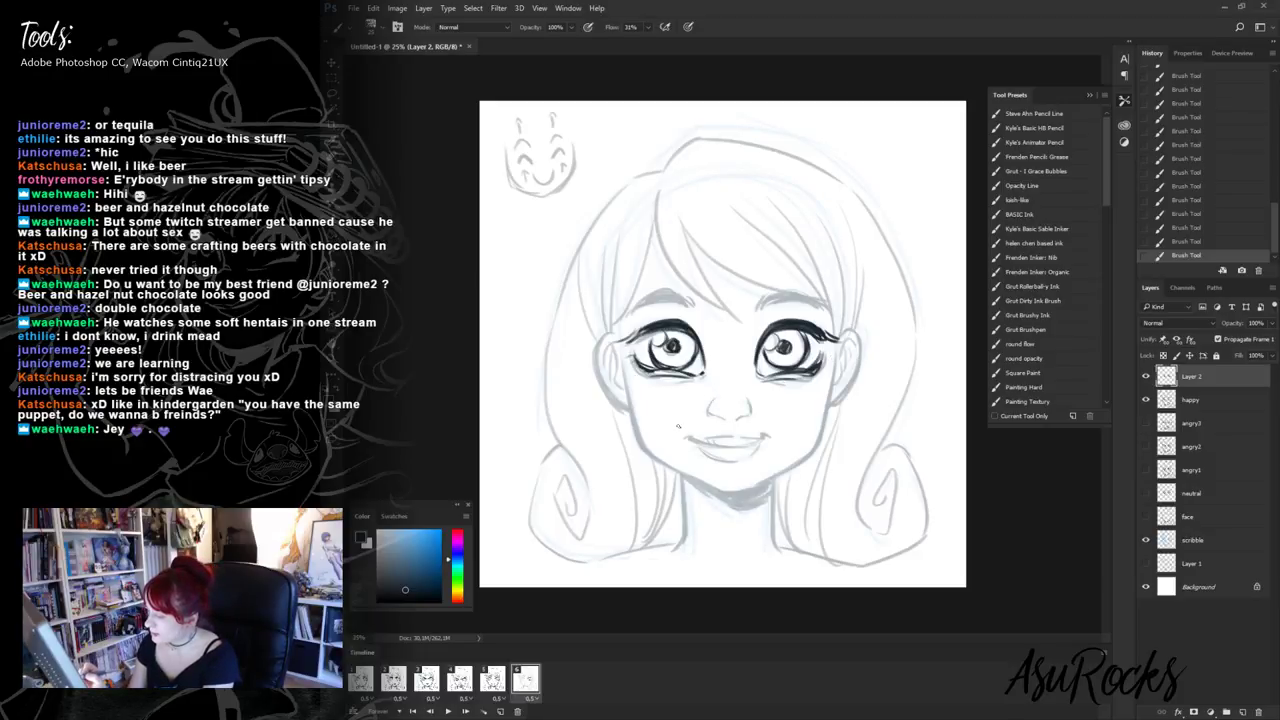
mouse_move(678, 427)
left_mouse_down()
mouse_move(738, 439)
mouse_move(784, 424)
mouse_move(766, 436)
left_mouse_up()
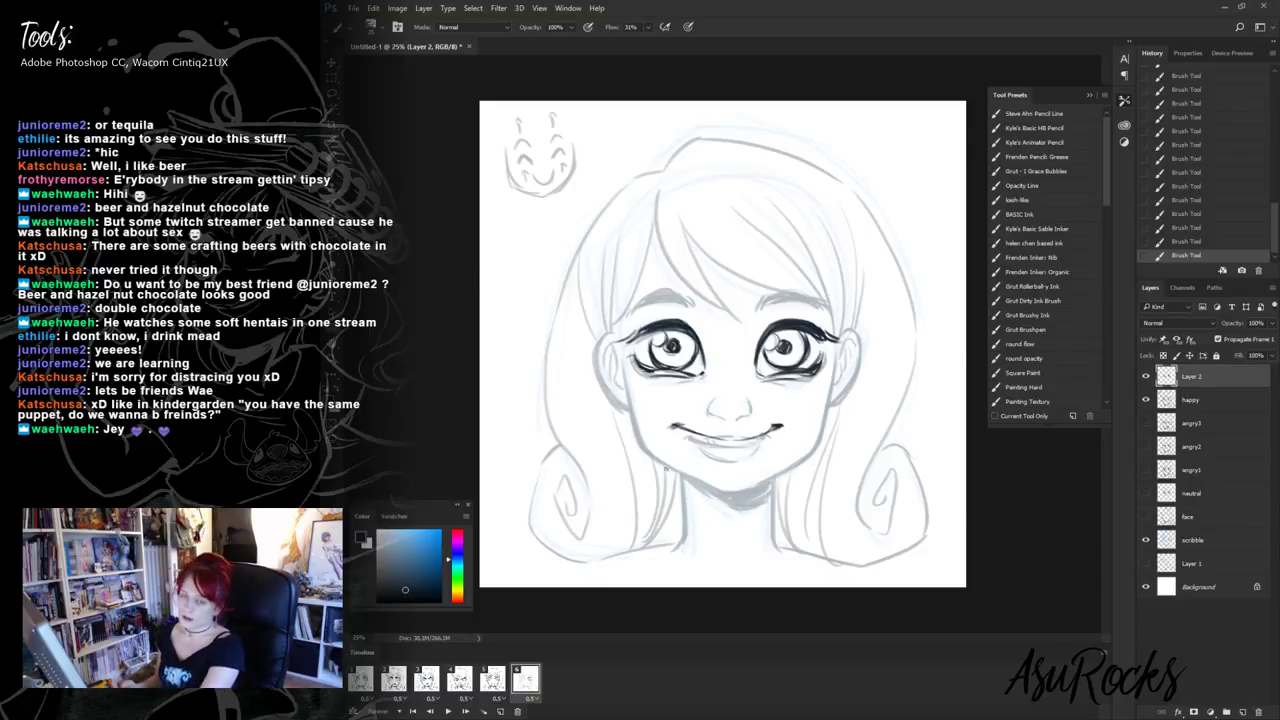
key("shift+alt+r")
mouse_move(664, 423)
left_mouse_down()
mouse_move(720, 439)
mouse_move(784, 424)
left_mouse_up()
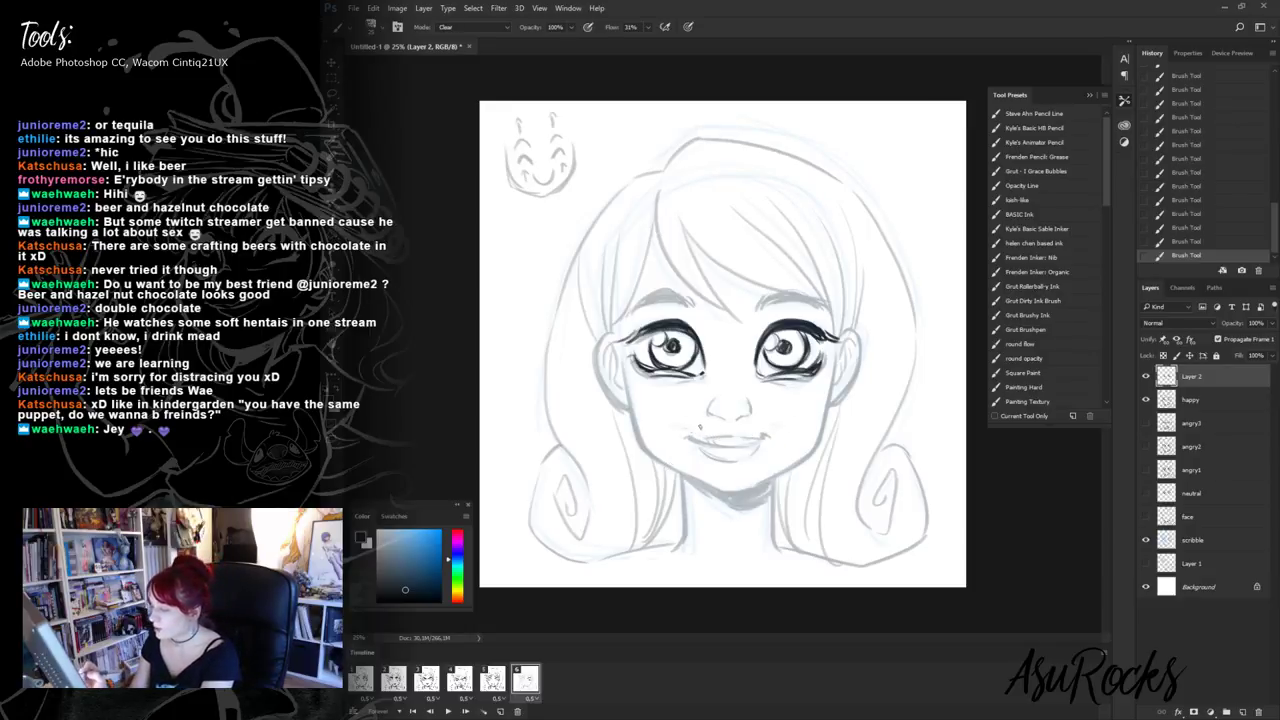
- Draw a wide, slanted smile with marked mouth corners, a tooth line and a lower lip
key("shift+alt+n")
mouse_move(672, 418)
left_mouse_down()
mouse_move(718, 437)
mouse_move(775, 432)
mouse_move(670, 417)
left_mouse_up()
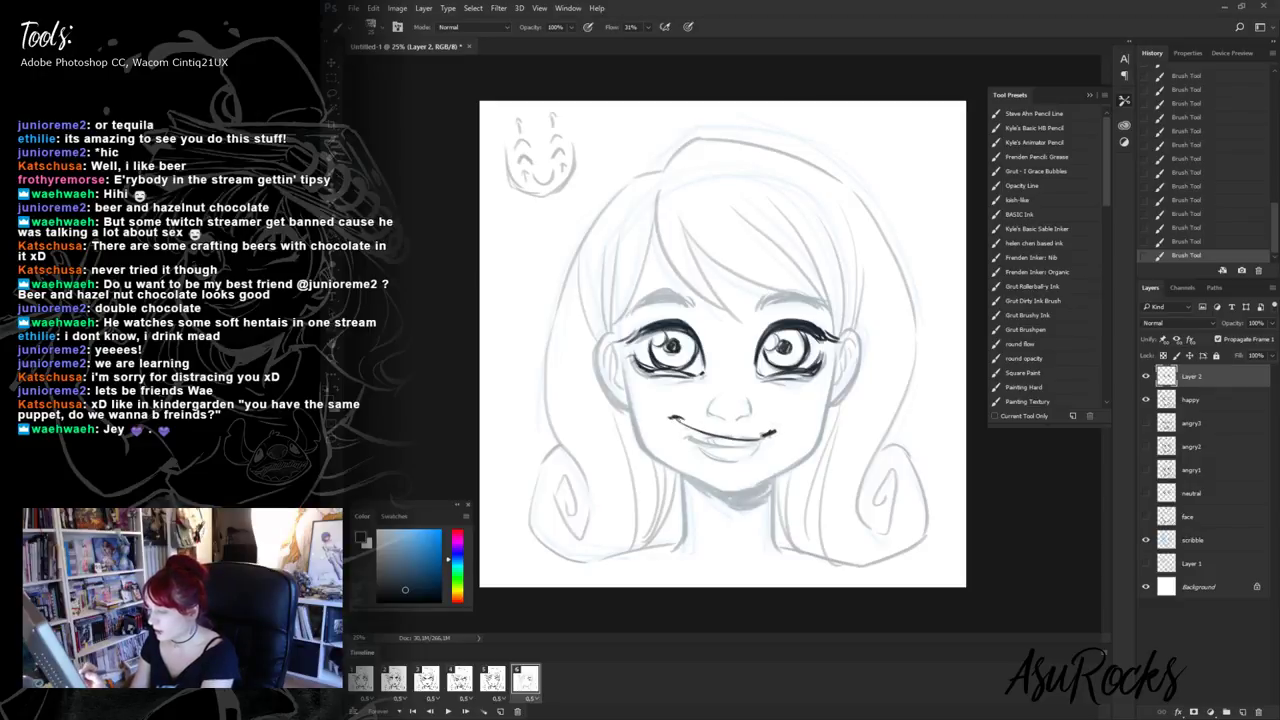
left_click_drag(772, 435, 783, 433)
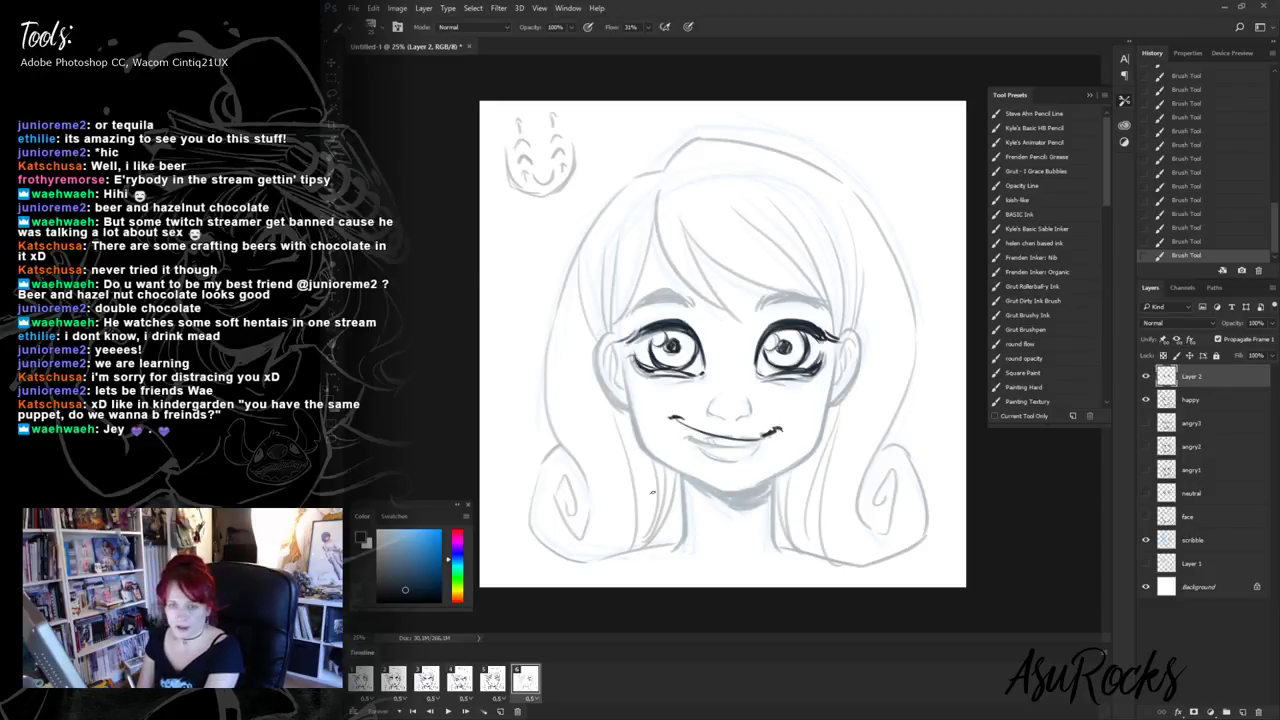
left_click_drag(682, 422, 777, 431)
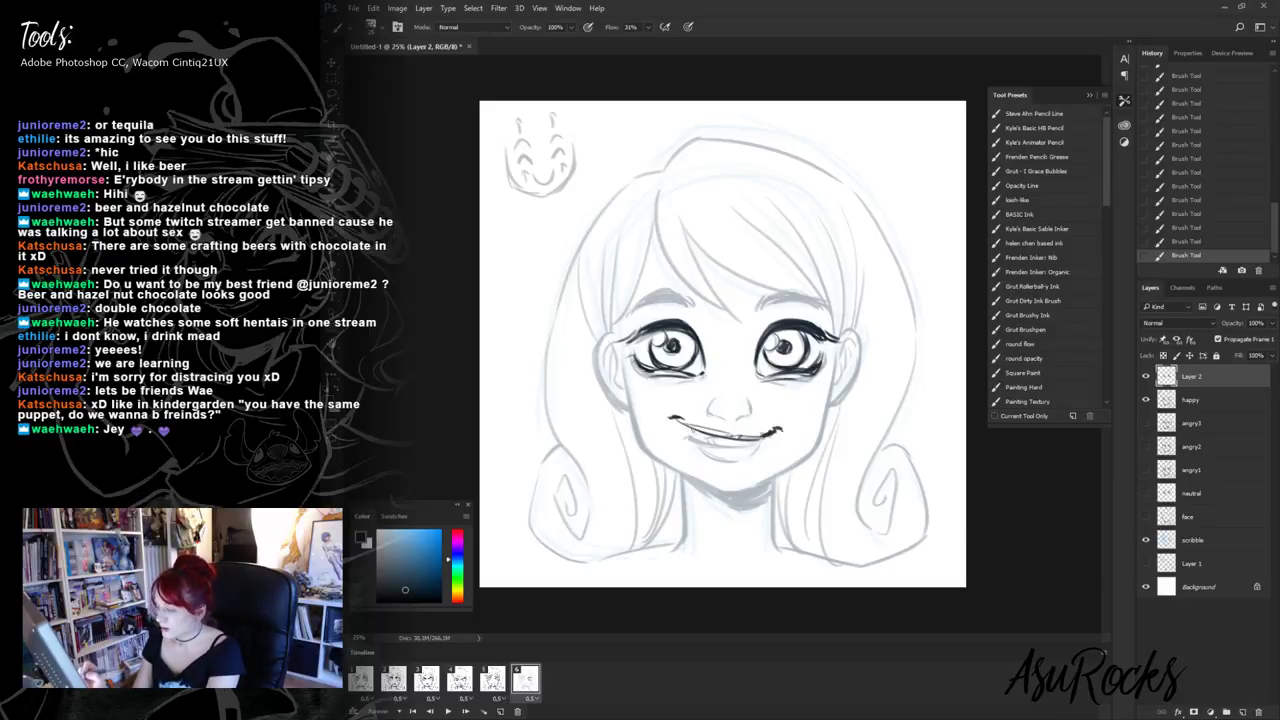
mouse_move(692, 437)
left_mouse_down()
mouse_move(746, 452)
mouse_move(764, 441)
mouse_move(744, 455)
left_mouse_up()
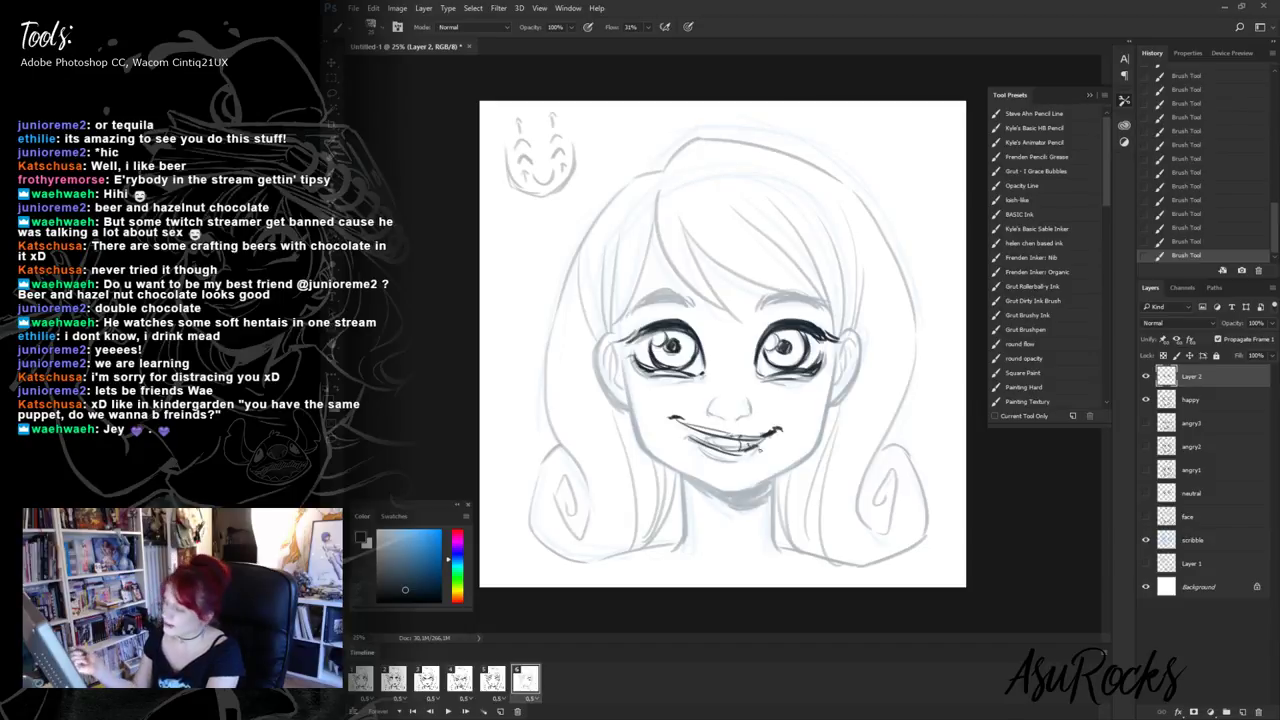
- Draw the nose, touch up the left-hand eye's lower lid and paint both dark arched eyebrows
mouse_move(708, 397)
left_mouse_down()
mouse_move(706, 414)
mouse_move(746, 413)
left_mouse_up()
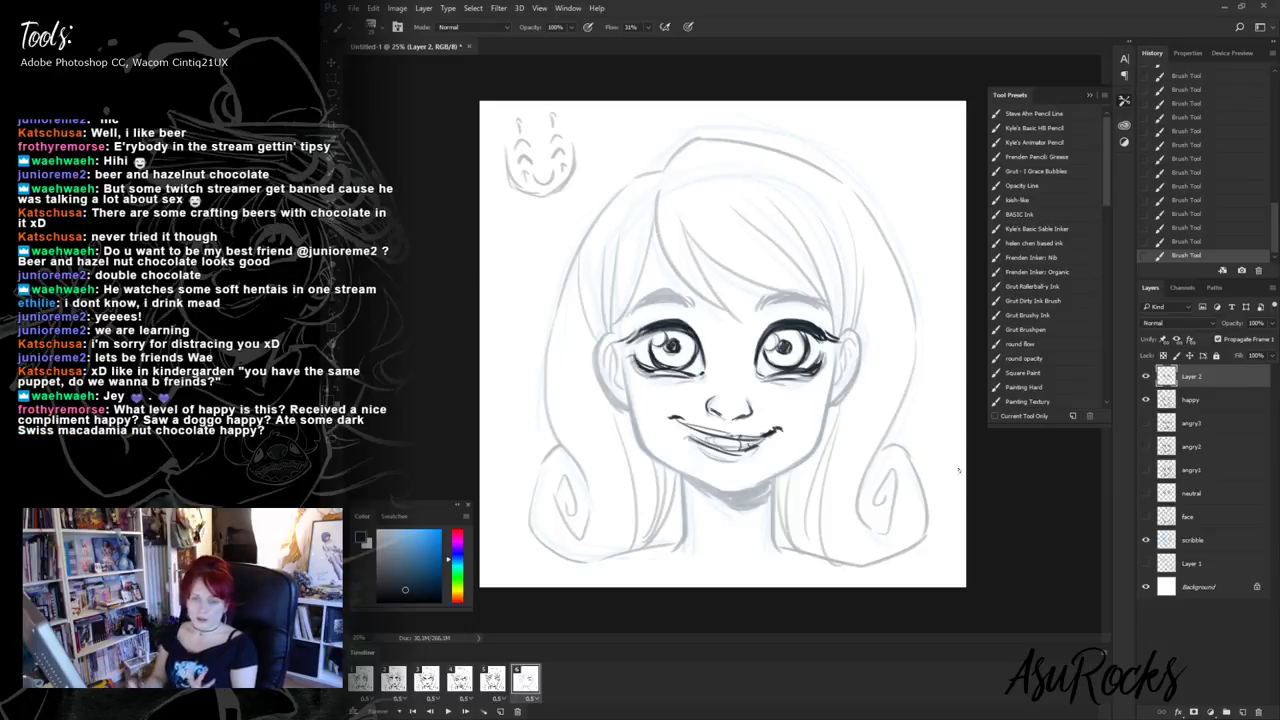
left_click_drag(643, 368, 705, 372)
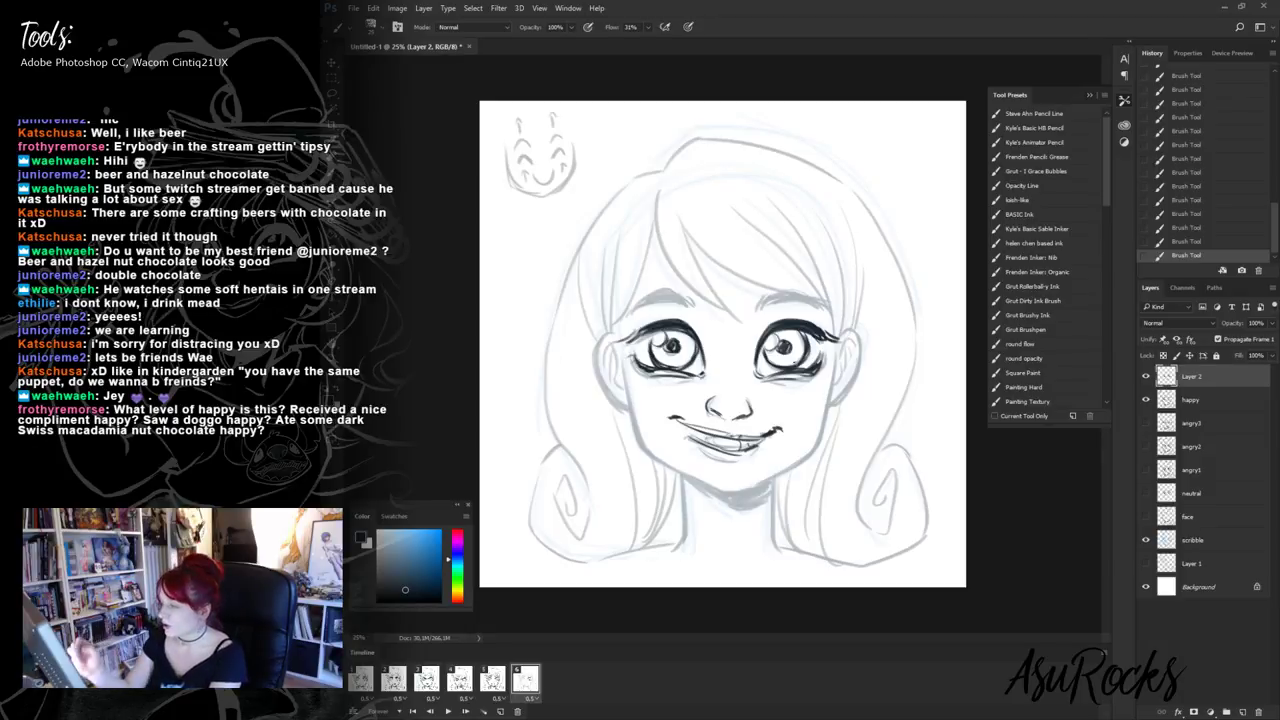
mouse_move(633, 306)
left_mouse_down()
mouse_move(677, 289)
mouse_move(700, 312)
mouse_move(647, 298)
left_mouse_up()
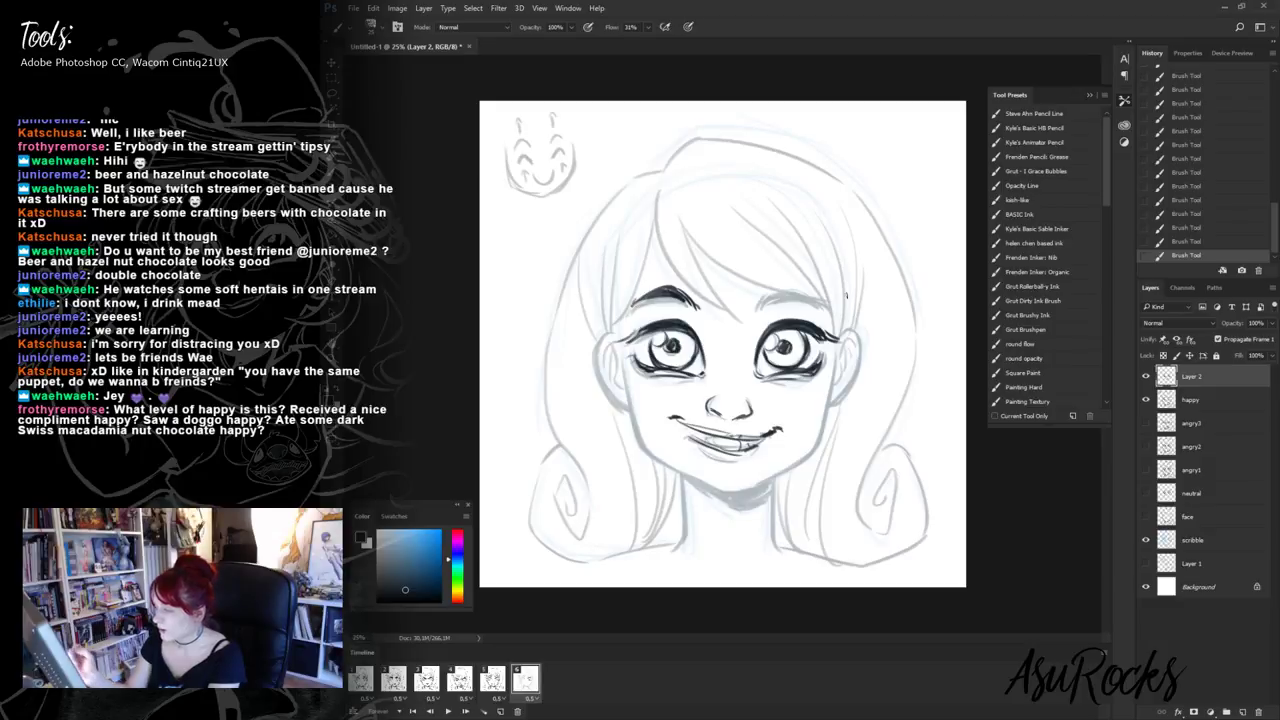
mouse_move(768, 306)
left_mouse_down()
mouse_move(828, 304)
mouse_move(804, 295)
mouse_move(829, 314)
left_mouse_up()
mouse_move(762, 304)
left_mouse_down()
mouse_move(810, 297)
mouse_move(757, 314)
mouse_move(782, 296)
left_mouse_up()
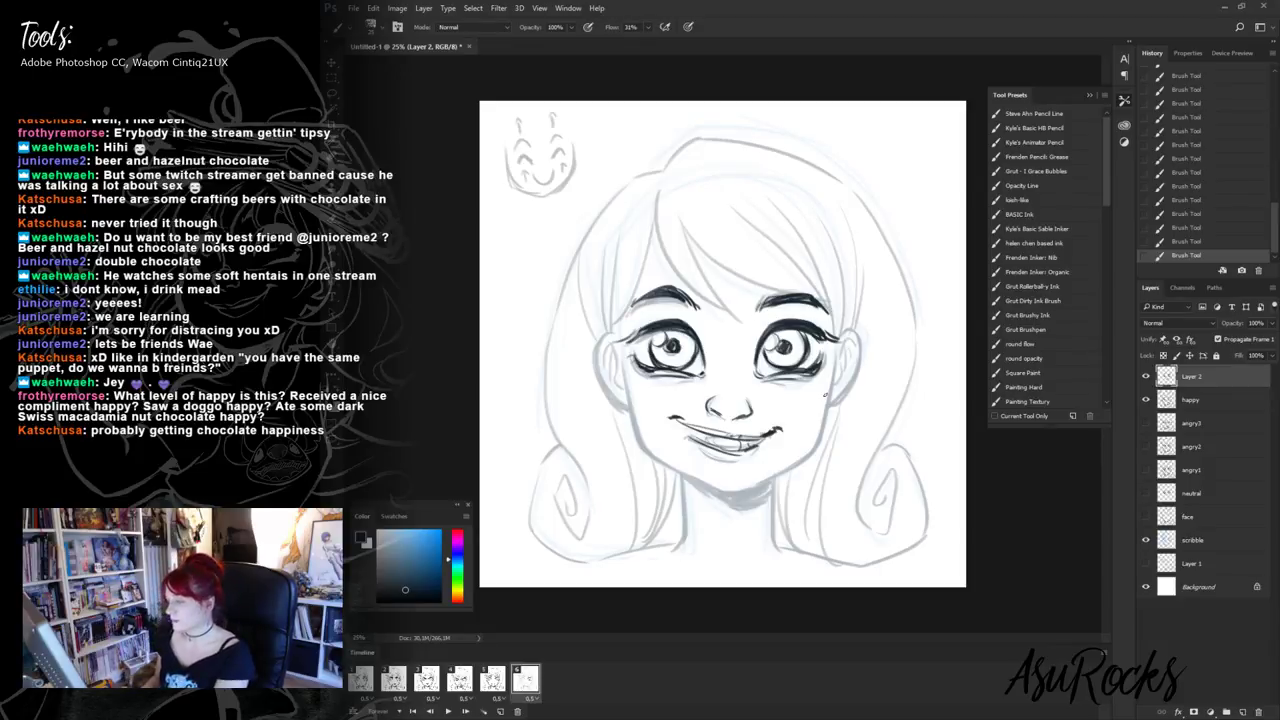
- Outline the face from both temples down the cheeks to the chin and reinforce the left-hand cheek line
mouse_move(618, 330)
left_mouse_down()
mouse_move(629, 425)
mouse_move(728, 471)
mouse_move(710, 483)
mouse_move(752, 482)
left_mouse_up()
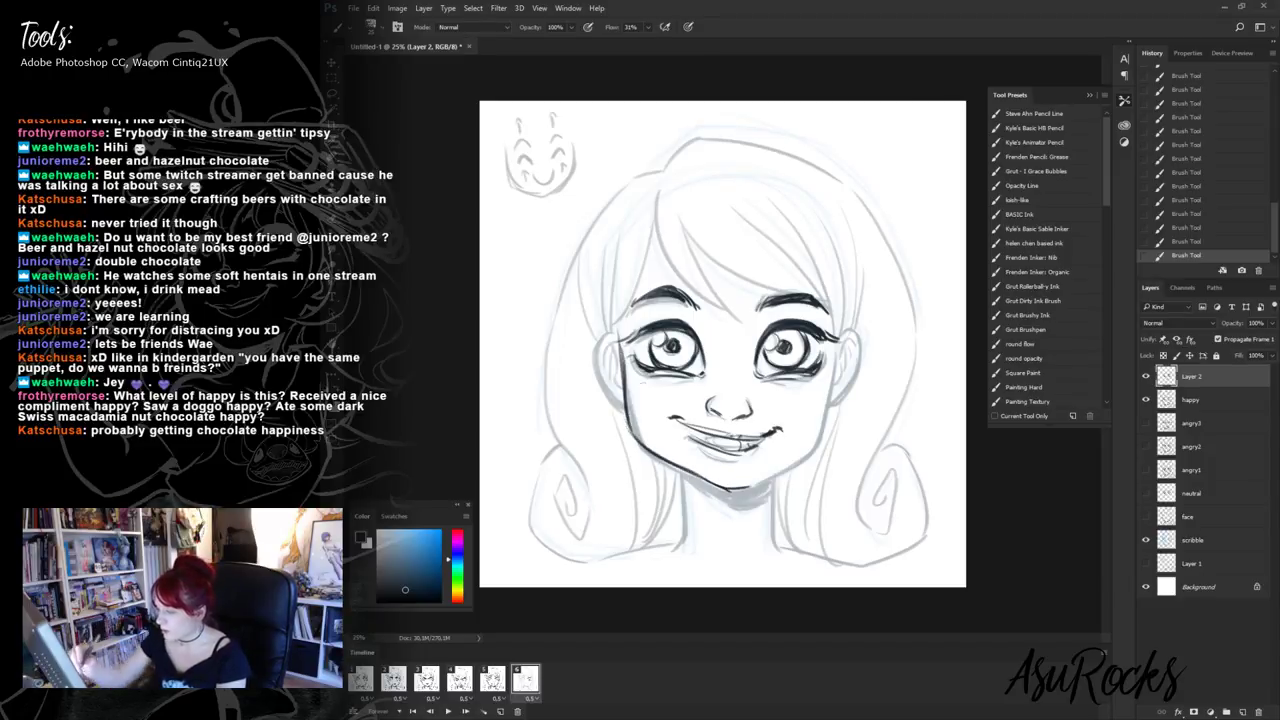
mouse_move(624, 398)
left_mouse_down()
mouse_move(729, 486)
mouse_move(711, 481)
mouse_move(752, 486)
mouse_move(832, 424)
left_mouse_up()
mouse_move(836, 350)
left_mouse_down()
mouse_move(822, 436)
mouse_move(760, 478)
left_mouse_up()
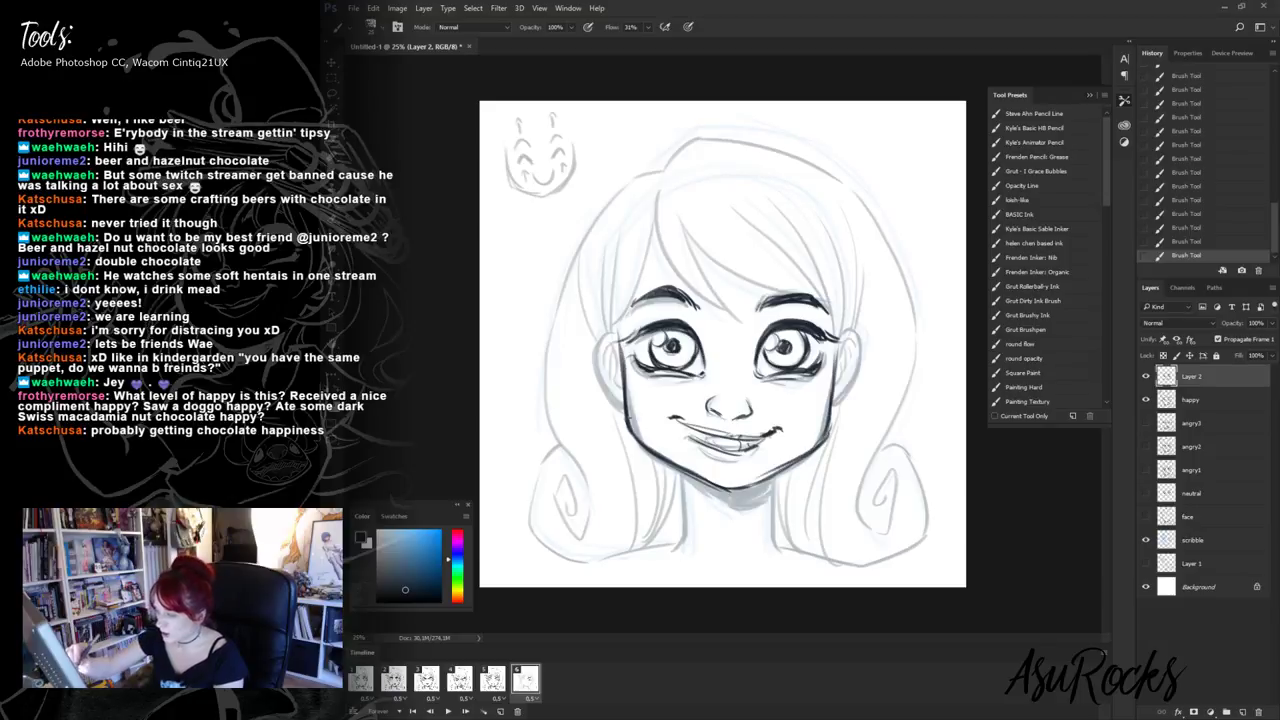
mouse_move(630, 370)
left_mouse_down()
mouse_move(628, 430)
mouse_move(668, 460)
left_mouse_up()
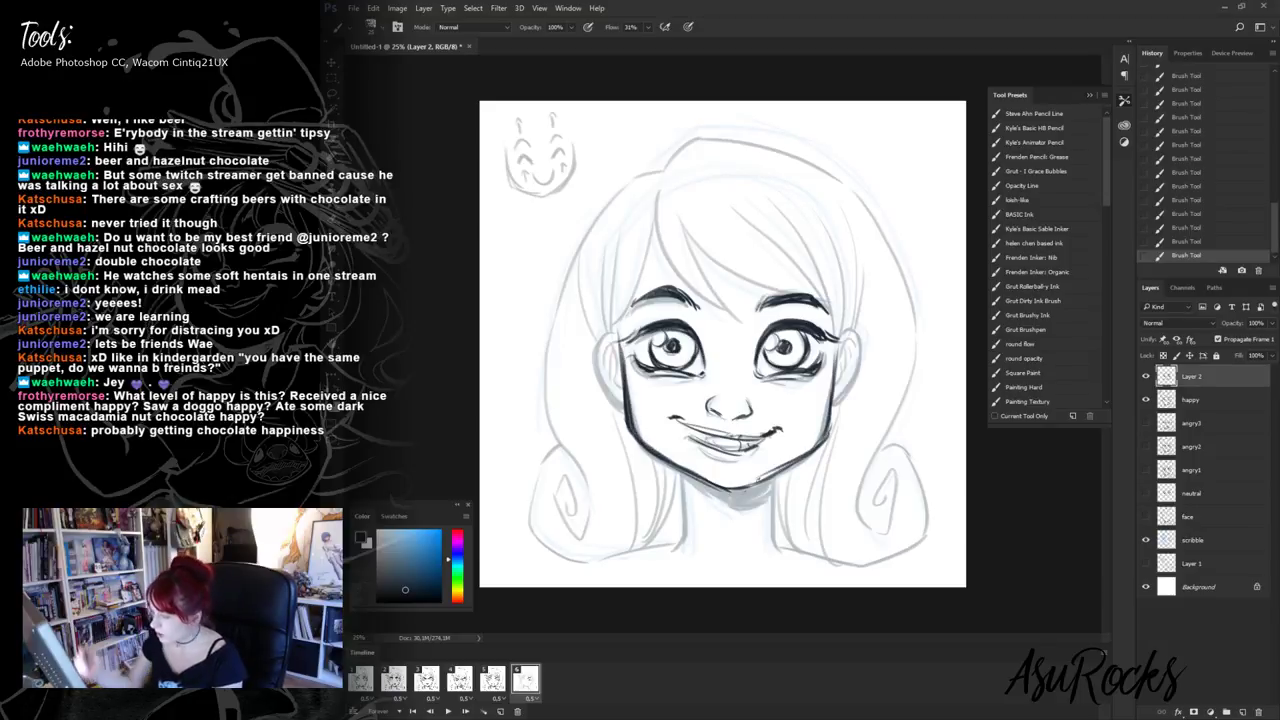
- Touch up the chin line, then duplicate the face layer and place the copy directly below Layer 2
left_click_drag(758, 482, 726, 490)
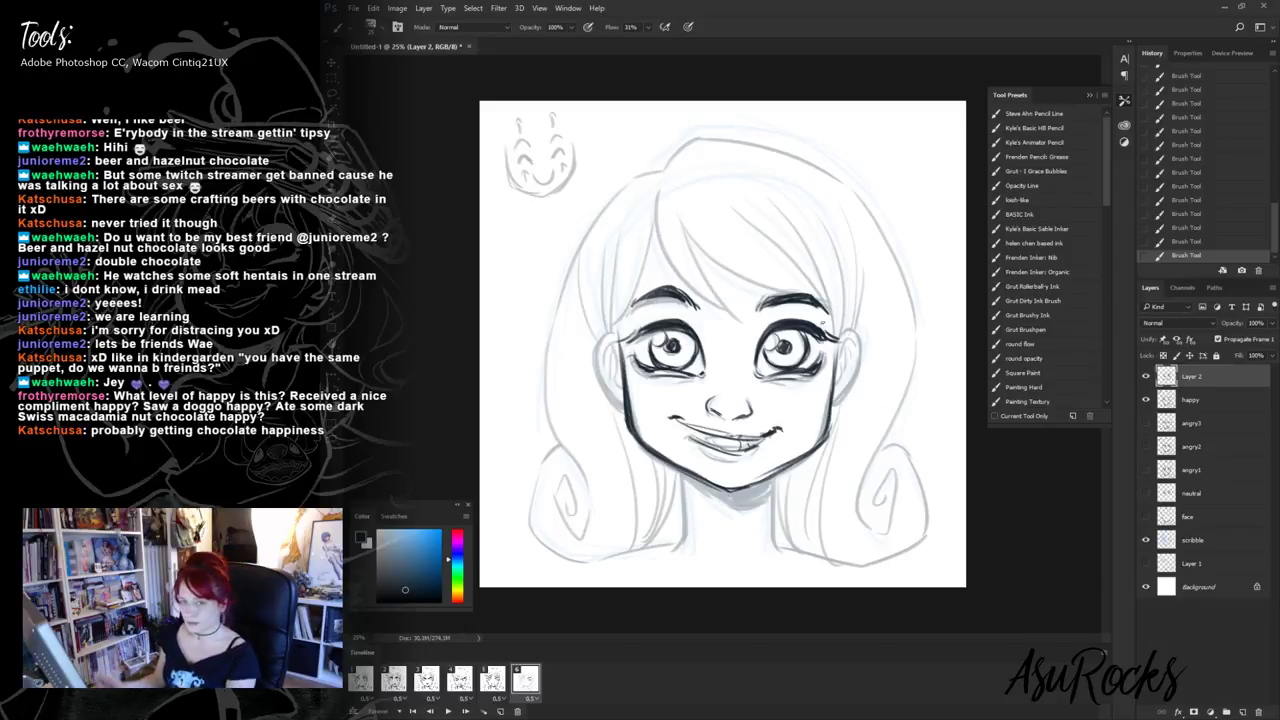
left_click(1210, 517)
right_click(1218, 516)
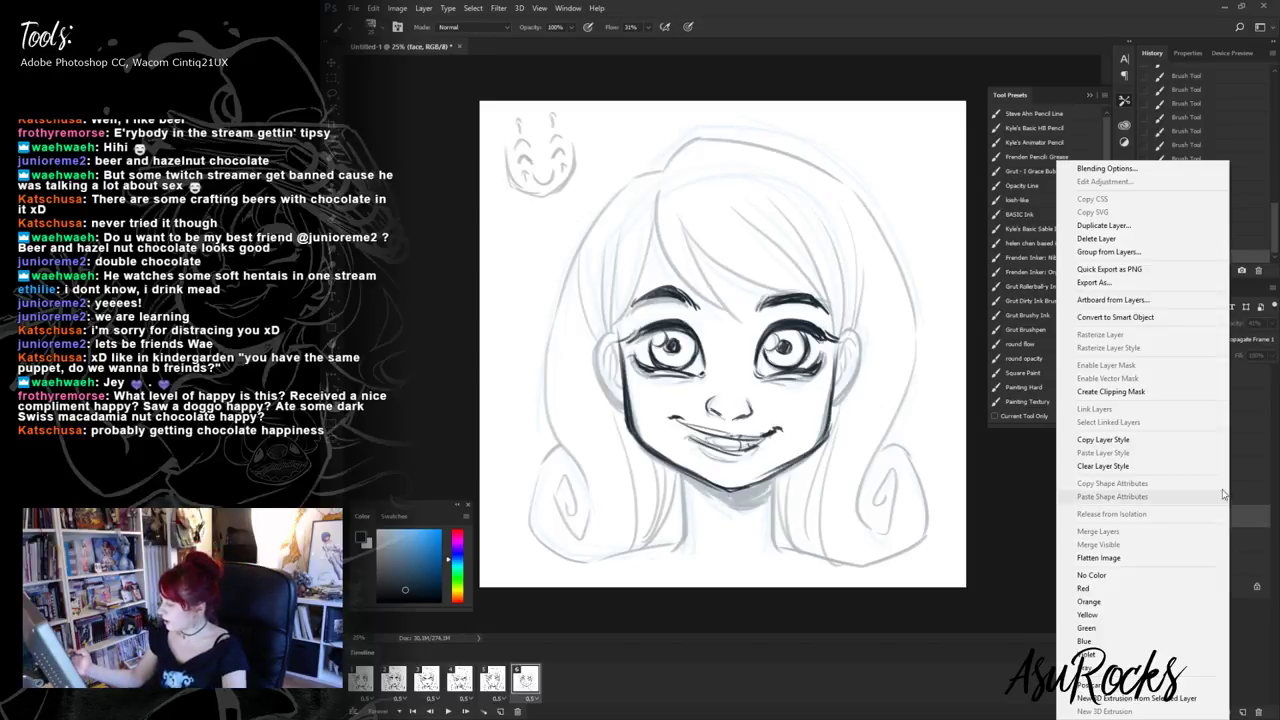
left_click(1103, 225)
left_click_drag(1198, 515, 1198, 388)
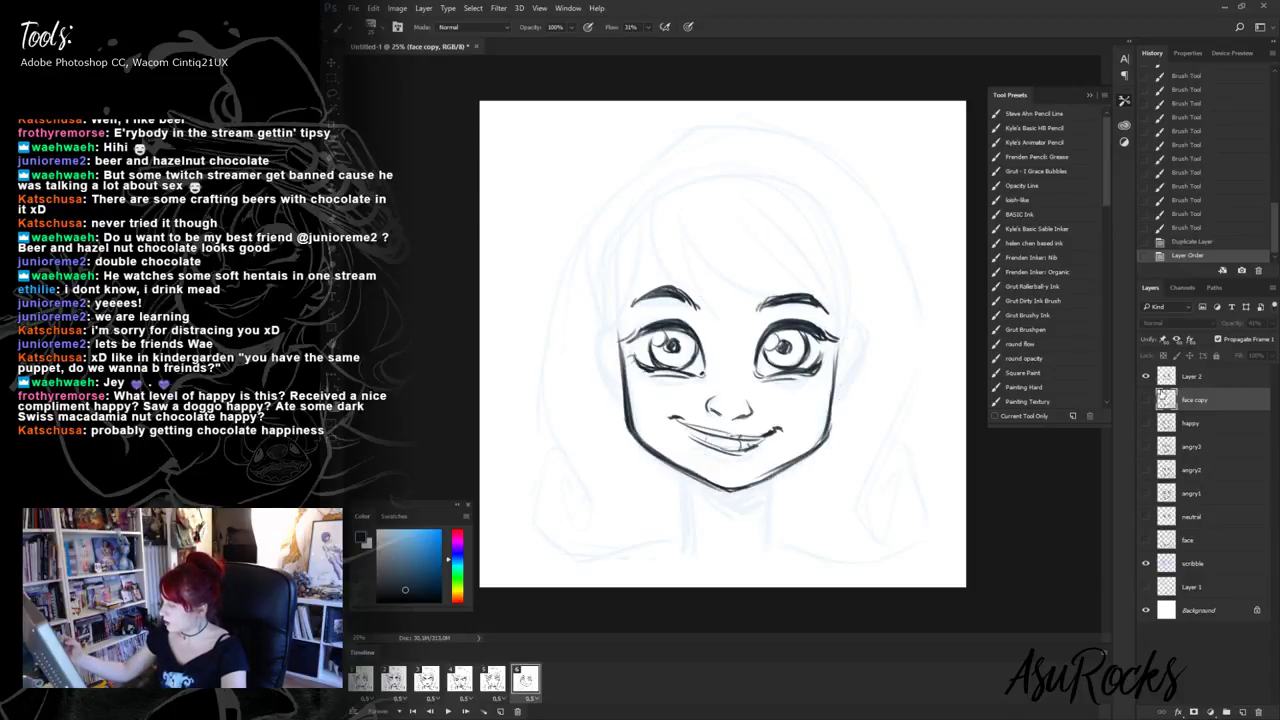
- Make the face copy layer visible and raise its opacity to 100%
left_click(1146, 399)
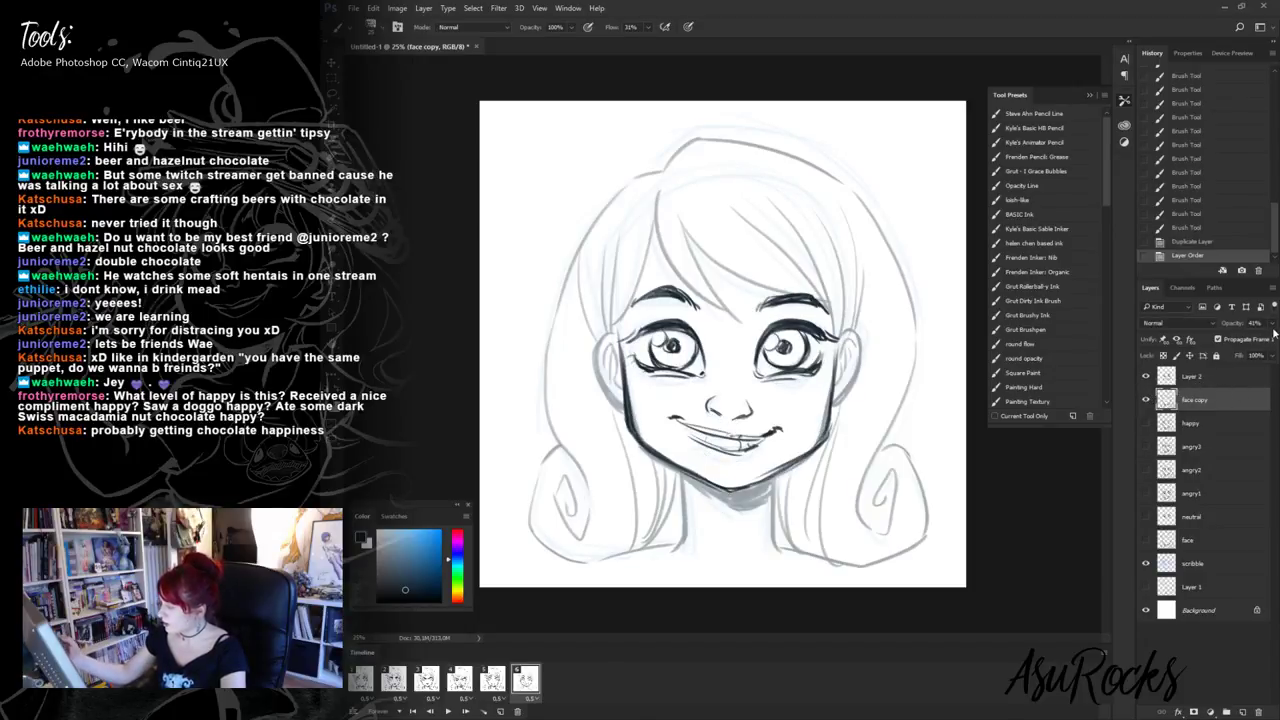
left_click(1271, 323)
left_click_drag(1250, 339, 1271, 338)
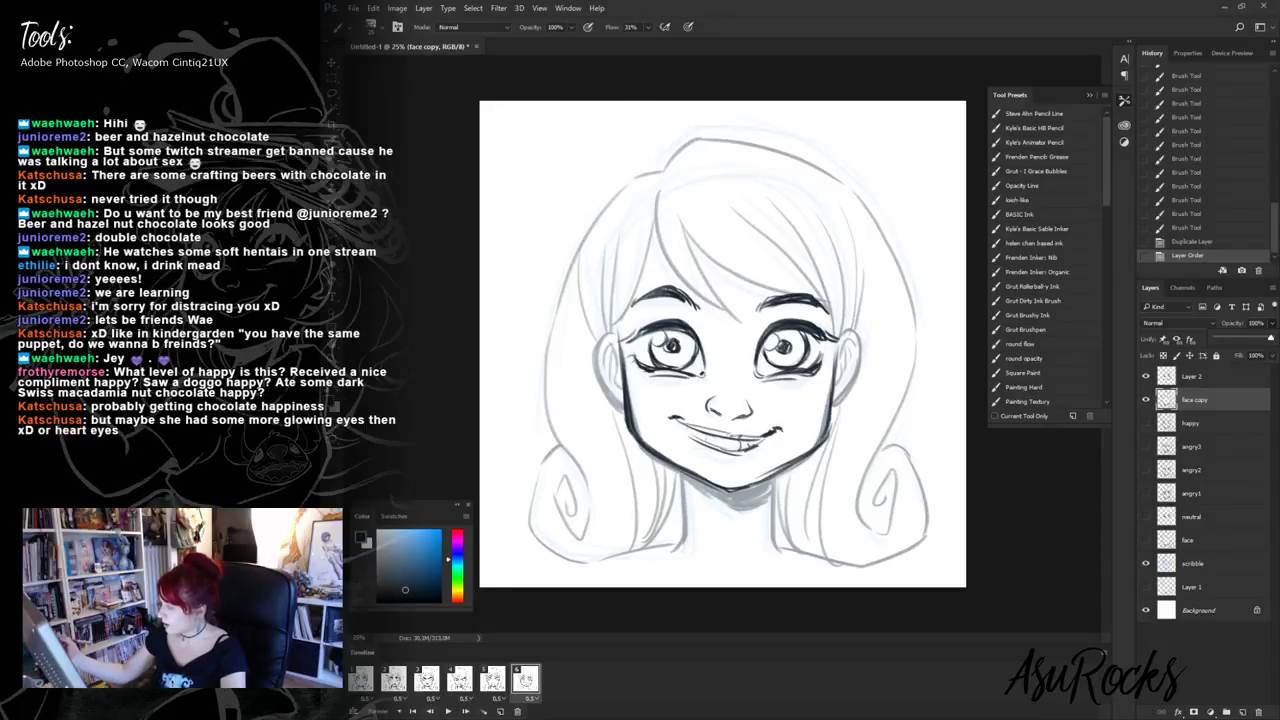
- Erase the overlapping old jaw lines from the face copy layer and merge Layer 2 down into it
left_click(1198, 393)
key("shift+alt+r")
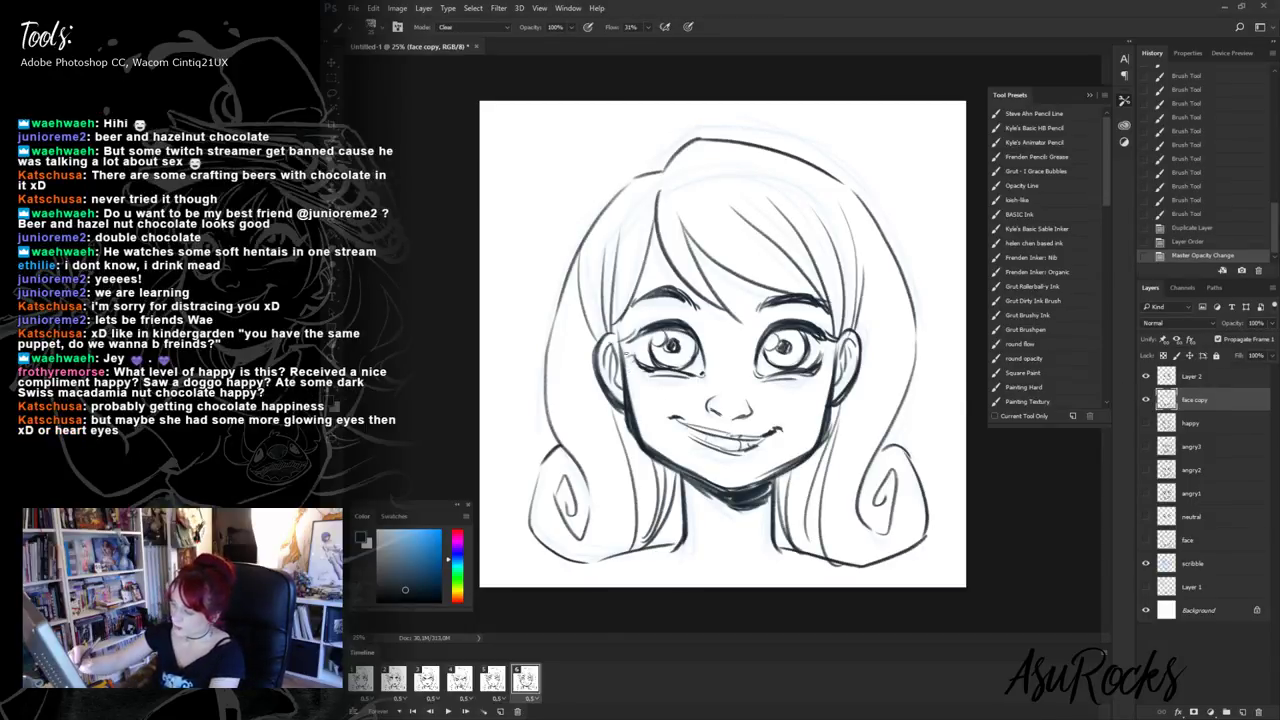
mouse_move(630, 388)
left_mouse_down()
mouse_move(634, 424)
mouse_move(682, 464)
mouse_move(662, 464)
mouse_move(676, 474)
left_mouse_up()
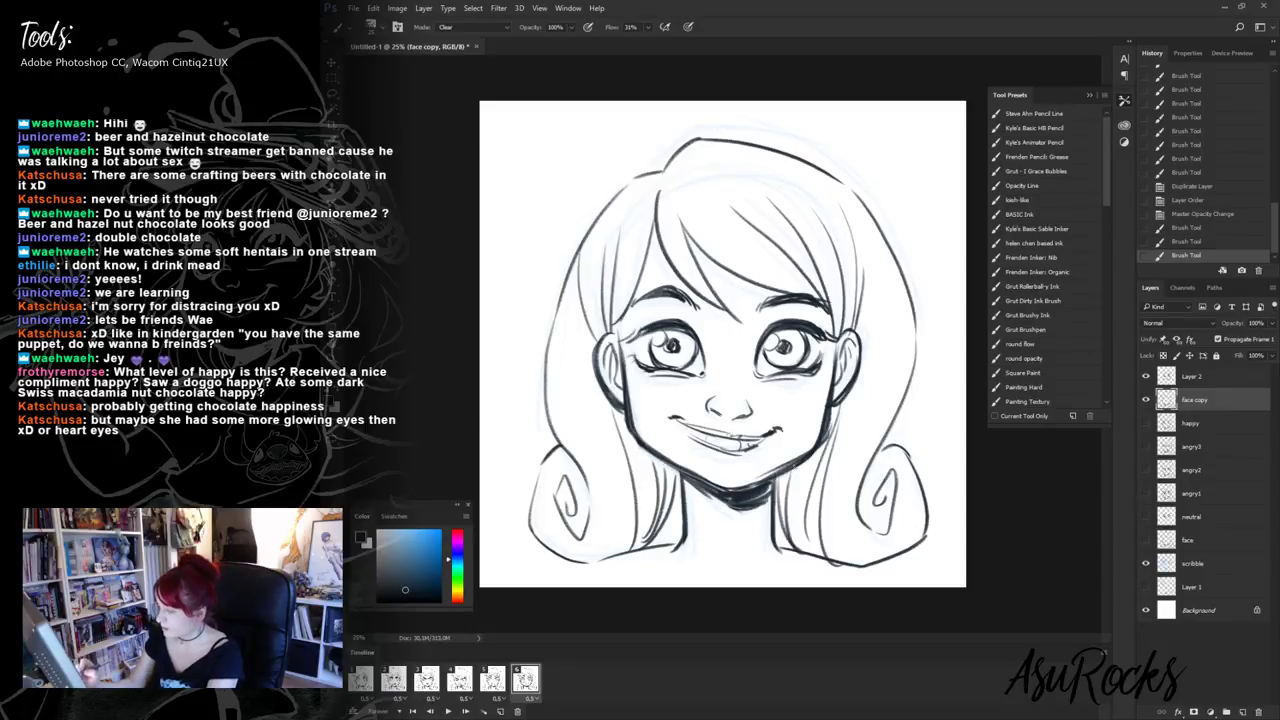
mouse_move(784, 473)
left_mouse_down()
mouse_move(829, 434)
mouse_move(795, 457)
left_mouse_up()
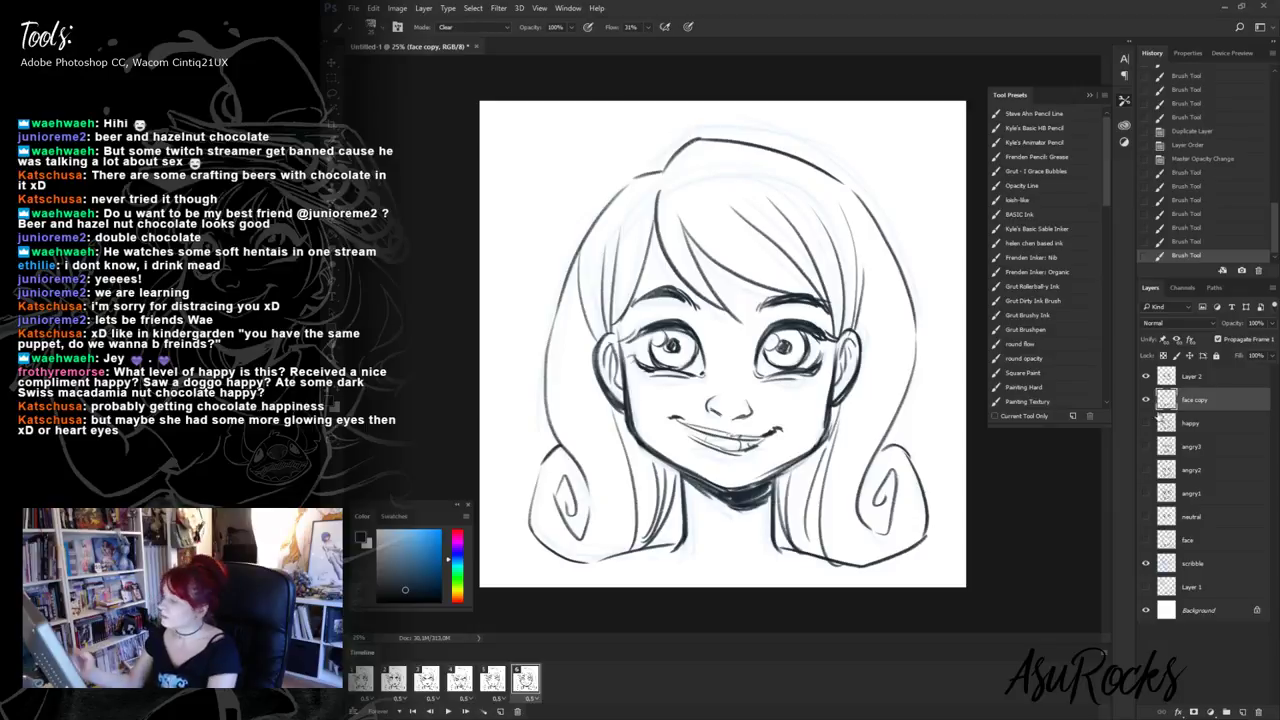
left_click(1192, 377)
key("ctrl+e")
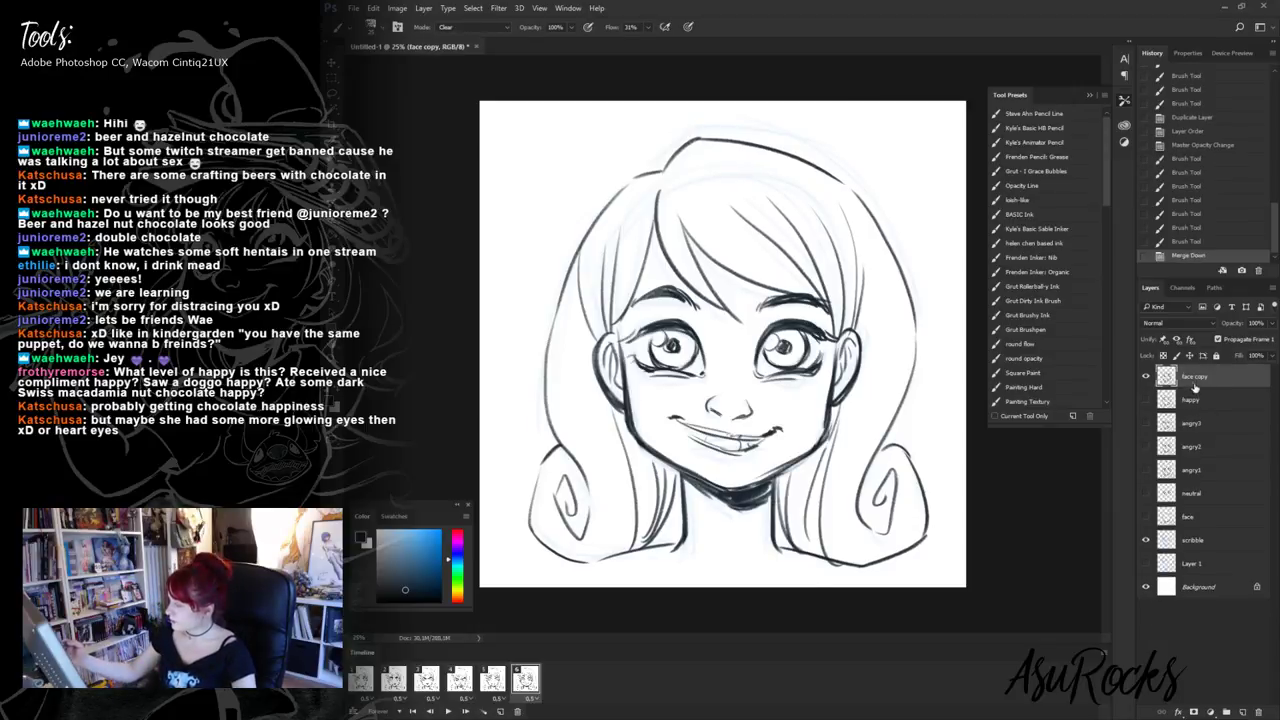
- Compare the merged happier face with the previous expression in frame 5
left_click(1146, 376)
left_click(1146, 376)
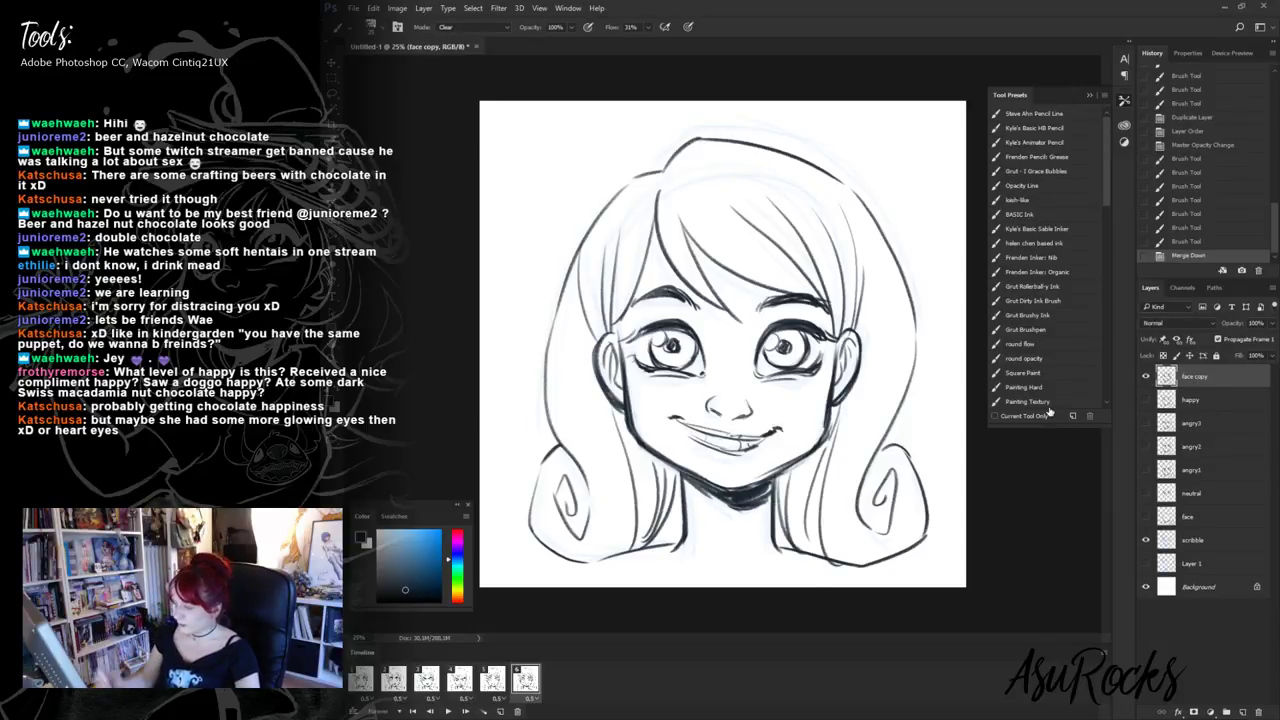
left_click(1146, 376)
left_click(1146, 376)
left_click(498, 682)
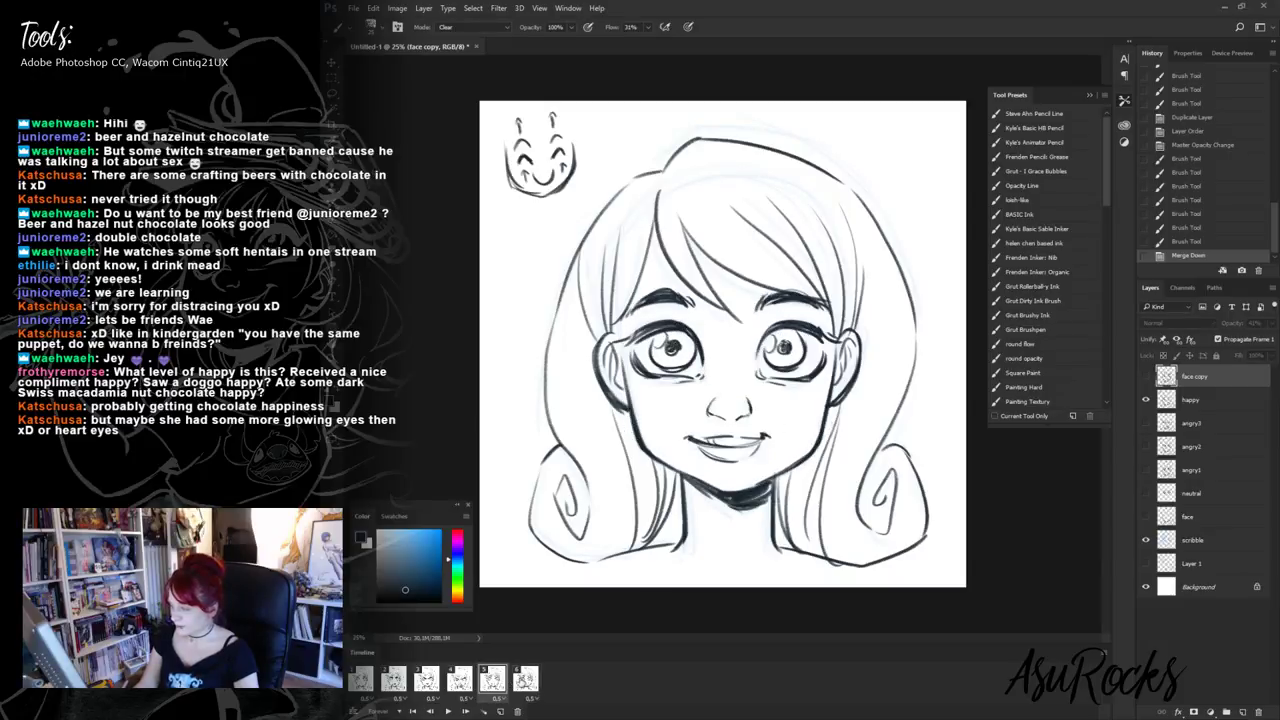
left_click(524, 682)
- Clean up the shadow under the chin and retouch the smile line and the left-hand eye's lids
left_click_drag(684, 482, 766, 502)
key("shift+alt+n")
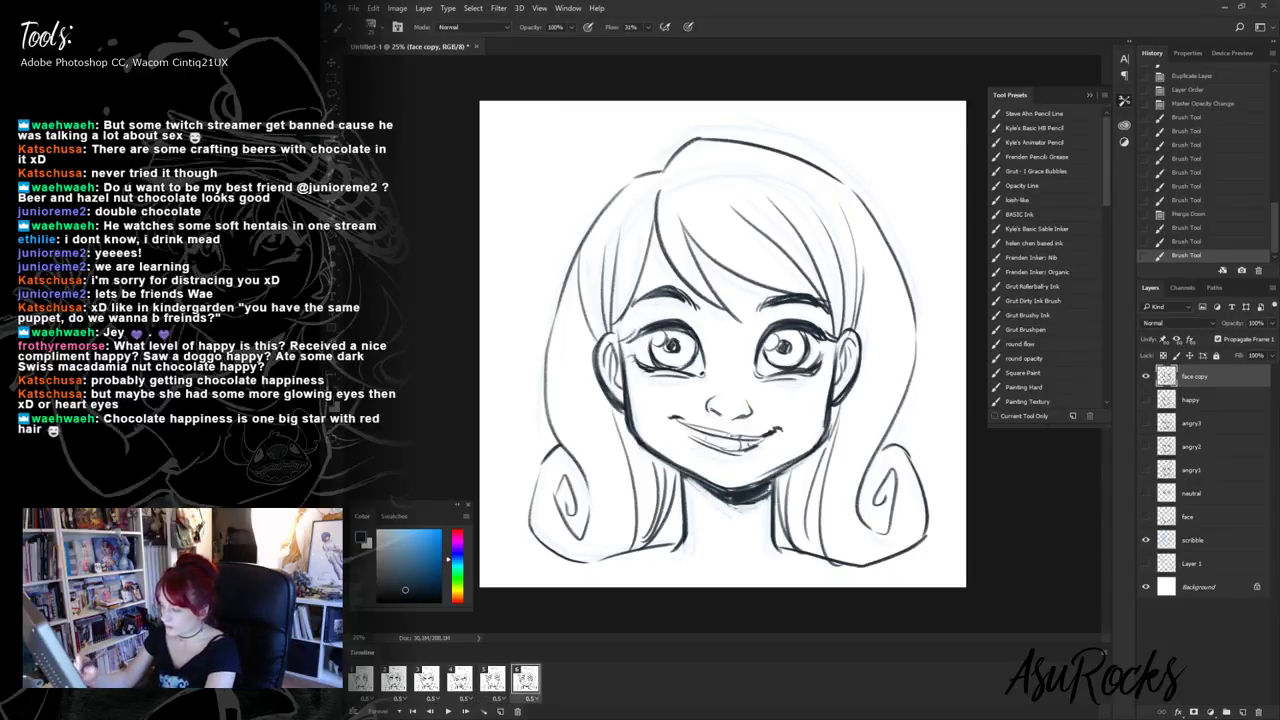
left_click_drag(738, 444, 752, 441)
left_click_drag(752, 441, 780, 429)
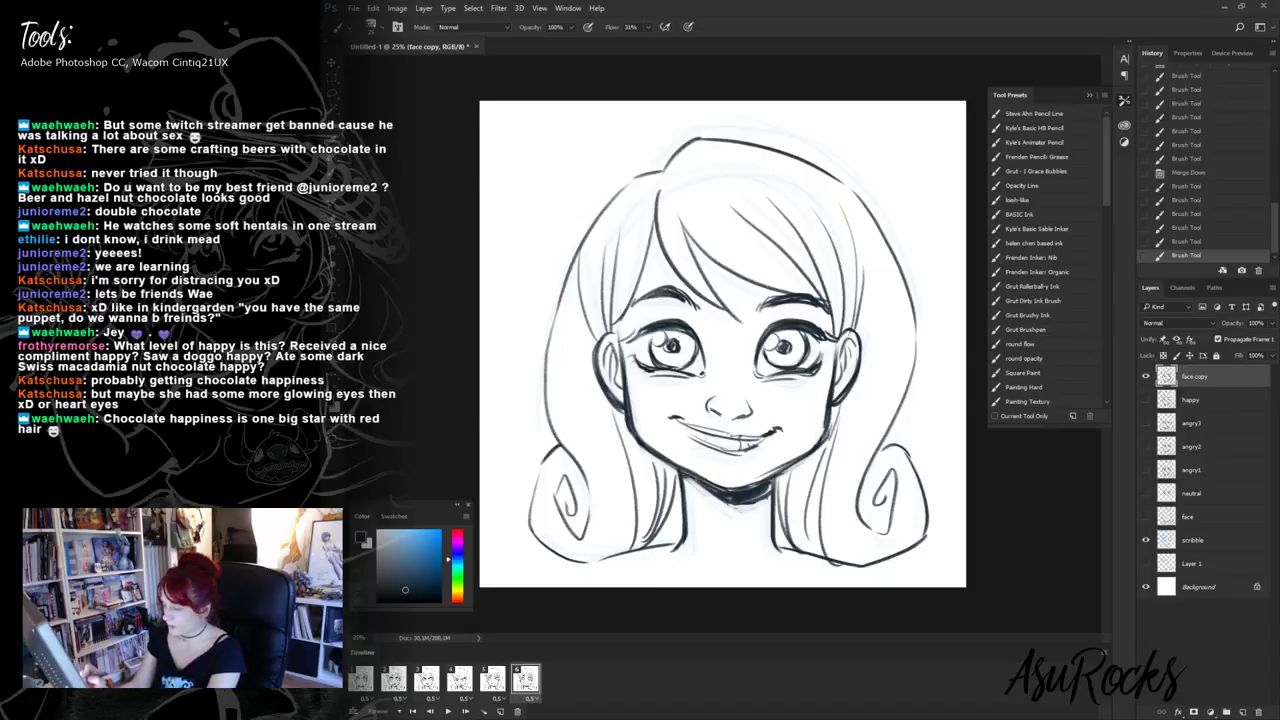
left_click_drag(758, 494, 772, 486)
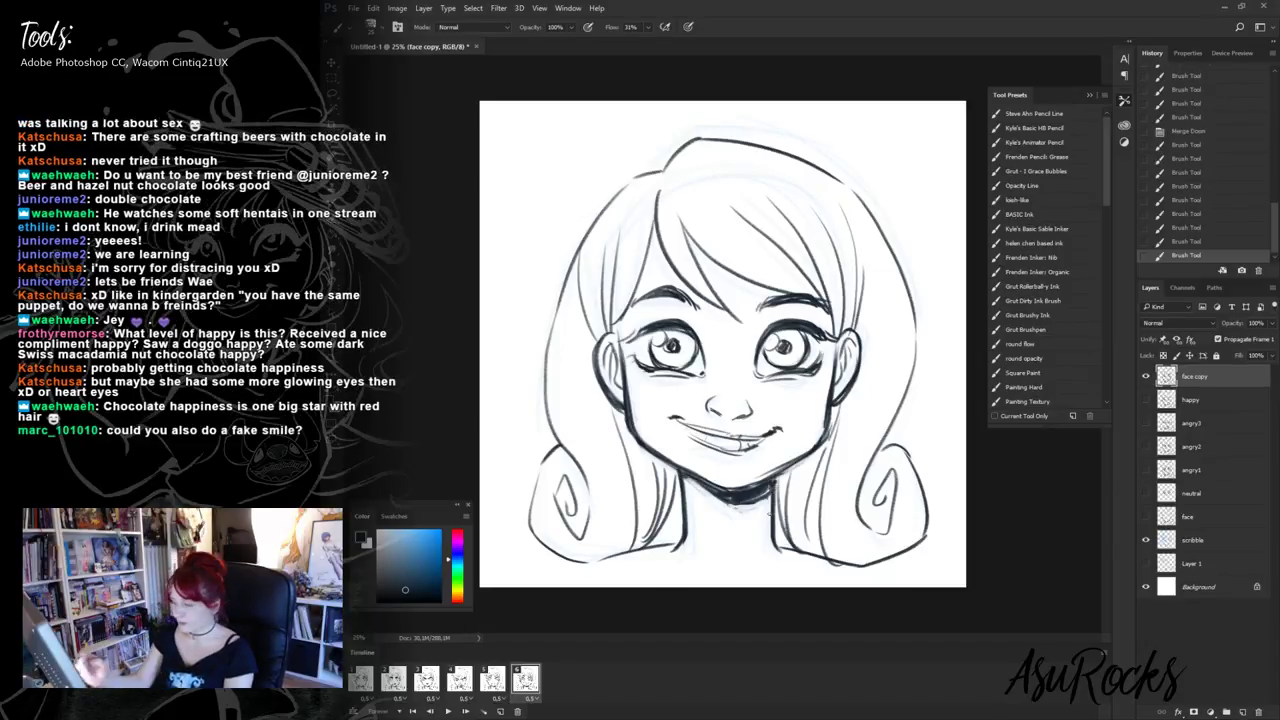
left_click_drag(626, 344, 658, 329)
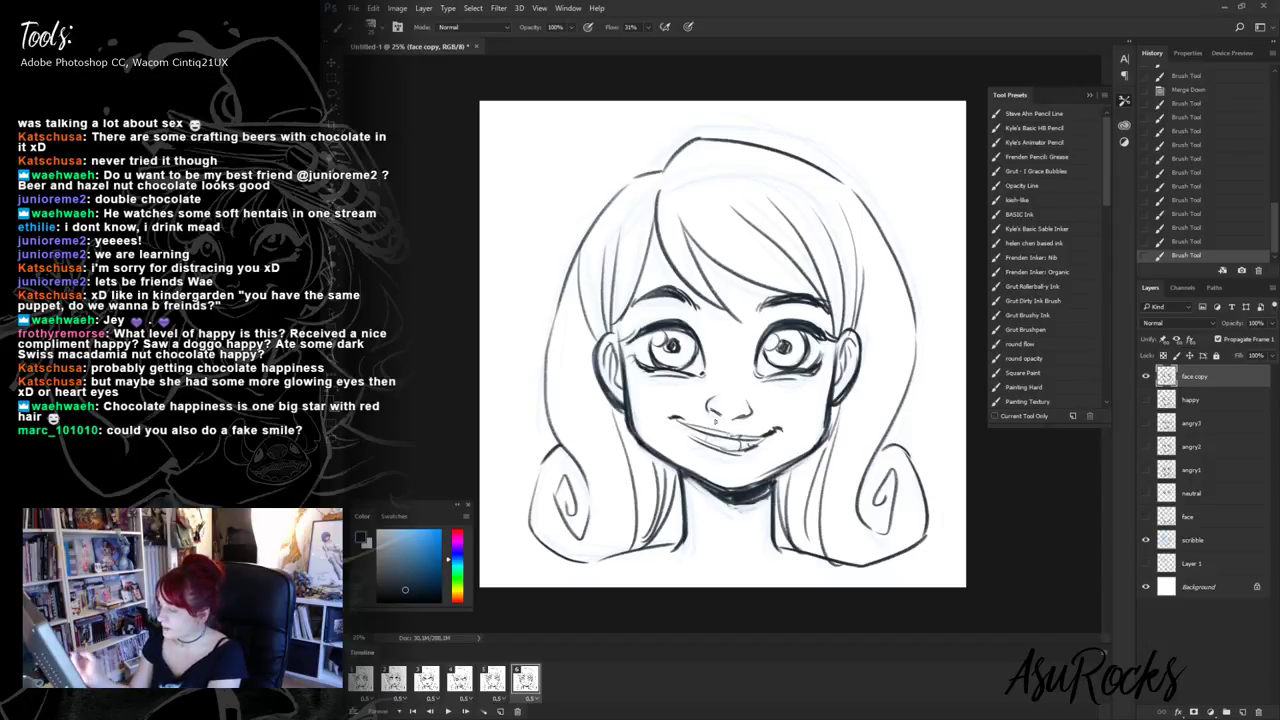
left_click_drag(650, 369, 680, 374)
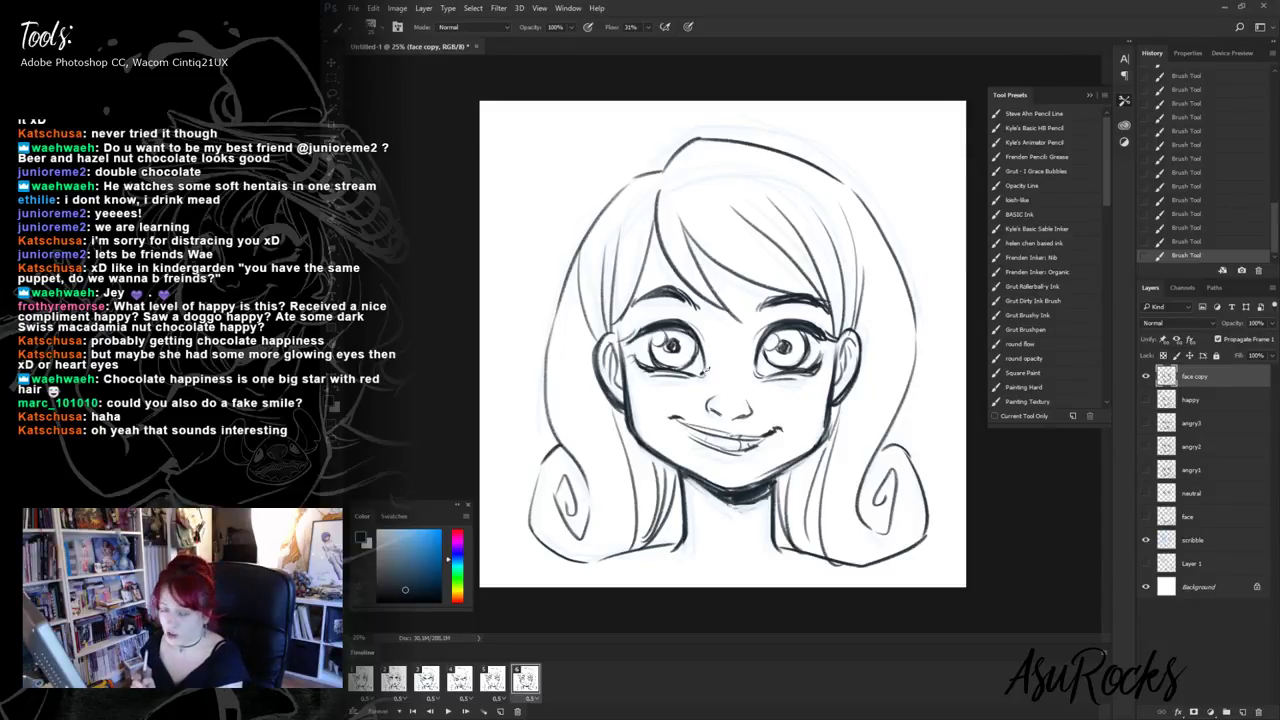
- Duplicate frame 6 into a new frame, hiding the face copy layer and showing the happy layer there
left_click(494, 682)
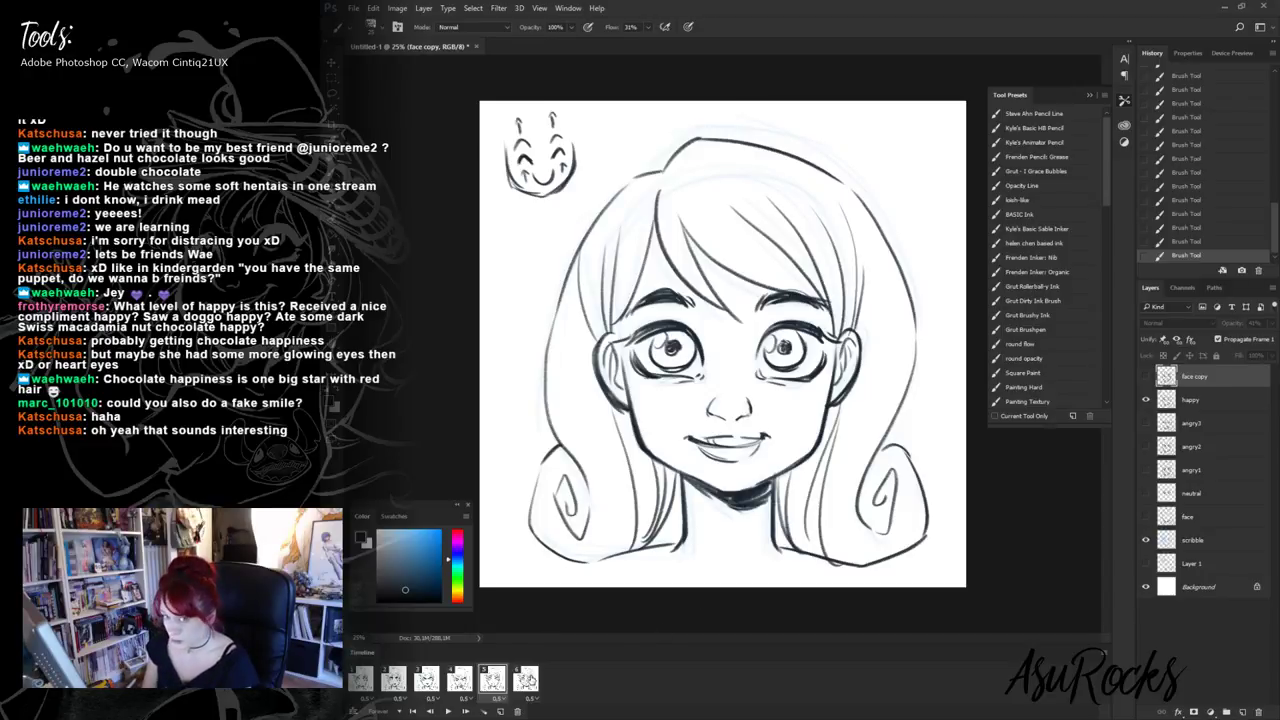
left_click(525, 680)
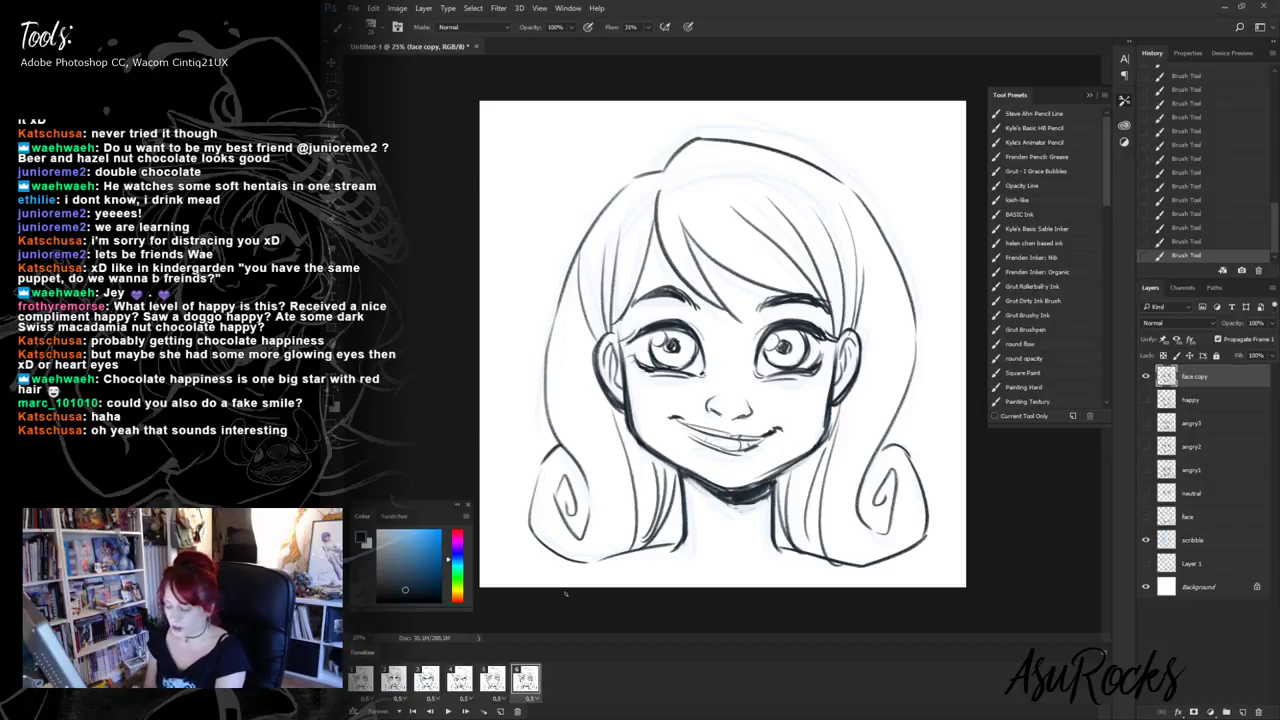
left_click(503, 711)
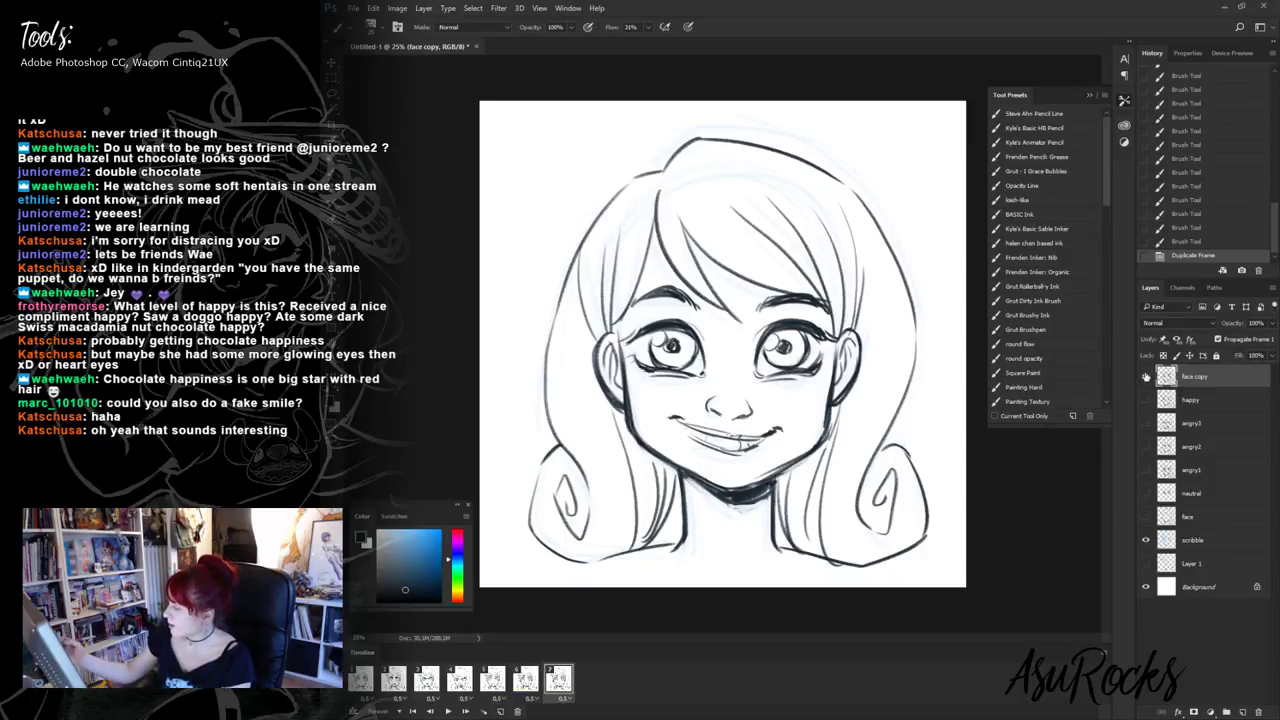
left_click(1146, 376)
left_click(1146, 399)
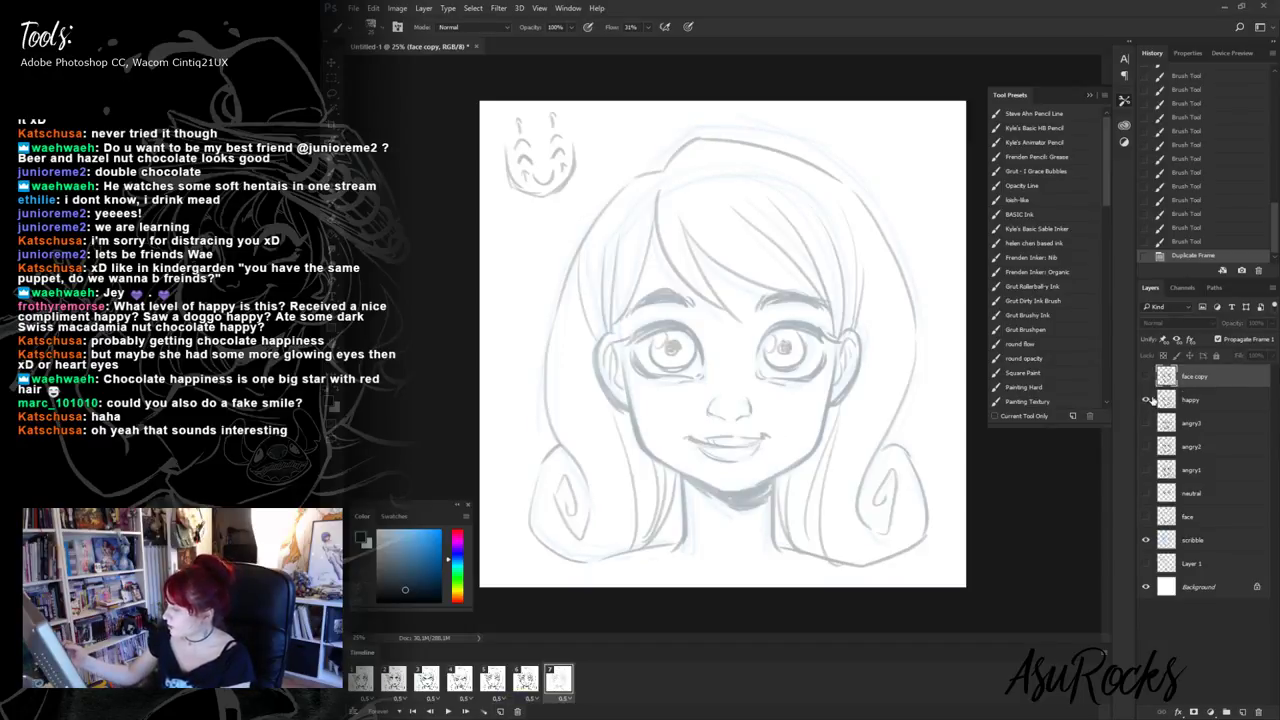
- Duplicate the happy layer, move the copy to the top of the layer stack and set its opacity to 100%
left_click(1226, 400)
right_click(1226, 398)
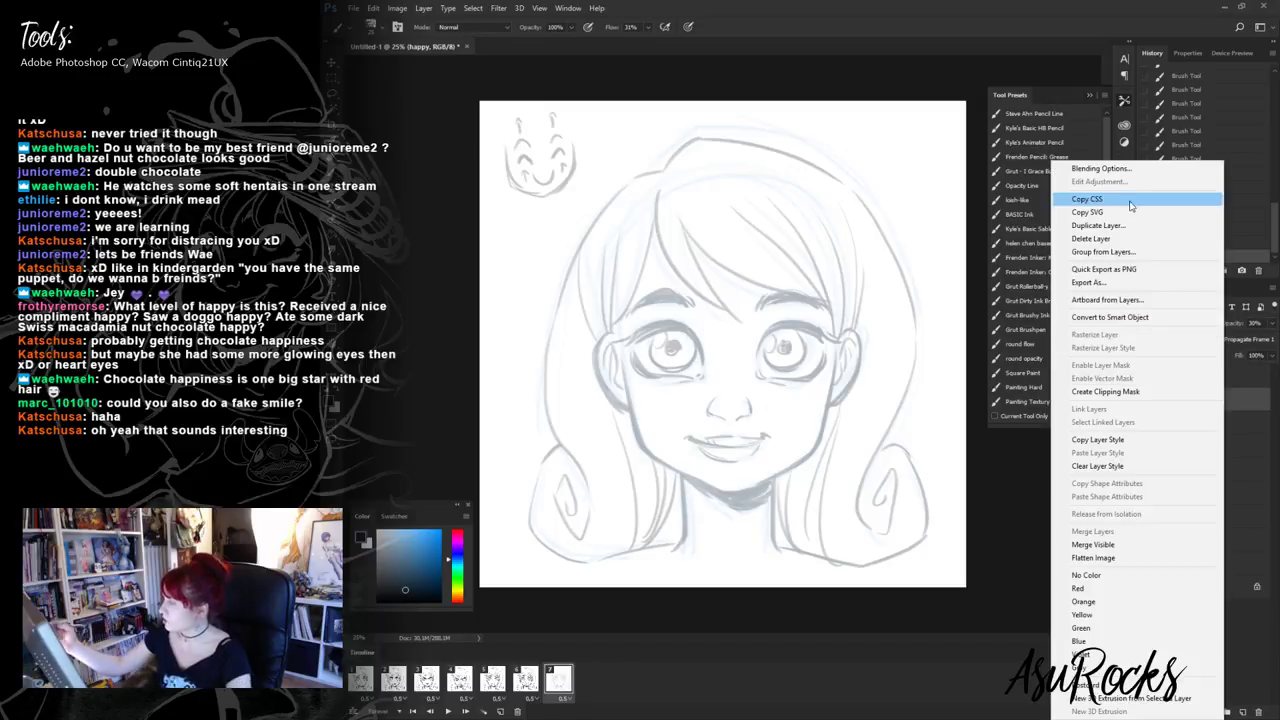
left_click(1129, 229)
left_click_drag(1200, 399, 1232, 372)
left_click(1272, 328)
left_click(1268, 338)
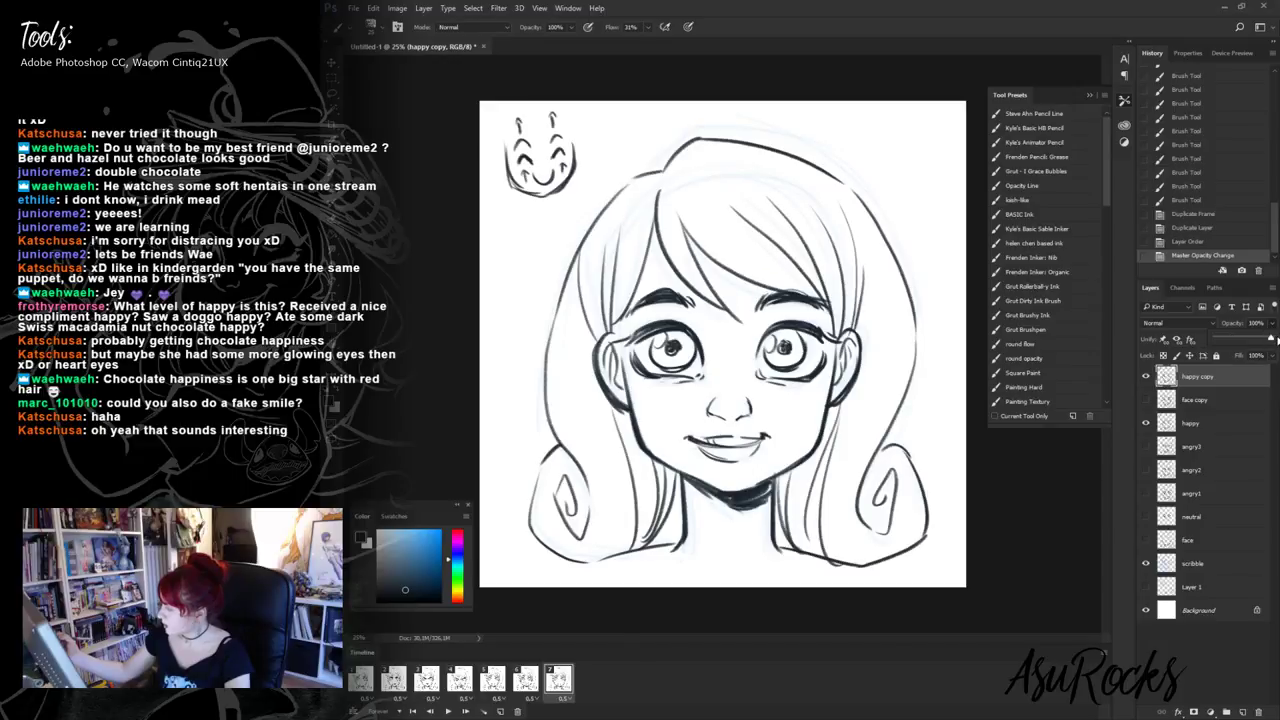
- Rename the copied happy layer as "fake happy"
double_click(1190, 377)
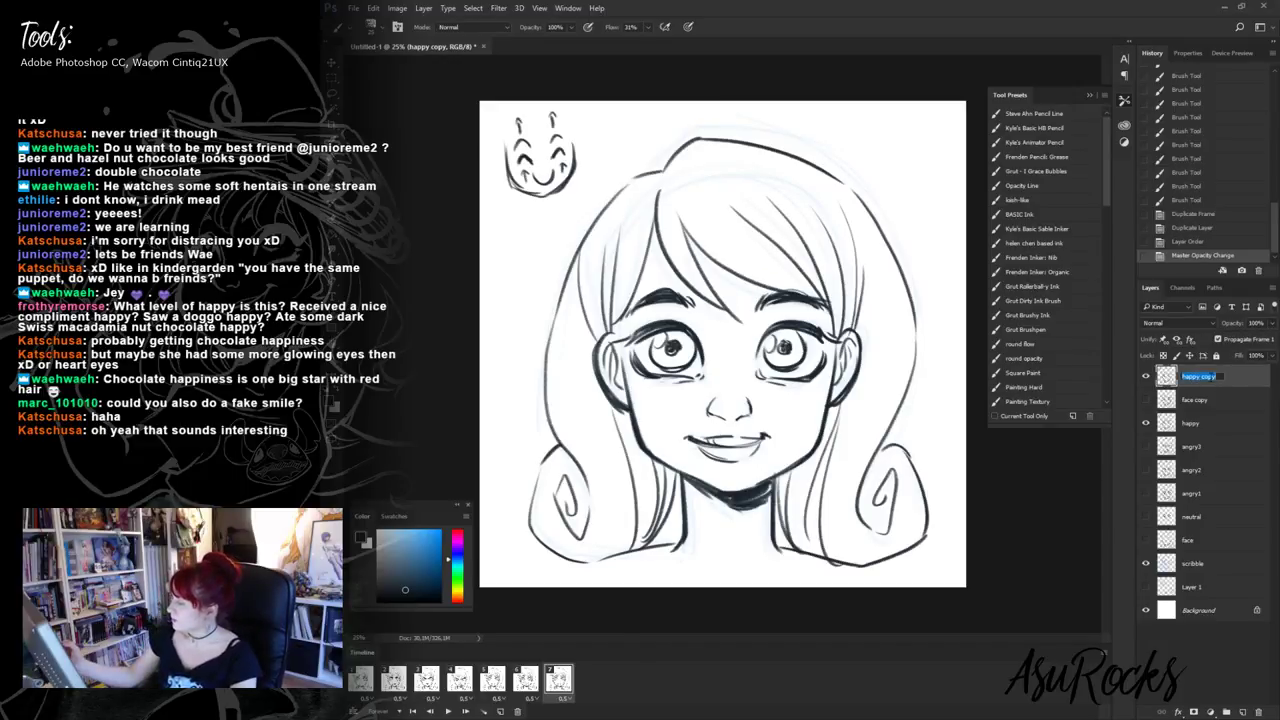
type("face happy")
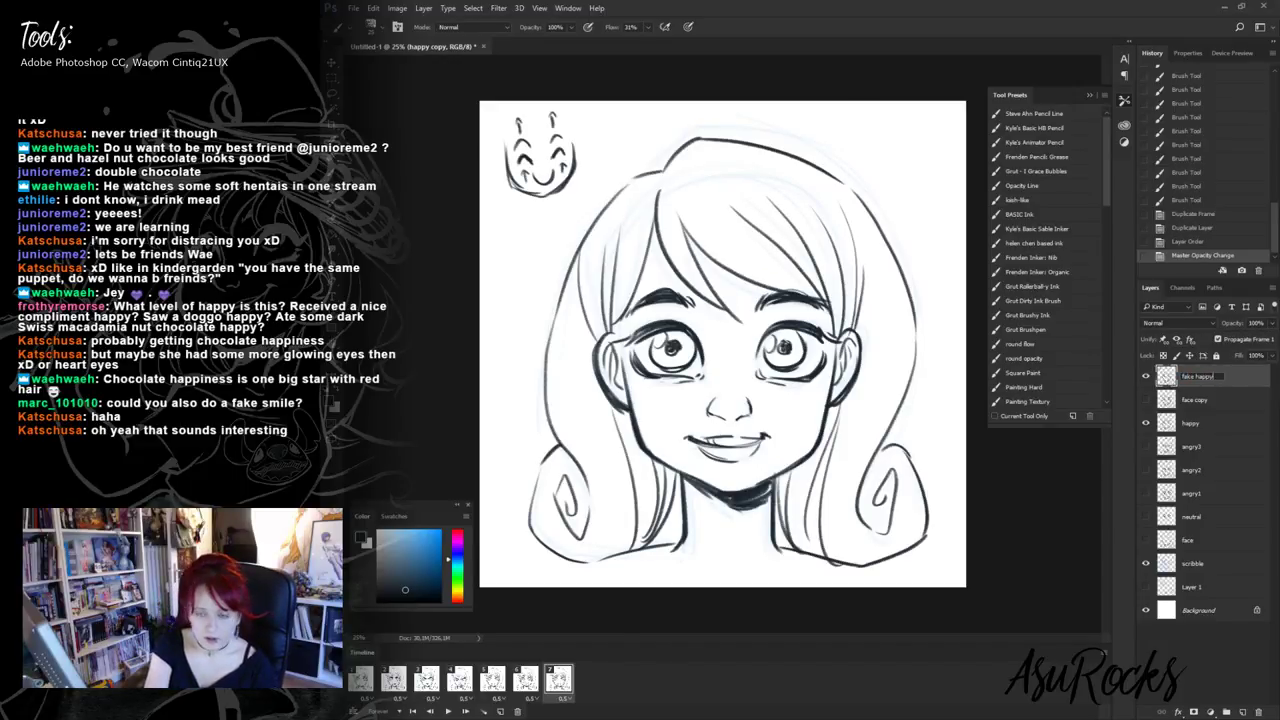
key("Return")
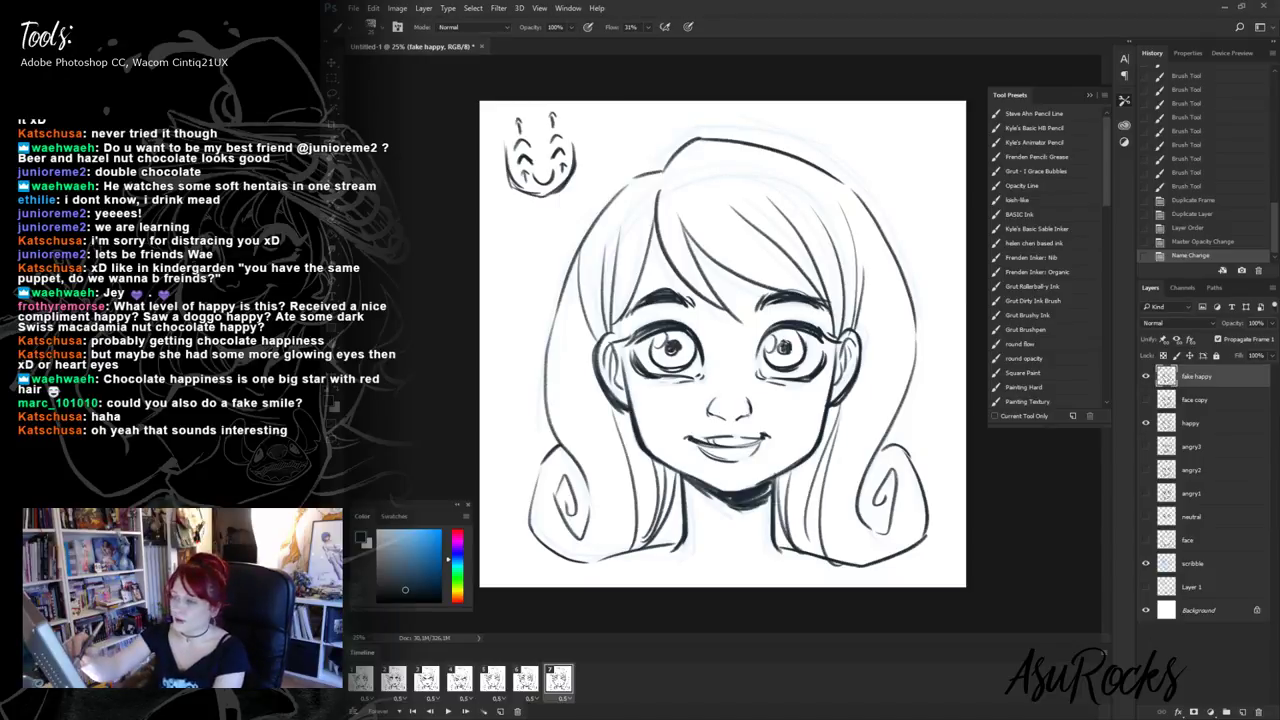
- Hide the original happy layer beneath the drawing and make the fake happy layer active for erasing the lower lids
key("alt+shift+r")
left_click_drag(764, 377, 812, 370)
left_click(1200, 423)
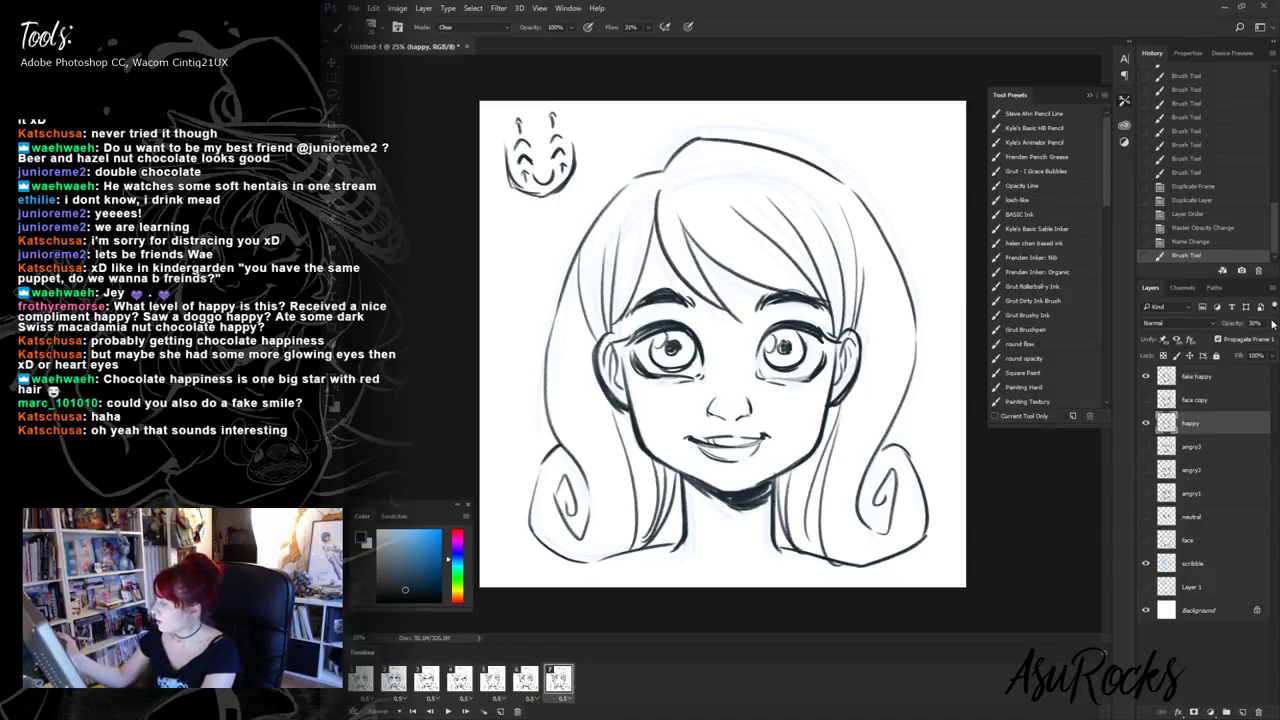
left_click(1146, 423)
left_click(775, 381)
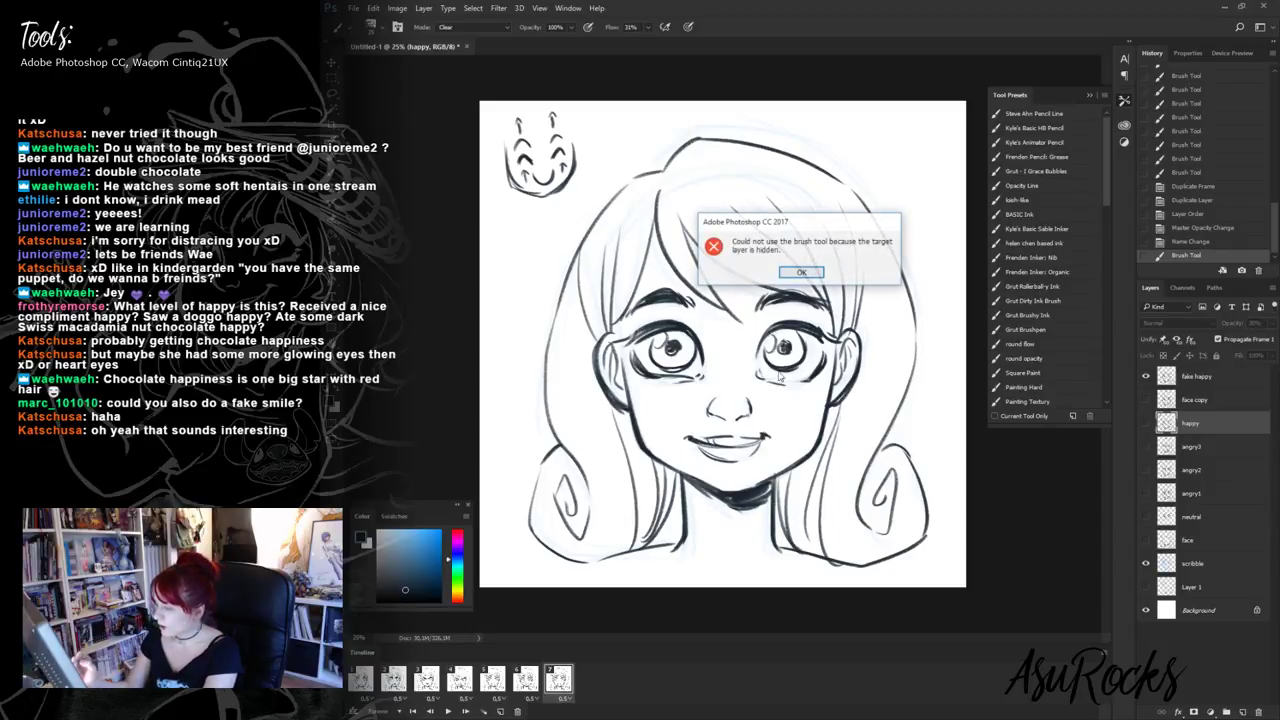
left_click(887, 281)
left_click(1215, 383)
- Erase the raised lower-lid lines and creases under both eyes on the fake happy layer
mouse_move(756, 372)
left_mouse_down()
mouse_move(810, 378)
mouse_move(790, 386)
mouse_move(812, 377)
left_mouse_up()
left_click(816, 370)
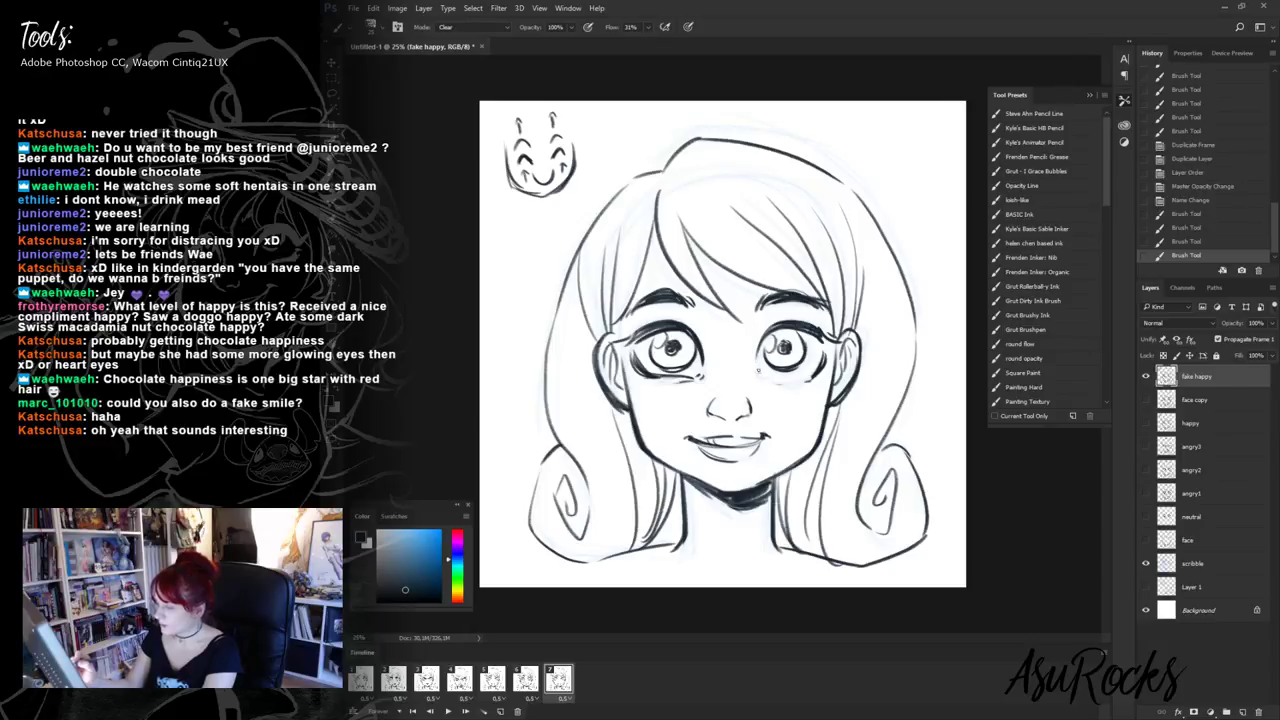
left_click(812, 376)
mouse_move(640, 372)
left_mouse_down()
mouse_move(635, 355)
mouse_move(700, 378)
mouse_move(652, 376)
mouse_move(668, 382)
left_mouse_up()
- Redraw the lower lids of both eyes as plain curves and touch up the left-hand eye's upper lid
key("shift+alt+n")
left_click_drag(660, 381, 697, 374)
mouse_move(758, 365)
left_mouse_down()
mouse_move(764, 377)
mouse_move(818, 377)
left_mouse_up()
mouse_move(648, 333)
left_mouse_down()
mouse_move(694, 348)
mouse_move(646, 330)
mouse_move(688, 328)
left_mouse_up()
key("shift+alt+r")
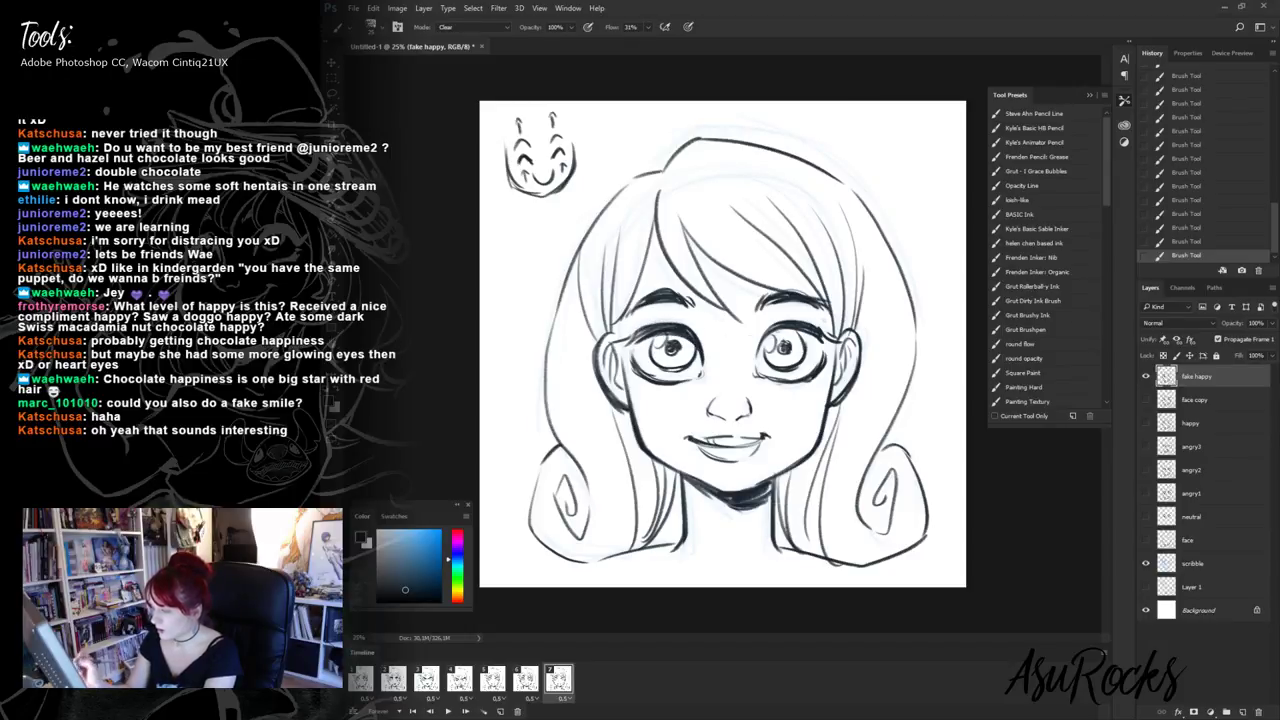
key("shift+alt+n")
mouse_move(756, 354)
left_mouse_down()
mouse_move(788, 328)
mouse_move(824, 332)
mouse_move(767, 344)
left_mouse_up()
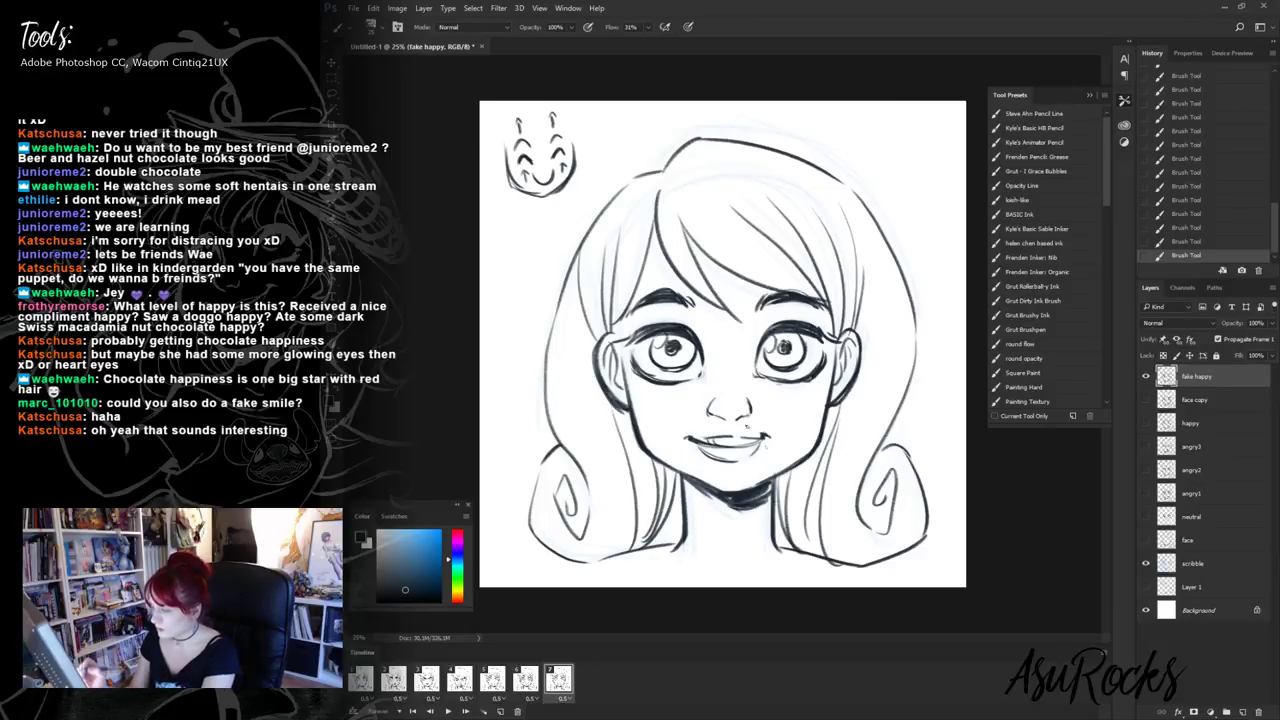
- Erase the old mouth line and draw a wider closed smile with upturned corners and a lower lip
left_click_drag(684, 440, 768, 434)
key("shift+alt+n")
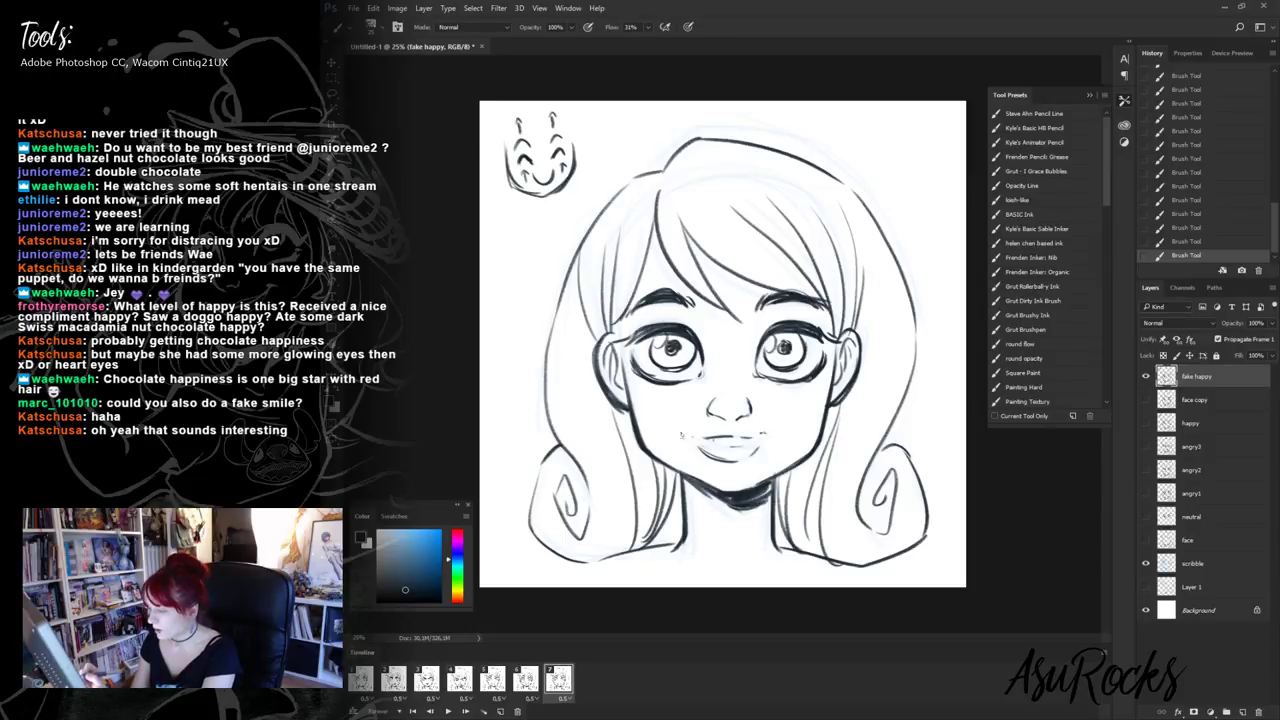
mouse_move(680, 430)
left_mouse_down()
mouse_move(724, 444)
mouse_move(772, 432)
left_mouse_up()
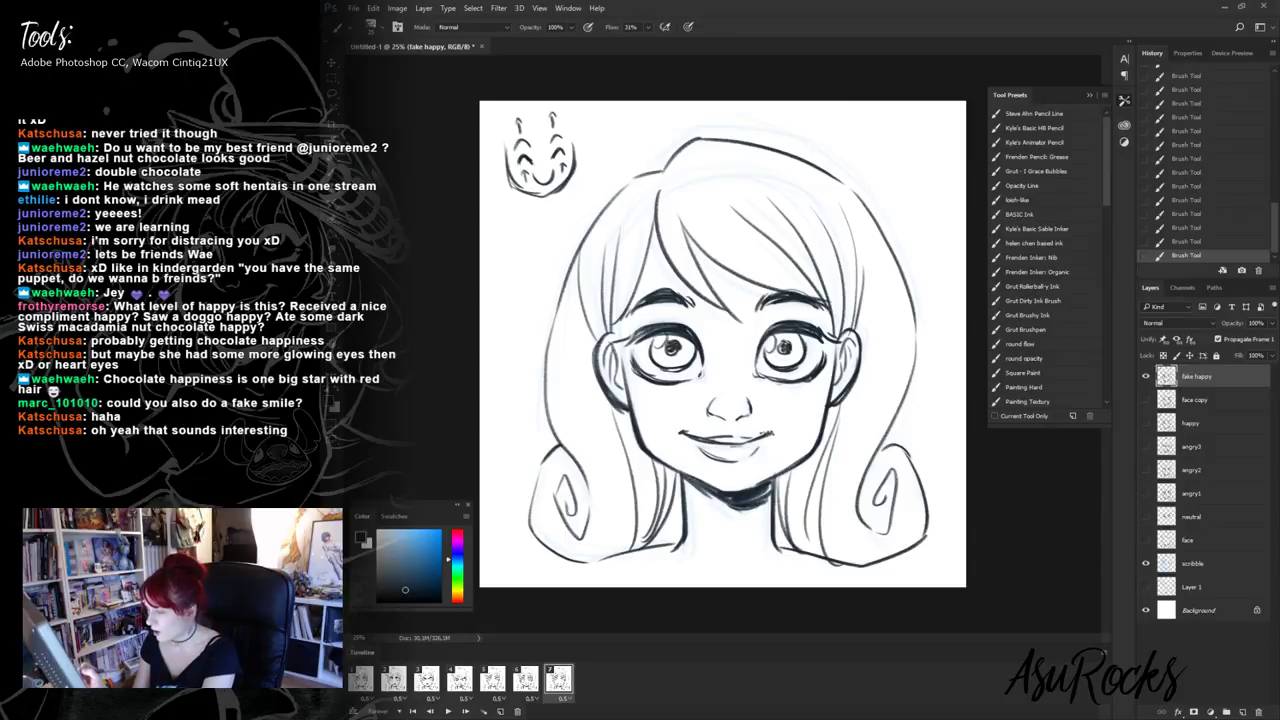
mouse_move(692, 437)
left_mouse_down()
mouse_move(768, 434)
mouse_move(722, 462)
mouse_move(766, 442)
left_mouse_up()
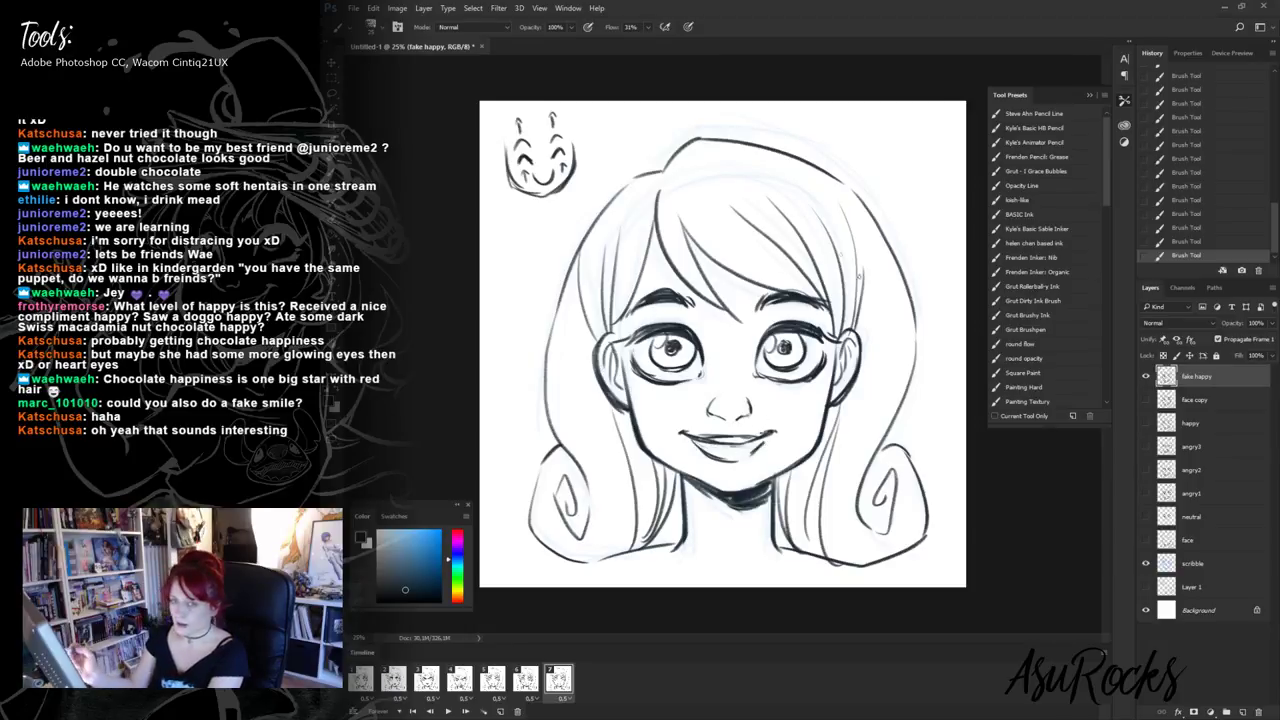
- Erase the arched eyebrows and redraw them lower and flatter above the eyes, thickening the right-hand one
mouse_move(658, 292)
left_mouse_down()
mouse_move(634, 300)
mouse_move(690, 302)
mouse_move(626, 313)
mouse_move(800, 294)
mouse_move(828, 308)
left_mouse_up()
key("shift+alt+n")
key("shift+alt+r")
key("shift+alt+n")
mouse_move(760, 316)
left_mouse_down()
mouse_move(788, 300)
mouse_move(776, 302)
mouse_move(838, 310)
left_mouse_up()
left_click_drag(640, 310, 684, 302)
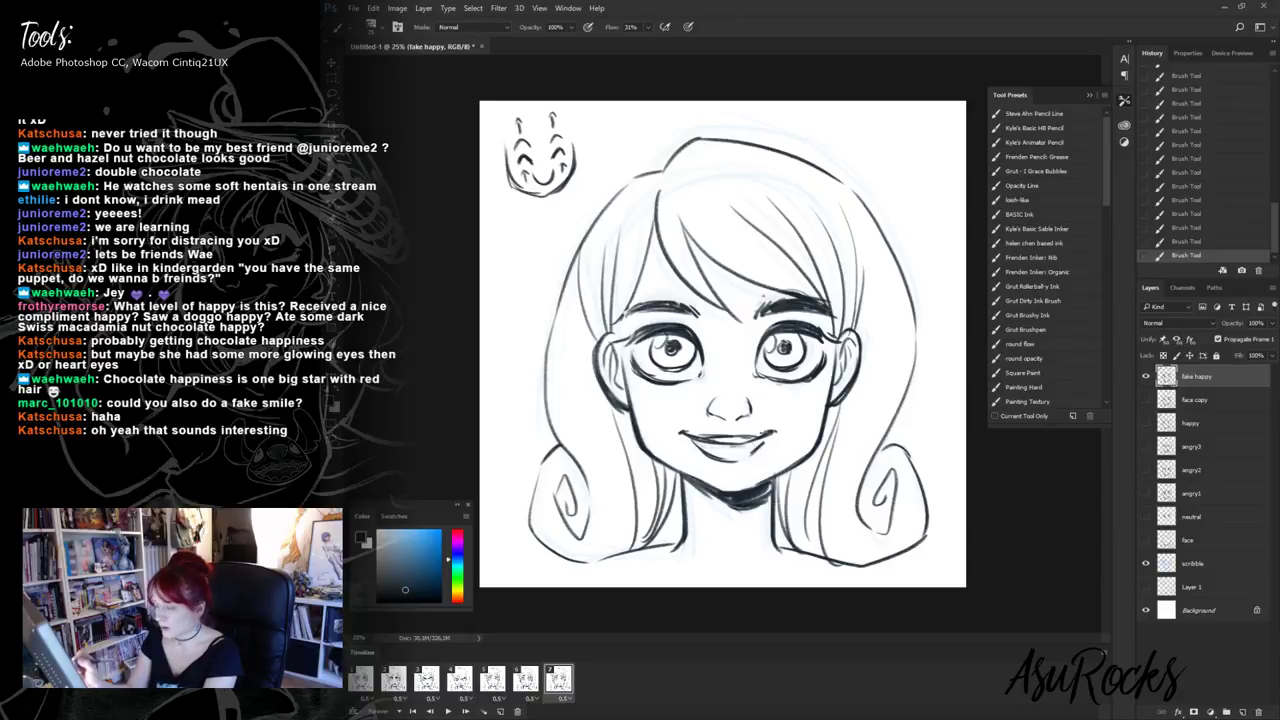
key("shift+alt+r")
left_click_drag(780, 296, 824, 298)
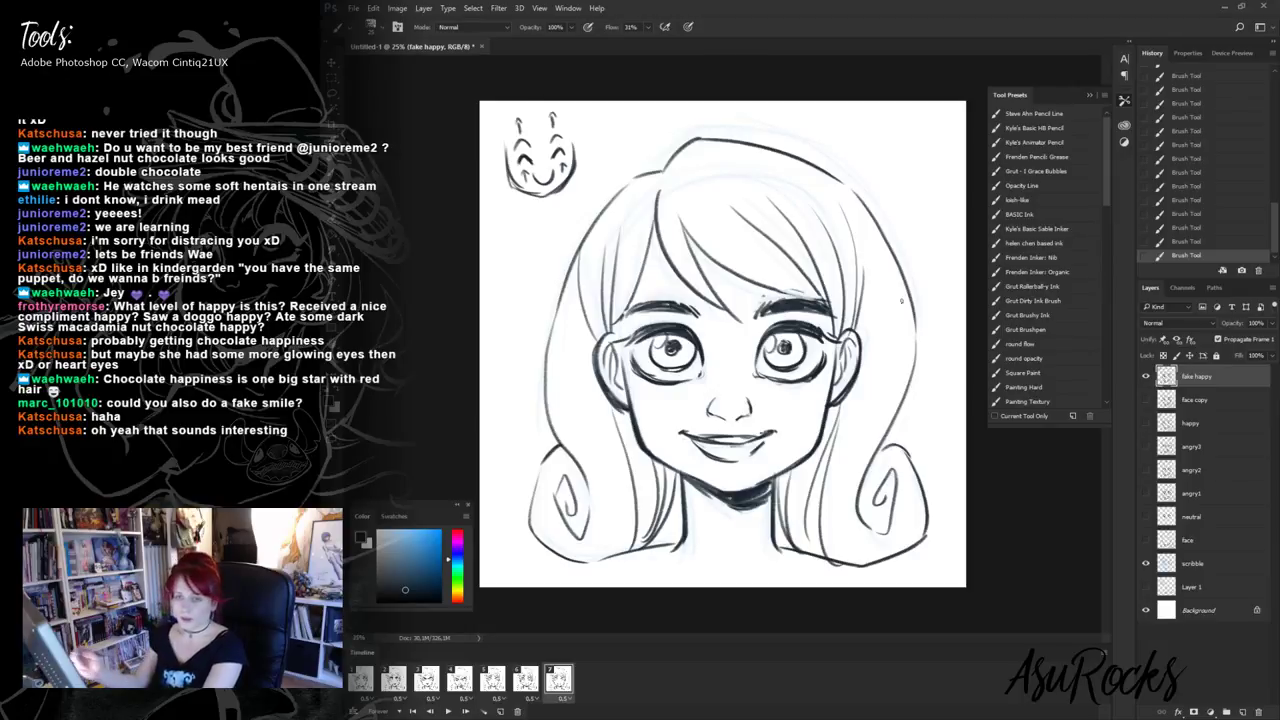
- Refine both eyebrows on the fake happy layer, trimming their edges and redrawing their inner ends
left_click_drag(802, 300, 830, 306)
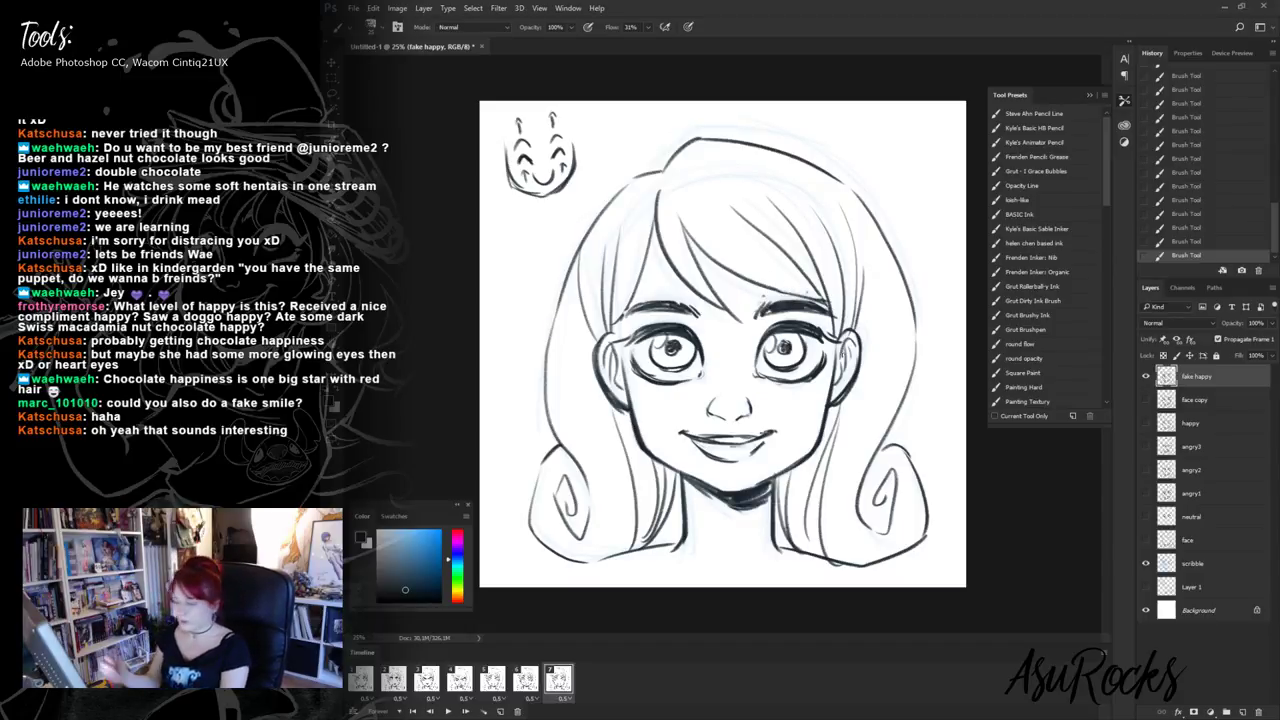
key("alt+shift+r")
mouse_move(756, 298)
left_mouse_down()
mouse_move(762, 317)
mouse_move(826, 302)
left_mouse_up()
key("alt+shift+n")
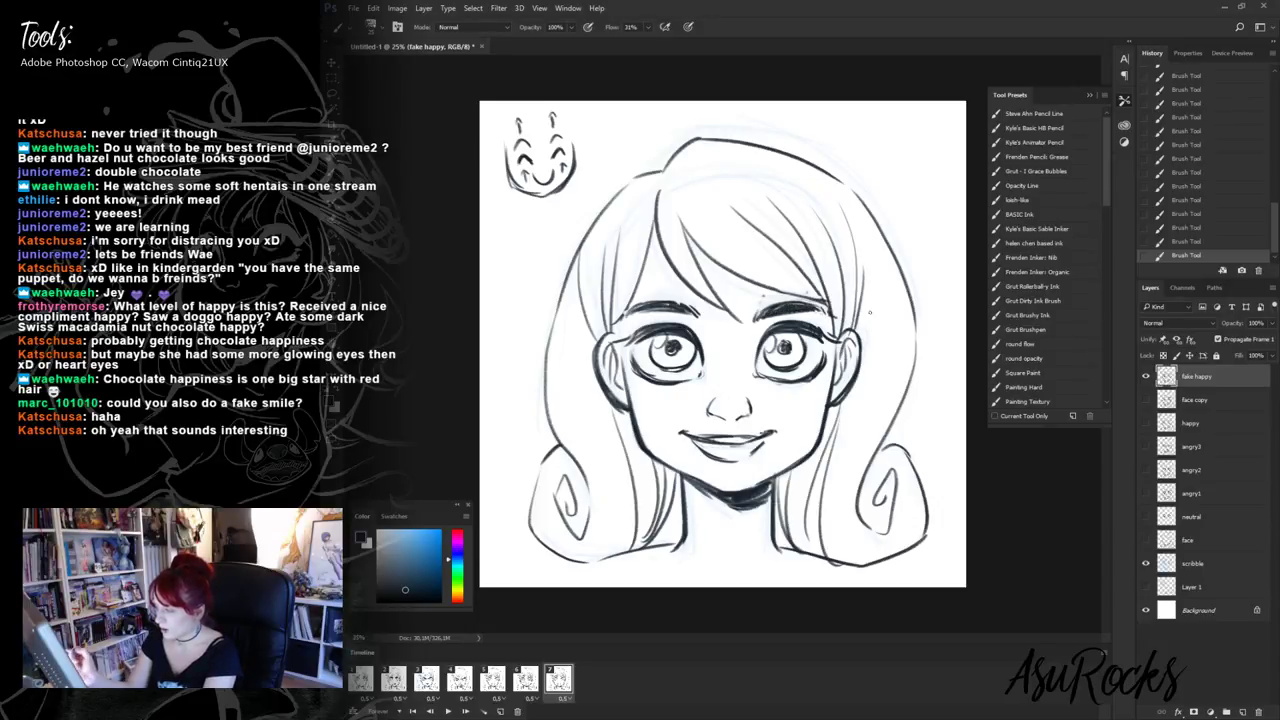
key("alt+shift+r")
left_click_drag(640, 312, 698, 310)
key("alt+shift+n")
left_click_drag(690, 320, 706, 308)
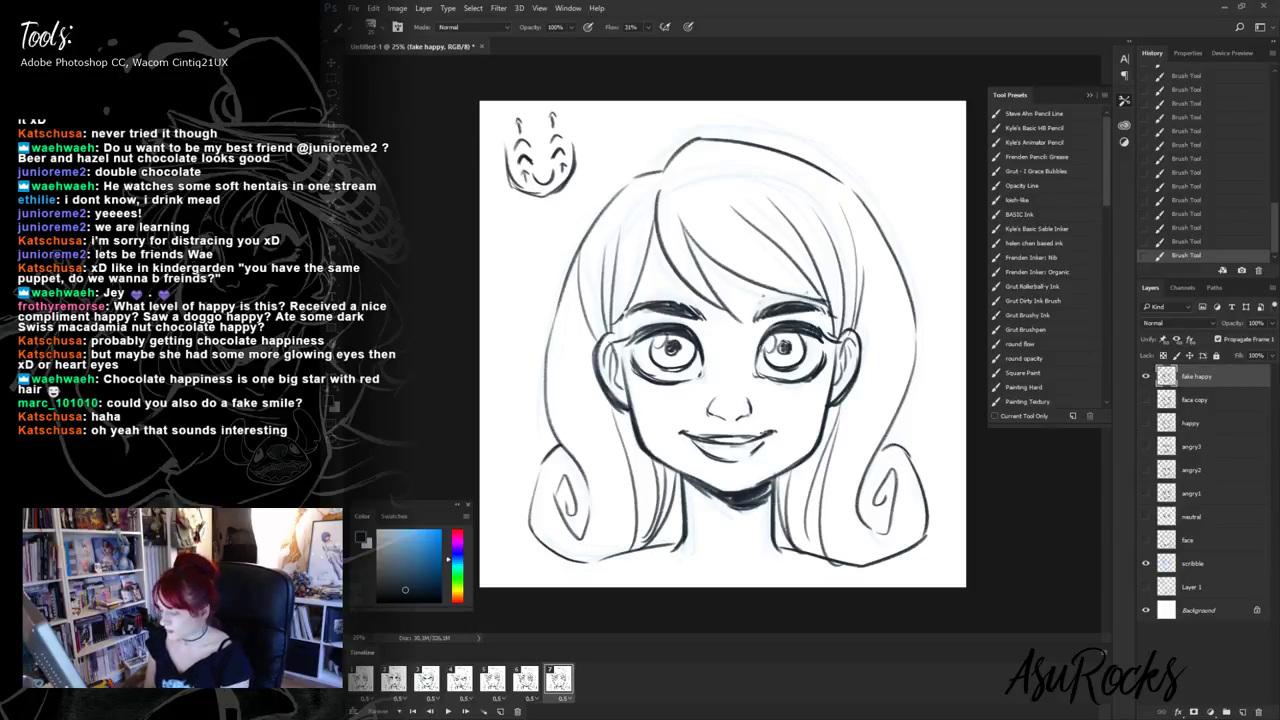
- Erase and redraw the lower lip under the smile and compare the face with the happy face in frame 5
key("alt+shift+r")
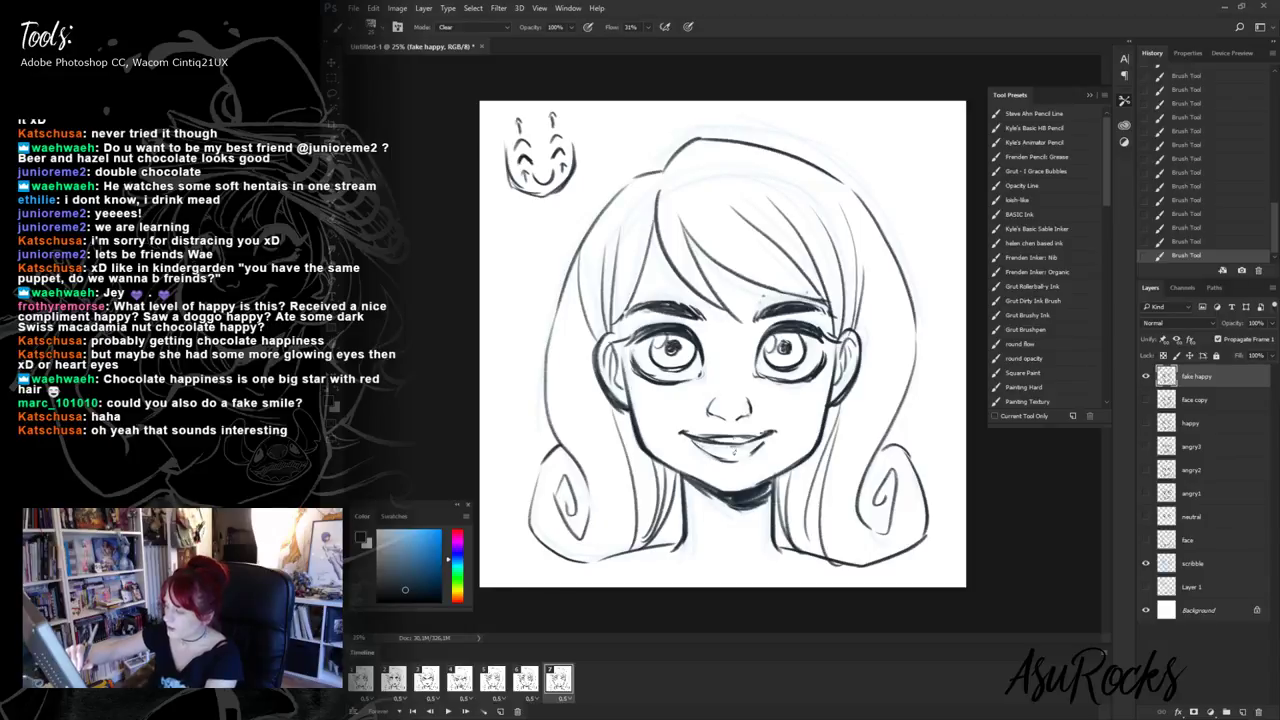
left_click_drag(714, 462, 764, 443)
key("alt+shift+n")
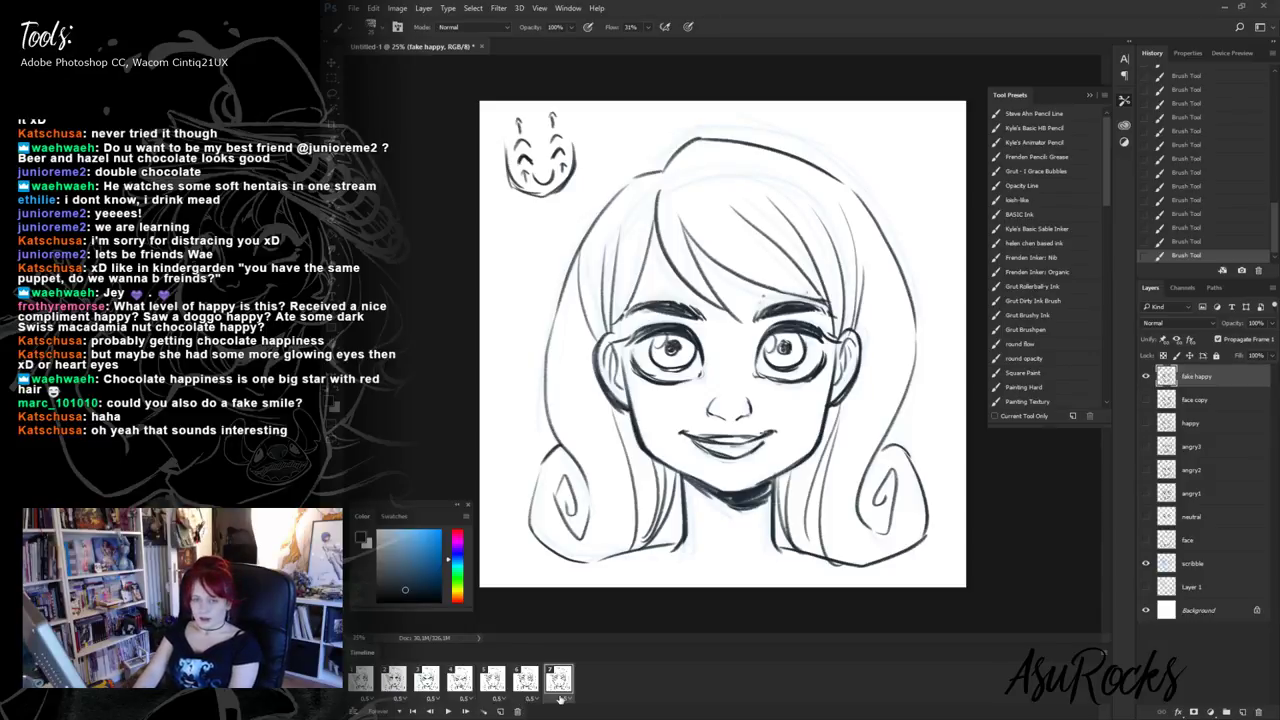
left_click(493, 680)
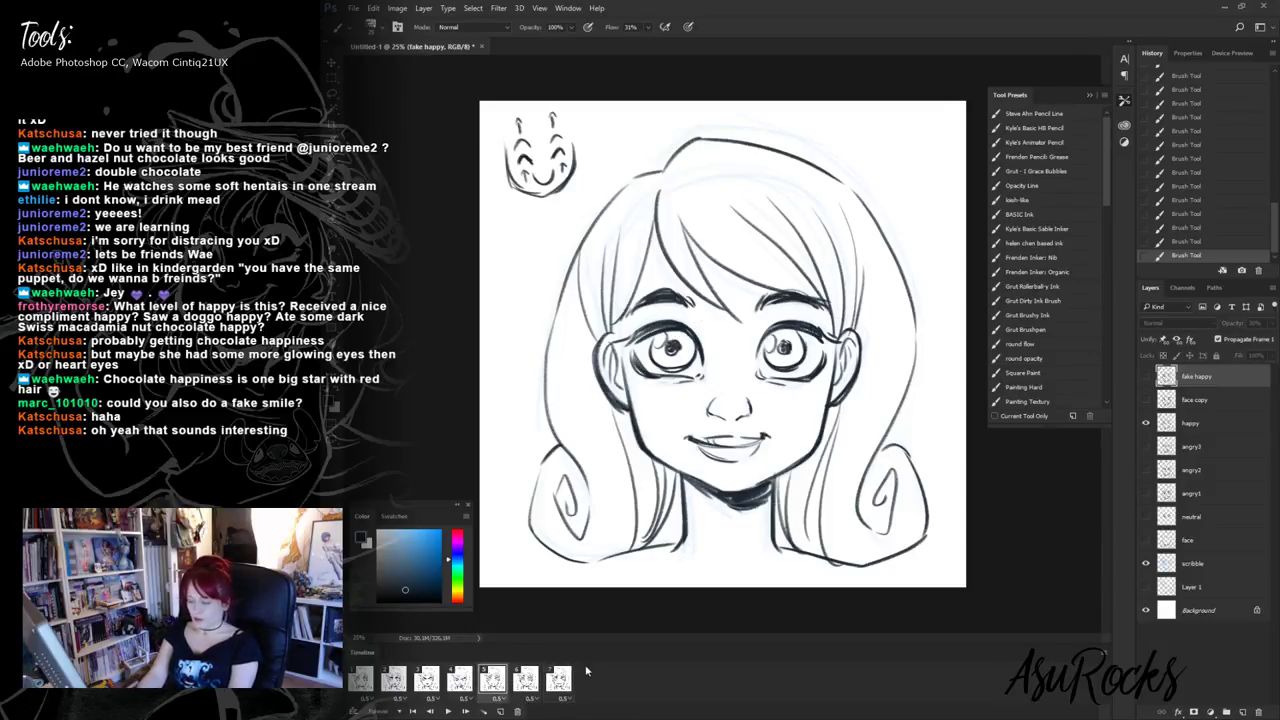
left_click(566, 680)
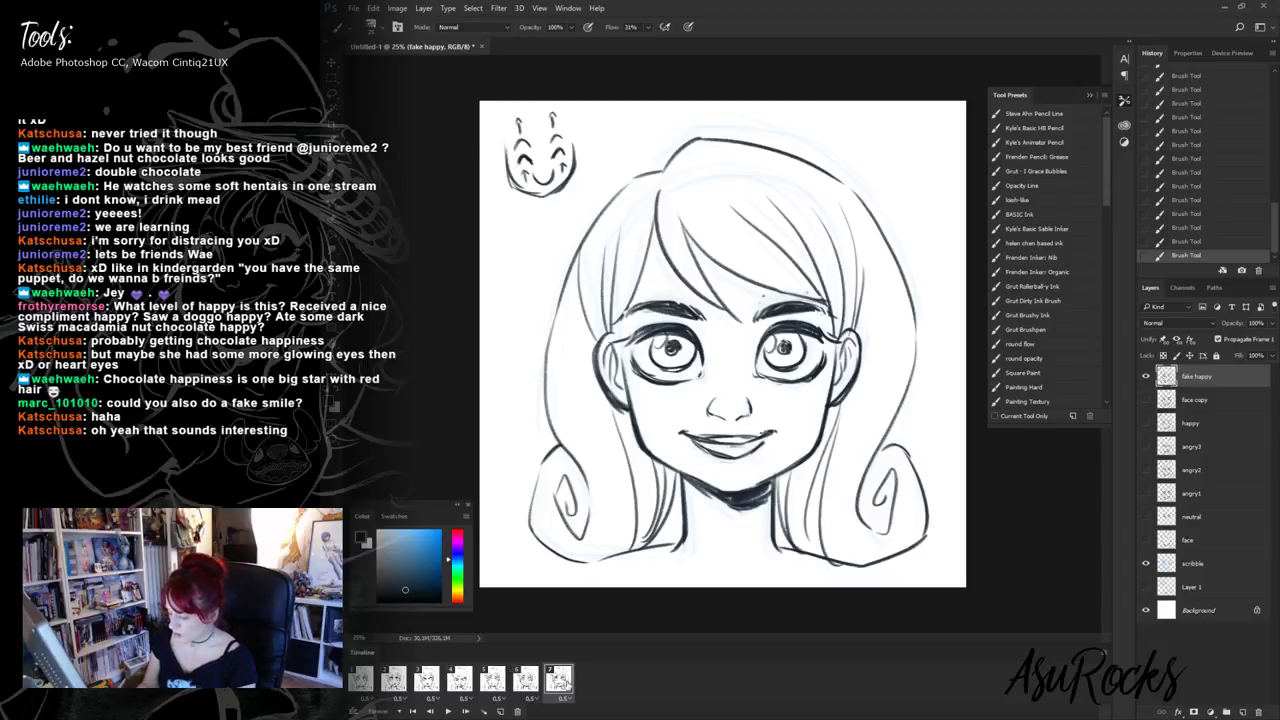
- Duplicate frame 7 as frame 8, duplicate the fake happy layer in it and hide the original
left_click(502, 705)
right_click(1219, 381)
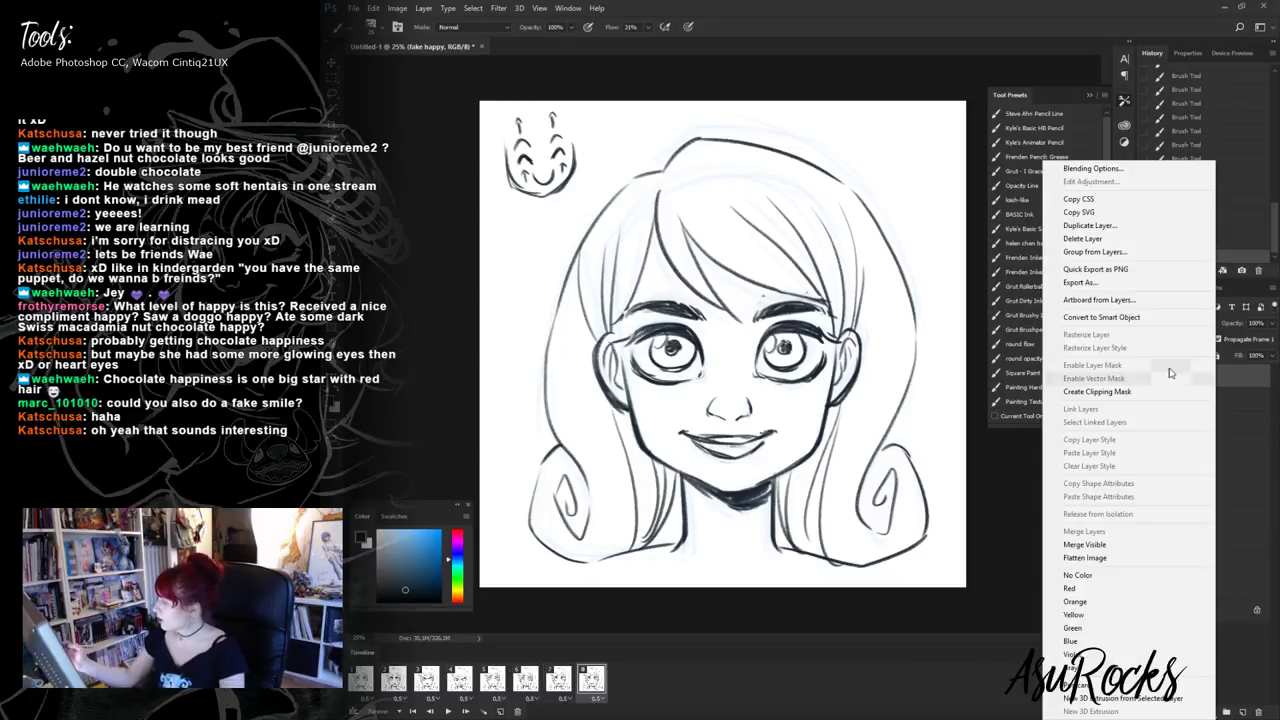
left_click(1108, 228)
key("Return")
left_click(1146, 399)
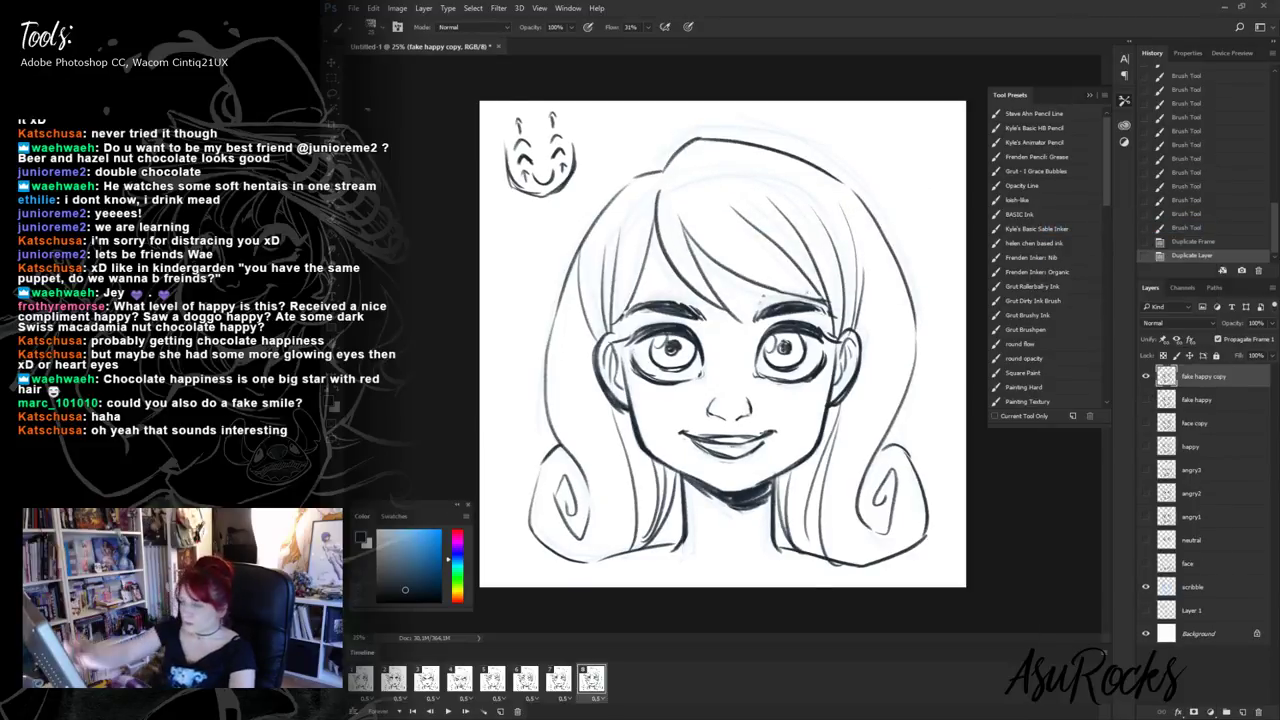
- Show the original fake happy layer in frame 8 and lower its opacity as a faint drawing guide
key("l")
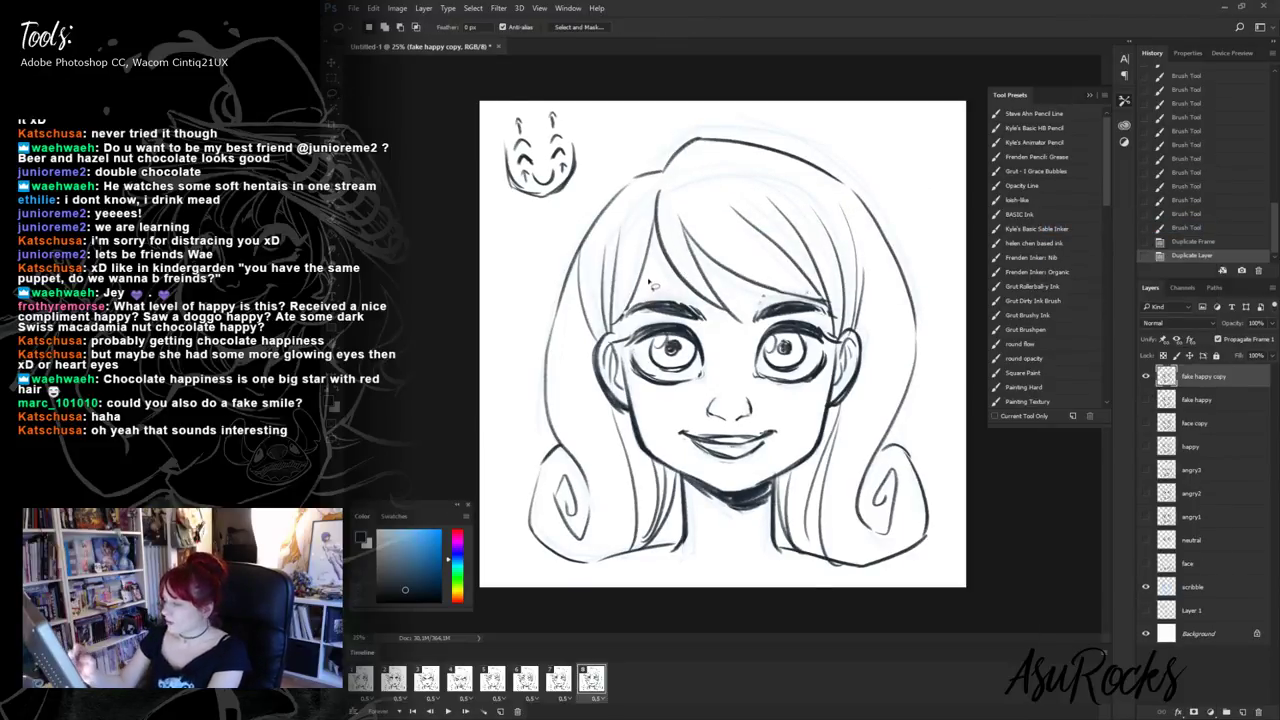
left_click(1146, 401)
left_click(1208, 400)
left_click(1271, 323)
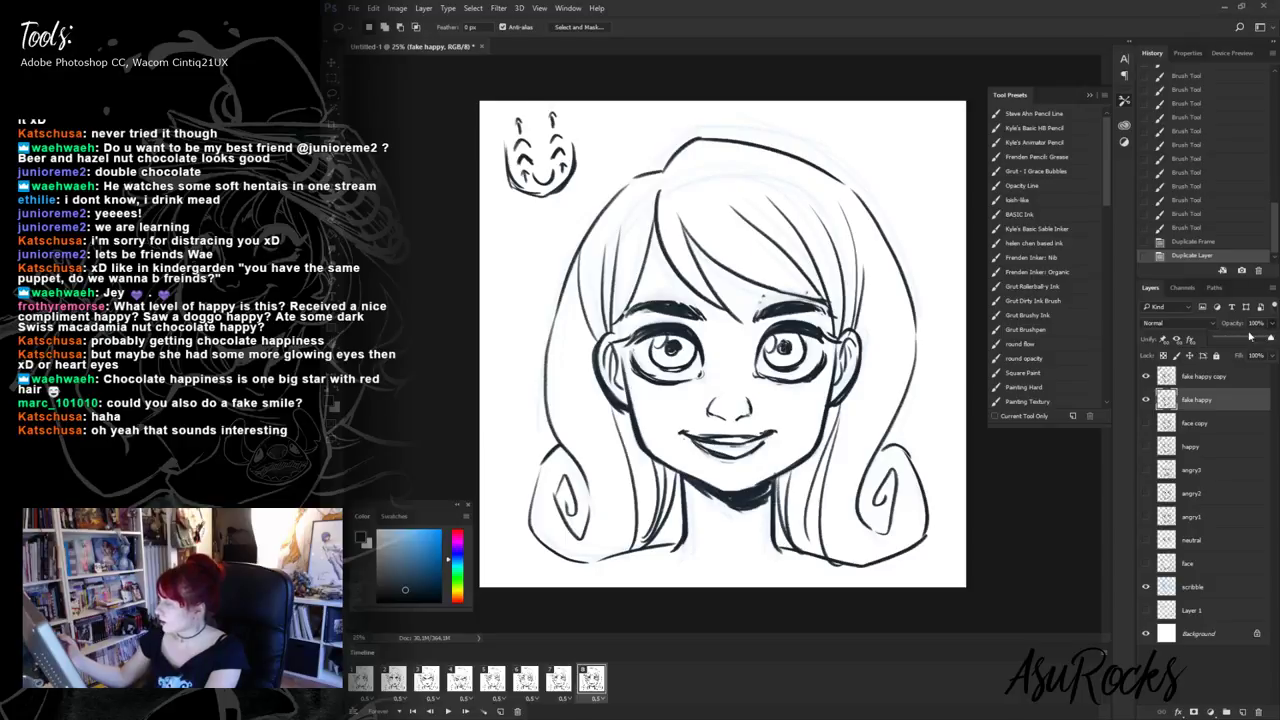
left_click(1239, 339)
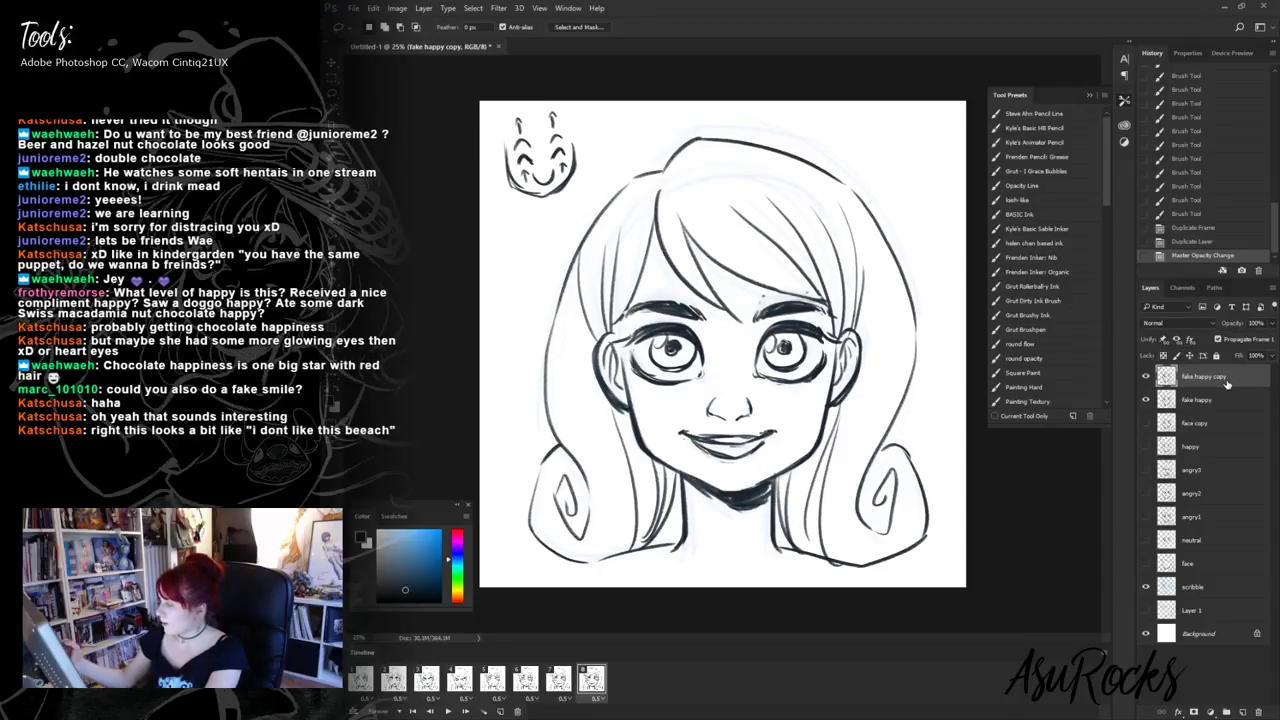
- Lasso the eyebrows, eyes, nose and mouth on the fake happy copy layer, clear them and deselect
left_click(1222, 381)
mouse_move(650, 290)
left_mouse_down()
mouse_move(624, 342)
mouse_move(680, 465)
mouse_move(708, 474)
mouse_move(834, 392)
mouse_move(842, 346)
mouse_move(830, 306)
mouse_move(752, 312)
mouse_move(726, 338)
mouse_move(681, 278)
left_mouse_up()
key("Delete")
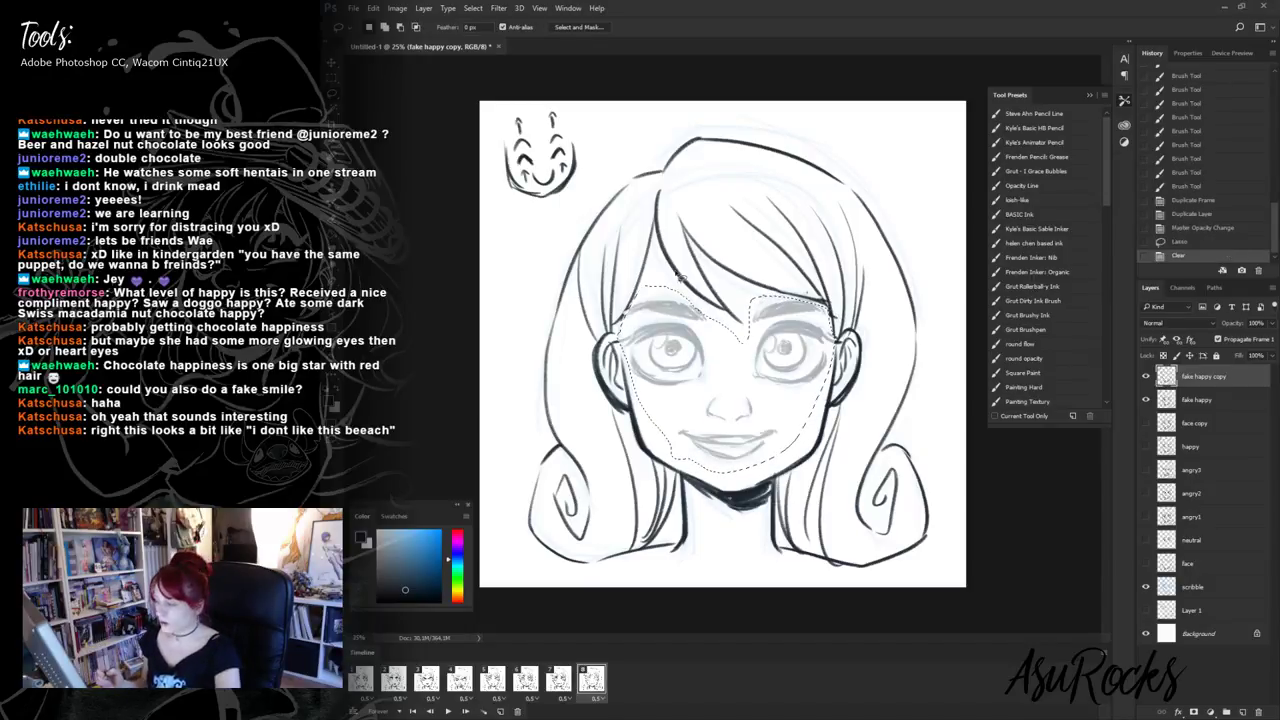
key("ctrl+d")
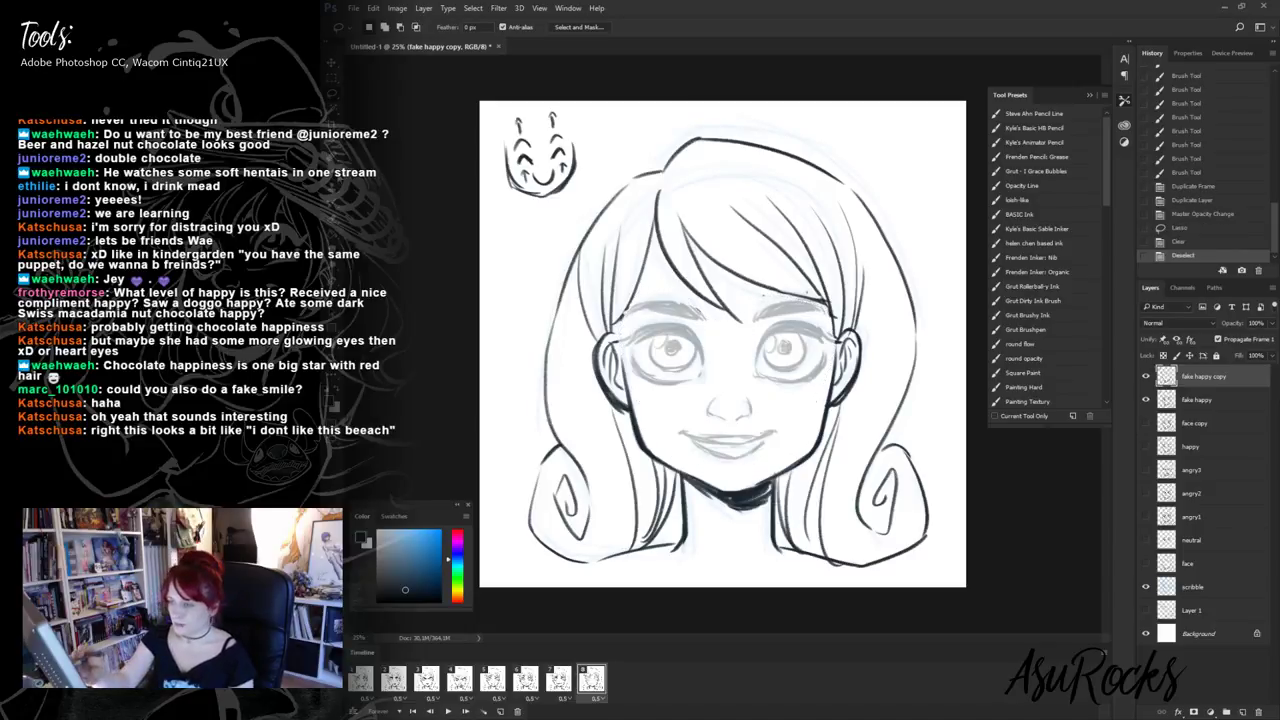
- Draw a wide open smile with raised corners, a teeth line and a lower lip over the faded mouth
key("b")
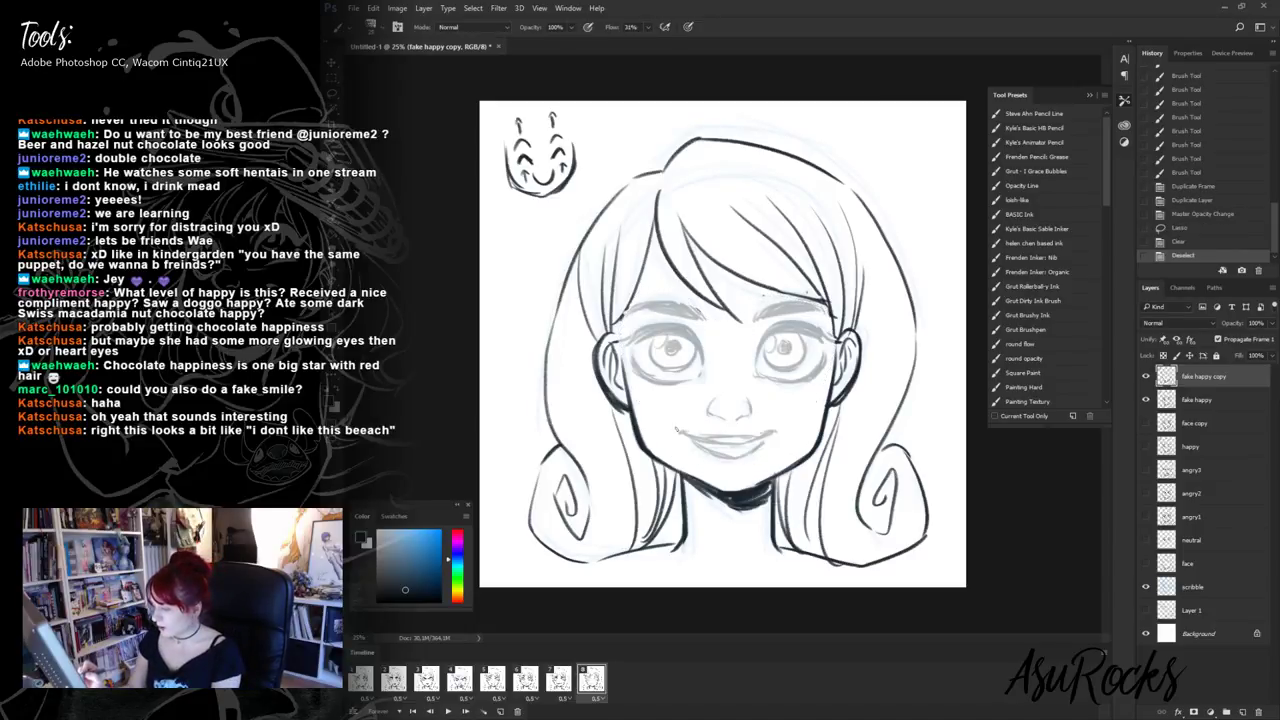
mouse_move(672, 422)
left_mouse_down()
mouse_move(712, 436)
mouse_move(784, 422)
mouse_move(700, 446)
mouse_move(754, 452)
mouse_move(730, 474)
left_mouse_up()
left_click_drag(770, 434, 744, 468)
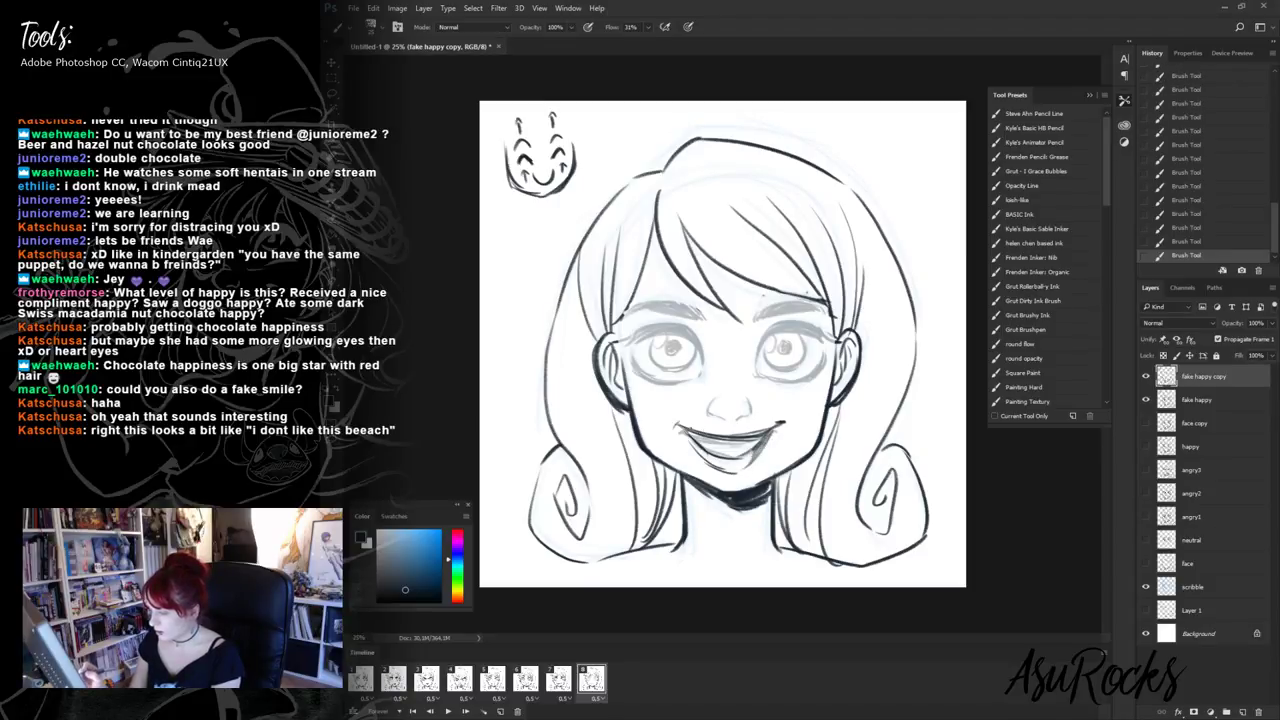
left_click_drag(688, 428, 772, 426)
left_click_drag(778, 424, 764, 432)
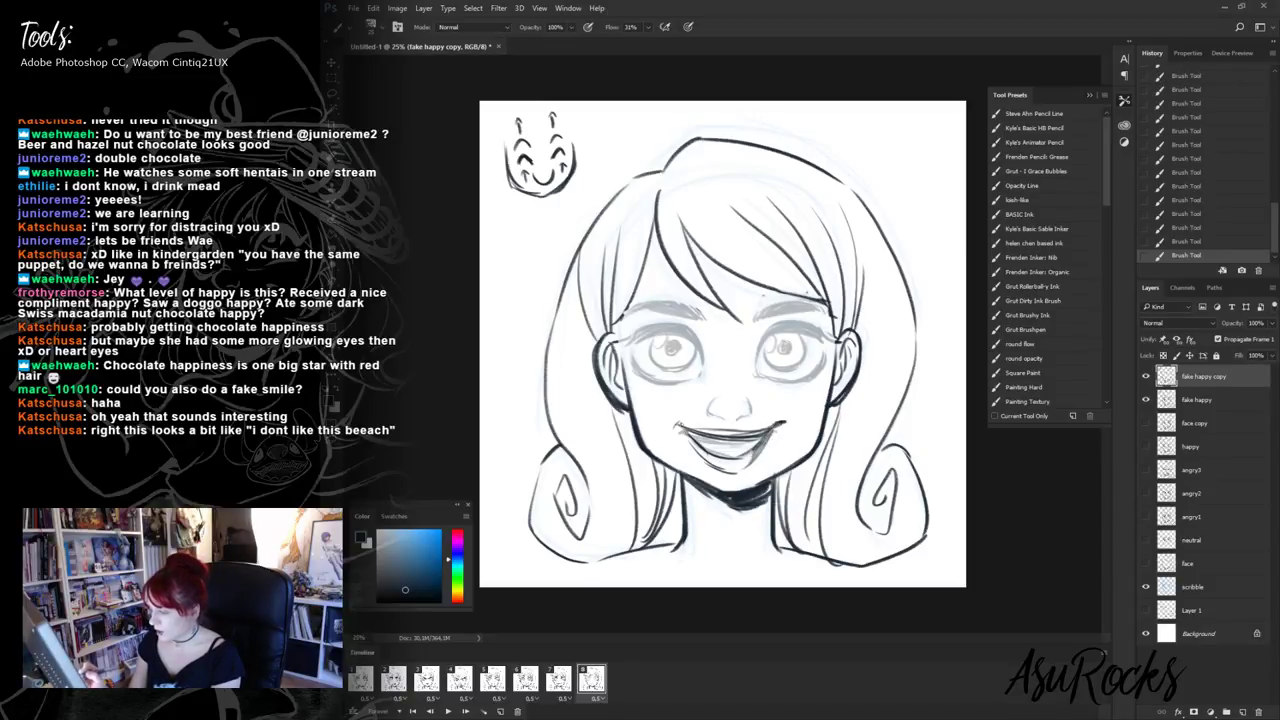
mouse_move(674, 422)
left_mouse_down()
mouse_move(728, 447)
mouse_move(758, 441)
mouse_move(738, 450)
left_mouse_up()
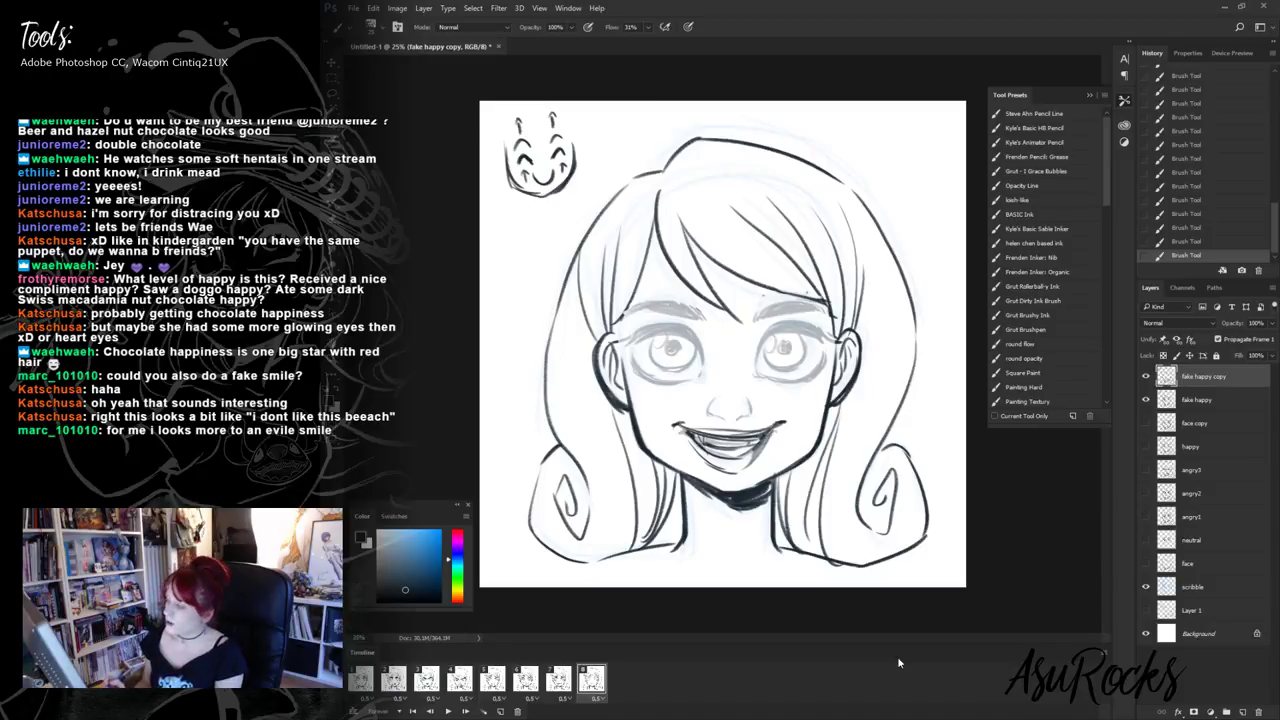
- Draw both wide-open eyes with lids, irises and pupils, and redraw the nose over the faded guide
mouse_move(640, 330)
left_mouse_down()
mouse_move(699, 326)
mouse_move(703, 362)
mouse_move(619, 344)
mouse_move(666, 378)
mouse_move(688, 370)
mouse_move(672, 378)
mouse_move(804, 324)
left_mouse_up()
mouse_move(754, 360)
left_mouse_down()
mouse_move(772, 328)
mouse_move(842, 328)
left_mouse_up()
mouse_move(758, 376)
left_mouse_down()
mouse_move(808, 372)
mouse_move(824, 352)
left_mouse_up()
mouse_move(652, 340)
left_mouse_down()
mouse_move(662, 366)
mouse_move(686, 372)
mouse_move(698, 346)
mouse_move(656, 340)
mouse_move(678, 356)
left_mouse_up()
mouse_move(776, 336)
left_mouse_down()
mouse_move(768, 354)
mouse_move(794, 372)
mouse_move(808, 330)
mouse_move(774, 370)
mouse_move(790, 350)
left_mouse_up()
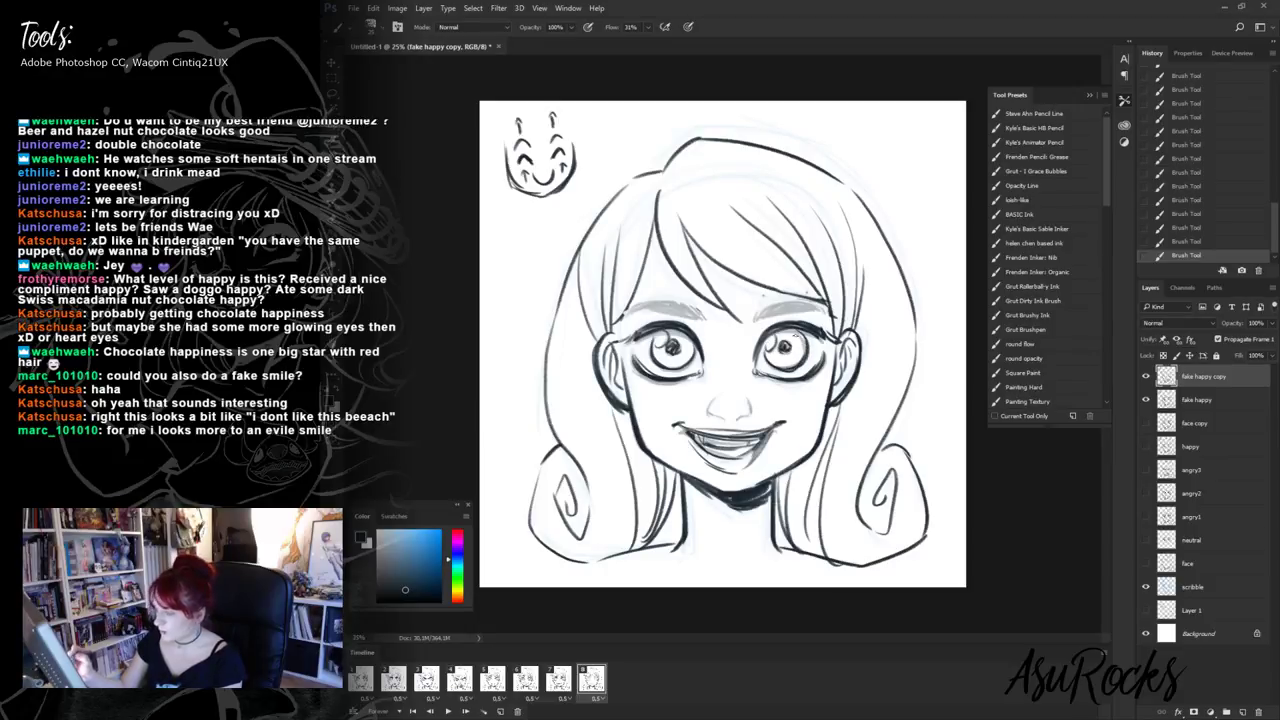
mouse_move(718, 398)
left_mouse_down()
mouse_move(711, 414)
mouse_move(748, 404)
left_mouse_up()
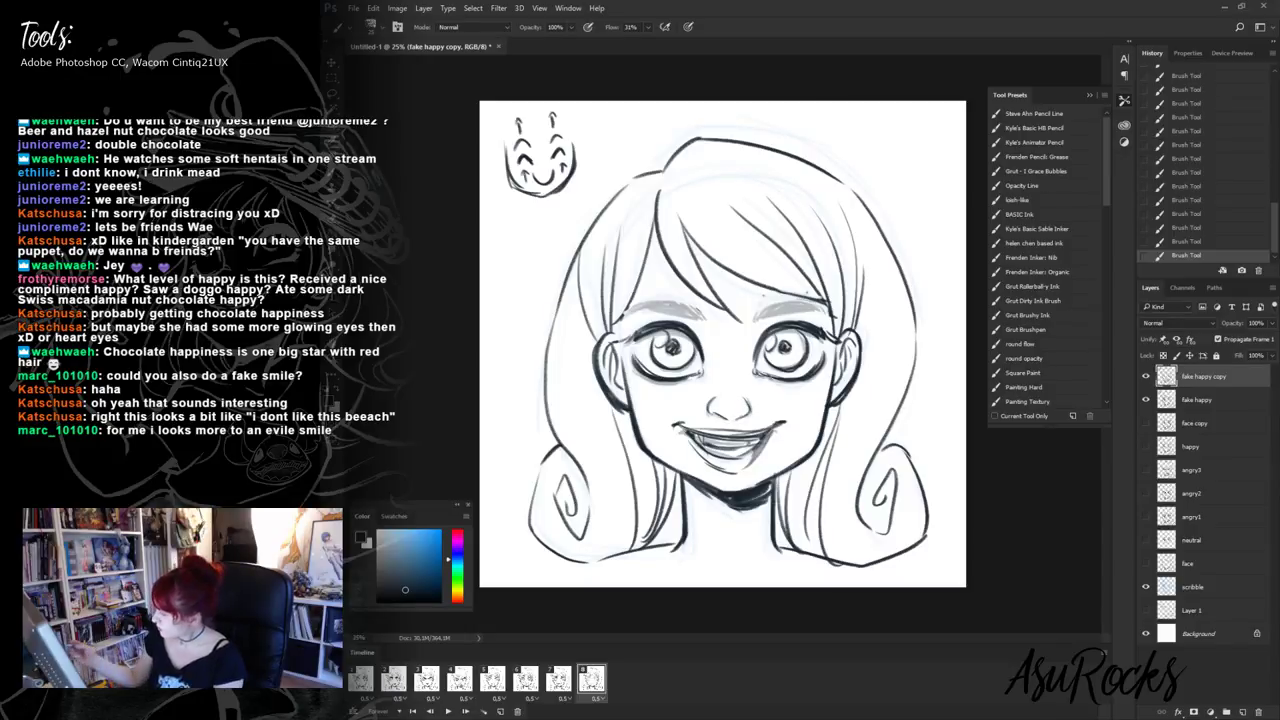
- Hide the faded fake happy layer and draw angled eyebrows above the eyes on the fake happy copy layer
left_click(1215, 400)
left_click(1146, 399)
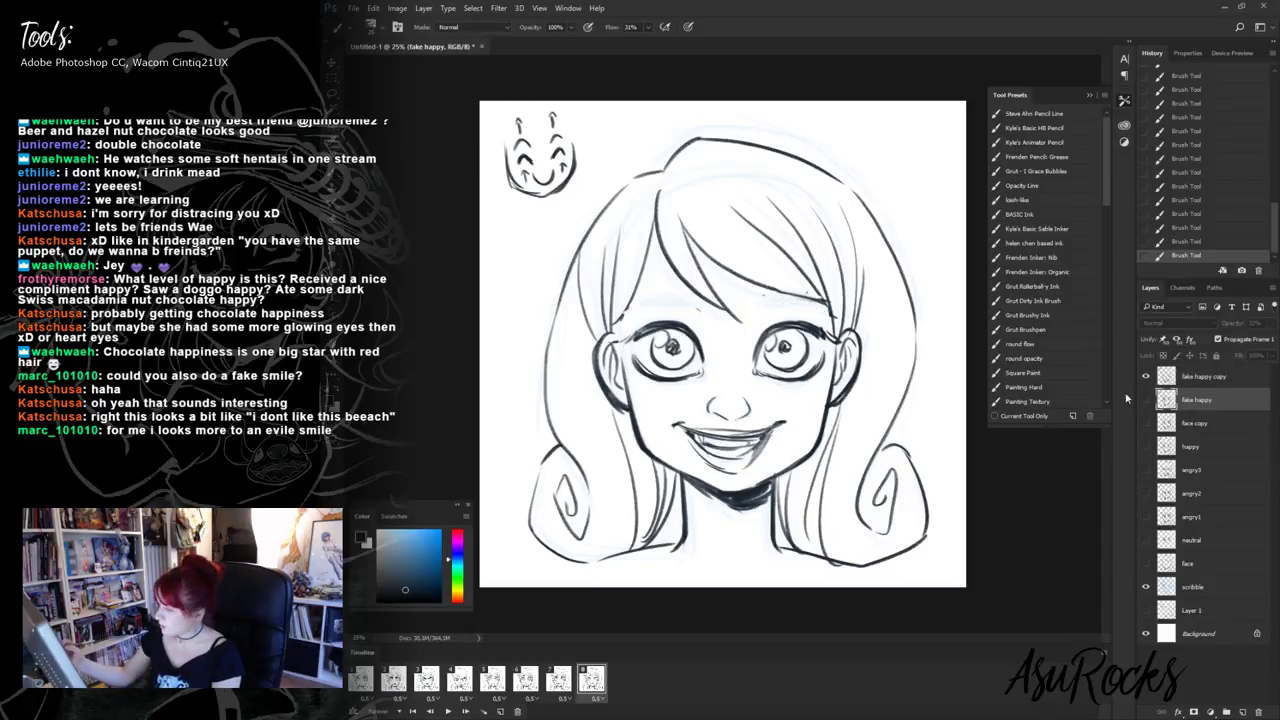
left_click(1219, 376)
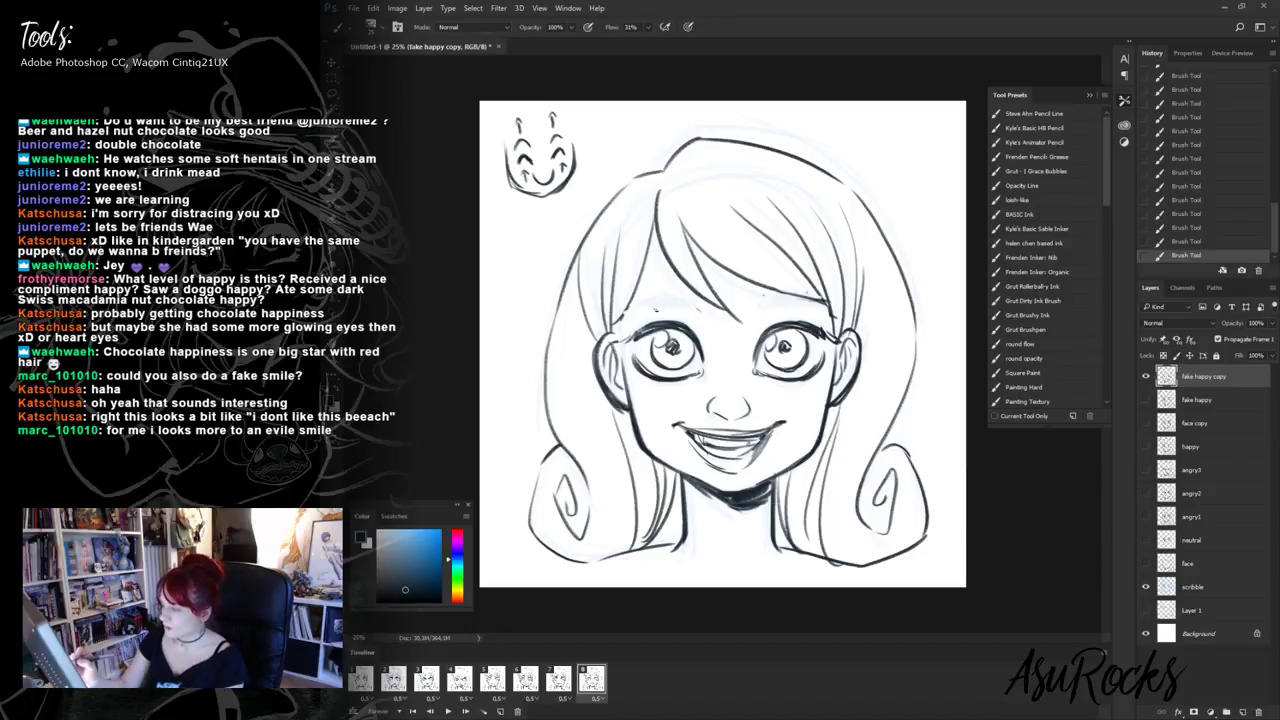
mouse_move(655, 302)
left_mouse_down()
mouse_move(640, 309)
mouse_move(814, 300)
left_mouse_up()
mouse_move(776, 302)
left_mouse_down()
mouse_move(758, 312)
mouse_move(822, 306)
left_mouse_up()
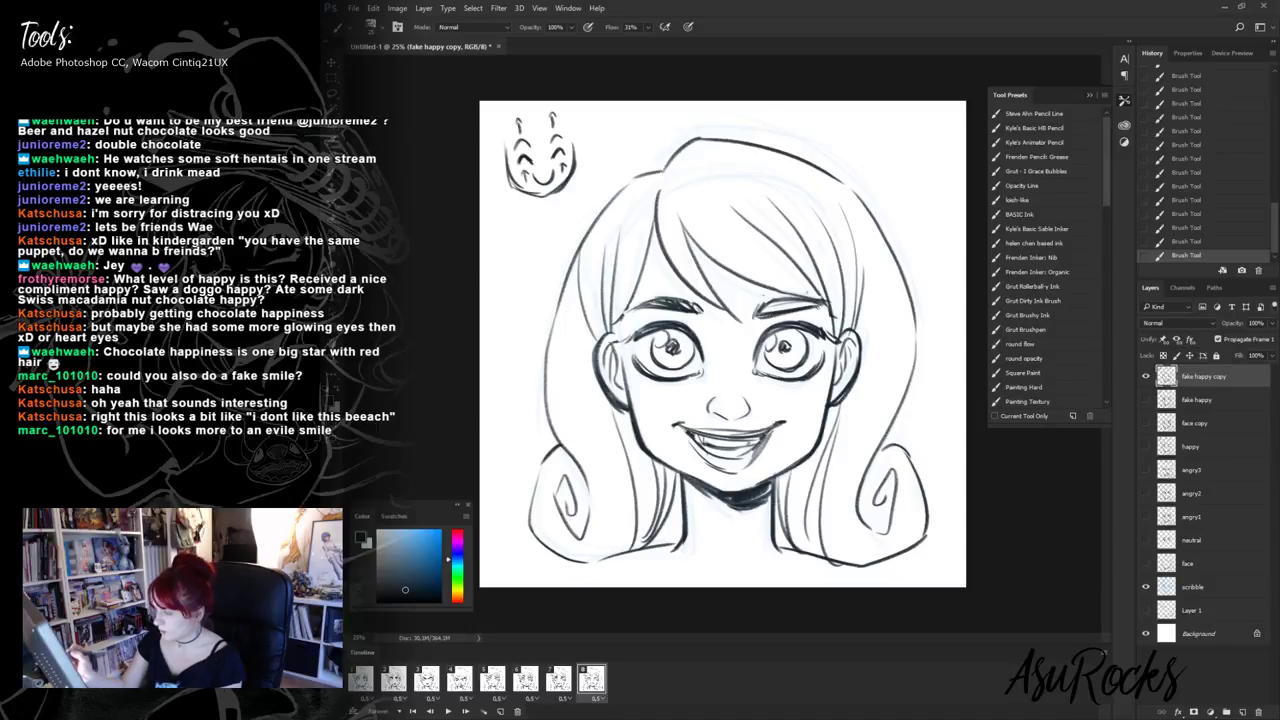
- Erase parts of the eyebrows and redraw them as thick, flat brows close above the eyes
key("shift+alt+r")
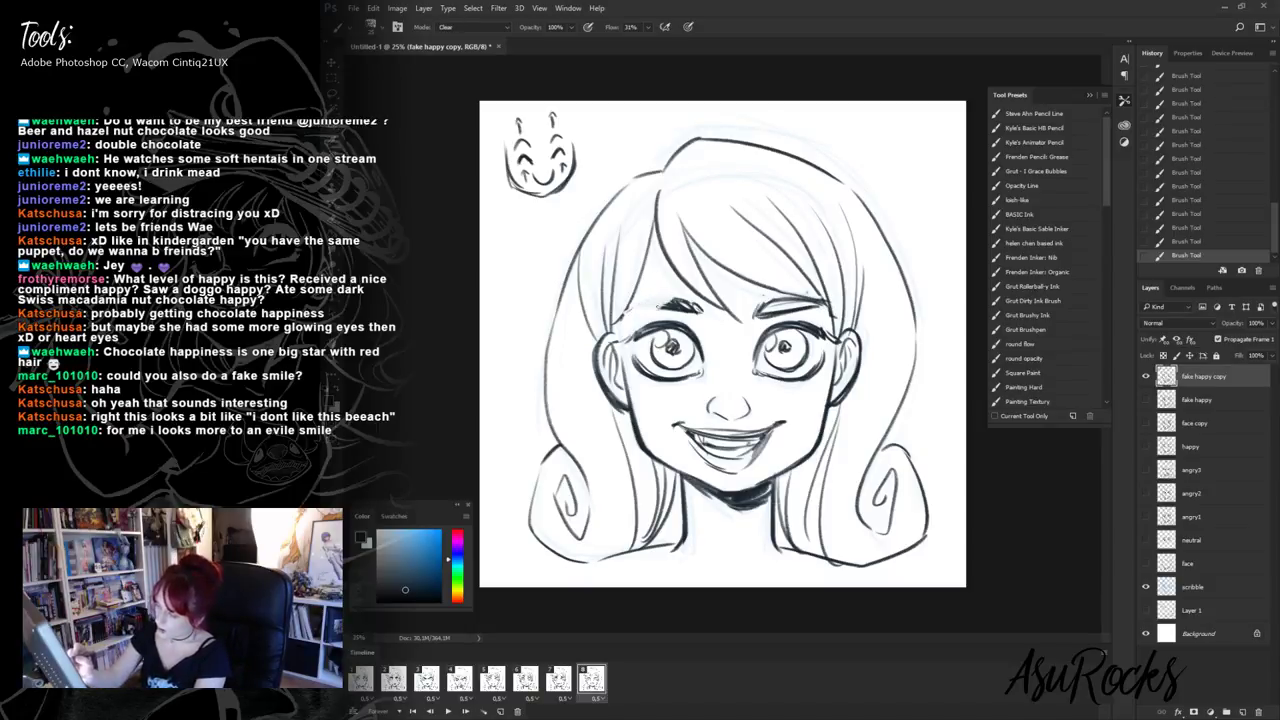
mouse_move(674, 300)
left_mouse_down()
mouse_move(702, 302)
mouse_move(702, 322)
mouse_move(694, 308)
left_mouse_up()
mouse_move(648, 312)
left_mouse_down()
mouse_move(822, 302)
mouse_move(750, 322)
mouse_move(818, 302)
left_mouse_up()
key("shift+alt+r")
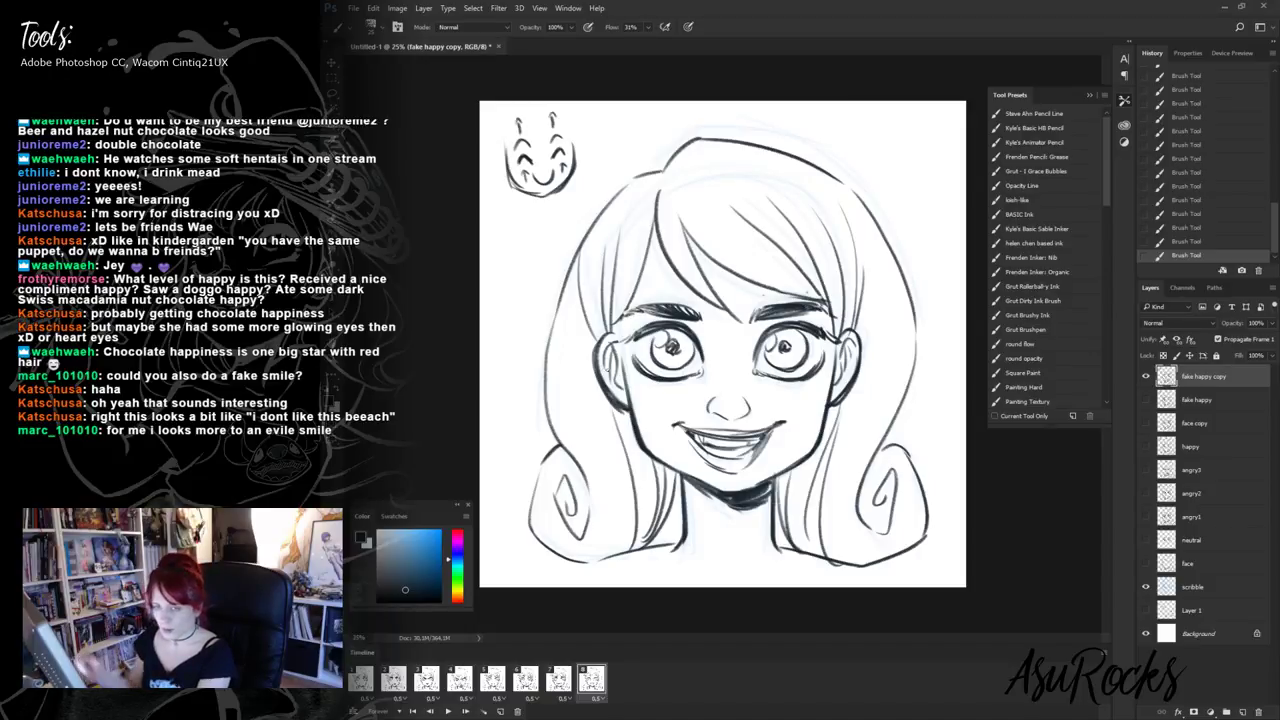
- Darken the inside and lower lip of the open smile and compare the face with frame 7
key("shift+alt+r")
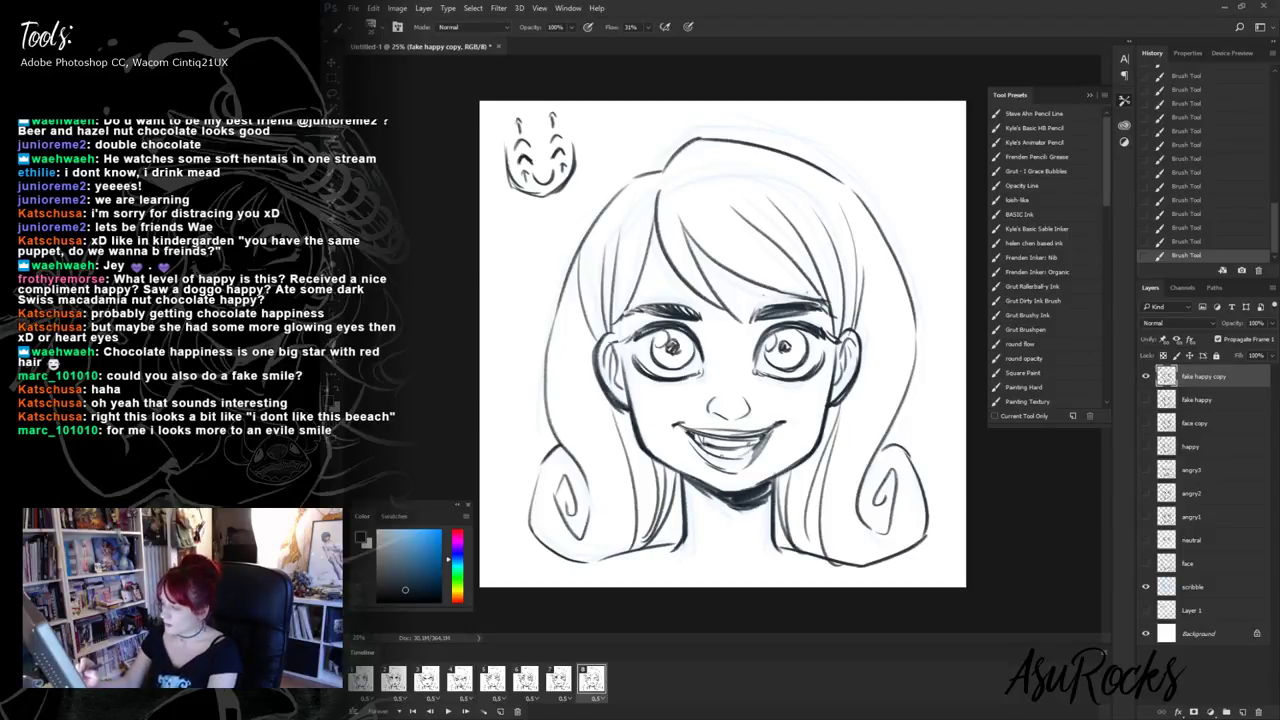
mouse_move(722, 456)
left_mouse_down()
mouse_move(750, 454)
mouse_move(768, 434)
left_mouse_up()
mouse_move(688, 436)
left_mouse_down()
mouse_move(756, 450)
mouse_move(765, 433)
left_mouse_up()
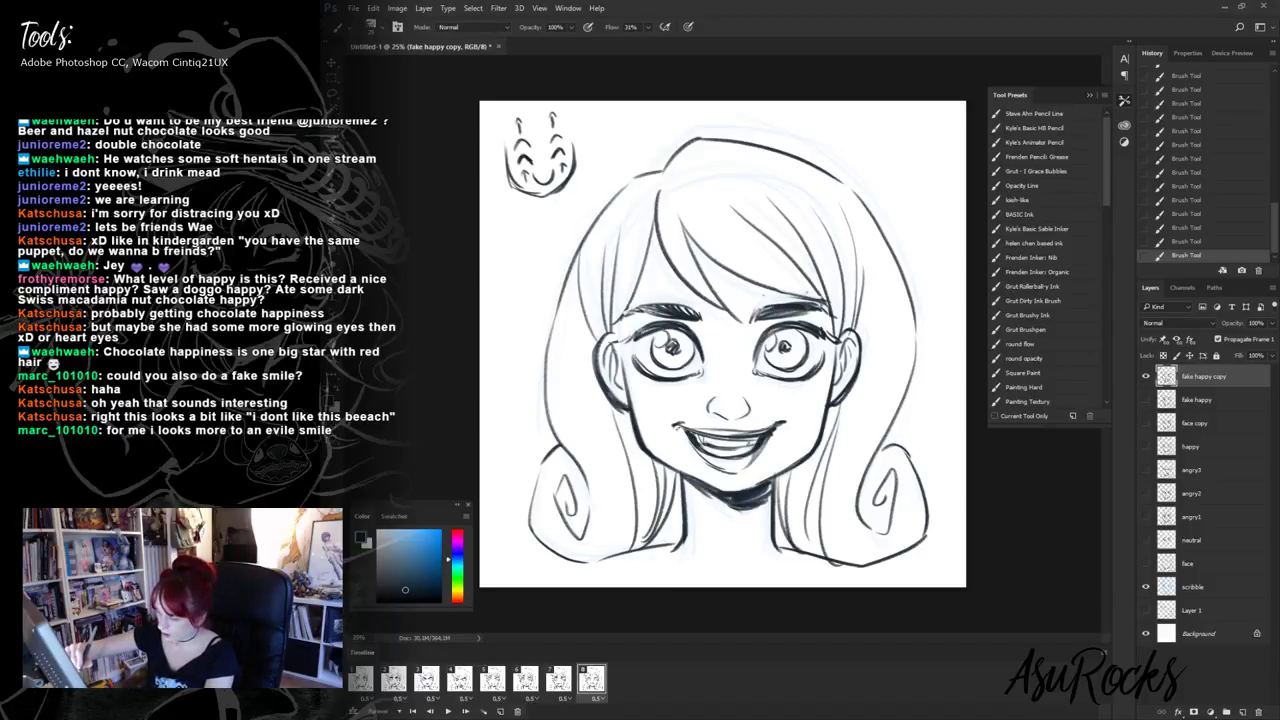
mouse_move(687, 440)
left_mouse_down()
mouse_move(709, 463)
mouse_move(752, 470)
left_mouse_up()
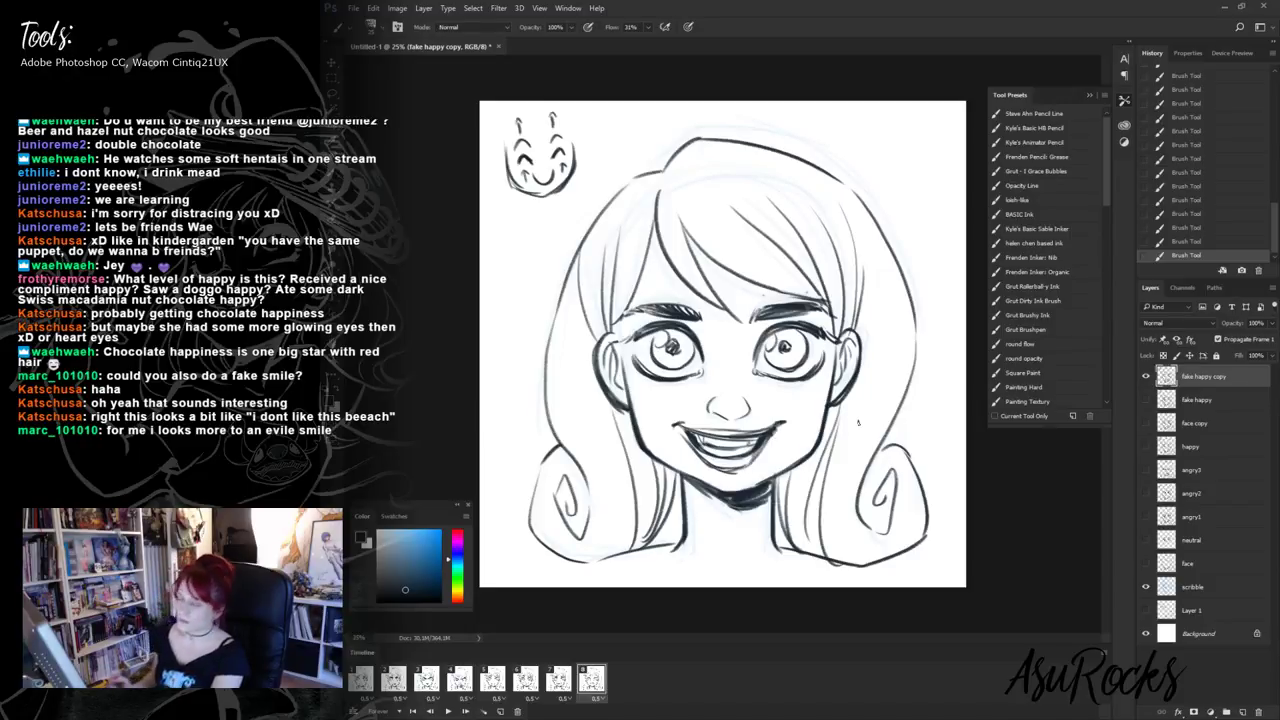
left_click(562, 684)
left_click(590, 688)
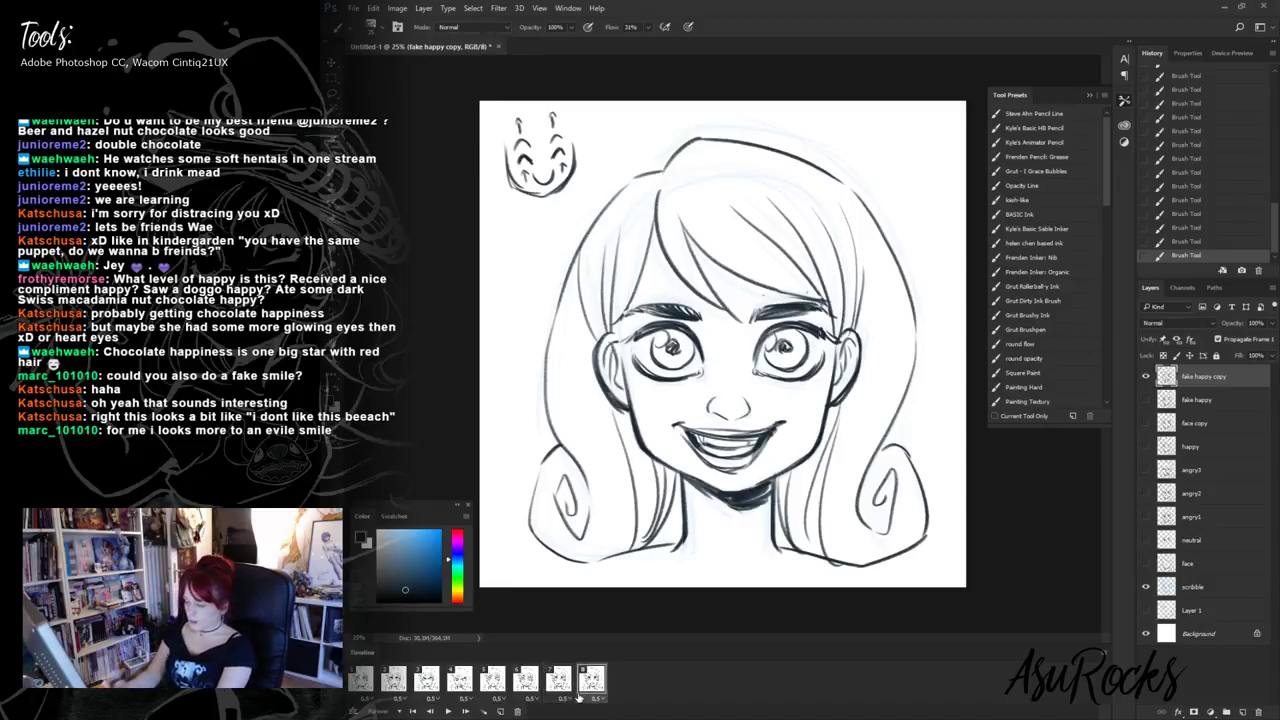
- Duplicate frame 8 as frame 9 and duplicate the fake happy copy layer in it
left_click(501, 711)
right_click(1214, 377)
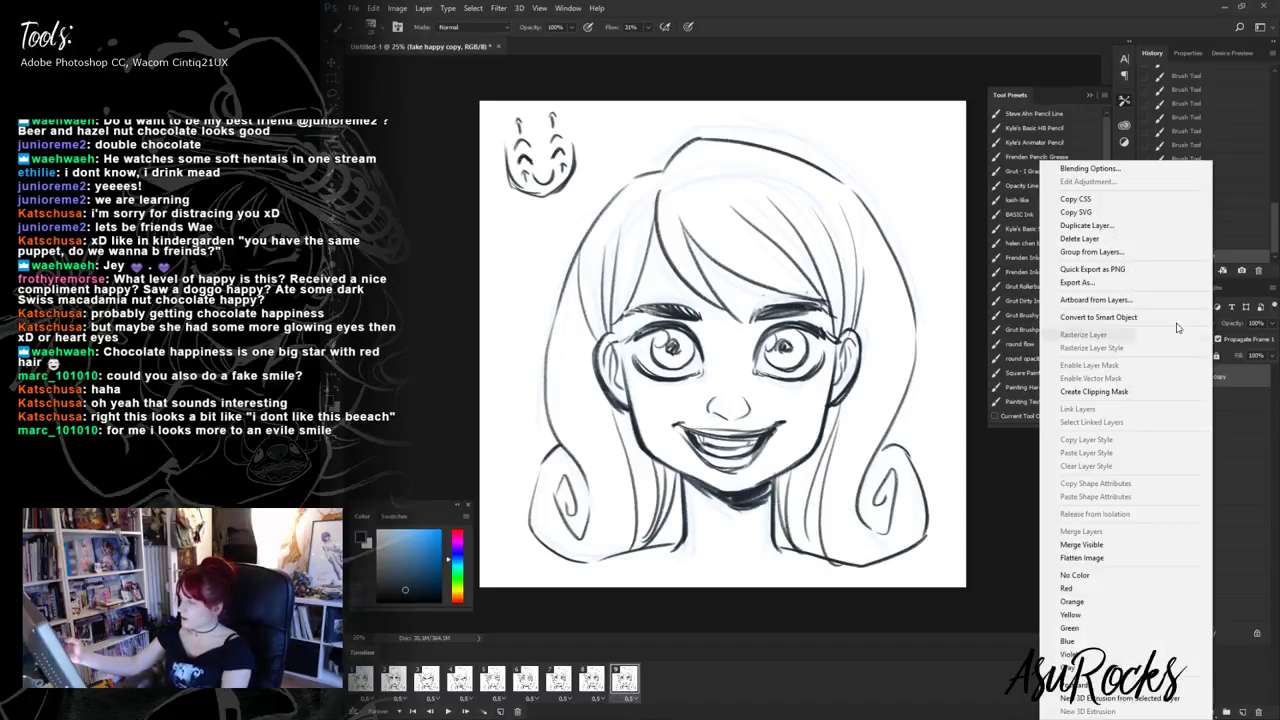
left_click(1122, 229)
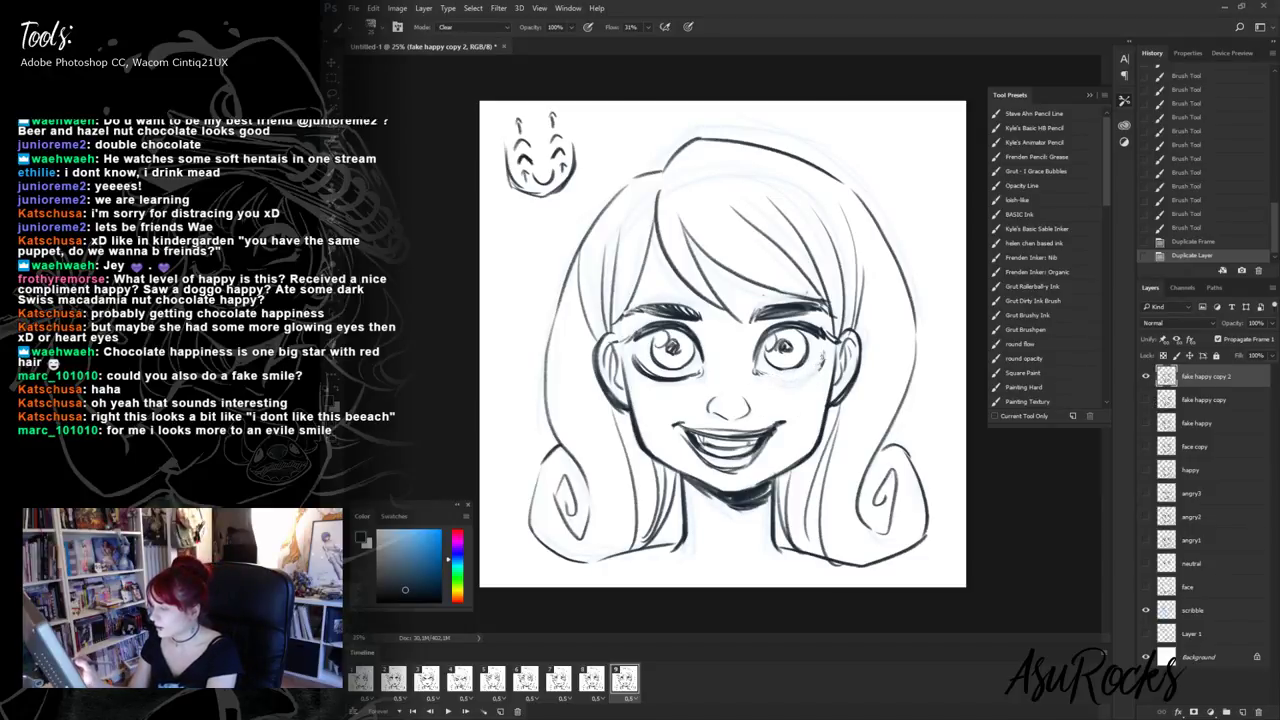
- Erase the rounded lower lids of both eyes and redraw them higher and flatter, with short creases underneath
mouse_move(822, 355)
left_mouse_down()
mouse_move(810, 371)
mouse_move(824, 354)
left_mouse_up()
key("shift+alt+n")
left_click_drag(812, 368, 822, 360)
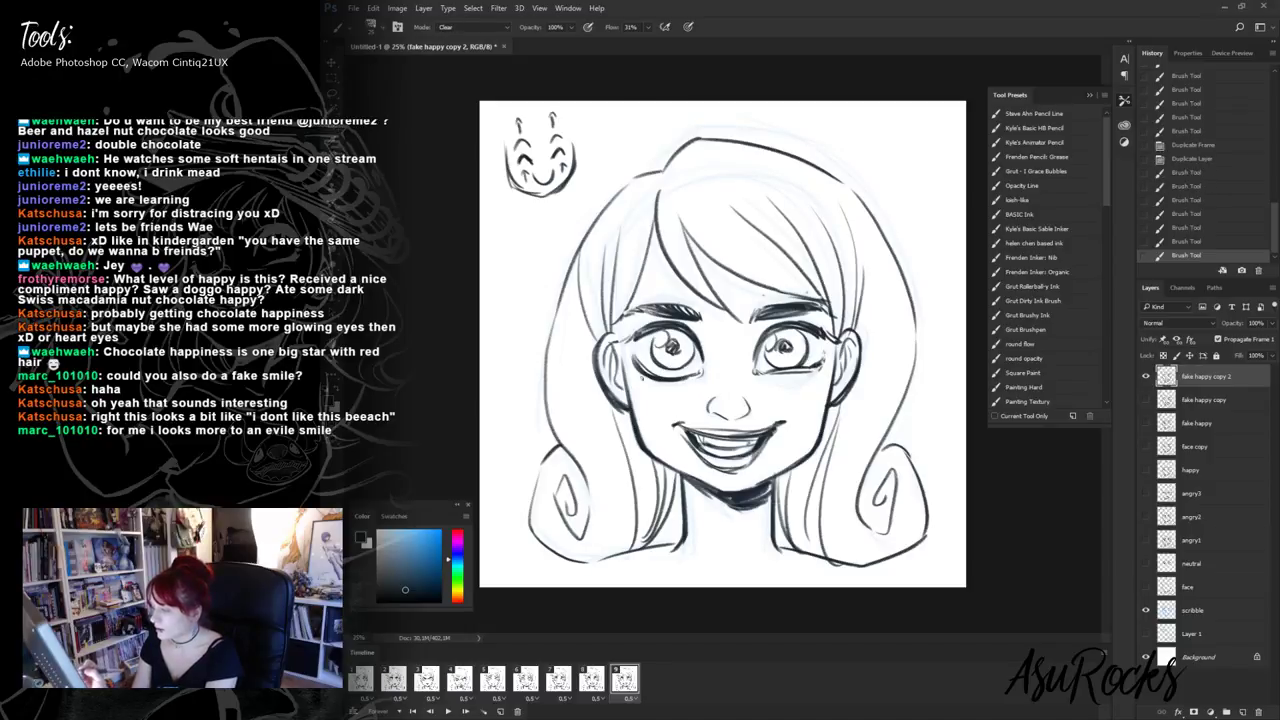
mouse_move(642, 379)
left_mouse_down()
mouse_move(688, 375)
mouse_move(638, 360)
mouse_move(655, 371)
left_mouse_up()
key("shift+alt+n")
left_click_drag(640, 361, 686, 373)
left_click_drag(655, 370, 693, 374)
mouse_move(668, 375)
left_mouse_down()
mouse_move(701, 371)
mouse_move(639, 370)
mouse_move(696, 372)
left_mouse_up()
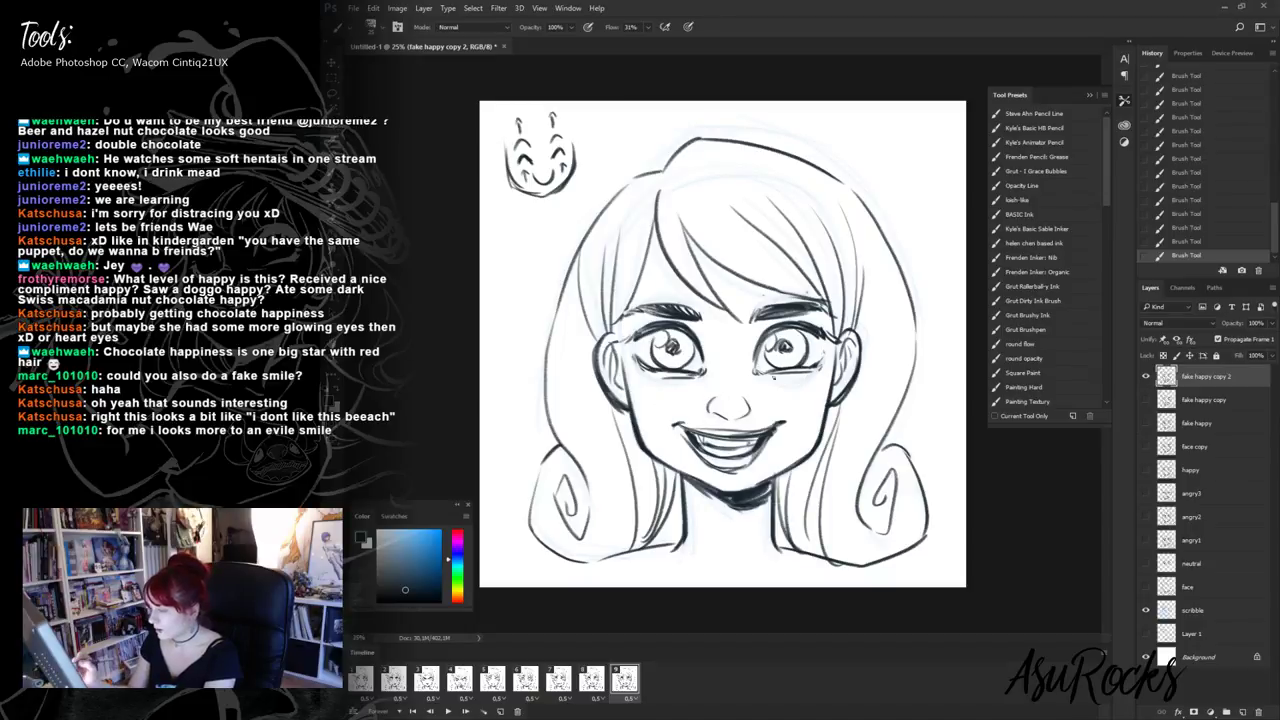
mouse_move(806, 372)
left_mouse_down()
mouse_move(768, 376)
mouse_move(796, 376)
left_mouse_up()
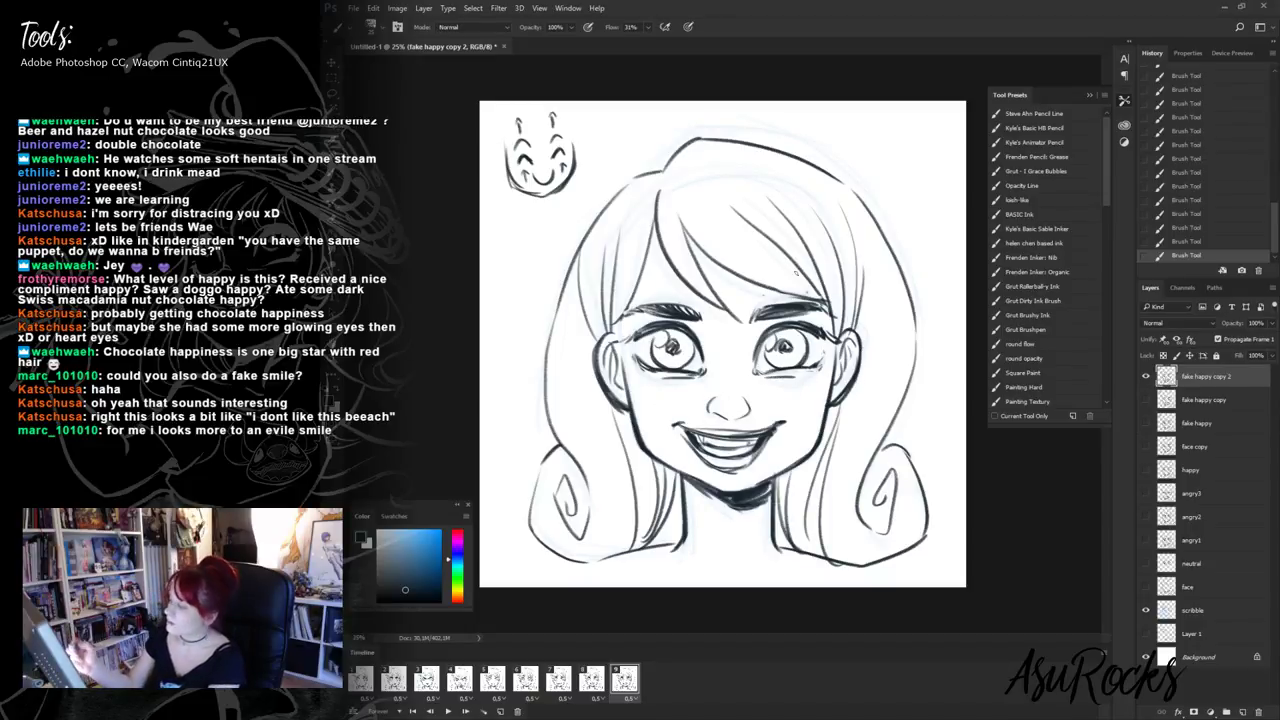
key("shift+alt+r")
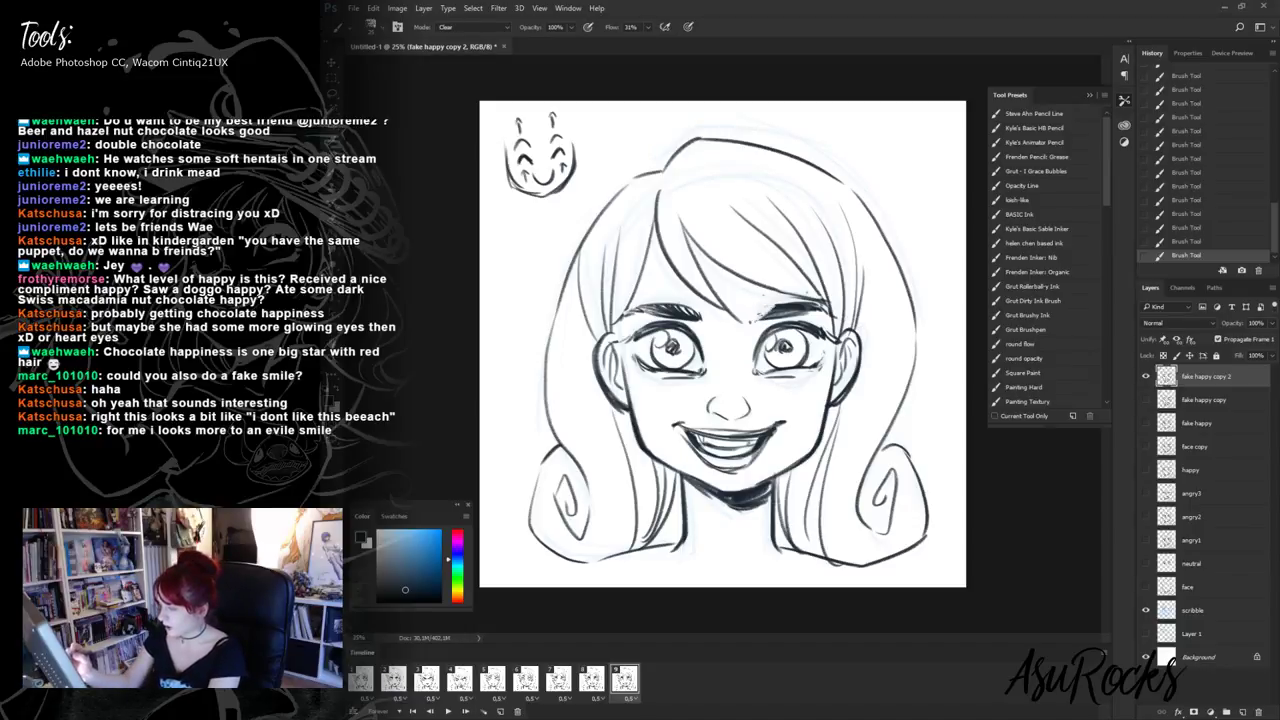
- Erase the flat eyebrows in frame 9, redraw them as raised, arched brows and retouch the upper eyelid lines
mouse_move(786, 305)
left_mouse_down()
mouse_move(822, 308)
mouse_move(786, 304)
left_mouse_up()
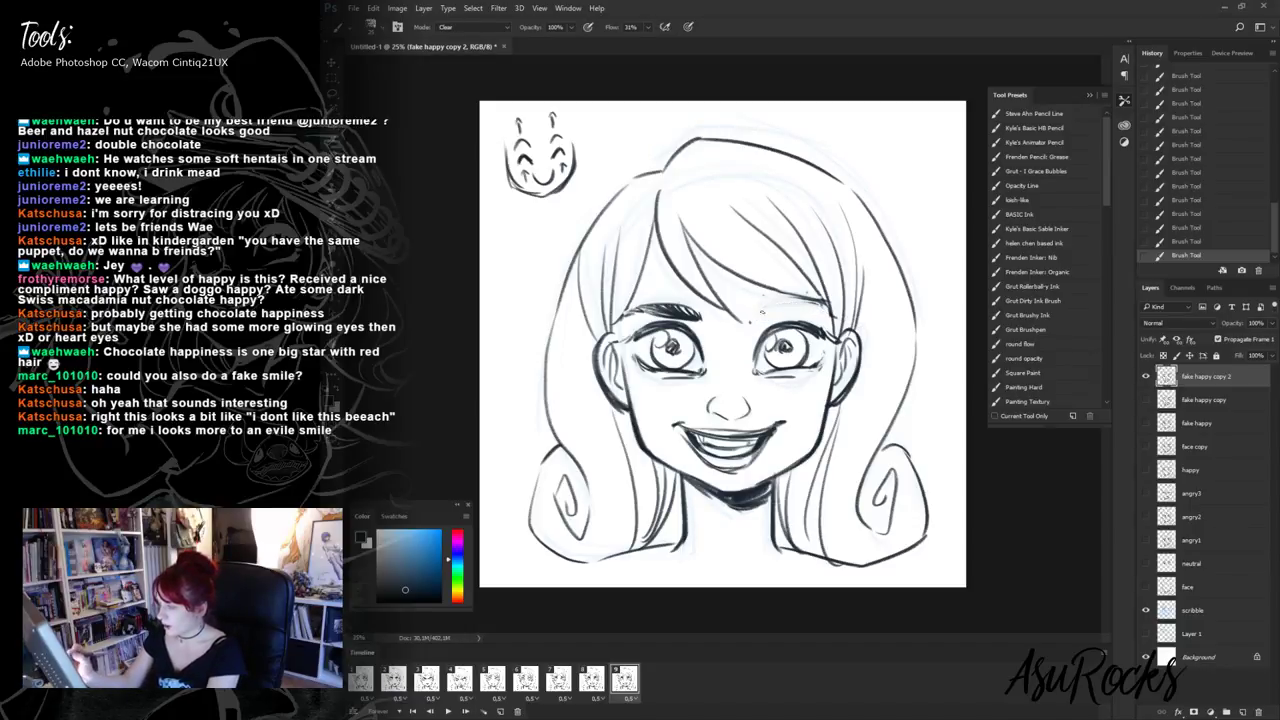
mouse_move(628, 308)
left_mouse_down()
mouse_move(702, 316)
mouse_move(680, 288)
mouse_move(810, 298)
mouse_move(784, 294)
left_mouse_up()
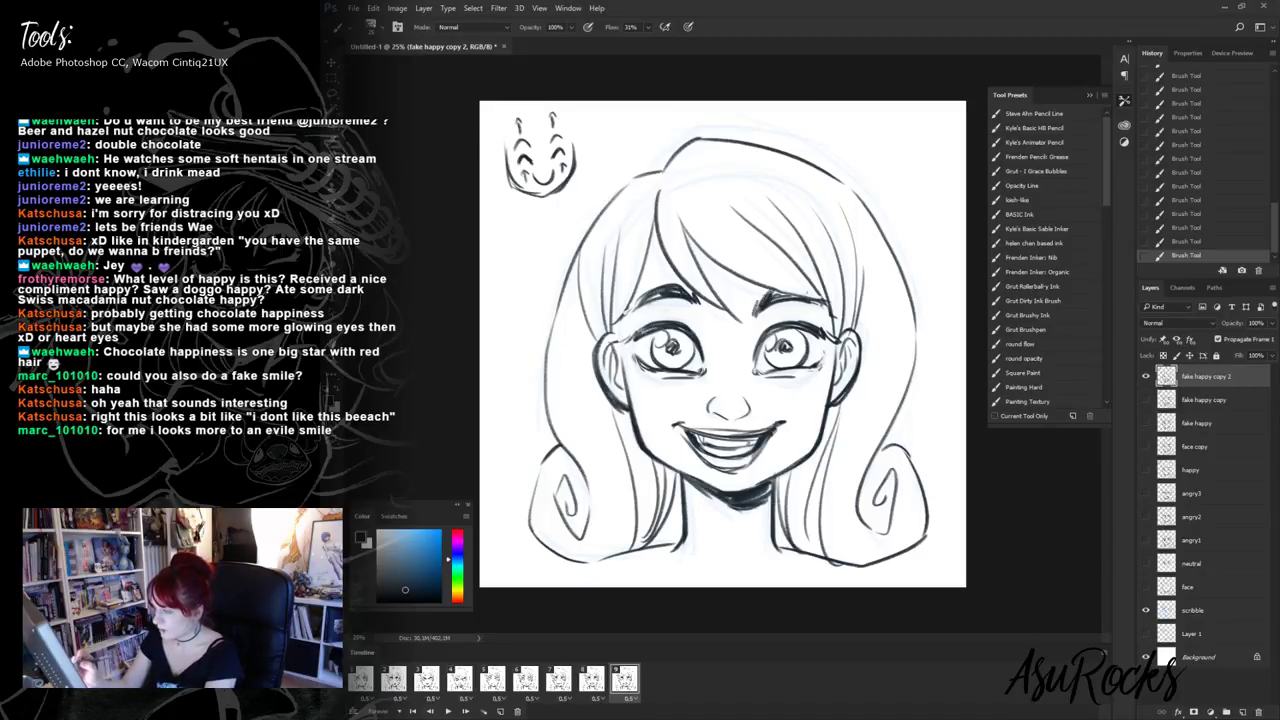
mouse_move(642, 330)
left_mouse_down()
mouse_move(690, 326)
mouse_move(702, 354)
left_mouse_up()
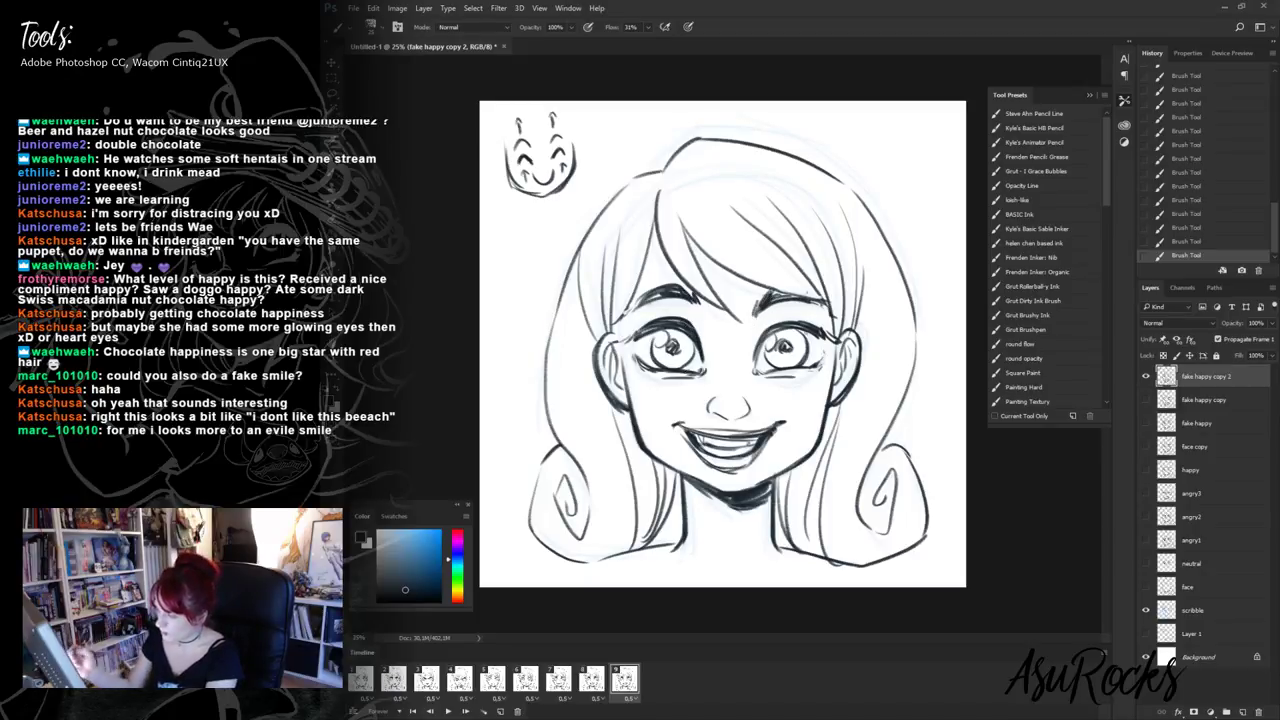
mouse_move(768, 326)
left_mouse_down()
mouse_move(758, 364)
mouse_move(792, 322)
left_mouse_up()
left_click_drag(768, 326, 814, 318)
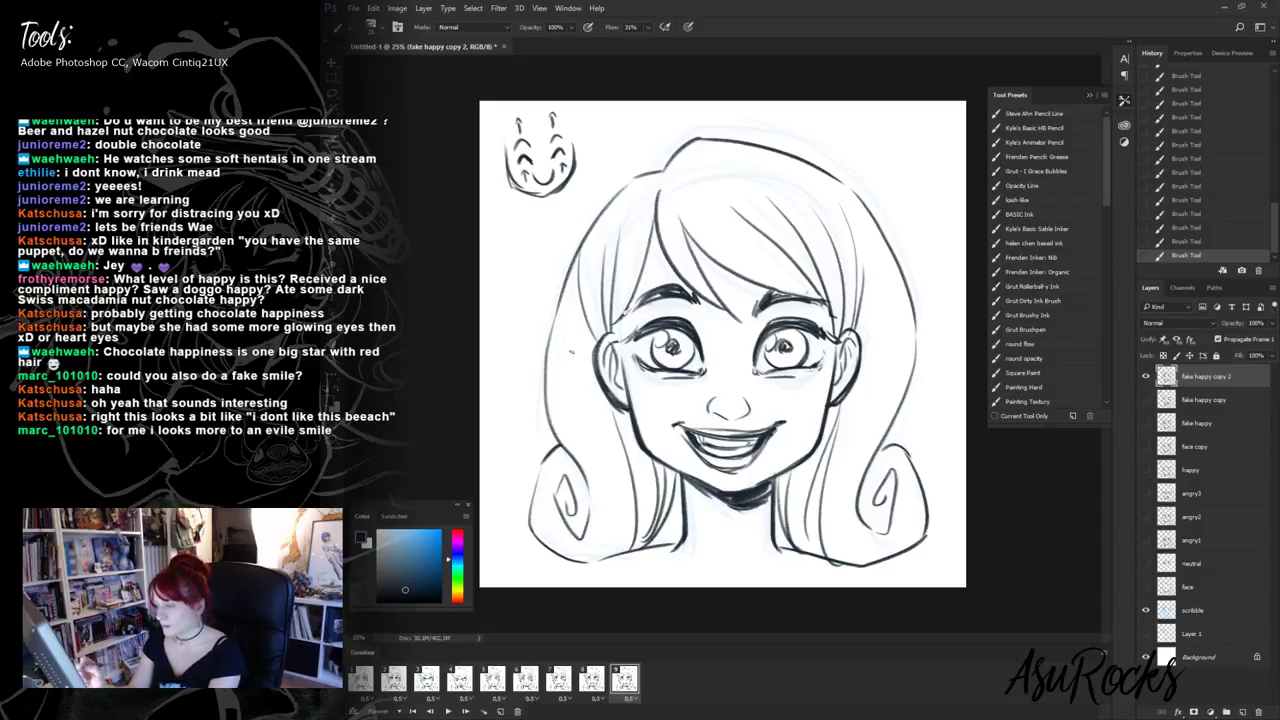
mouse_move(772, 298)
left_mouse_down()
mouse_move(812, 294)
mouse_move(826, 312)
left_mouse_up()
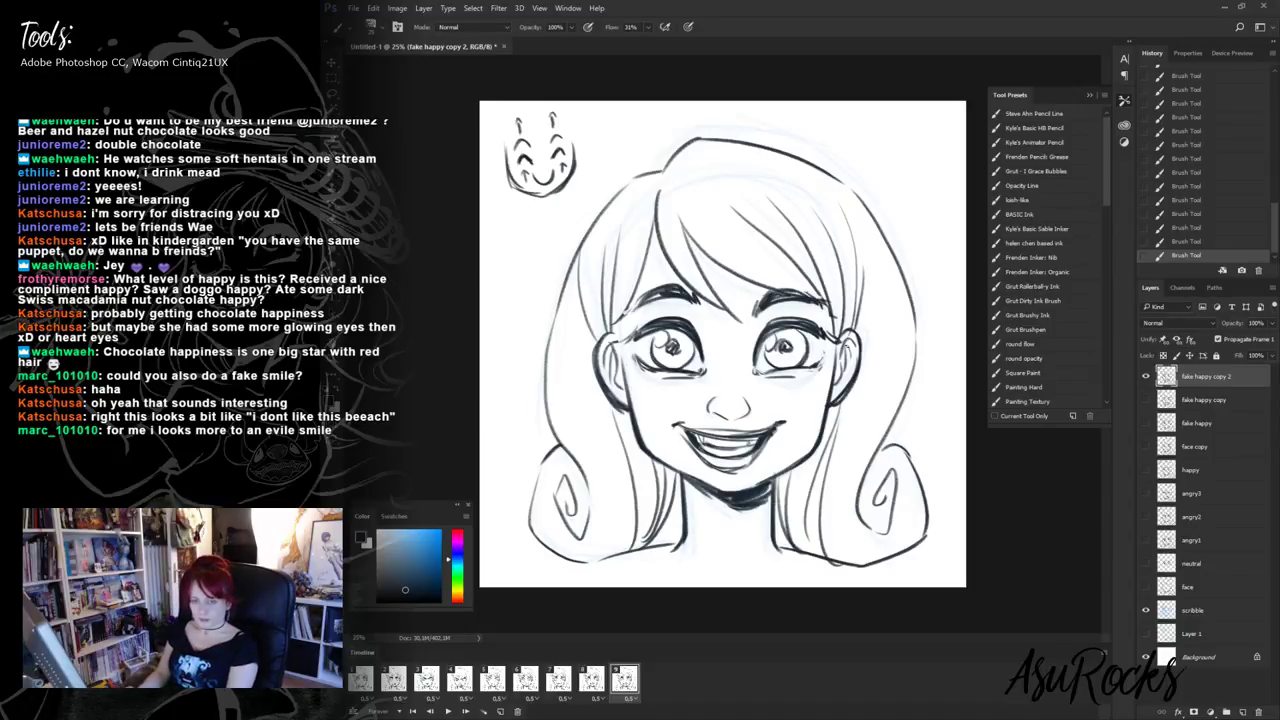
- Compare the face in frame 9 with the expressions in frames 8, 7 and 6
left_click(592, 680)
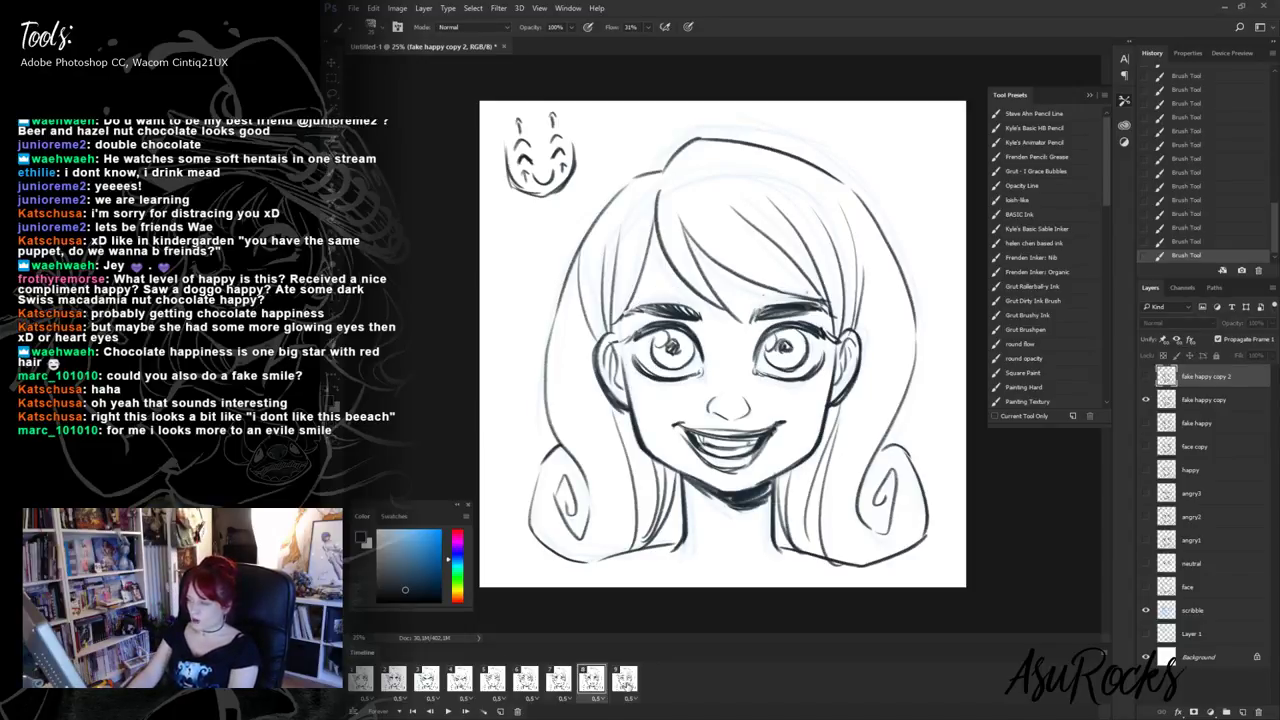
left_click(622, 682)
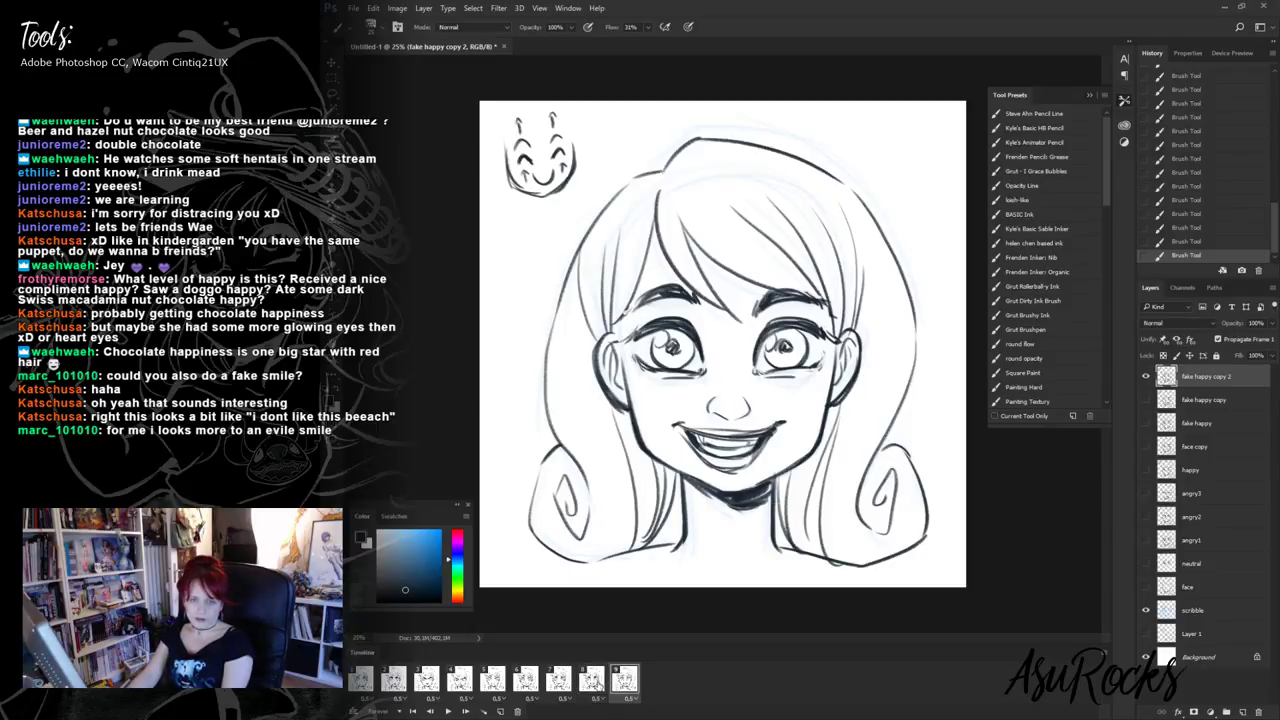
left_click(596, 682)
left_click(626, 682)
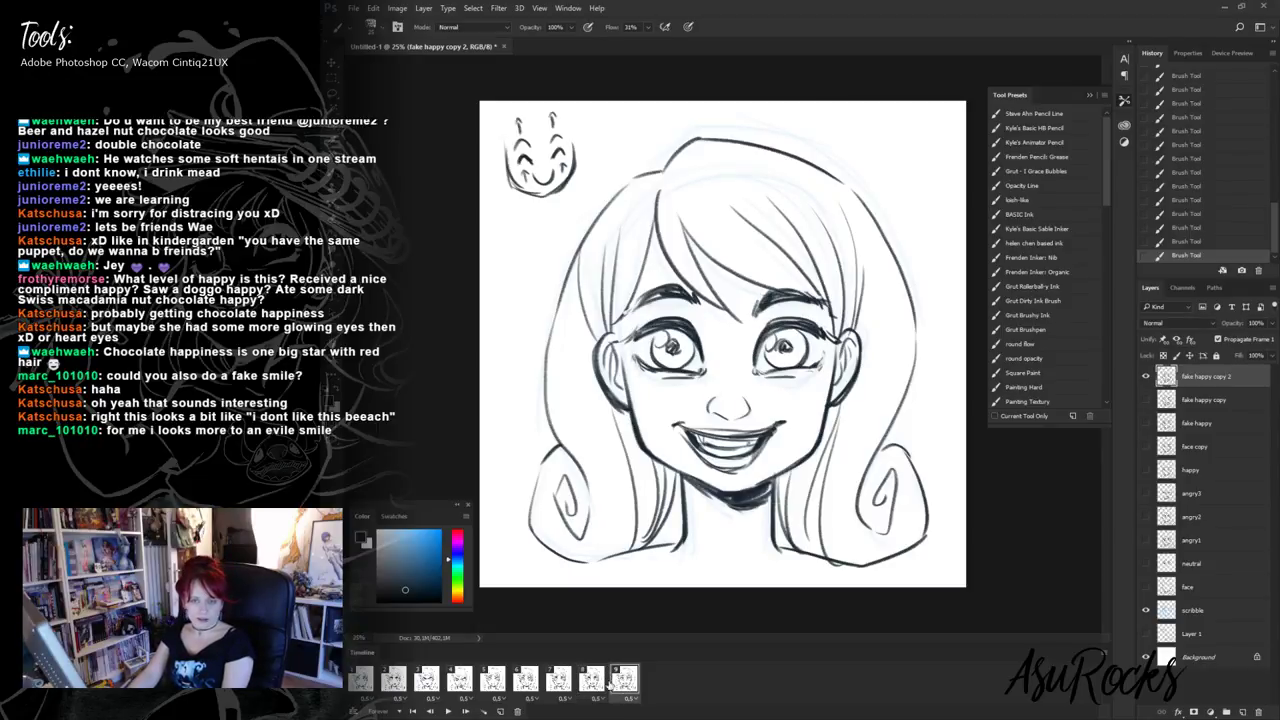
left_click(597, 682)
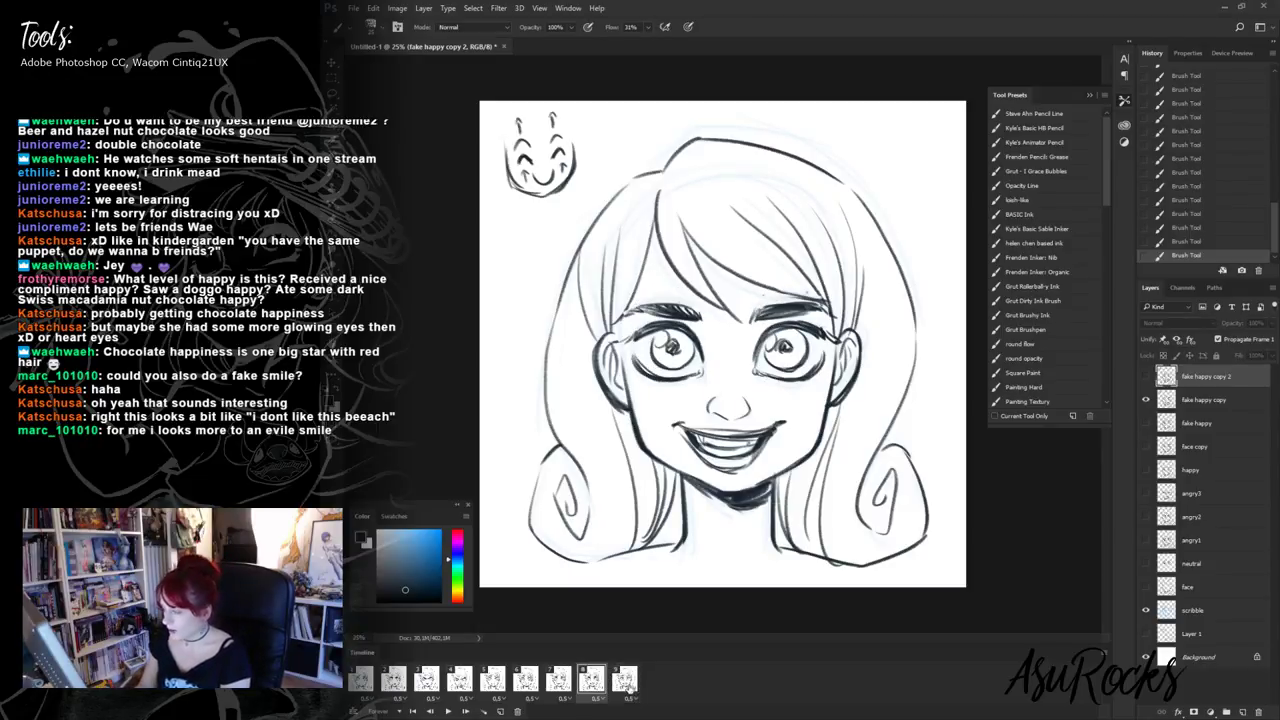
left_click(561, 682)
left_click(530, 684)
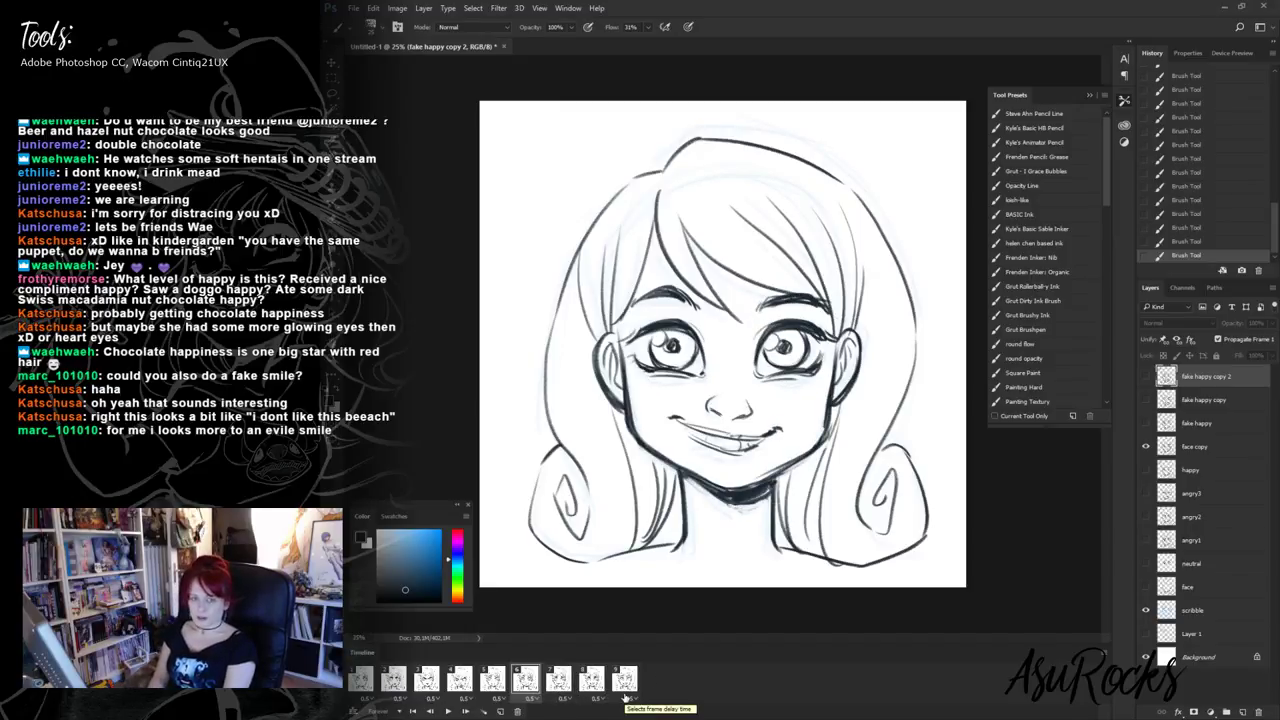
left_click(624, 684)
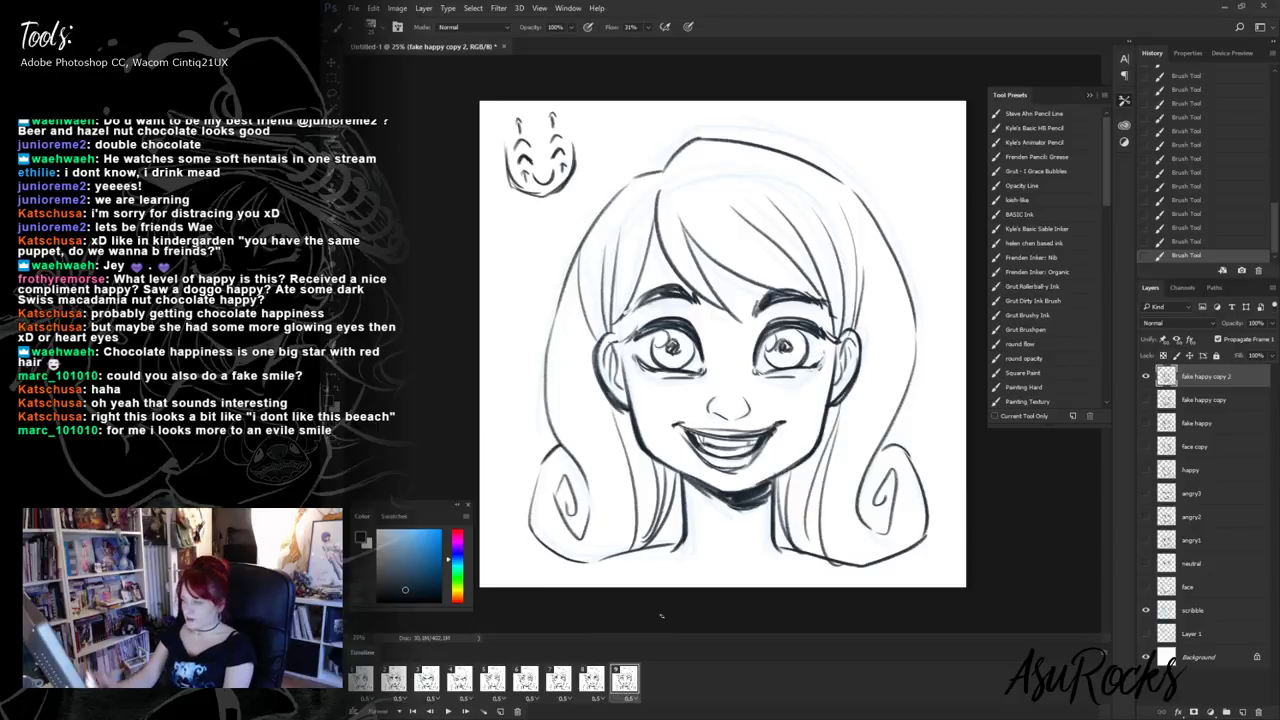
- Lasso the eyes, nose and mouth on the fake happy copy 2 layer, nudge them slightly and clear the selection
key("l")
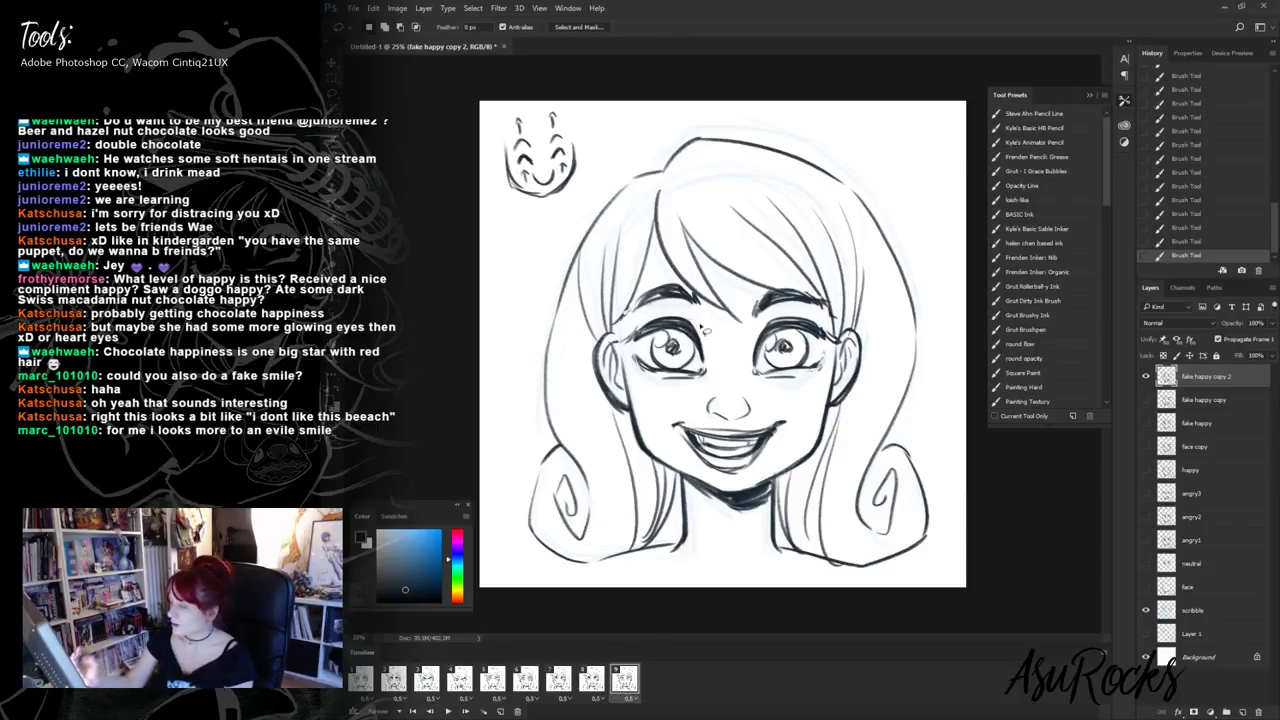
mouse_move(632, 324)
left_mouse_down()
mouse_move(633, 369)
mouse_move(671, 450)
mouse_move(740, 485)
mouse_move(818, 394)
mouse_move(836, 345)
mouse_move(815, 318)
mouse_move(752, 346)
mouse_move(692, 291)
left_mouse_up()
left_click(332, 63)
key("Up")
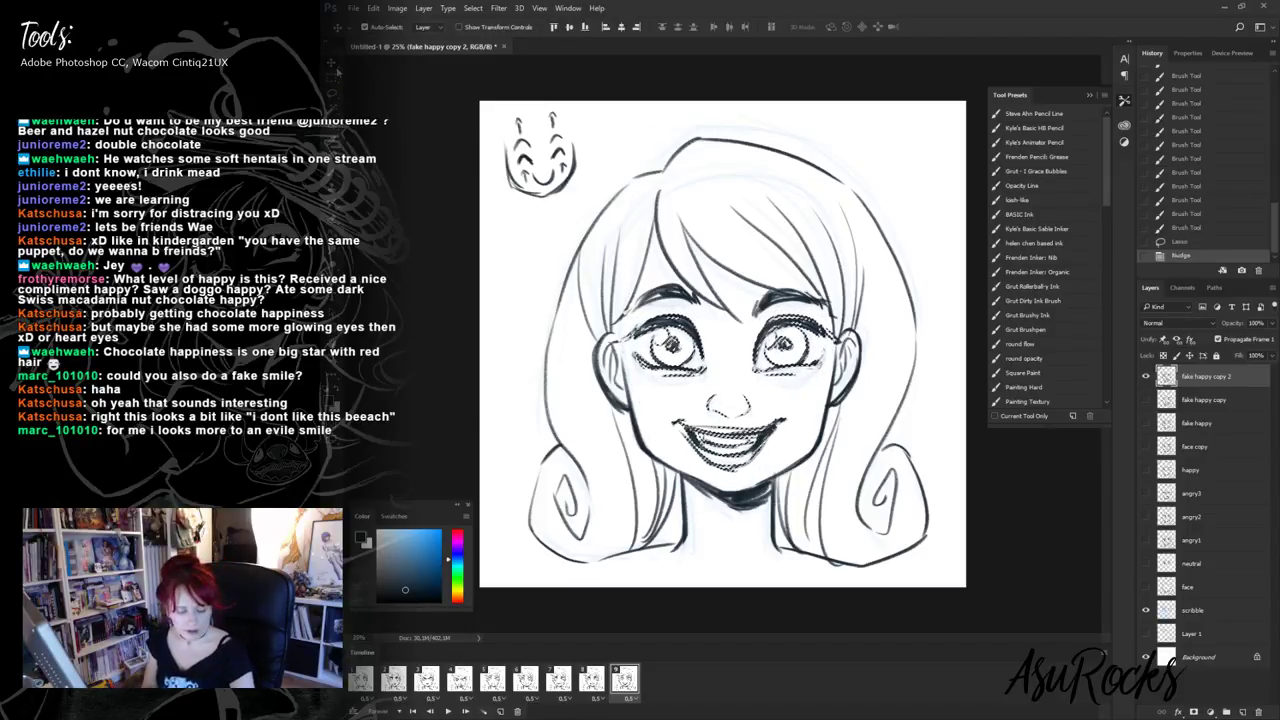
key("ctrl+d")
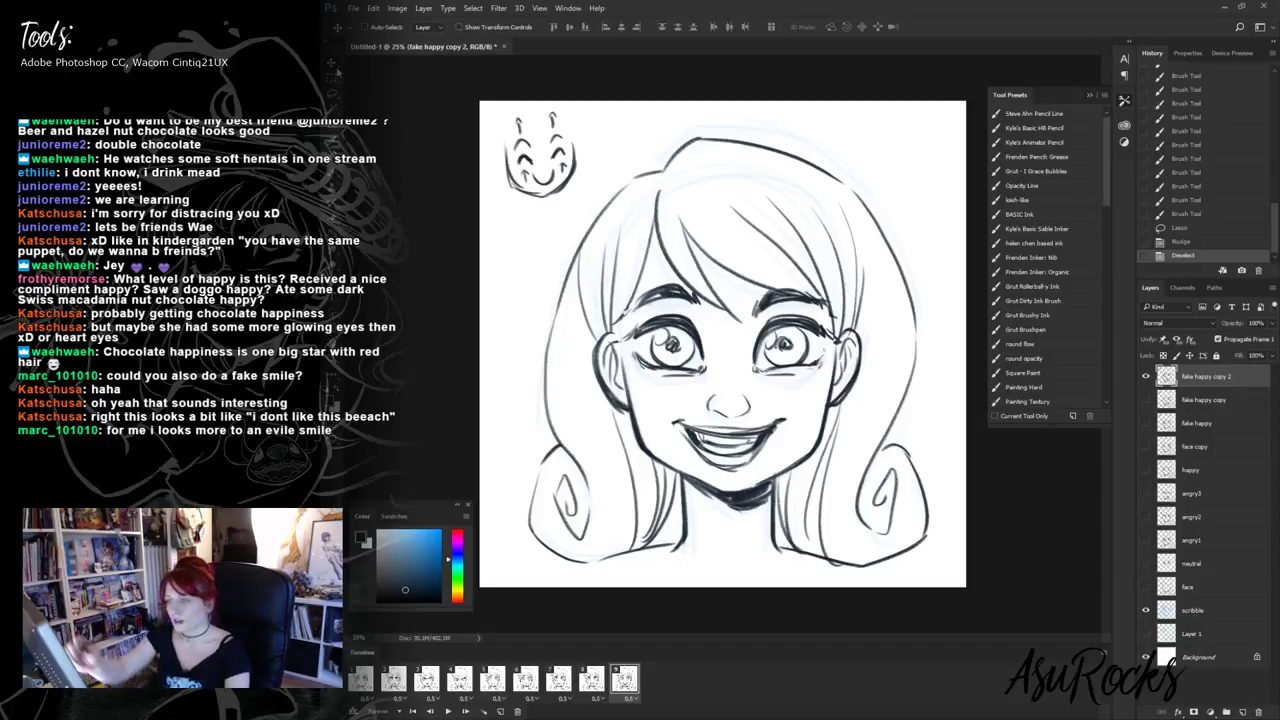
left_click(1182, 242)
key("Left")
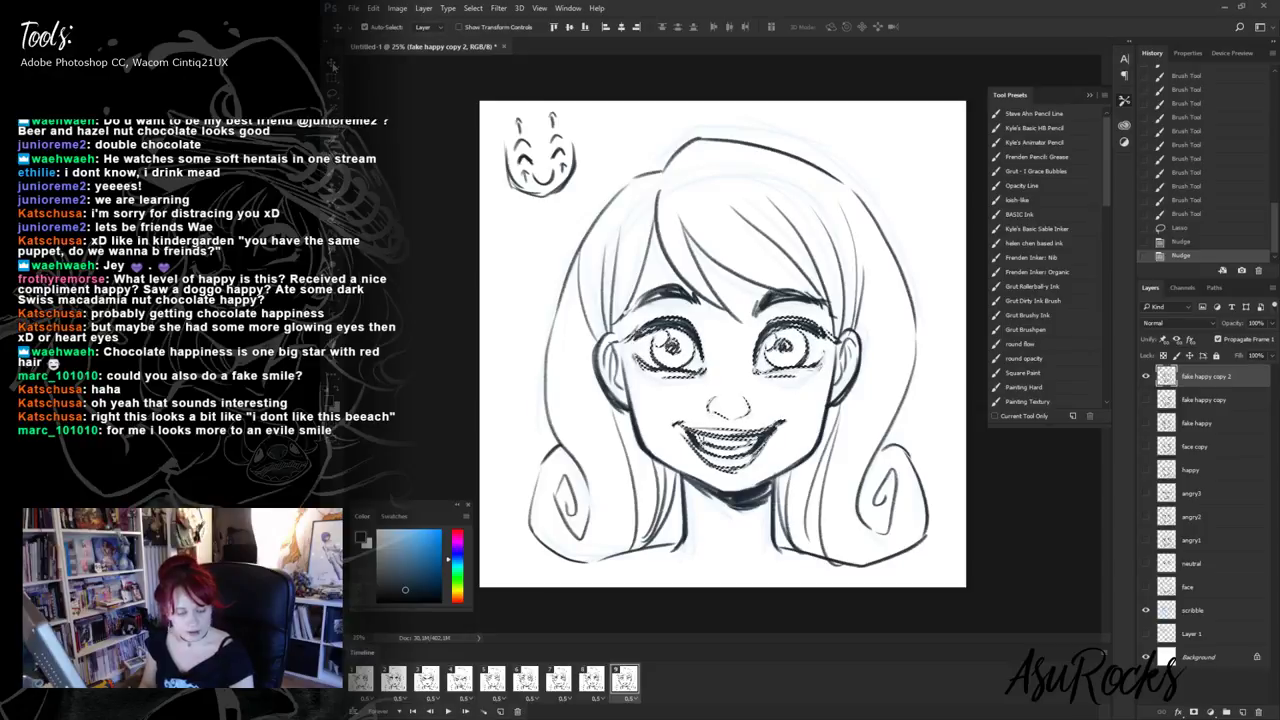
key("ctrl+d")
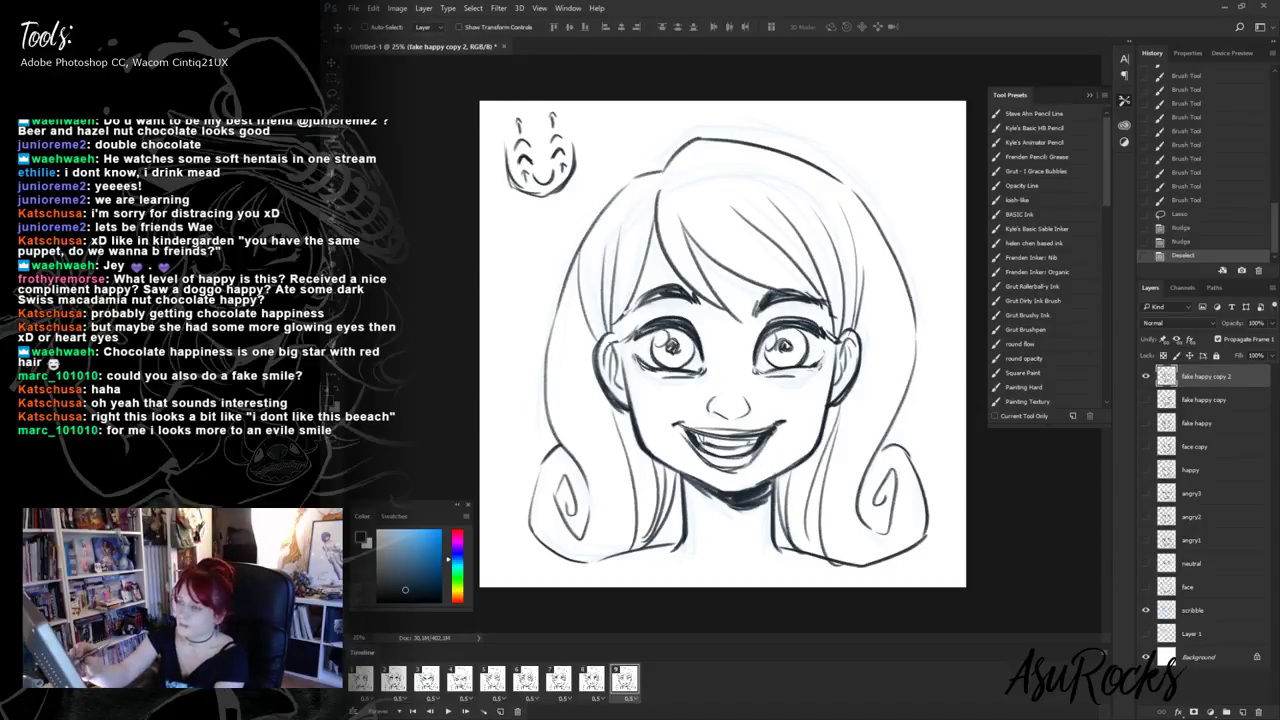
- Erase the sides of the nose and redraw it with wider nostrils
key("e")
mouse_move(717, 408)
left_mouse_down()
mouse_move(742, 419)
mouse_move(747, 399)
mouse_move(706, 412)
left_mouse_up()
key("shift+alt+n")
left_click_drag(710, 410, 747, 411)
left_click_drag(746, 401, 750, 411)
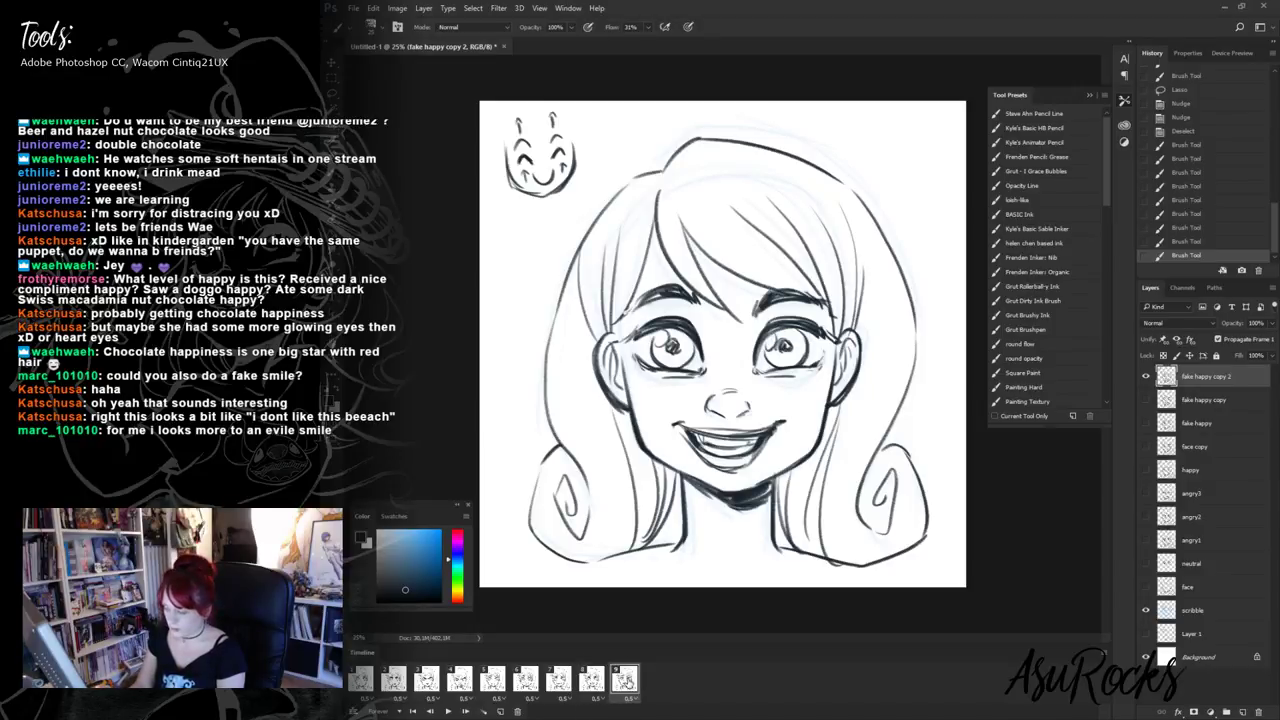
- Move the new happy face frame ahead of the two fake-smile frames so it becomes frame 7
left_click_drag(634, 683, 572, 688)
left_click(590, 683)
left_click(629, 680)
left_click(597, 683)
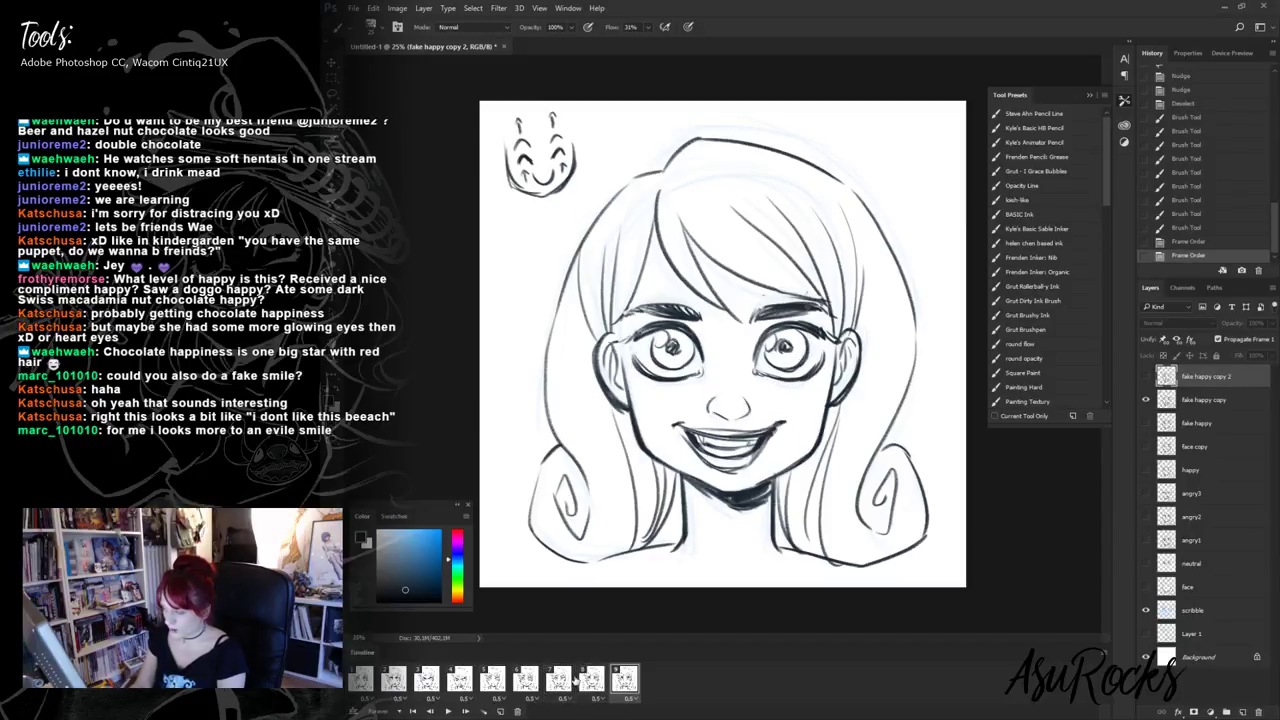
- Compare the expressions in the reordered frames 5 to 9 and return to frame 7
left_click(550, 683)
left_click(529, 683)
left_click(504, 681)
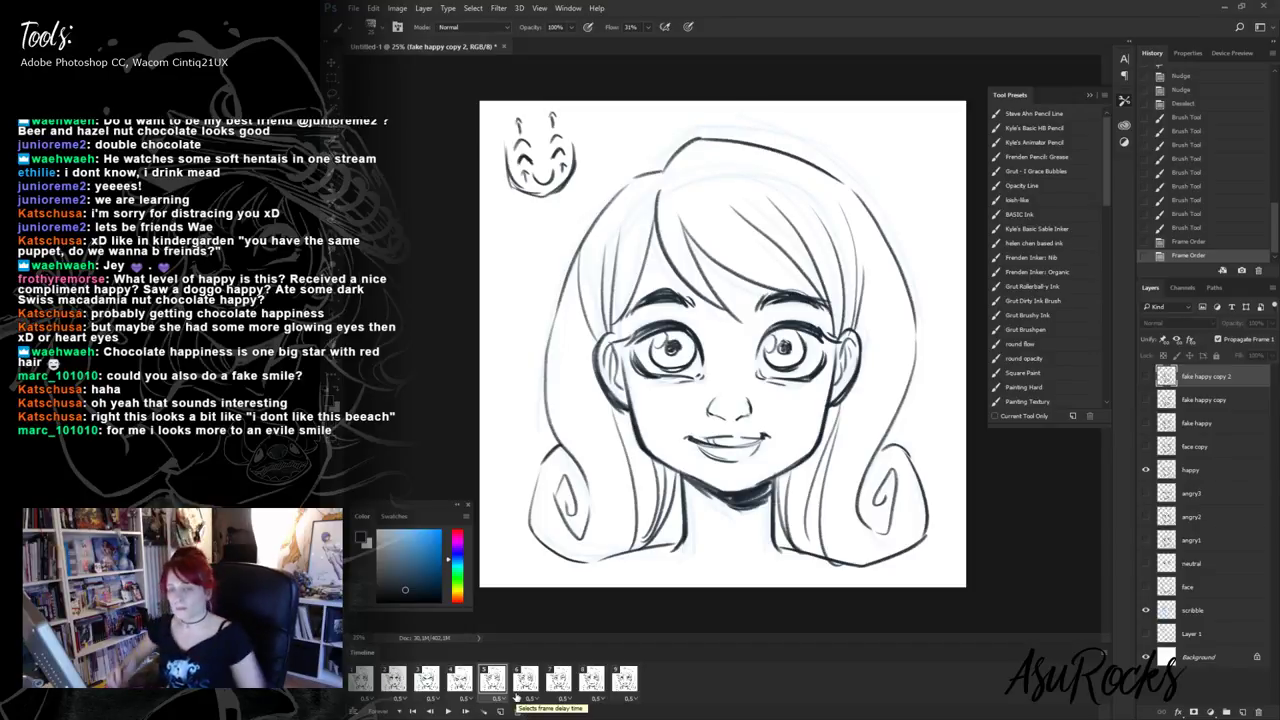
left_click(566, 697)
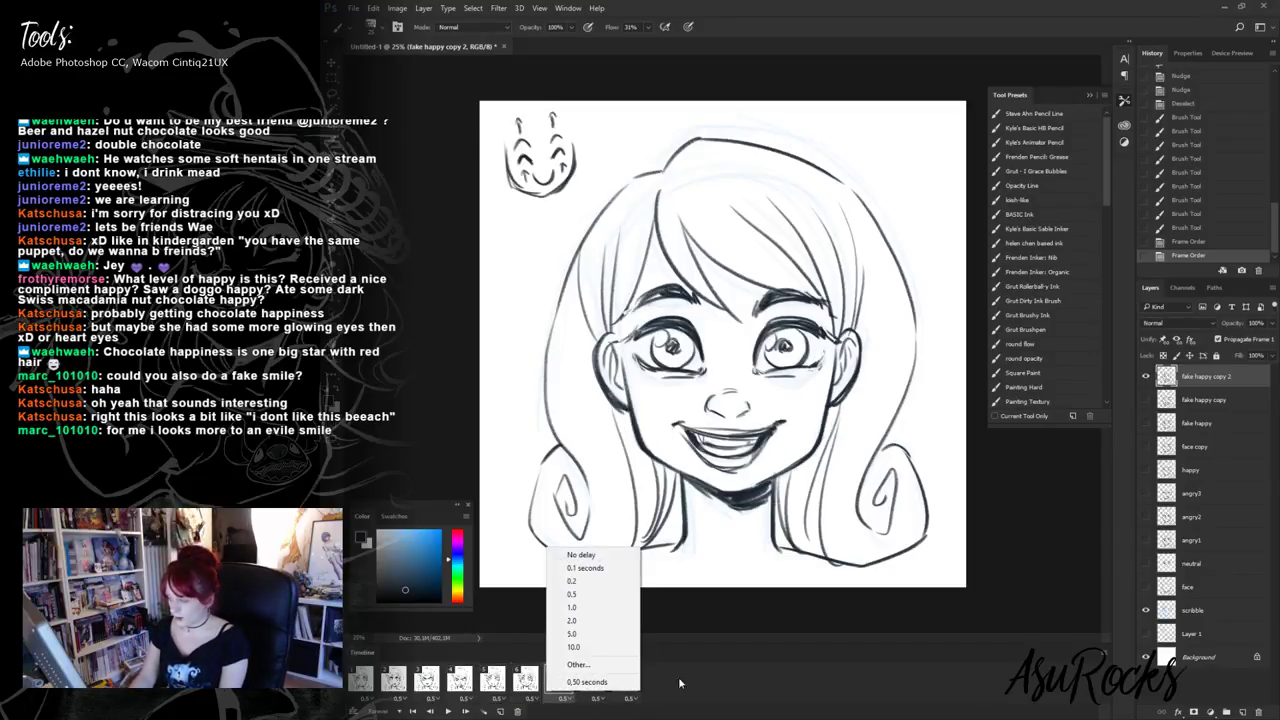
left_click(575, 699)
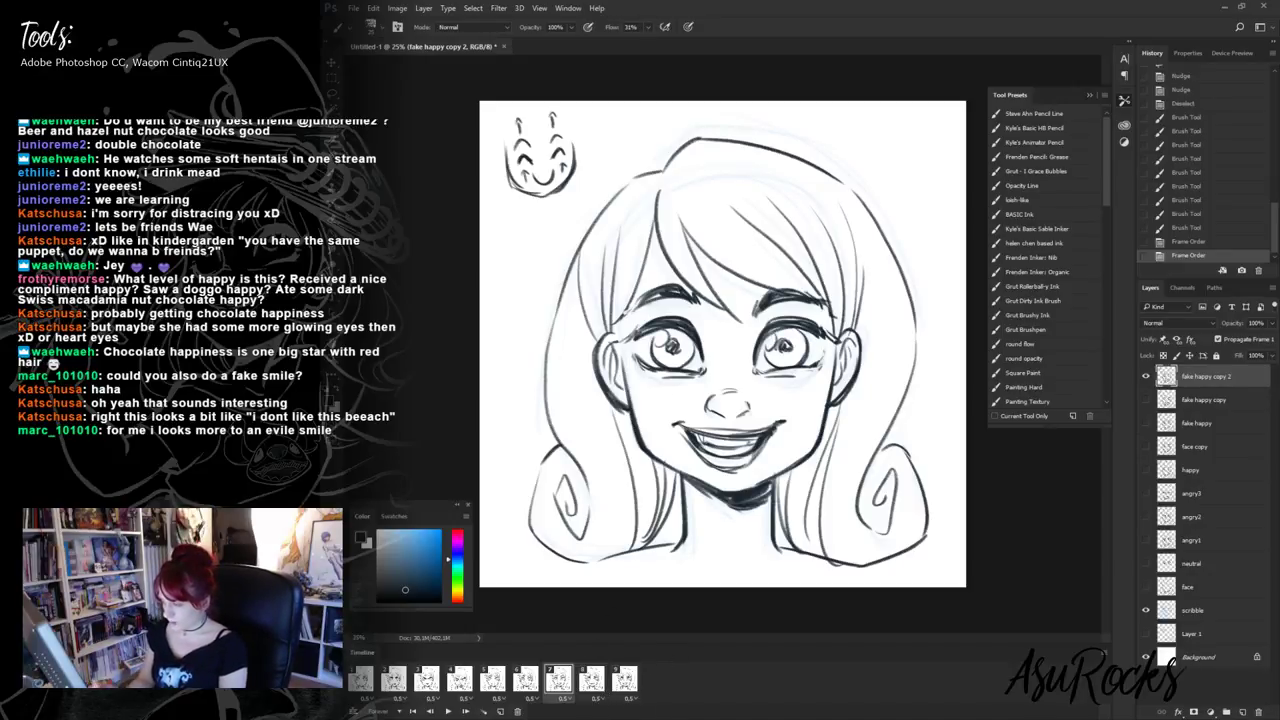
left_click(626, 683)
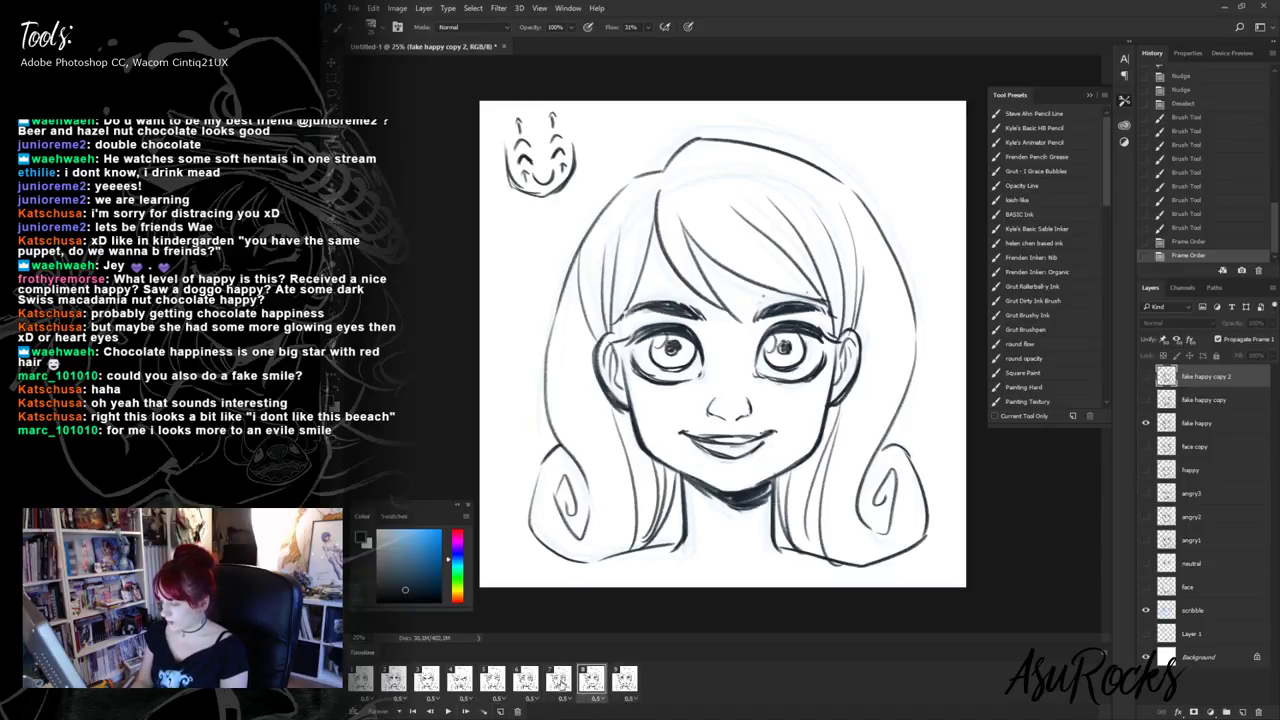
left_click(525, 681)
left_click(558, 681)
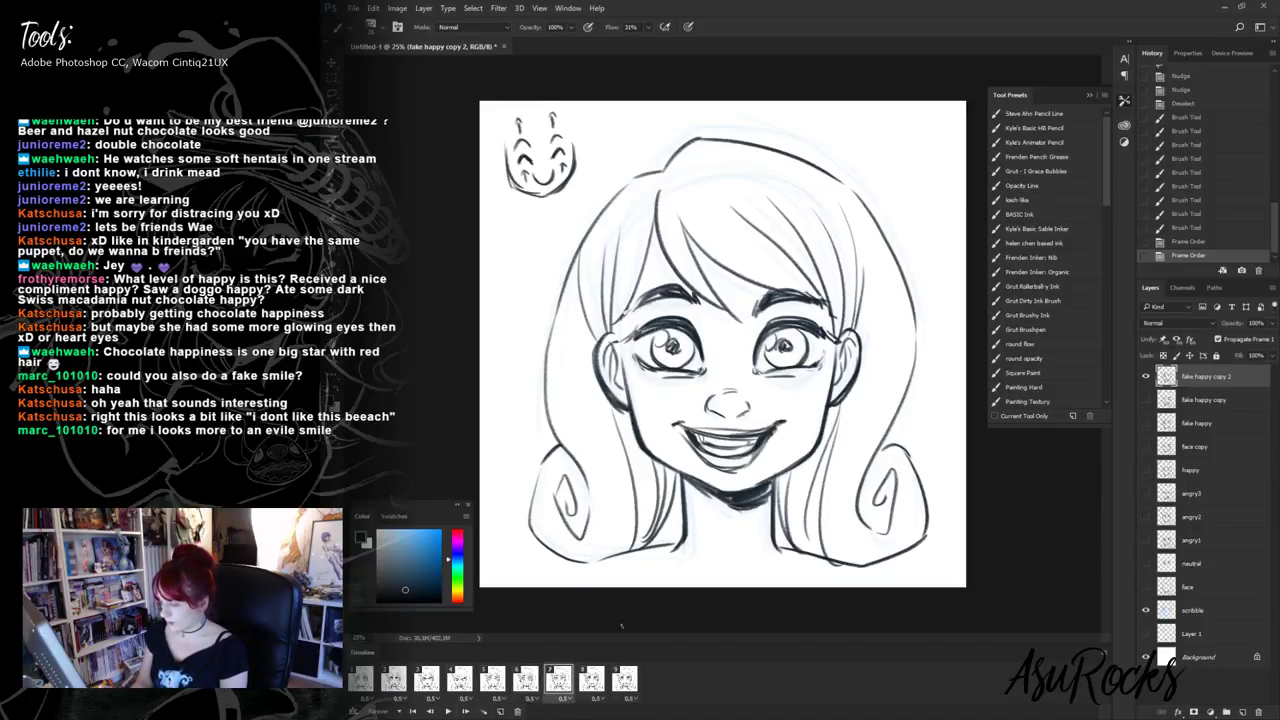
- Erase and redraw the left cheek and jawline of the frame 7 face down to the chin, and touch up the right jaw
key("shift+alt+r")
left_click_drag(635, 400, 638, 444)
left_click_drag(636, 440, 660, 468)
key("shift+alt+n")
left_click_drag(618, 362, 634, 428)
mouse_move(630, 414)
left_mouse_down()
mouse_move(656, 466)
mouse_move(700, 482)
left_mouse_up()
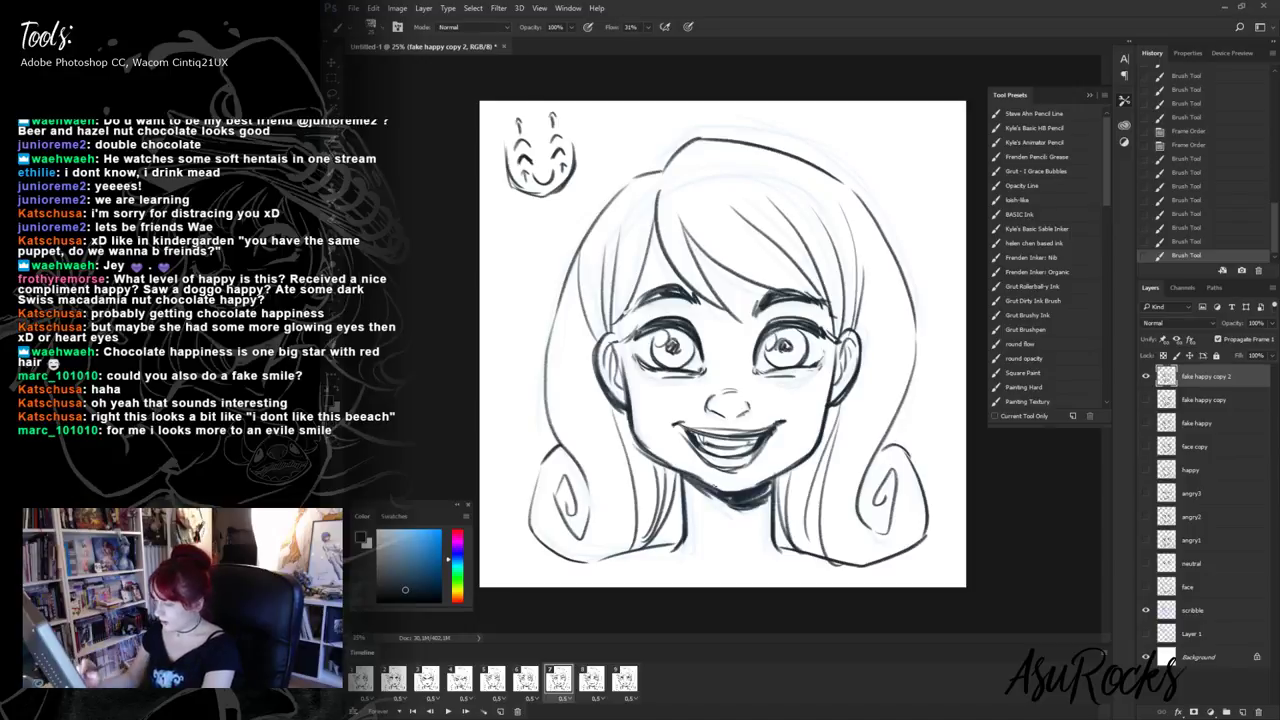
key("shift+alt+r")
left_click_drag(640, 436, 676, 476)
left_click_drag(666, 466, 720, 490)
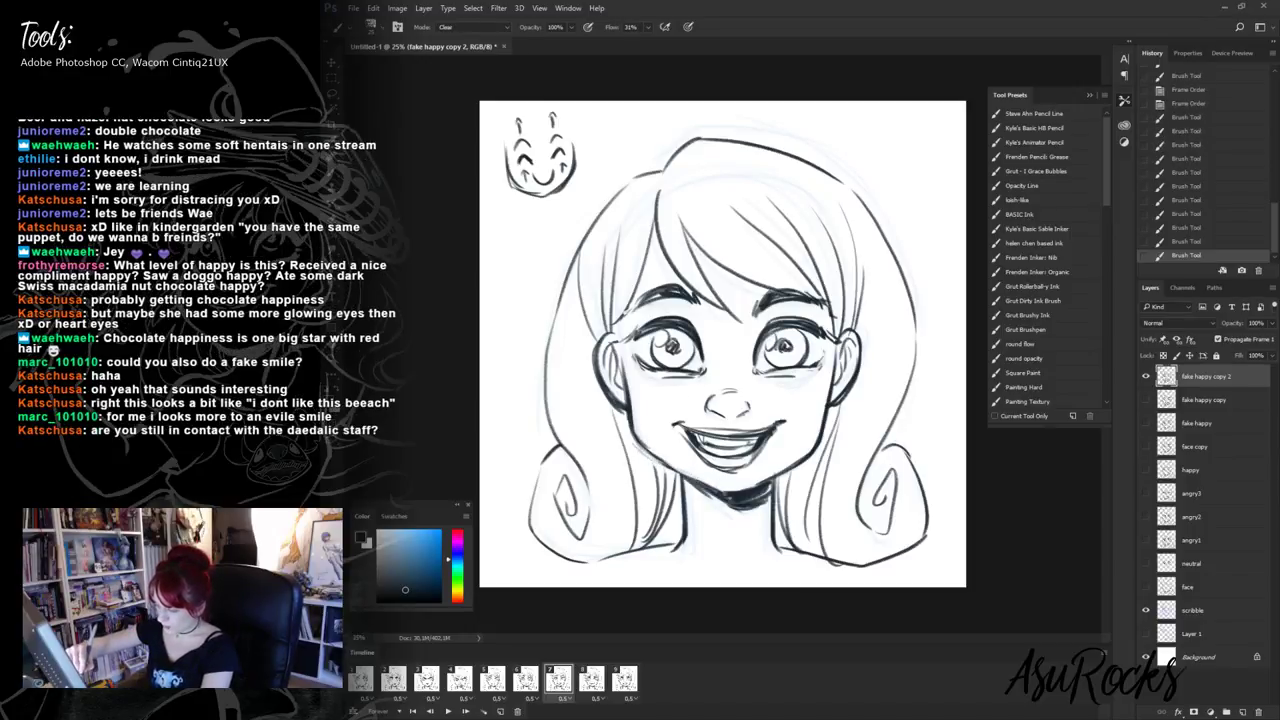
key("shift+alt+n")
mouse_move(800, 460)
left_mouse_down()
mouse_move(754, 486)
mouse_move(830, 408)
mouse_move(758, 480)
mouse_move(788, 461)
left_mouse_up()
key("shift+alt+r")
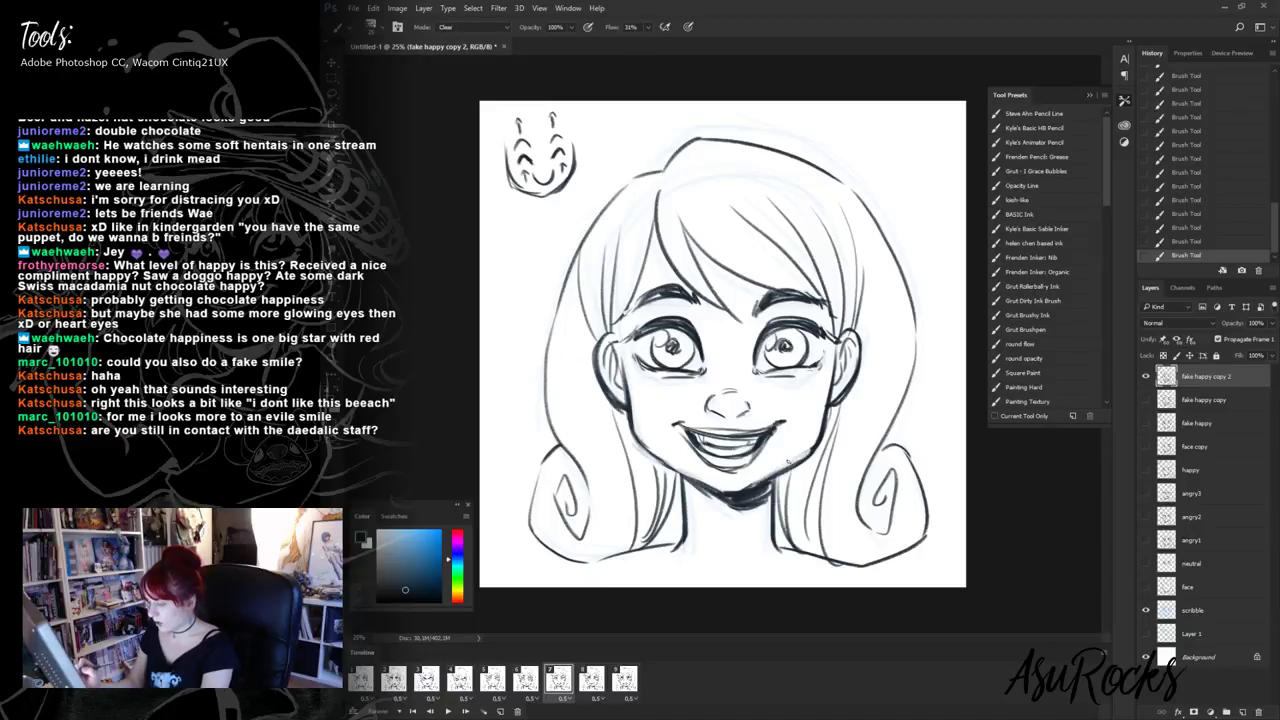
- Redraw both cheek outlines with rounder contours and compare the face with frames 5 and 6
left_click_drag(828, 396, 818, 446)
mouse_move(628, 386)
left_mouse_down()
mouse_move(636, 426)
mouse_move(629, 404)
left_mouse_up()
key("shift+alt+n")
left_click_drag(831, 370, 824, 426)
mouse_move(619, 350)
left_mouse_down()
mouse_move(639, 440)
mouse_move(727, 493)
mouse_move(718, 488)
left_mouse_up()
key("shift+alt+r")
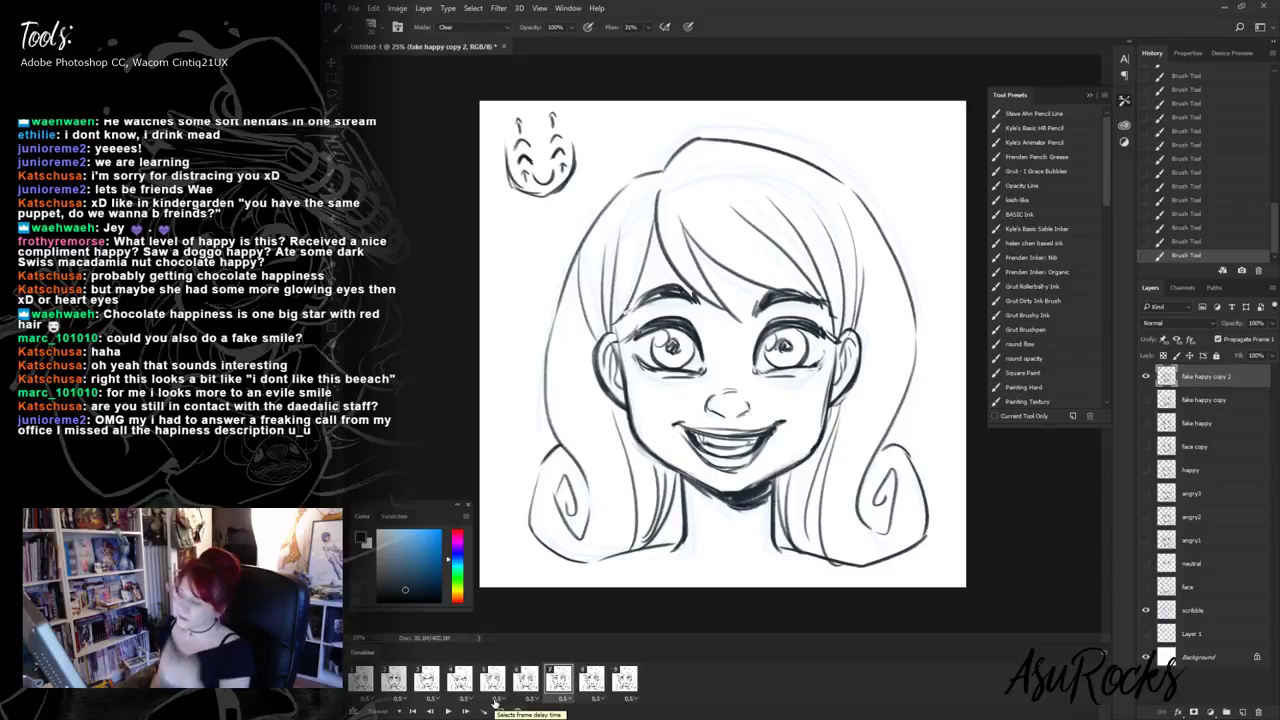
left_click(523, 681)
left_click(503, 685)
left_click(530, 679)
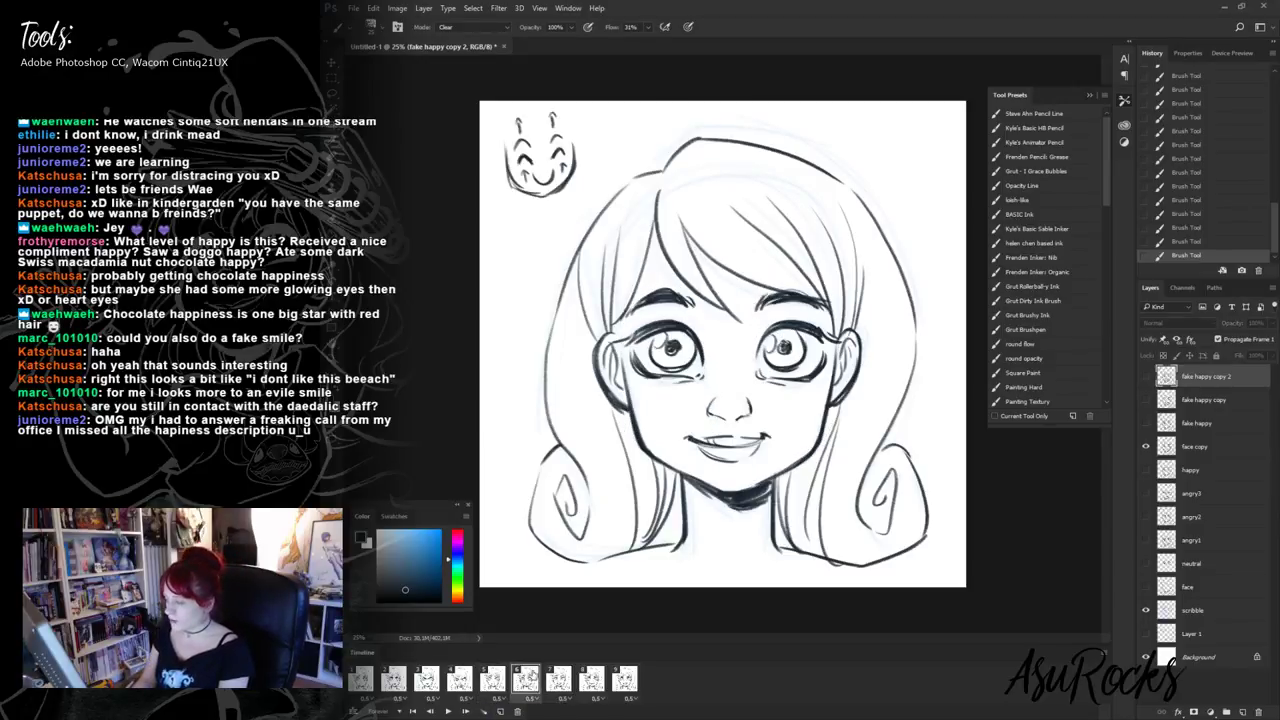
left_click(559, 680)
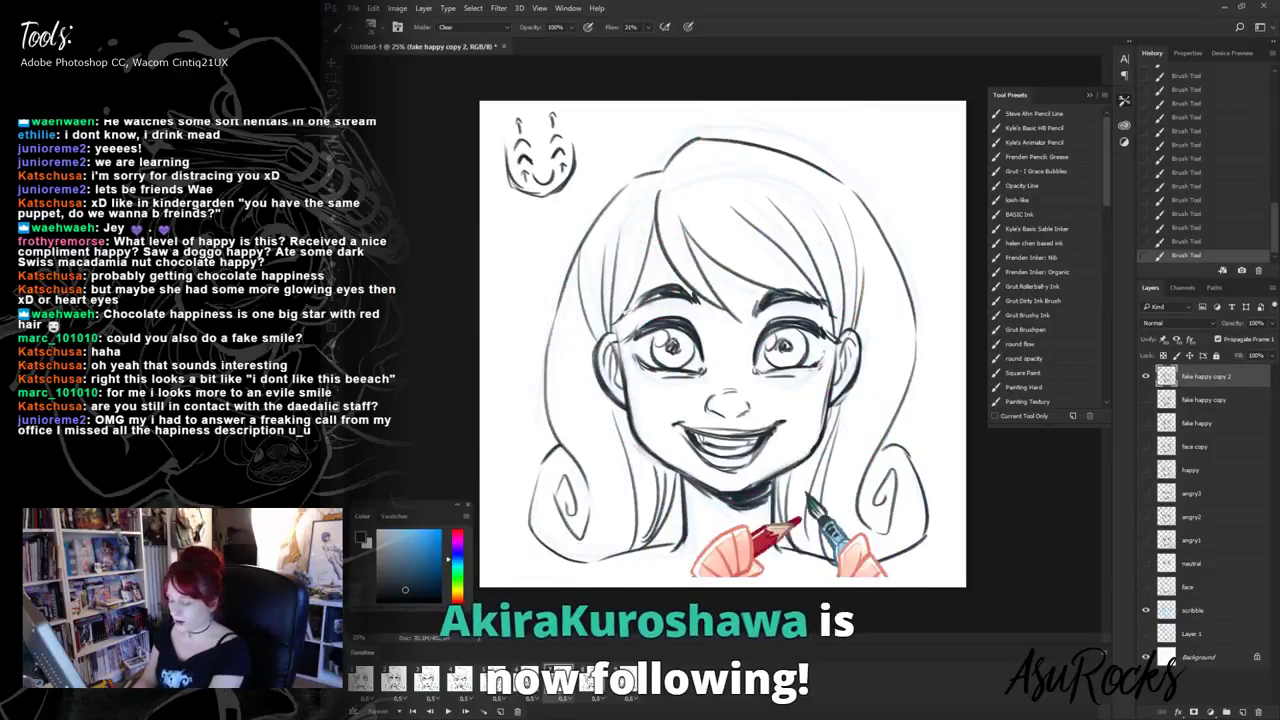
left_click(525, 680)
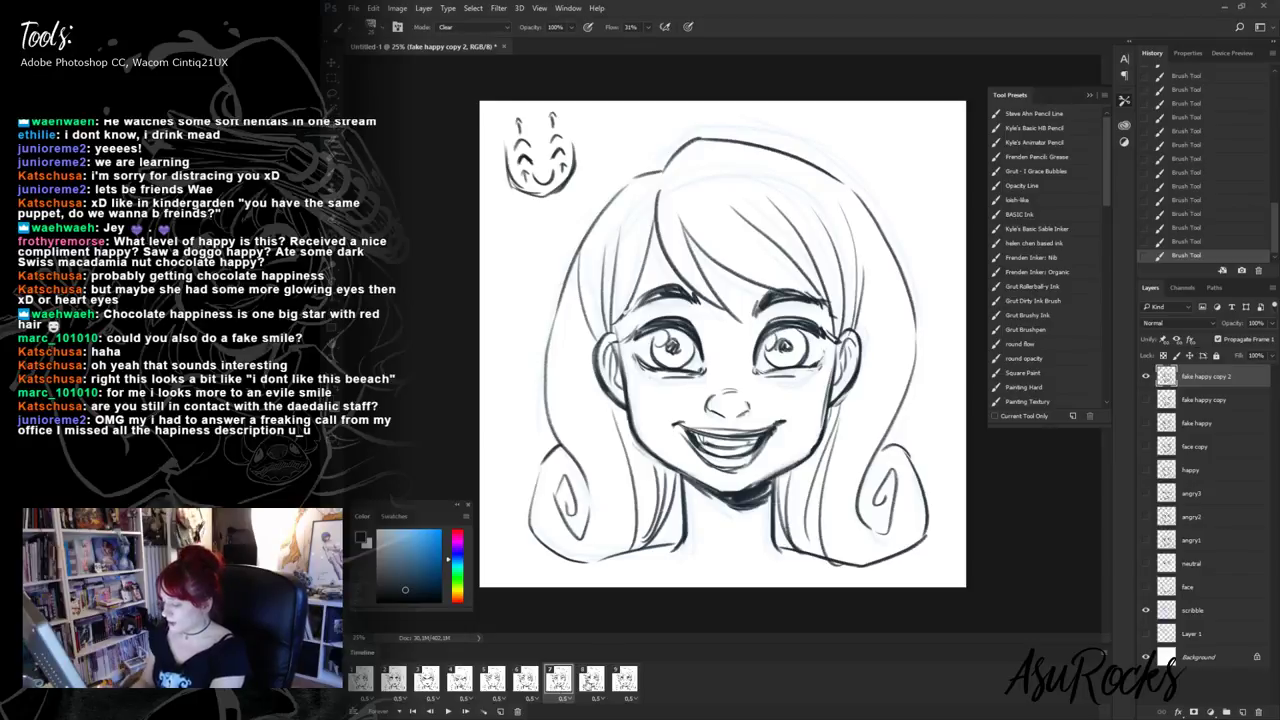
- Duplicate frame 7 as frame 8 and lower the fake happy copy 2 layer's opacity to 26% in it
left_click(501, 711)
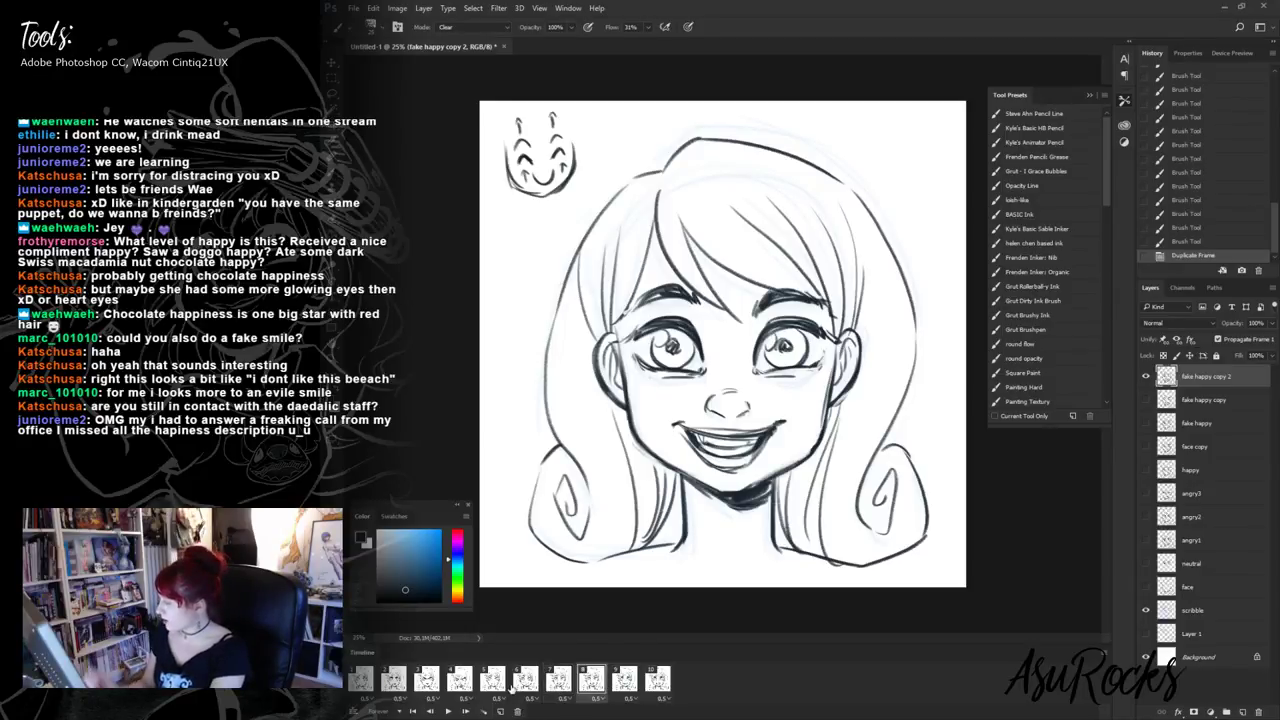
left_click(1272, 323)
left_click_drag(1270, 341, 1233, 341)
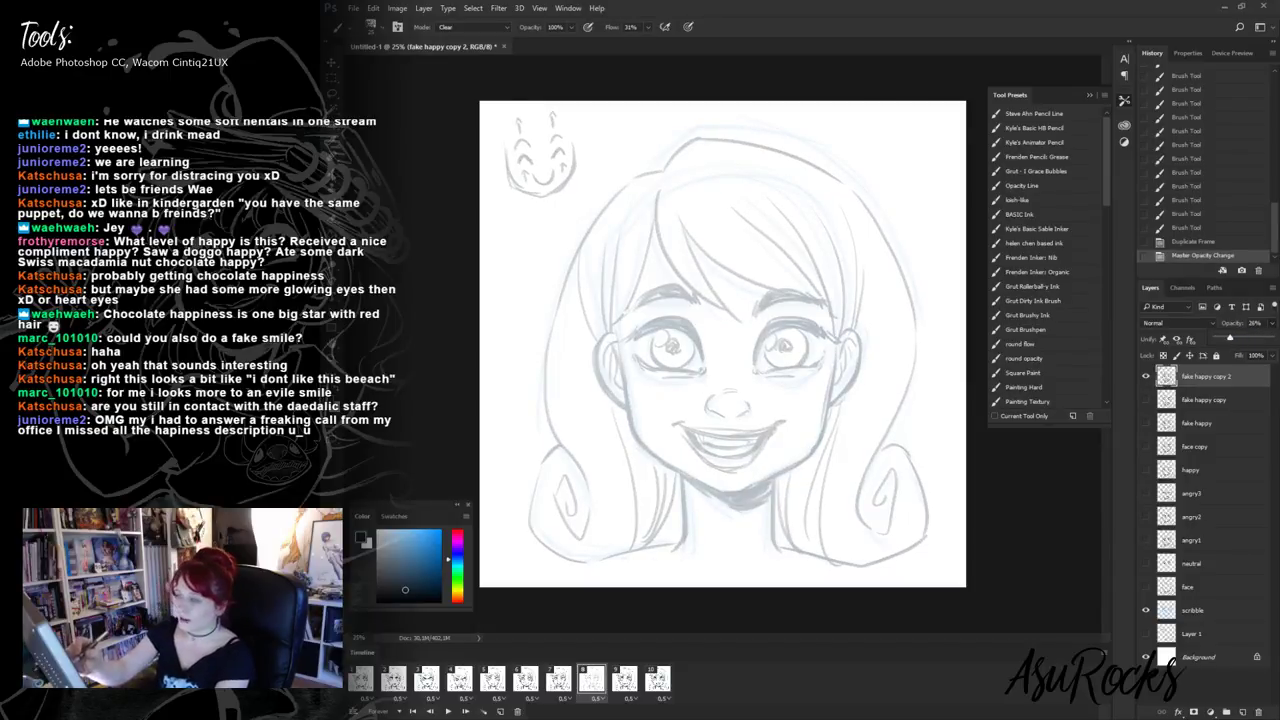
left_click(334, 176)
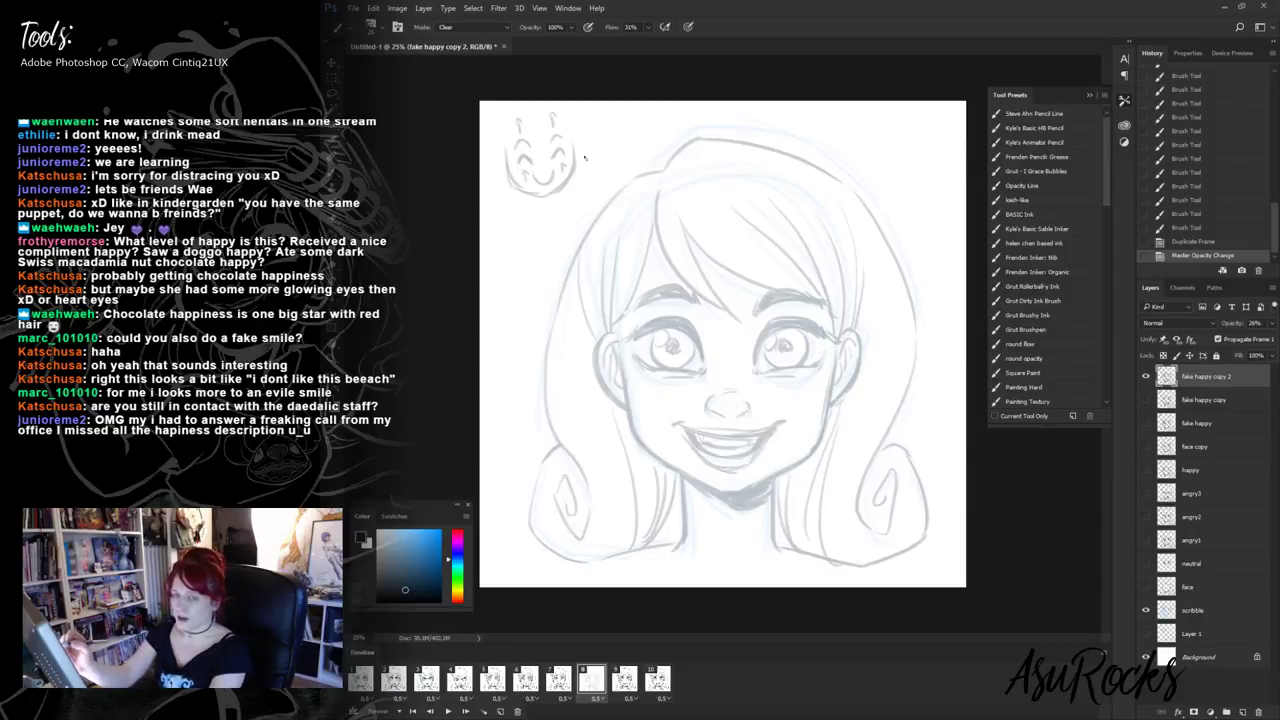
mouse_move(520, 228)
left_mouse_down()
mouse_move(540, 223)
mouse_move(511, 222)
mouse_move(522, 230)
left_mouse_up()
key("alt+shift+n")
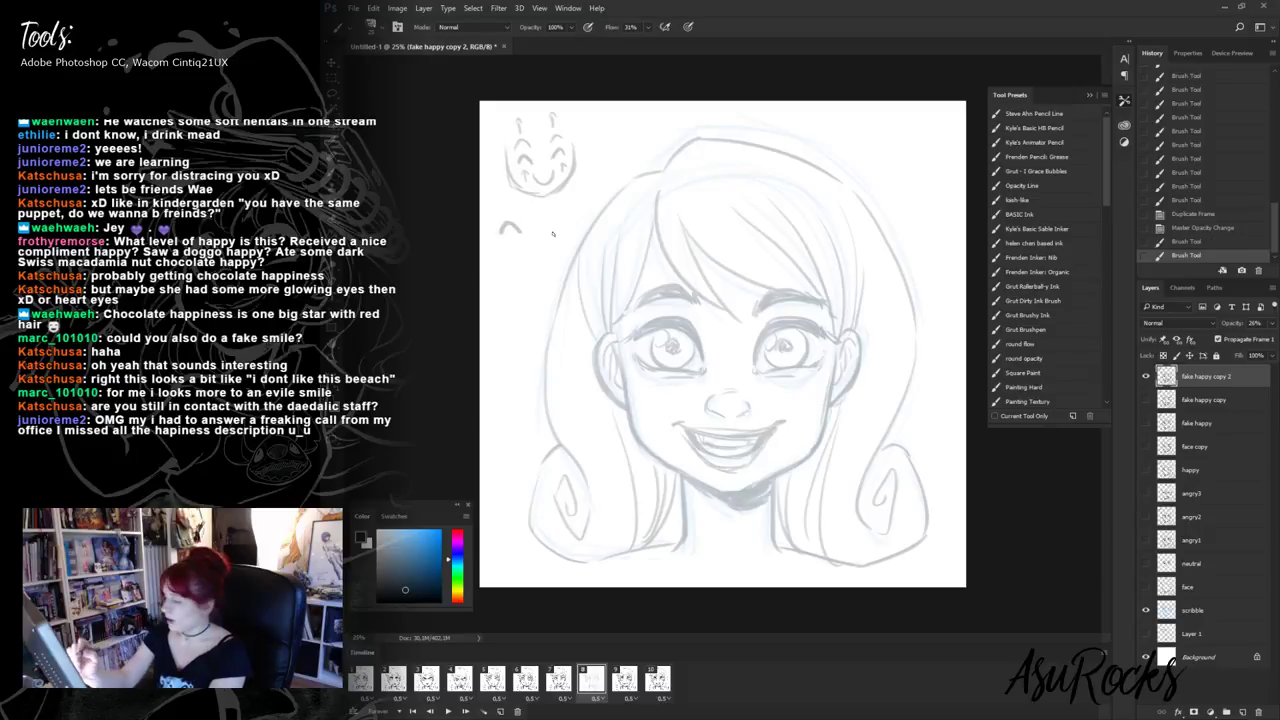
left_click(1221, 243)
left_click(1224, 229)
- Add a new layer above the faded fake happy copy 2 layer
left_click(1242, 712)
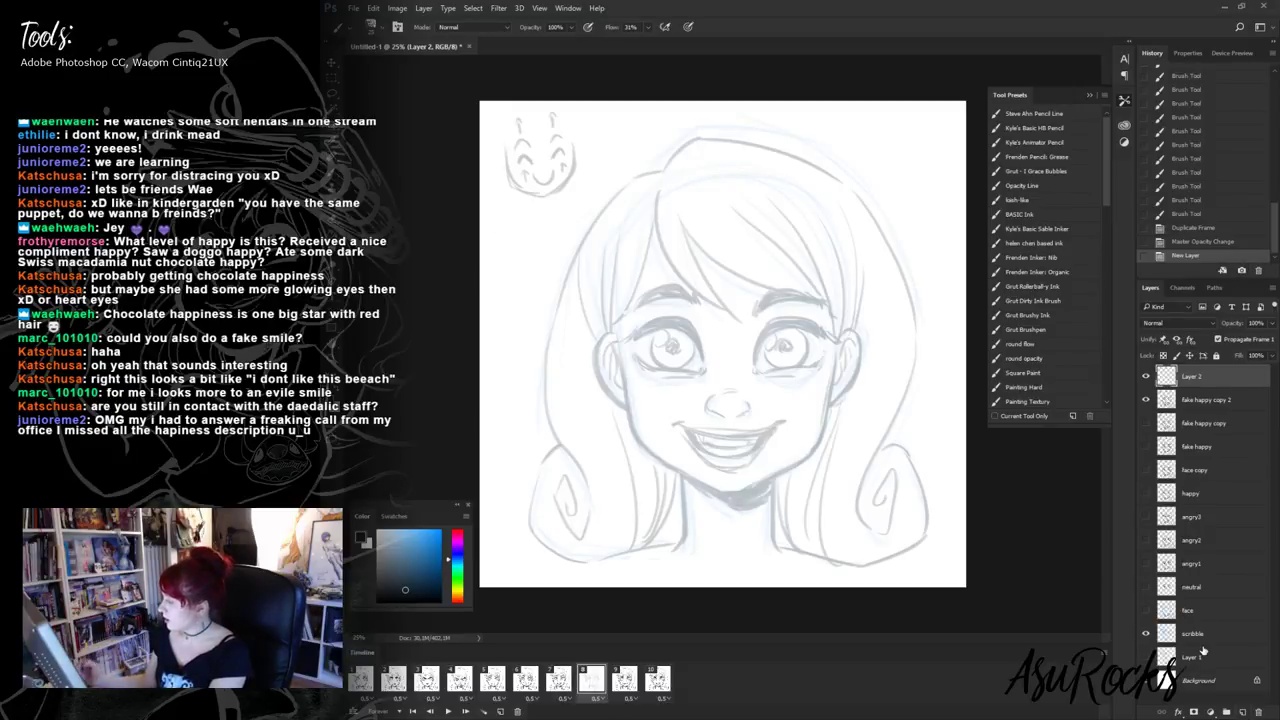
- Sketch a small closed-eyed smiley beside the head and draw curved, closed happy eyes with thick lashes over the frame 8 face
mouse_move(499, 240)
left_mouse_down()
mouse_move(553, 225)
mouse_move(543, 251)
mouse_move(499, 230)
mouse_move(519, 241)
mouse_move(514, 211)
mouse_move(552, 207)
left_mouse_up()
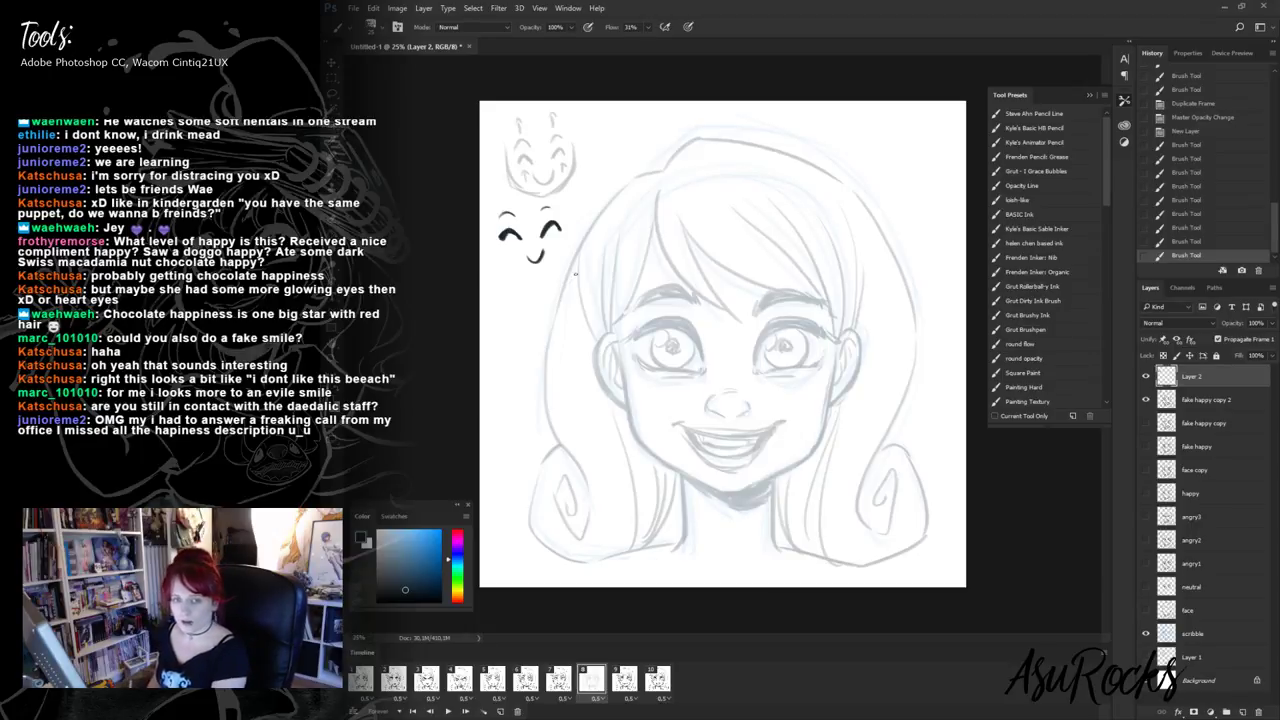
mouse_move(652, 352)
left_mouse_down()
mouse_move(703, 363)
mouse_move(646, 344)
mouse_move(632, 354)
mouse_move(831, 343)
left_mouse_up()
left_click_drag(754, 352, 781, 340)
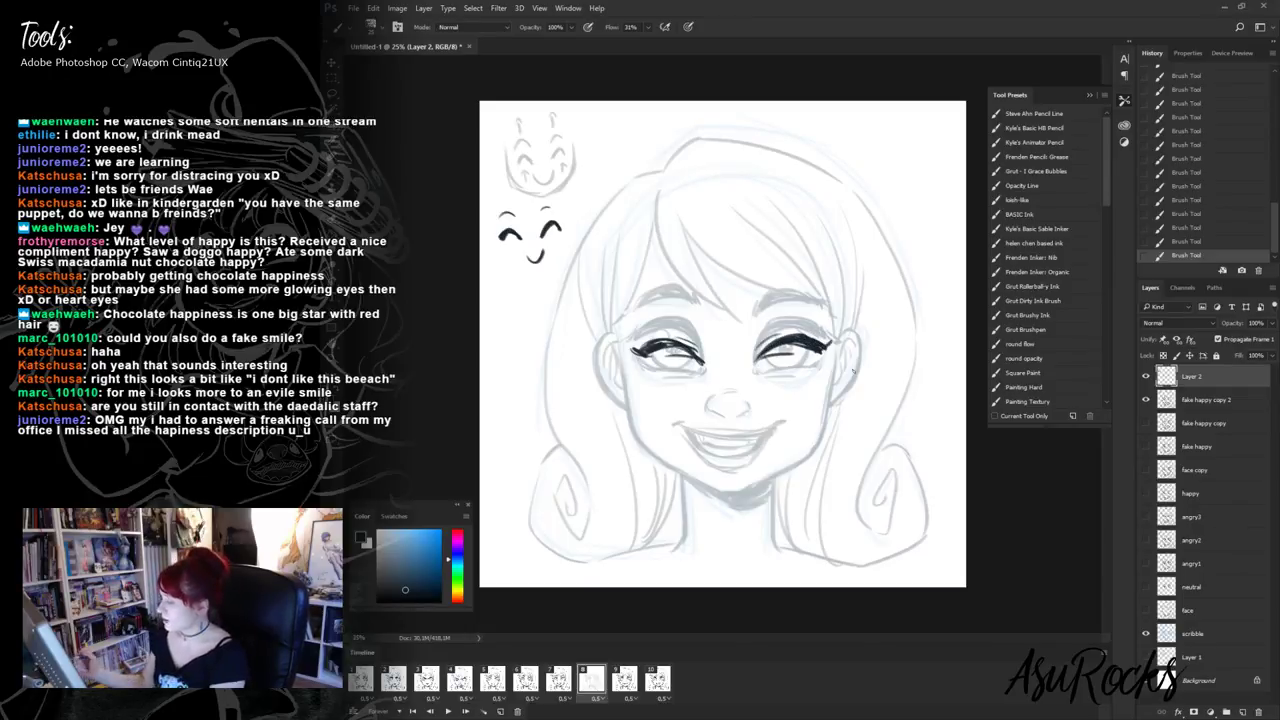
- Lower the fake happy copy 2 layer's opacity to 12% and make Layer 2 active again
left_click(1205, 399)
left_click_drag(1270, 323, 1221, 339)
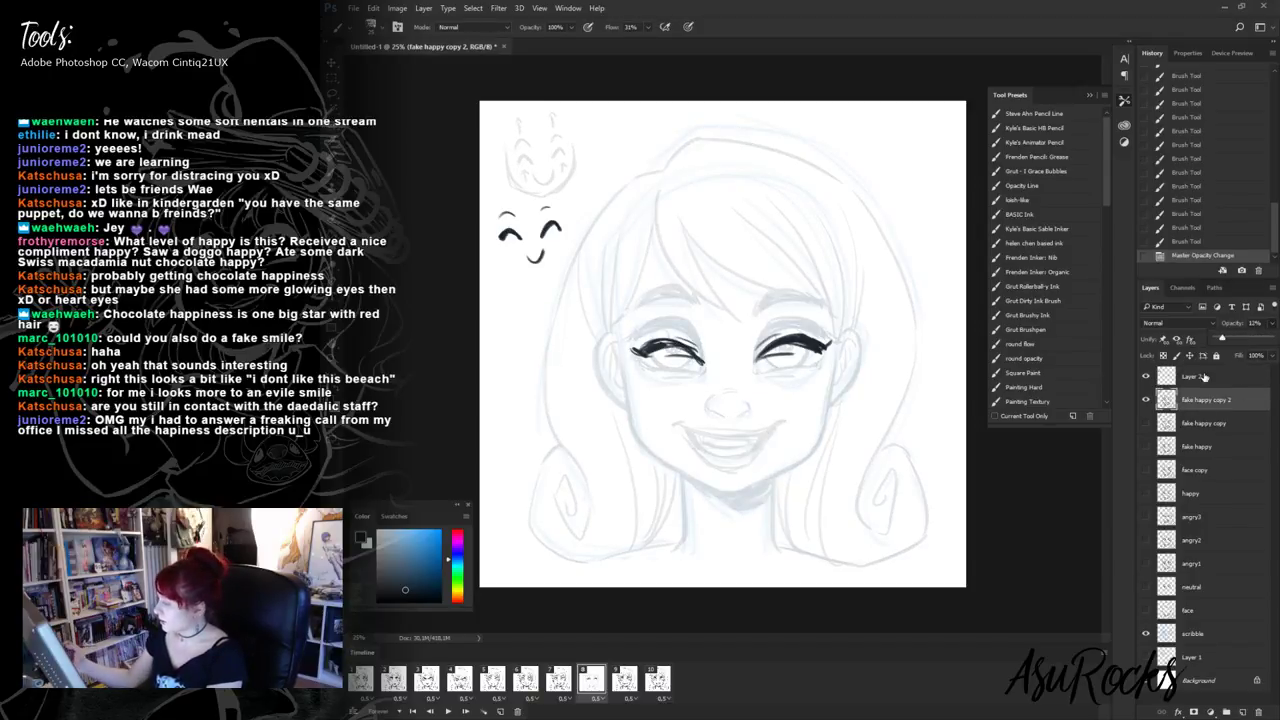
left_click(1204, 376)
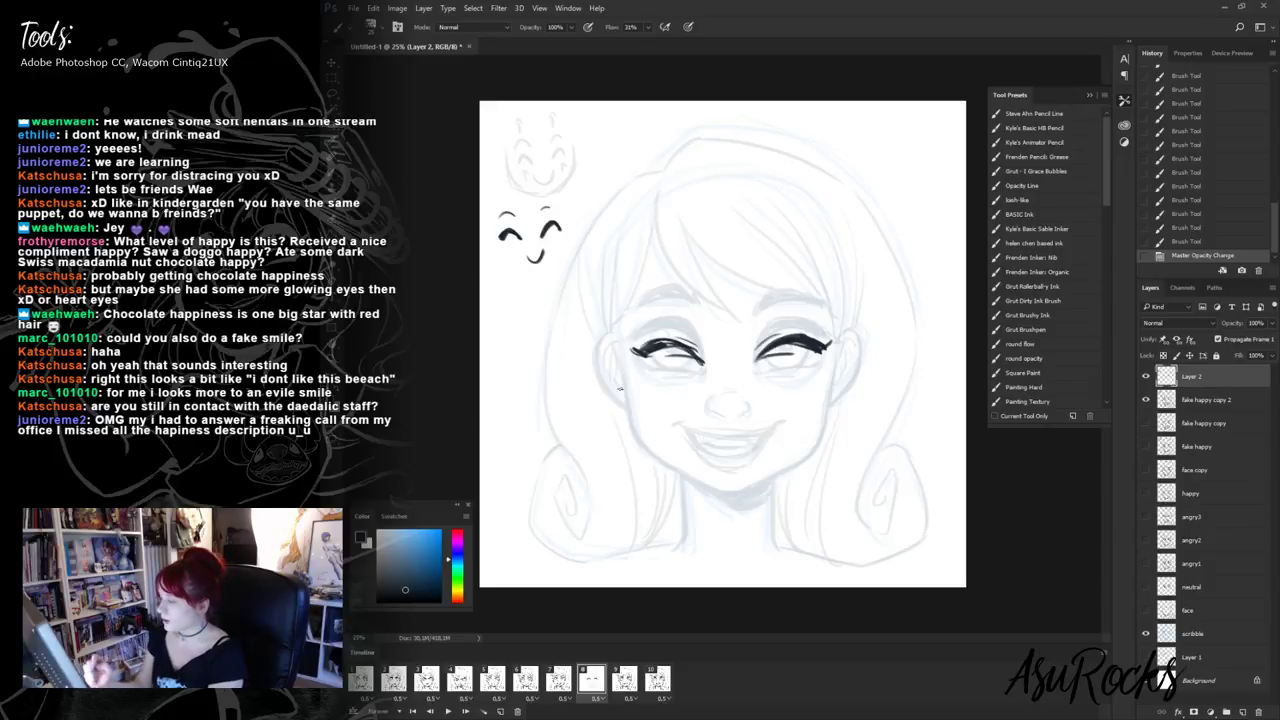
- Lasso the closed eyes on Layer 2, nudge them slightly downward and clear the selection
key("l")
mouse_move(666, 316)
left_mouse_down()
mouse_move(851, 337)
mouse_move(656, 312)
left_mouse_up()
left_click(331, 63)
key("Down")
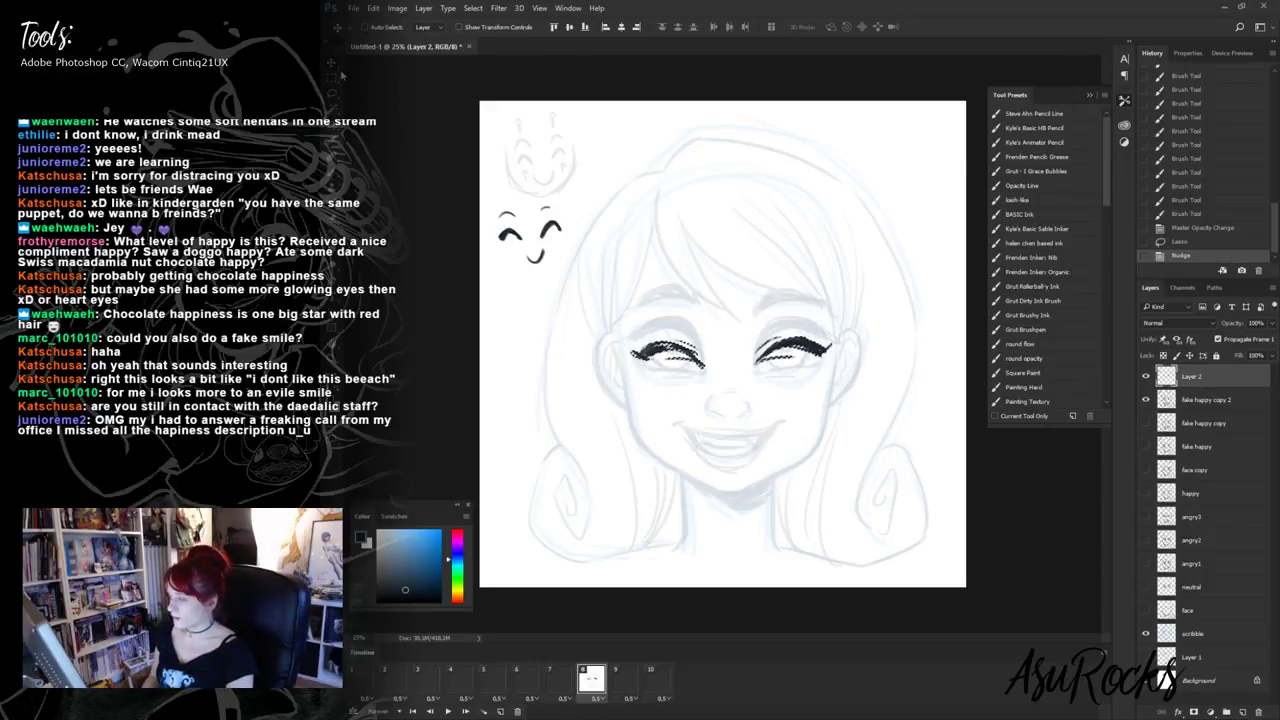
key("ctrl+d")
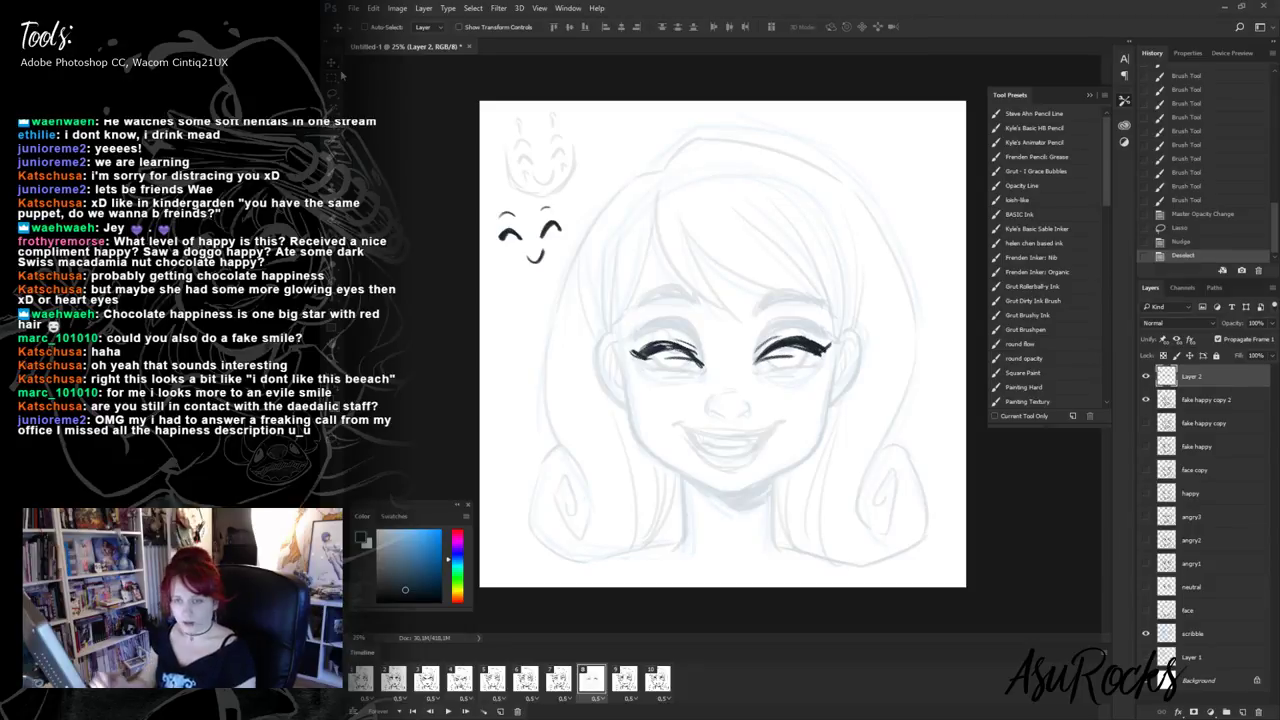
- Draw a wide open smile with upturned corners, a curved upper lip and a pointed lower lip, and thicken its outline
key("b")
left_click_drag(662, 416, 683, 416)
mouse_move(674, 413)
left_mouse_down()
mouse_move(719, 430)
mouse_move(752, 413)
mouse_move(718, 426)
mouse_move(797, 410)
left_mouse_up()
mouse_move(703, 423)
left_mouse_down()
mouse_move(760, 429)
mouse_move(682, 420)
left_mouse_up()
left_click_drag(678, 419, 722, 461)
left_click_drag(708, 453, 737, 464)
left_click_drag(788, 418, 730, 470)
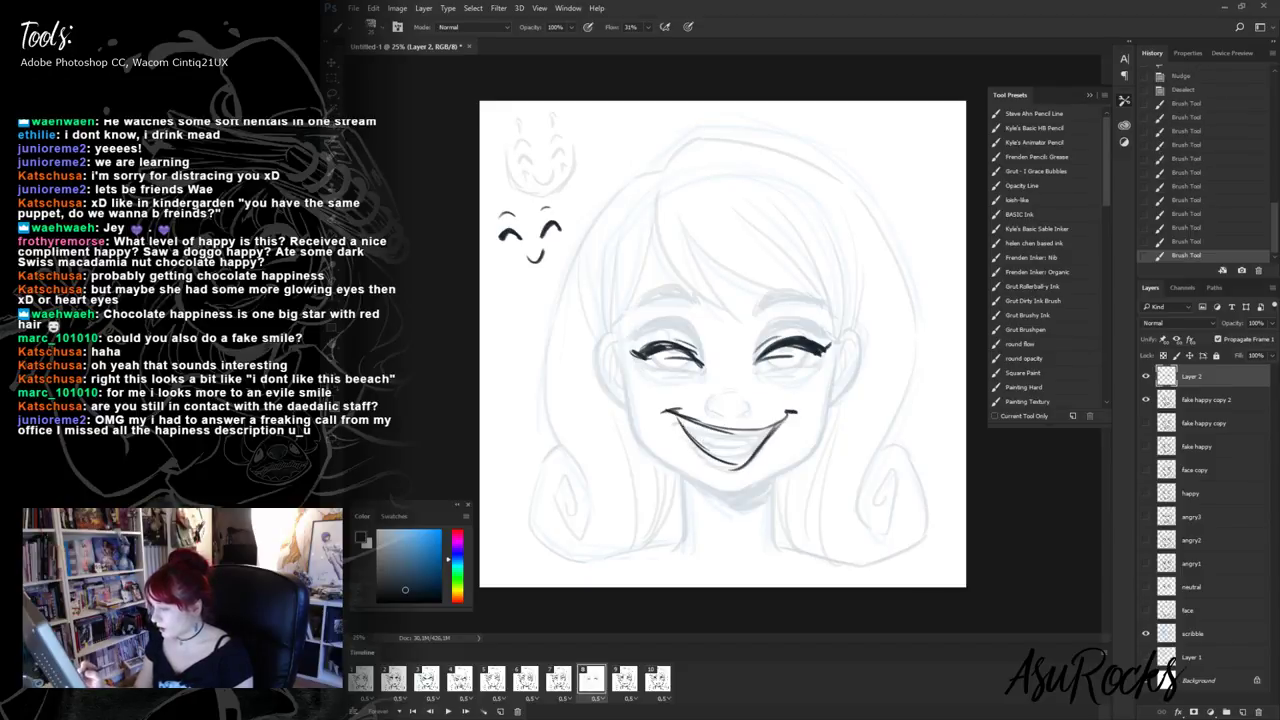
left_click_drag(676, 418, 740, 466)
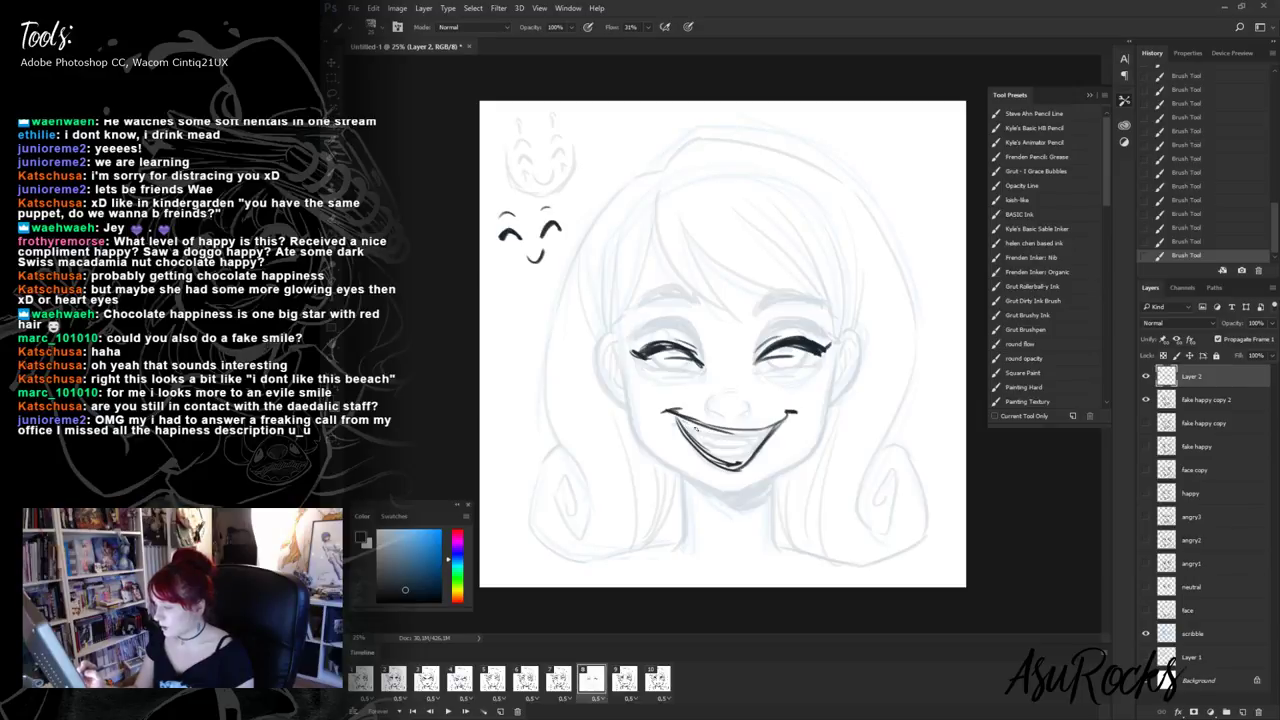
- Draw the upper teeth line and the tongue inside the open smile and darken the mouth's interior around them
mouse_move(696, 428)
left_mouse_down()
mouse_move(764, 430)
mouse_move(707, 445)
mouse_move(757, 443)
left_mouse_up()
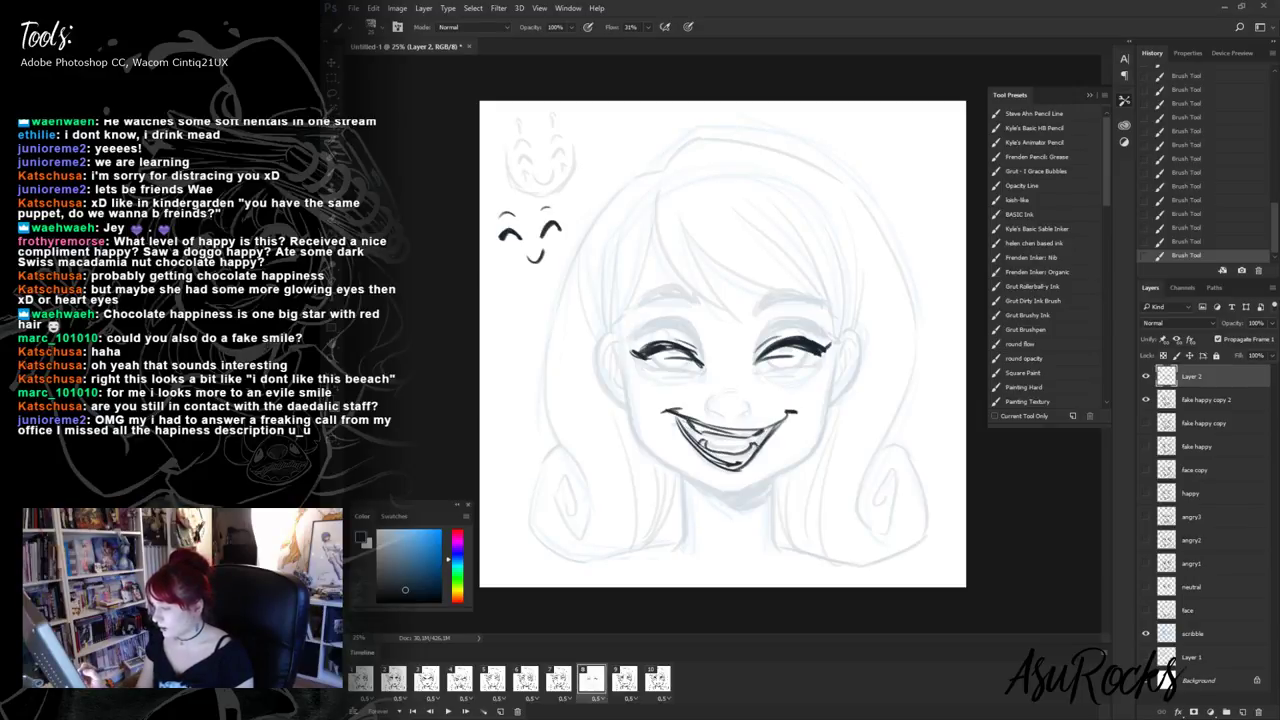
mouse_move(678, 418)
left_mouse_down()
mouse_move(698, 440)
mouse_move(774, 442)
mouse_move(696, 450)
mouse_move(738, 470)
mouse_move(784, 419)
left_mouse_up()
mouse_move(701, 464)
left_mouse_down()
mouse_move(738, 482)
mouse_move(774, 434)
mouse_move(706, 453)
mouse_move(736, 464)
mouse_move(703, 451)
mouse_move(745, 464)
mouse_move(705, 453)
mouse_move(704, 435)
mouse_move(766, 436)
mouse_move(773, 423)
left_mouse_up()
key("shift+alt+n")
- Hatch the shadow under the lower lip and draw the nose with its nostrils
left_click_drag(714, 462, 726, 478)
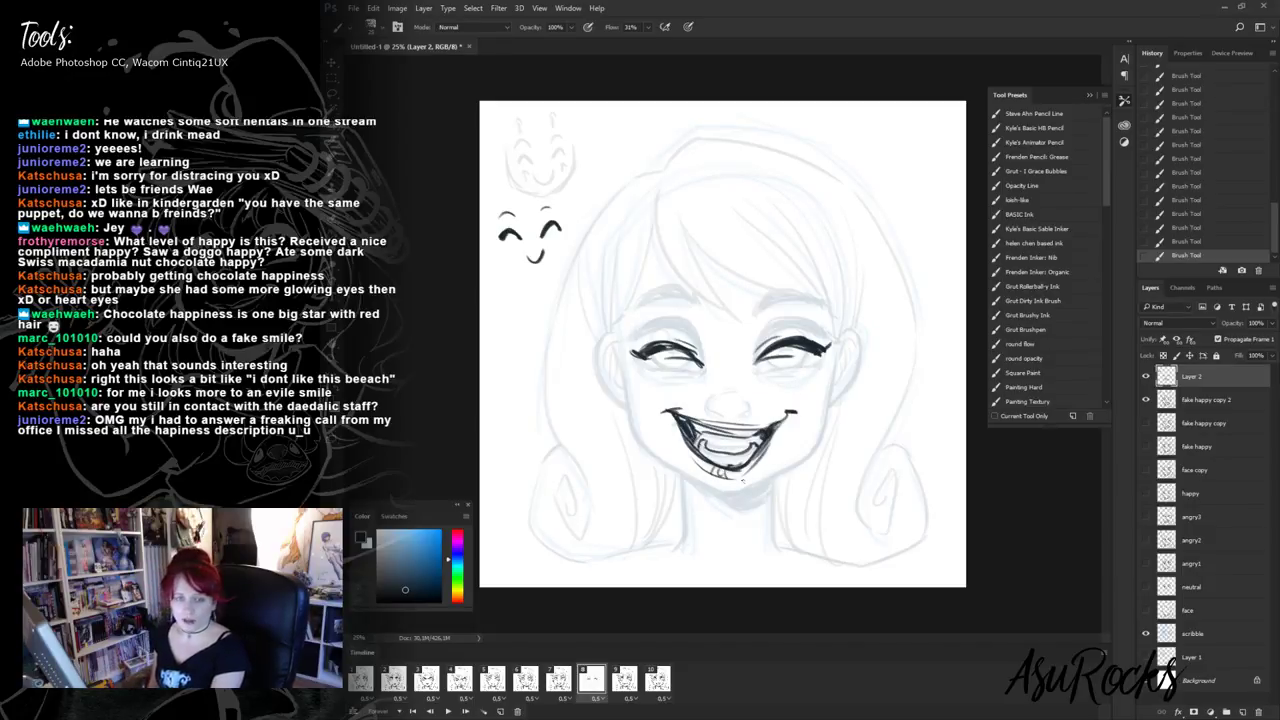
key("alt+shift")
key("alt+shift")
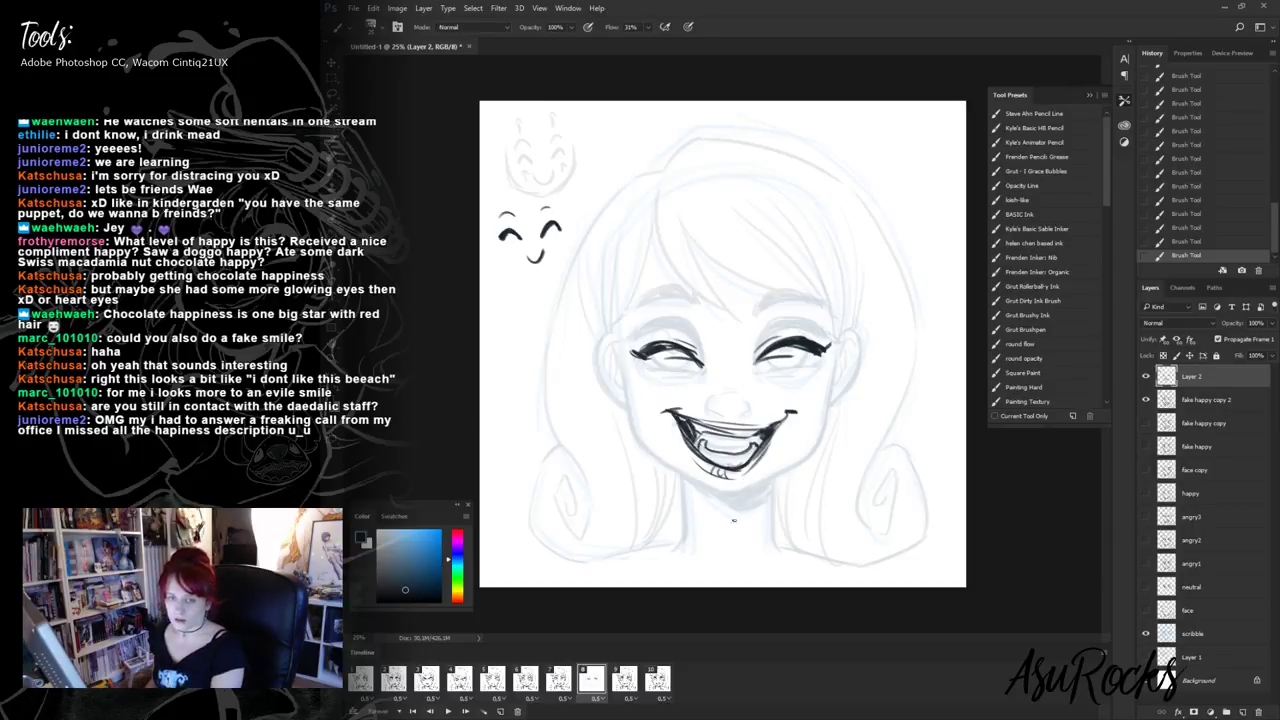
mouse_move(706, 396)
left_mouse_down()
mouse_move(722, 410)
mouse_move(750, 398)
mouse_move(750, 410)
mouse_move(718, 388)
mouse_move(730, 384)
left_mouse_up()
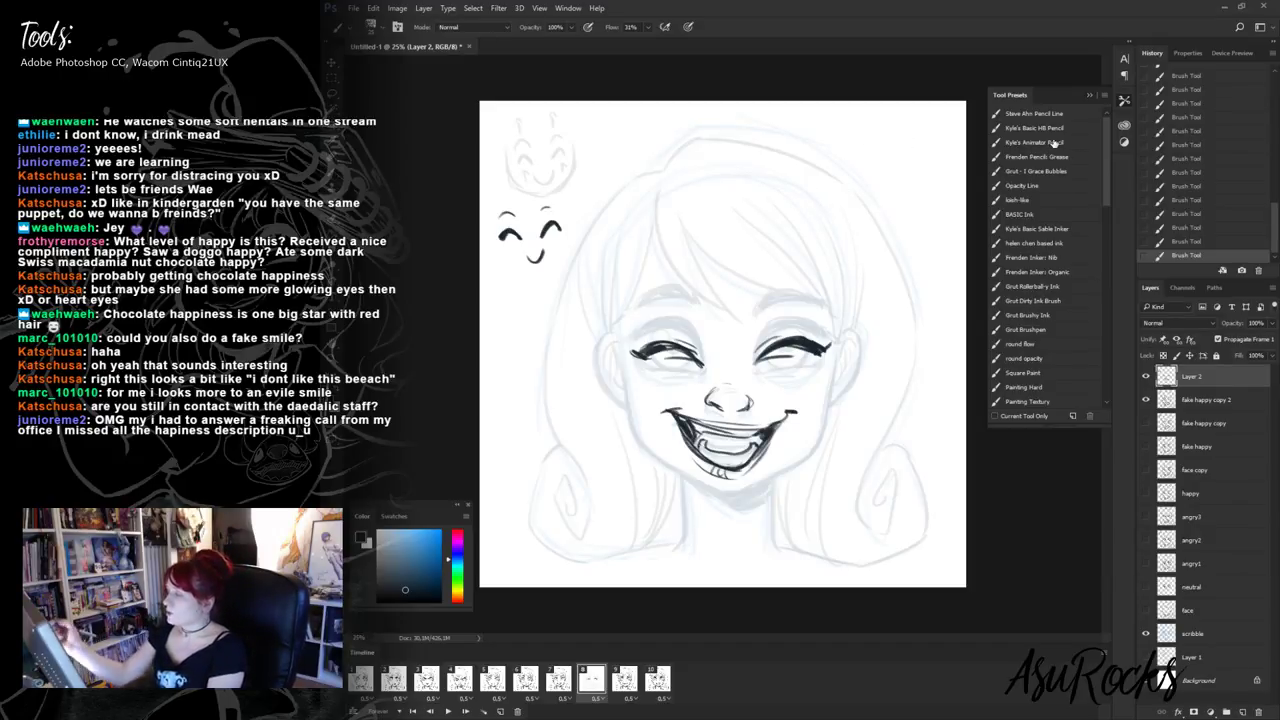
- Sketch two small curved rows of teeth in the canvas's upper right corner, one bending upward and one tilted
mouse_move(853, 135)
left_mouse_down()
mouse_move(885, 147)
mouse_move(906, 118)
mouse_move(911, 142)
left_mouse_up()
left_click_drag(876, 149, 914, 143)
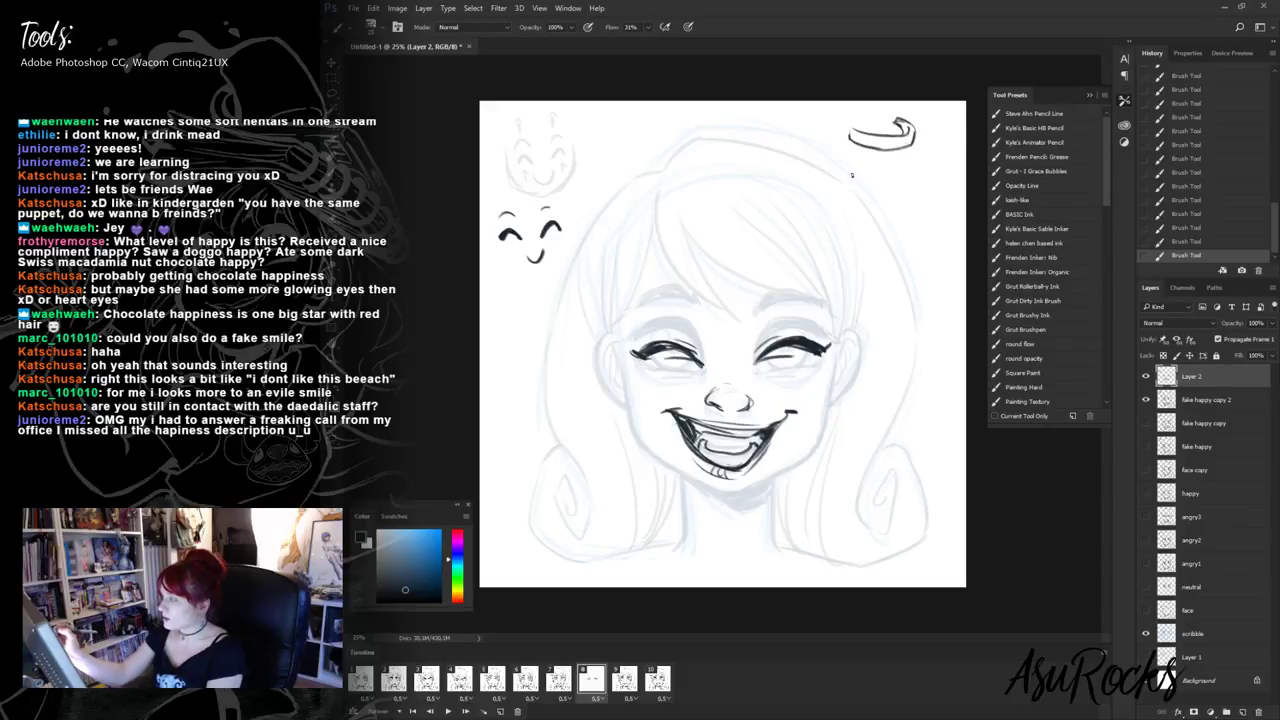
mouse_move(849, 172)
left_mouse_down()
mouse_move(883, 193)
mouse_move(848, 168)
mouse_move(906, 176)
mouse_move(886, 164)
mouse_move(912, 172)
mouse_move(910, 186)
left_mouse_up()
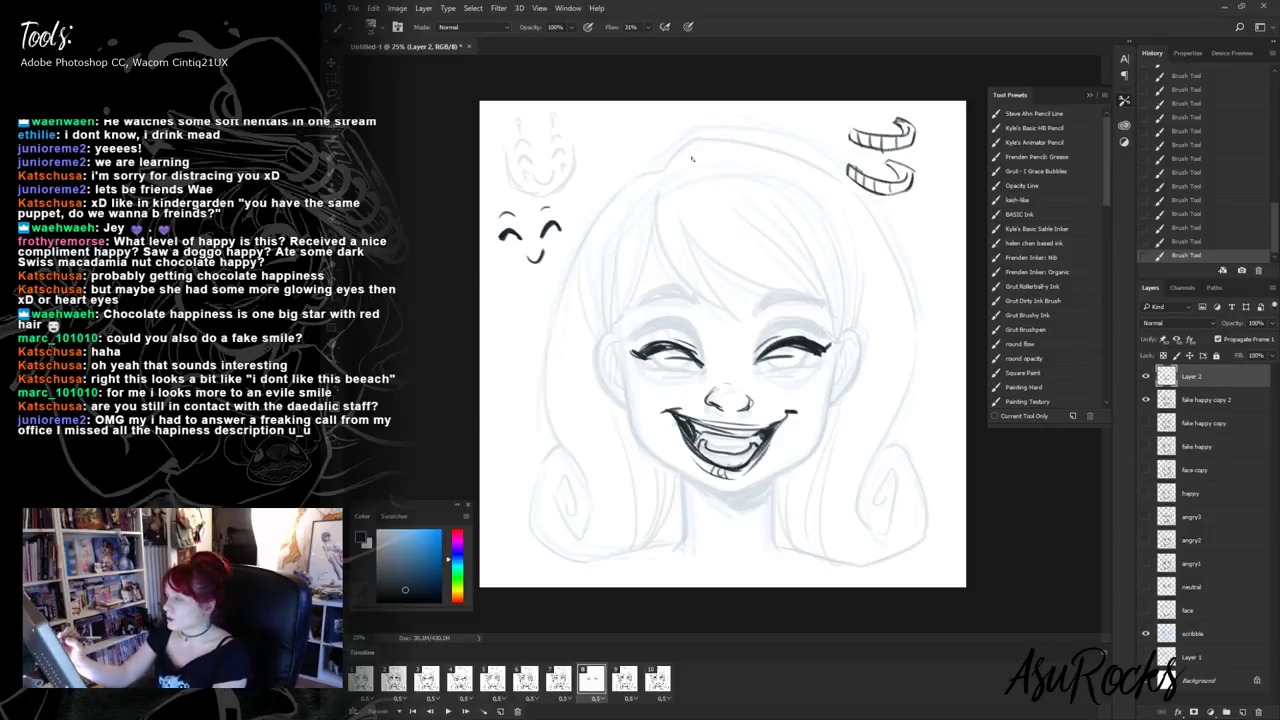
- Sketch a sample frontal open smile with teeth, tongue and dark interior above the forehead, and a crescent shape beside the hair
left_click_drag(694, 158, 782, 154)
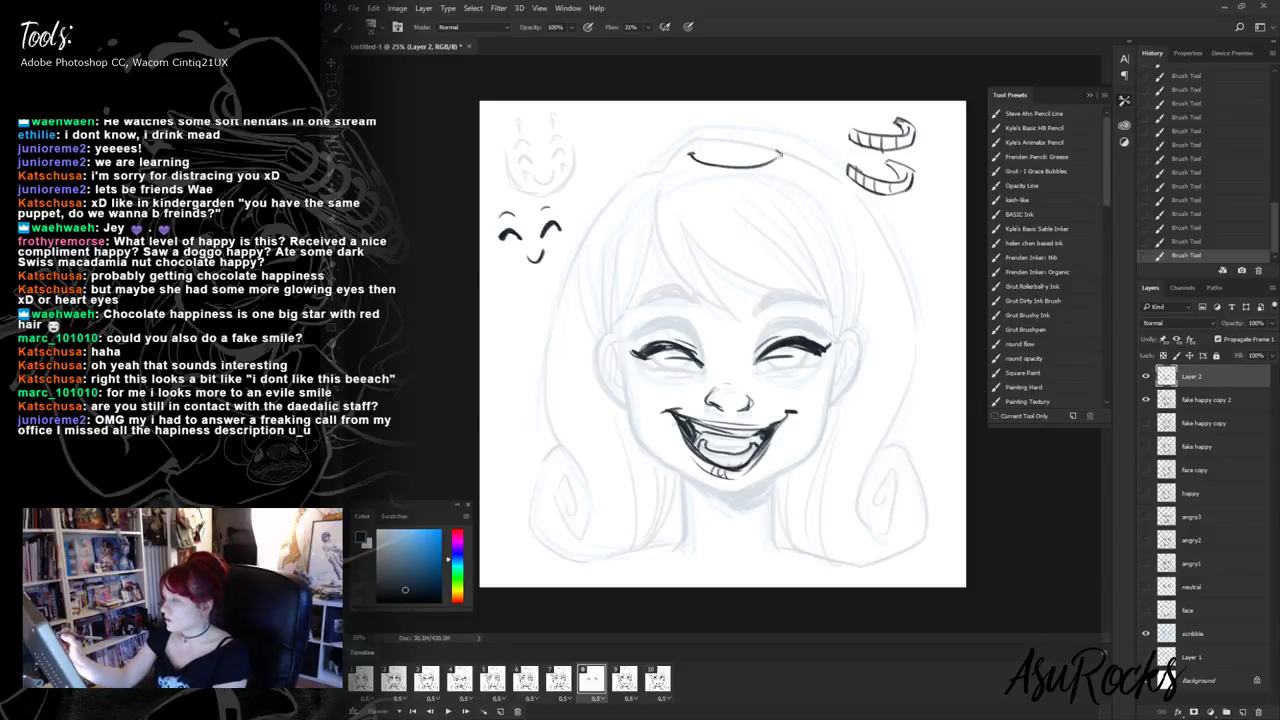
mouse_move(696, 156)
left_mouse_down()
mouse_move(710, 192)
mouse_move(762, 188)
mouse_move(790, 150)
mouse_move(675, 157)
mouse_move(748, 178)
mouse_move(768, 166)
left_mouse_up()
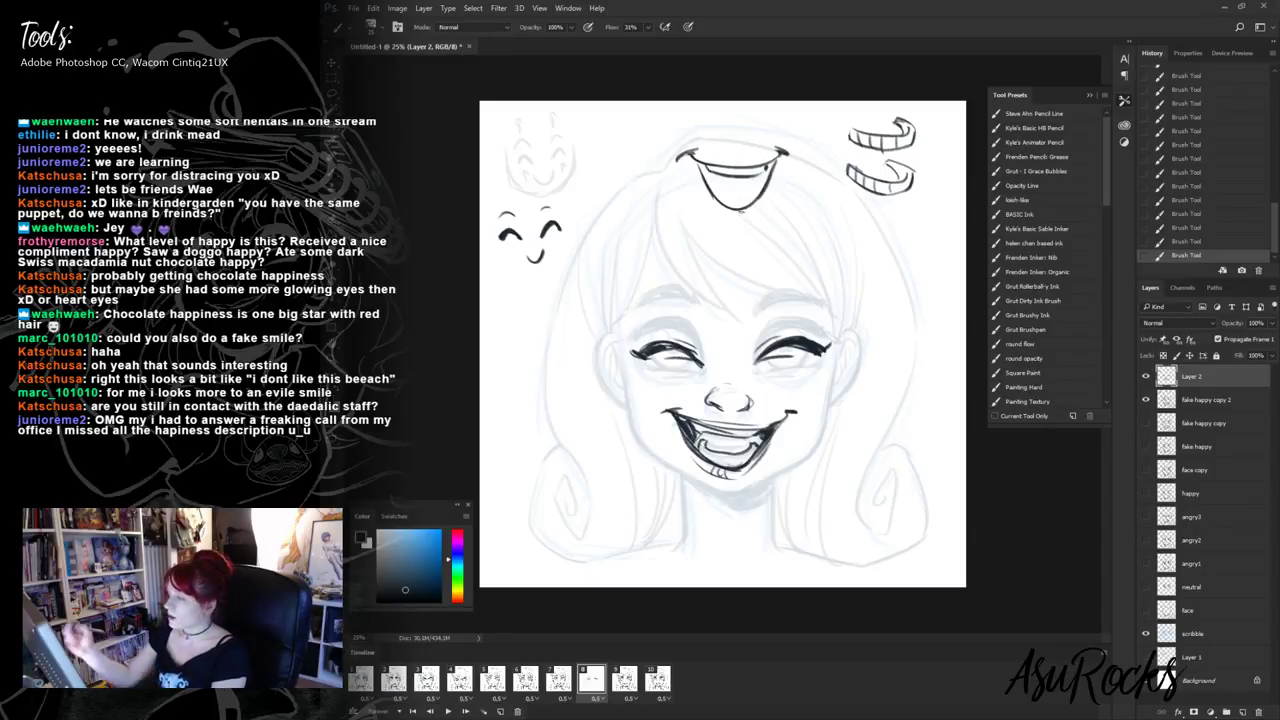
mouse_move(720, 194)
left_mouse_down()
mouse_move(746, 200)
mouse_move(758, 184)
left_mouse_up()
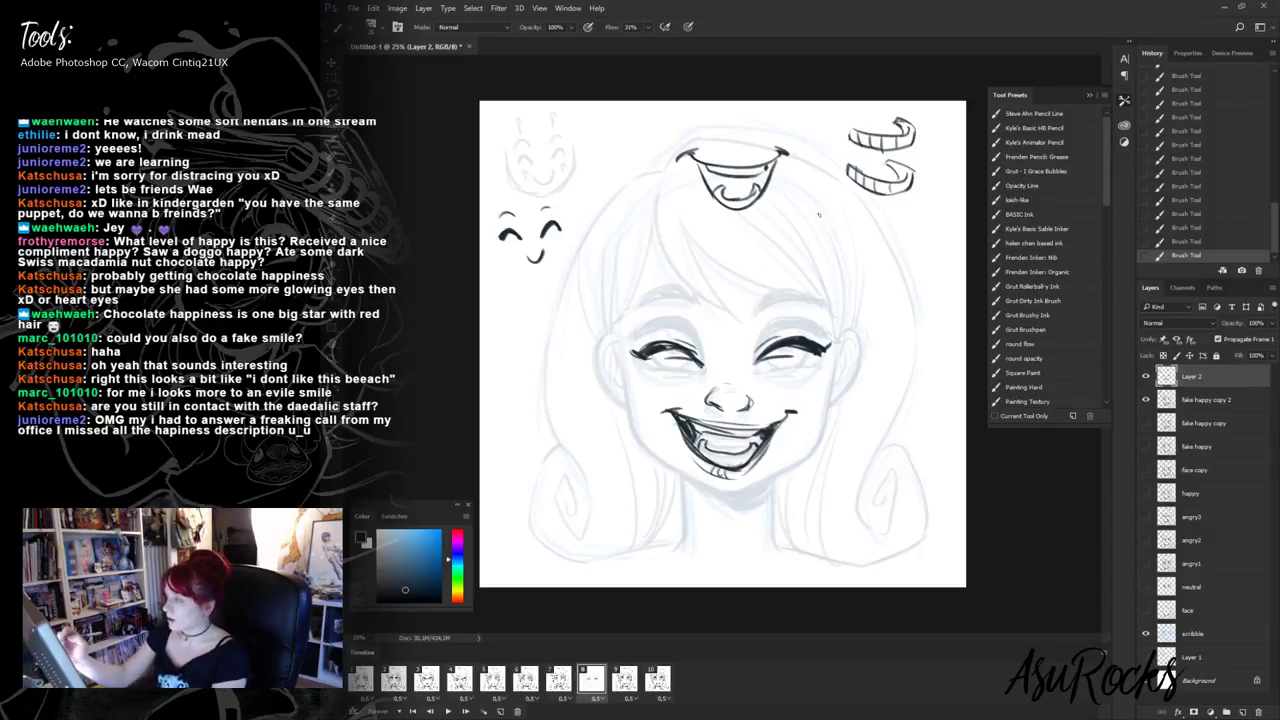
mouse_move(860, 220)
left_mouse_down()
mouse_move(875, 253)
mouse_move(908, 232)
mouse_move(920, 270)
mouse_move(866, 268)
left_mouse_up()
mouse_move(701, 166)
left_mouse_down()
mouse_move(724, 190)
mouse_move(748, 183)
left_mouse_up()
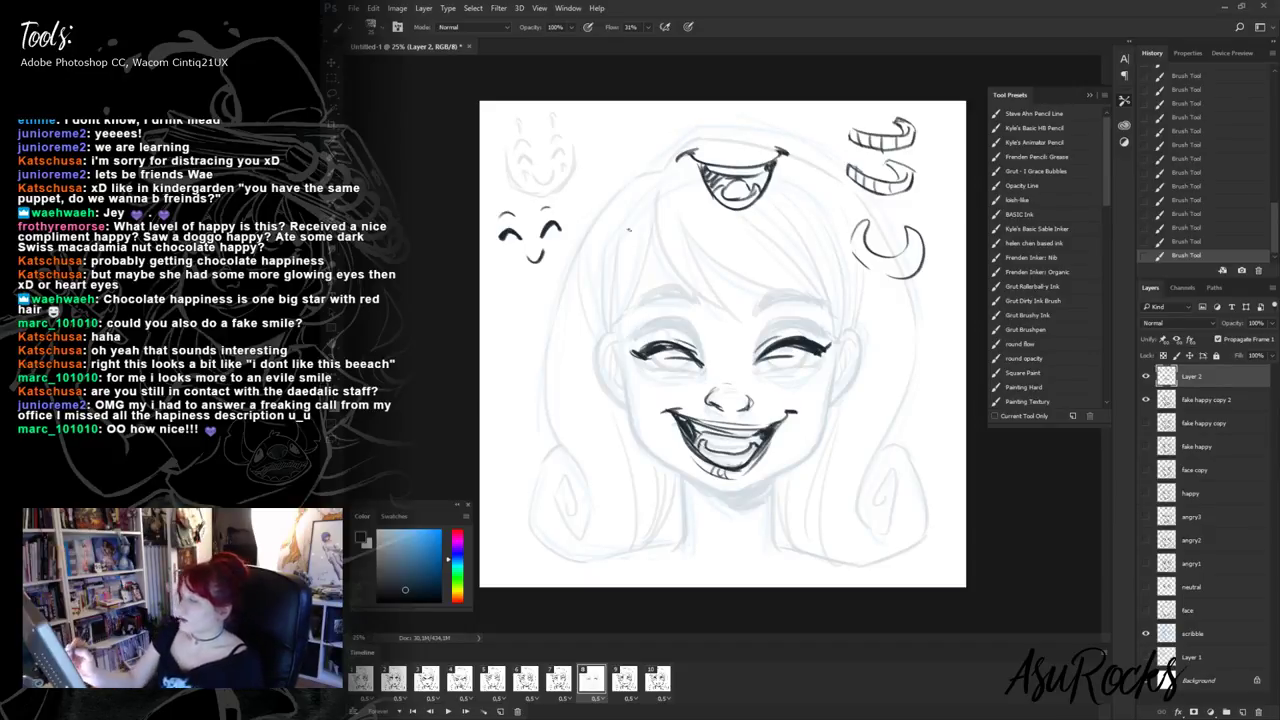
- Sketch a sample open smile in angled view on the forehead with teeth, tongue and hatched lower lip, and undo the last brush stroke
left_click_drag(642, 240, 714, 252)
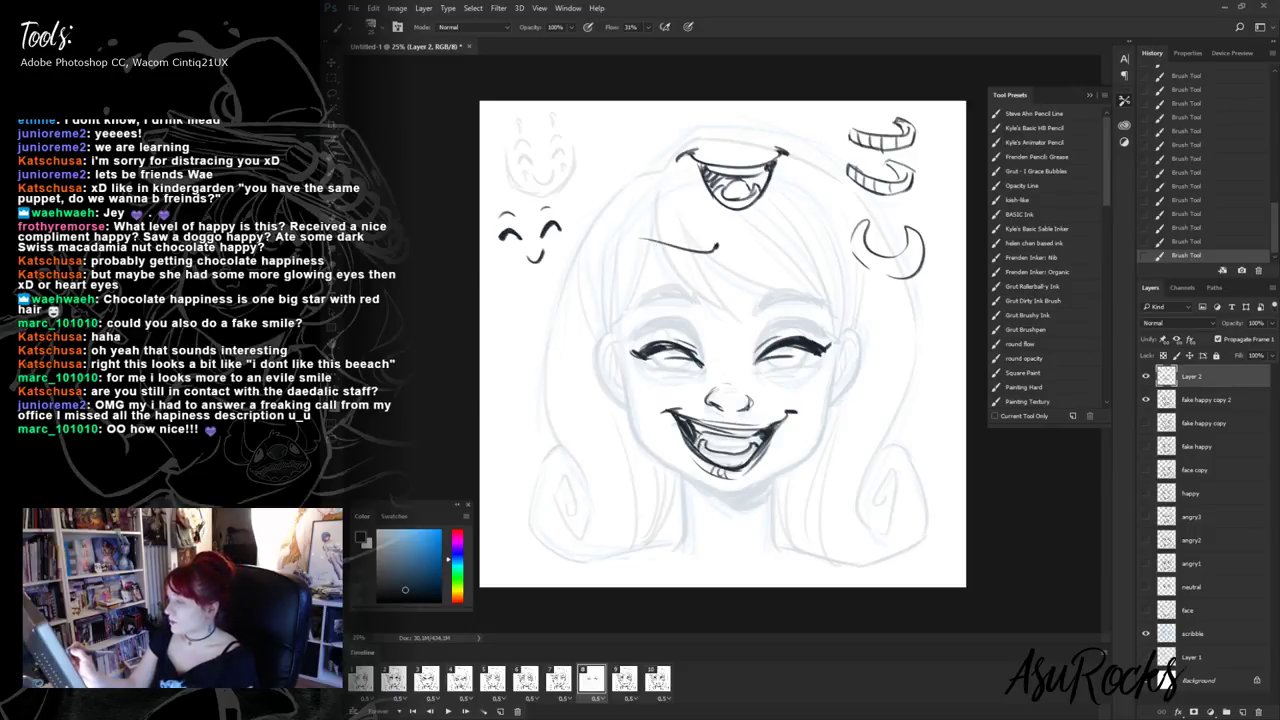
mouse_move(636, 233)
left_mouse_down()
mouse_move(688, 251)
mouse_move(668, 287)
mouse_move(692, 270)
mouse_move(680, 292)
mouse_move(688, 257)
mouse_move(656, 258)
mouse_move(679, 276)
left_mouse_up()
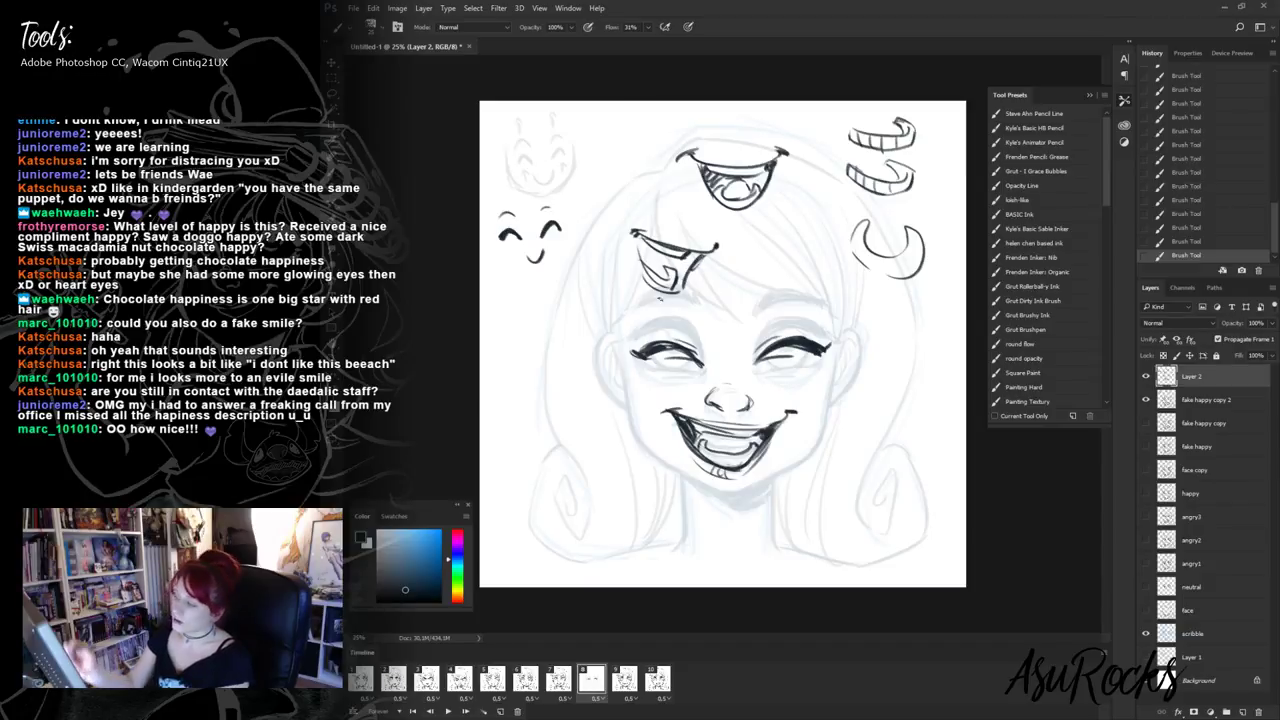
mouse_move(638, 306)
left_mouse_down()
mouse_move(688, 280)
mouse_move(677, 309)
left_mouse_up()
left_click_drag(681, 297, 665, 309)
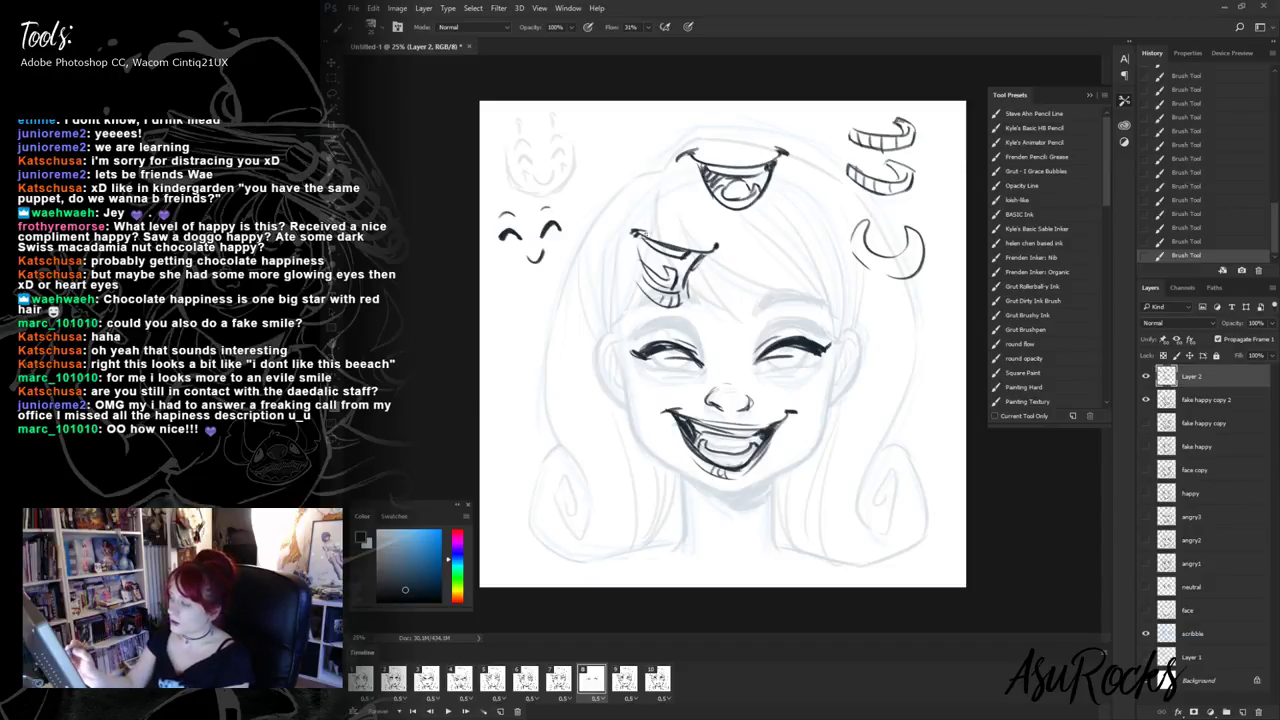
mouse_move(660, 240)
left_mouse_down()
mouse_move(715, 248)
mouse_move(667, 278)
left_mouse_up()
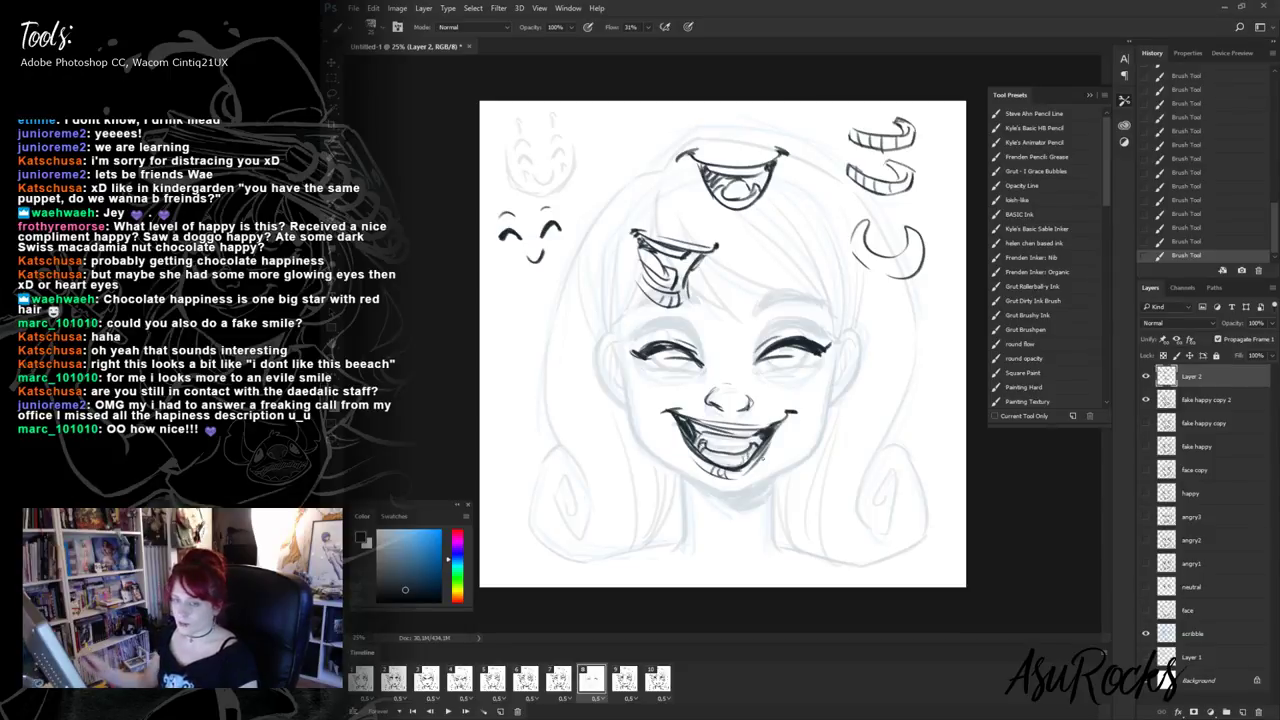
left_click(1202, 241)
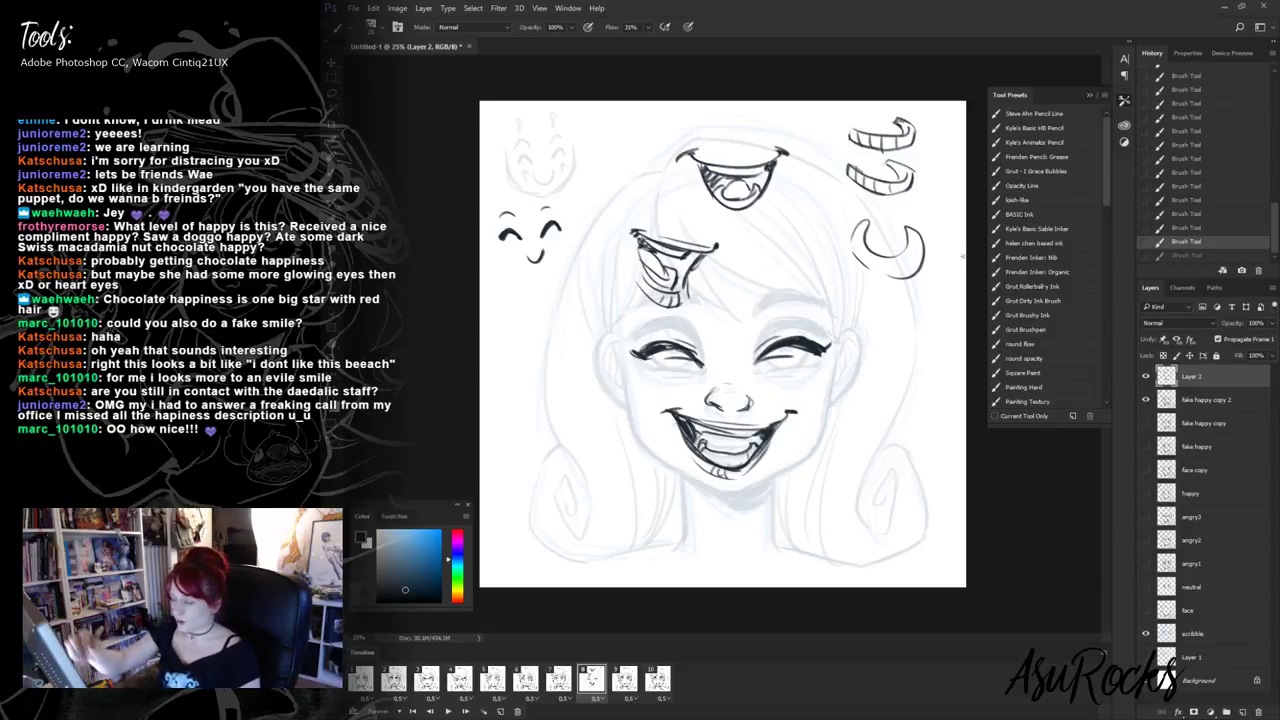
- Lasso the small closed-eyed smiley and move it up beside the faded smiley in the canvas's upper left corner
key("l")
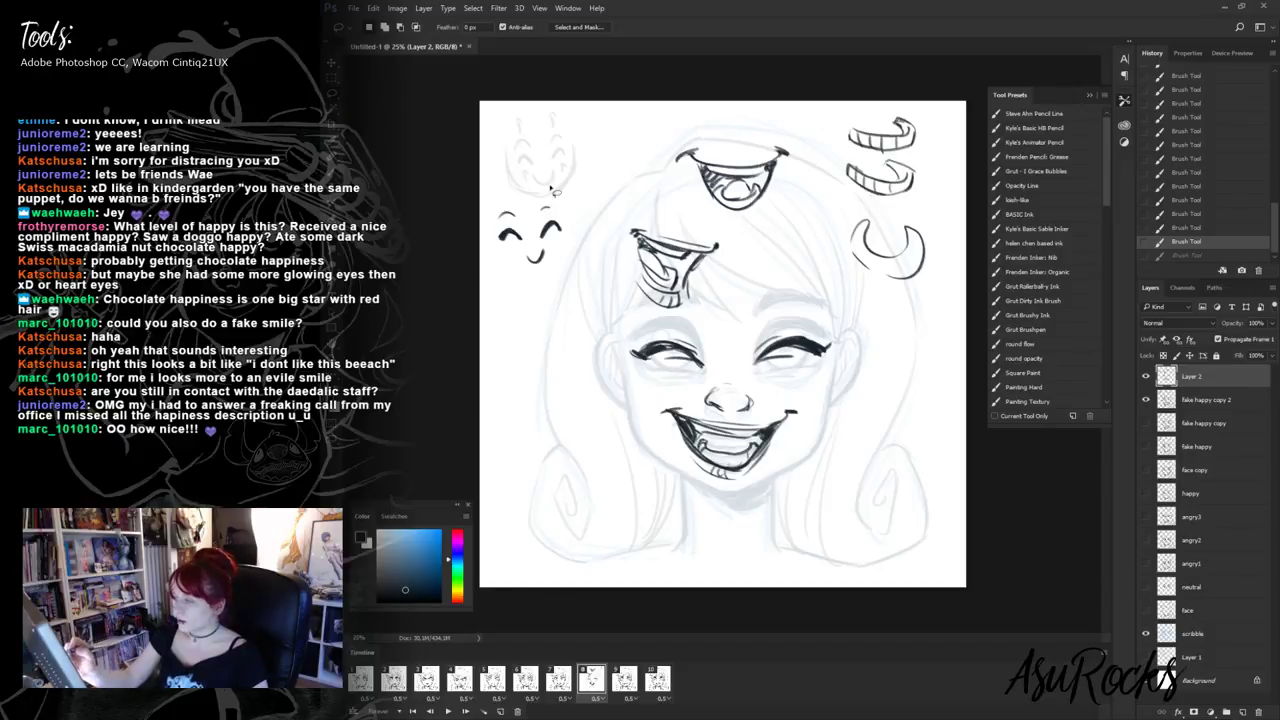
left_click_drag(553, 188, 557, 170)
key("v")
left_click_drag(535, 240, 620, 134)
- Try moving the angled mouth sketch from the forehead to the canvas's right edge, and undo the move
key("l")
mouse_move(628, 205)
left_mouse_down()
mouse_move(735, 255)
mouse_move(640, 315)
mouse_move(612, 225)
left_mouse_up()
key("v")
mouse_move(716, 246)
left_mouse_down()
mouse_move(910, 293)
mouse_move(983, 337)
mouse_move(970, 337)
left_mouse_up()
key("l")
left_click_drag(930, 210, 945, 225)
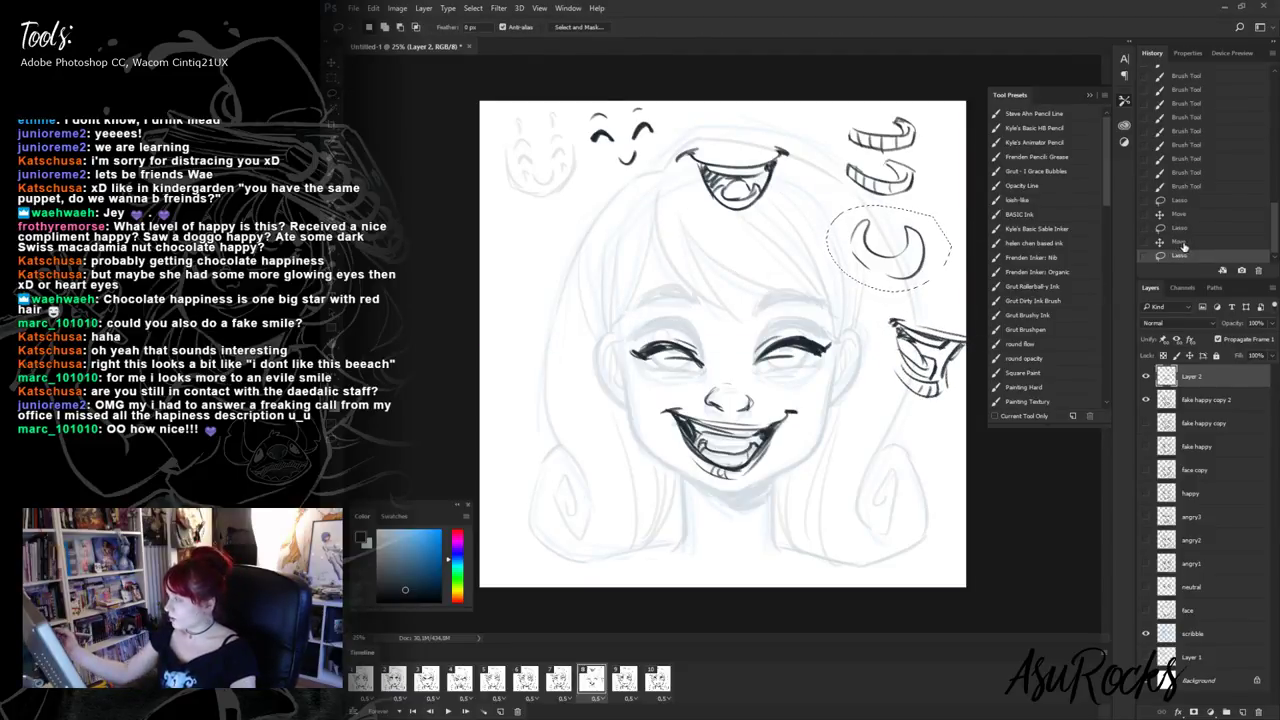
key("ctrl+alt+z")
key("ctrl+alt+z")
- Delete the crescent sketch beside the hair and clear the selection
left_click_drag(905, 237, 935, 230)
key("Delete")
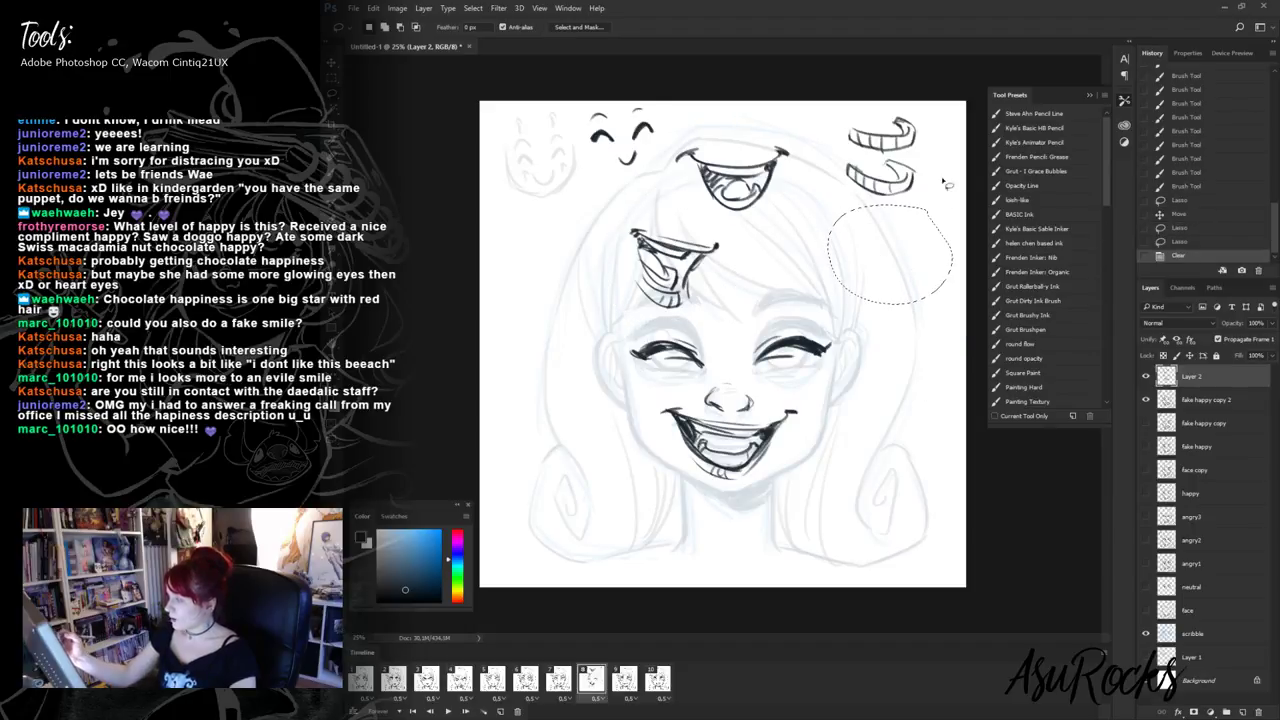
key("ctrl+d")
- Lasso both teeth-row sketches and scale them down within the canvas's upper right corner
left_click_drag(925, 112, 927, 140)
key("ctrl+t")
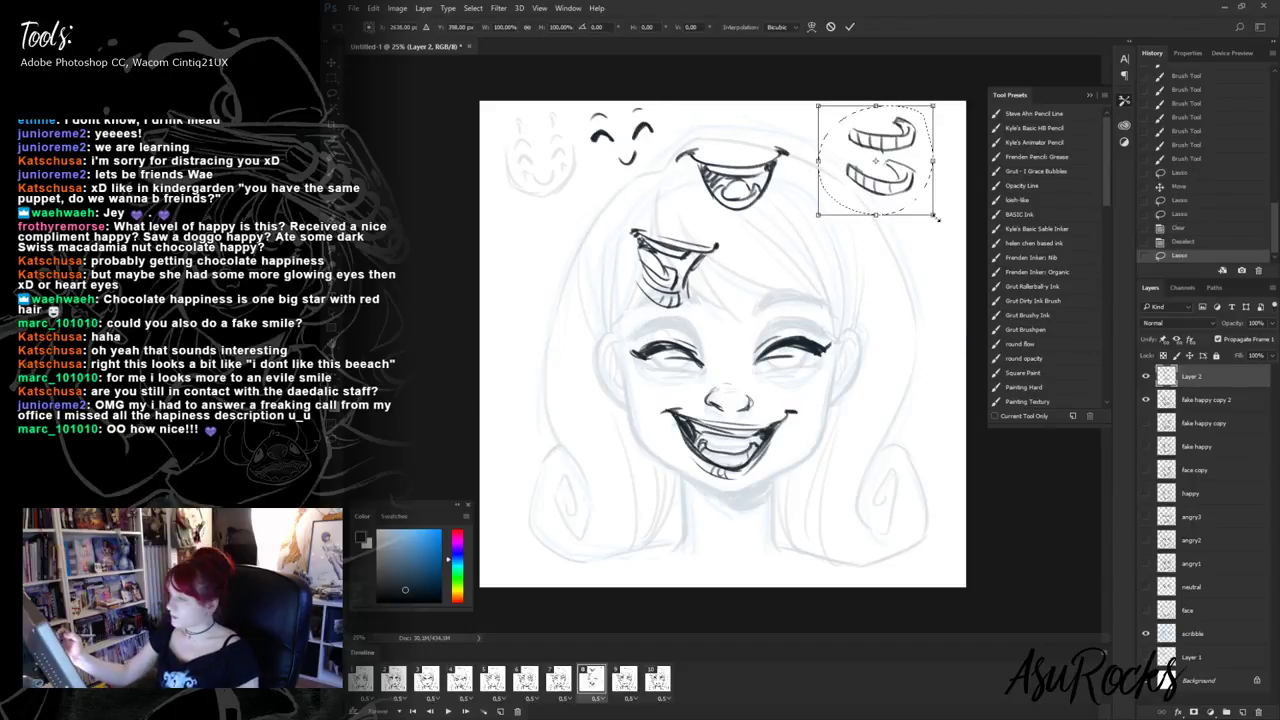
mouse_move(932, 215)
left_mouse_down()
mouse_move(909, 193)
mouse_move(902, 149)
left_mouse_up()
key("Return")
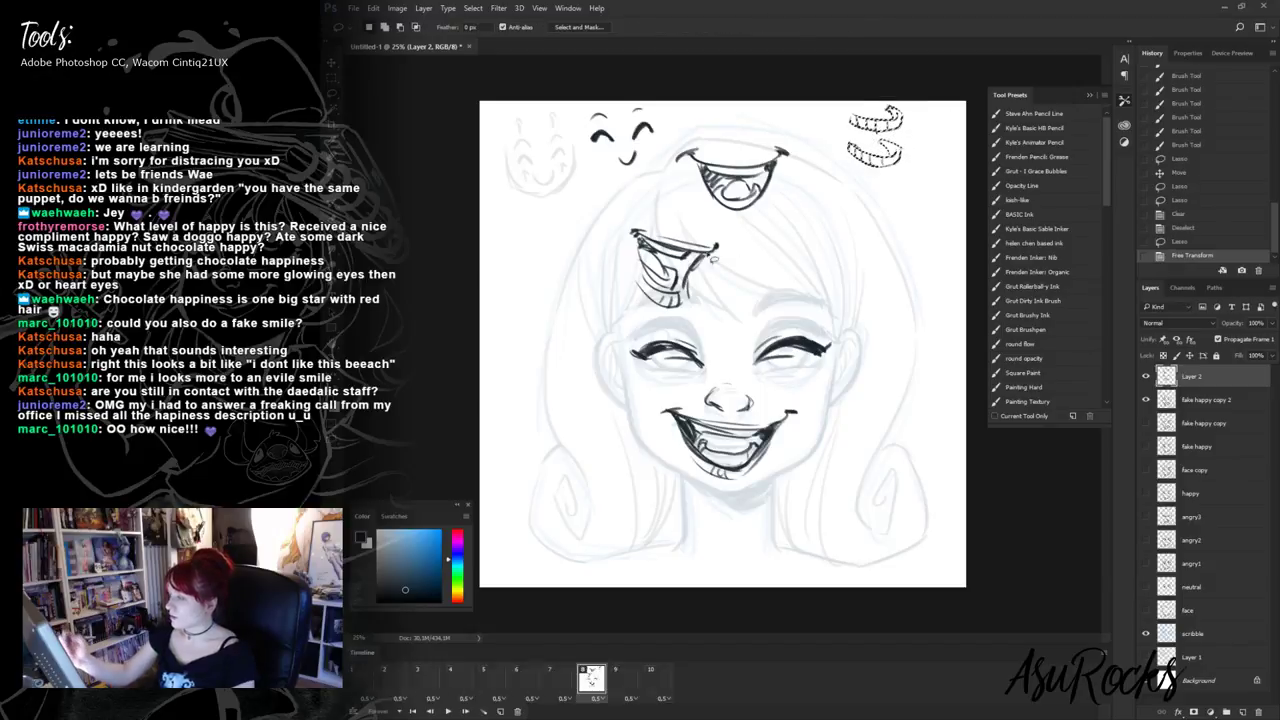
- Scale the angled mouth sketch to about 83% and place it below the teeth-row sketches near the canvas's right edge
mouse_move(732, 232)
left_mouse_down()
mouse_move(757, 263)
mouse_move(735, 236)
mouse_move(790, 252)
mouse_move(933, 233)
left_mouse_up()
key("ctrl+t")
left_click_drag(823, 284, 849, 264)
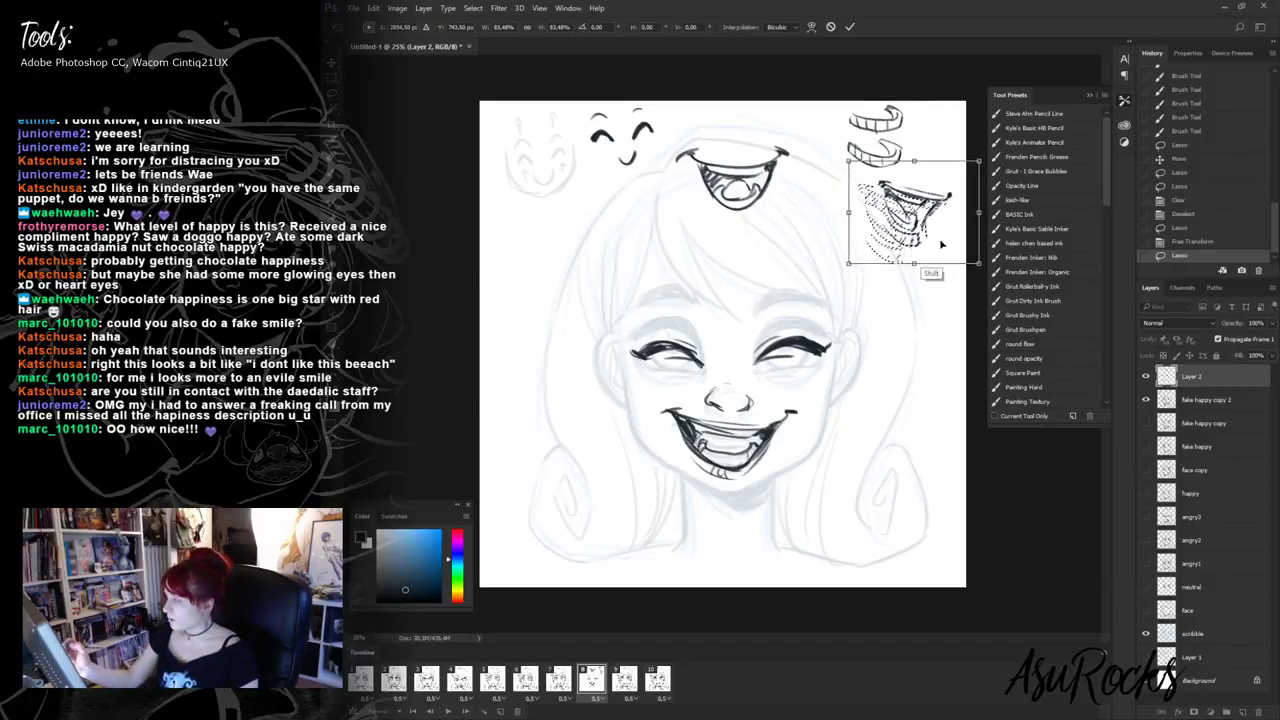
left_click_drag(943, 231, 951, 226)
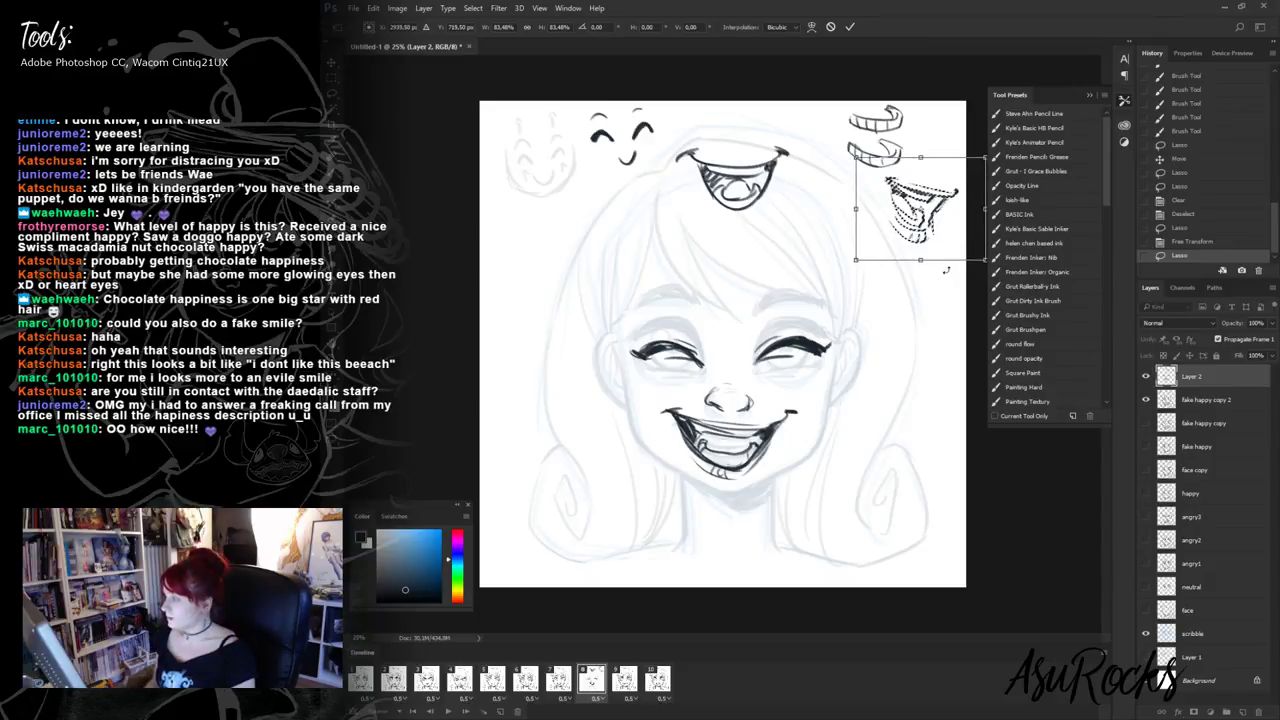
key("Return")
- Delete the frontal open-smile sketch above the forehead and clear the selection
mouse_move(800, 137)
left_mouse_down()
mouse_move(660, 225)
mouse_move(795, 140)
left_mouse_up()
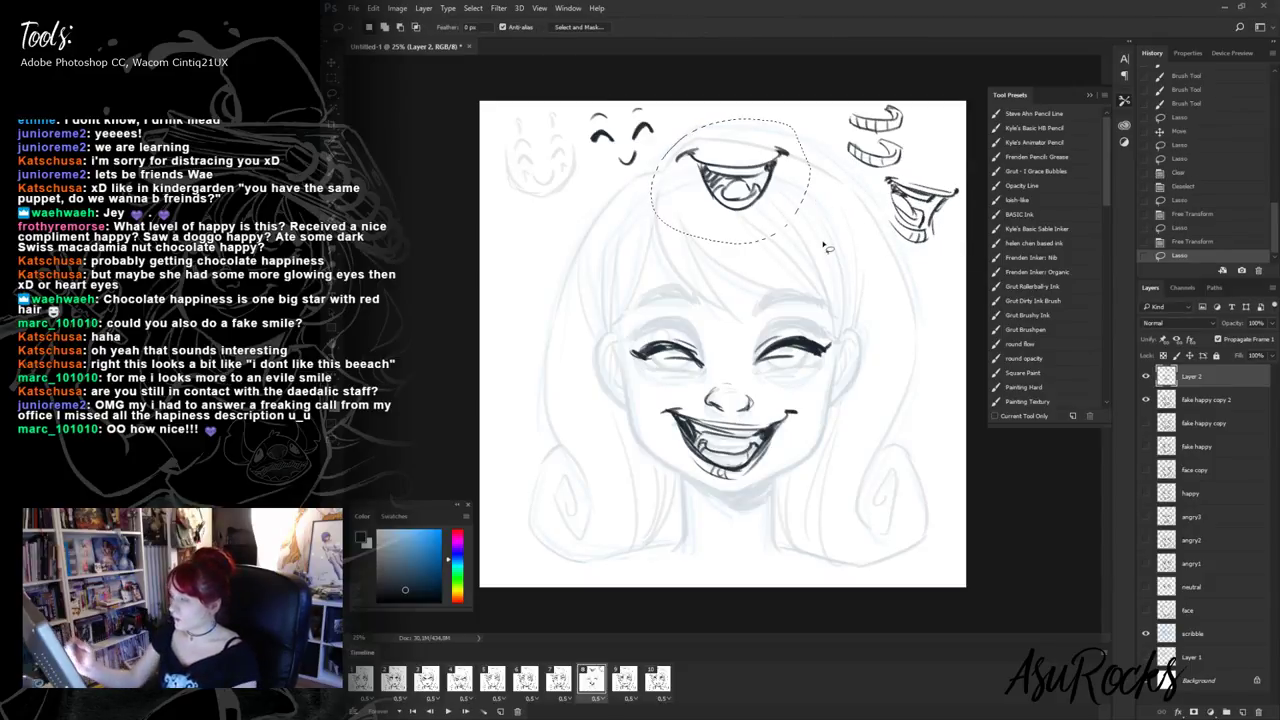
key("Delete")
key("ctrl+d")
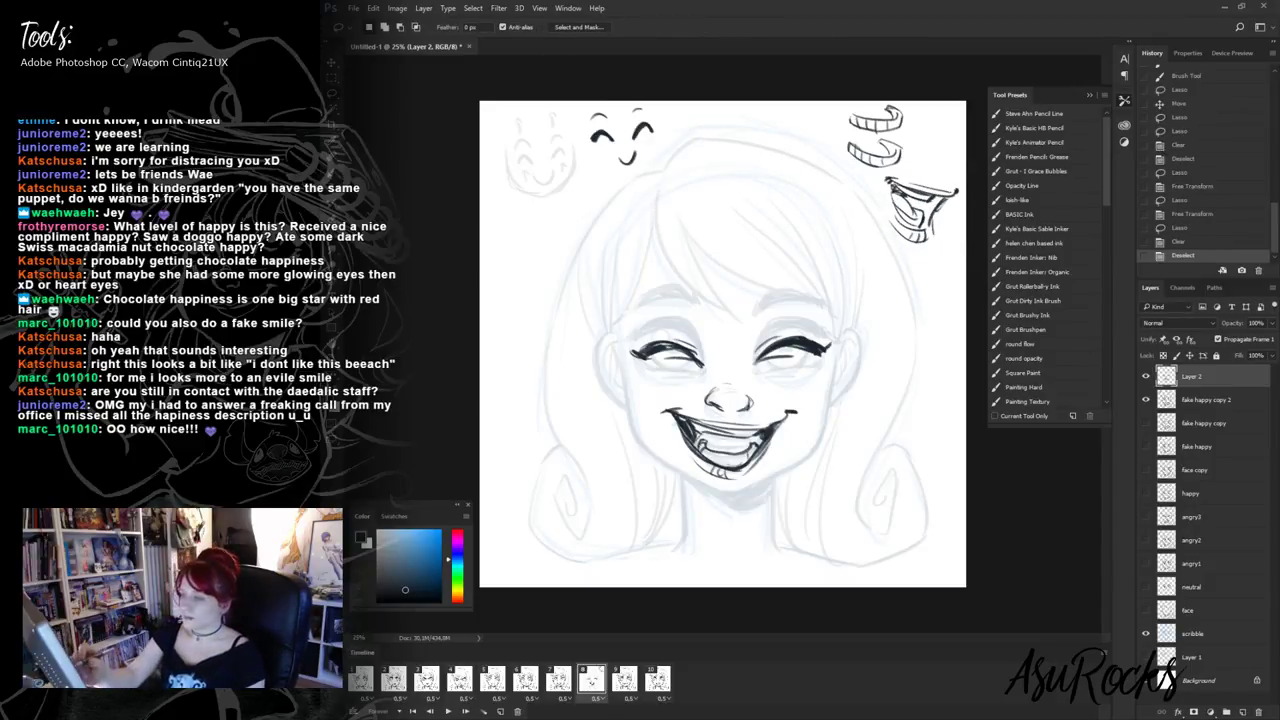
- Lasso the closed eyes and nose on Layer 2, move them slightly up the face and clear the selection
key("b")
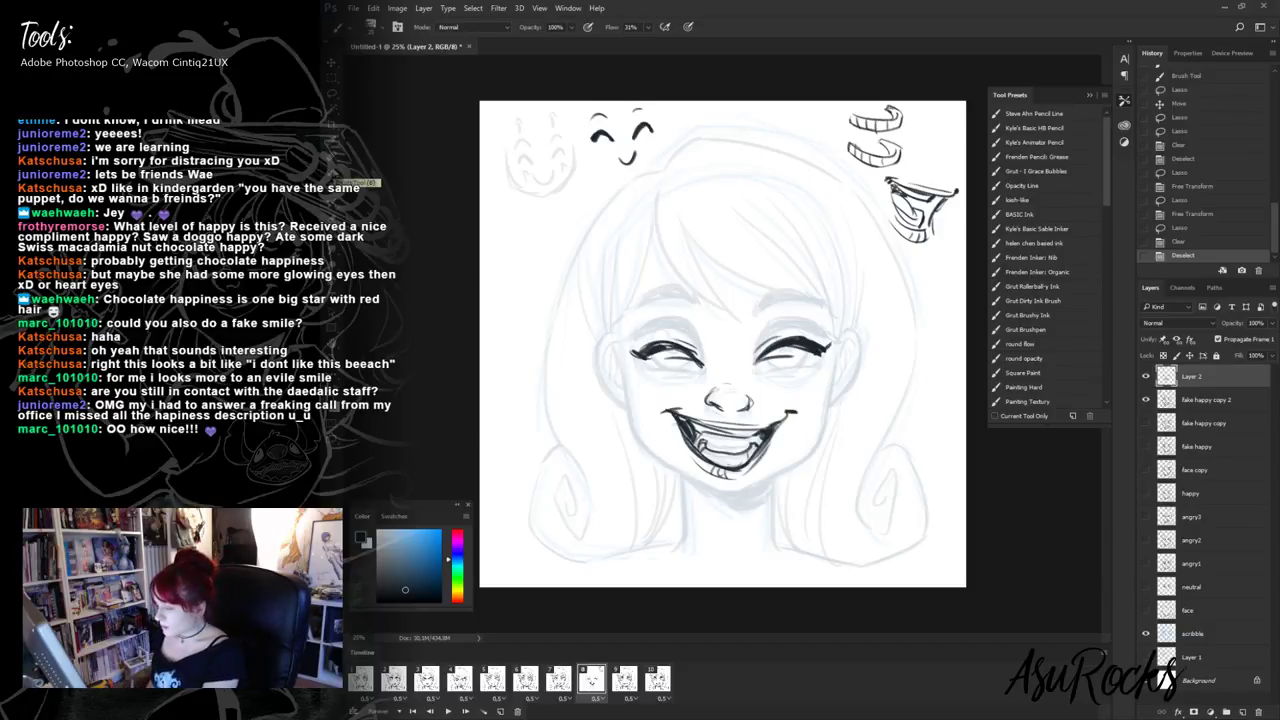
key("l")
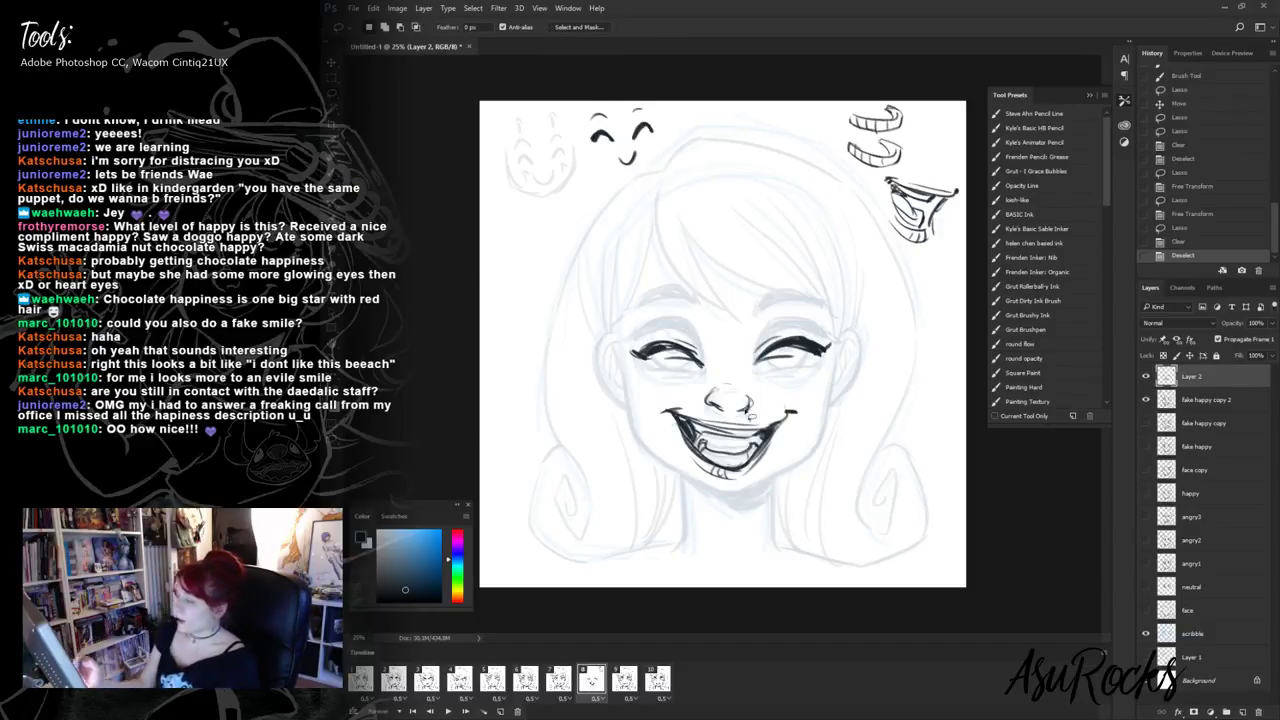
mouse_move(663, 323)
left_mouse_down()
mouse_move(707, 416)
mouse_move(743, 424)
mouse_move(839, 365)
mouse_move(814, 306)
mouse_move(665, 322)
left_mouse_up()
left_click(332, 62)
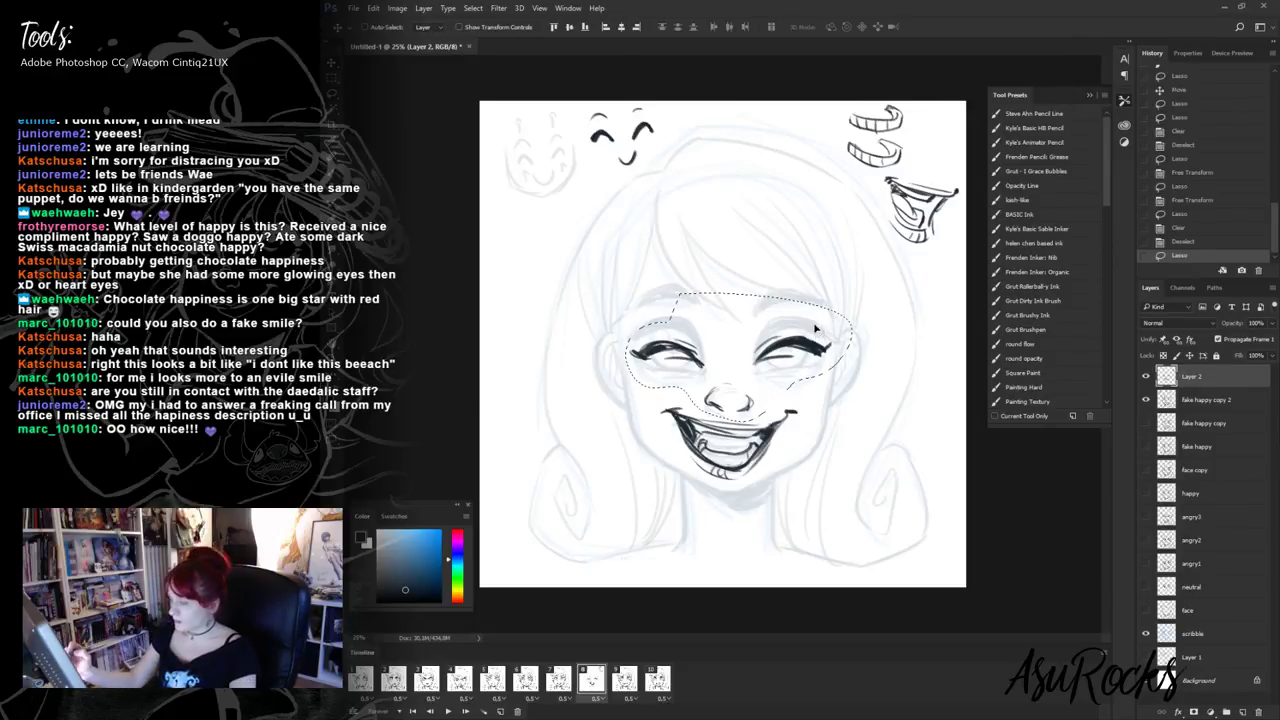
left_click_drag(818, 340, 818, 333)
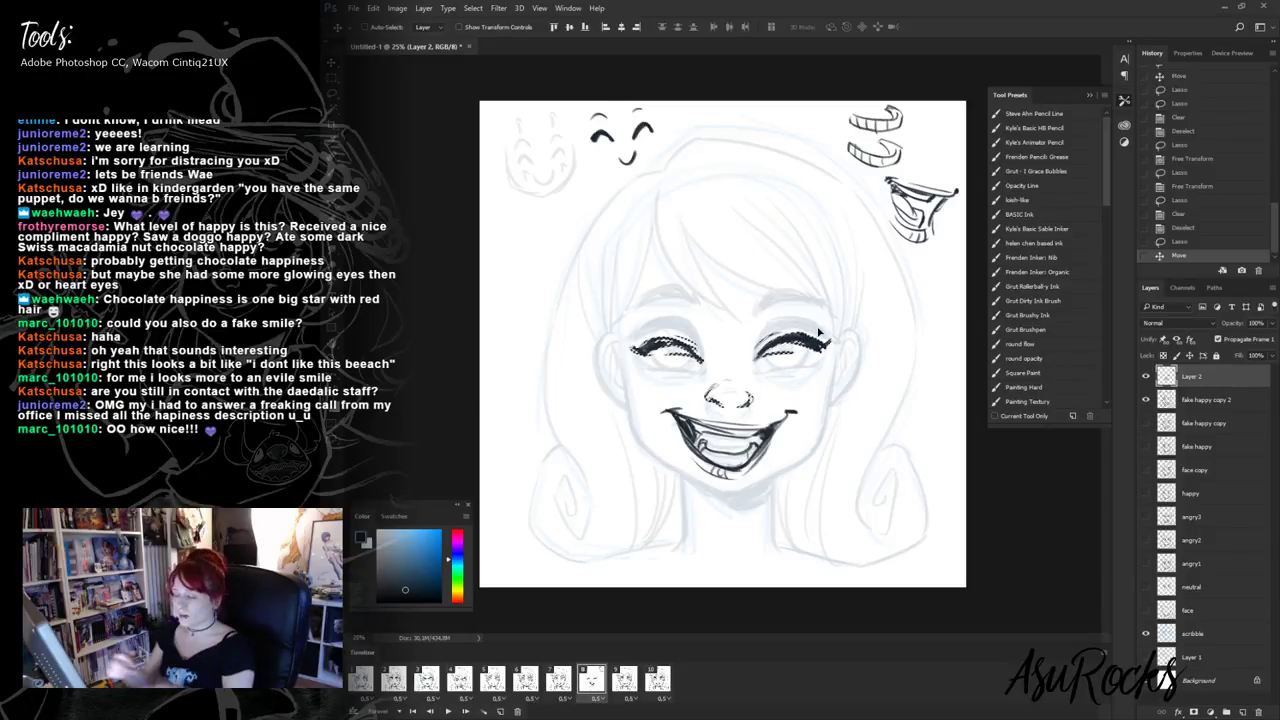
key("b")
key("ctrl+d")
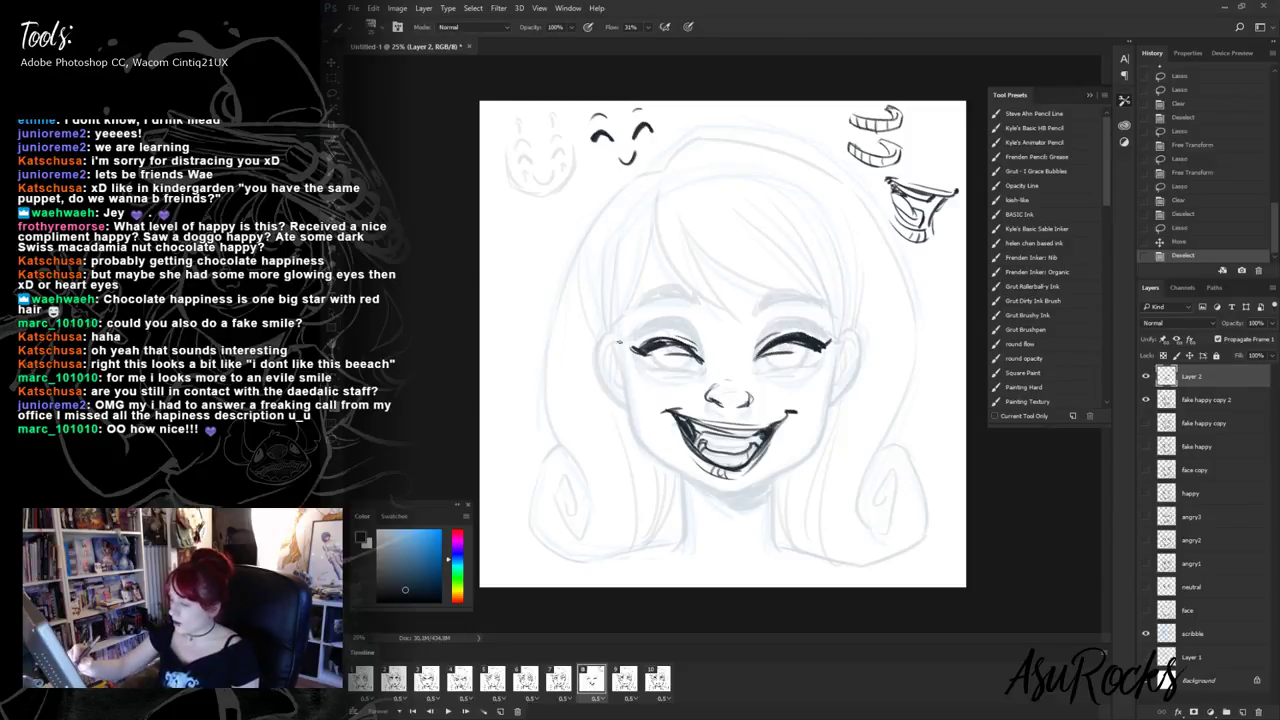
- Draw the cheeks, jaw and pointed chin of the laughing face in dark strokes and clean up the chin line with the brush in Clear mode
mouse_move(619, 342)
left_mouse_down()
mouse_move(634, 350)
mouse_move(632, 436)
mouse_move(620, 376)
mouse_move(626, 414)
left_mouse_up()
mouse_move(624, 404)
left_mouse_down()
mouse_move(648, 448)
mouse_move(718, 502)
mouse_move(738, 504)
mouse_move(824, 446)
left_mouse_up()
left_click_drag(844, 344, 814, 450)
left_click_drag(816, 448, 750, 490)
left_click_drag(816, 452, 736, 498)
left_click_drag(758, 488, 722, 502)
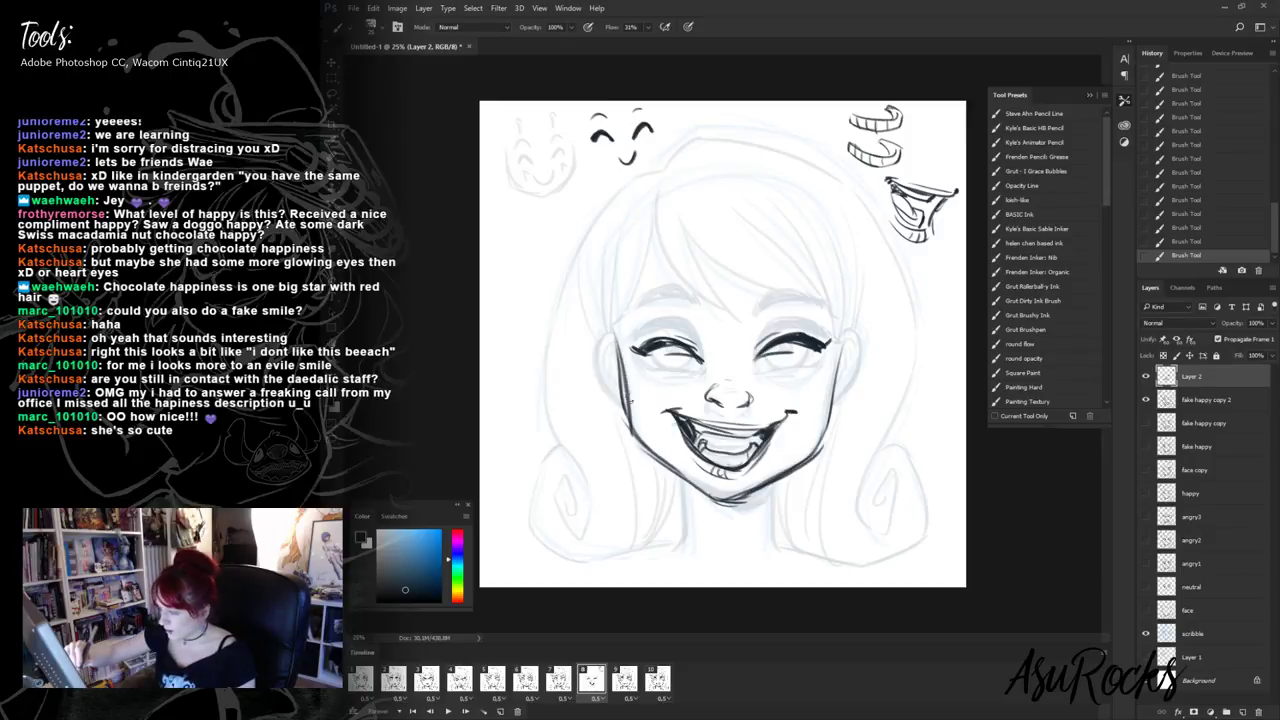
mouse_move(622, 366)
left_mouse_down()
mouse_move(626, 430)
mouse_move(720, 498)
left_mouse_up()
left_click_drag(678, 474, 744, 499)
key("shift+alt+r")
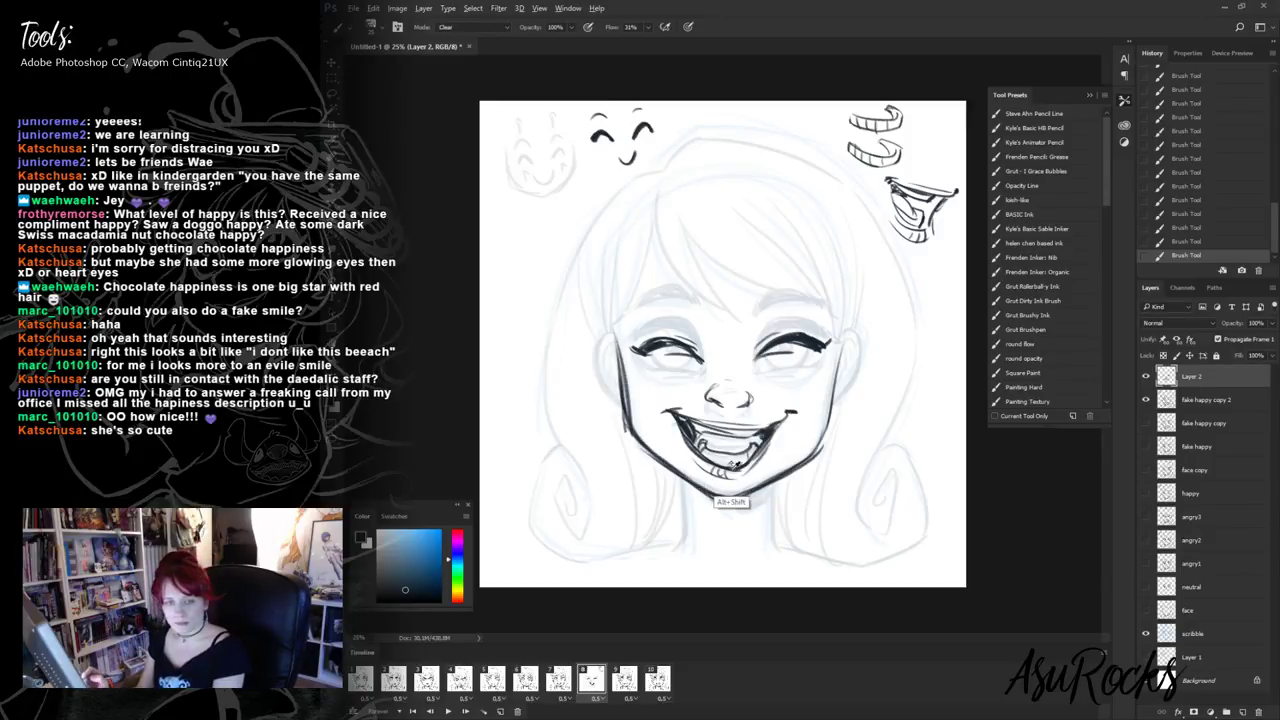
left_click_drag(704, 499, 750, 501)
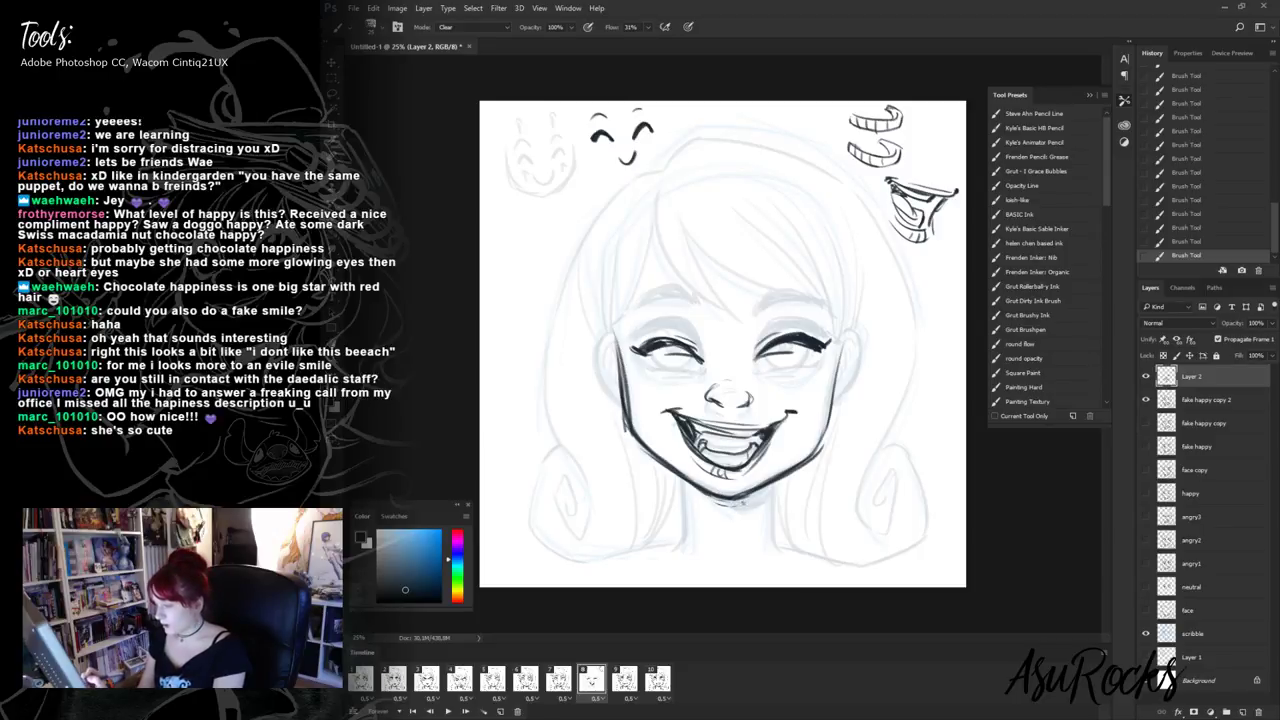
key("shift+alt+n")
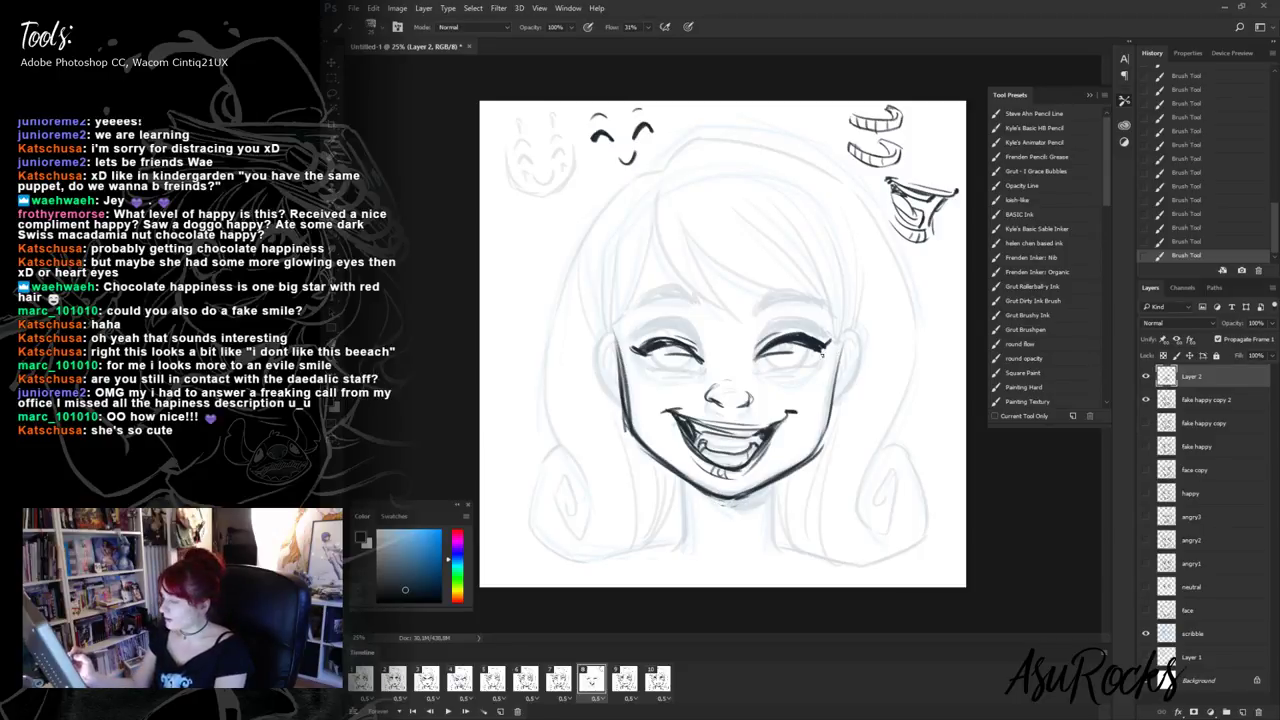
- Draw two thick, raised, arched eyebrows and reinforce the face outline beside the winking lashes
left_click_drag(822, 351, 837, 346)
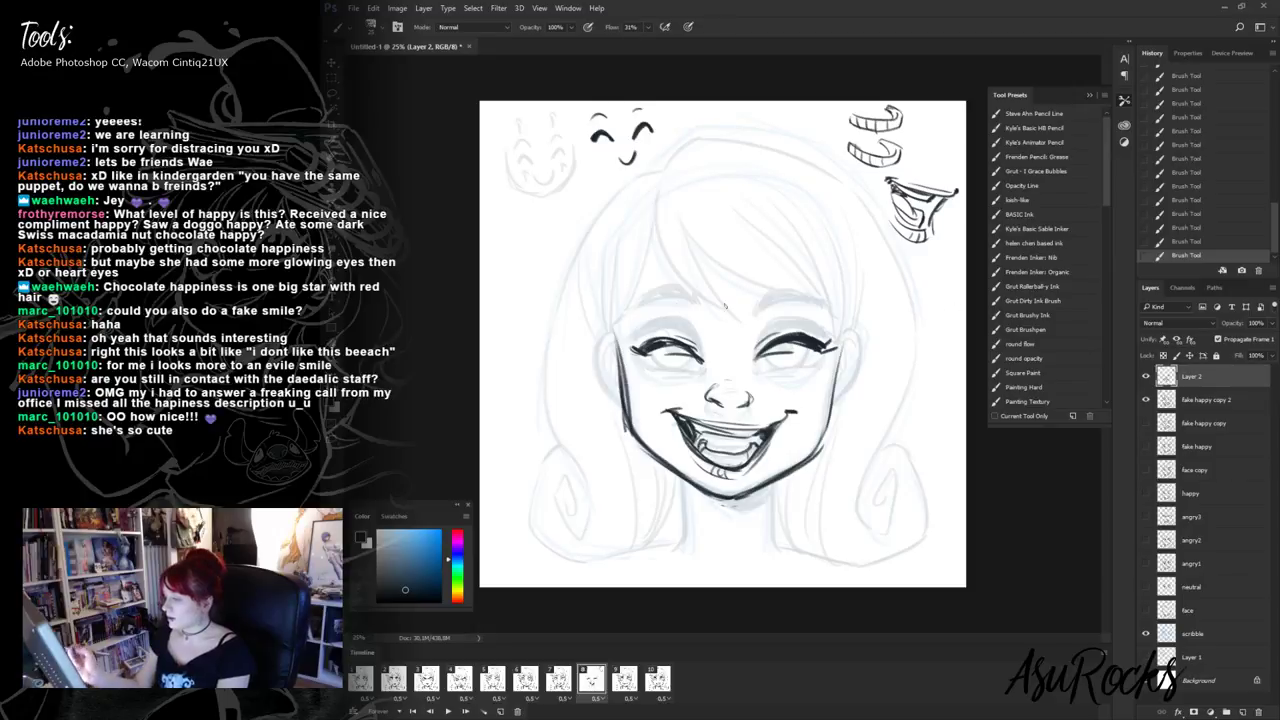
mouse_move(636, 313)
left_mouse_down()
mouse_move(650, 292)
mouse_move(820, 302)
left_mouse_up()
left_click_drag(760, 306, 804, 291)
mouse_move(788, 294)
left_mouse_down()
mouse_move(820, 304)
mouse_move(836, 410)
left_mouse_up()
left_click_drag(840, 362, 828, 436)
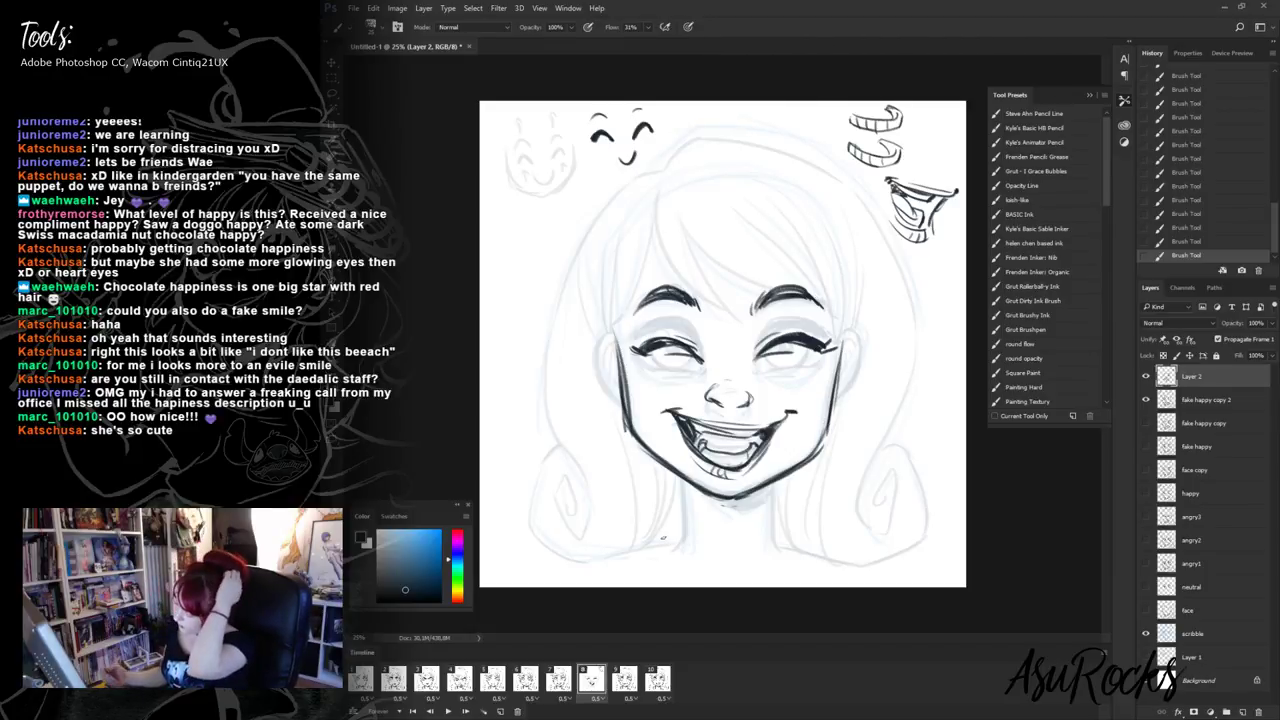
- Copy the hair, ears and neck from the face layer, paste them in place and merge them into Layer 2, hiding face and fake happy copy 2
left_click(1146, 610)
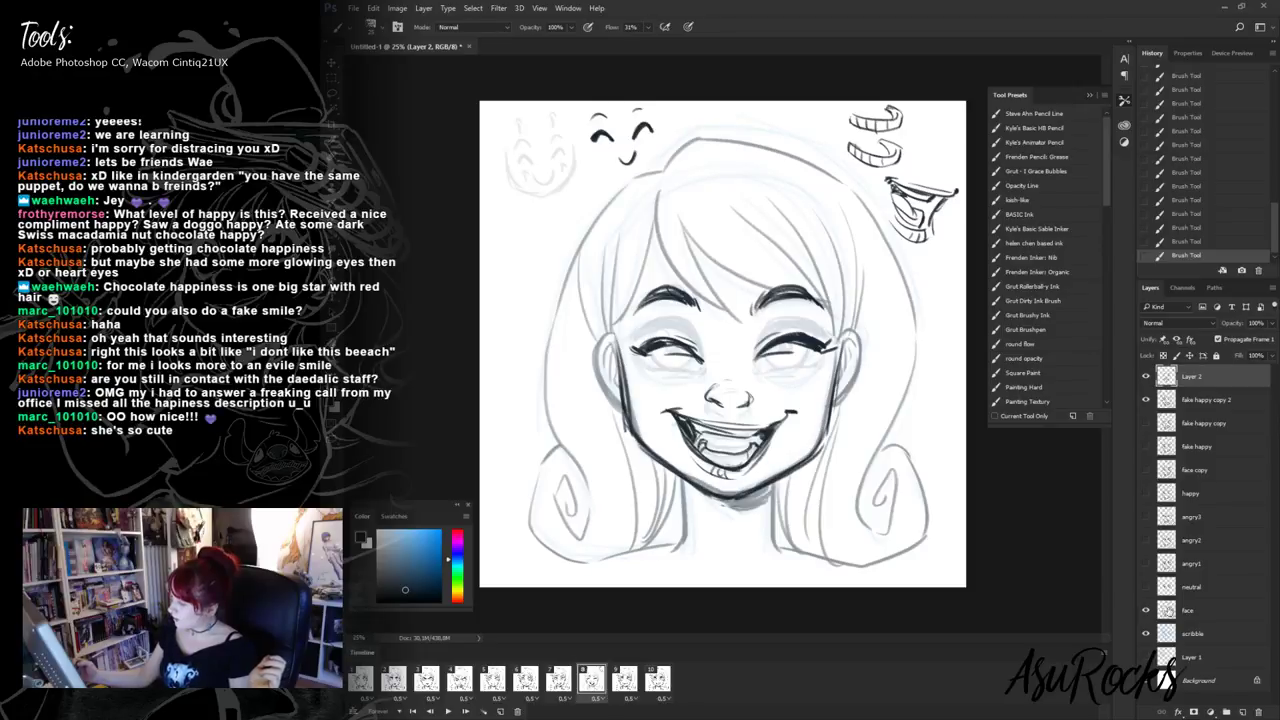
left_click(1190, 610)
key("l")
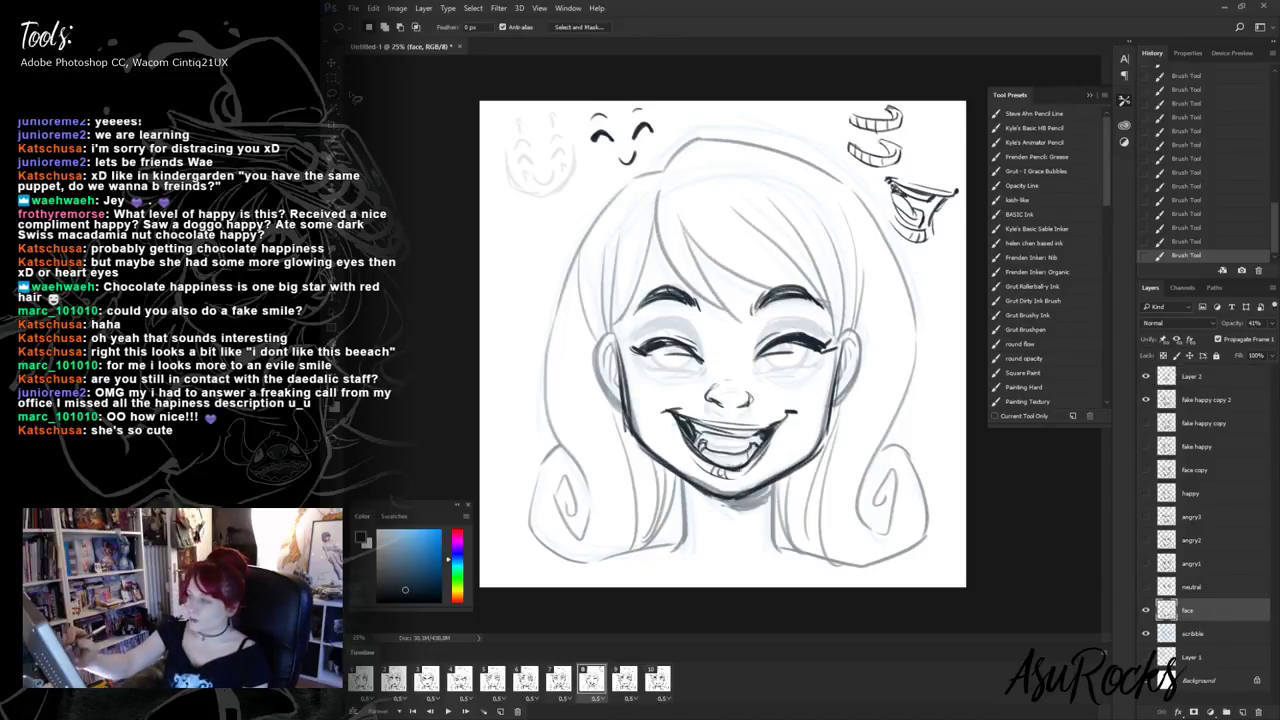
mouse_move(654, 278)
left_mouse_down()
mouse_move(629, 357)
mouse_move(651, 426)
mouse_move(728, 555)
mouse_move(588, 607)
mouse_move(611, 147)
mouse_move(966, 220)
mouse_move(872, 588)
mouse_move(718, 535)
mouse_move(686, 477)
mouse_move(735, 491)
mouse_move(778, 474)
mouse_move(842, 345)
mouse_move(826, 300)
mouse_move(710, 306)
mouse_move(656, 278)
left_mouse_up()
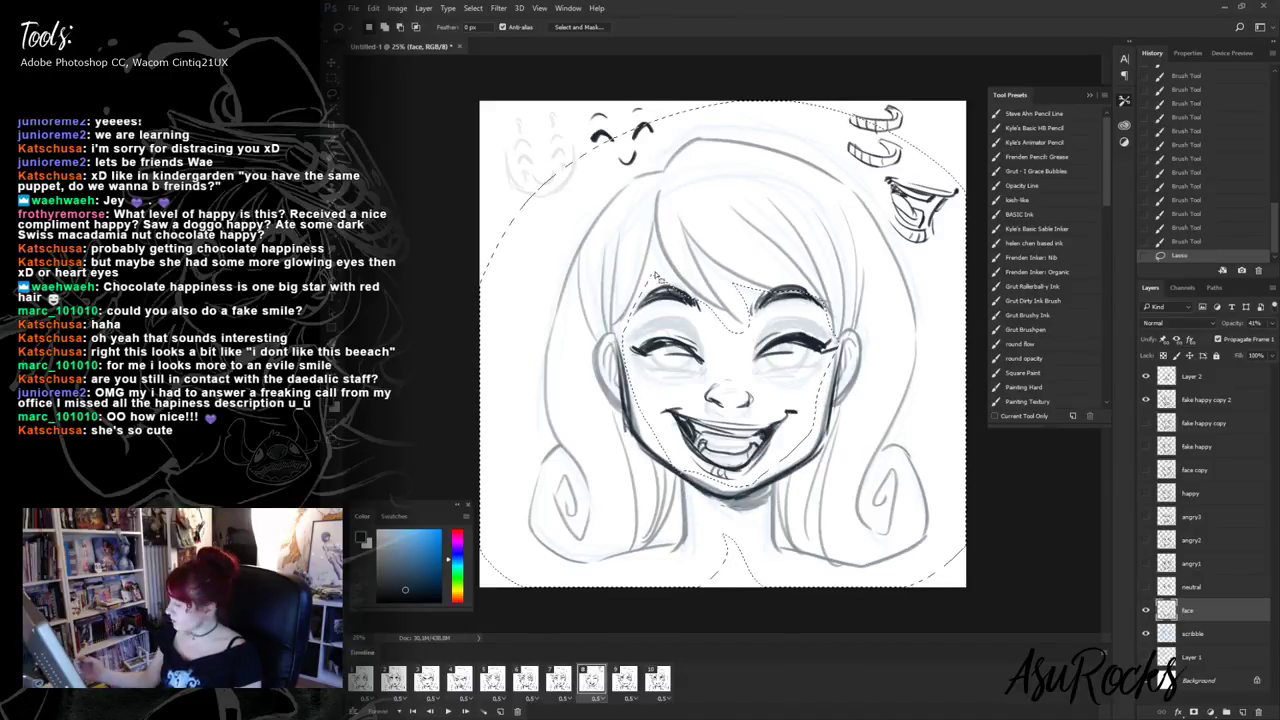
left_click(1146, 610)
left_click(1146, 399)
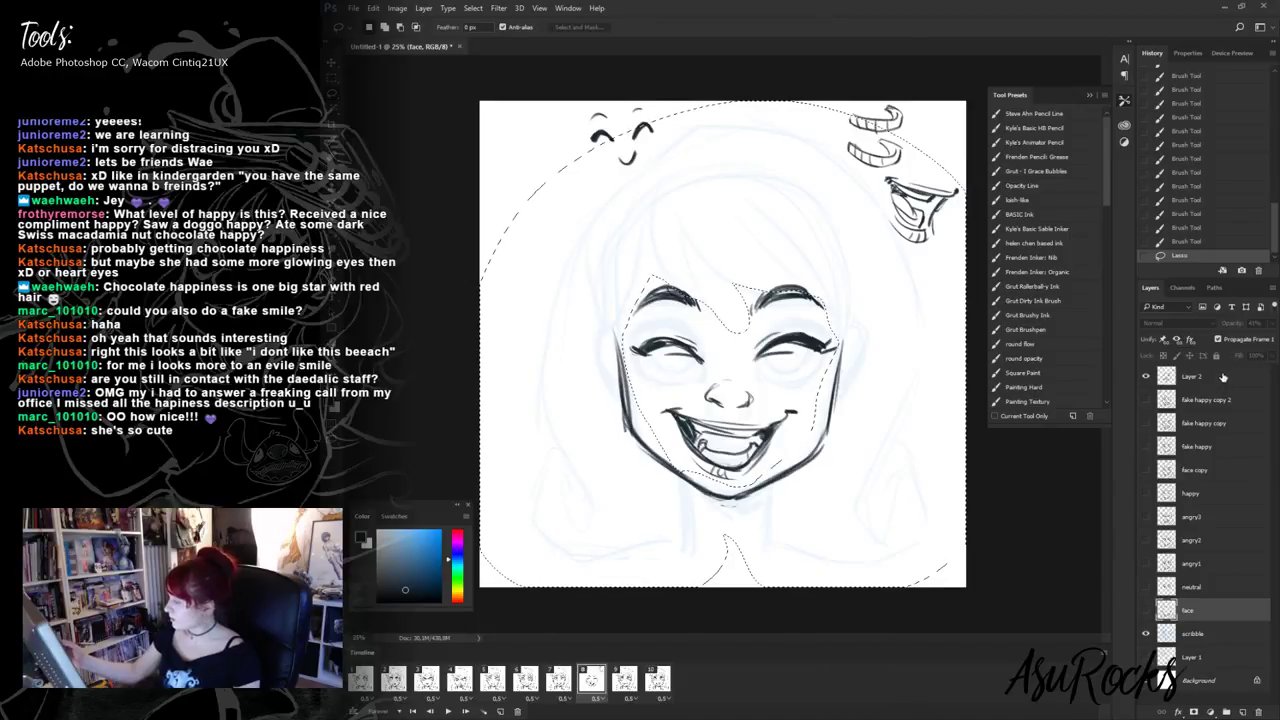
key("ctrl+shift+v")
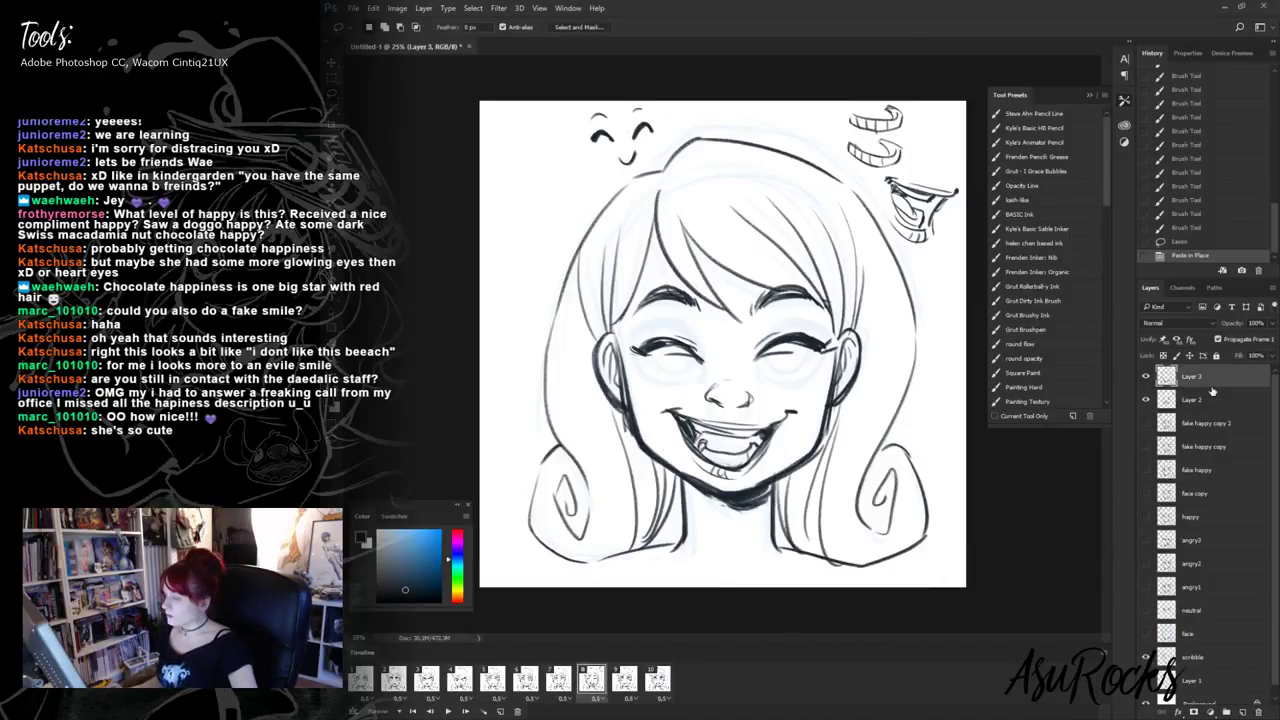
key("ctrl+e")
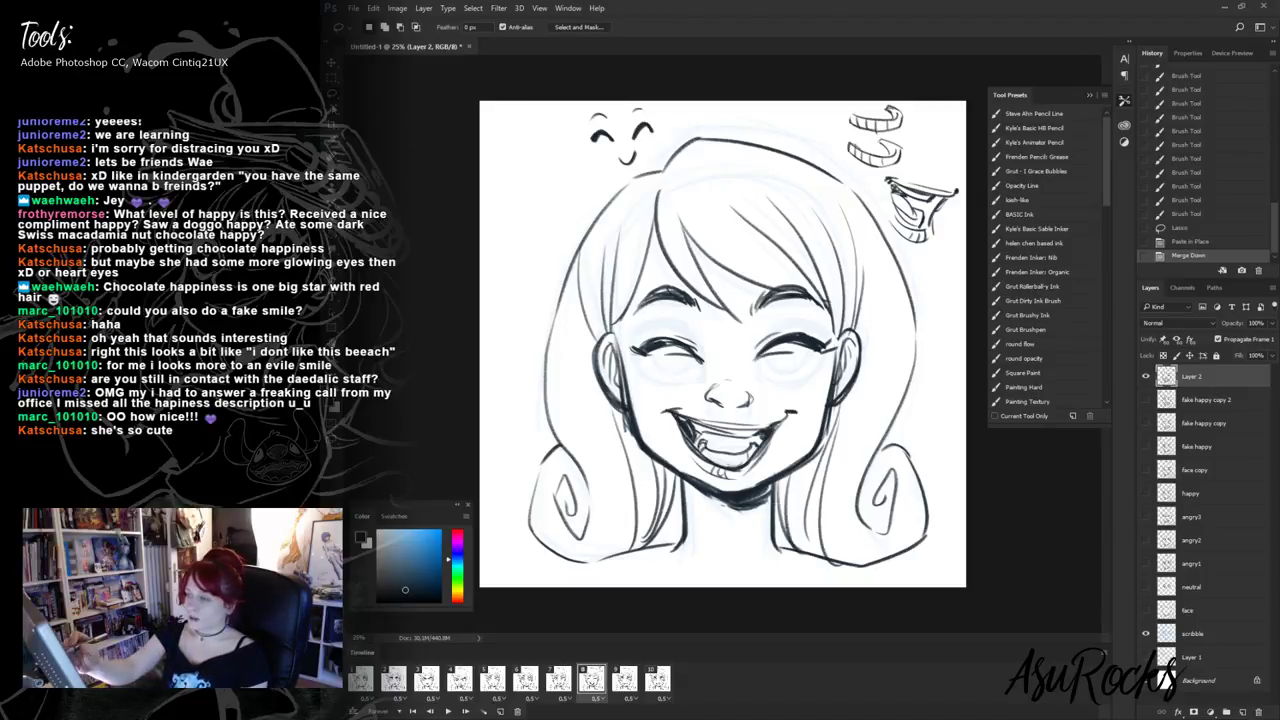
- Lasso both closed eyes, nudge them down, rotate them by 1.62 degrees and clear the selection
mouse_move(682, 322)
left_mouse_down()
mouse_move(637, 373)
mouse_move(800, 376)
mouse_move(833, 353)
mouse_move(776, 321)
mouse_move(700, 325)
left_mouse_up()
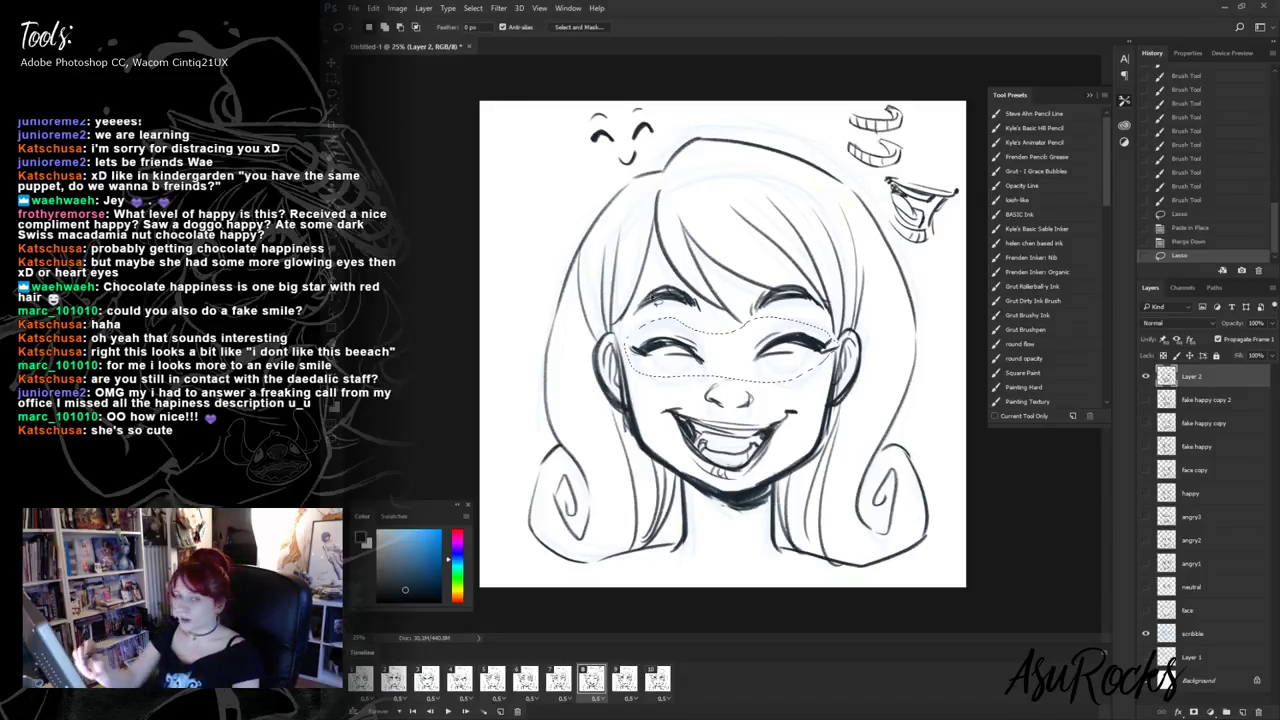
key("v")
key("Down")
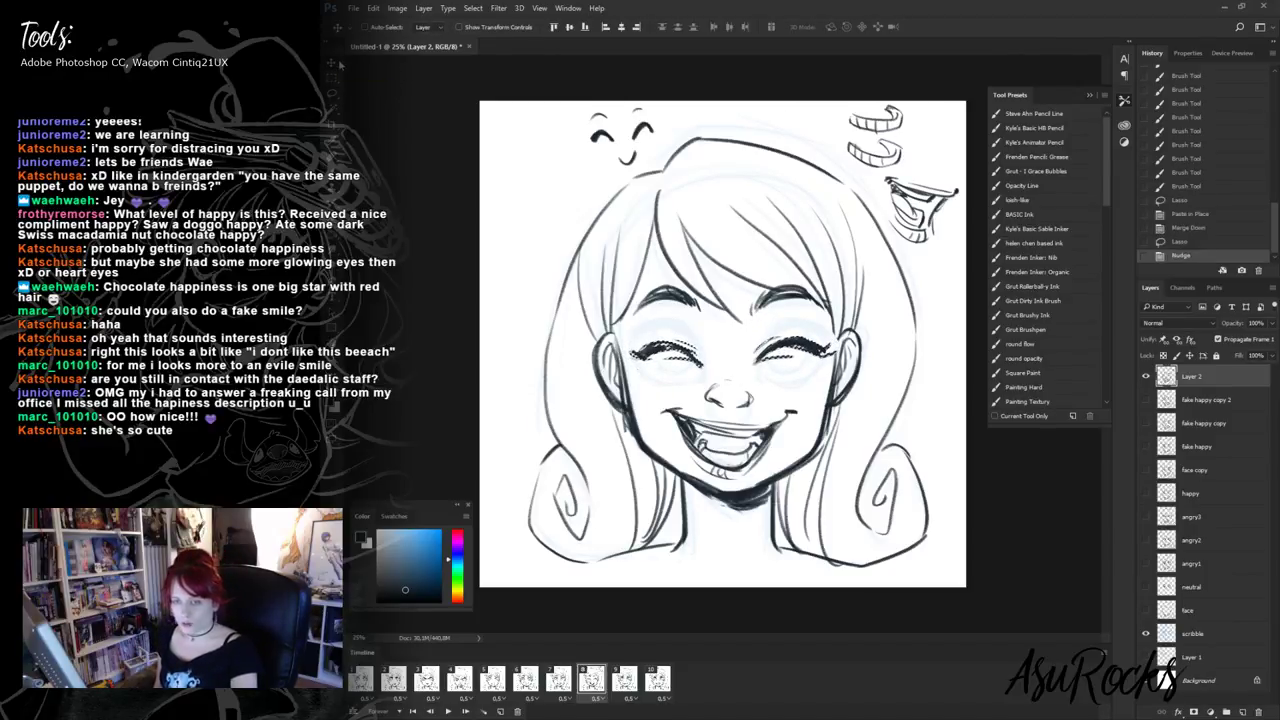
key("ctrl+t")
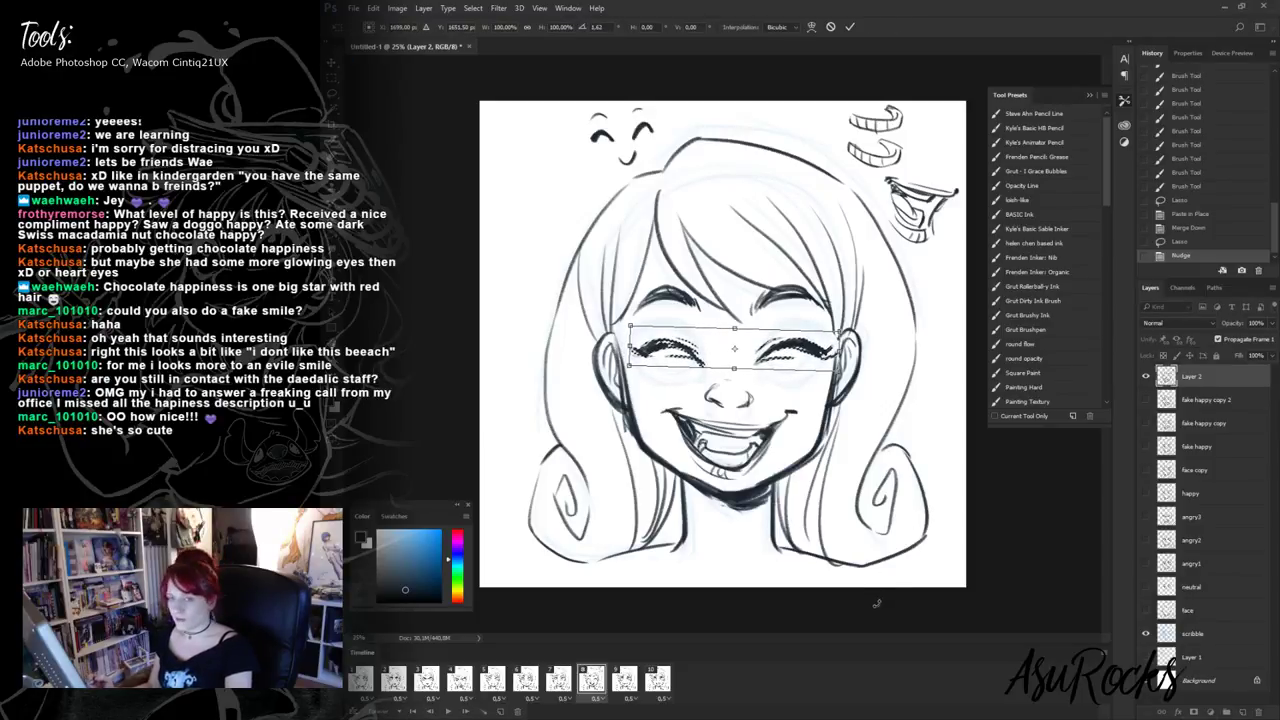
key("Return")
key("ctrl+d")
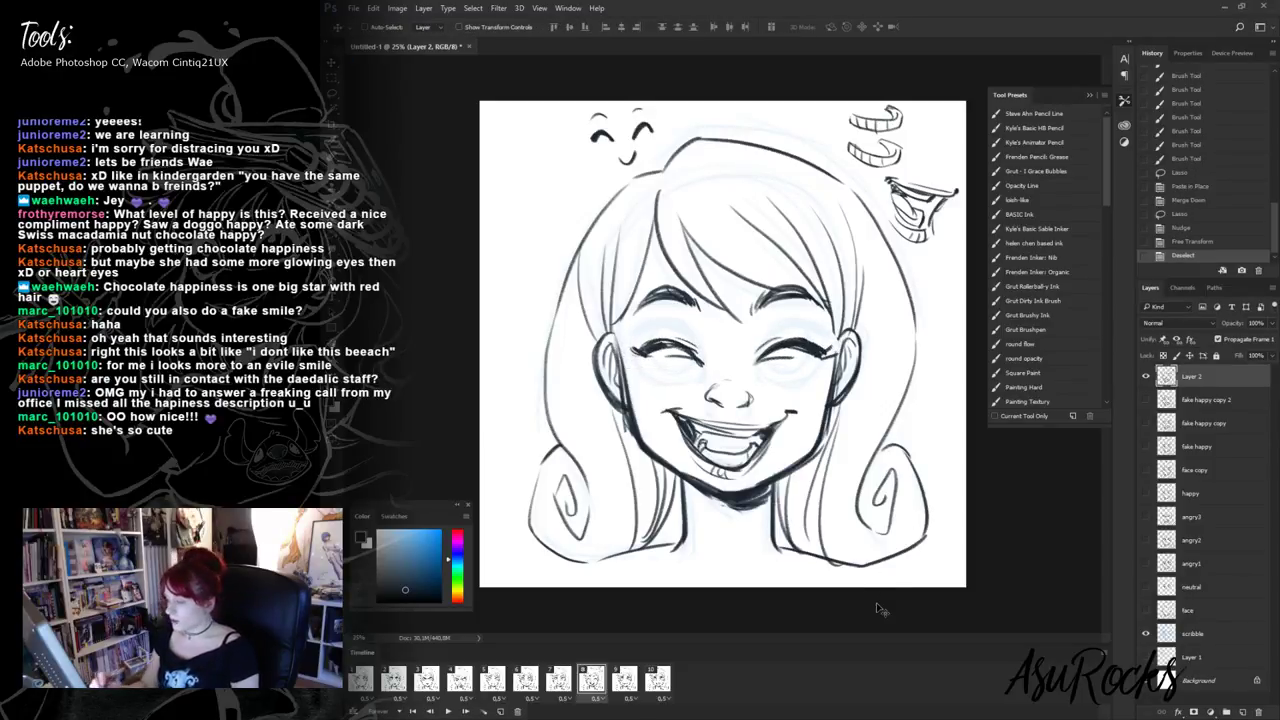
- Brush light smile creases under the outer corners of both closed eyes
key("b")
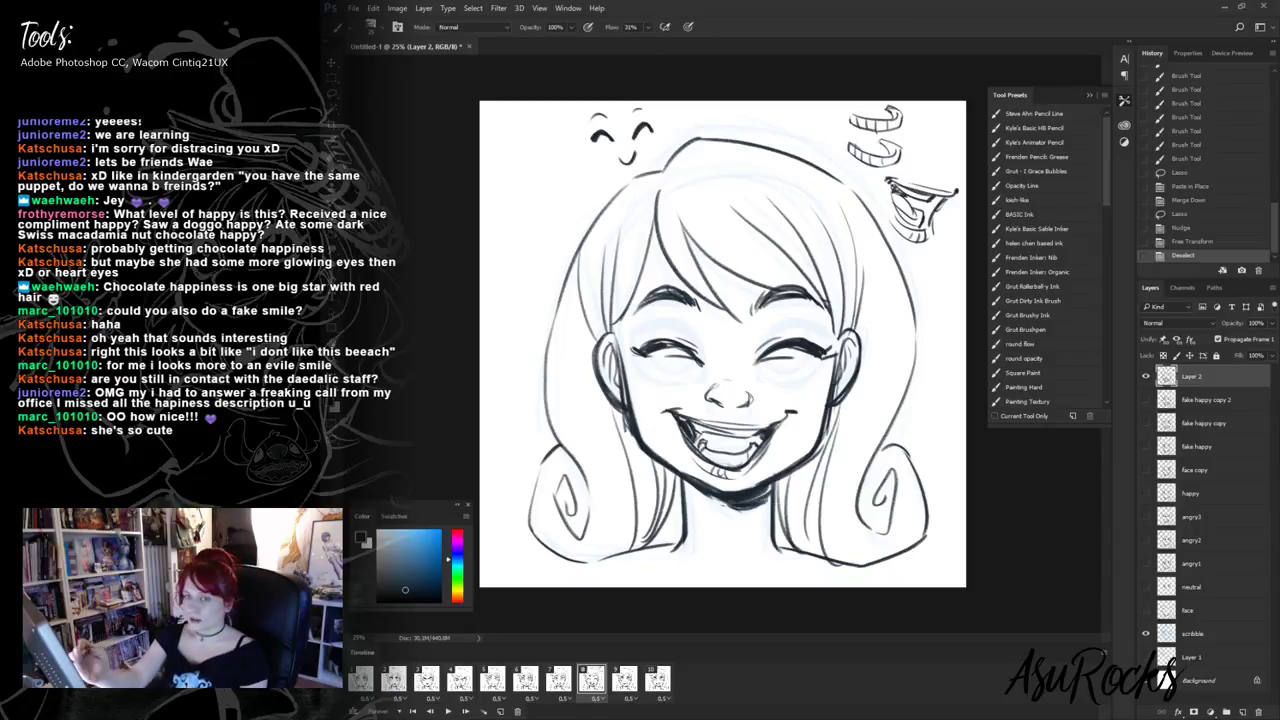
left_click_drag(634, 366, 656, 362)
left_click_drag(628, 376, 662, 364)
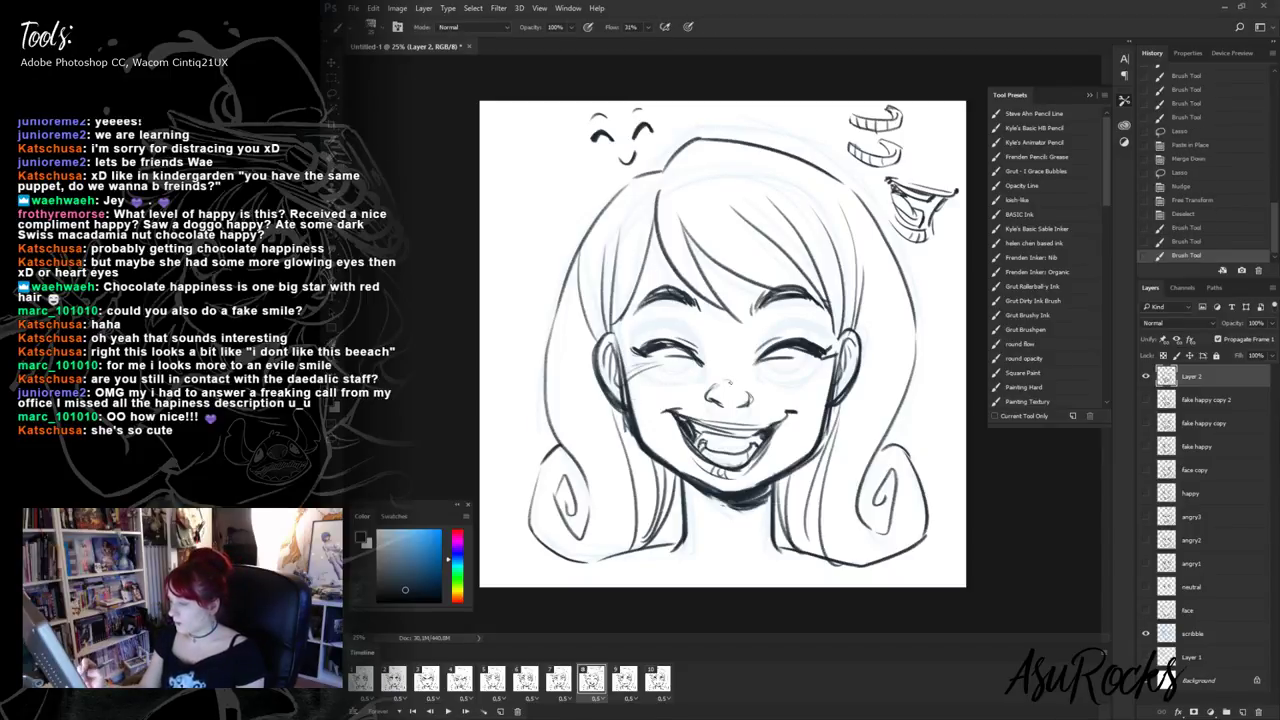
left_click_drag(786, 367, 850, 372)
left_click_drag(802, 370, 842, 382)
- Refine the face outline by redrawing one cheek and erasing stray lines along the other cheek and chin, and extend the outer end of one eyebrow
mouse_move(620, 338)
left_mouse_down()
mouse_move(614, 400)
mouse_move(642, 403)
mouse_move(636, 393)
mouse_move(640, 436)
left_mouse_up()
key("shift+alt+r")
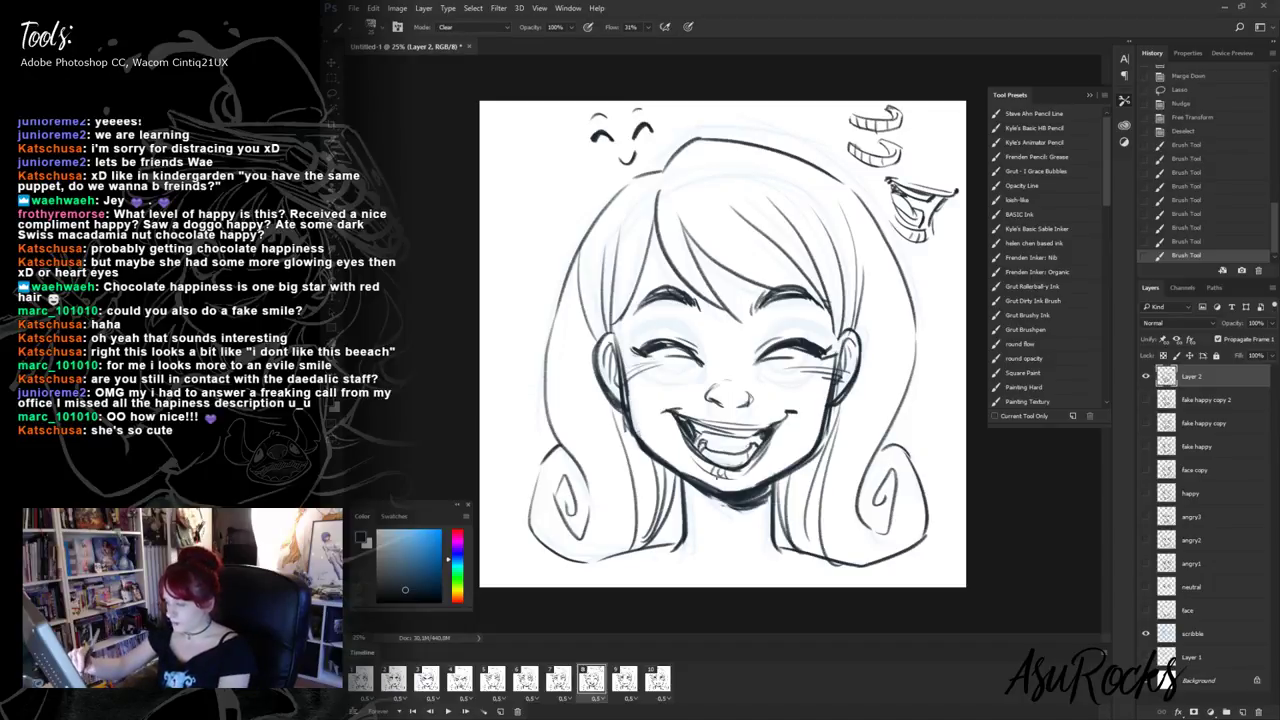
left_click_drag(826, 386, 818, 448)
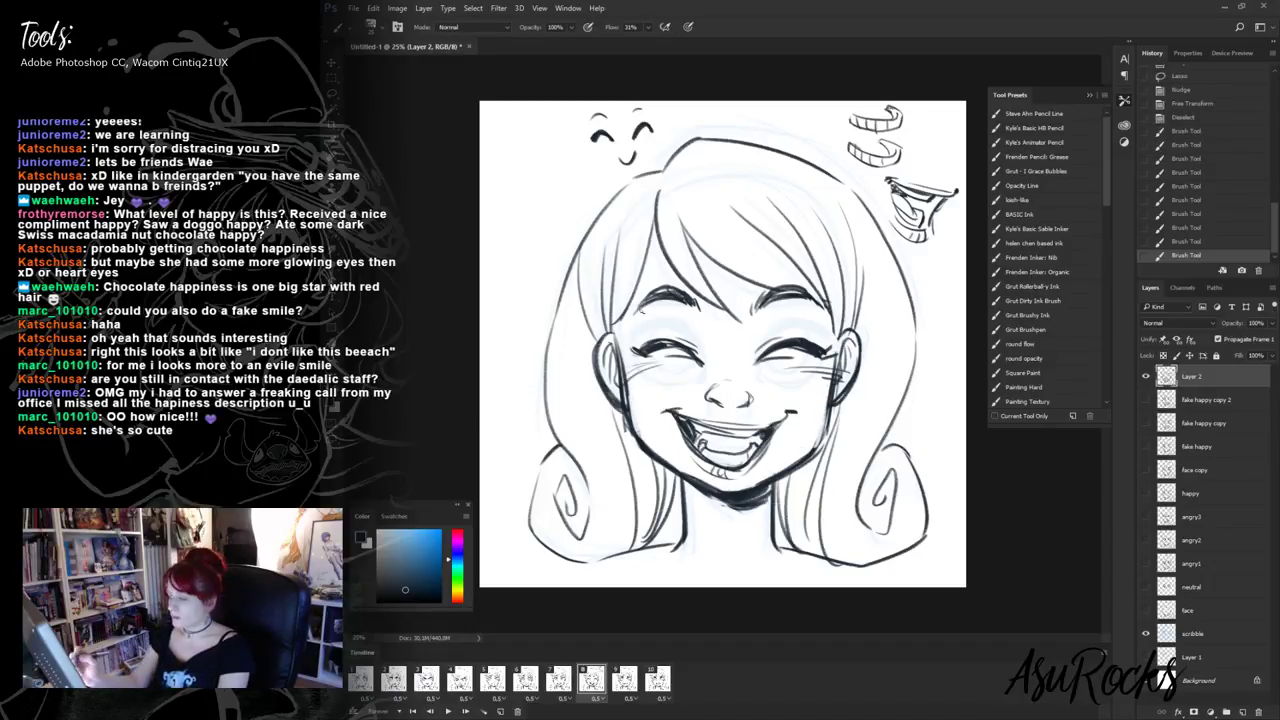
left_click_drag(652, 296, 630, 314)
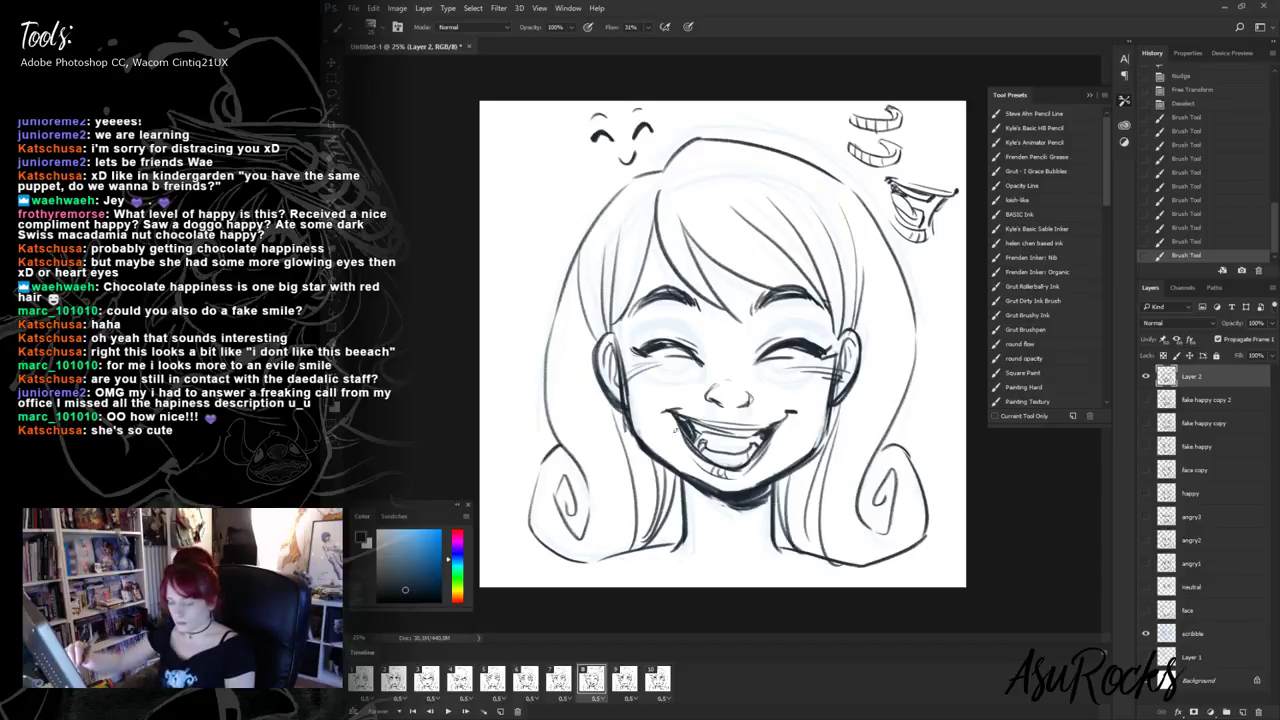
key("shift+alt+r")
left_click_drag(700, 479, 750, 494)
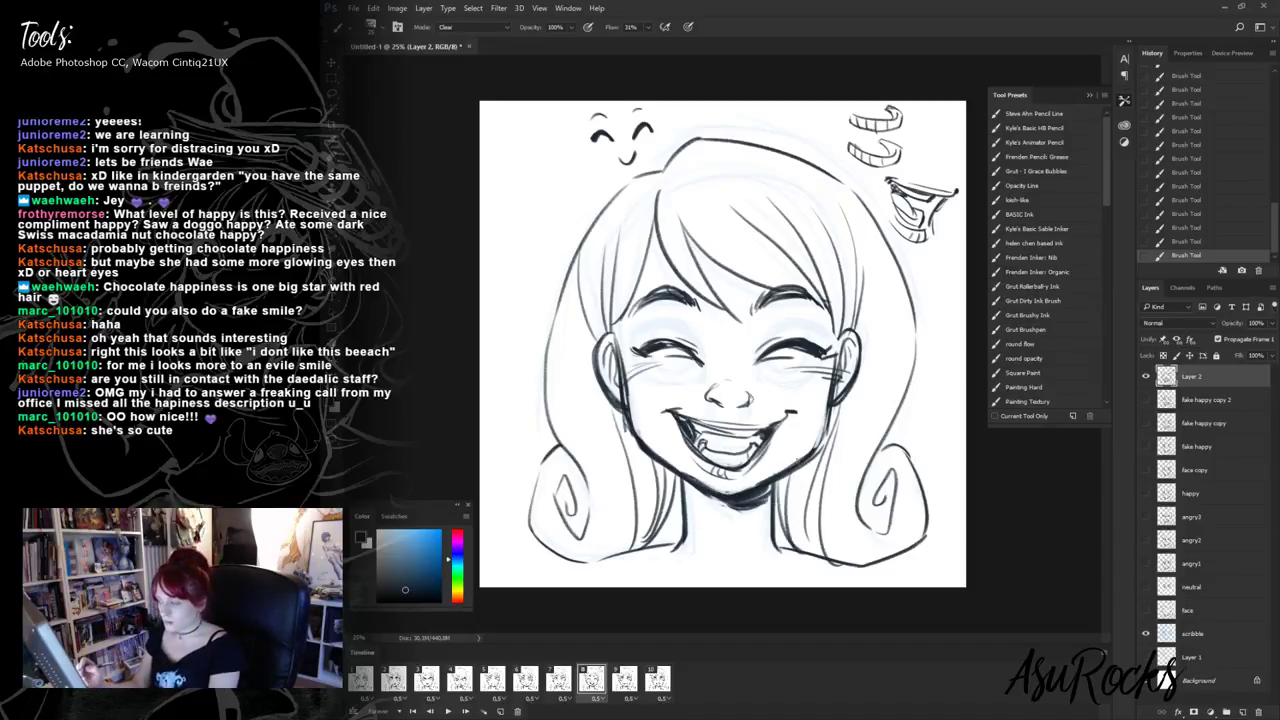
- Thicken the lash lines of both closed eyes, darken an eyebrow and deepen the shadow beneath the chin with the brush in Normal mode
key("shift+alt+n")
mouse_move(636, 348)
left_mouse_down()
mouse_move(678, 338)
mouse_move(697, 357)
mouse_move(686, 336)
mouse_move(636, 348)
left_mouse_up()
left_click_drag(770, 348, 812, 334)
mouse_move(800, 348)
left_mouse_down()
mouse_move(824, 334)
mouse_move(836, 344)
left_mouse_up()
left_click_drag(826, 352, 844, 346)
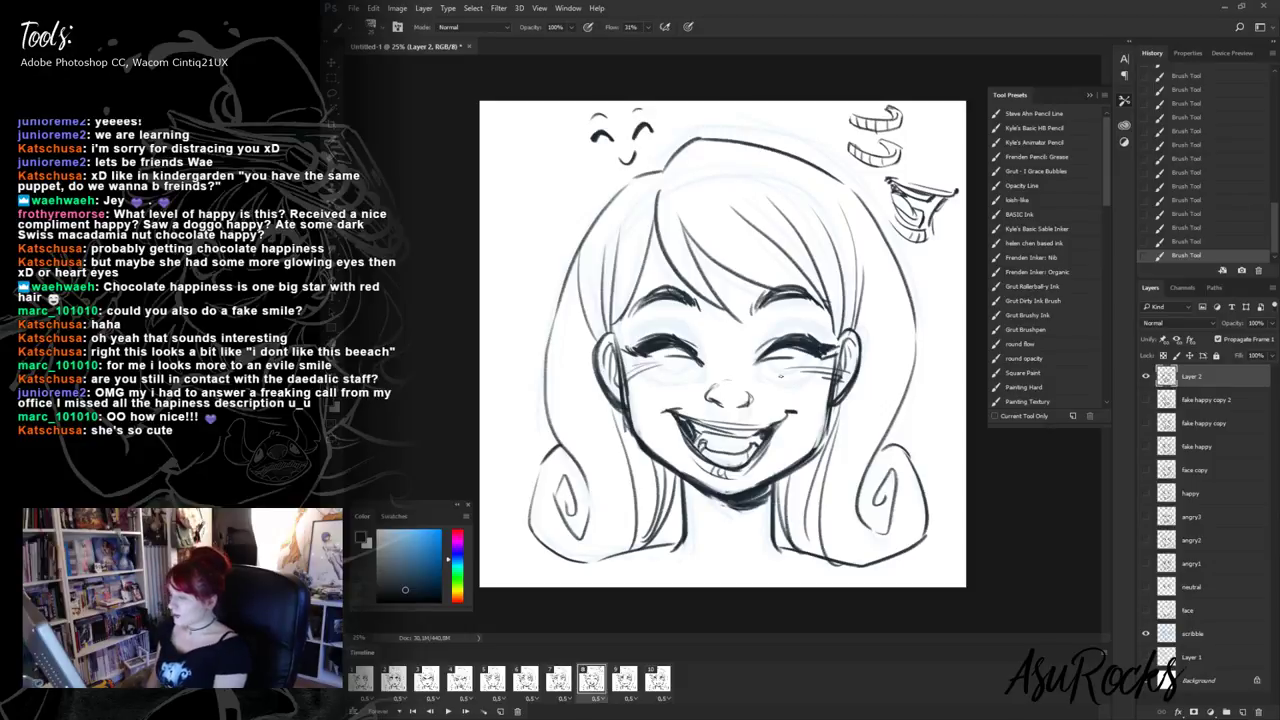
left_click_drag(780, 291, 825, 306)
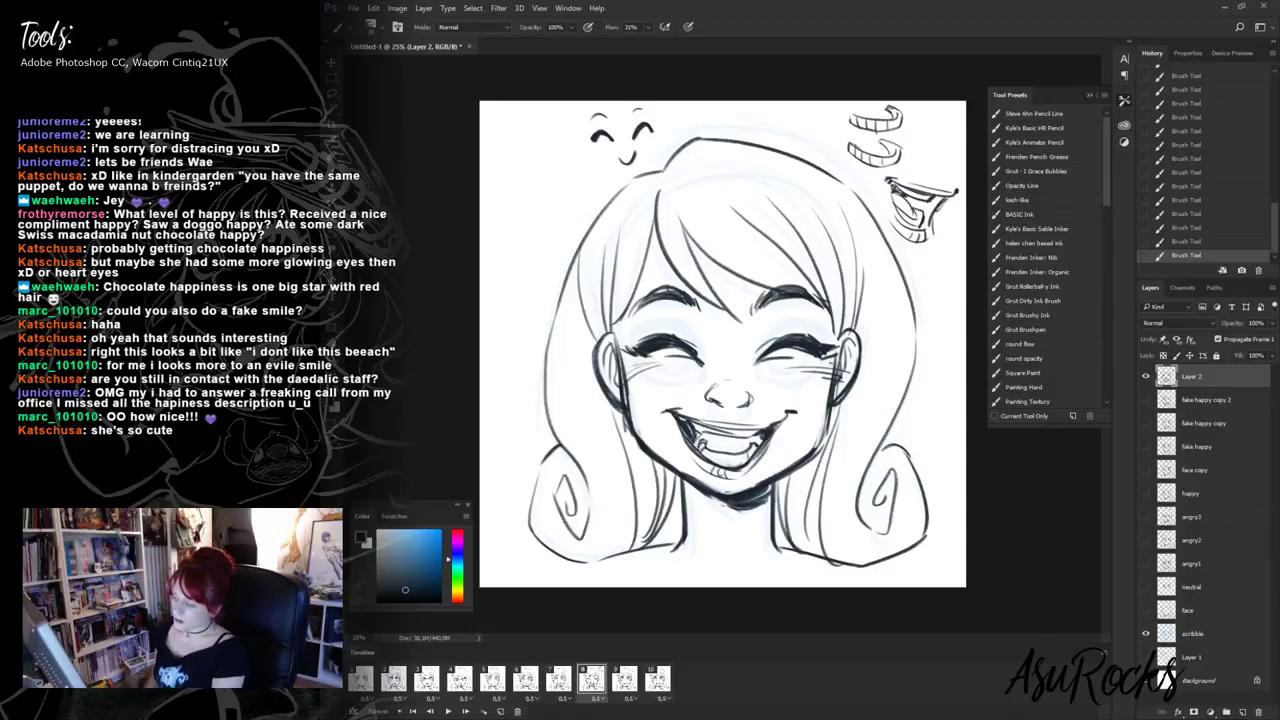
mouse_move(680, 478)
left_mouse_down()
mouse_move(682, 518)
mouse_move(770, 504)
left_mouse_up()
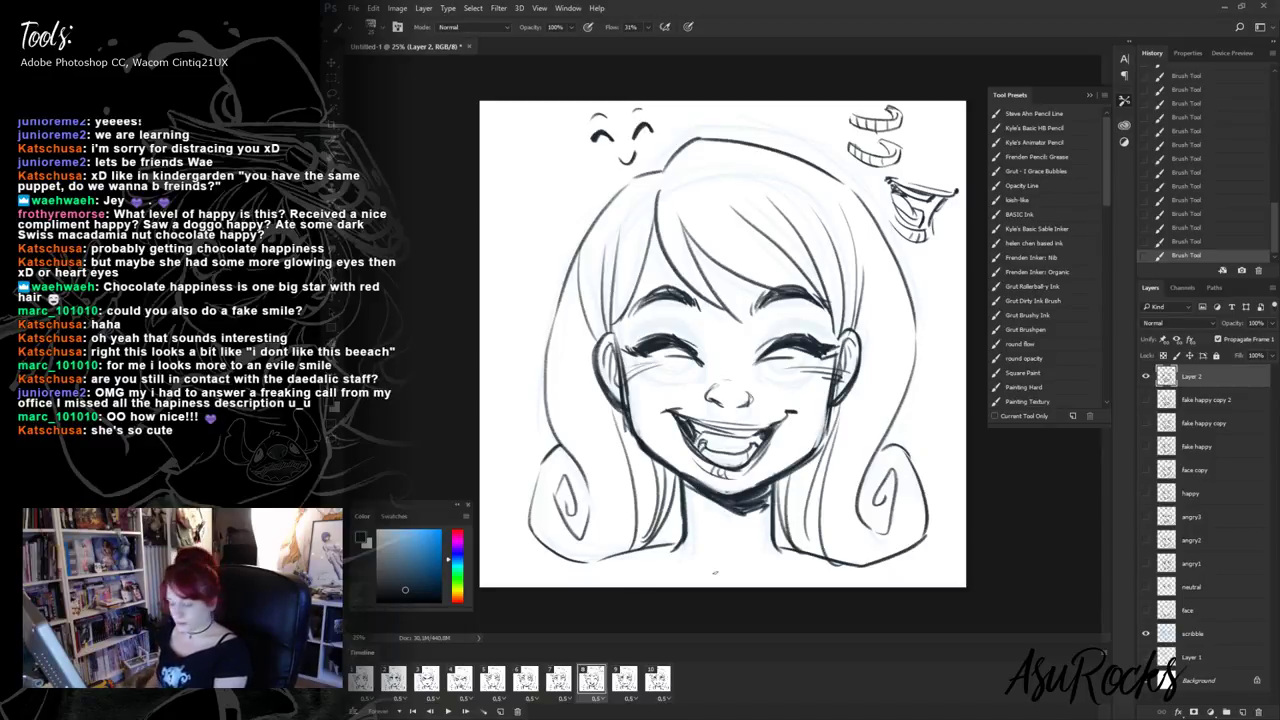
- Check frame 7 against frame 8 and duplicate frame 8 in the animation timeline
left_click(568, 680)
left_click(598, 682)
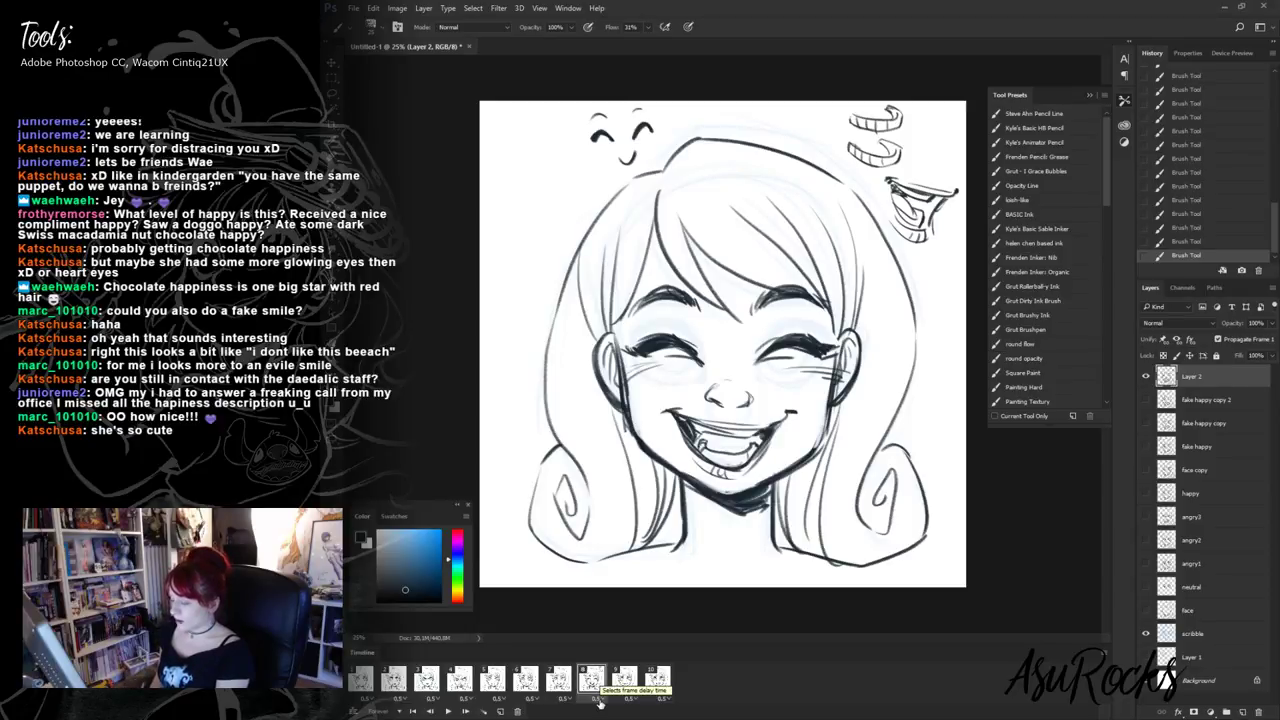
left_click(499, 711)
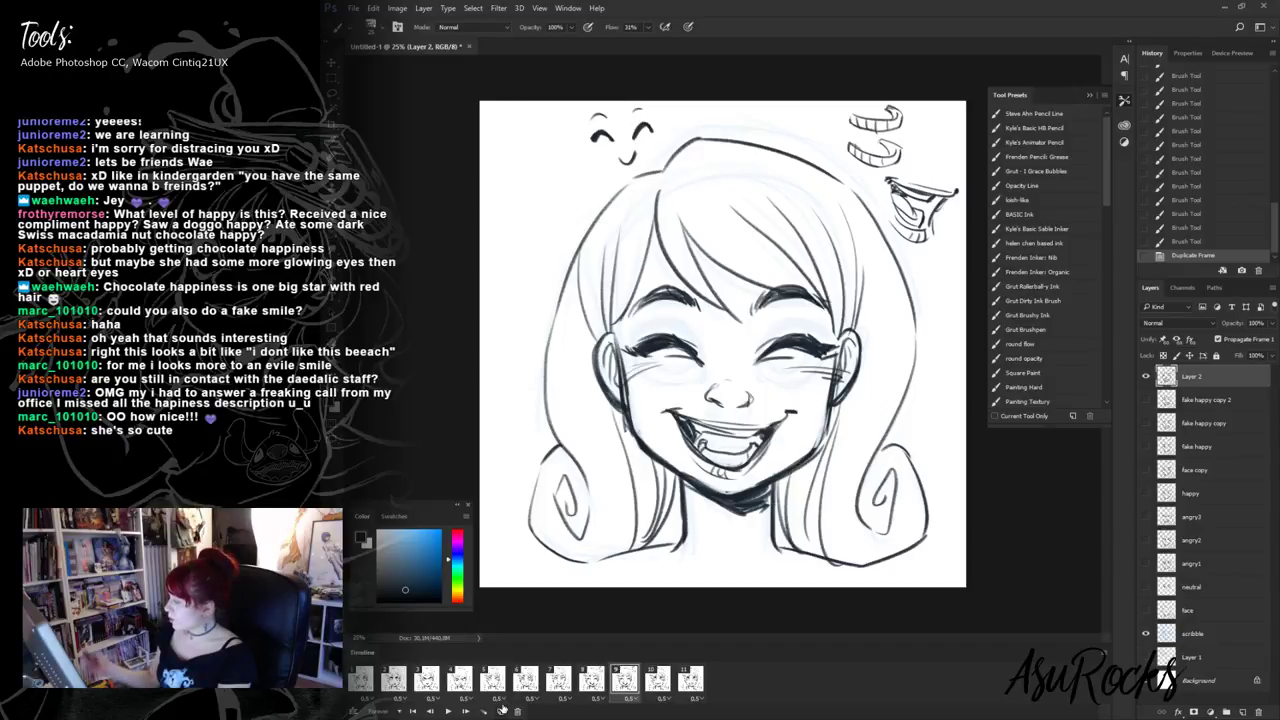
- In frame 9, hide Layer 2, check the fake happy copy layers one by one, and leave only the fake happy expression layer shown
left_click(1146, 376)
left_click(1146, 400)
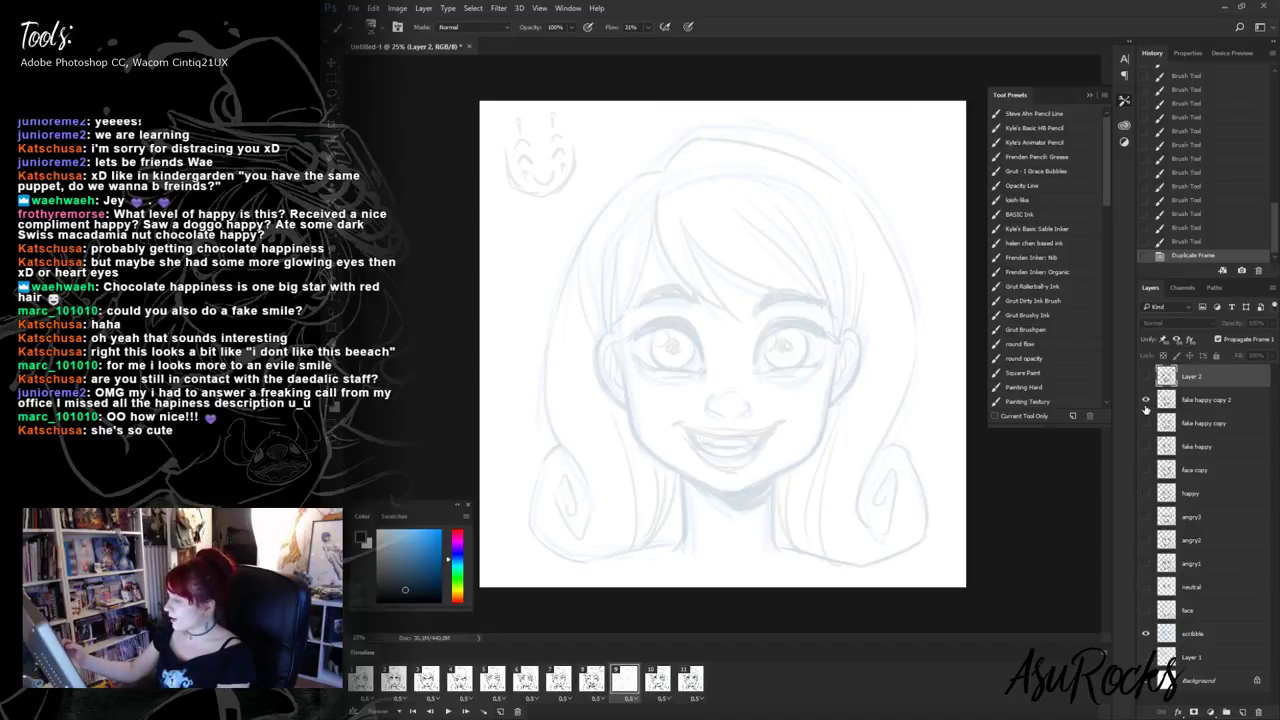
left_click(1146, 423)
left_click(1146, 400)
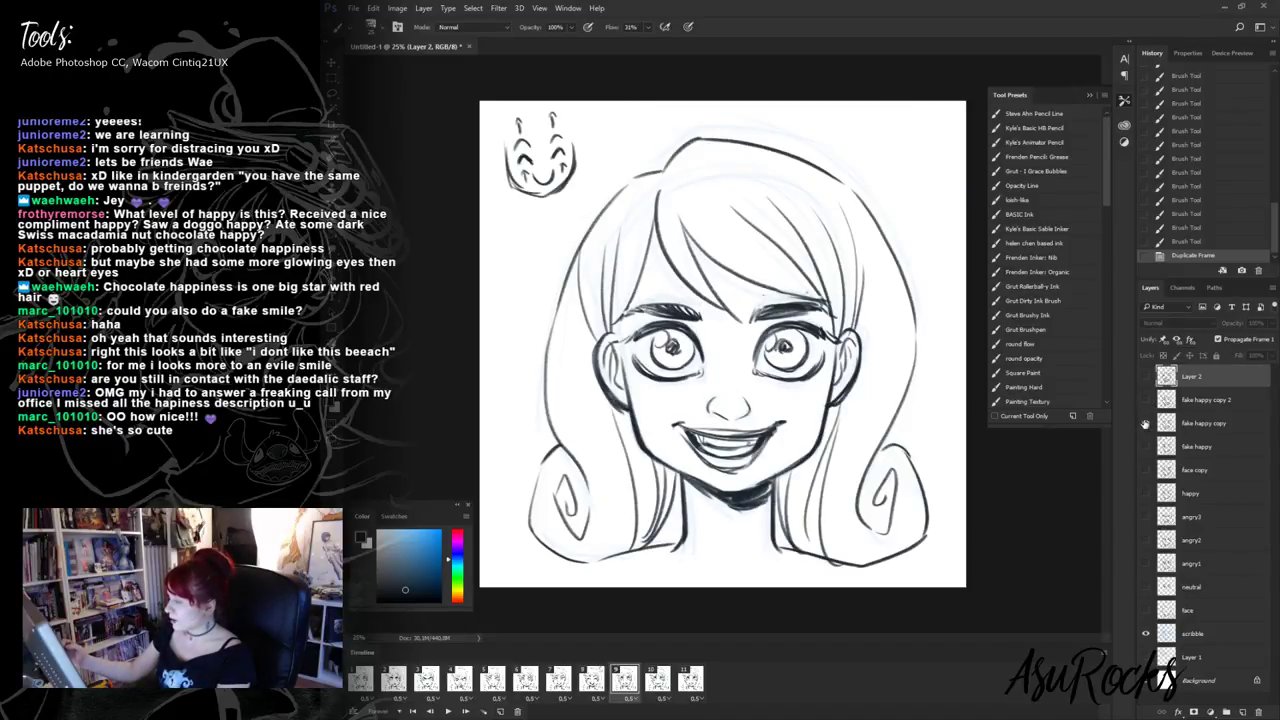
left_click(1146, 423)
left_click(1146, 446)
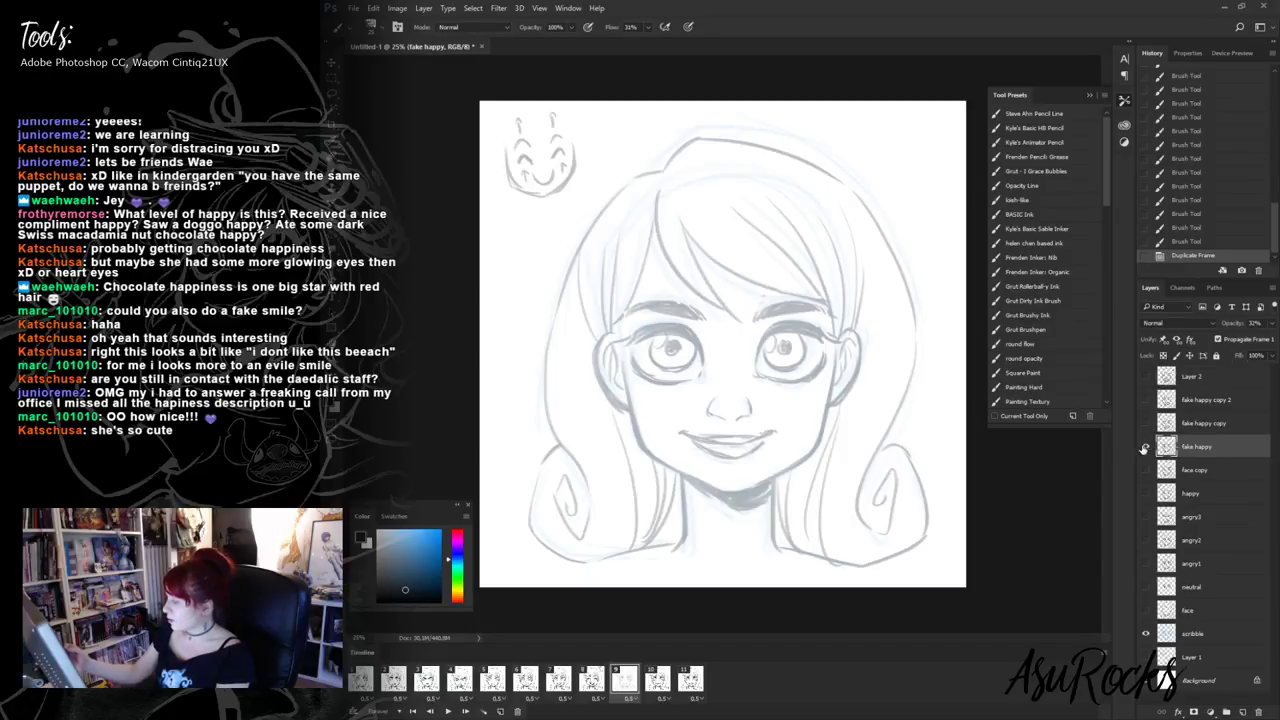
- Lower the fake happy layer's opacity to about 16% and add a new layer above Layer 2
left_click(1230, 446)
left_click(1272, 323)
left_click_drag(1233, 341, 1220, 341)
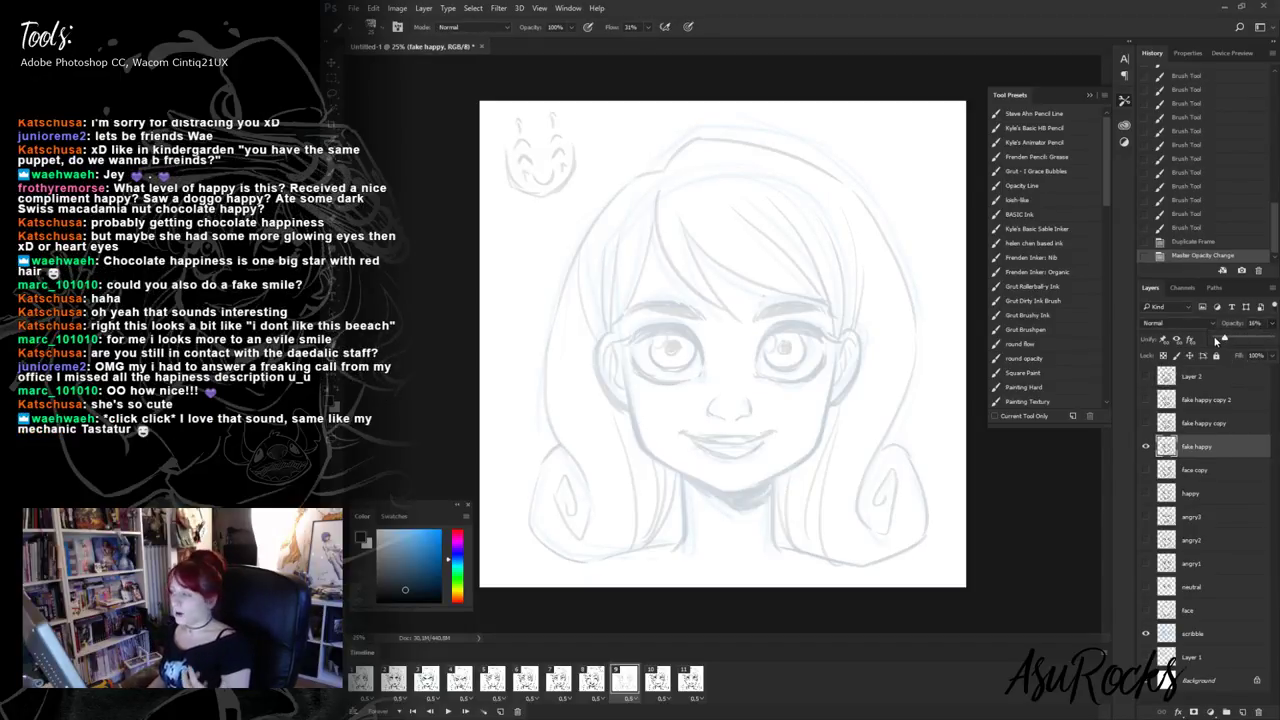
left_click(1219, 384)
left_click(1243, 711)
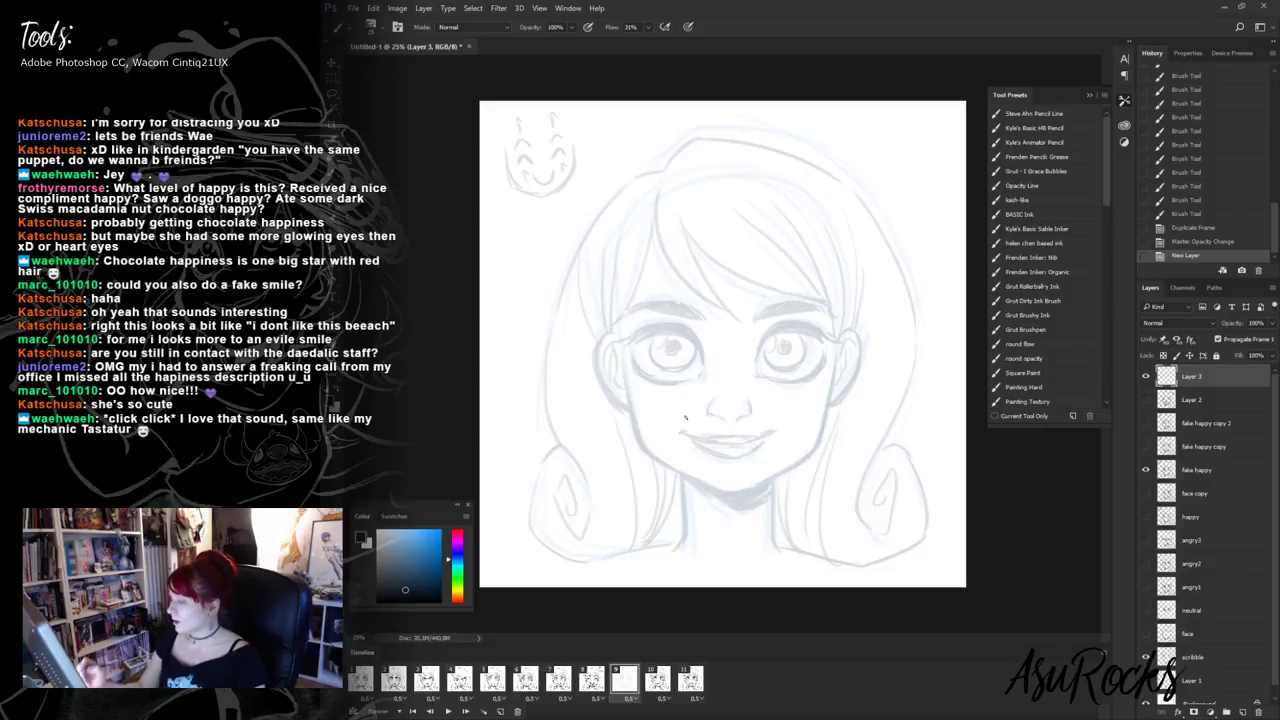
- Draw closed, downward-curving eyelids with thick dark lashes over both eyes in frame 9, checking frame 8 for comparison
mouse_move(640, 358)
left_mouse_down()
mouse_move(704, 364)
mouse_move(662, 364)
left_mouse_up()
left_click_drag(674, 364, 698, 364)
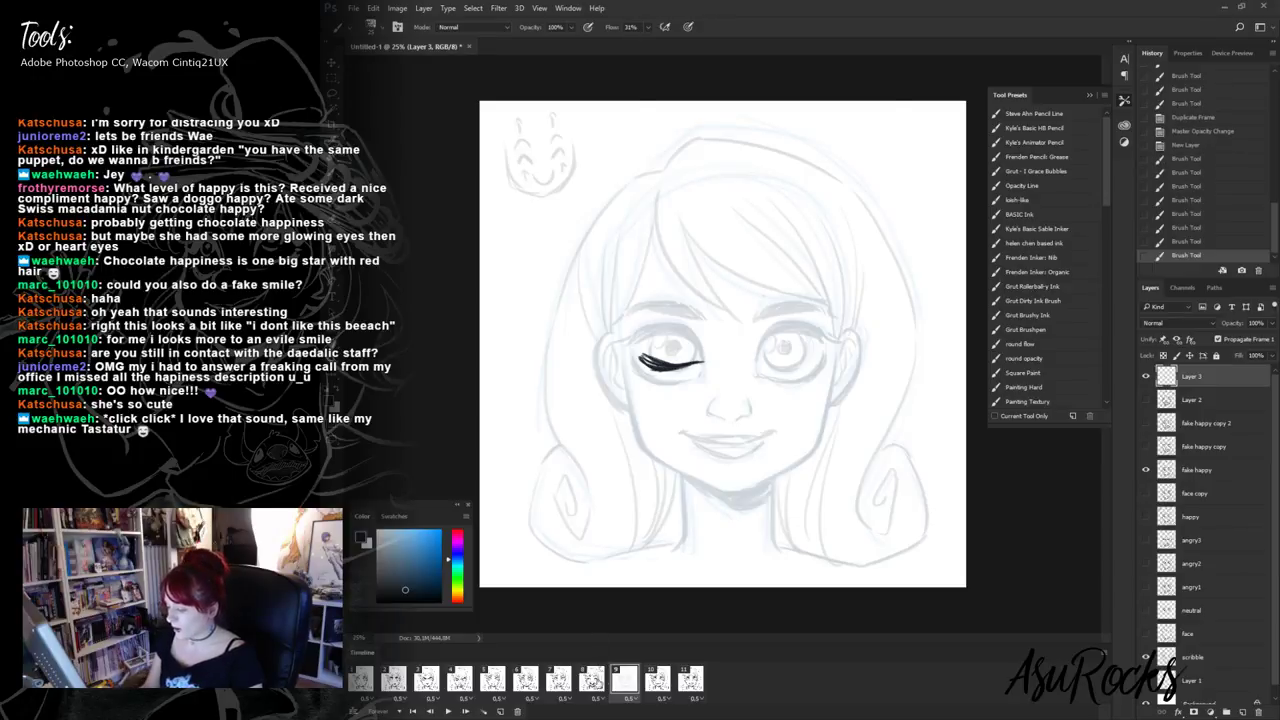
left_click(592, 680)
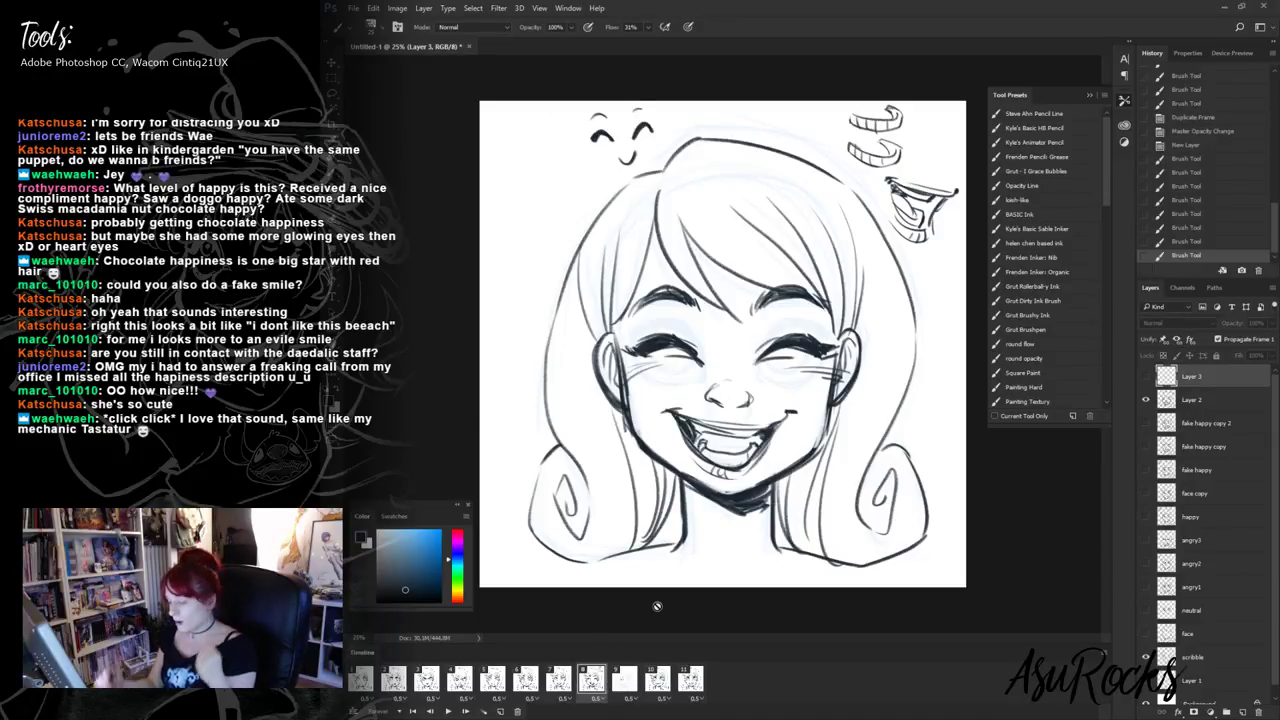
left_click(624, 686)
mouse_move(660, 366)
left_mouse_down()
mouse_move(627, 362)
mouse_move(782, 366)
mouse_move(834, 347)
left_mouse_up()
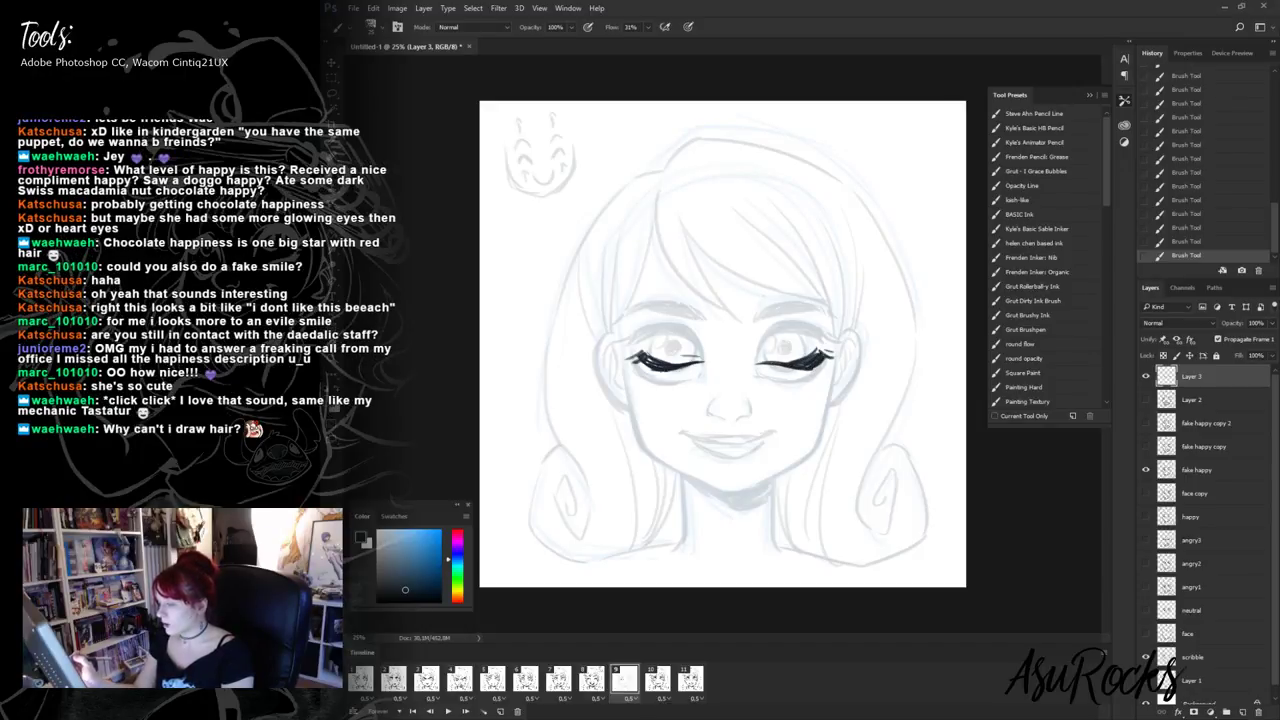
left_click_drag(758, 362, 802, 359)
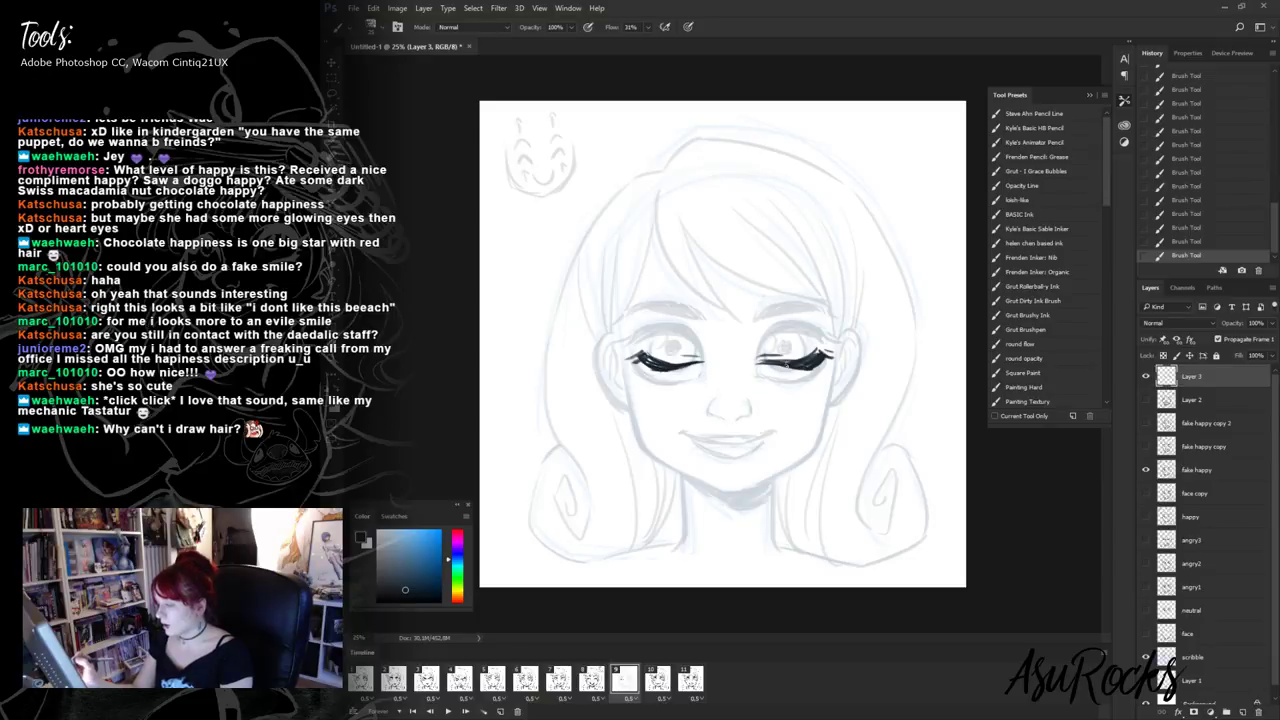
mouse_move(668, 418)
left_mouse_down()
mouse_move(726, 439)
mouse_move(766, 432)
left_mouse_up()
key("ctrl+alt+z")
key("ctrl+alt+z")
key("ctrl+alt+z")
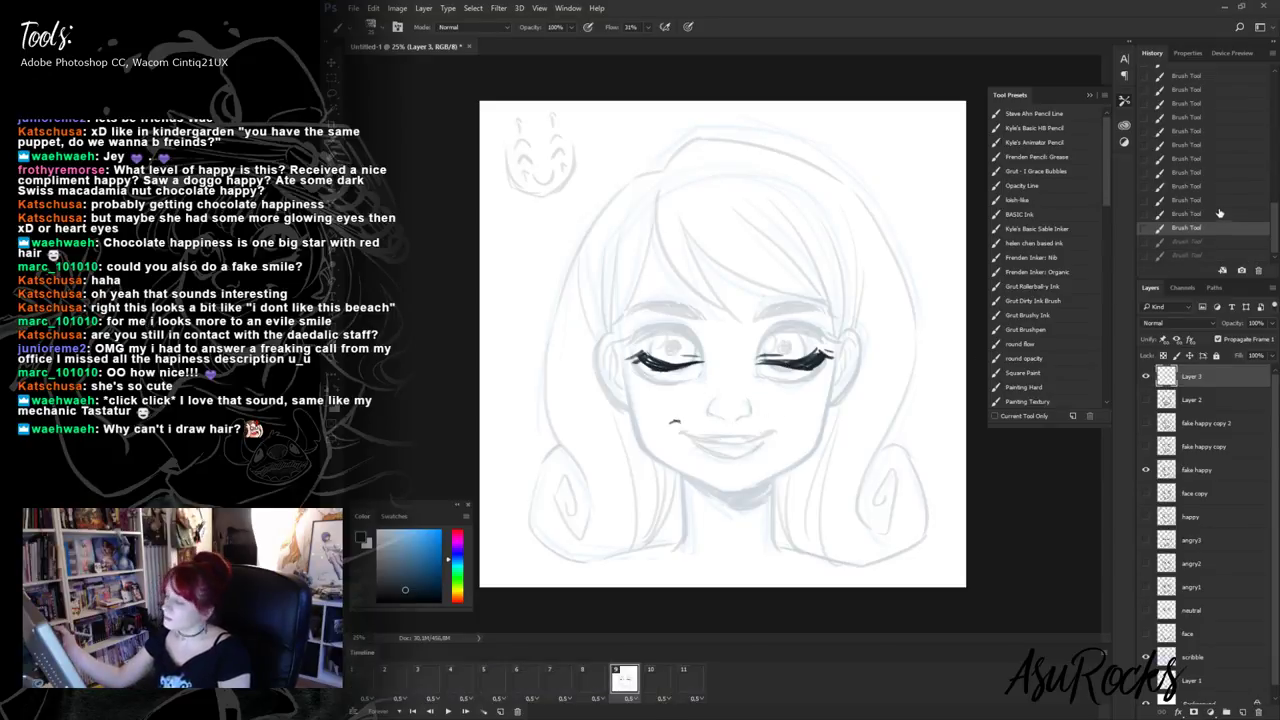
- Draw a wide smile with a lower lip line, plus the face outline from one temple down to the chin
mouse_move(670, 426)
left_mouse_down()
mouse_move(761, 436)
mouse_move(781, 420)
mouse_move(728, 455)
mouse_move(774, 434)
left_mouse_up()
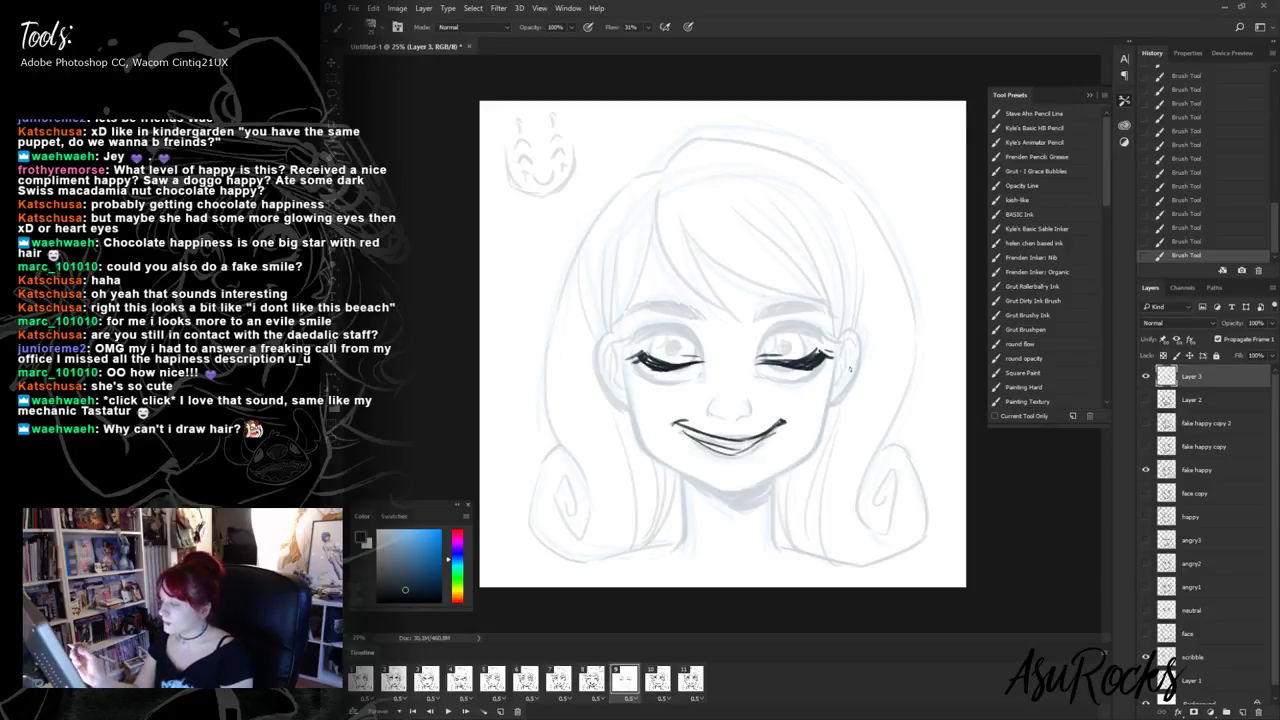
mouse_move(616, 340)
left_mouse_down()
mouse_move(632, 430)
mouse_move(718, 490)
mouse_move(772, 474)
mouse_move(756, 484)
left_mouse_up()
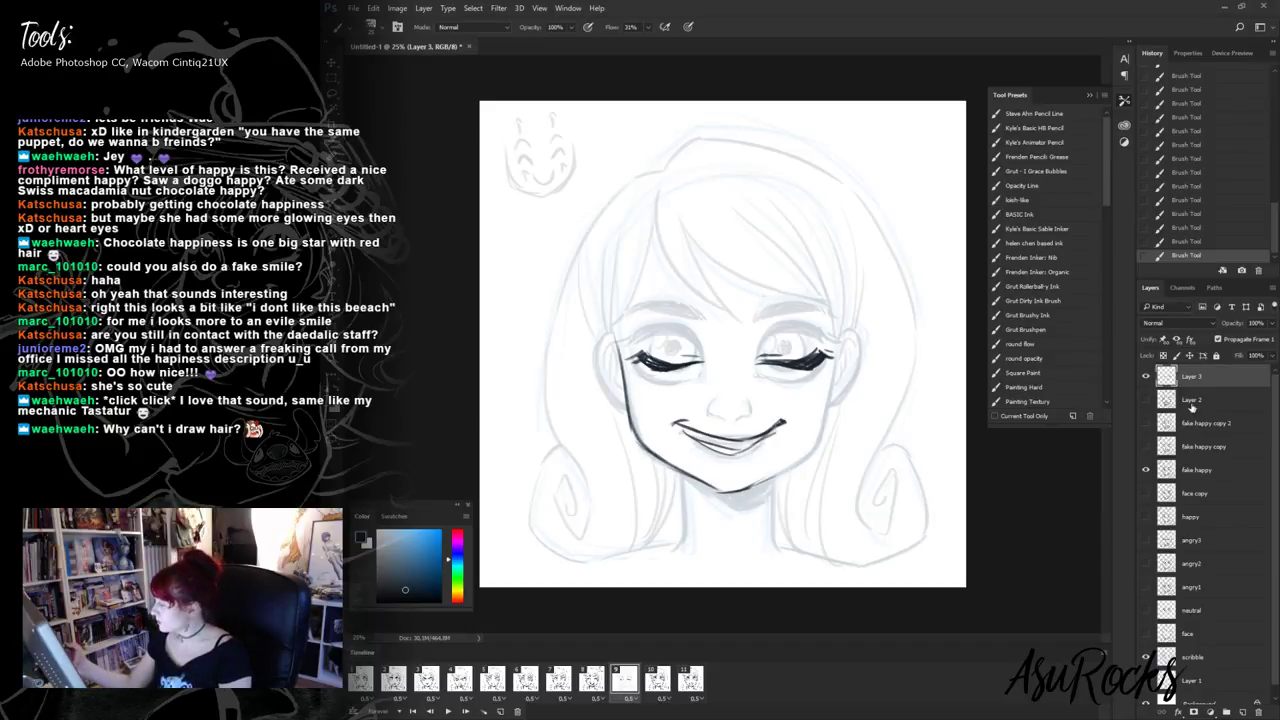
- Hide the fake happy layer and draw both dark eyebrows on Layer 3, extending their outer ends
left_click(1213, 469)
left_click(1146, 470)
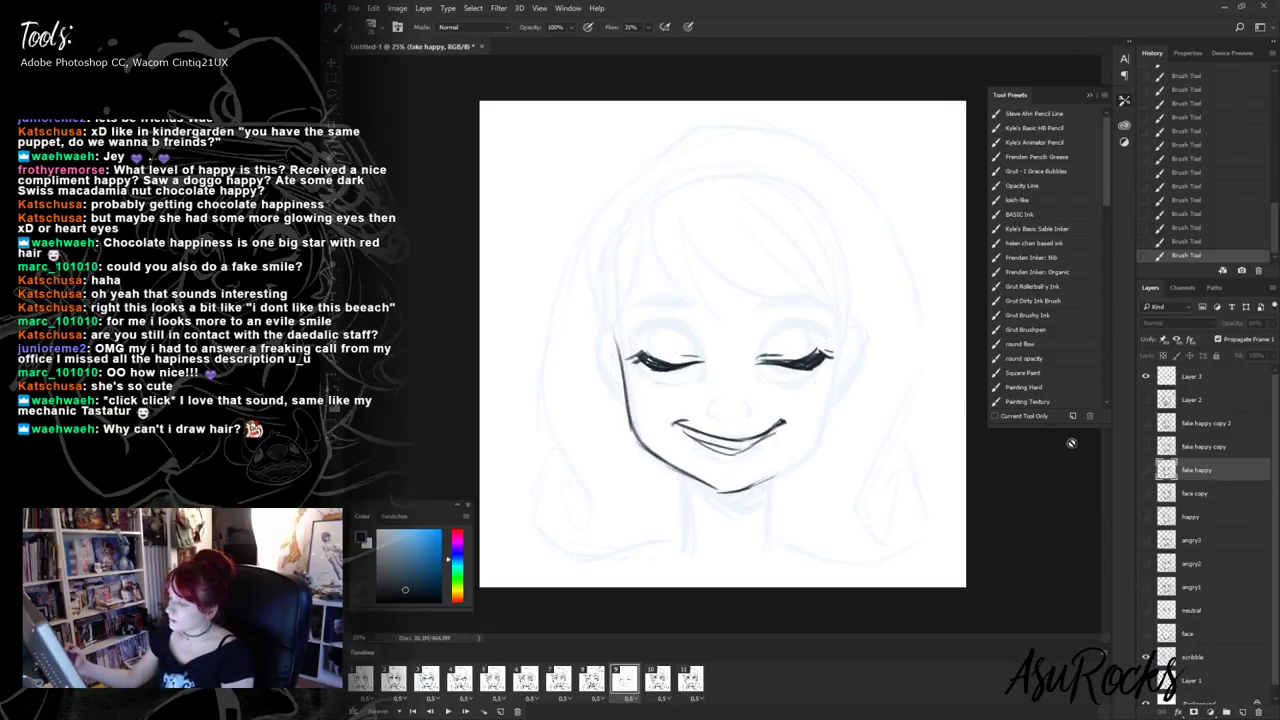
left_click(1217, 379)
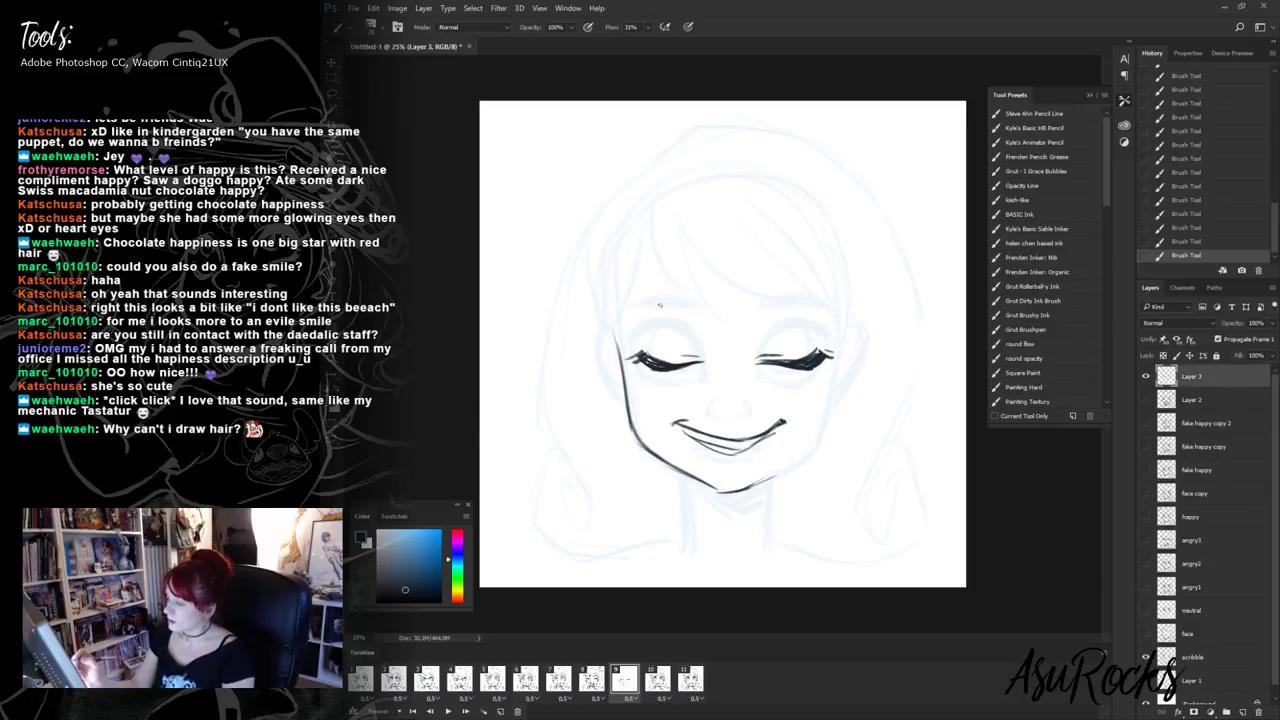
left_click_drag(634, 318, 812, 319)
left_click_drag(778, 314, 824, 322)
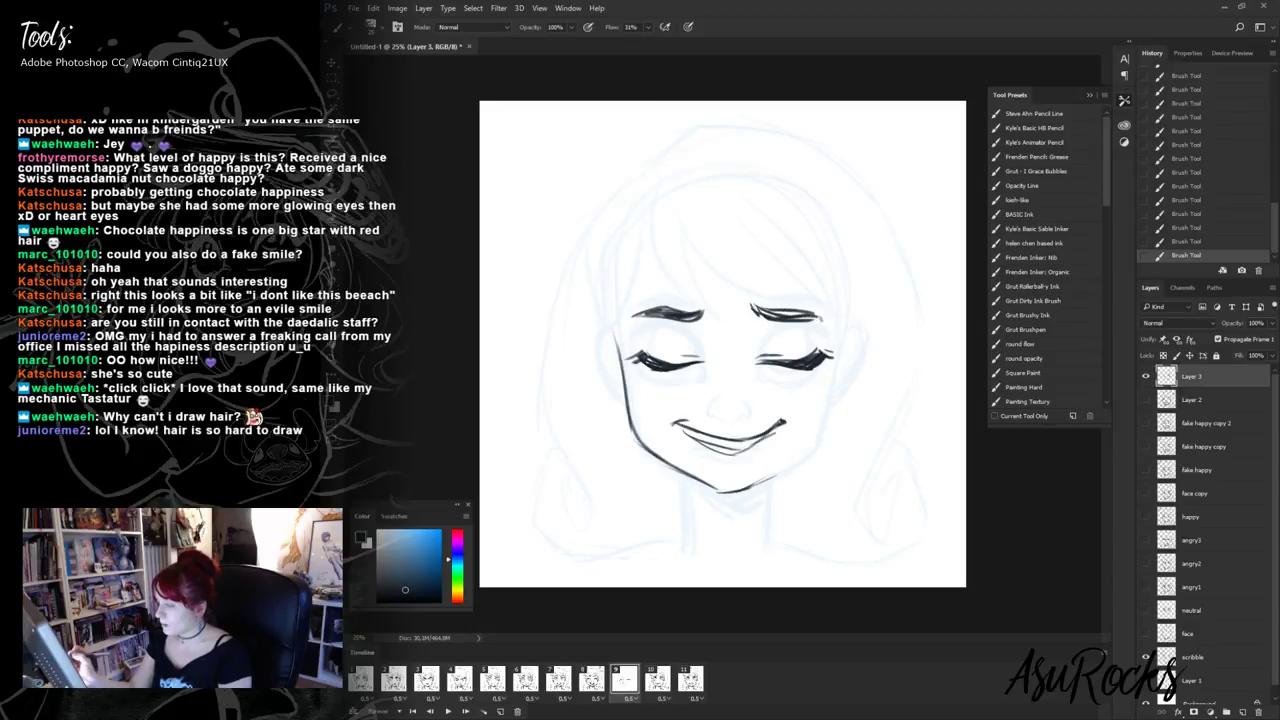
key("ctrl+minus")
key("ctrl+plus")
key("alt+shift+r")
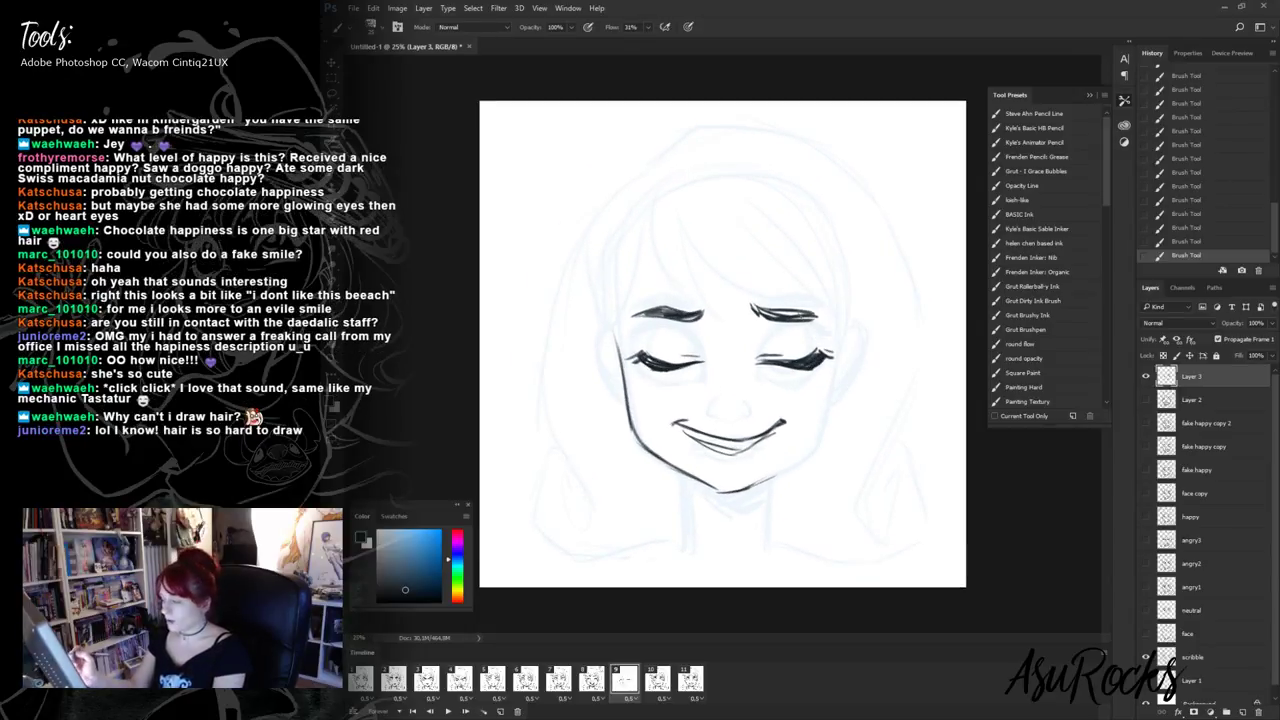
left_click_drag(776, 318, 829, 322)
key("shift+alt+n")
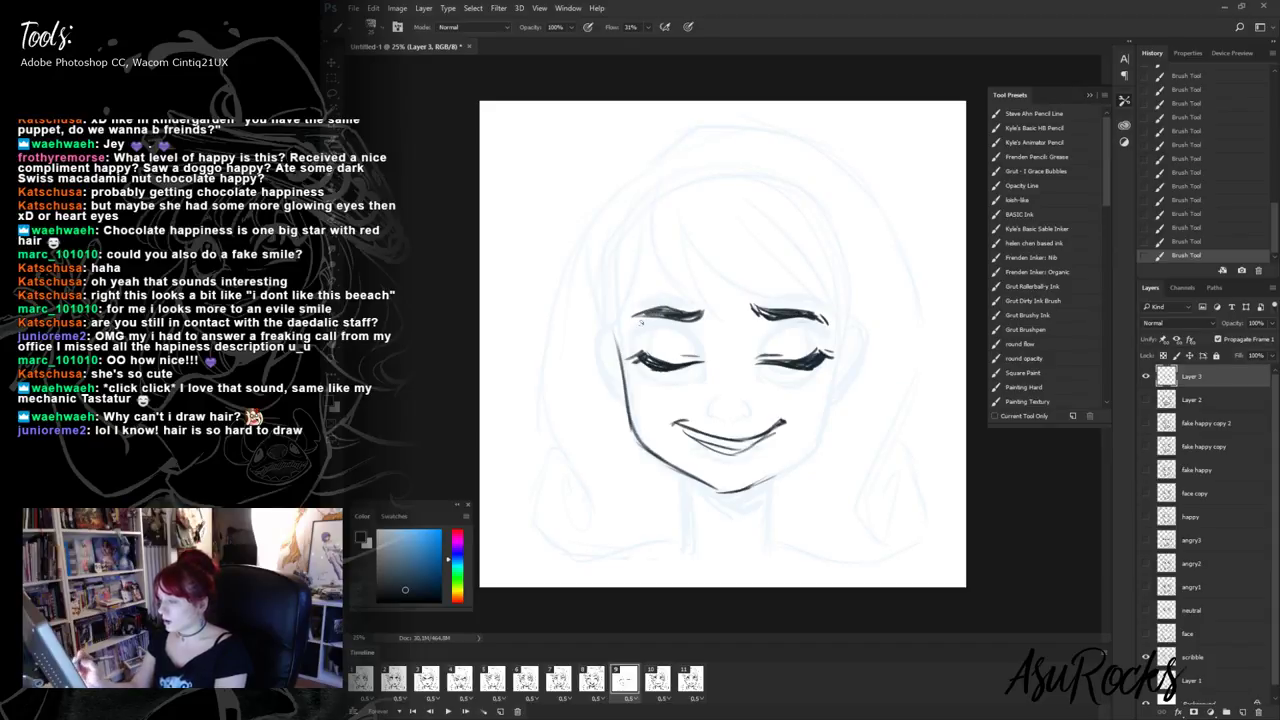
left_click_drag(630, 314, 648, 312)
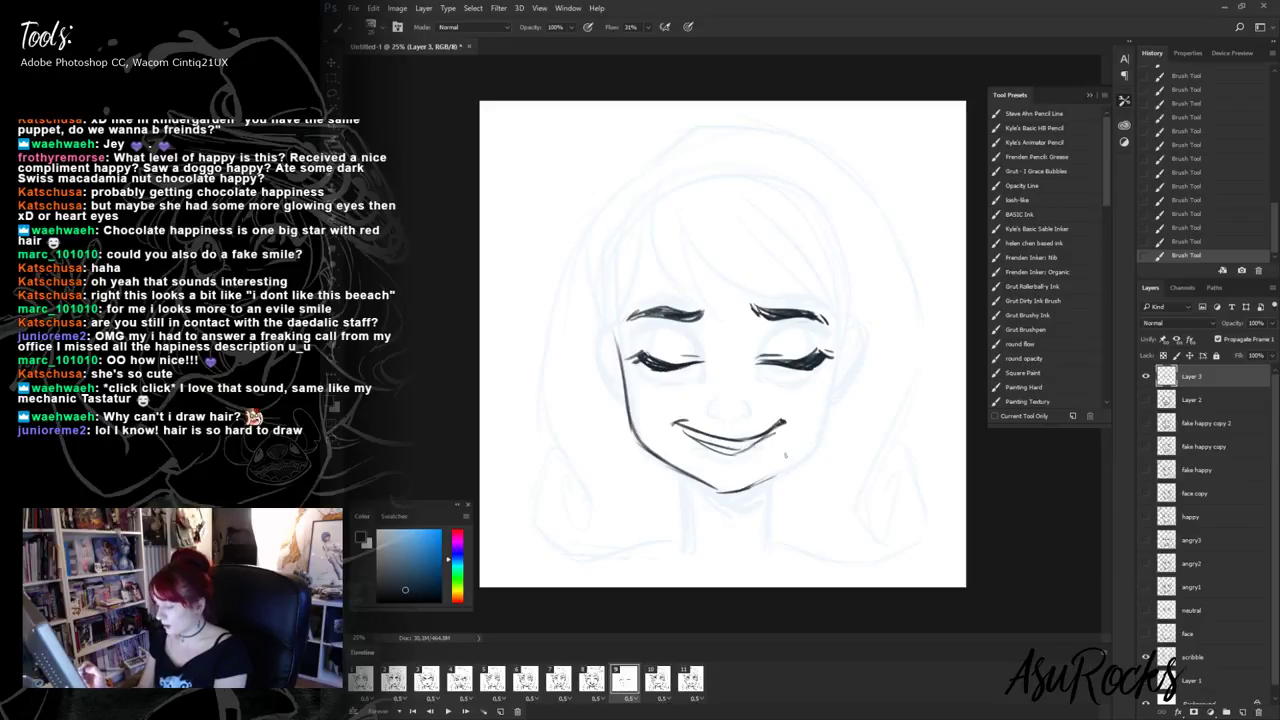
- Add the inner lip and teeth lines to the smile and sketch the nose above it
mouse_move(686, 427)
left_mouse_down()
mouse_move(746, 437)
mouse_move(786, 418)
mouse_move(764, 434)
left_mouse_up()
left_click_drag(760, 433, 776, 425)
mouse_move(676, 418)
left_mouse_down()
mouse_move(724, 446)
mouse_move(748, 434)
mouse_move(708, 414)
mouse_move(752, 416)
mouse_move(736, 419)
left_mouse_up()
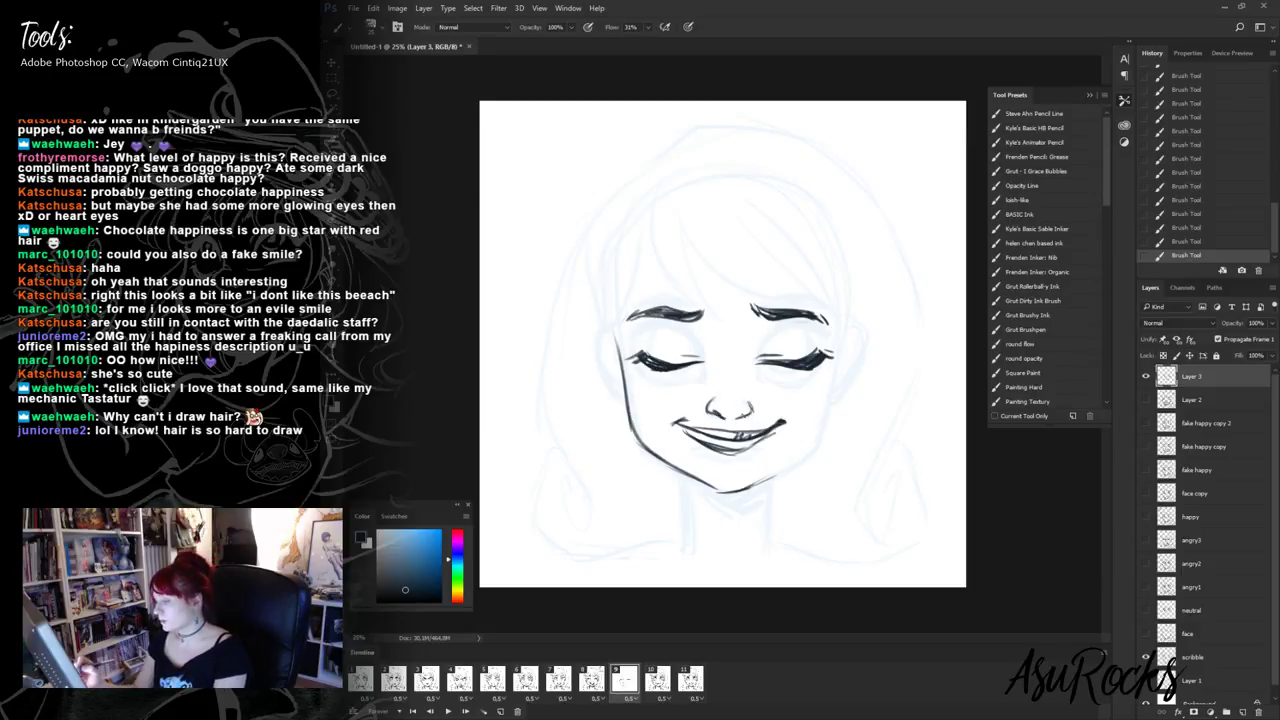
- Draw the missing cheek and jaw down to the chin, and strengthen the outline on both sides of the face
mouse_move(846, 332)
left_mouse_down()
mouse_move(835, 401)
mouse_move(840, 368)
left_mouse_up()
left_click_drag(842, 366, 824, 438)
mouse_move(772, 470)
left_mouse_down()
mouse_move(826, 434)
mouse_move(758, 480)
left_mouse_up()
left_click_drag(818, 446, 718, 494)
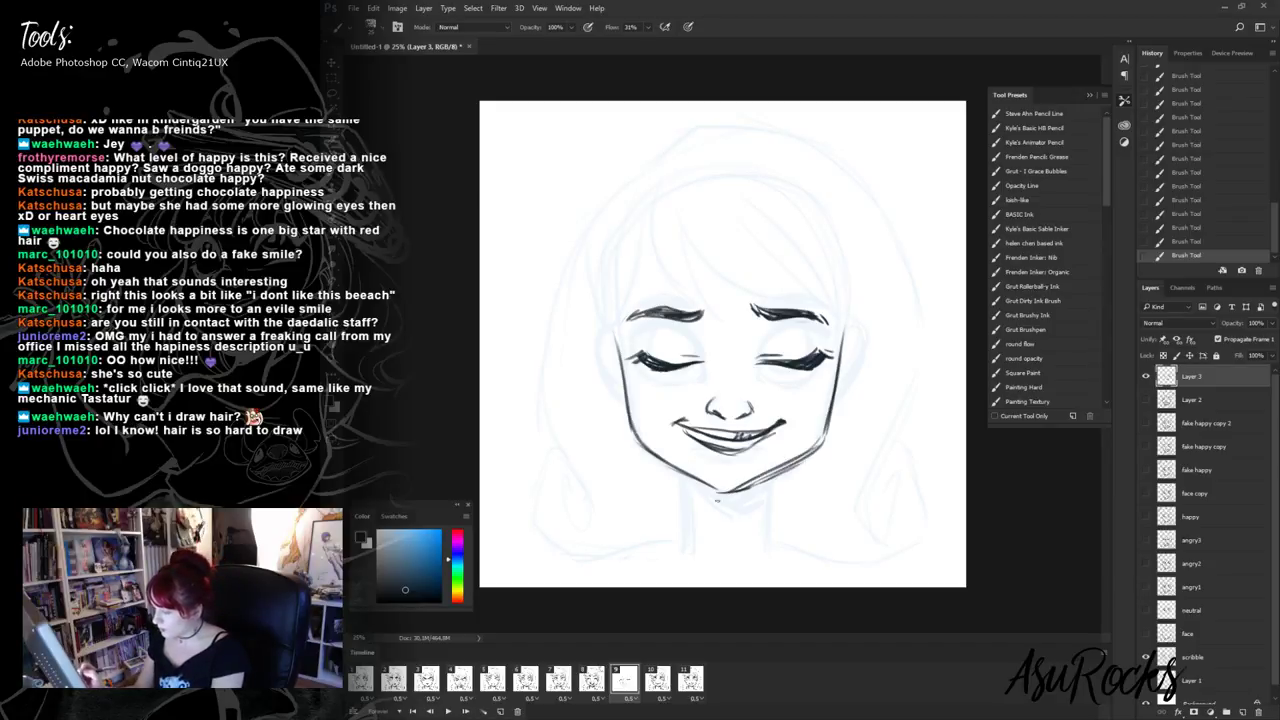
mouse_move(620, 366)
left_mouse_down()
mouse_move(632, 424)
mouse_move(716, 488)
left_mouse_up()
mouse_move(666, 466)
left_mouse_down()
mouse_move(714, 491)
mouse_move(826, 444)
left_mouse_up()
key("shift+alt+r")
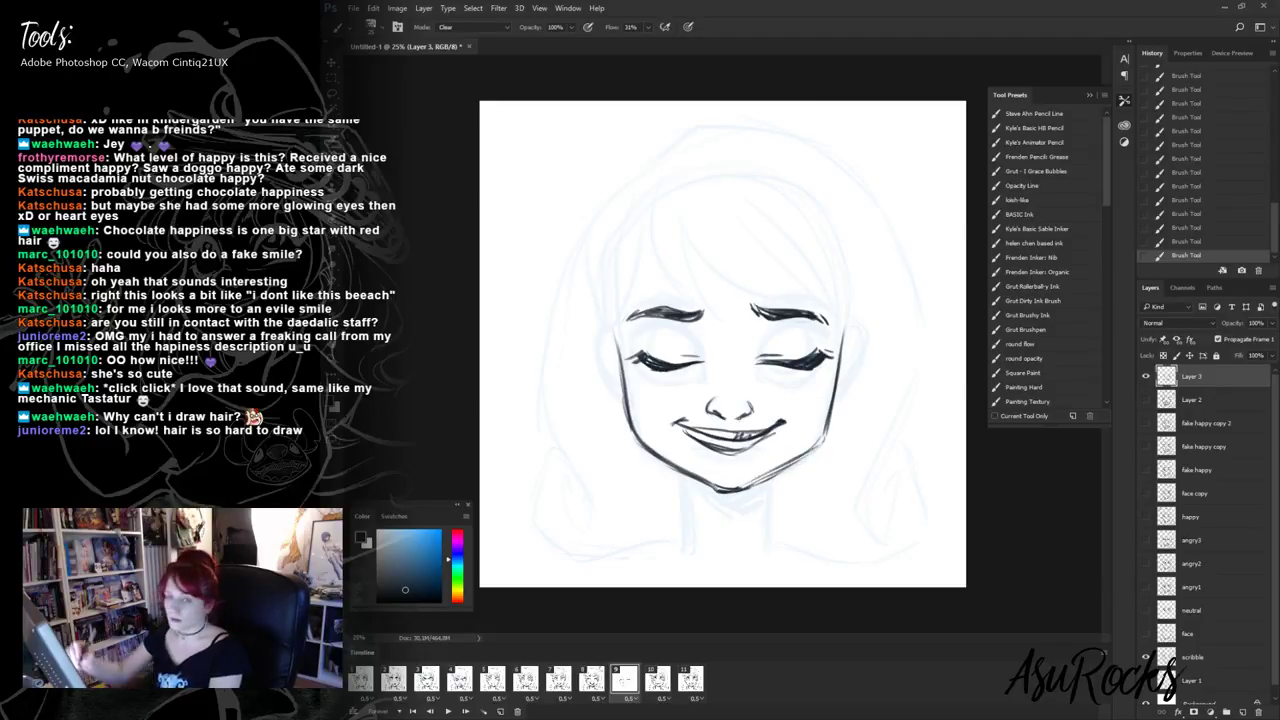
key("shift+alt+n")
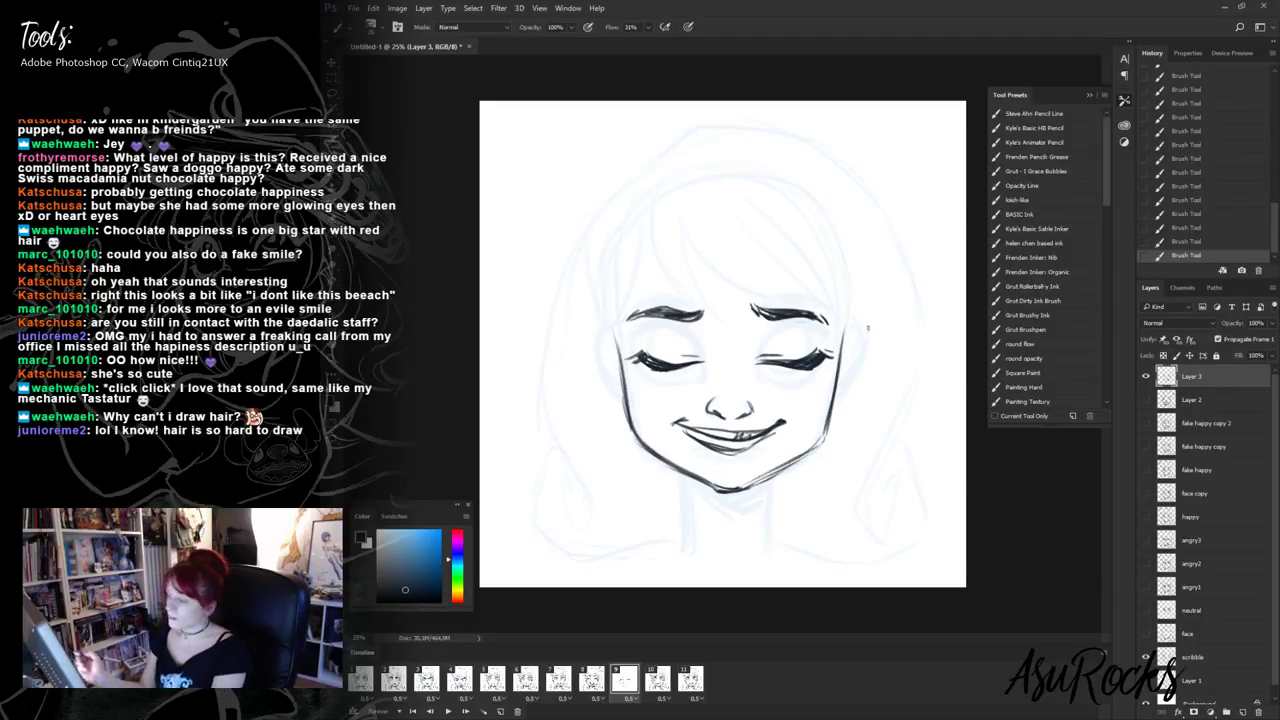
- Redraw the eyebrow on the left of the face with a straighter shape, cleaning its edges in Clear mode
key("shift+alt+r")
mouse_move(630, 314)
left_mouse_down()
mouse_move(728, 295)
mouse_move(700, 307)
left_mouse_up()
left_click_drag(672, 310, 704, 317)
key("shift+alt+r")
mouse_move(680, 322)
left_mouse_down()
mouse_move(698, 318)
mouse_move(625, 322)
left_mouse_up()
key("shift+alt+n")
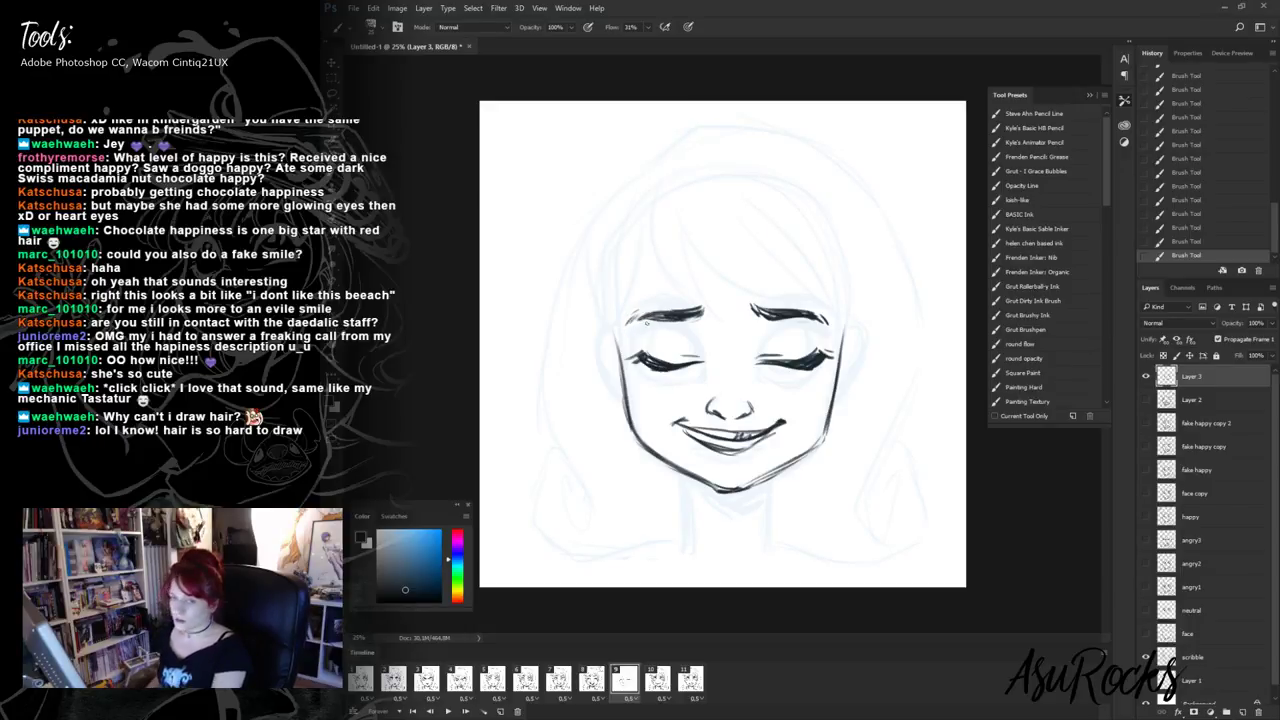
- Thicken the outline around the chin and lower jaw with the brush in Normal mode
mouse_move(666, 463)
left_mouse_down()
mouse_move(738, 497)
mouse_move(780, 472)
left_mouse_up()
key("shift+alt+n")
mouse_move(746, 485)
left_mouse_down()
mouse_move(818, 445)
mouse_move(806, 456)
left_mouse_up()
- Hatch diagonal blush lines across both cheeks below the eyes and draw one side of the neck
left_click_drag(603, 384, 686, 376)
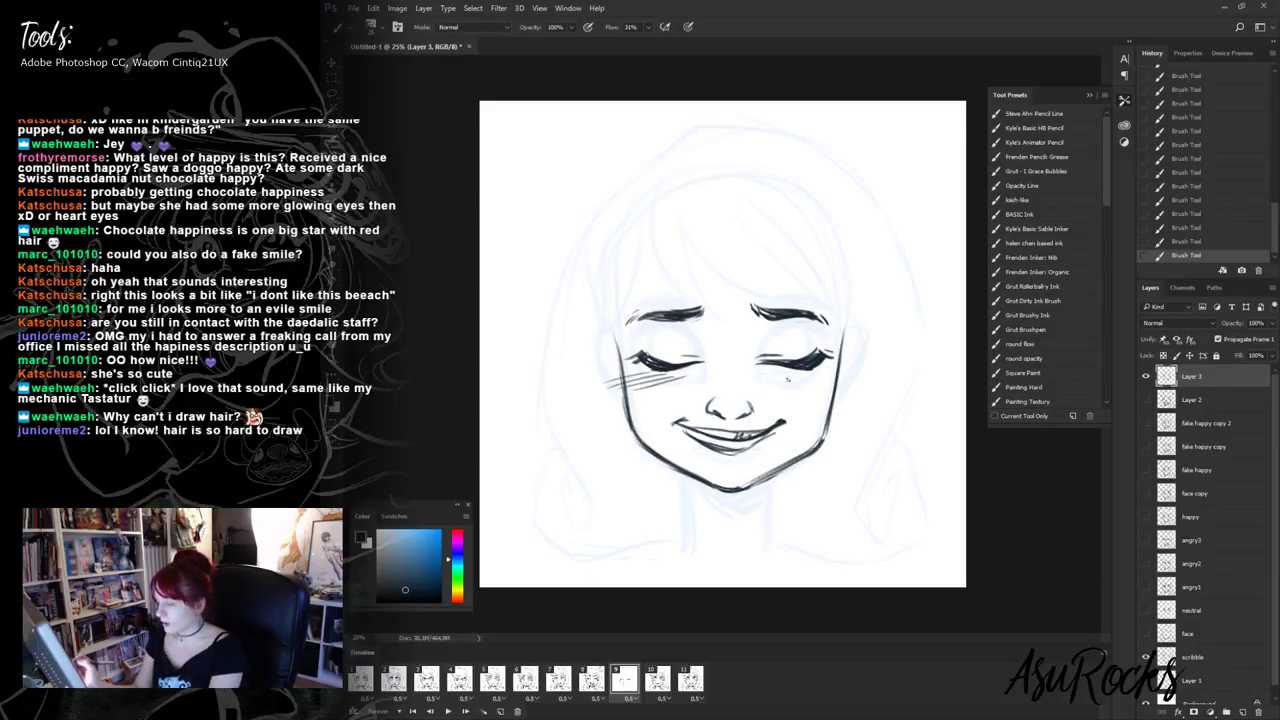
left_click_drag(784, 384, 852, 366)
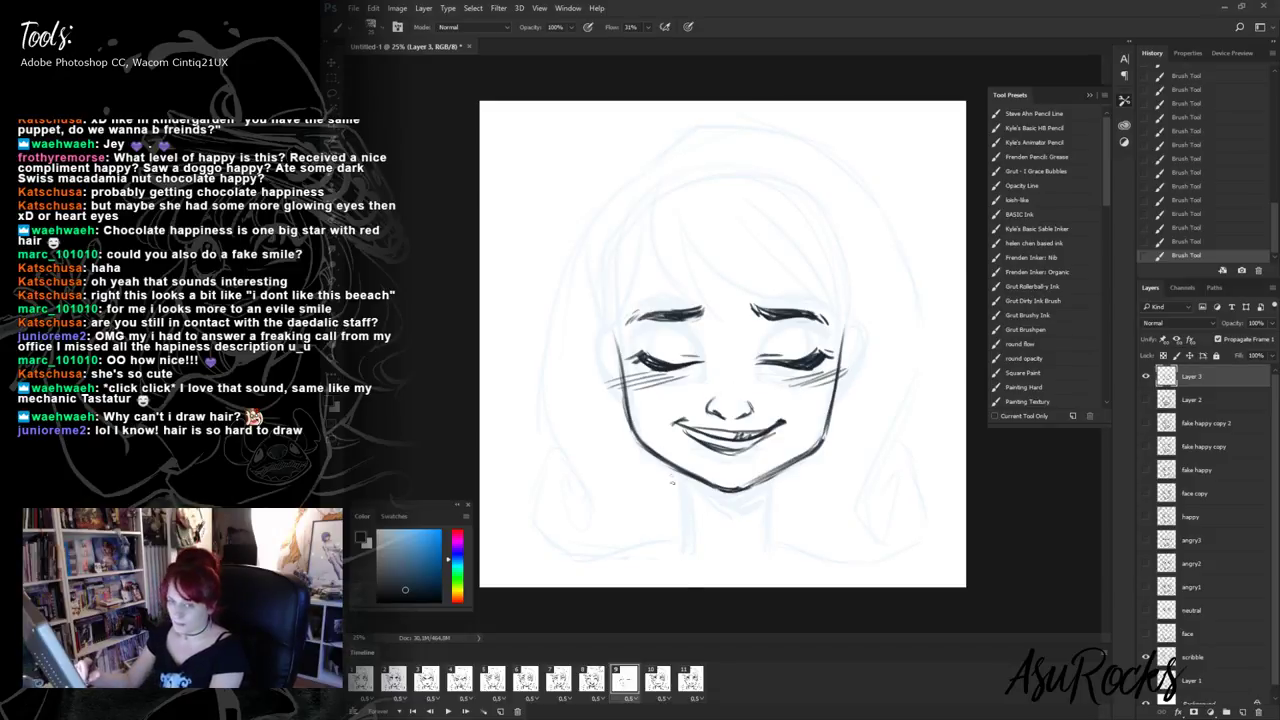
left_click_drag(680, 470, 686, 548)
left_click(1192, 241)
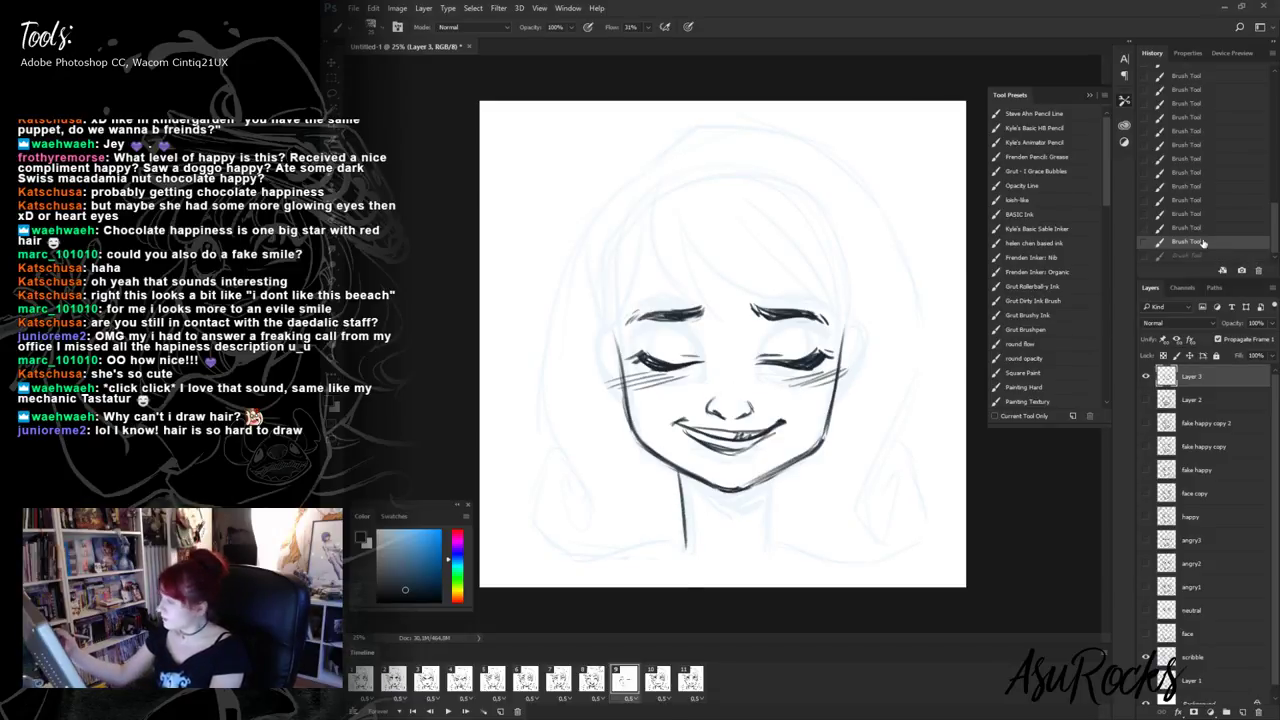
- Show and duplicate the face layer, move the copy directly below Layer 3 and hide the original
left_click(1146, 633)
left_click(1210, 634)
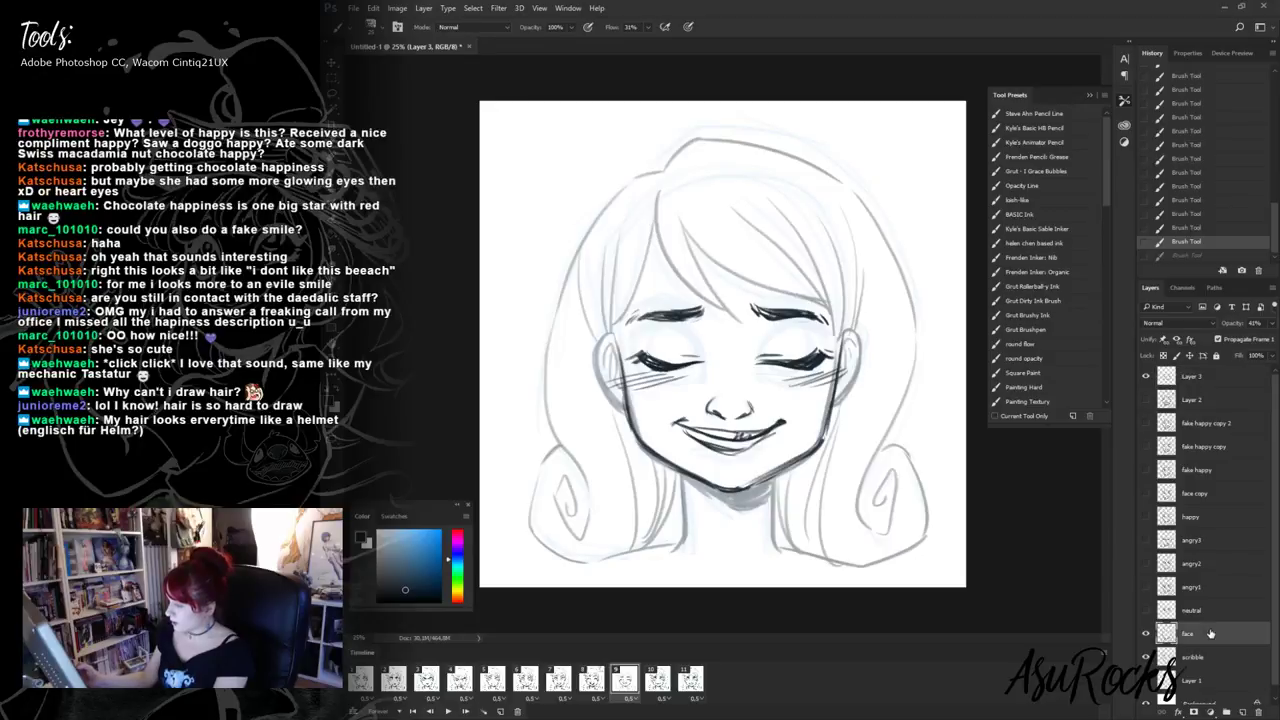
right_click(1221, 631)
left_click(1165, 133)
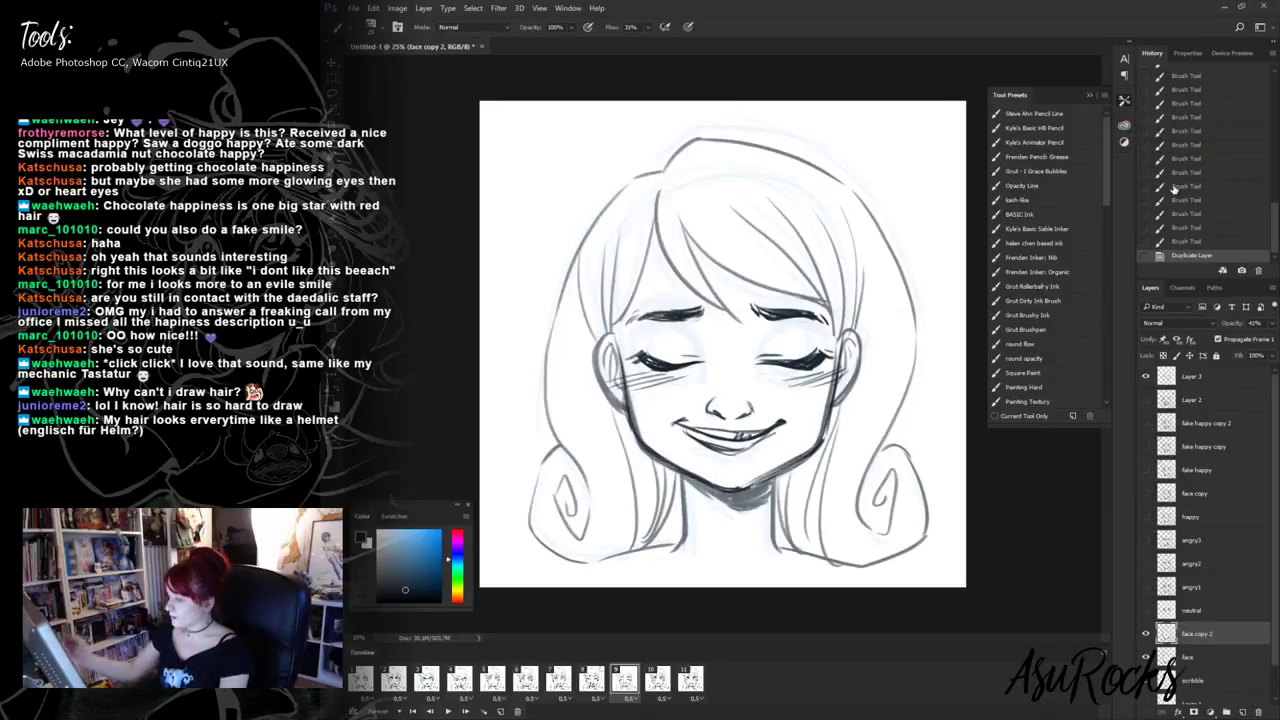
left_click_drag(1212, 633, 1205, 400)
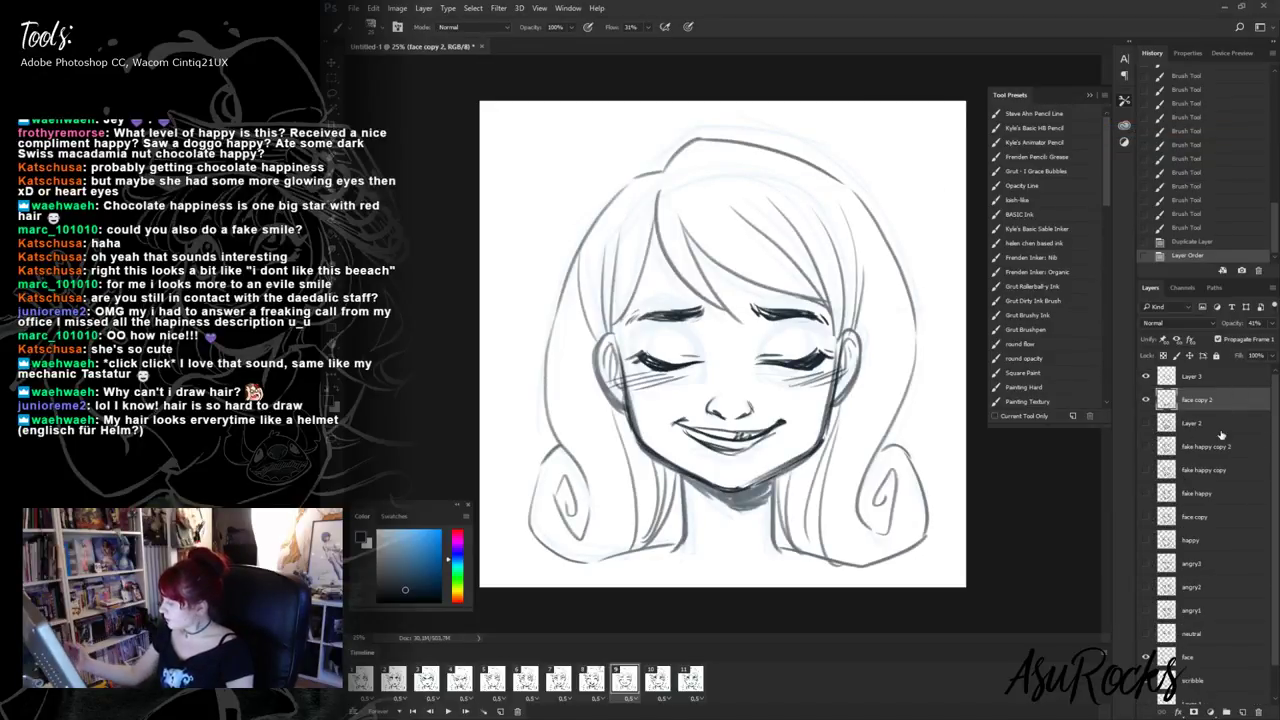
left_click(1146, 656)
- Erase the old cheek and jaw lines along the new face outline on face copy 2 in Clear mode
key("shift+alt+r")
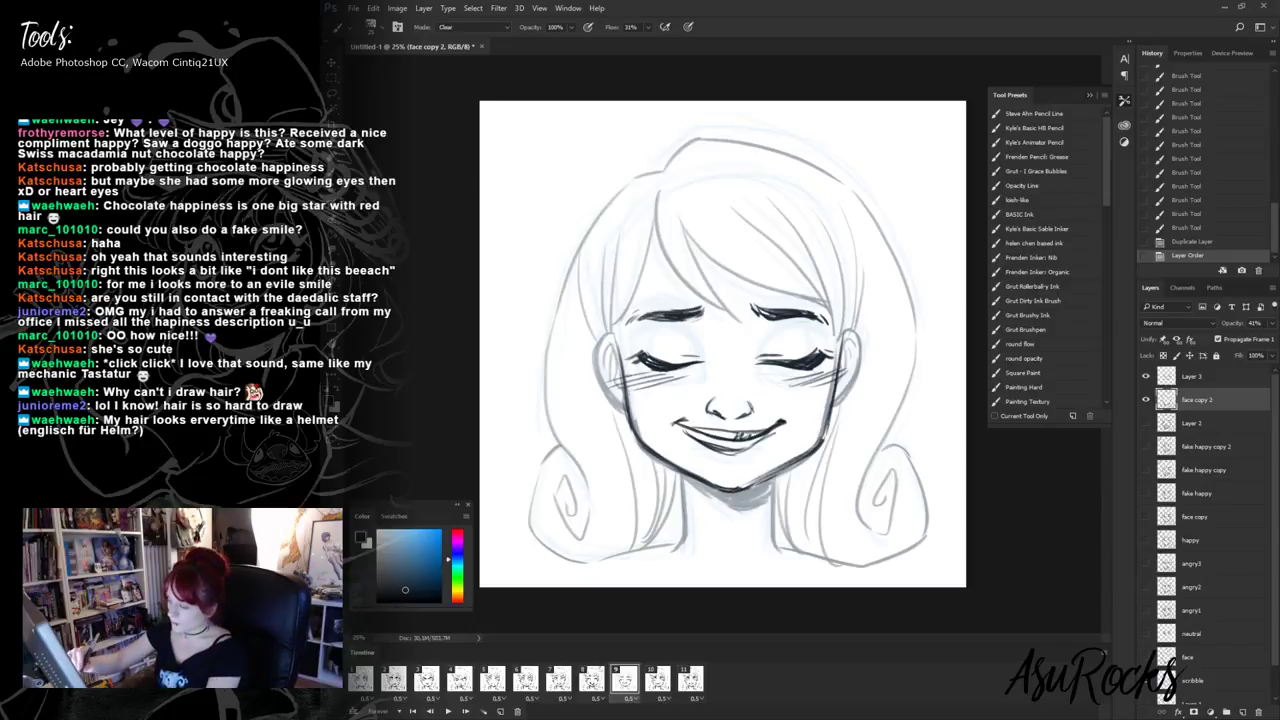
left_click_drag(636, 422, 661, 442)
left_click_drag(806, 458, 788, 470)
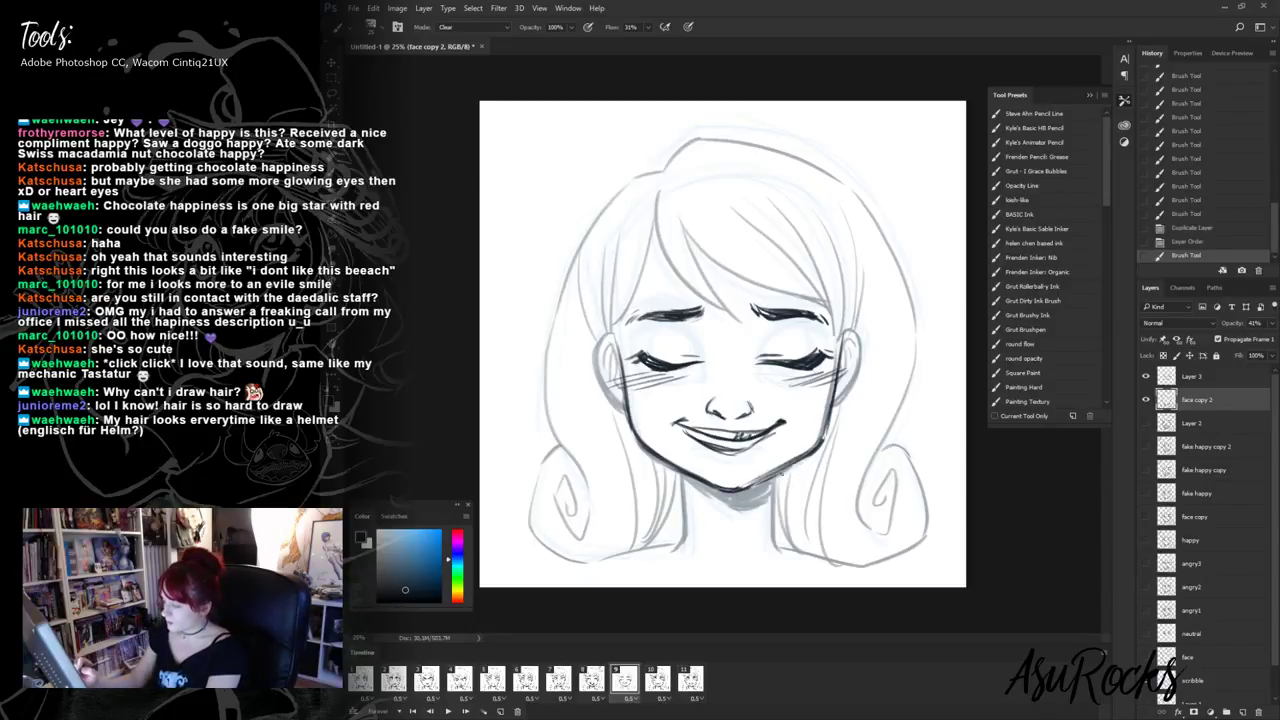
left_click_drag(656, 444, 638, 460)
left_click_drag(828, 390, 822, 422)
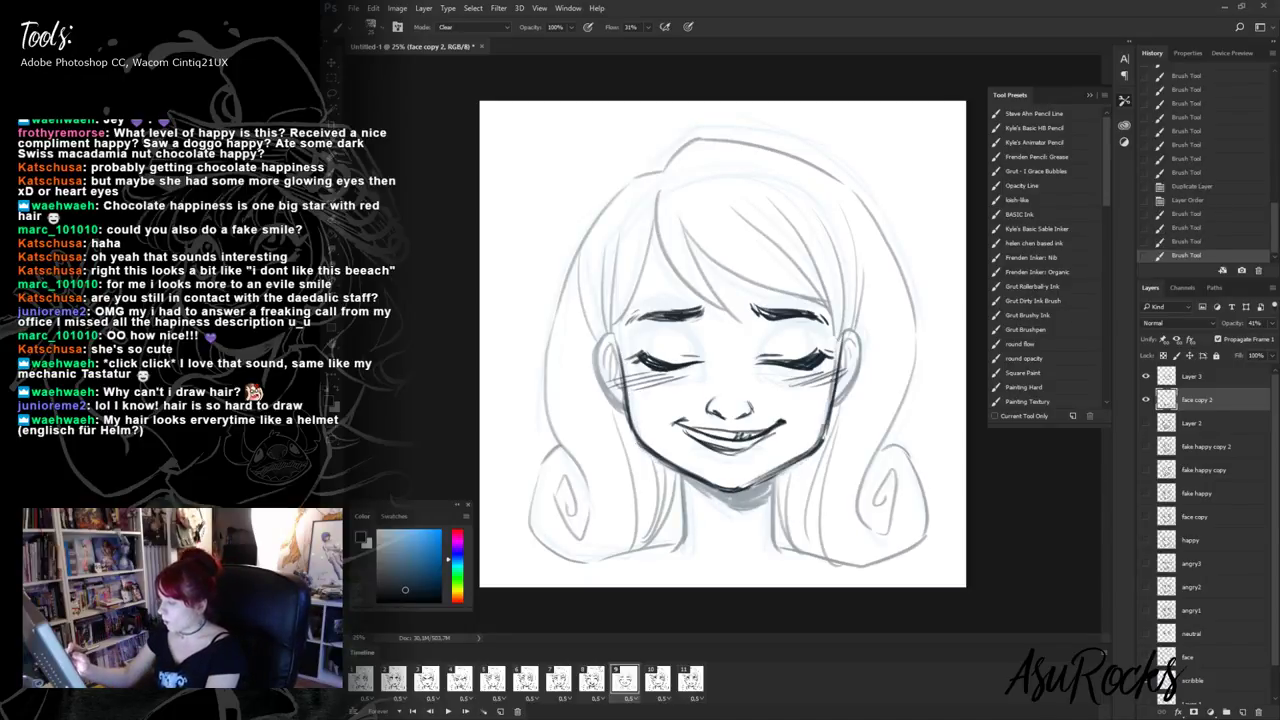
left_click_drag(834, 364, 824, 424)
- Set face copy 2 to 100% opacity and touch up its lines near the eyebrows, checking it by toggling its visibility
left_click(1270, 323)
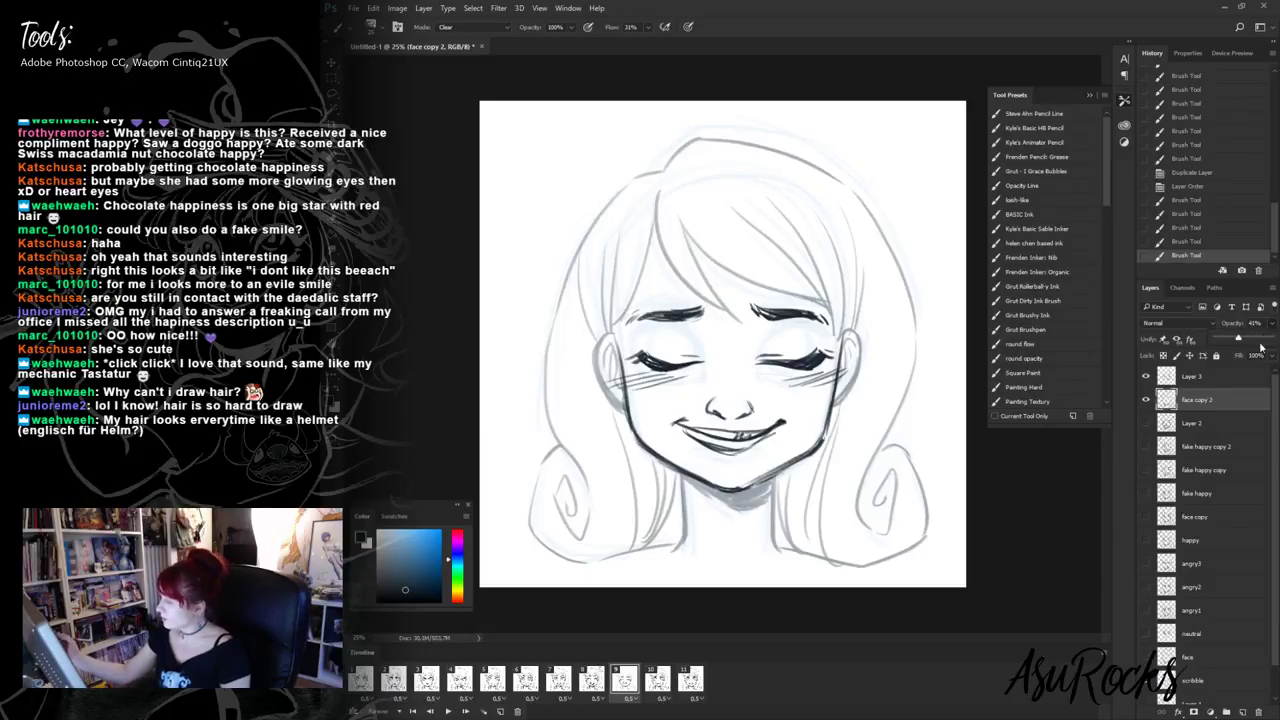
left_click_drag(1266, 341, 1276, 340)
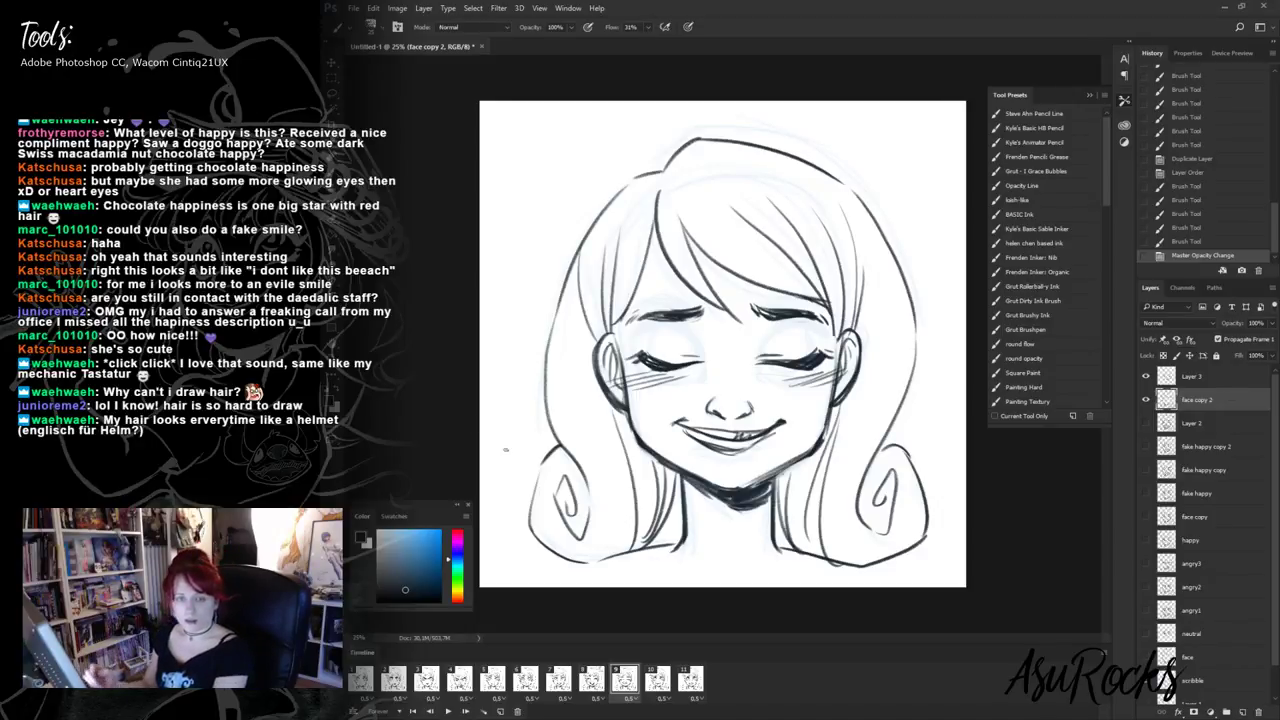
left_click_drag(703, 303, 711, 315)
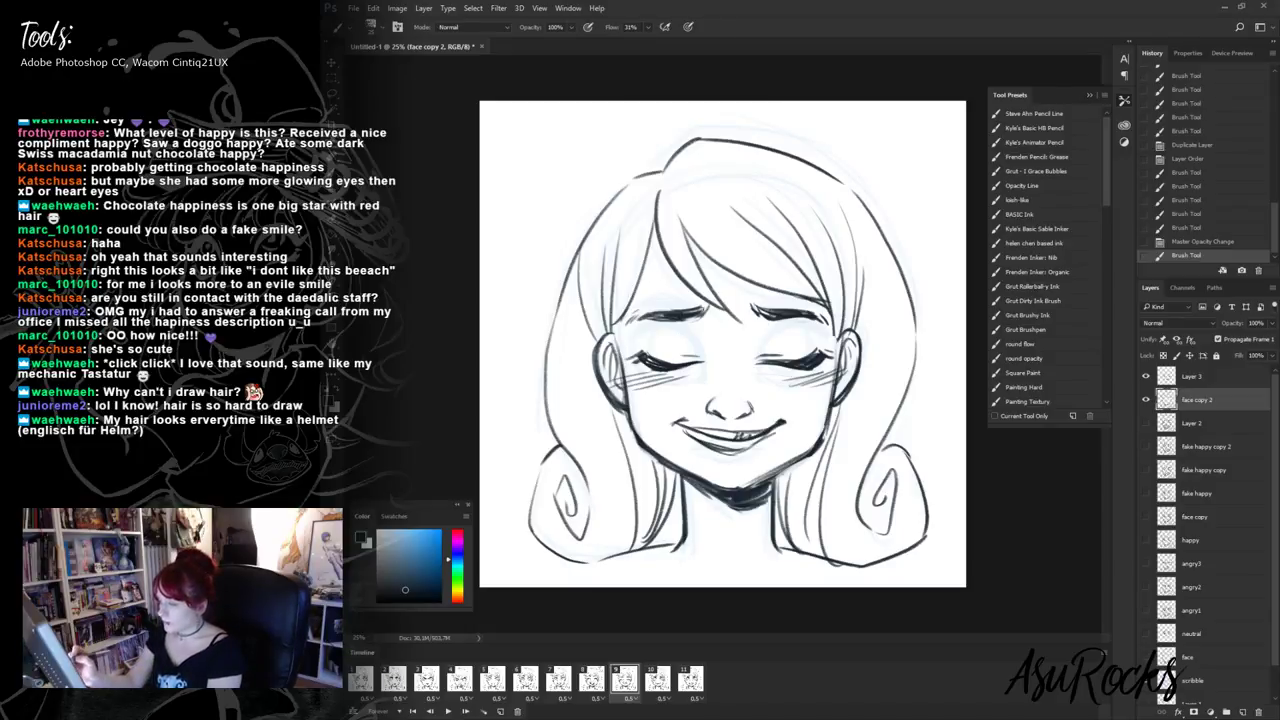
left_click_drag(826, 322, 858, 336)
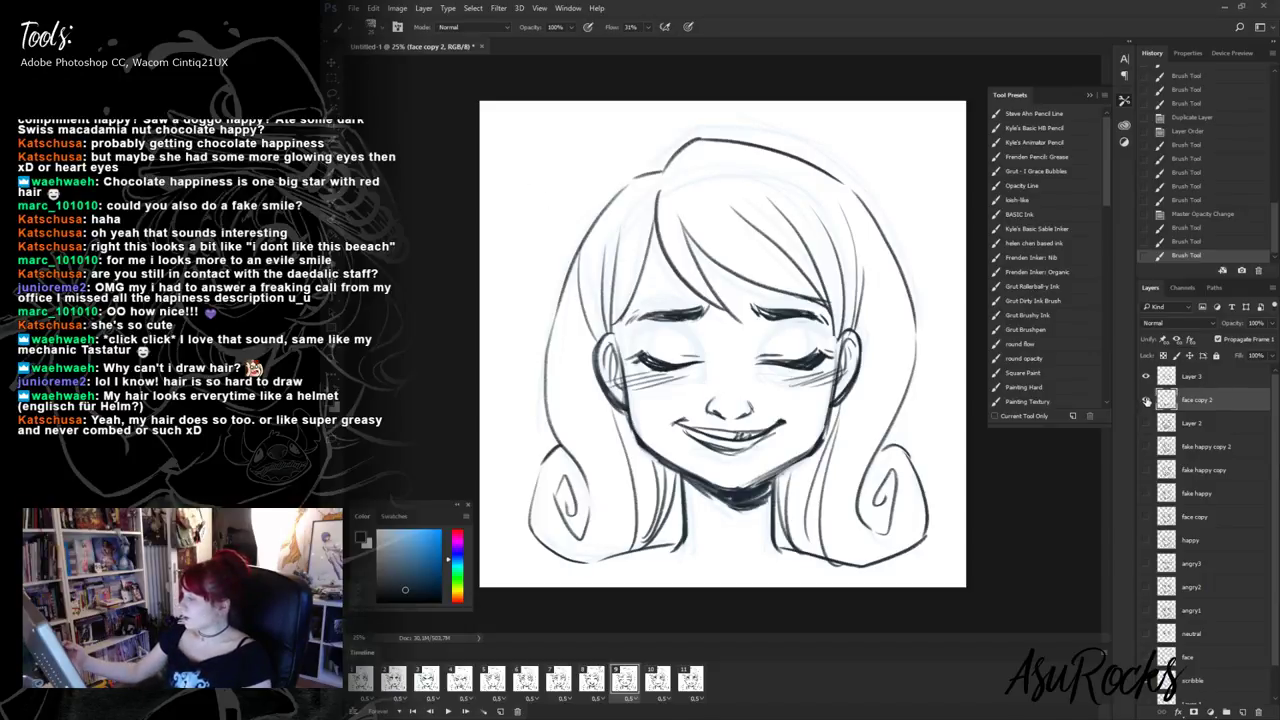
left_click(1146, 399)
left_click(1146, 399)
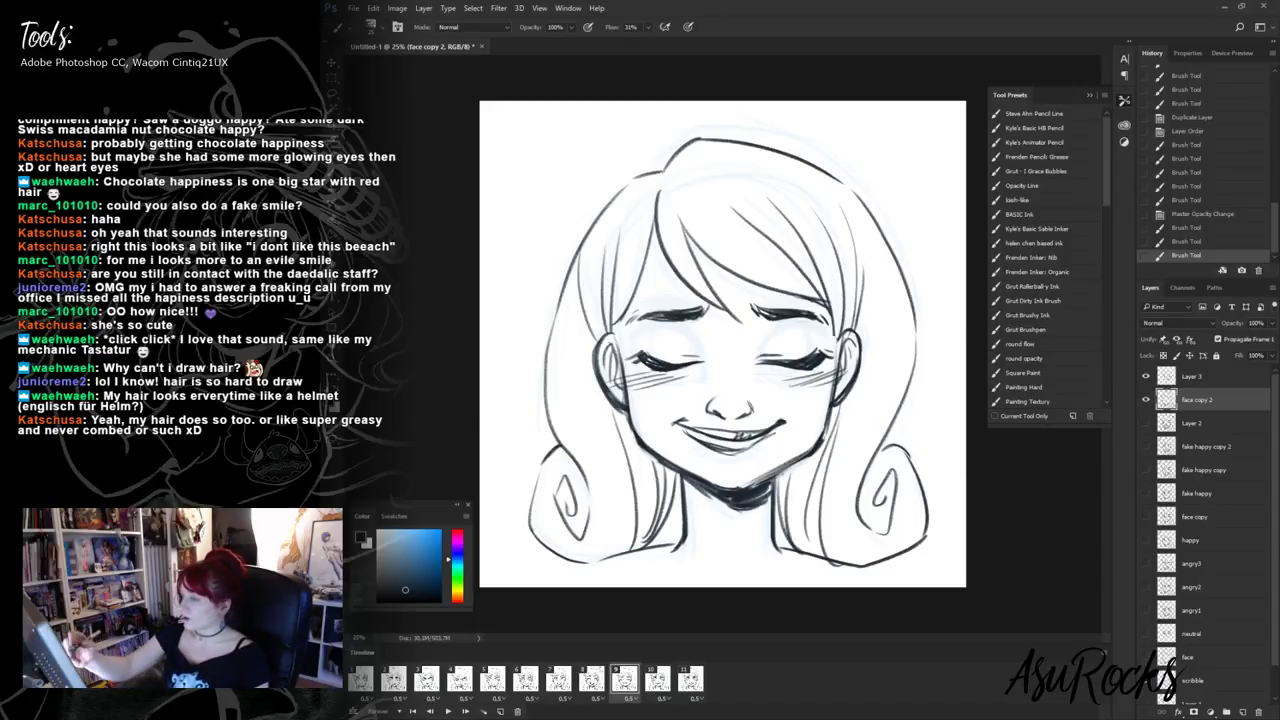
- Lasso the inner hair strands beside the face and in the fringe on face copy 2 and delete them
key("l")
mouse_move(637, 192)
left_mouse_down()
mouse_move(569, 283)
mouse_move(573, 392)
mouse_move(612, 545)
mouse_move(671, 541)
mouse_move(692, 480)
mouse_move(672, 380)
mouse_move(616, 328)
mouse_move(638, 212)
left_mouse_up()
mouse_move(700, 186)
left_mouse_down()
mouse_move(836, 350)
mouse_move(865, 340)
mouse_move(883, 375)
mouse_move(792, 473)
mouse_move(773, 534)
mouse_move(822, 558)
mouse_move(871, 420)
mouse_move(887, 286)
mouse_move(830, 186)
left_mouse_up()
key("Delete")
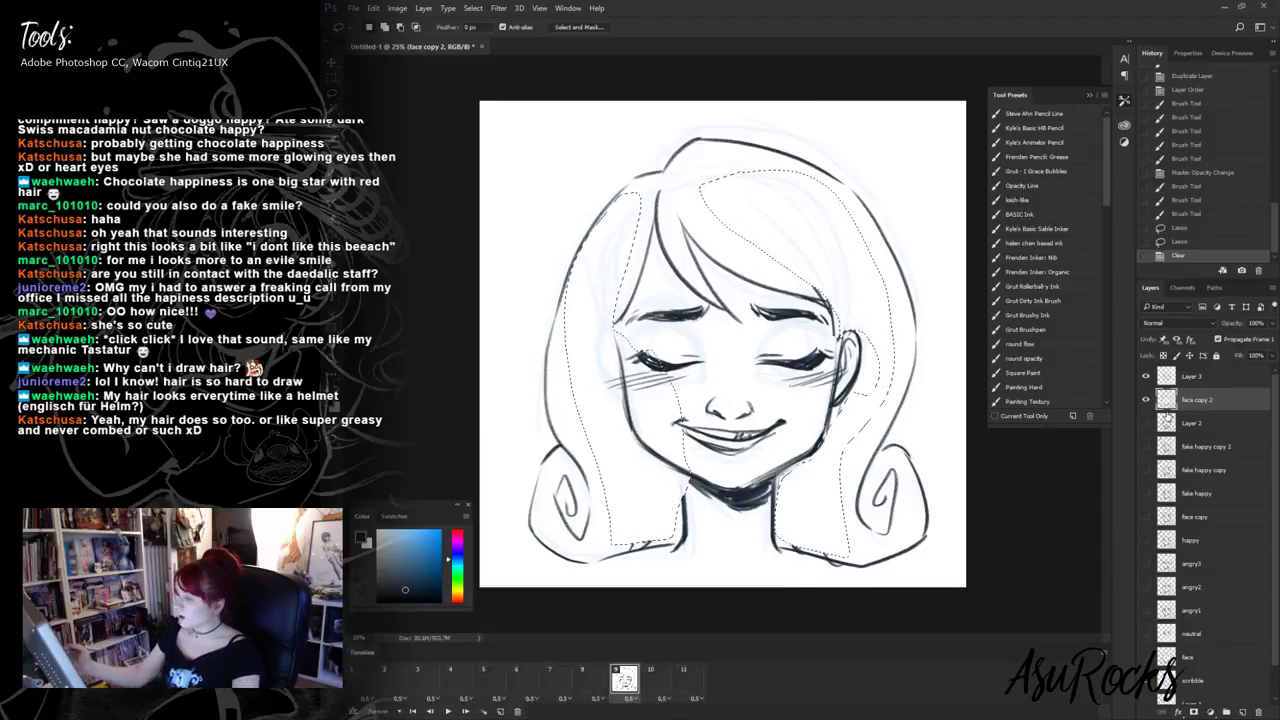
- Bring back the deleted inner hair strands, clear the selection, and merge Layer 3 down into face copy 2
key("ctrl+d")
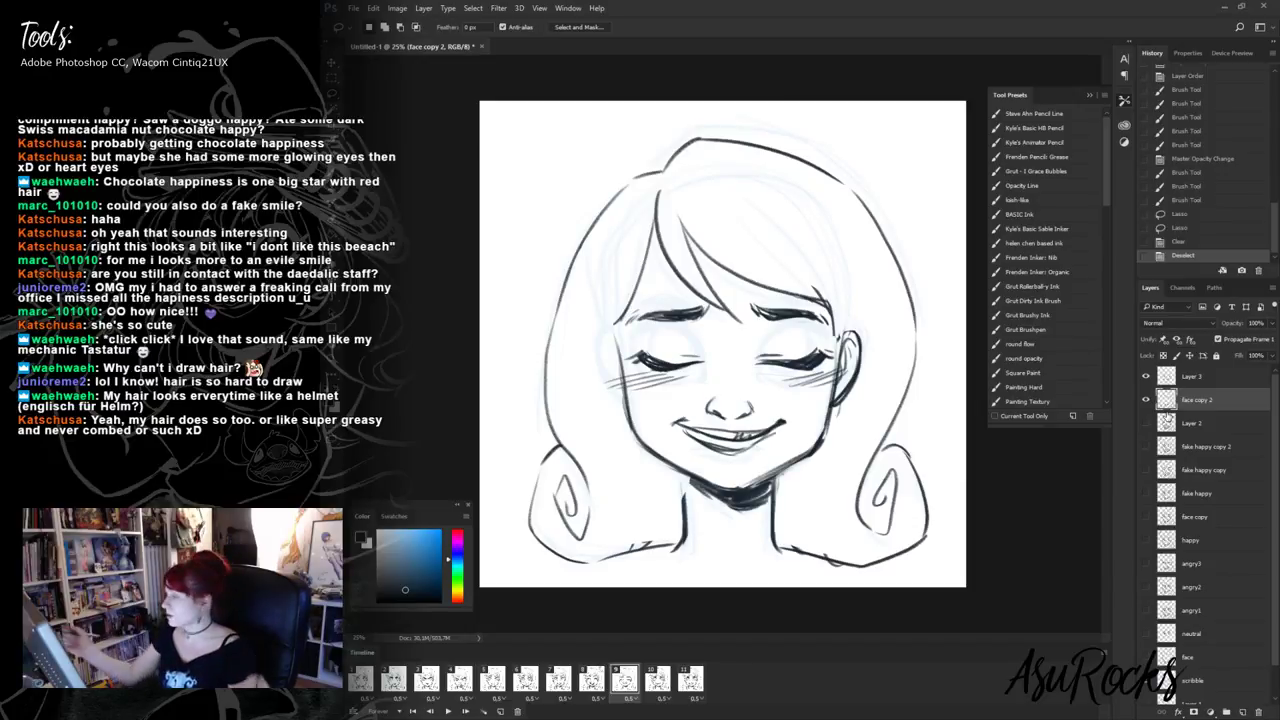
left_click(1203, 229)
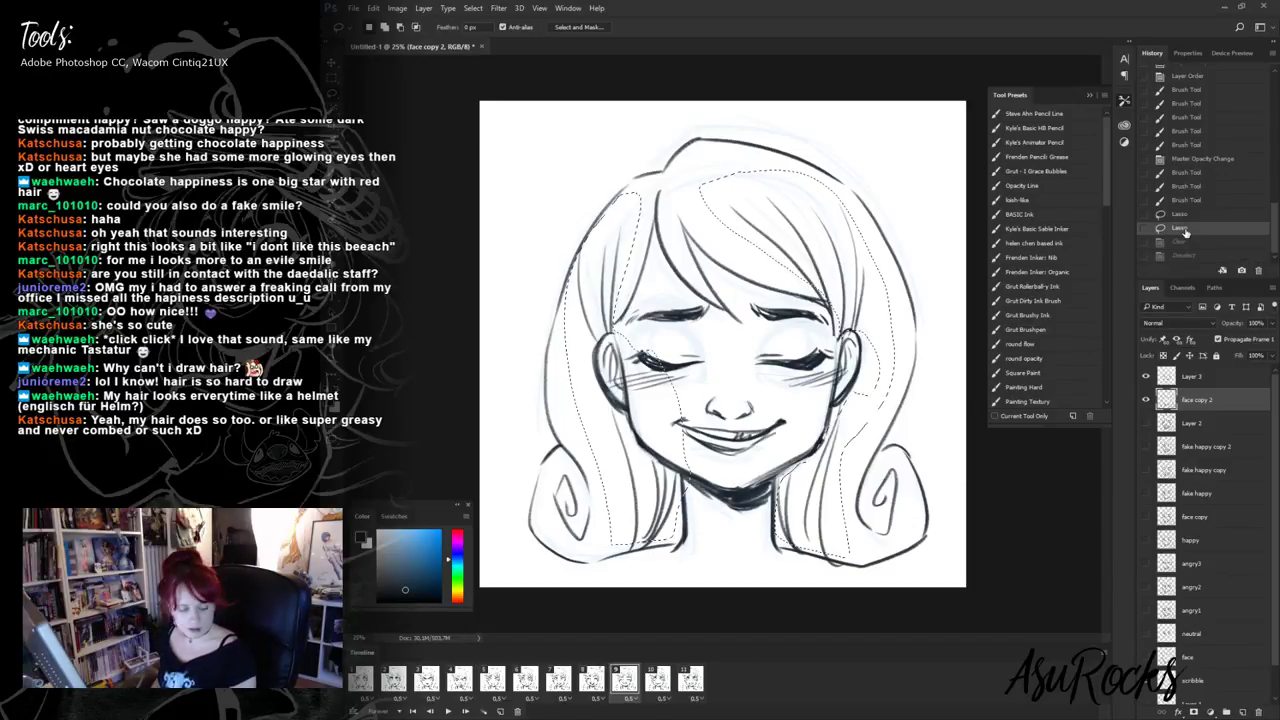
key("ctrl+d")
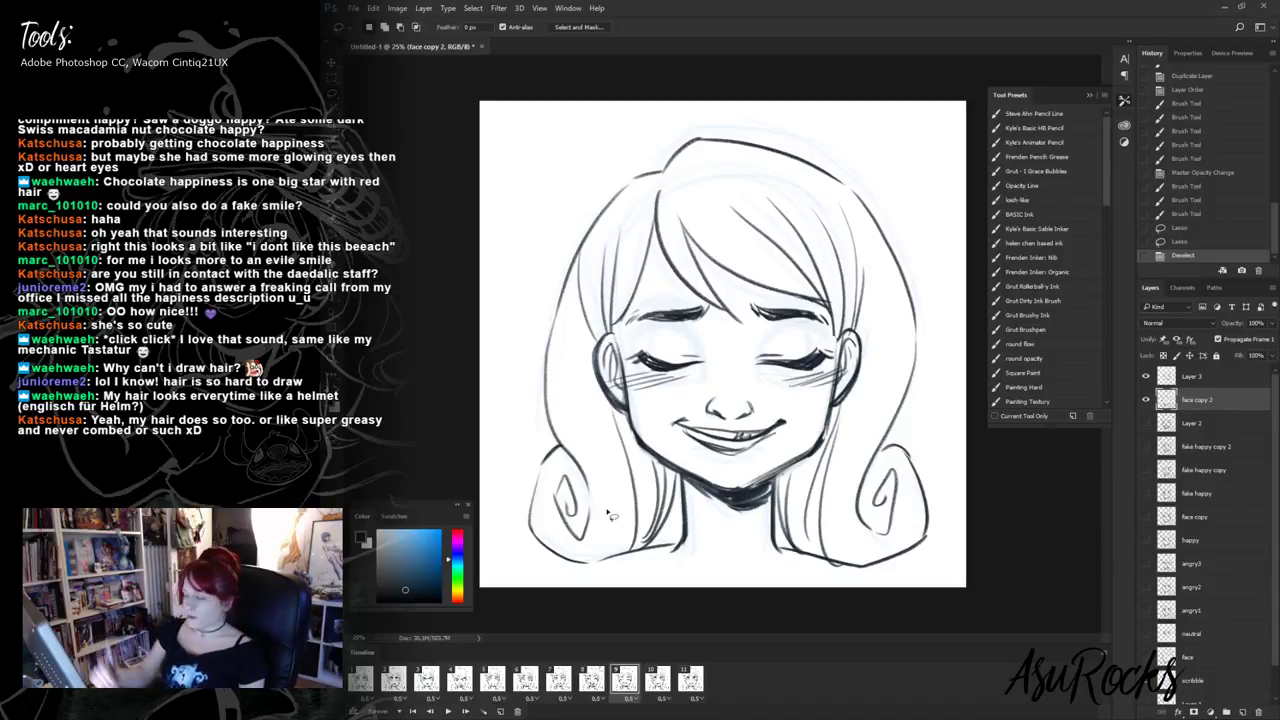
key("b")
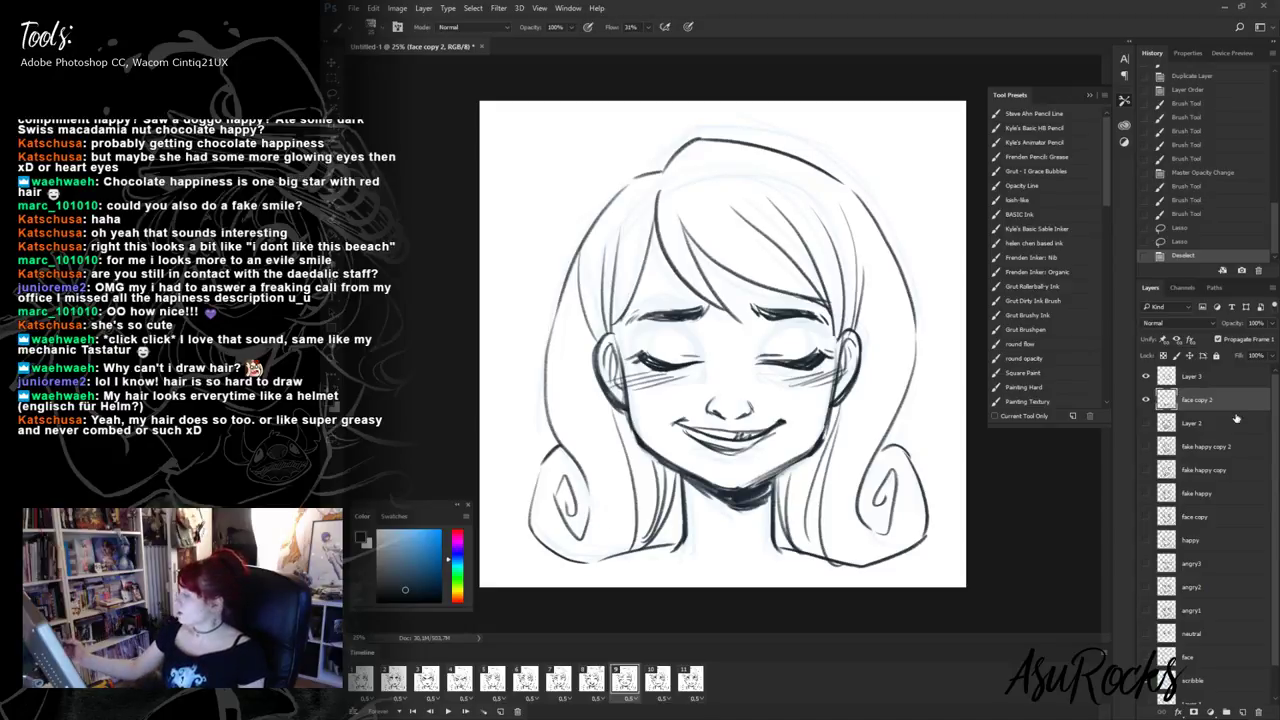
key("ctrl+e")
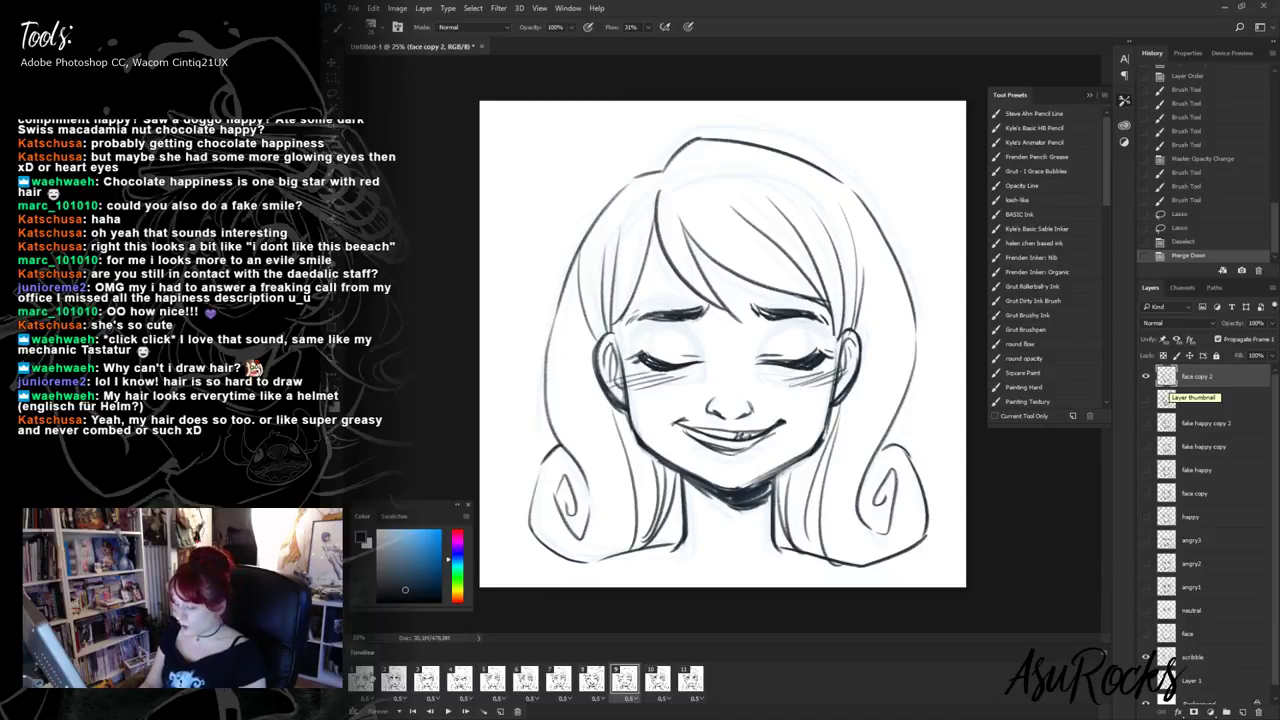
- Select frame 11 and save the document in the Downloads folder as facial_expressions.psd, accepting the format options
left_click(692, 680)
left_click(353, 9)
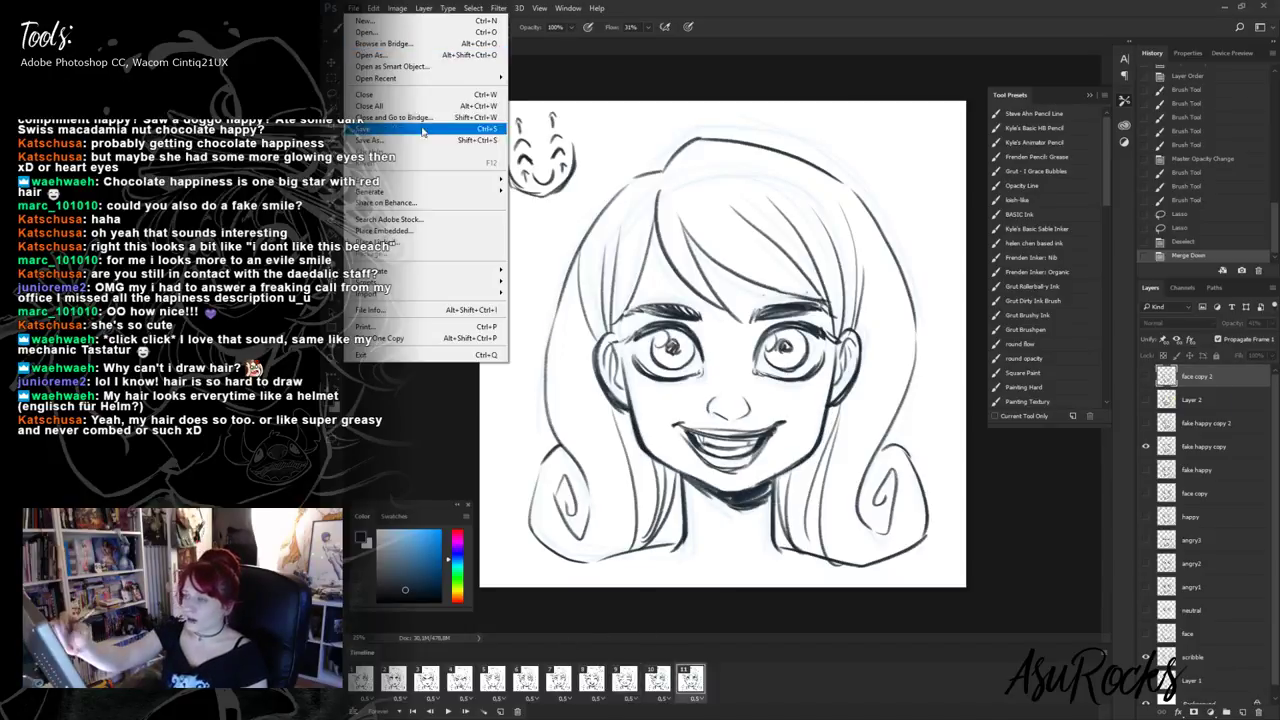
left_click(437, 138)
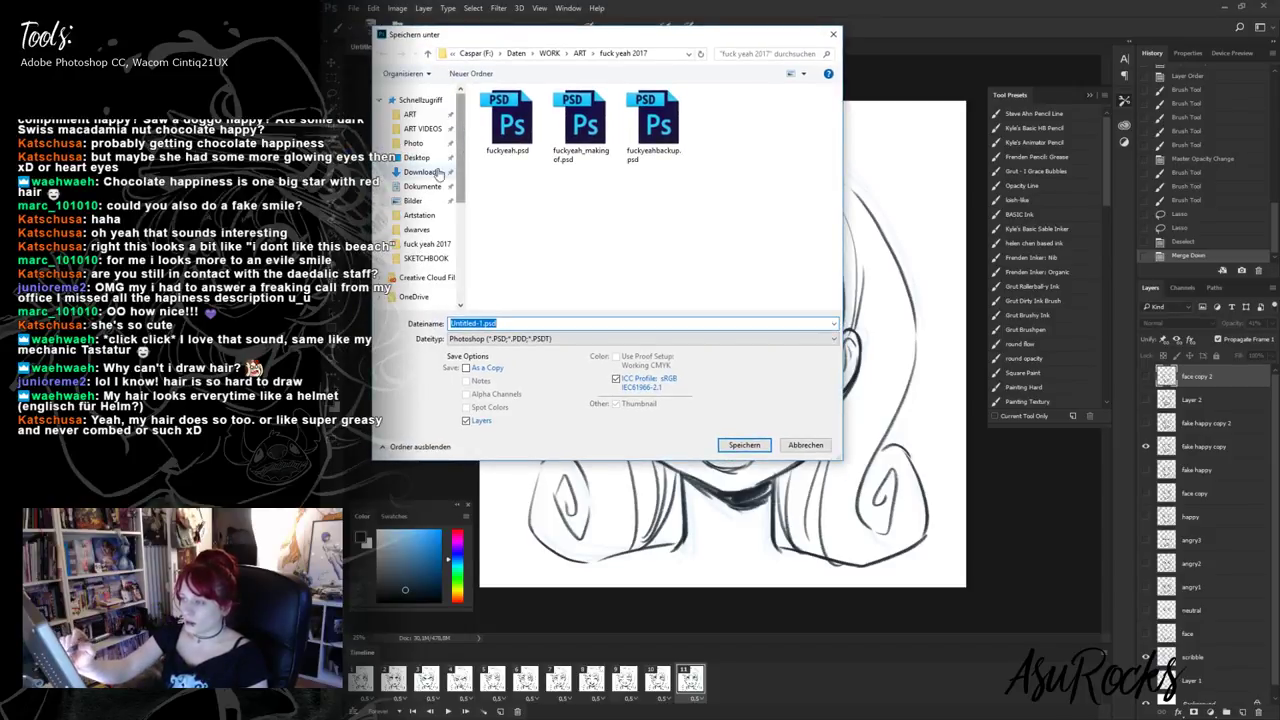
left_click(421, 172)
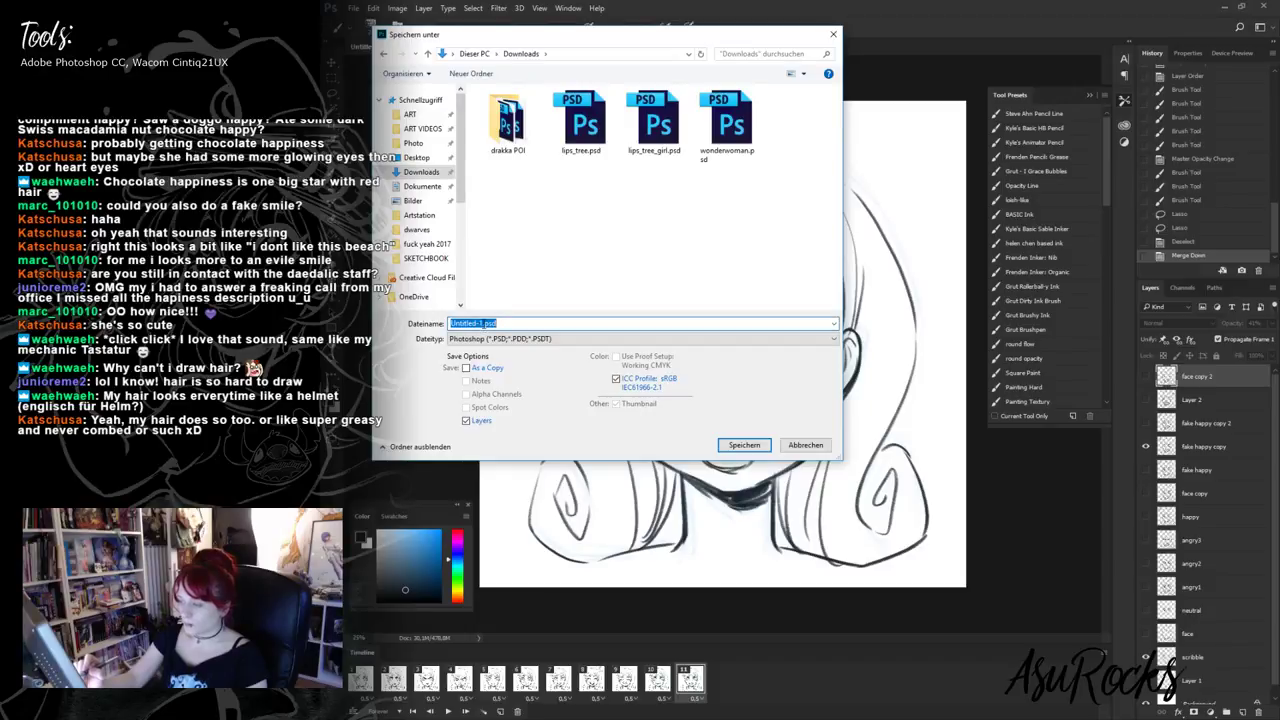
left_click(484, 323)
left_click_drag(485, 323, 441, 325)
type("f")
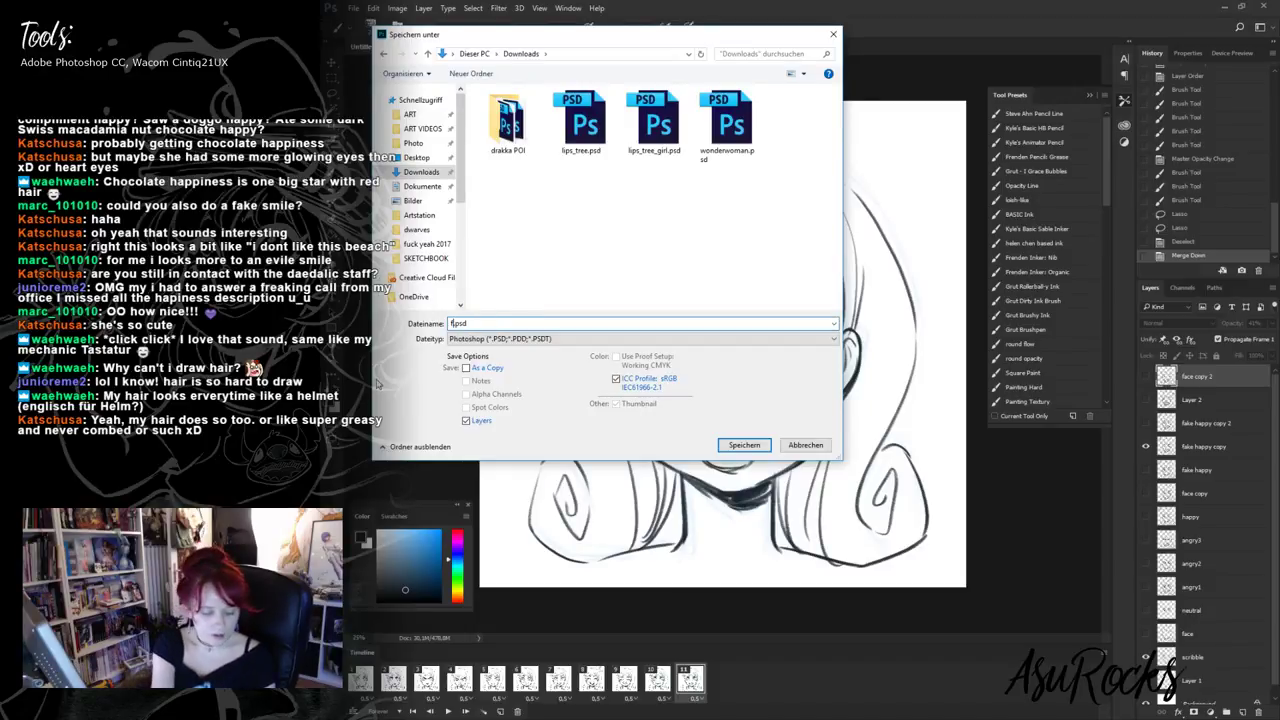
type("acial exps")
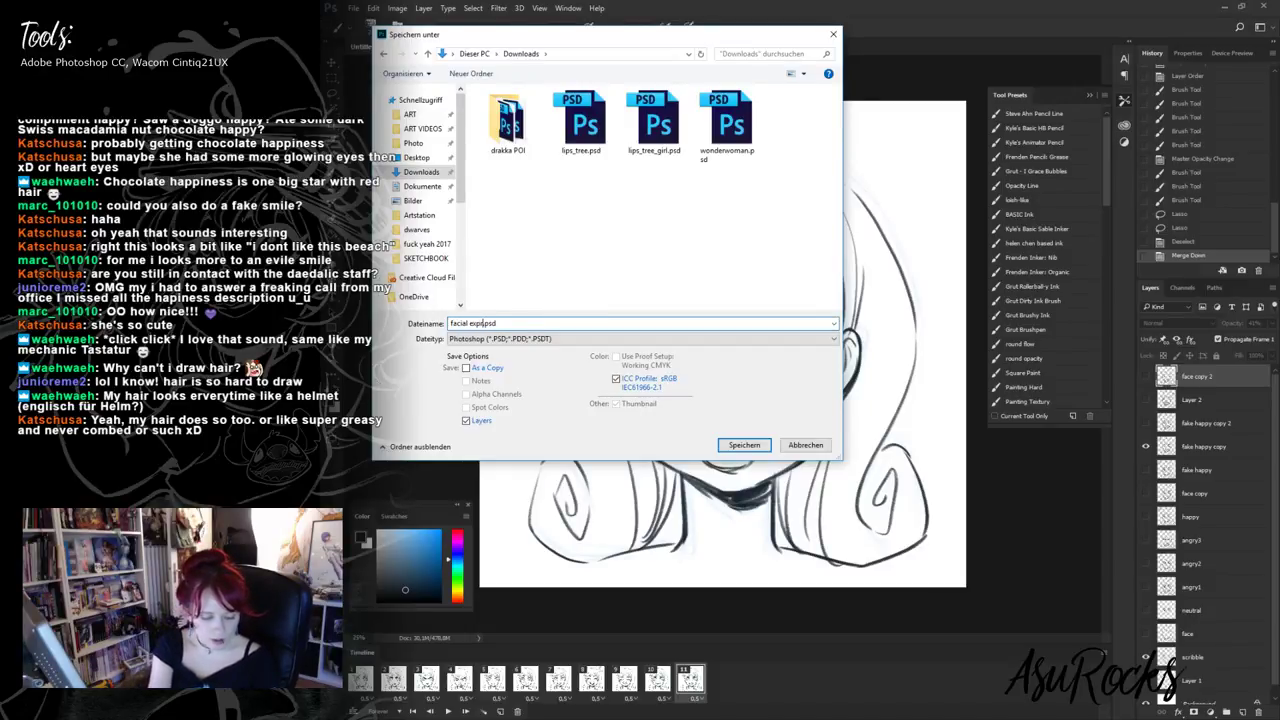
type("ressions")
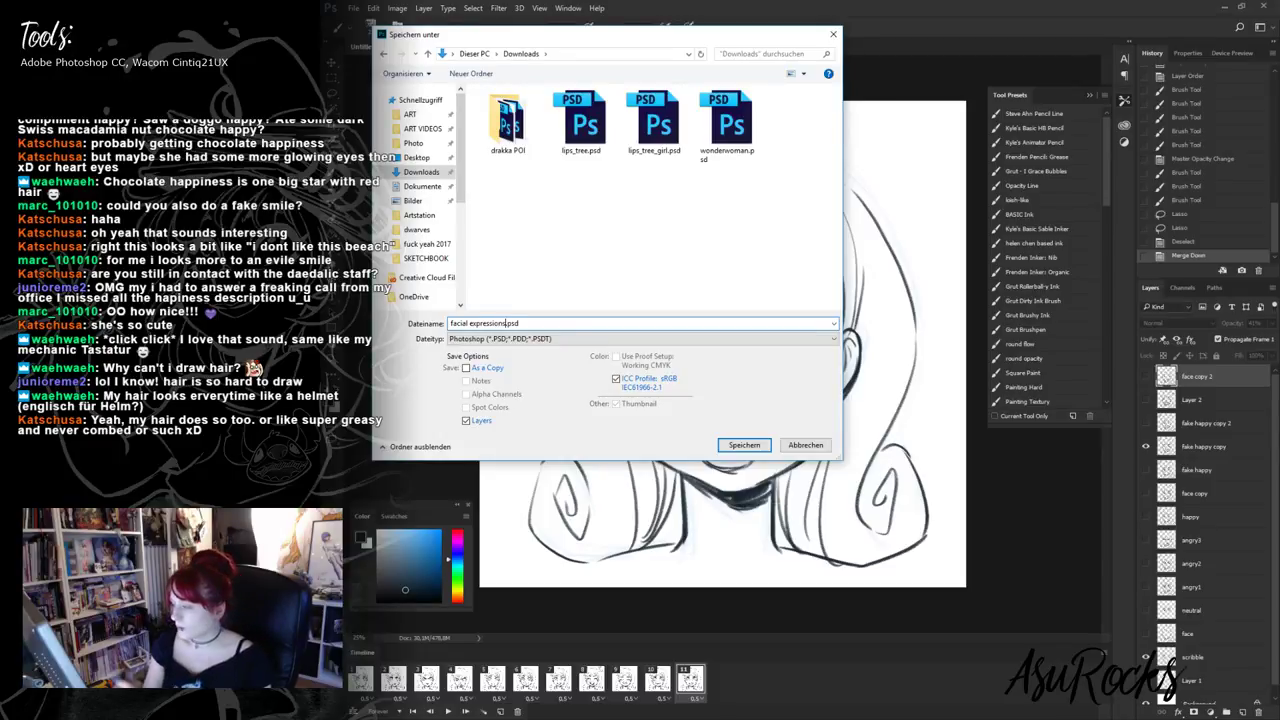
left_click(467, 322)
key("BackSpace")
type("_")
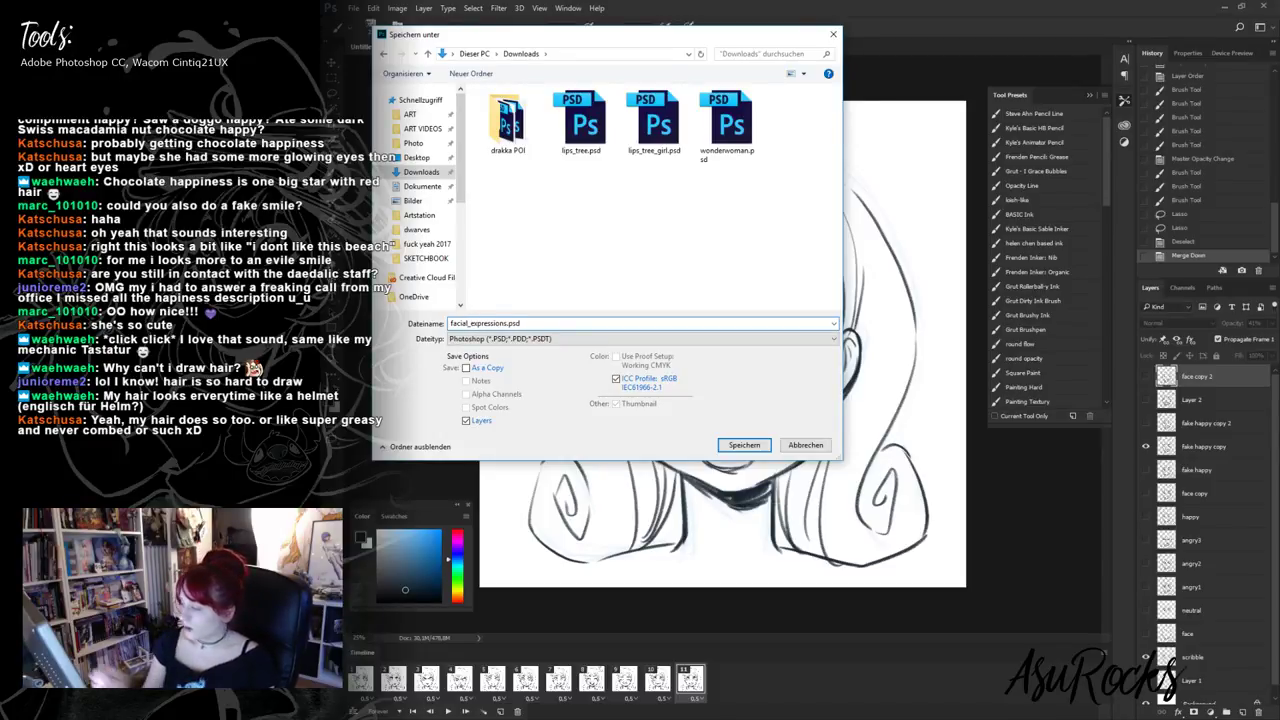
left_click(744, 445)
left_click(936, 221)
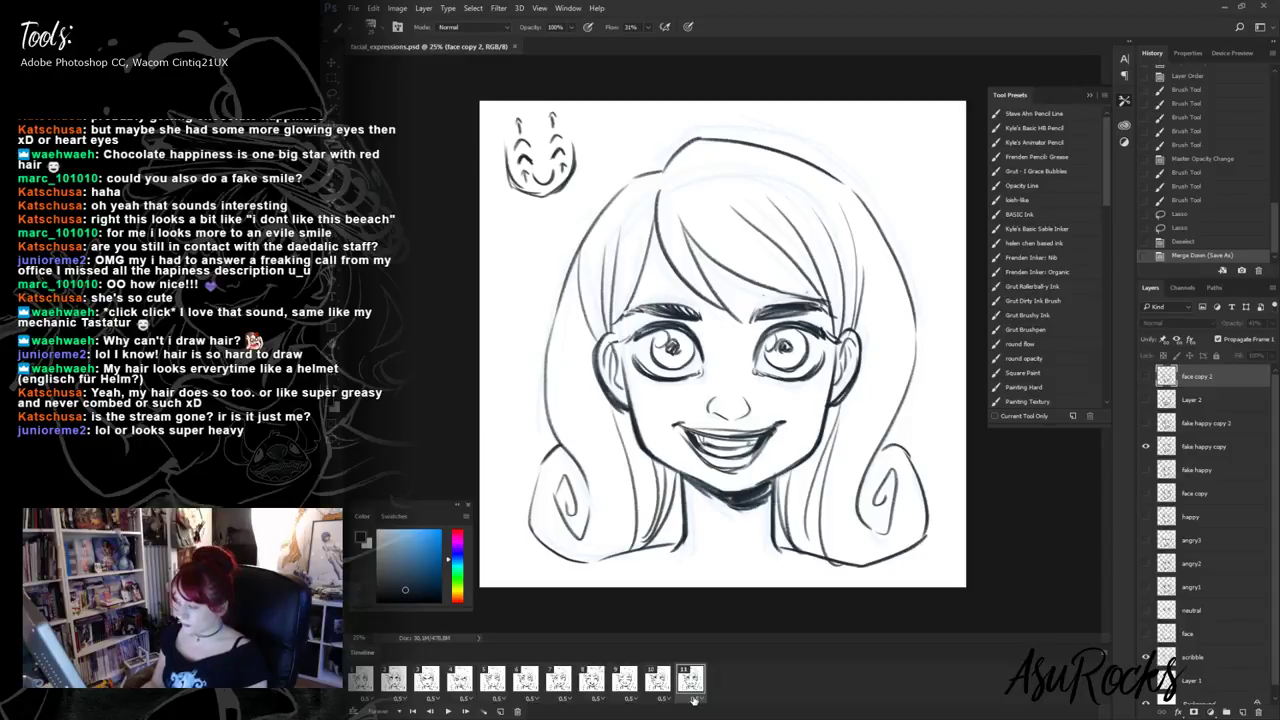
- Duplicate neutral frame 1, move the copy to the end of the timeline as frame 12, and make the face layer active
left_click(364, 680)
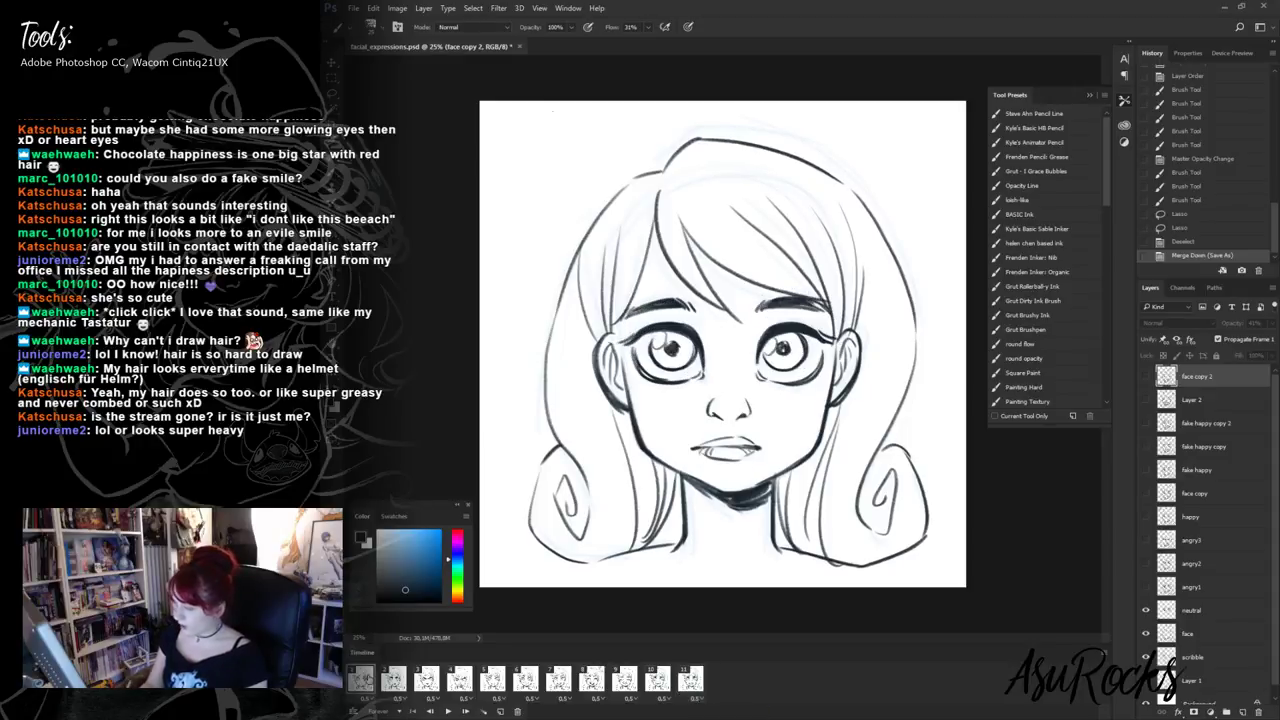
left_click(1215, 610)
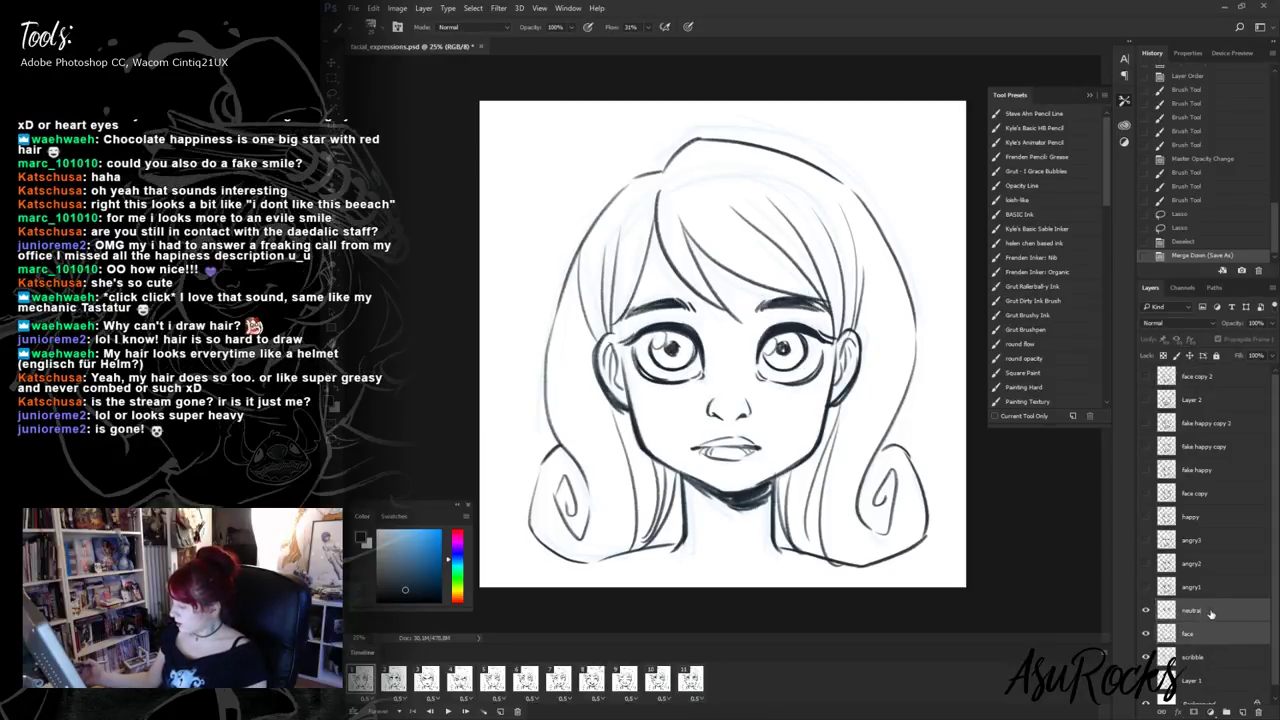
right_click(1214, 616)
left_click(1185, 627)
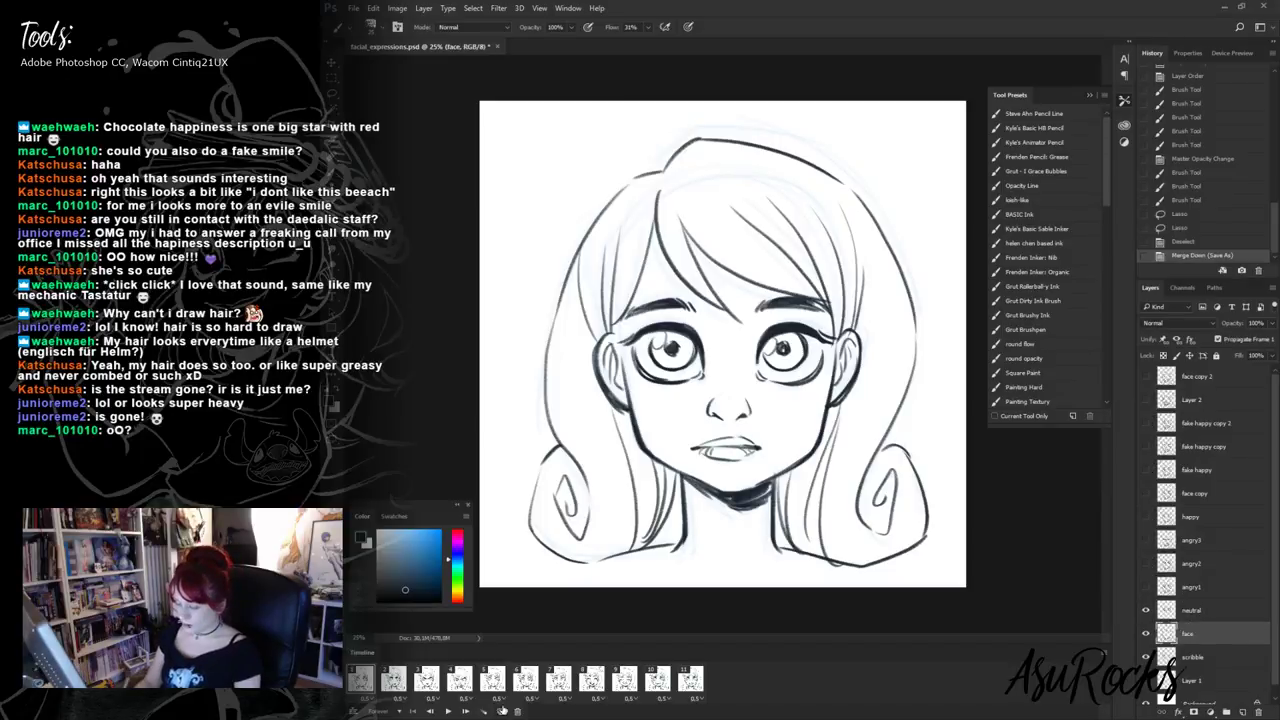
left_click(503, 711)
left_click_drag(393, 680, 782, 702)
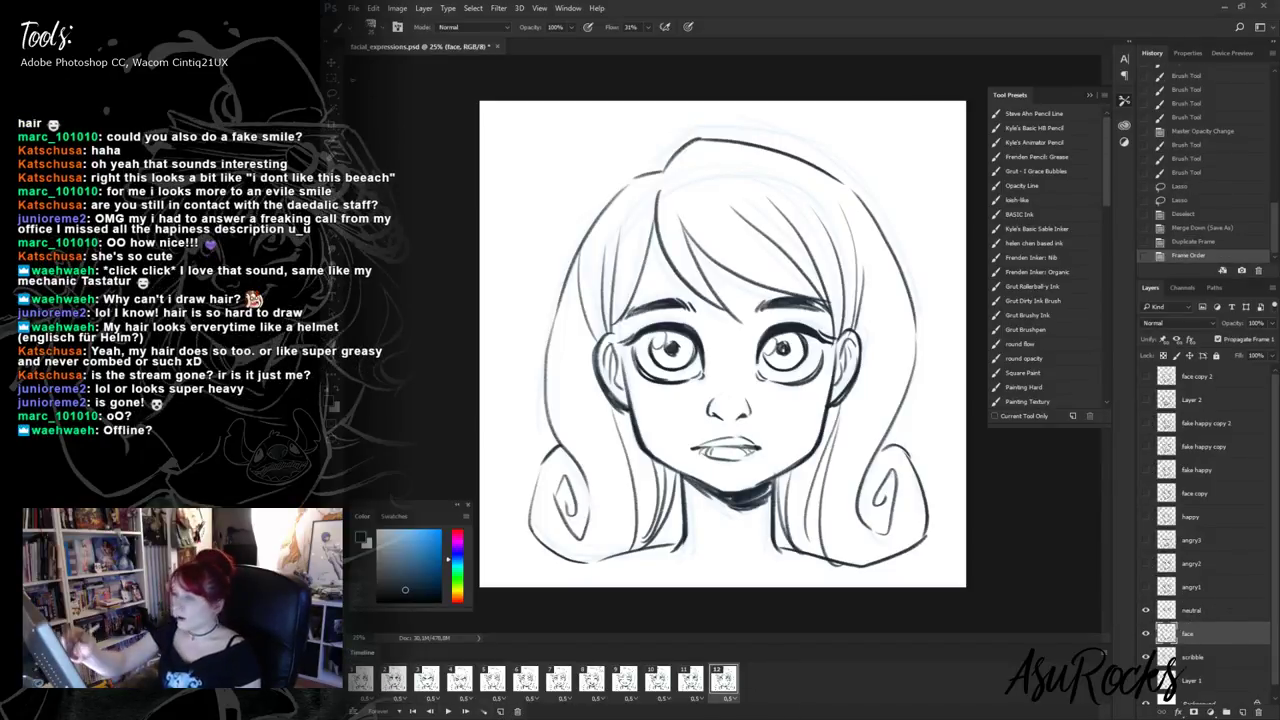
- Lasso and delete all the hair around the head on the face layer, and erase the leftover strand beside the left eyebrow
key("l")
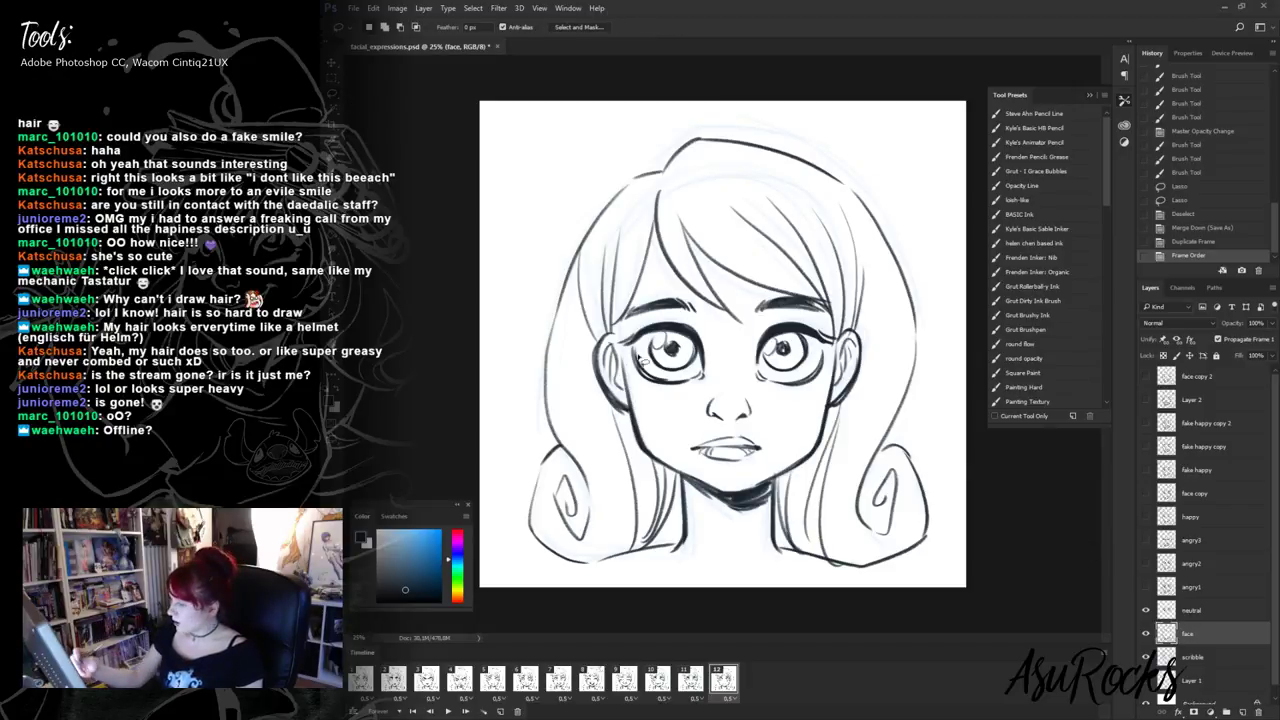
mouse_move(617, 333)
left_mouse_down()
mouse_move(626, 433)
mouse_move(683, 488)
mouse_move(680, 549)
mouse_move(624, 597)
mouse_move(494, 512)
mouse_move(591, 143)
mouse_move(825, 101)
mouse_move(1000, 336)
mouse_move(952, 581)
mouse_move(812, 585)
mouse_move(785, 558)
mouse_move(775, 484)
mouse_move(814, 462)
mouse_move(869, 379)
mouse_move(869, 334)
mouse_move(832, 290)
mouse_move(834, 316)
mouse_move(830, 298)
mouse_move(756, 302)
mouse_move(726, 325)
mouse_move(660, 273)
left_mouse_up()
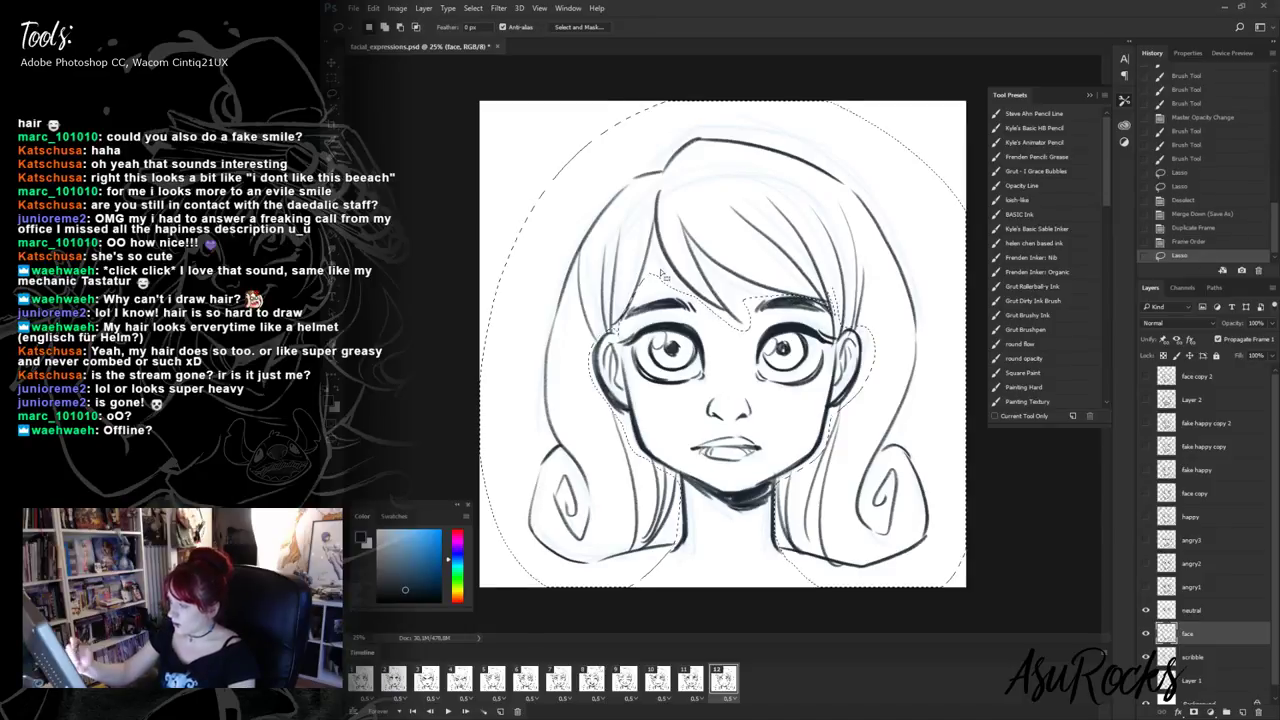
key("Delete")
key("ctrl+d")
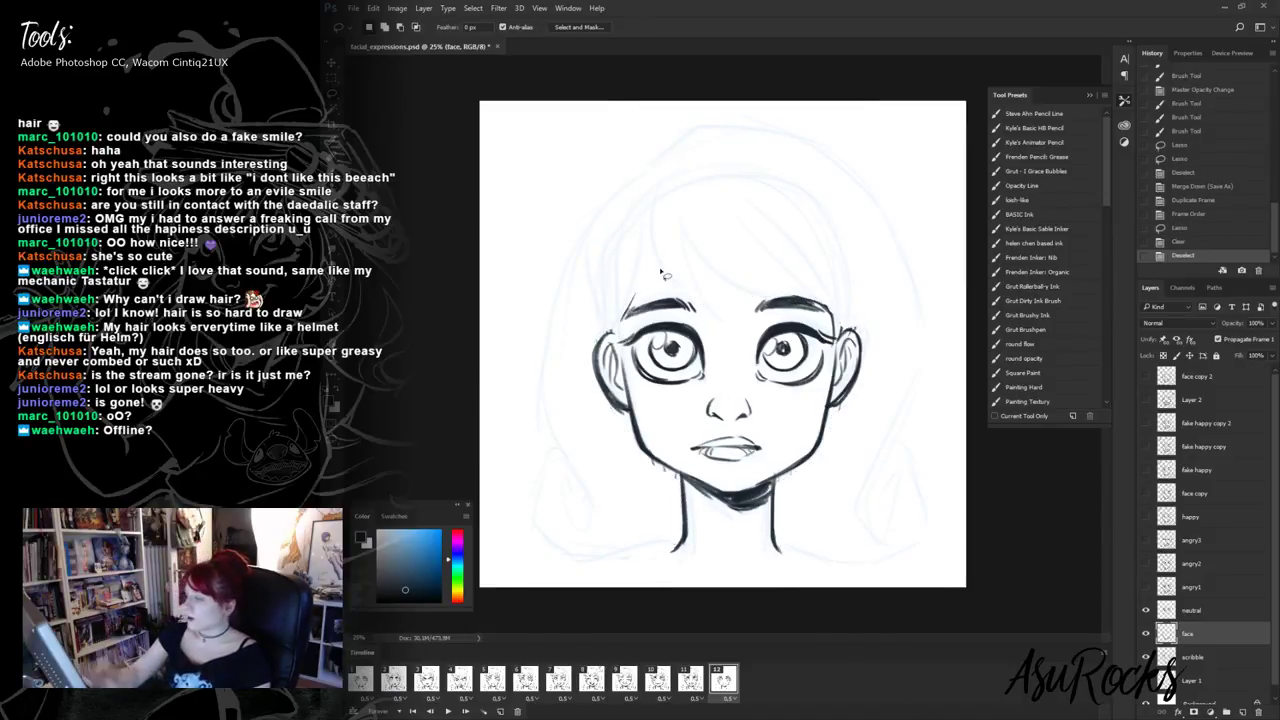
key("b")
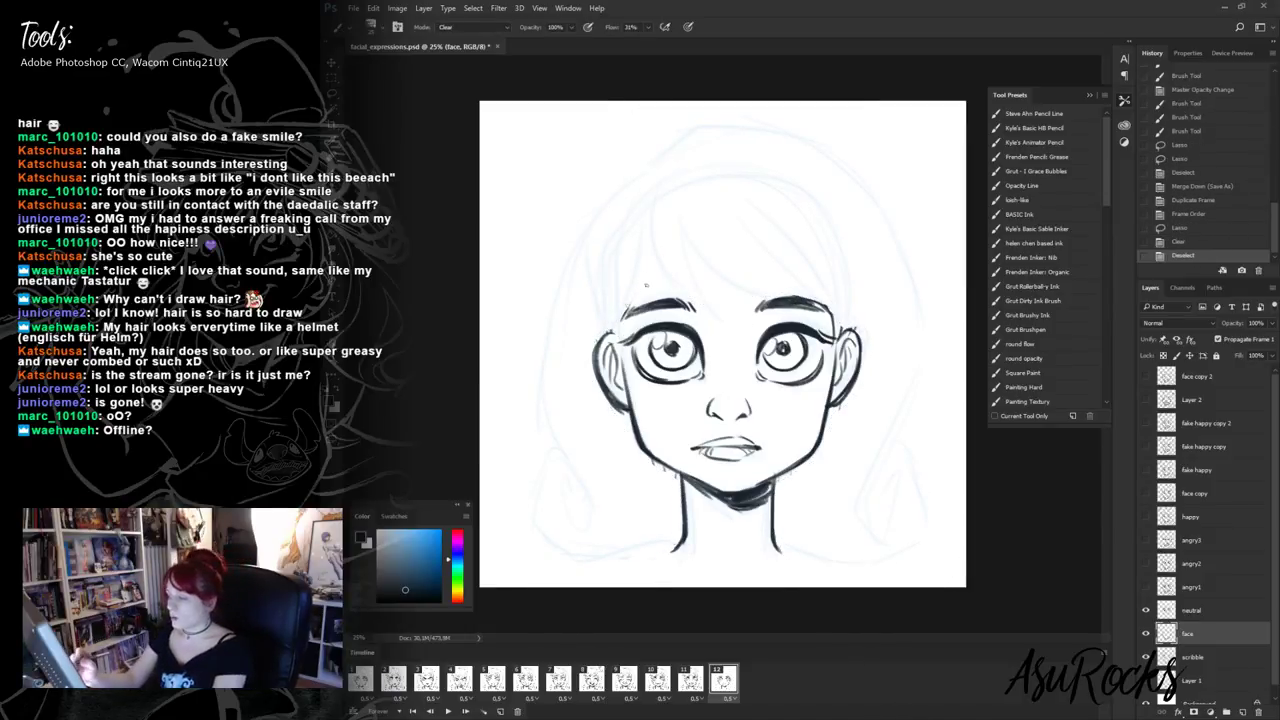
left_click(628, 309)
- Raise the scribble layer's opacity to 42%
left_click(1215, 659)
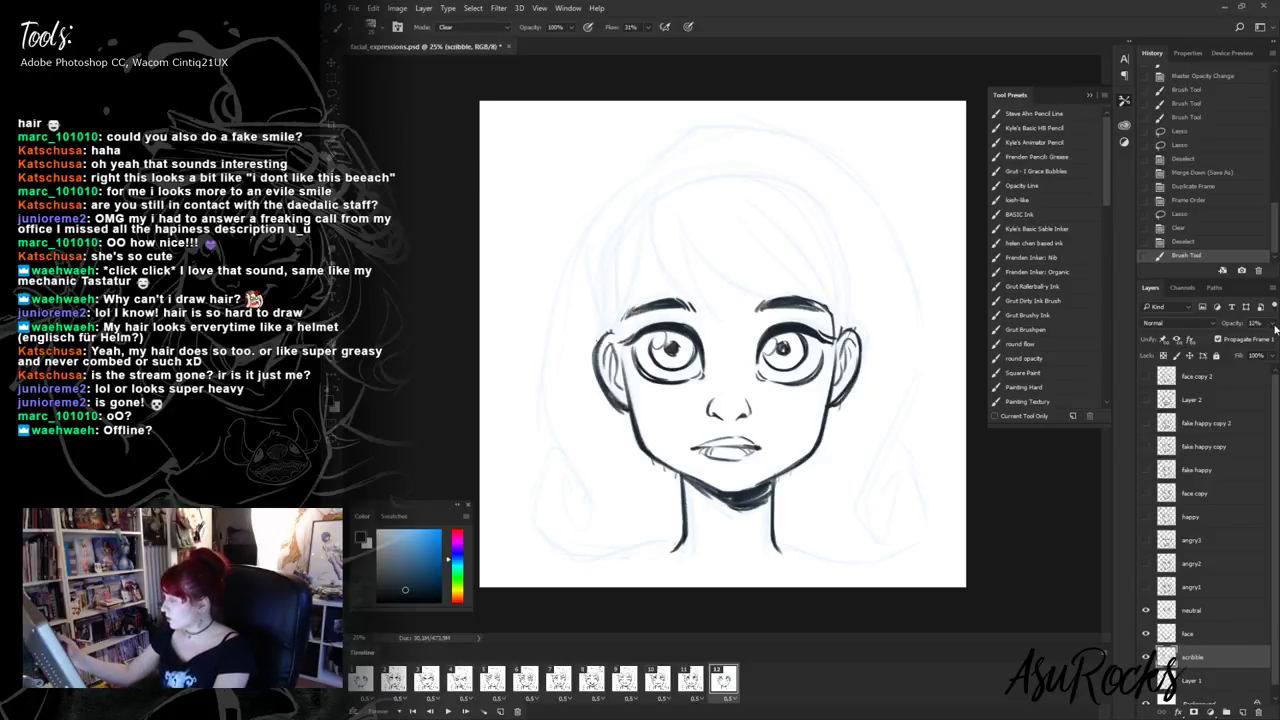
left_click(1272, 324)
left_click(1240, 338)
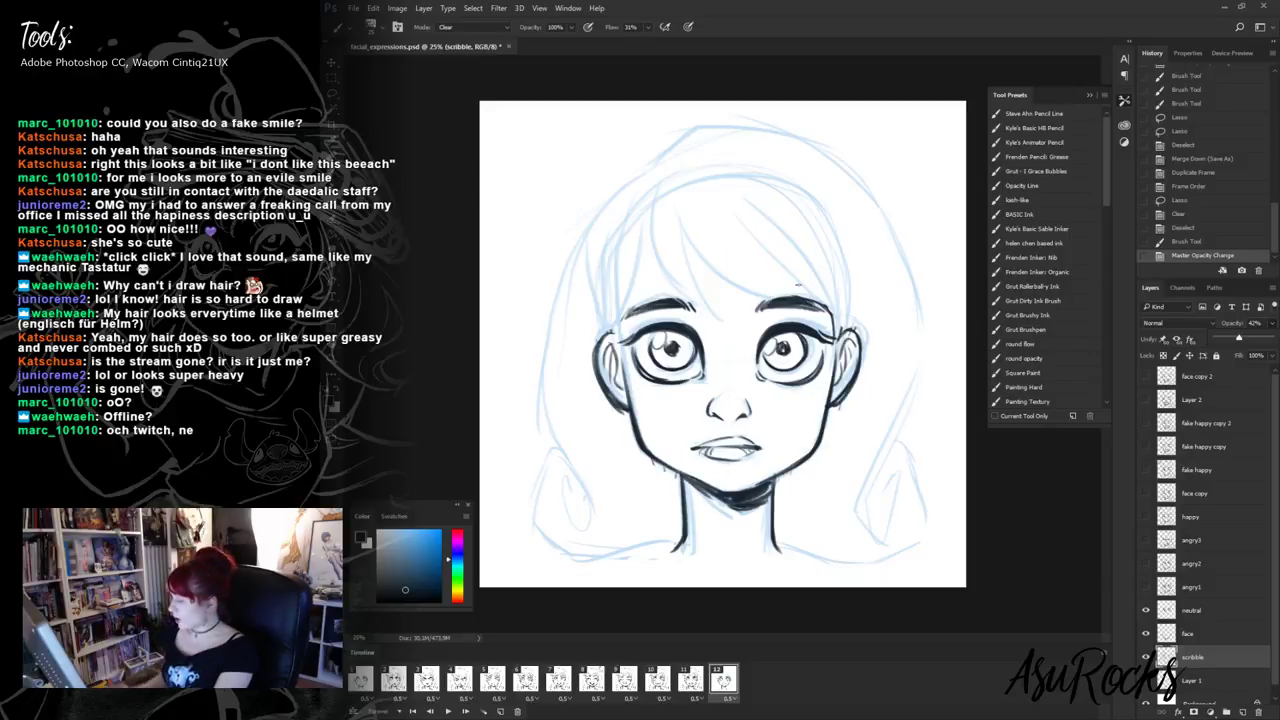
- Hide the scribble and Background layers, copy the whole visible hairless face, and revert the document to the saved Merge Down history state
left_click(1208, 633)
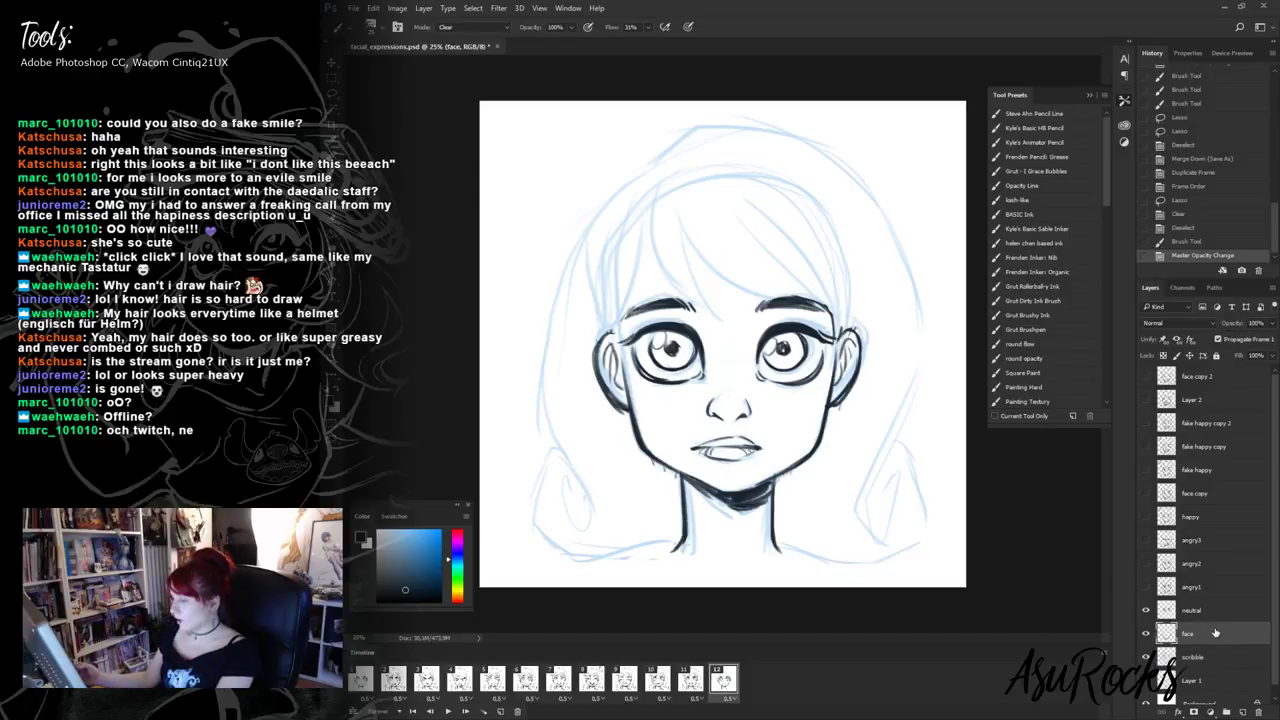
left_click(1146, 656)
left_click(1147, 704)
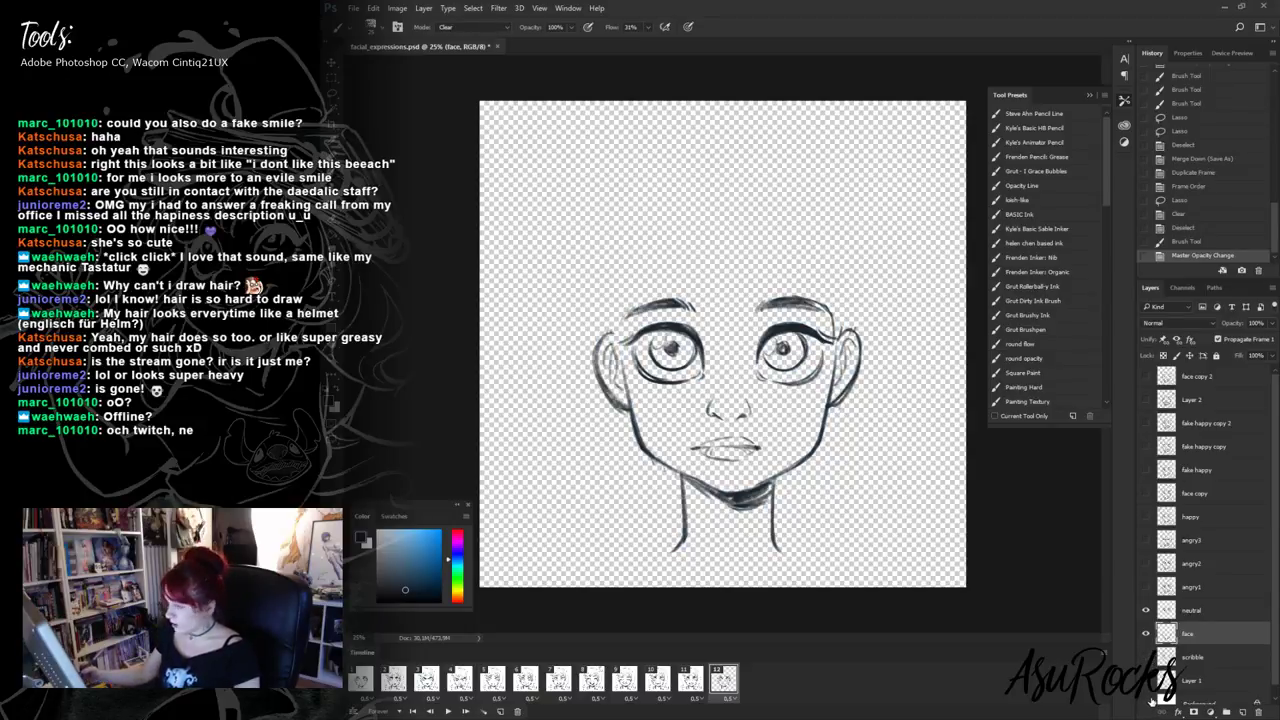
key("ctrl+a")
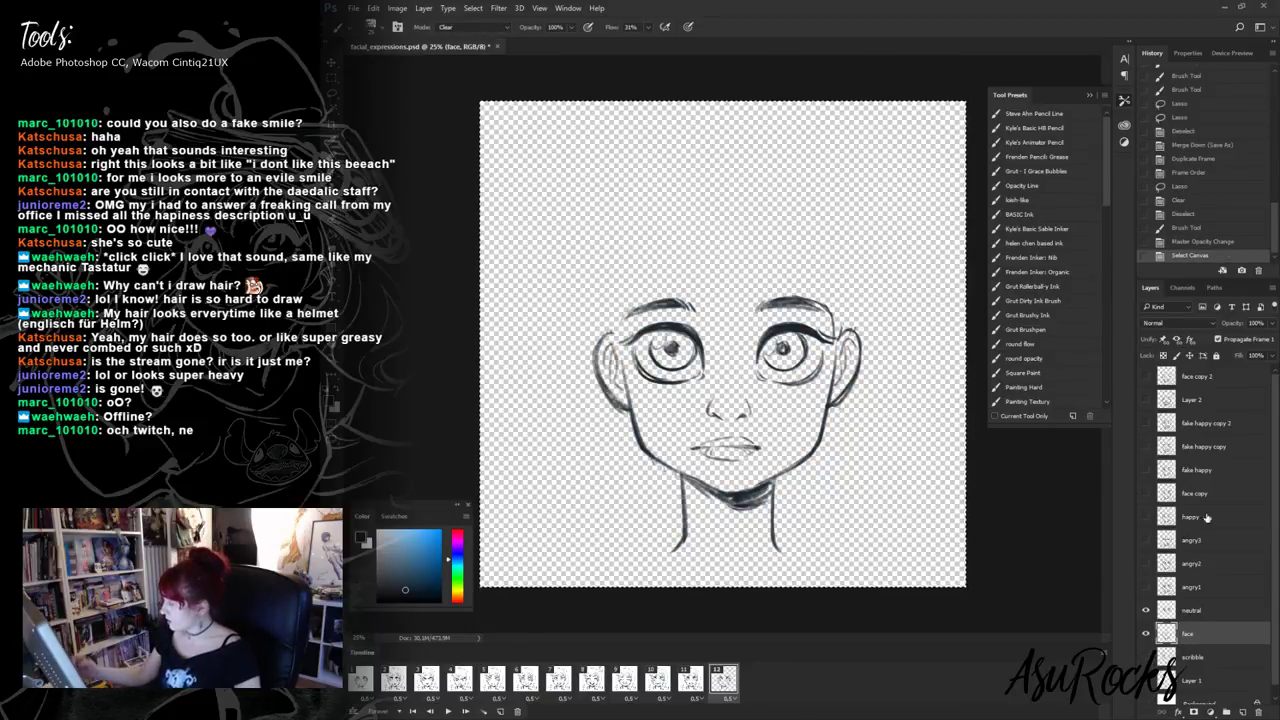
left_click(1200, 144)
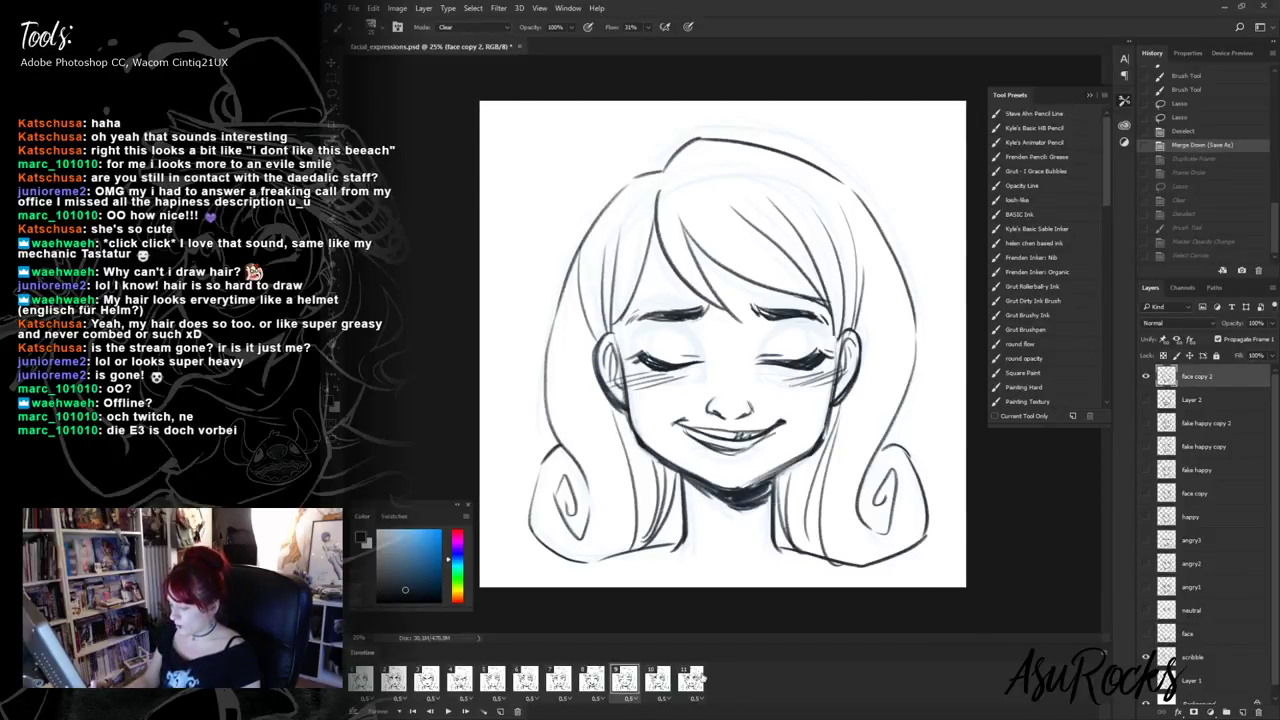
- Duplicate frame 11, paste the copied face in place on a new layer, and hide the fake happy copy layer
left_click(700, 680)
left_click(505, 711)
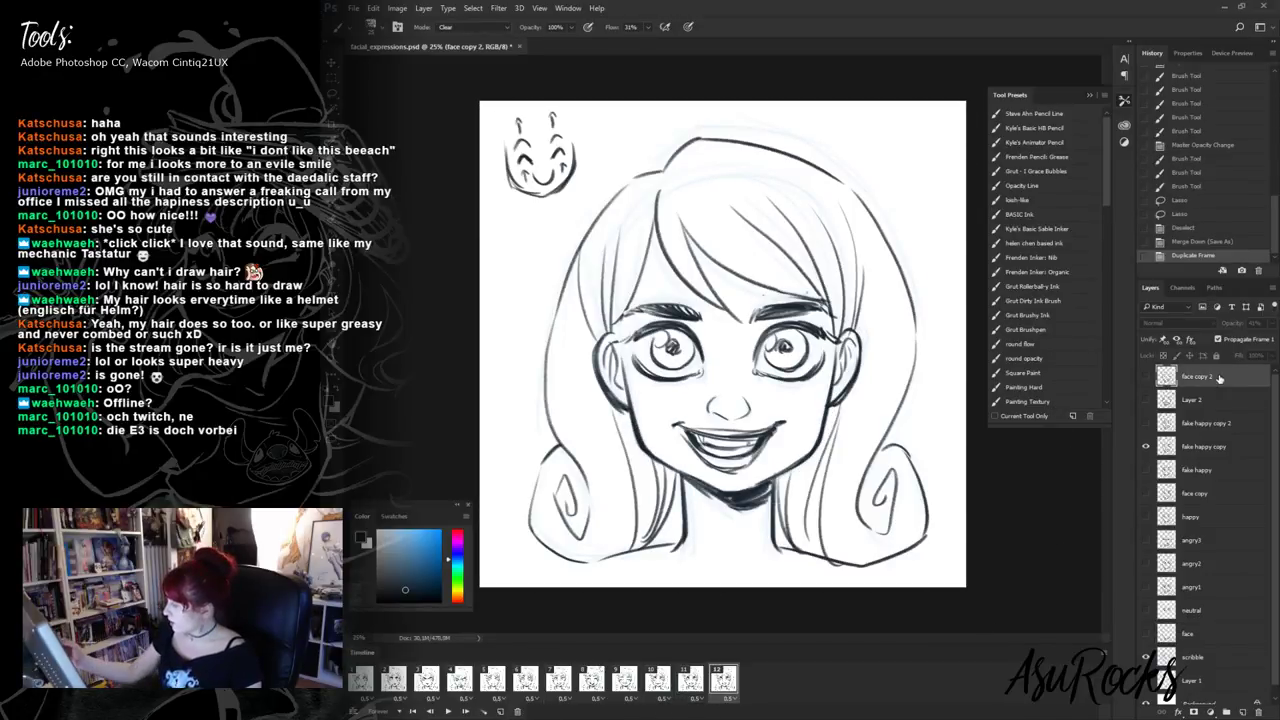
key("ctrl+shift+v")
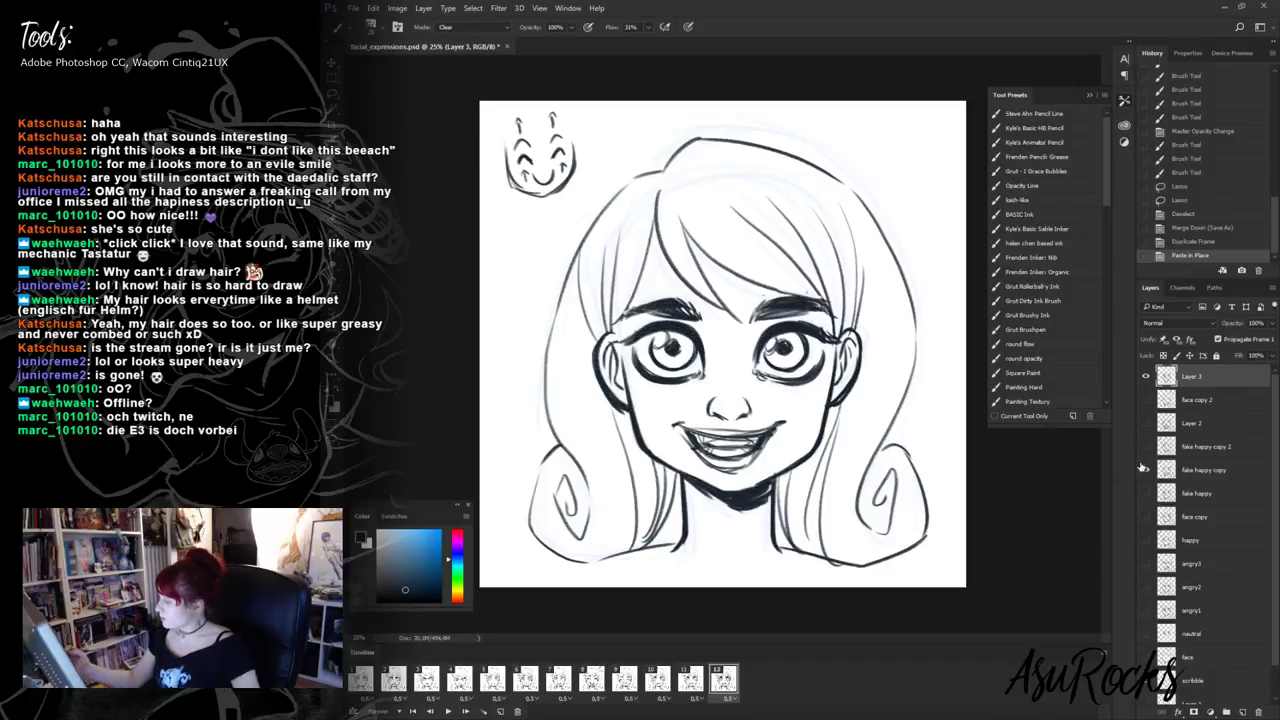
left_click(1146, 470)
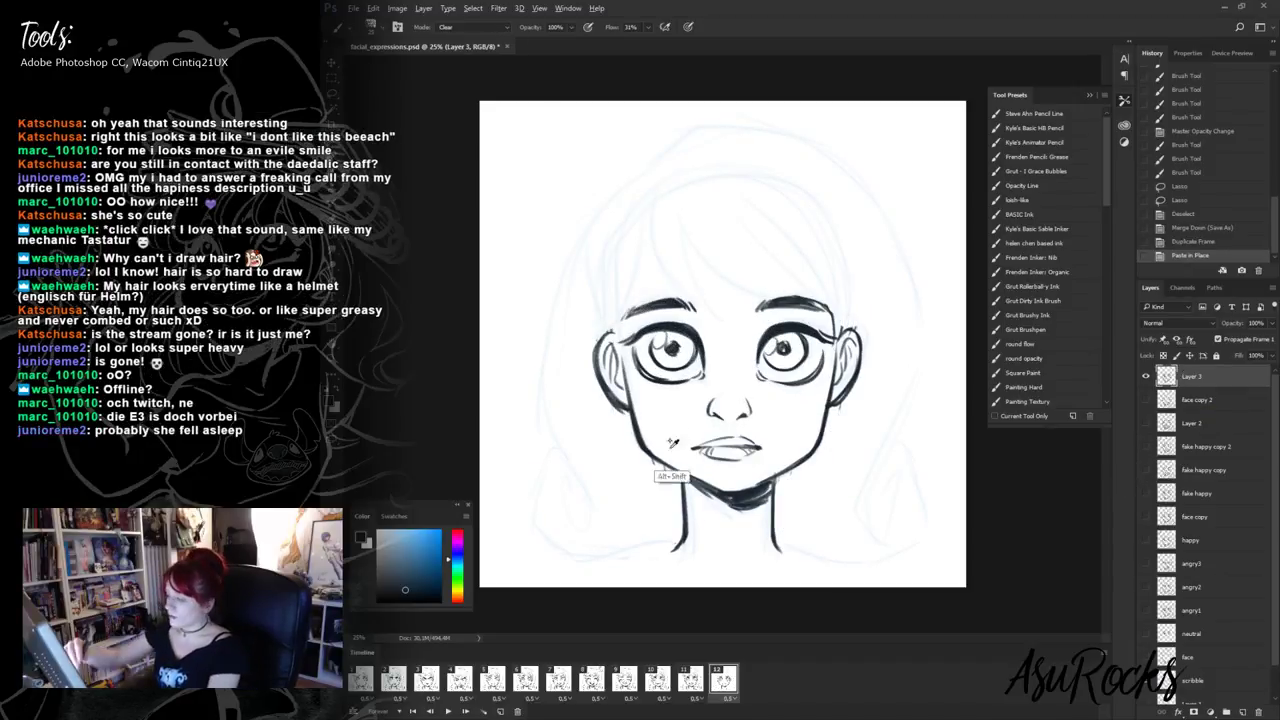
- Erase the leftover hair stubs along the jaw and below the right ear on Layer 3 in Clear mode
left_click_drag(674, 474, 681, 478)
left_click_drag(776, 480, 789, 486)
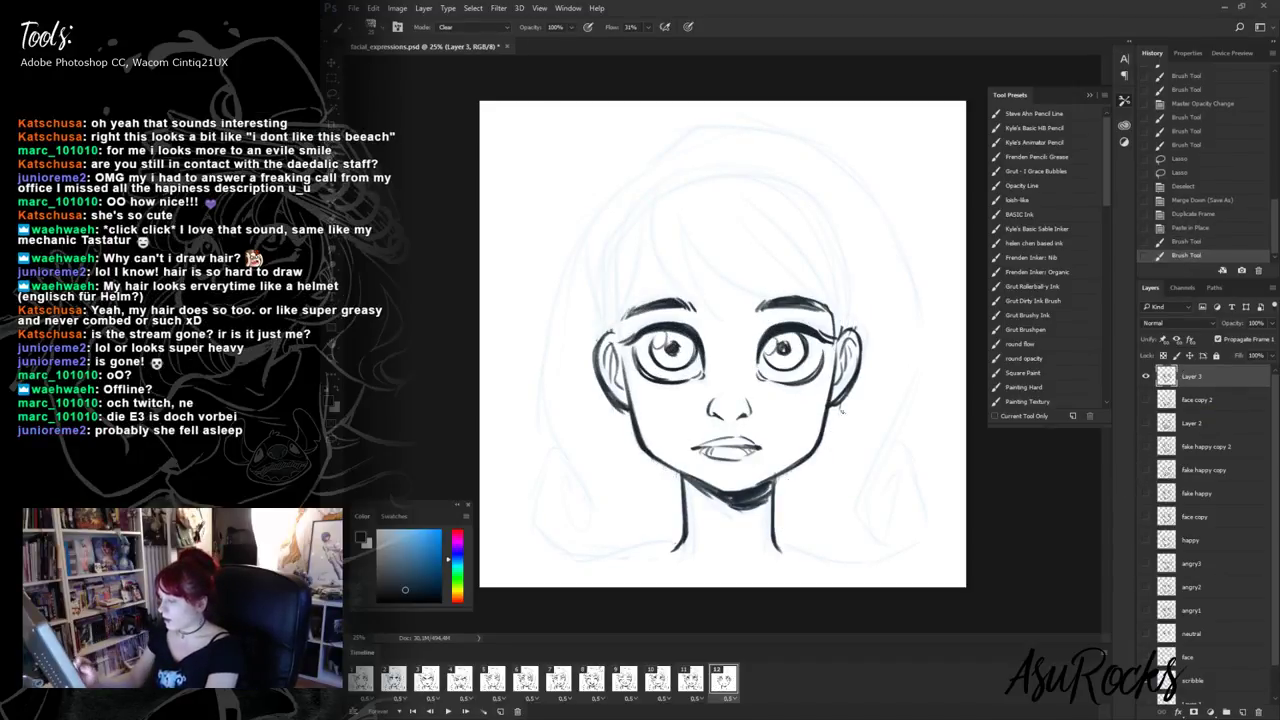
left_click_drag(843, 405, 830, 390)
- Draw the bald skull outline from ear to ear above the forehead in Normal mode, and clean up stray marks near the right eye in Clear mode
key("alt+shift+n")
mouse_move(609, 320)
left_mouse_down()
mouse_move(620, 236)
mouse_move(752, 182)
left_mouse_up()
mouse_move(623, 231)
left_mouse_down()
mouse_move(663, 192)
mouse_move(824, 215)
mouse_move(776, 183)
mouse_move(830, 218)
left_mouse_up()
left_click_drag(780, 182, 842, 240)
mouse_move(840, 232)
left_mouse_down()
mouse_move(845, 318)
mouse_move(824, 300)
left_mouse_up()
key("alt+shift+r")
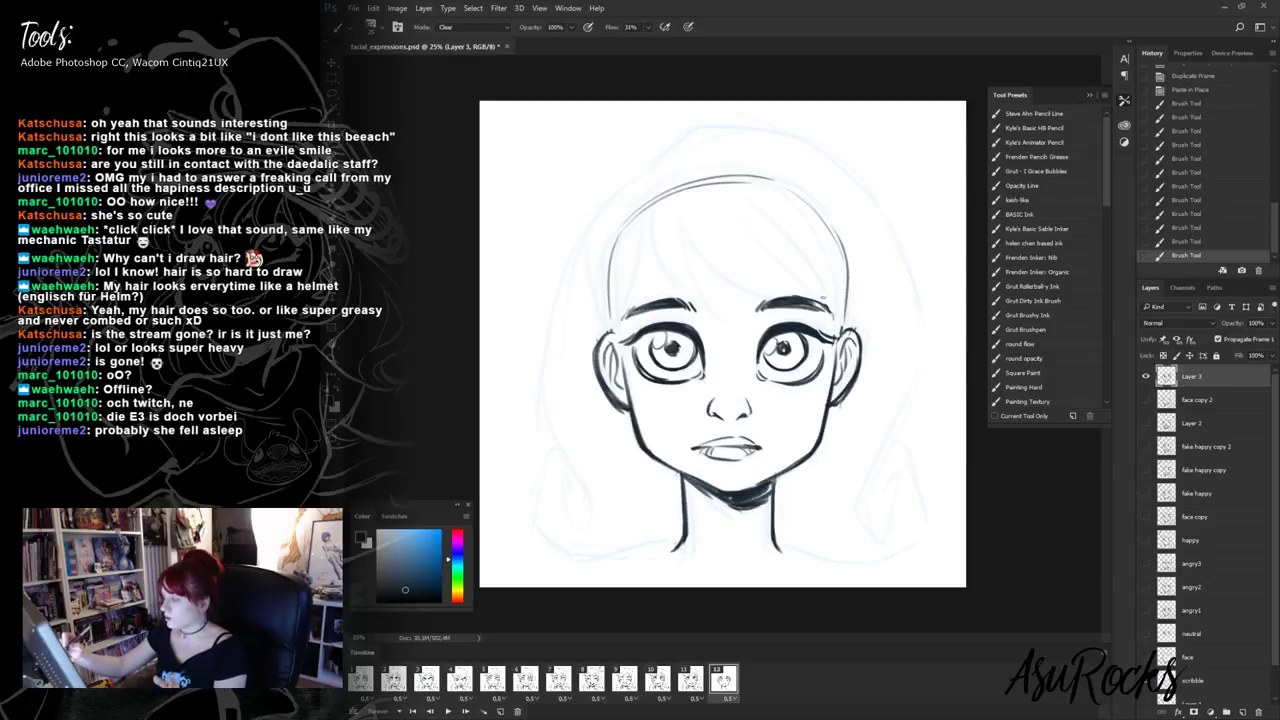
left_click(827, 357)
left_click(827, 357)
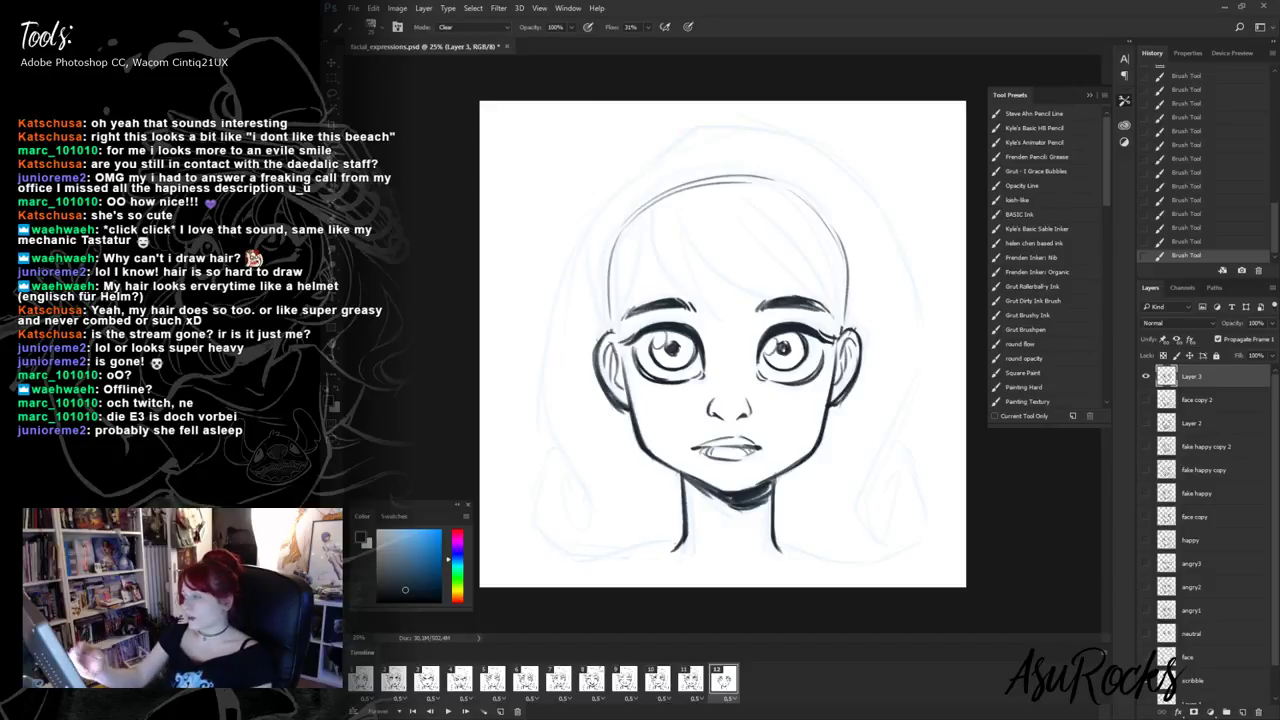
- Reinforce the crown line in Normal mode, sketch six curved hair-direction arrows around the skull, and undo the arrows
key("shift+alt+n")
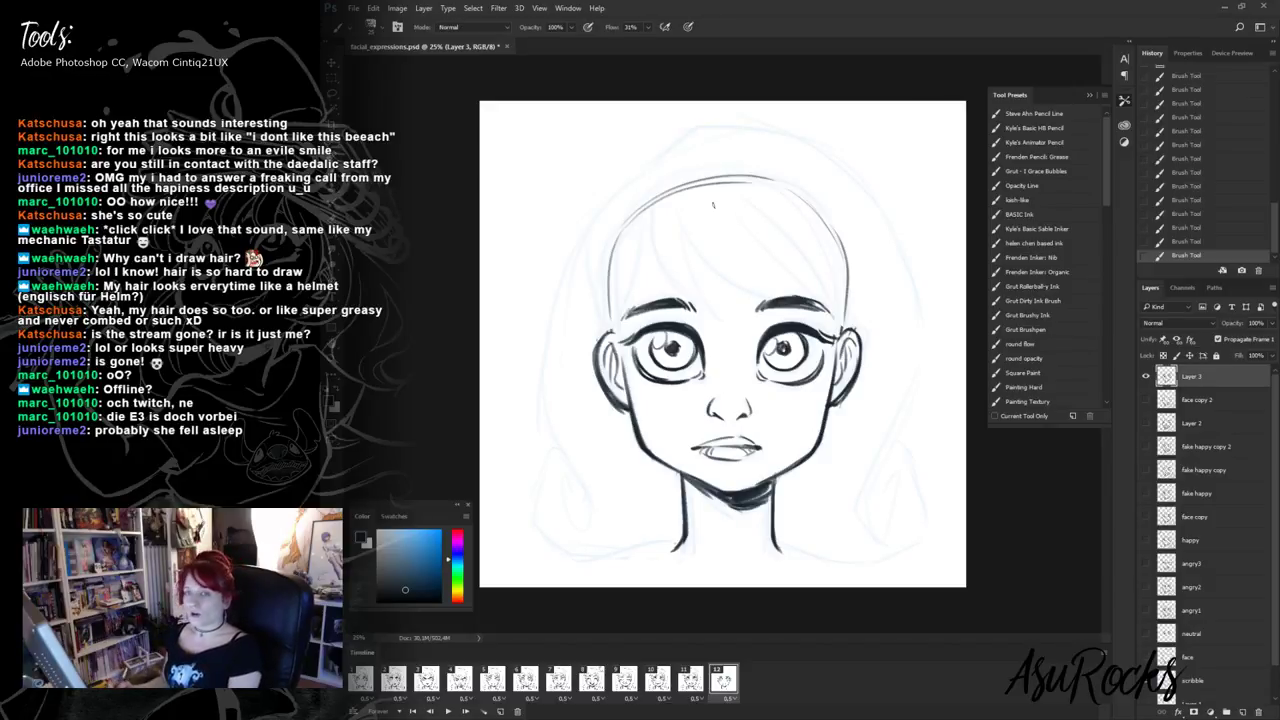
mouse_move(621, 237)
left_mouse_down()
mouse_move(686, 184)
mouse_move(776, 178)
left_mouse_up()
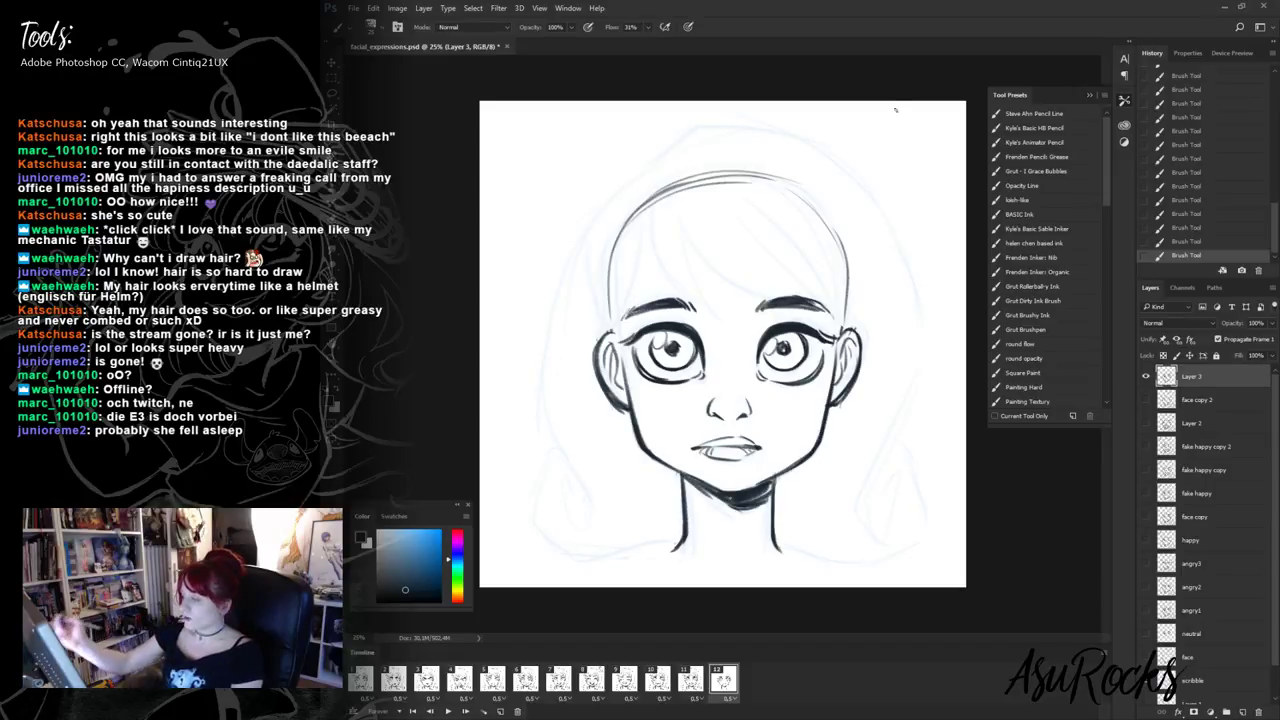
mouse_move(677, 181)
left_mouse_down()
mouse_move(630, 137)
mouse_move(648, 145)
left_mouse_up()
left_click_drag(718, 177, 735, 108)
mouse_move(780, 182)
left_mouse_down()
mouse_move(806, 138)
mouse_move(832, 126)
left_mouse_up()
mouse_move(818, 206)
left_mouse_down()
mouse_move(841, 180)
mouse_move(878, 178)
left_mouse_up()
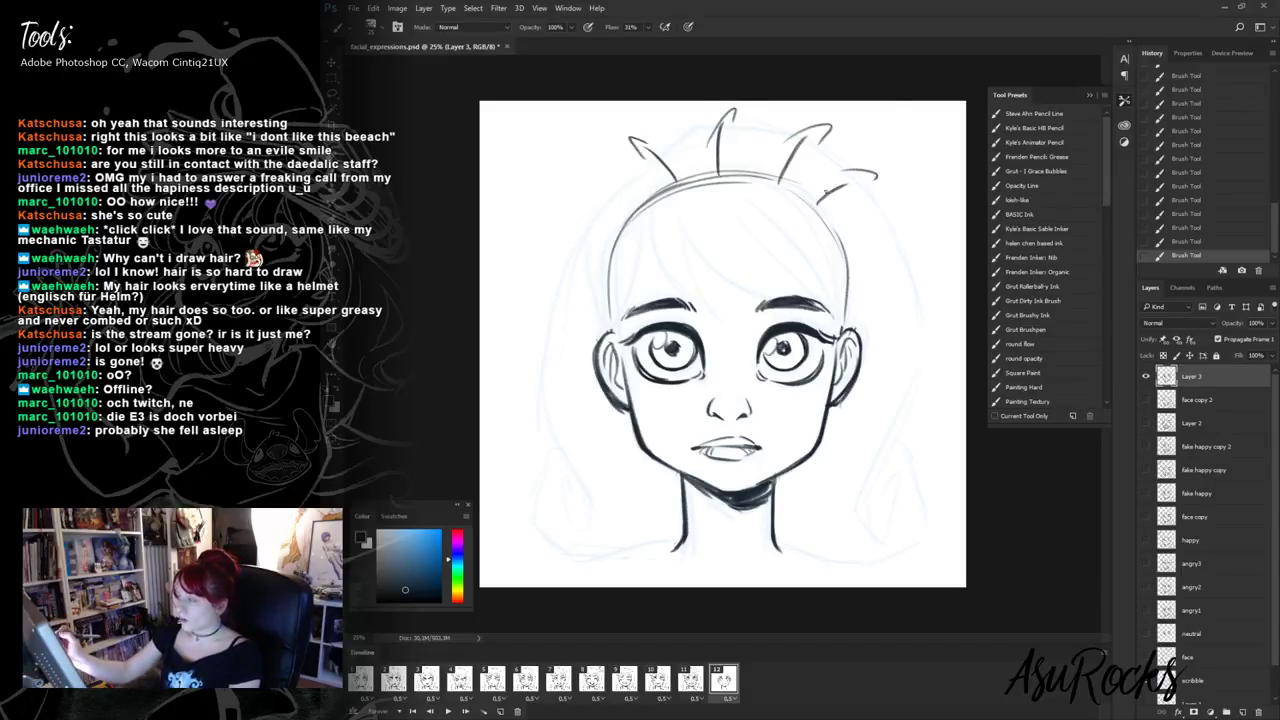
mouse_move(636, 210)
left_mouse_down()
mouse_move(592, 192)
mouse_move(600, 179)
left_mouse_up()
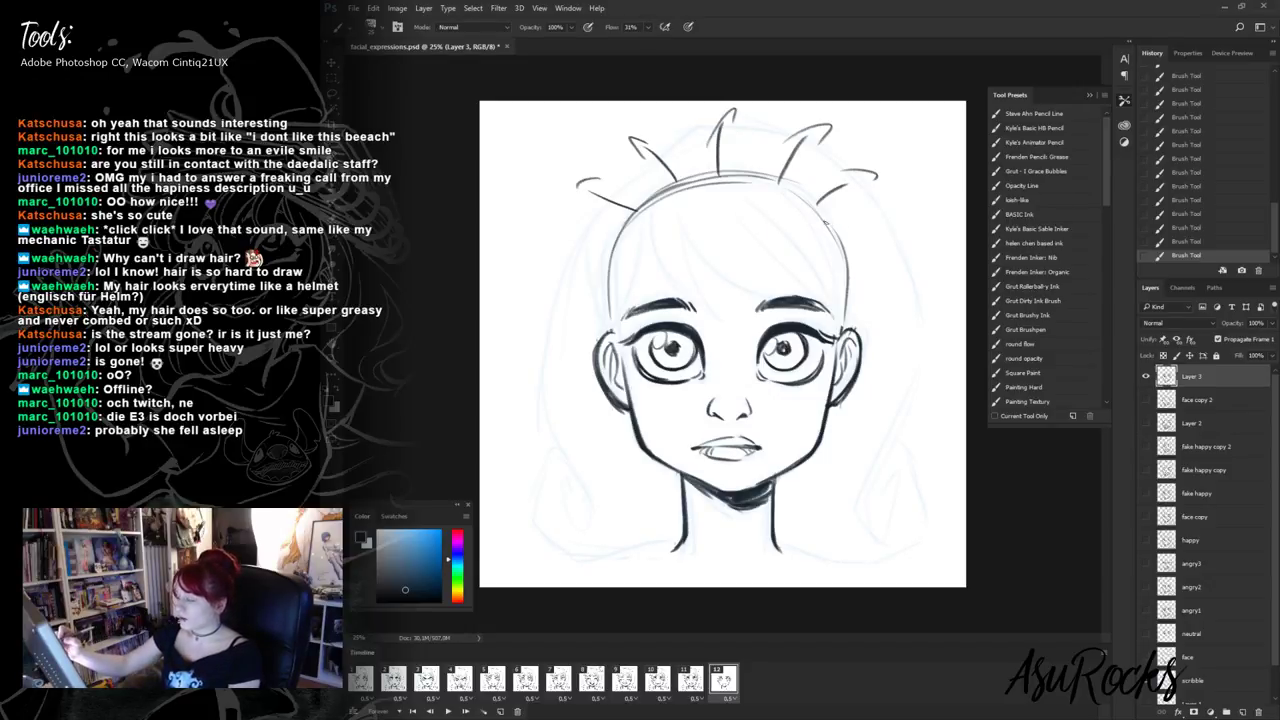
mouse_move(824, 218)
left_mouse_down()
mouse_move(881, 253)
mouse_move(889, 391)
mouse_move(912, 348)
left_mouse_up()
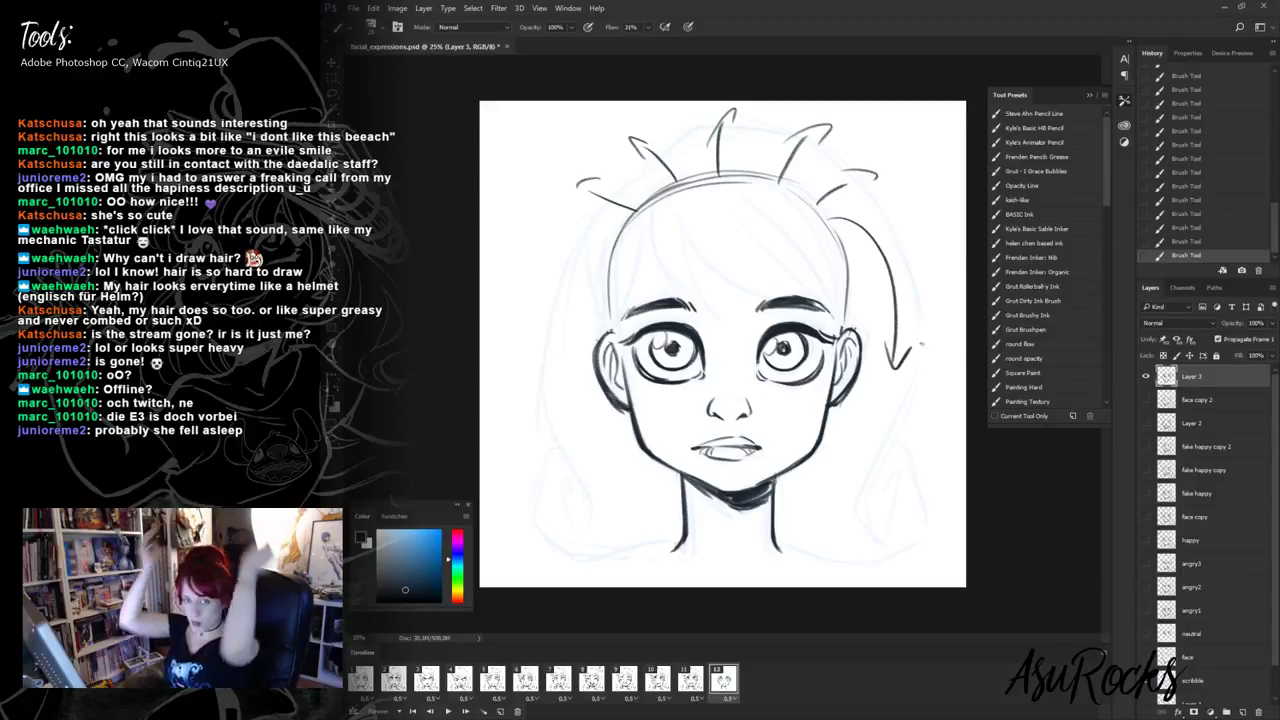
mouse_move(1185, 235)
left_mouse_down()
mouse_move(1207, 101)
mouse_move(1155, 93)
left_mouse_up()
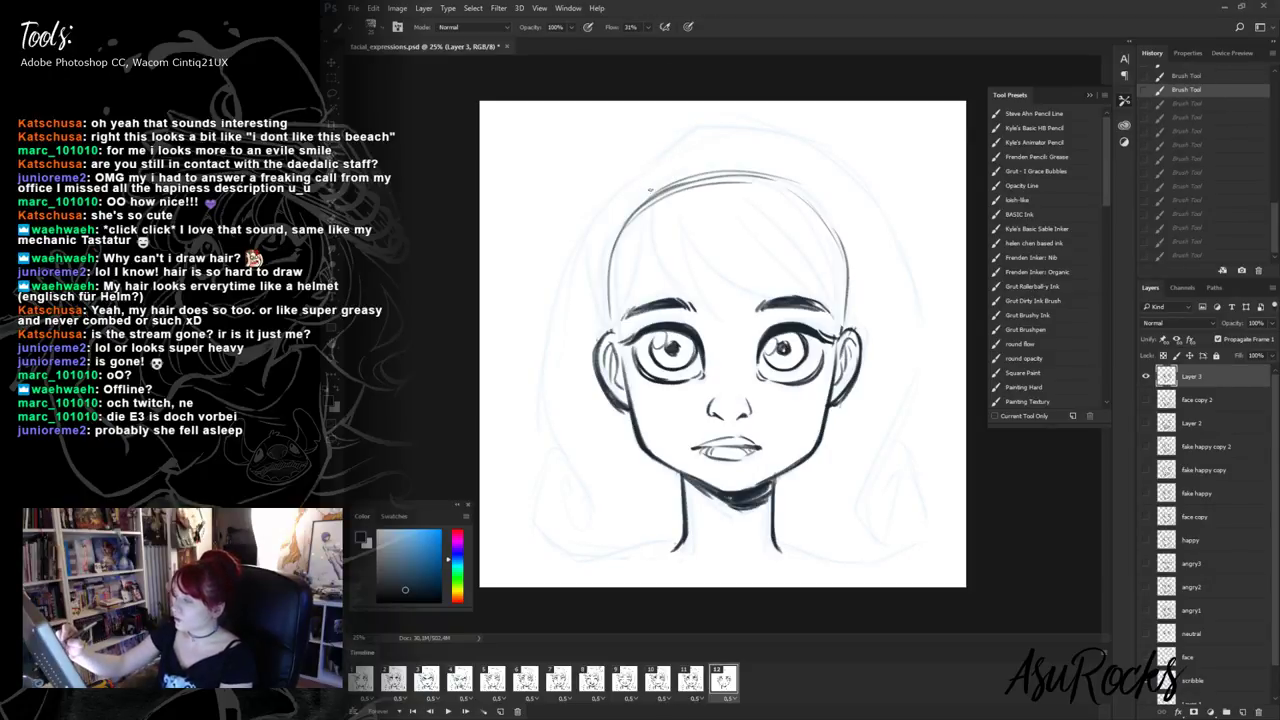
- Sketch hair rising from a side parting above the skull, with its outer contour falling past the left ear to the shoulder
mouse_move(656, 190)
left_mouse_down()
mouse_move(742, 131)
mouse_move(764, 136)
mouse_move(588, 204)
mouse_move(556, 298)
left_mouse_up()
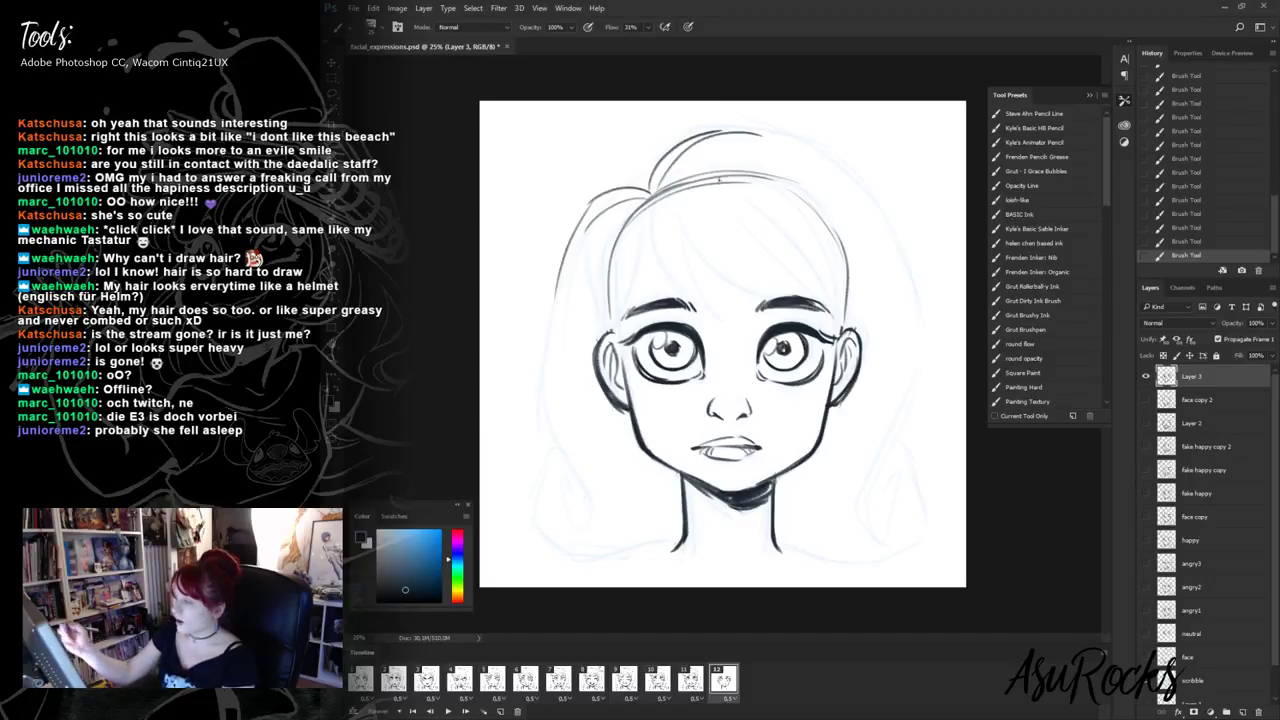
left_click(1205, 227)
left_click(1208, 186)
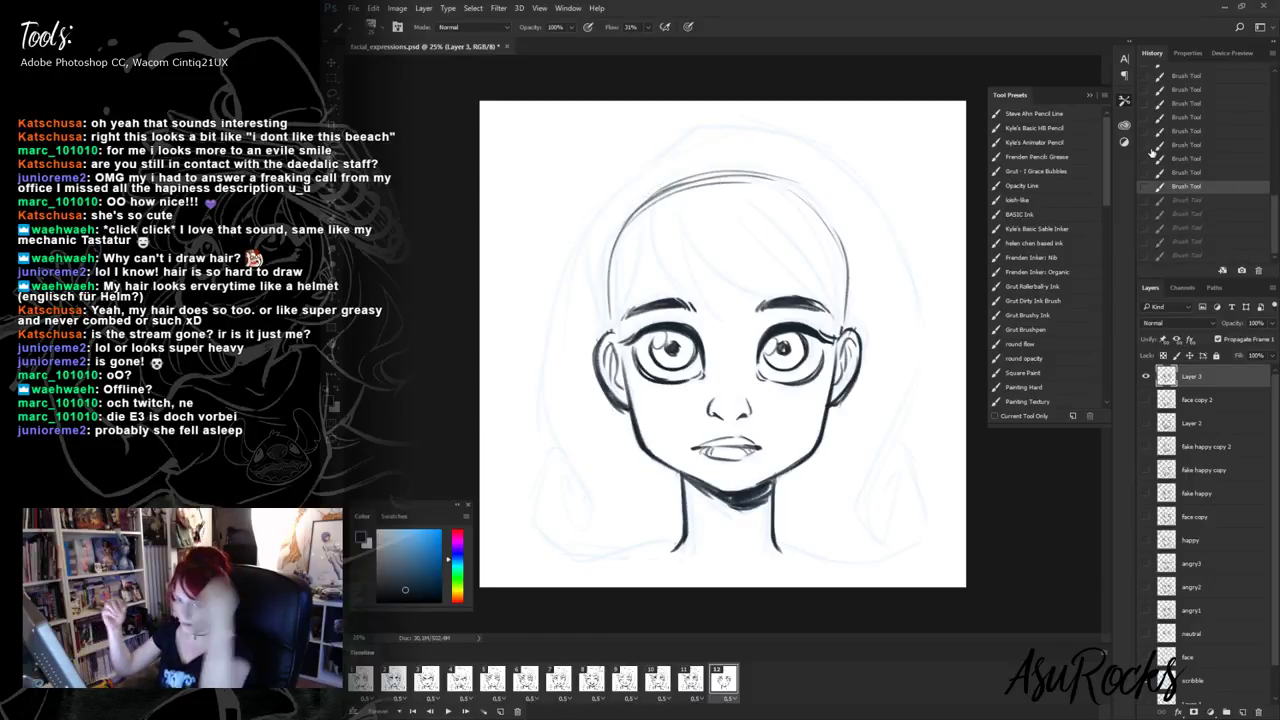
left_click_drag(650, 190, 762, 133)
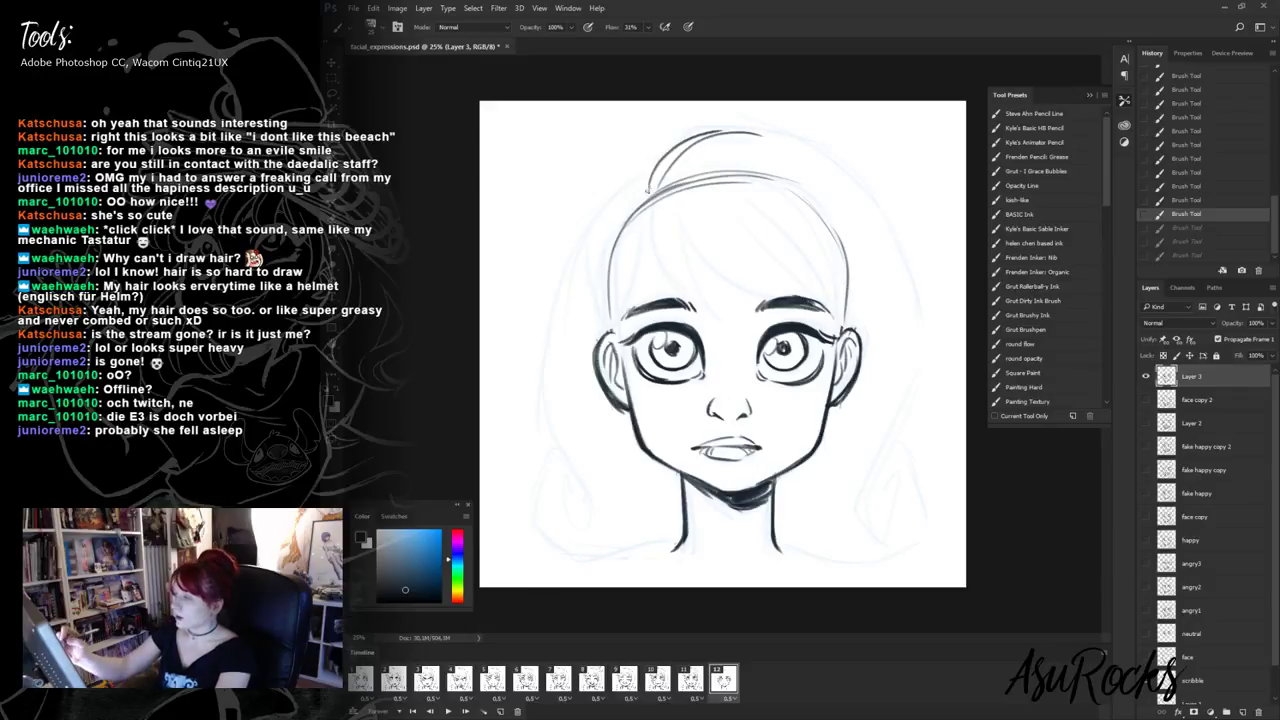
mouse_move(650, 189)
left_mouse_down()
mouse_move(584, 222)
mouse_move(567, 266)
left_mouse_up()
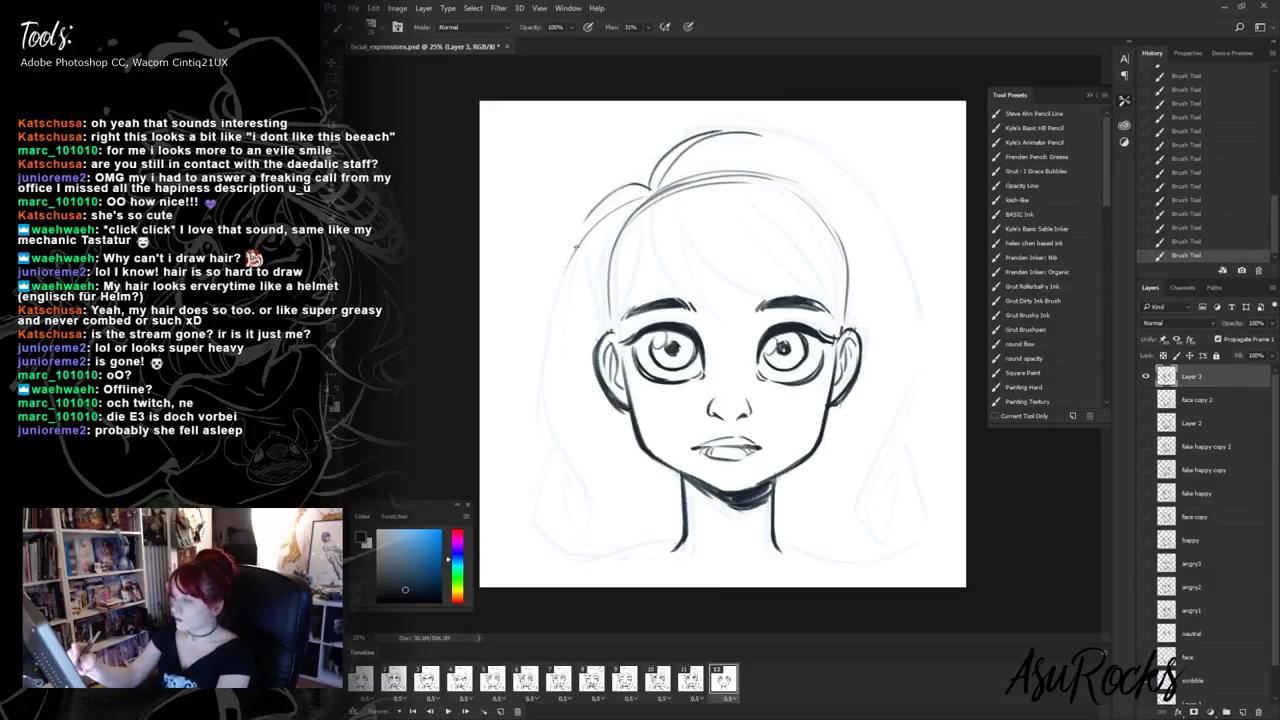
left_click_drag(597, 204, 553, 324)
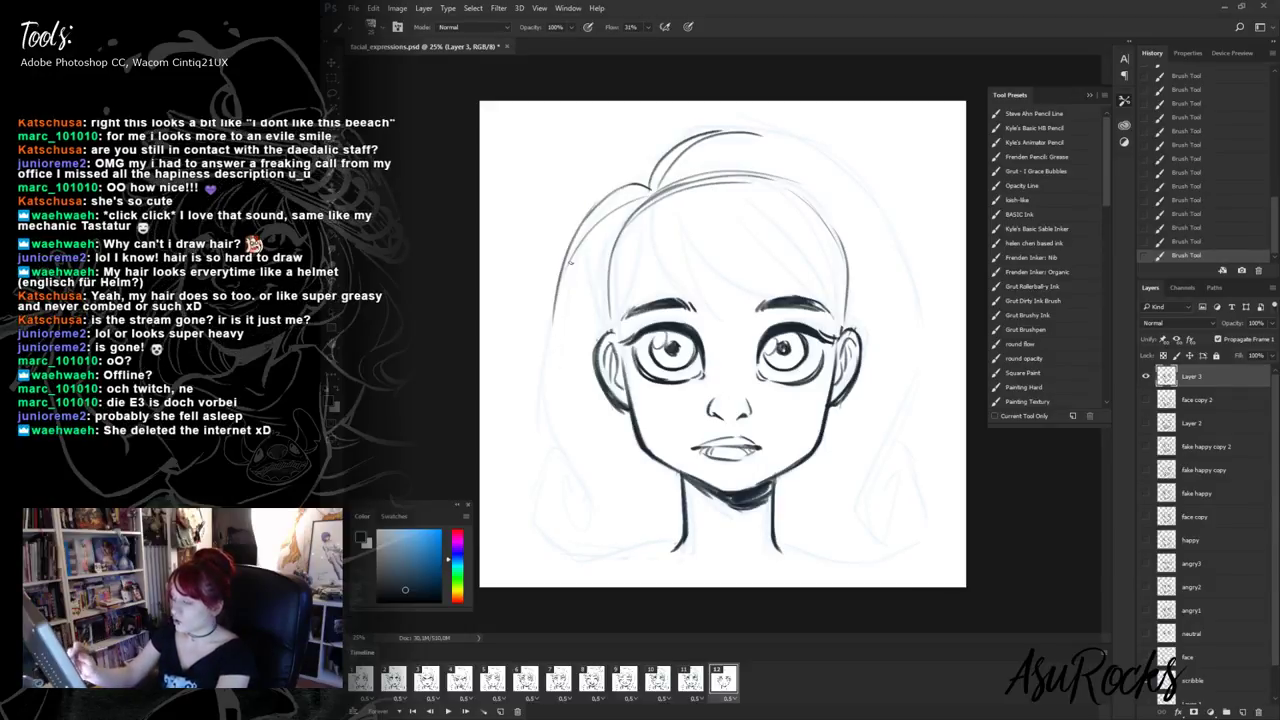
mouse_move(570, 262)
left_mouse_down()
mouse_move(536, 498)
mouse_move(584, 548)
left_mouse_up()
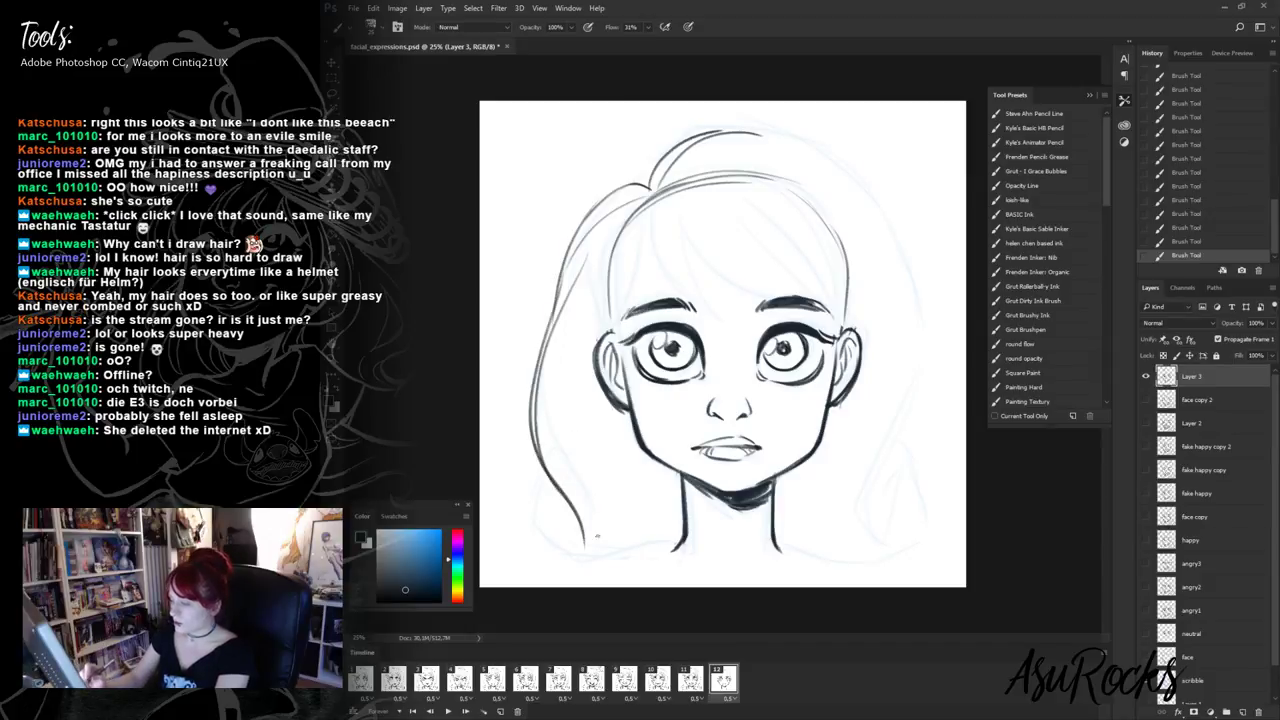
- Add wavy, curled lower ends to the left hair and draw the right side's outer contour from the parting down to the canvas edge
left_click_drag(548, 456, 562, 584)
left_click_drag(625, 424, 603, 585)
left_click_drag(673, 482, 643, 587)
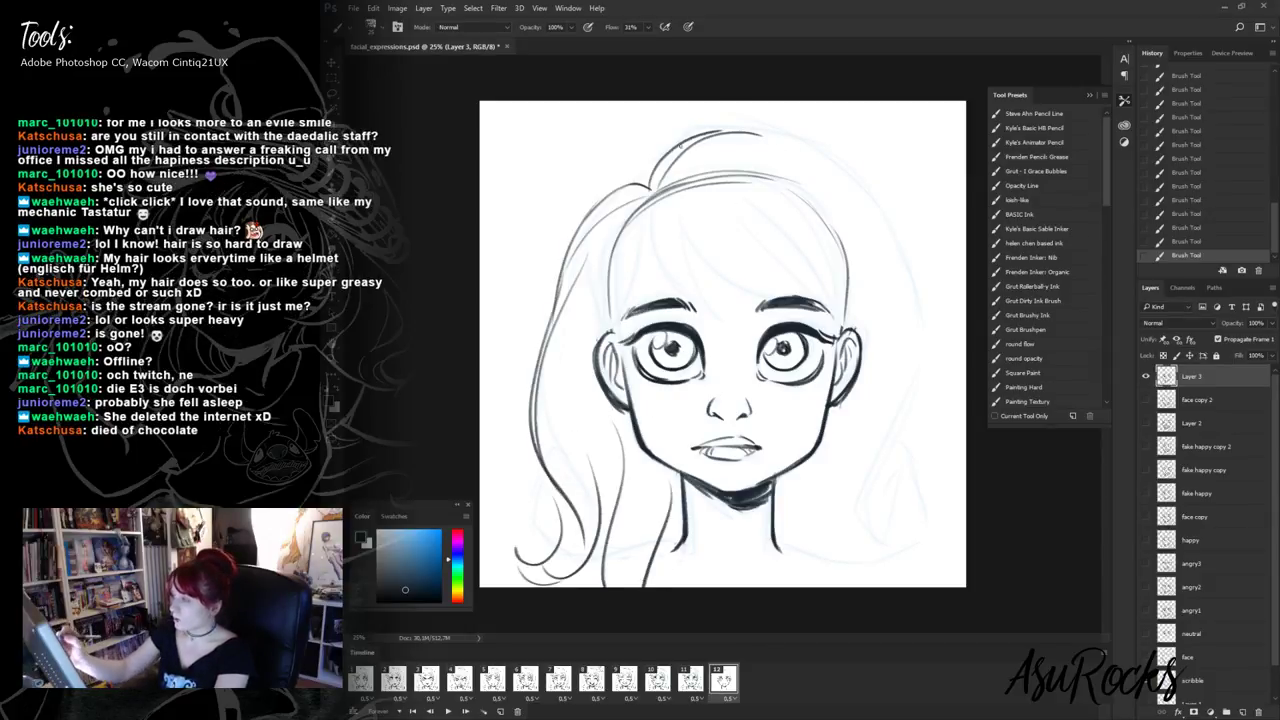
mouse_move(692, 138)
left_mouse_down()
mouse_move(836, 170)
mouse_move(870, 210)
mouse_move(893, 270)
mouse_move(903, 442)
left_mouse_up()
mouse_move(888, 274)
left_mouse_down()
mouse_move(918, 432)
mouse_move(838, 586)
left_mouse_up()
left_click_drag(908, 440, 856, 586)
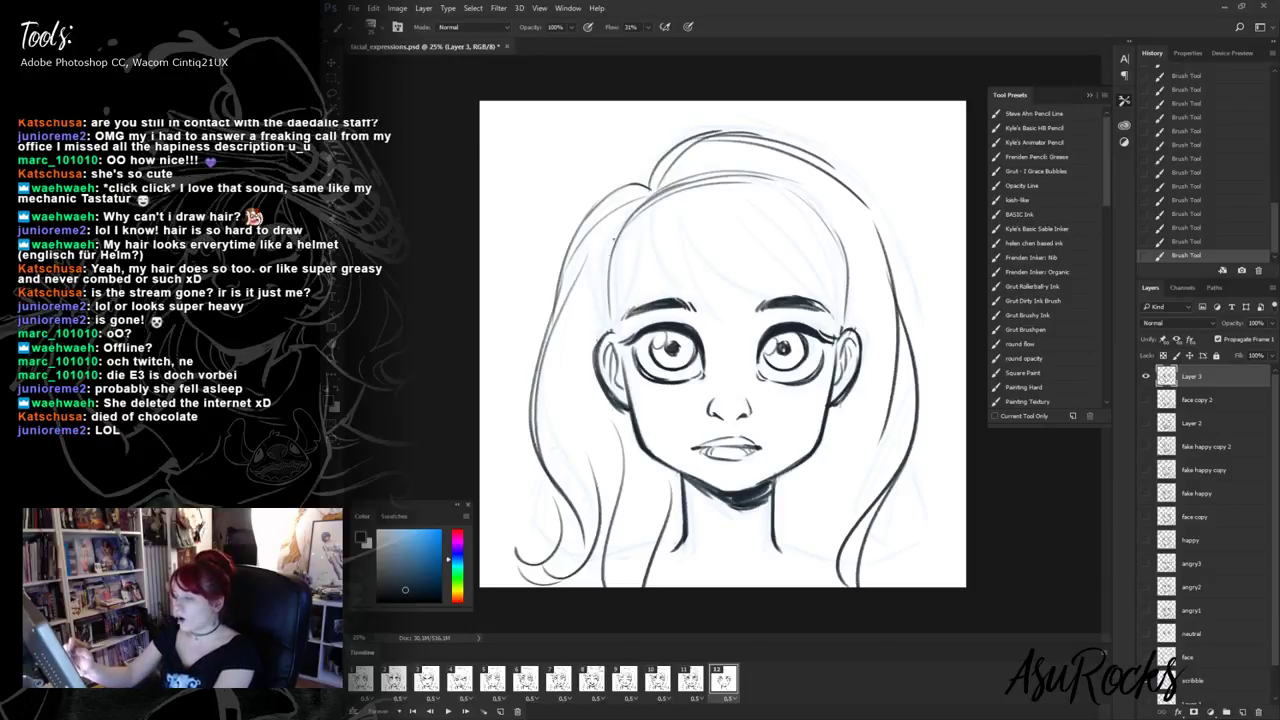
- Add inner hair strands beside both ears, falling along the jaw and neck toward the shoulders
left_click_drag(638, 214, 606, 342)
left_click_drag(598, 248, 590, 358)
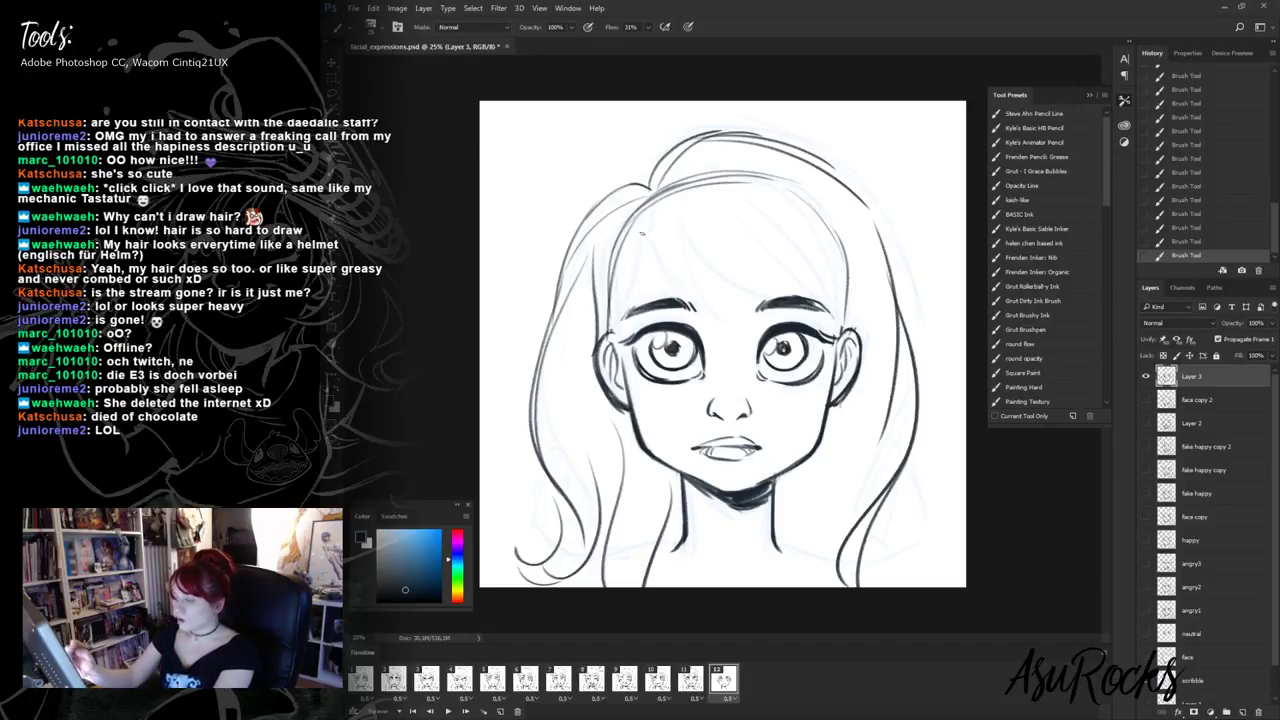
mouse_move(638, 258)
left_mouse_down()
mouse_move(612, 322)
mouse_move(610, 510)
left_mouse_up()
left_click_drag(604, 400, 620, 545)
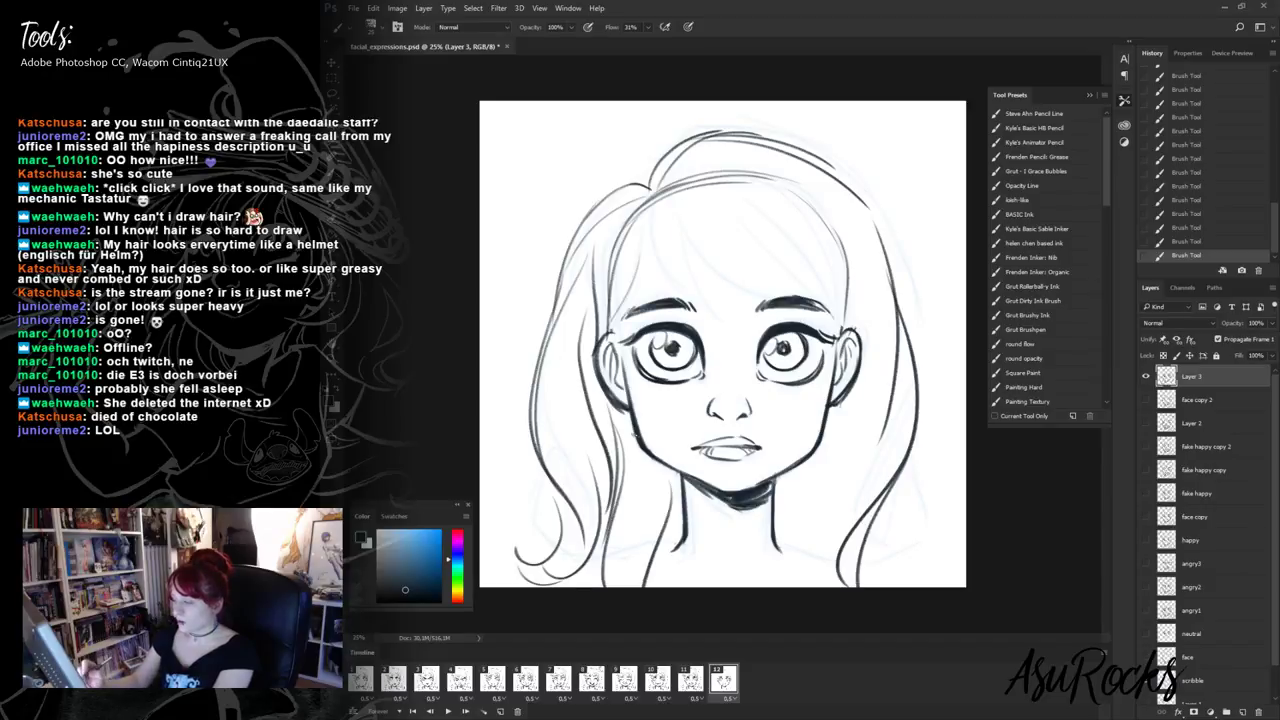
left_click_drag(638, 446, 622, 500)
left_click_drag(624, 498, 604, 558)
mouse_move(857, 403)
left_mouse_down()
mouse_move(783, 587)
mouse_move(793, 581)
left_mouse_up()
left_click_drag(799, 469, 793, 519)
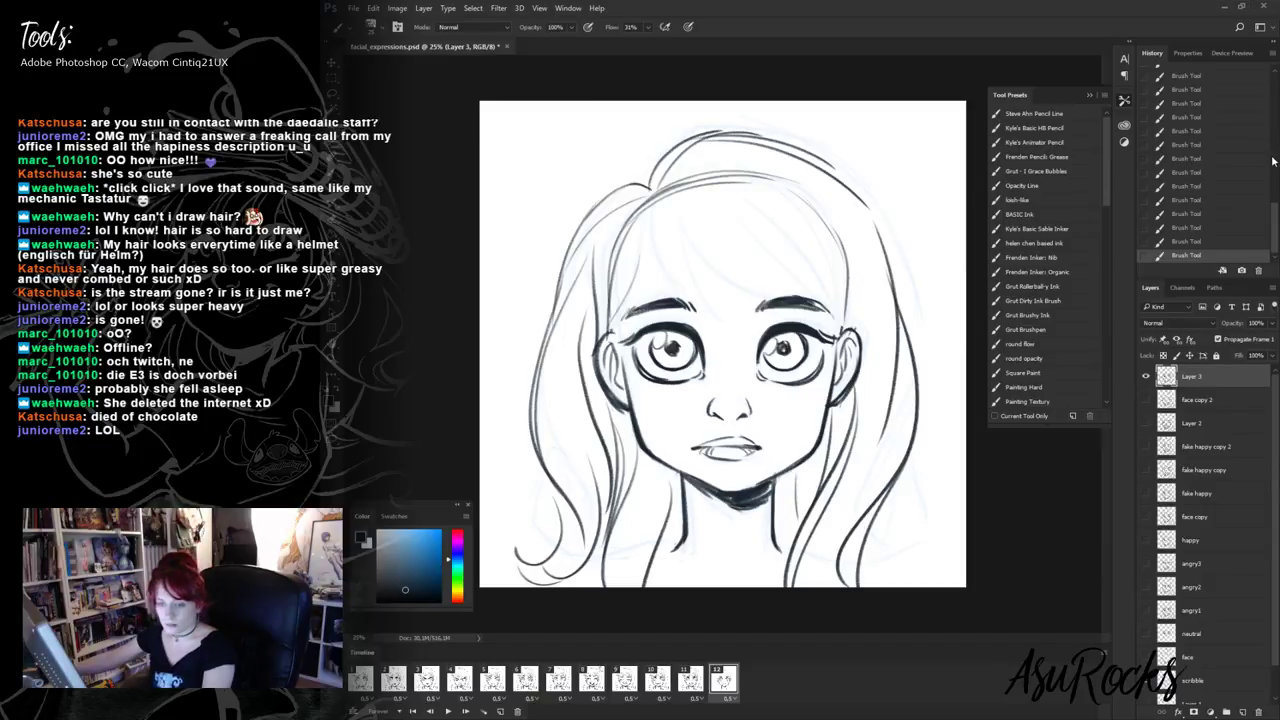
- Revert the drawing to the earlier history state with only the bald skull outline, removing all sketched hair
left_click(1210, 134)
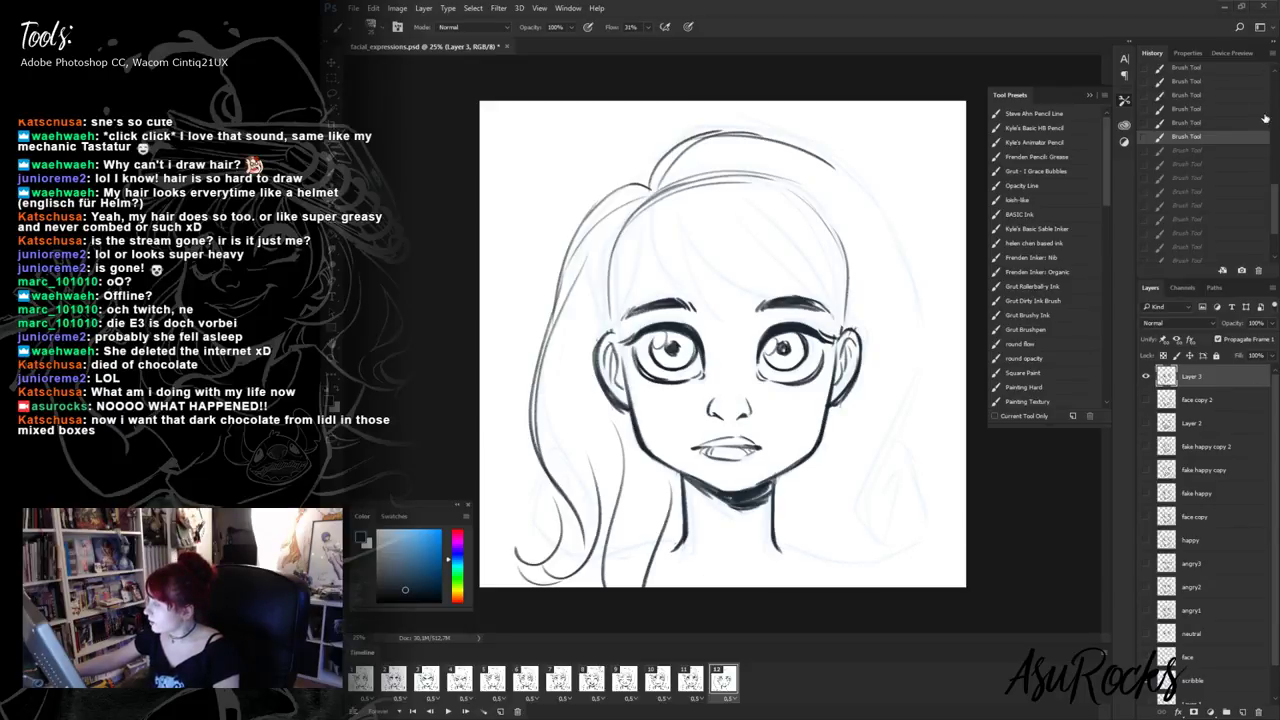
left_click(1230, 87)
left_click_drag(1274, 197, 1274, 150)
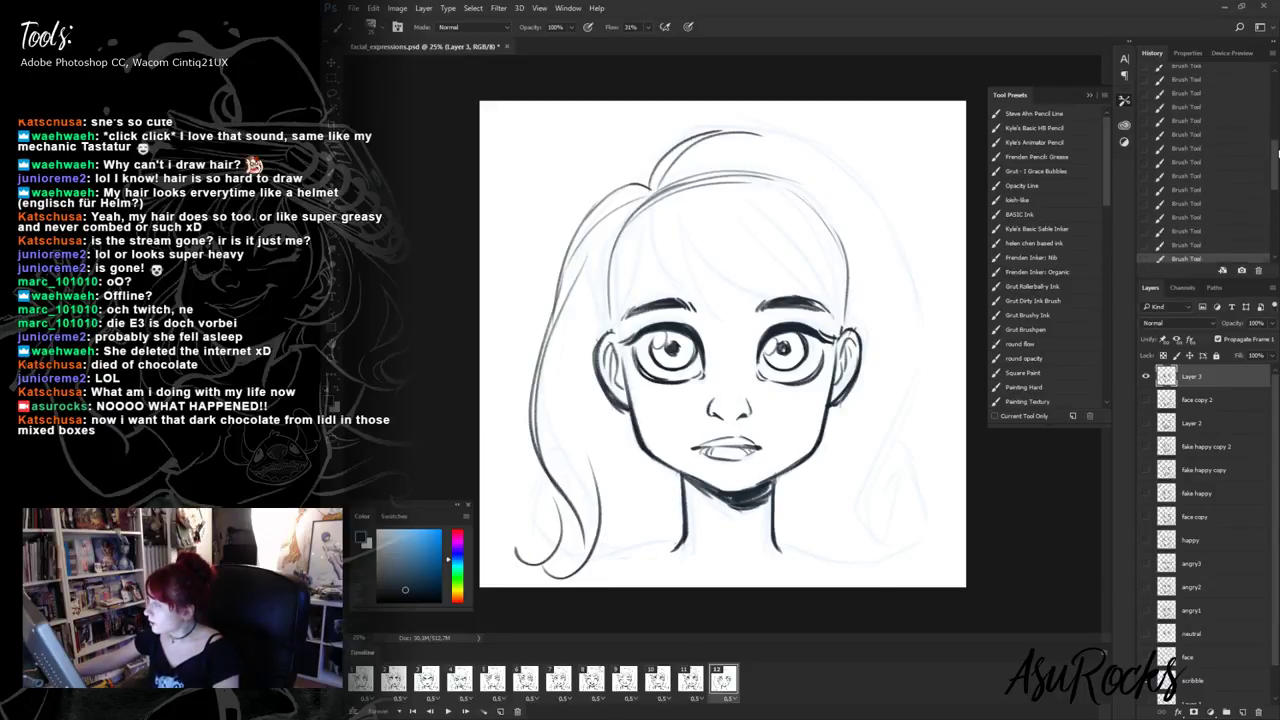
left_click(1189, 72)
left_click(1196, 100)
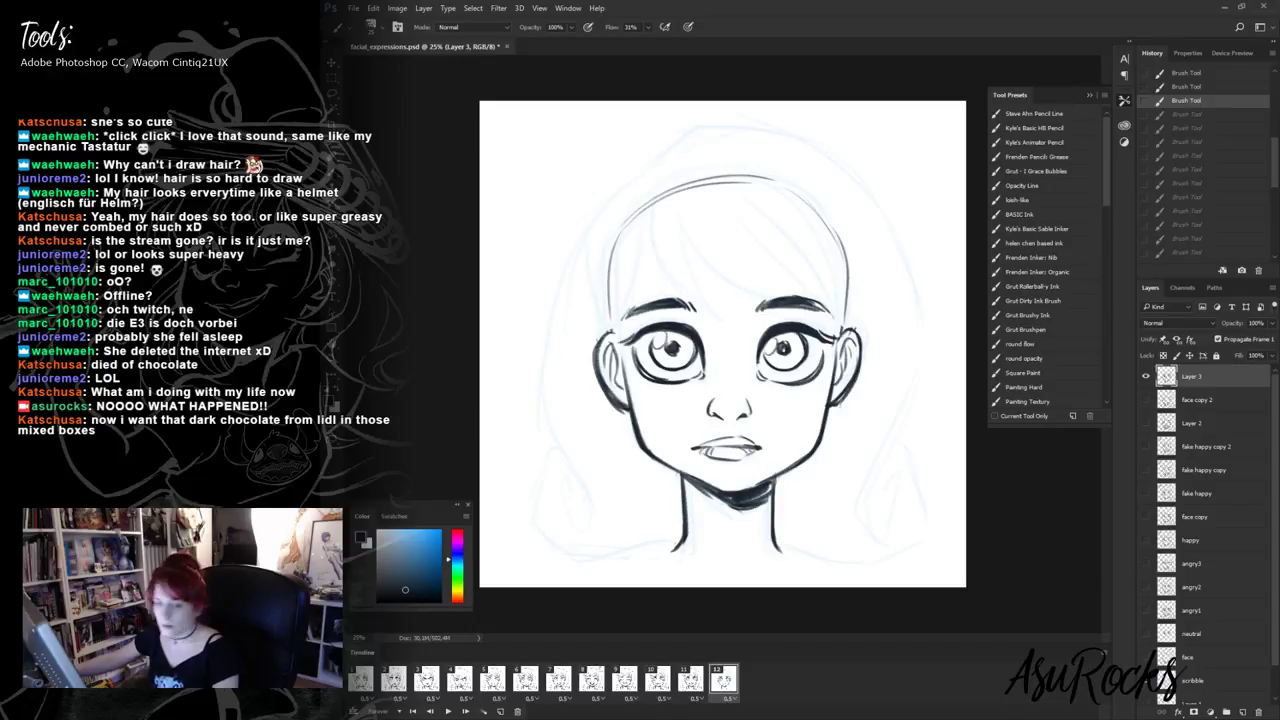